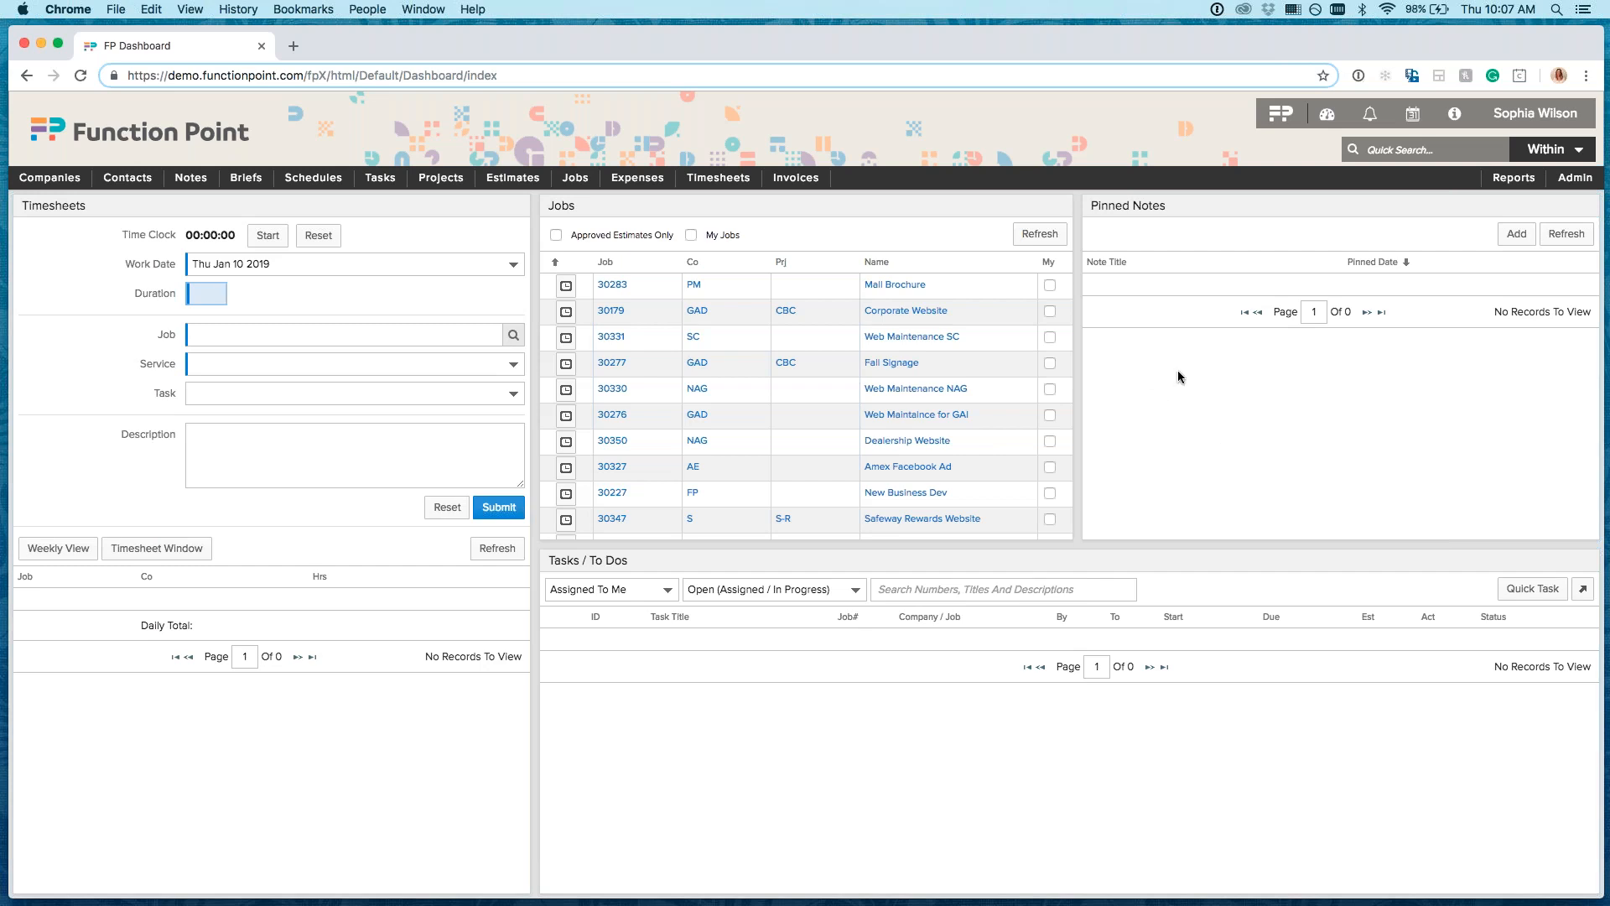
Step: Open BI Reports from the dashboard in a new browser tab and switch to it
{"action": "mouse_move", "coordinate": [1502, 183]}
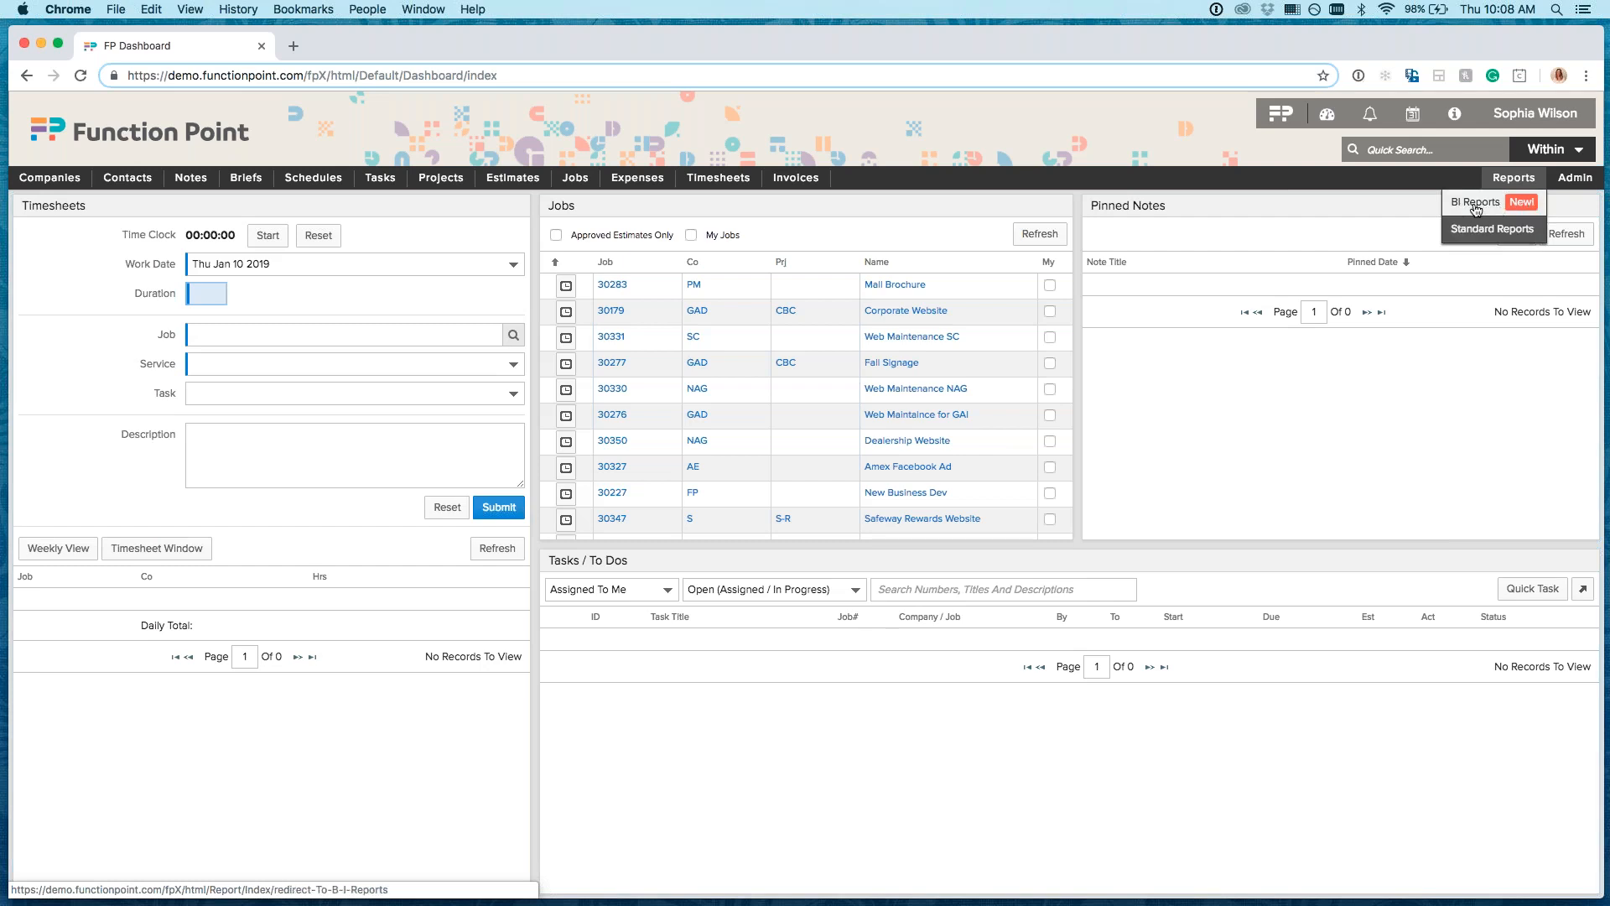
{"action": "right_click", "coordinate": [1476, 210]}
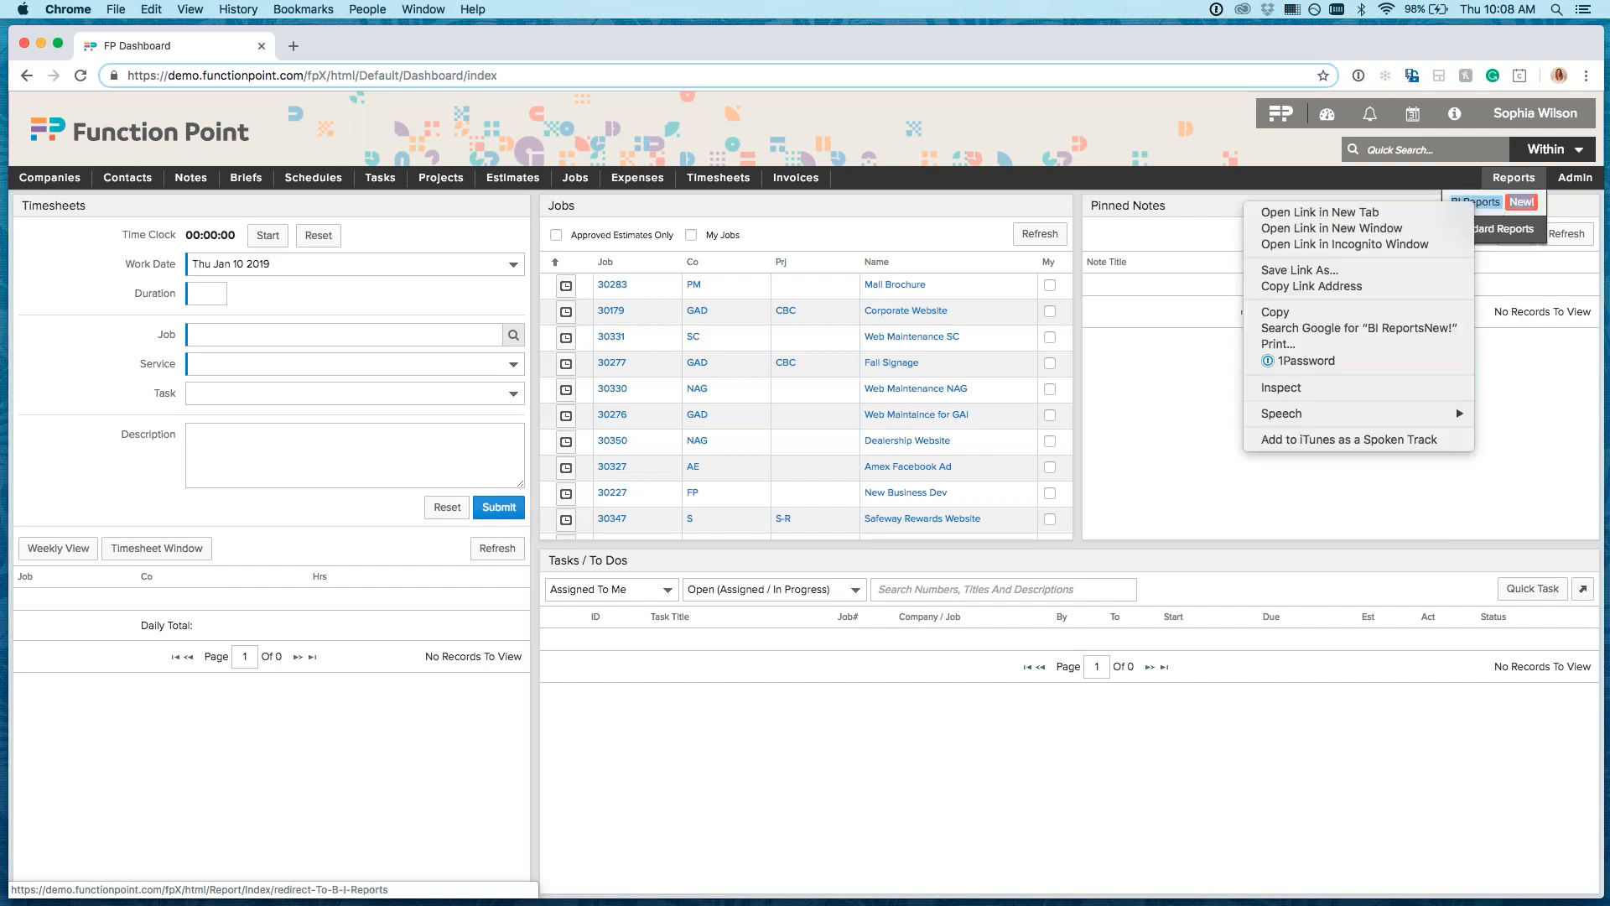
{"action": "left_click", "coordinate": [1426, 211]}
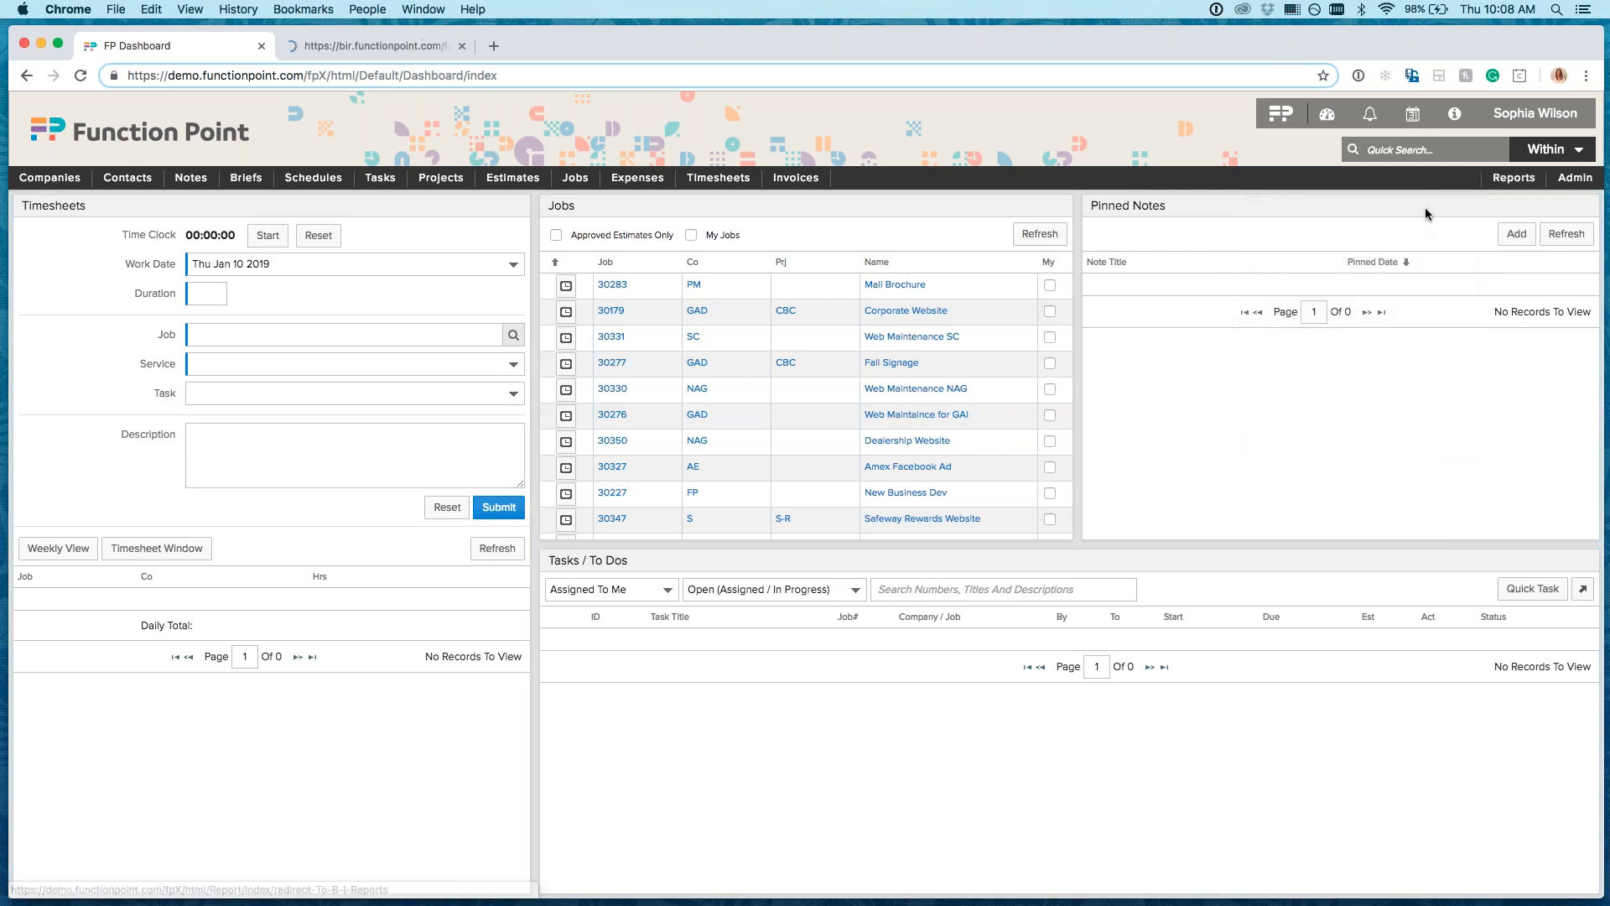
{"action": "left_click", "coordinate": [360, 44]}
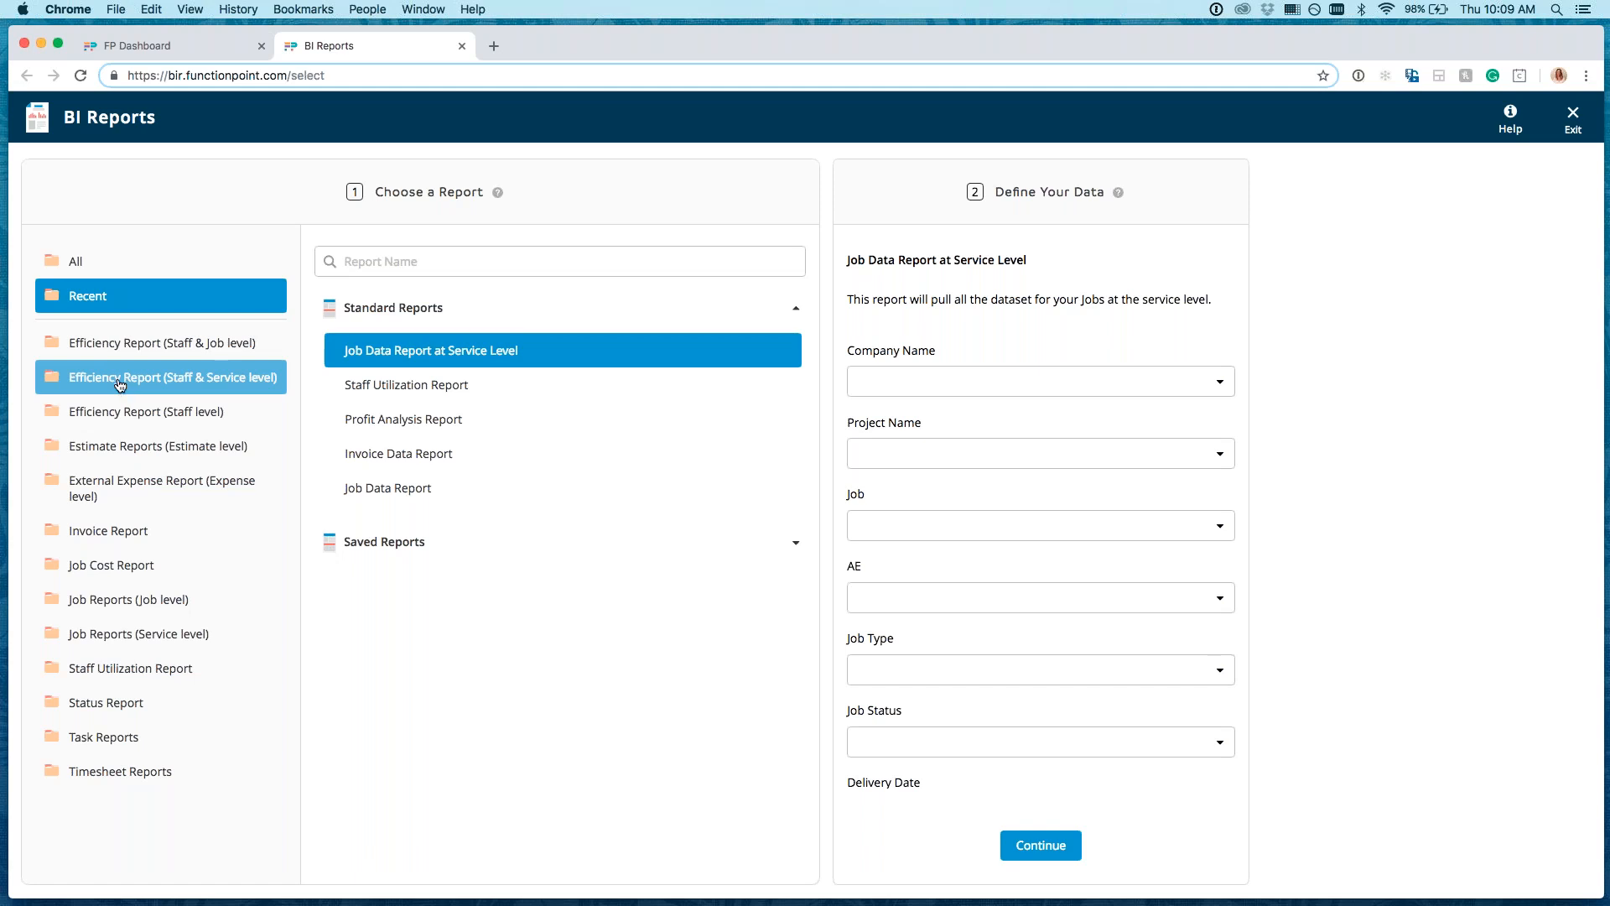
Step: Search all reports for "job data" and choose the Job Data Report at Service Level
{"action": "left_click", "coordinate": [75, 263]}
{"action": "left_click", "coordinate": [372, 262]}
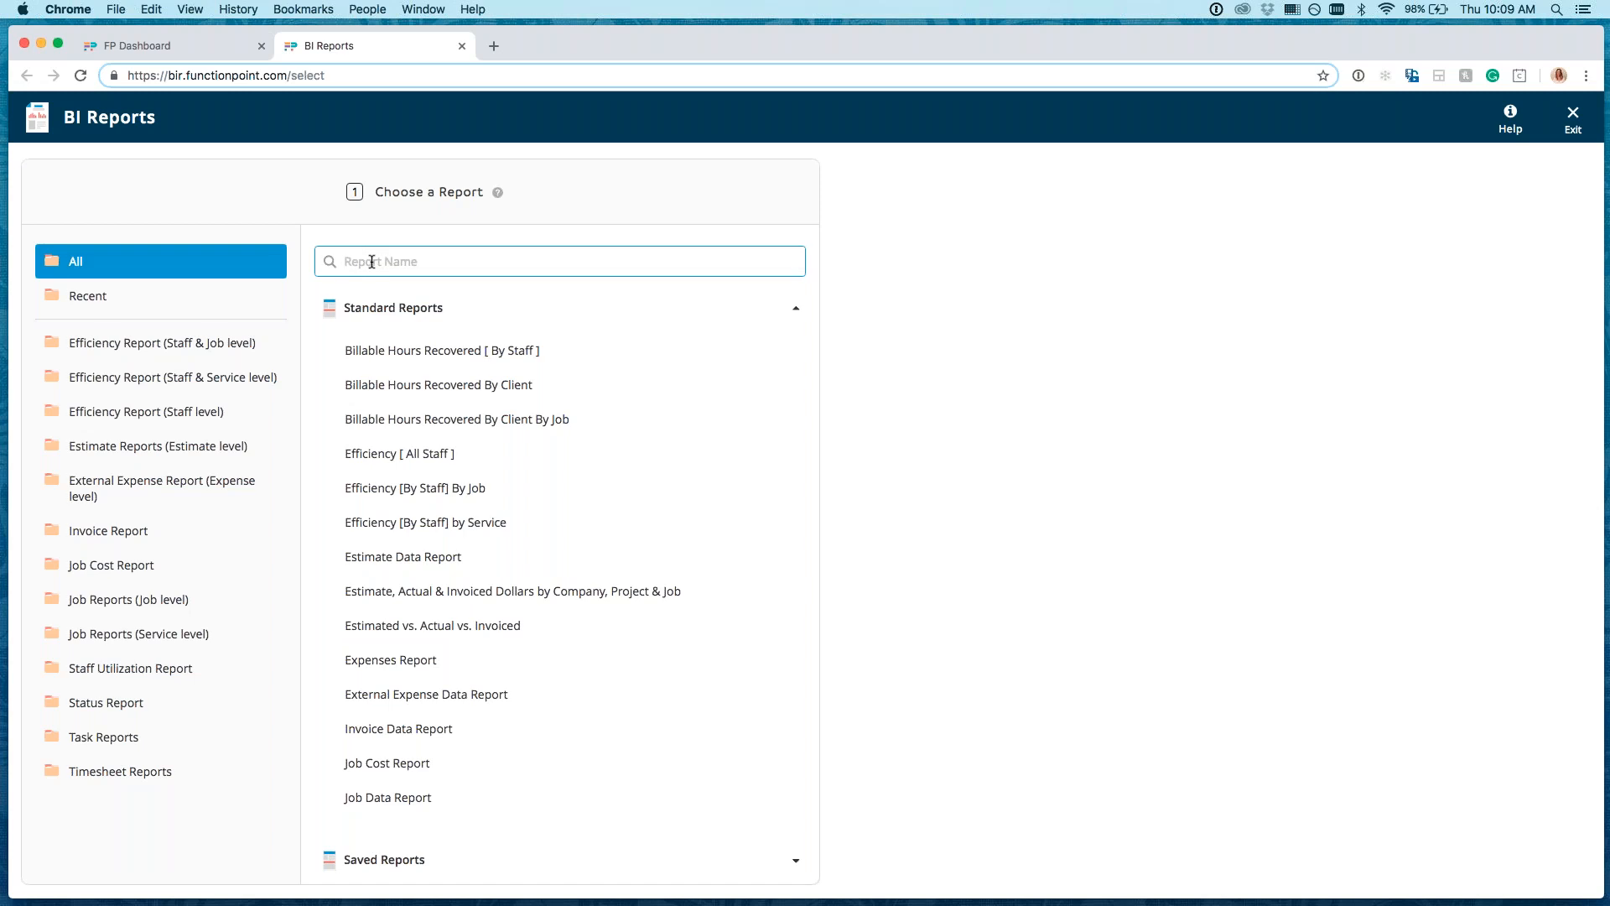
{"action": "type", "text": "job"}
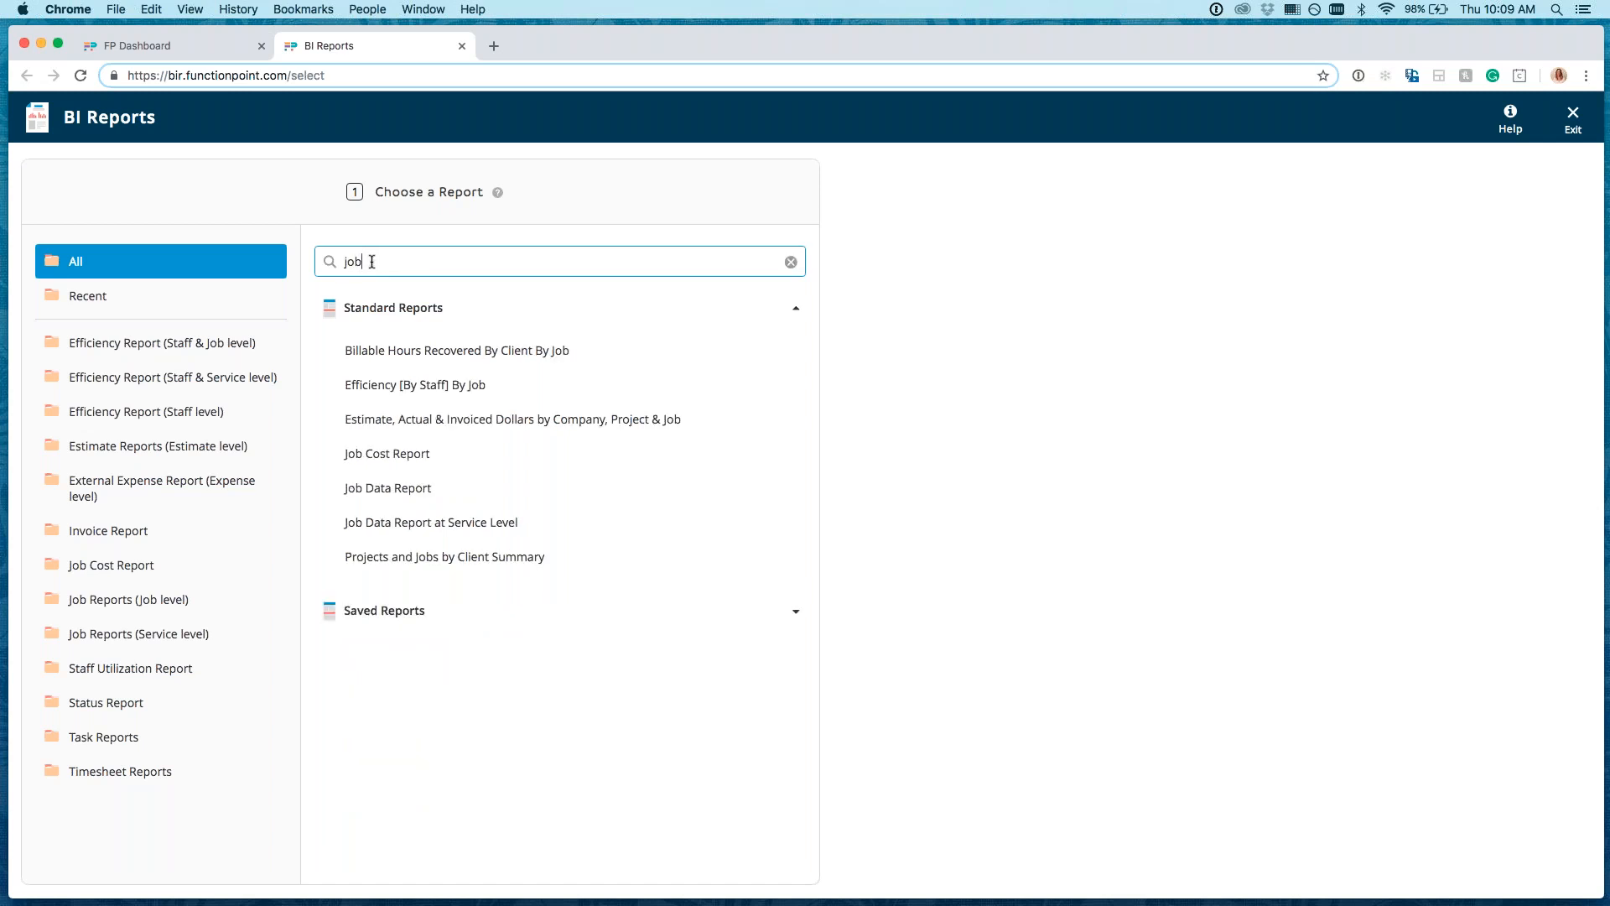
{"action": "type", "text": " data"}
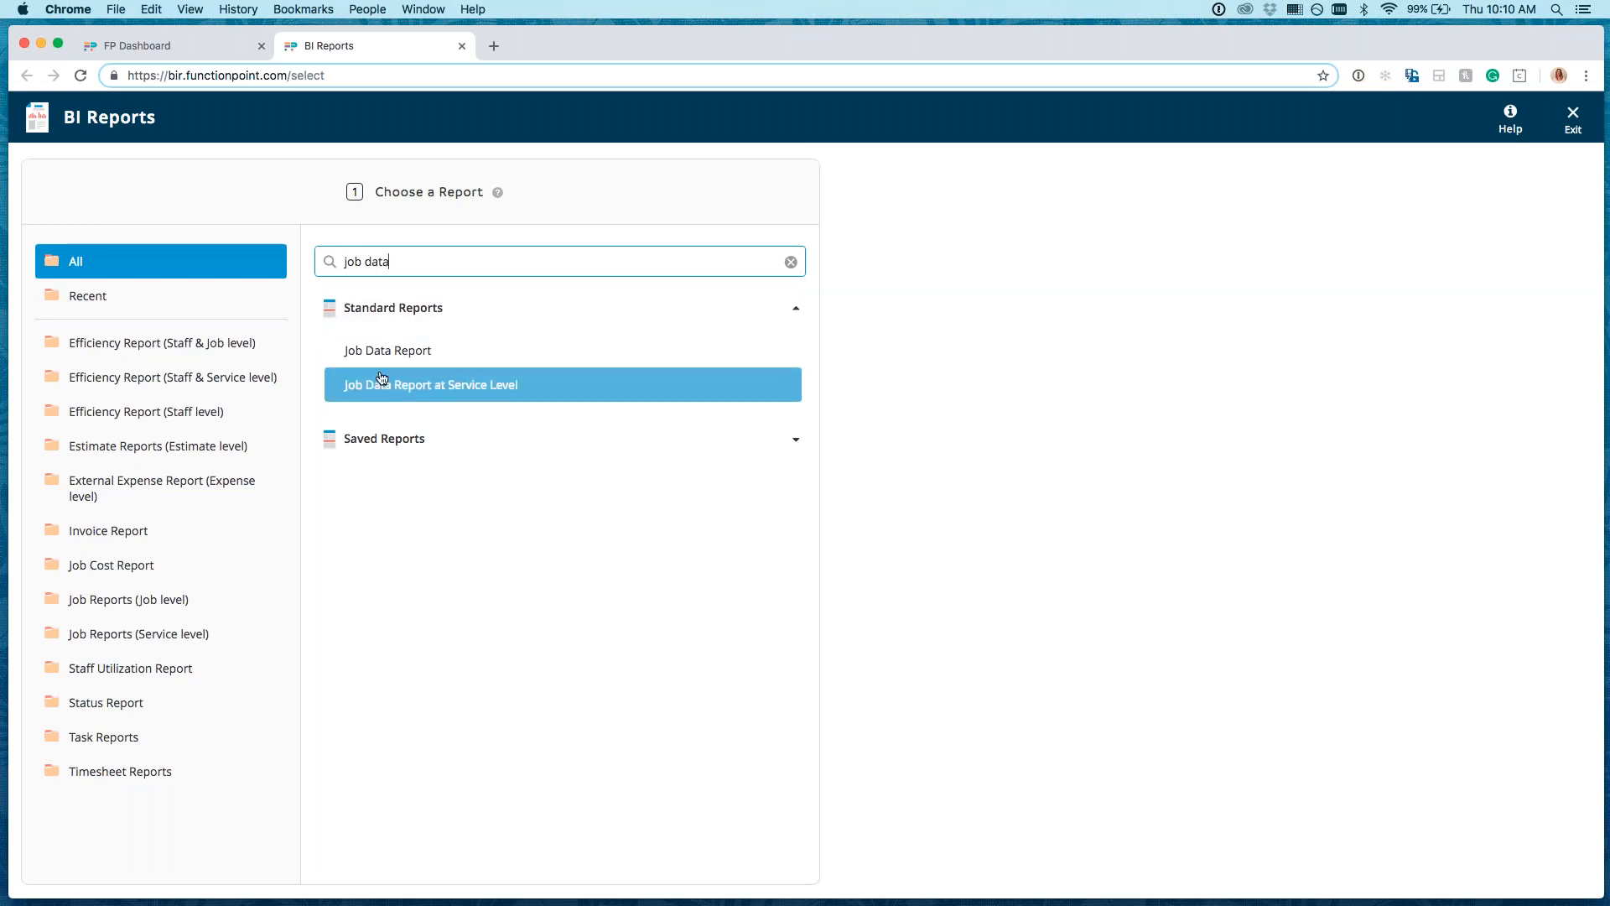
{"action": "left_click", "coordinate": [524, 395]}
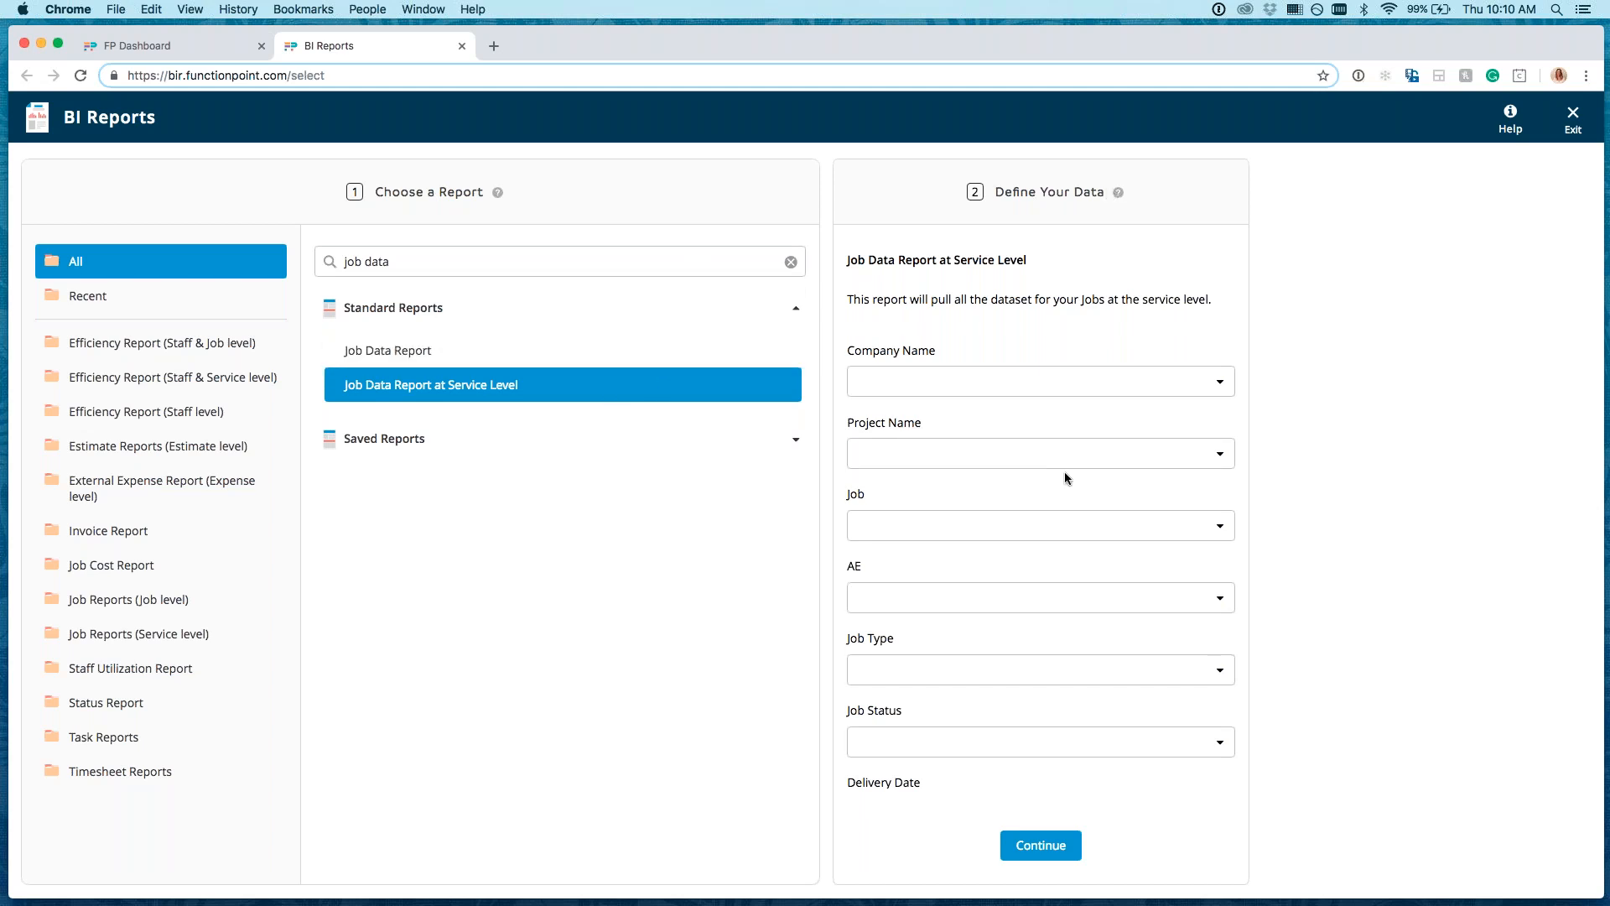
Step: Limit the report data to jobs with status Open and build the report as a Table
{"action": "scroll", "coordinate": [1064, 472], "scroll_direction": "down", "scroll_amount": 1}
{"action": "scroll", "coordinate": [1064, 476], "scroll_direction": "down", "scroll_amount": 1}
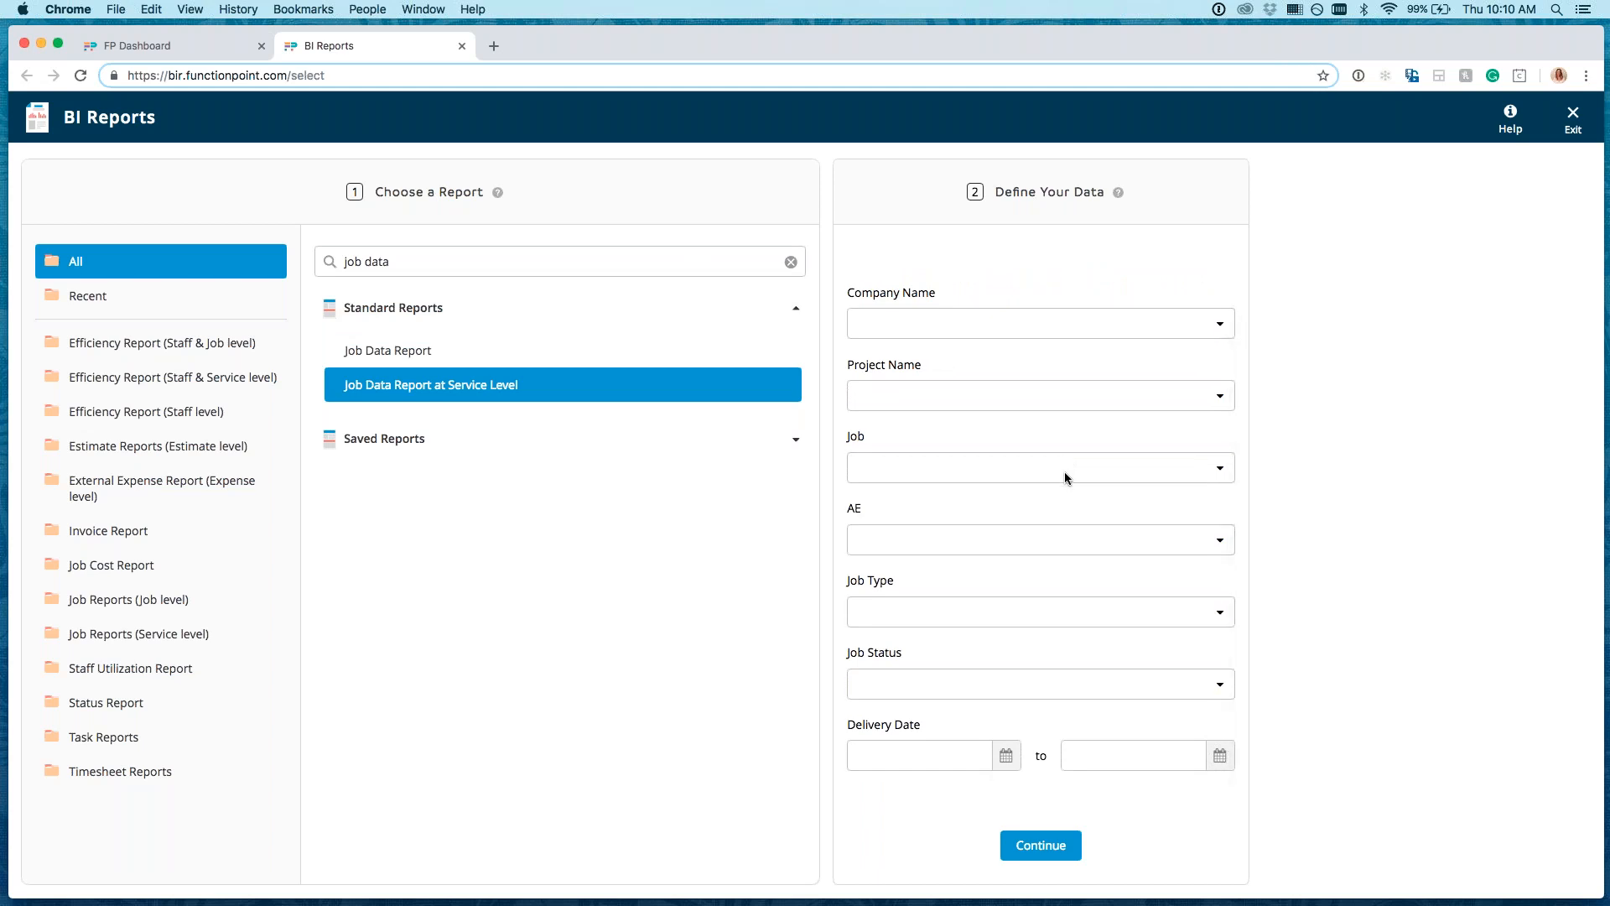
{"action": "left_click", "coordinate": [905, 684]}
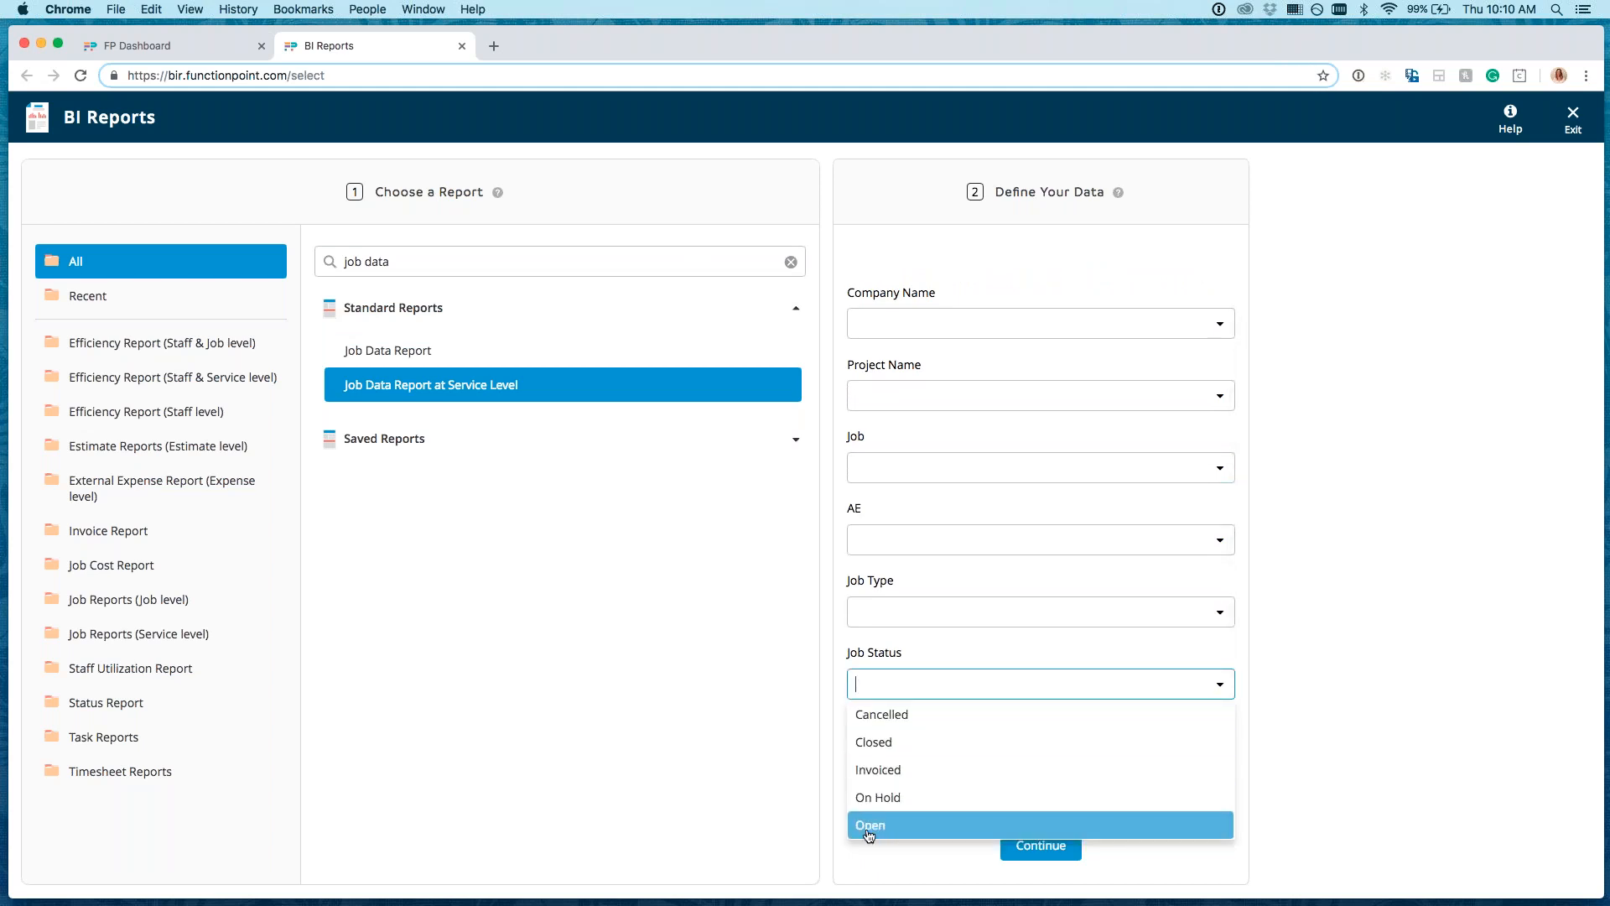
{"action": "left_click", "coordinate": [869, 826]}
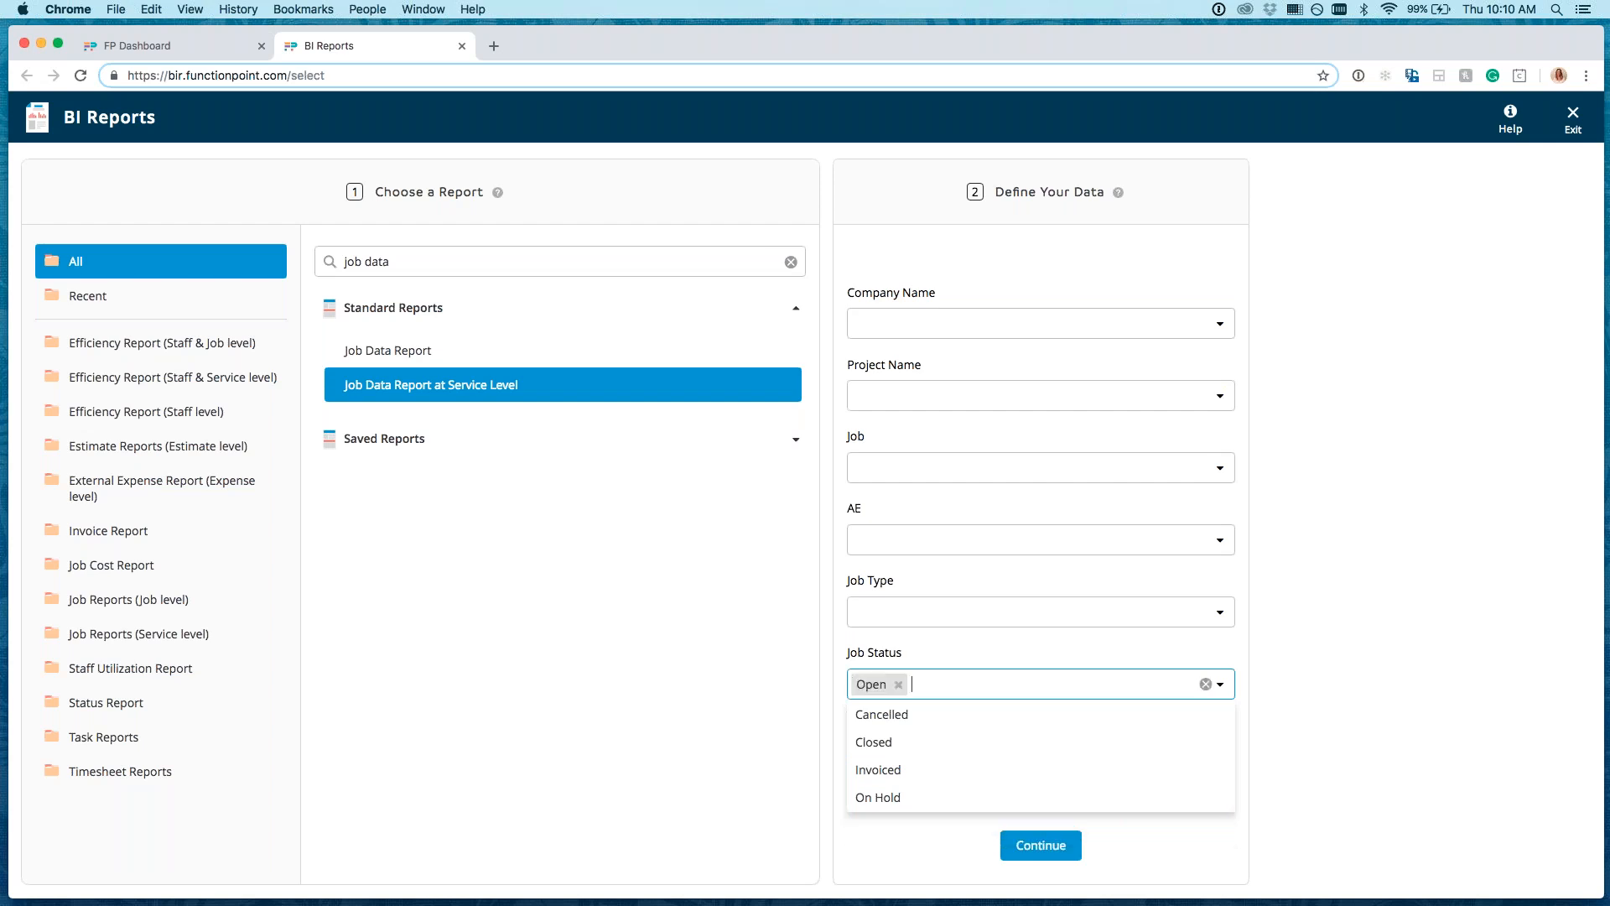
{"action": "left_click", "coordinate": [1026, 846]}
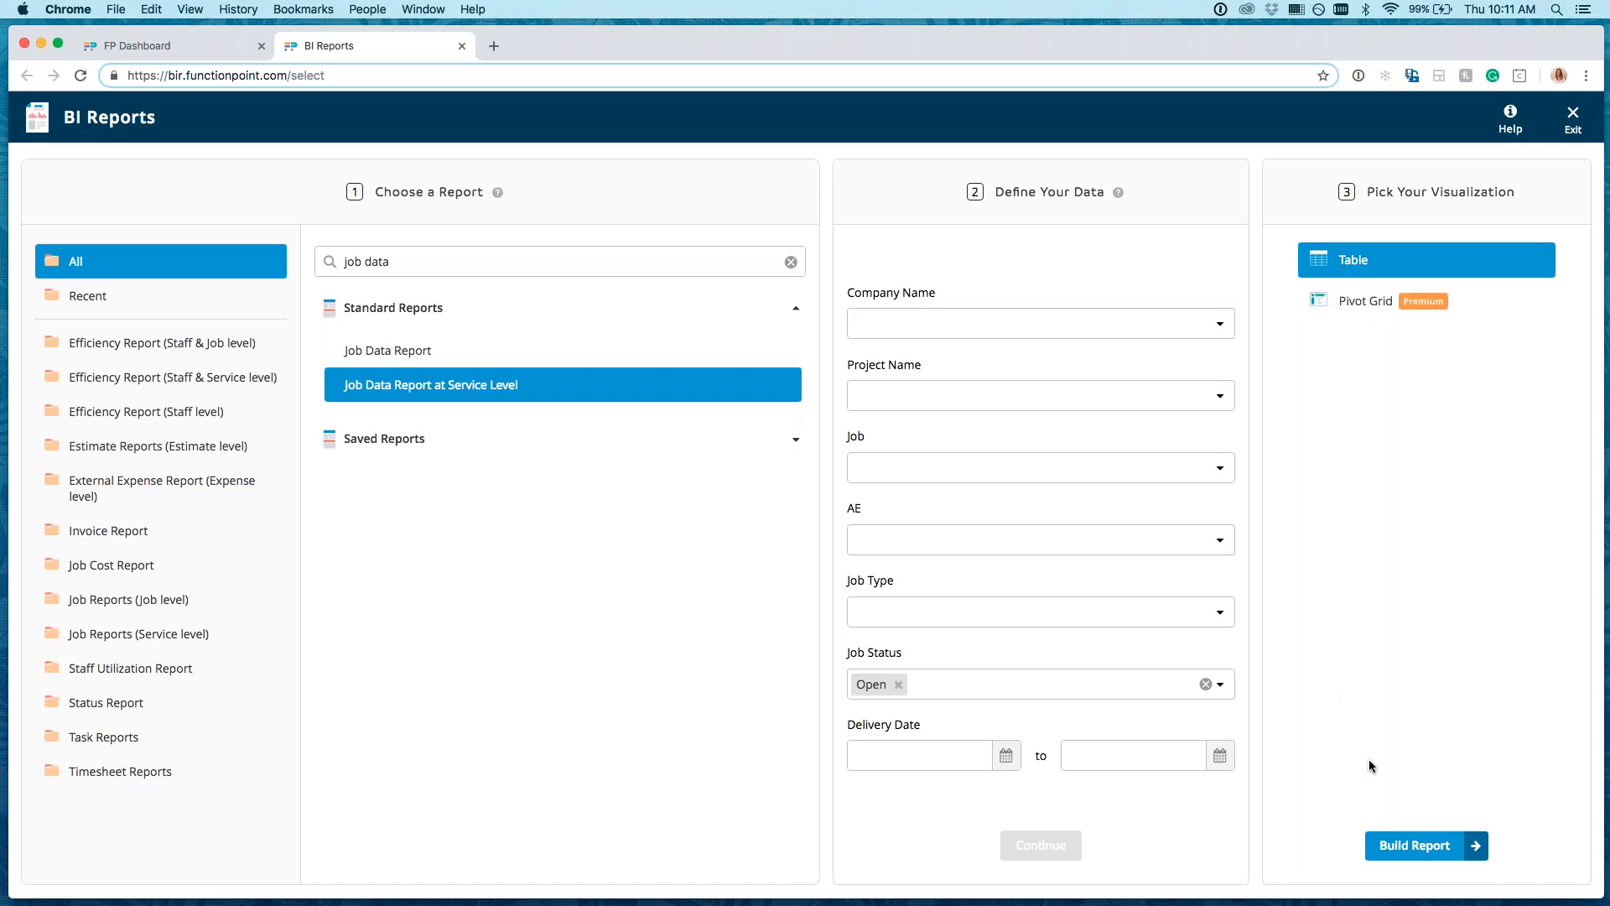
{"action": "left_click", "coordinate": [1398, 852]}
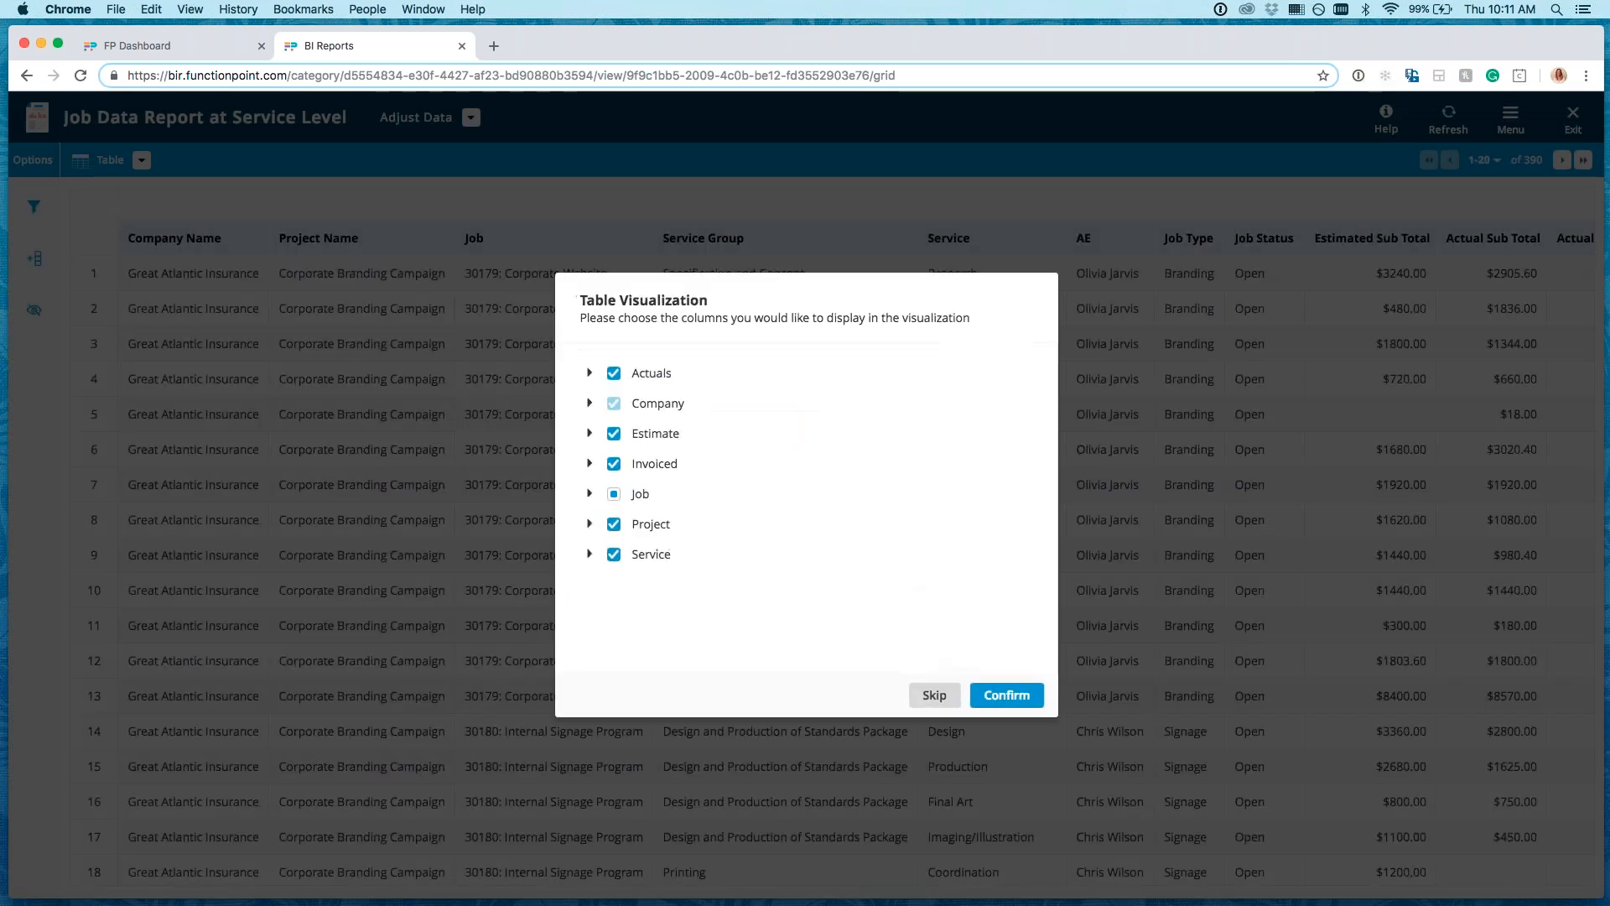
Step: Check which columns the Actuals group contains and confirm the default column selection for the table
{"action": "left_click", "coordinate": [1004, 694]}
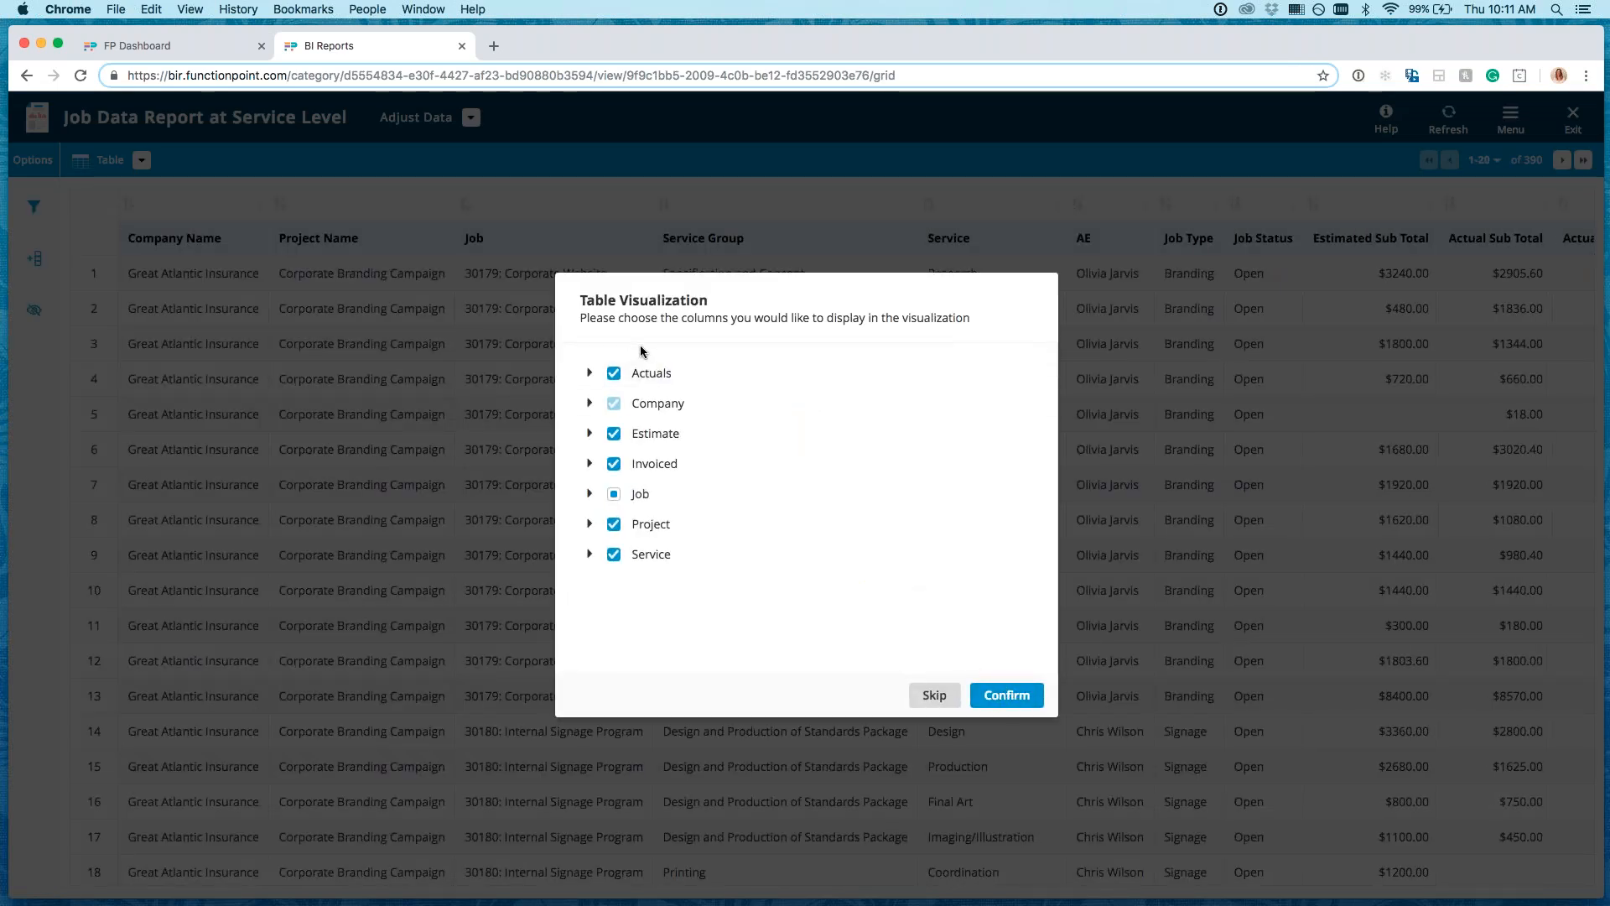
{"action": "left_click", "coordinate": [590, 374]}
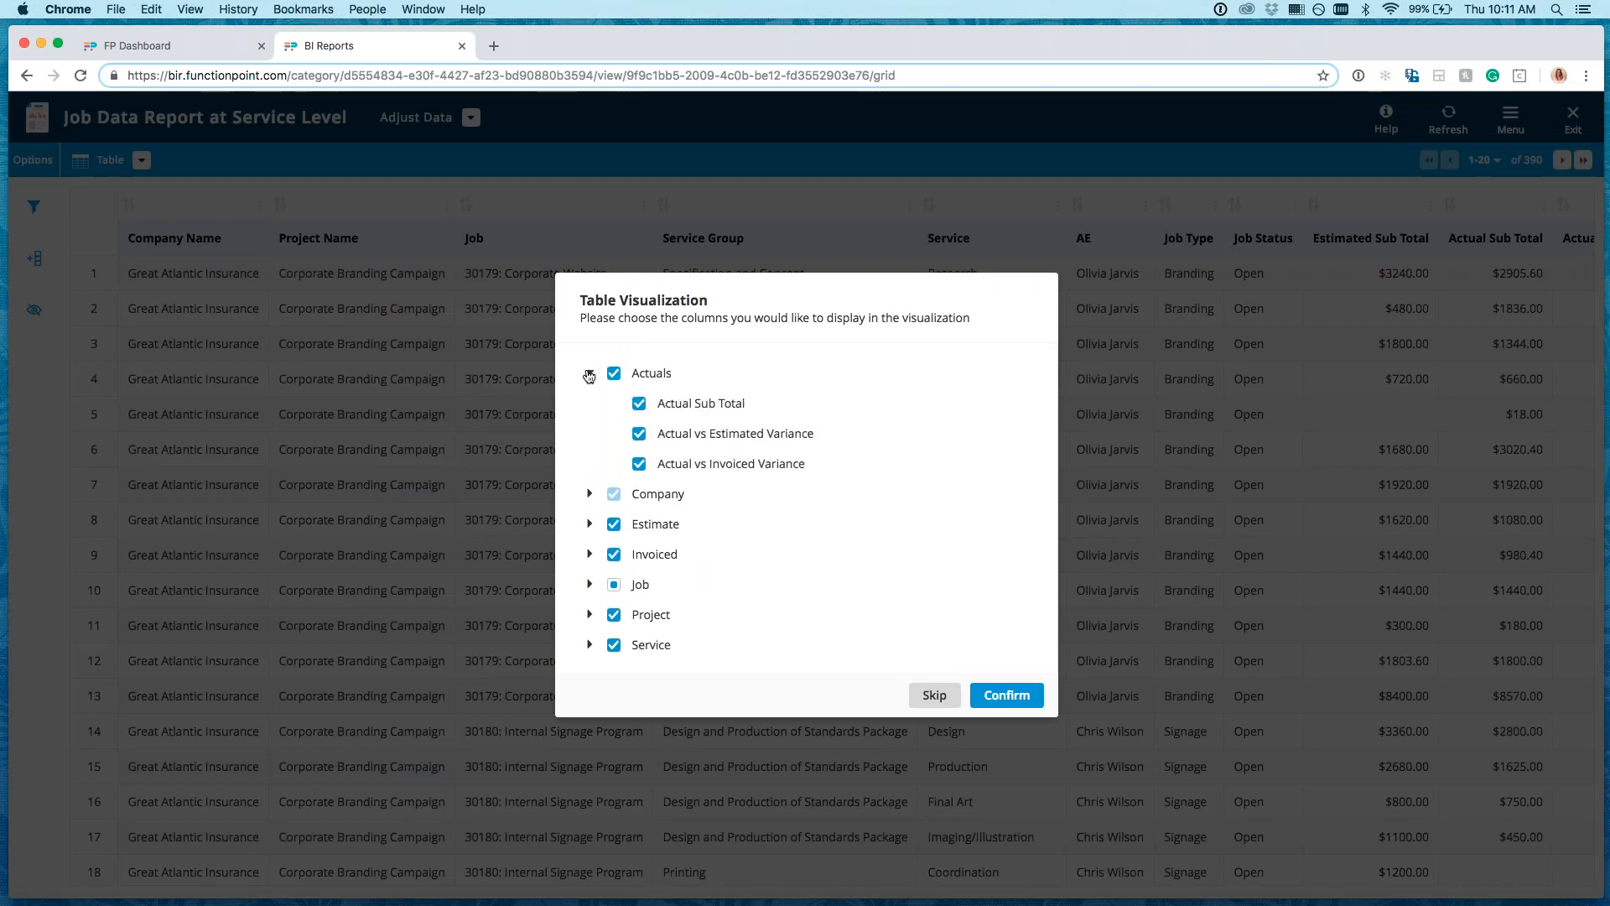
{"action": "left_click", "coordinate": [590, 374]}
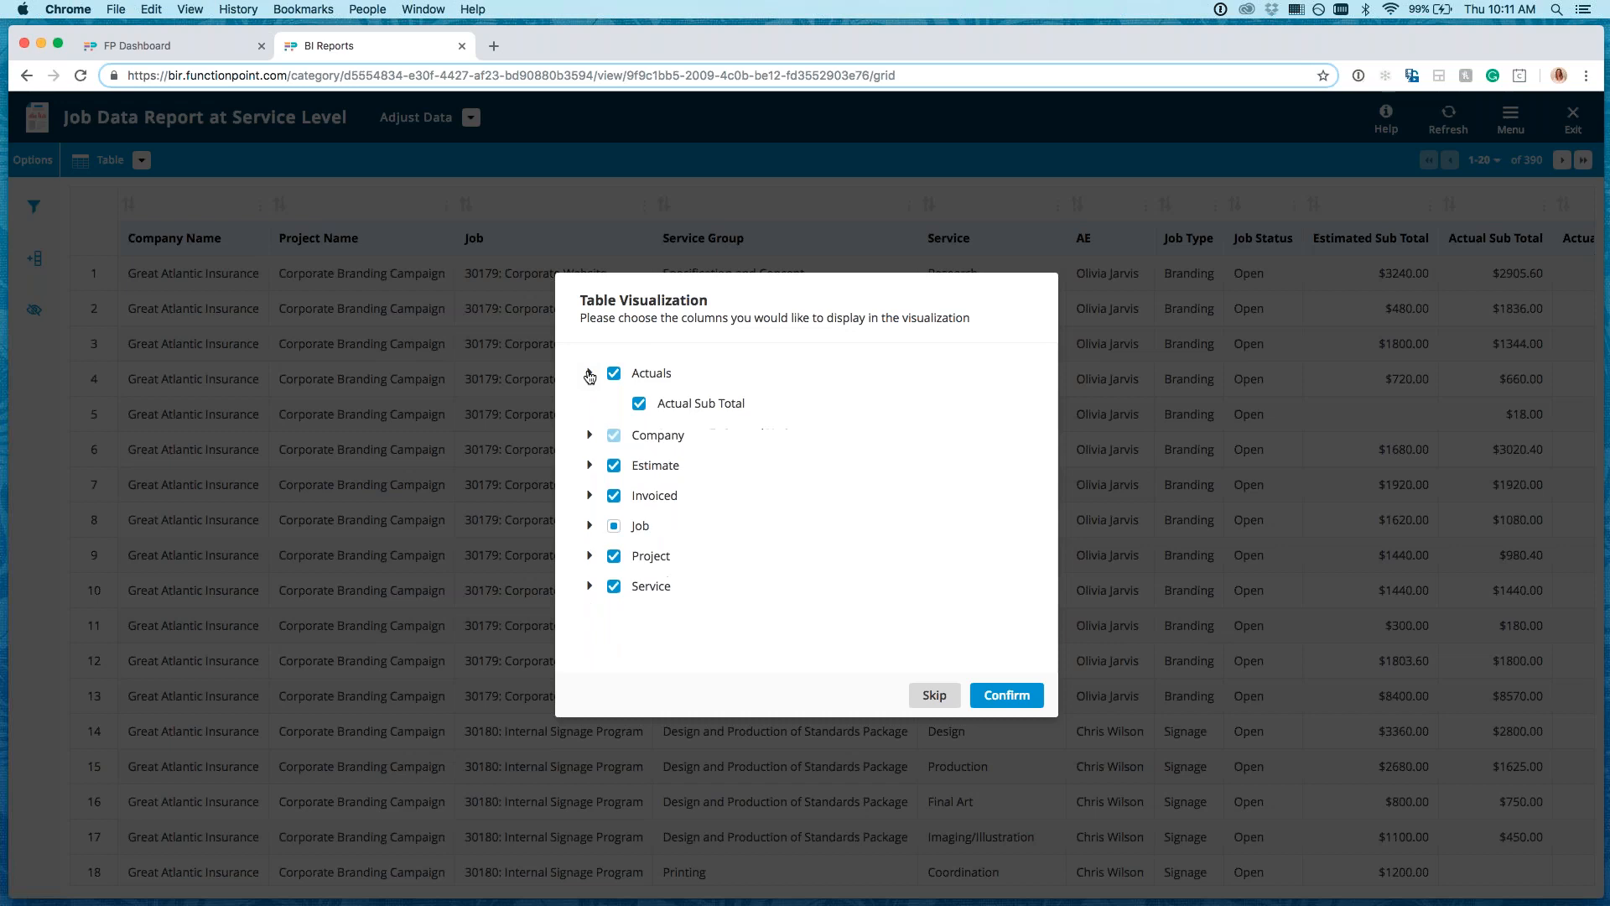
{"action": "left_click", "coordinate": [1006, 696]}
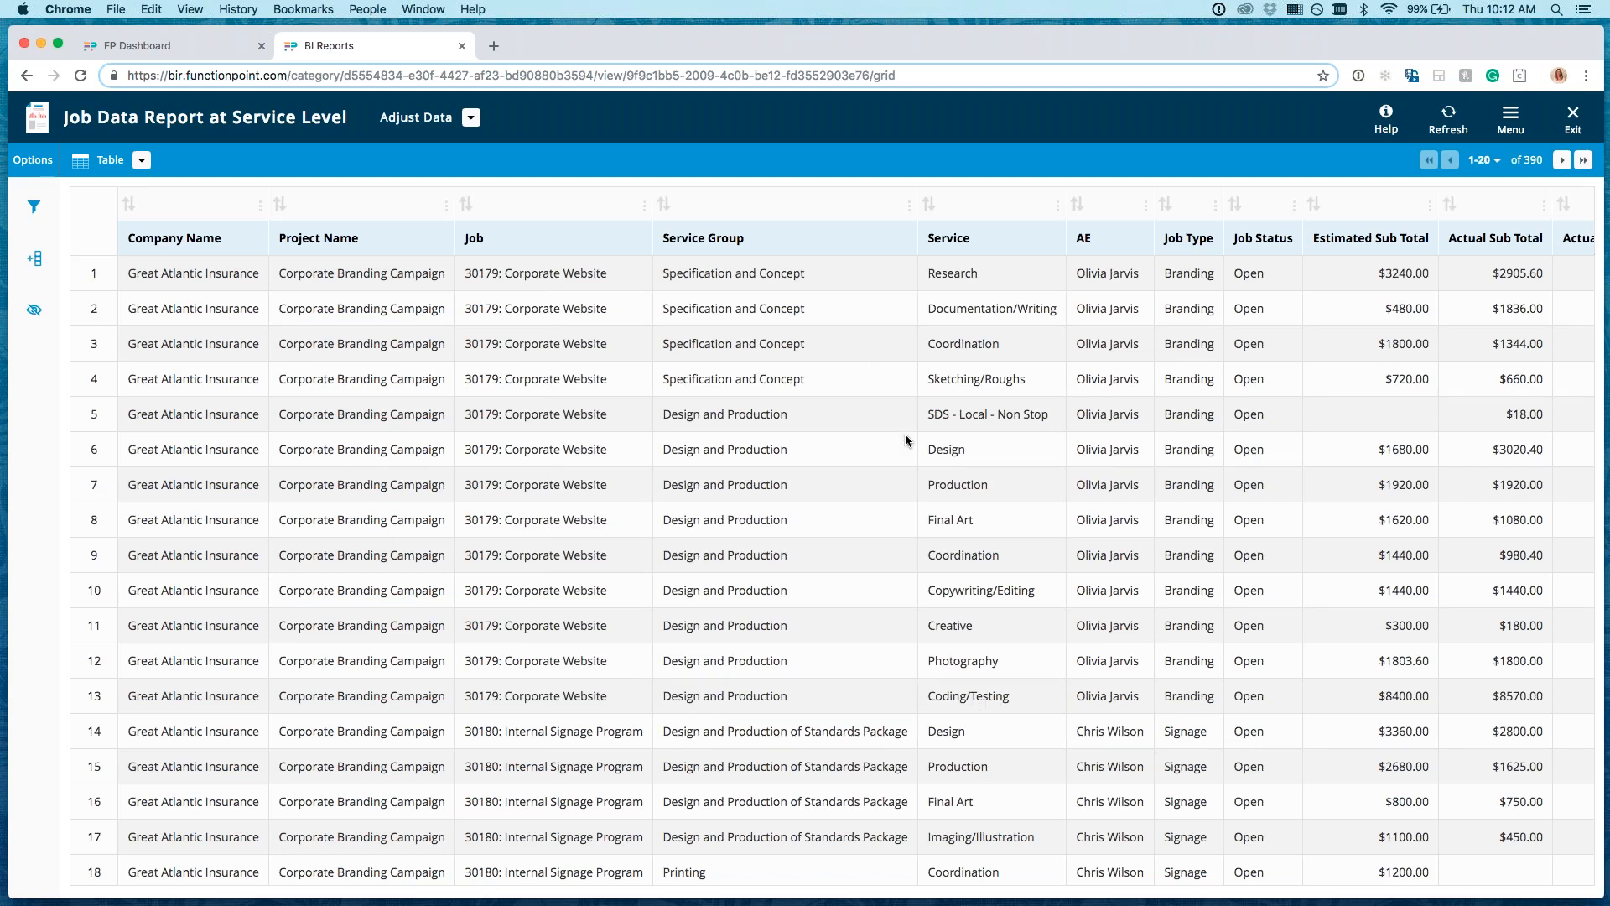
Step: Sort the report rows by the Service column in ascending order, look across the financial columns, and clear the sorting
{"action": "scroll", "coordinate": [904, 435], "scroll_direction": "right", "scroll_amount": 1}
{"action": "scroll", "coordinate": [904, 434], "scroll_direction": "left", "scroll_amount": 1}
{"action": "left_click", "coordinate": [929, 203]}
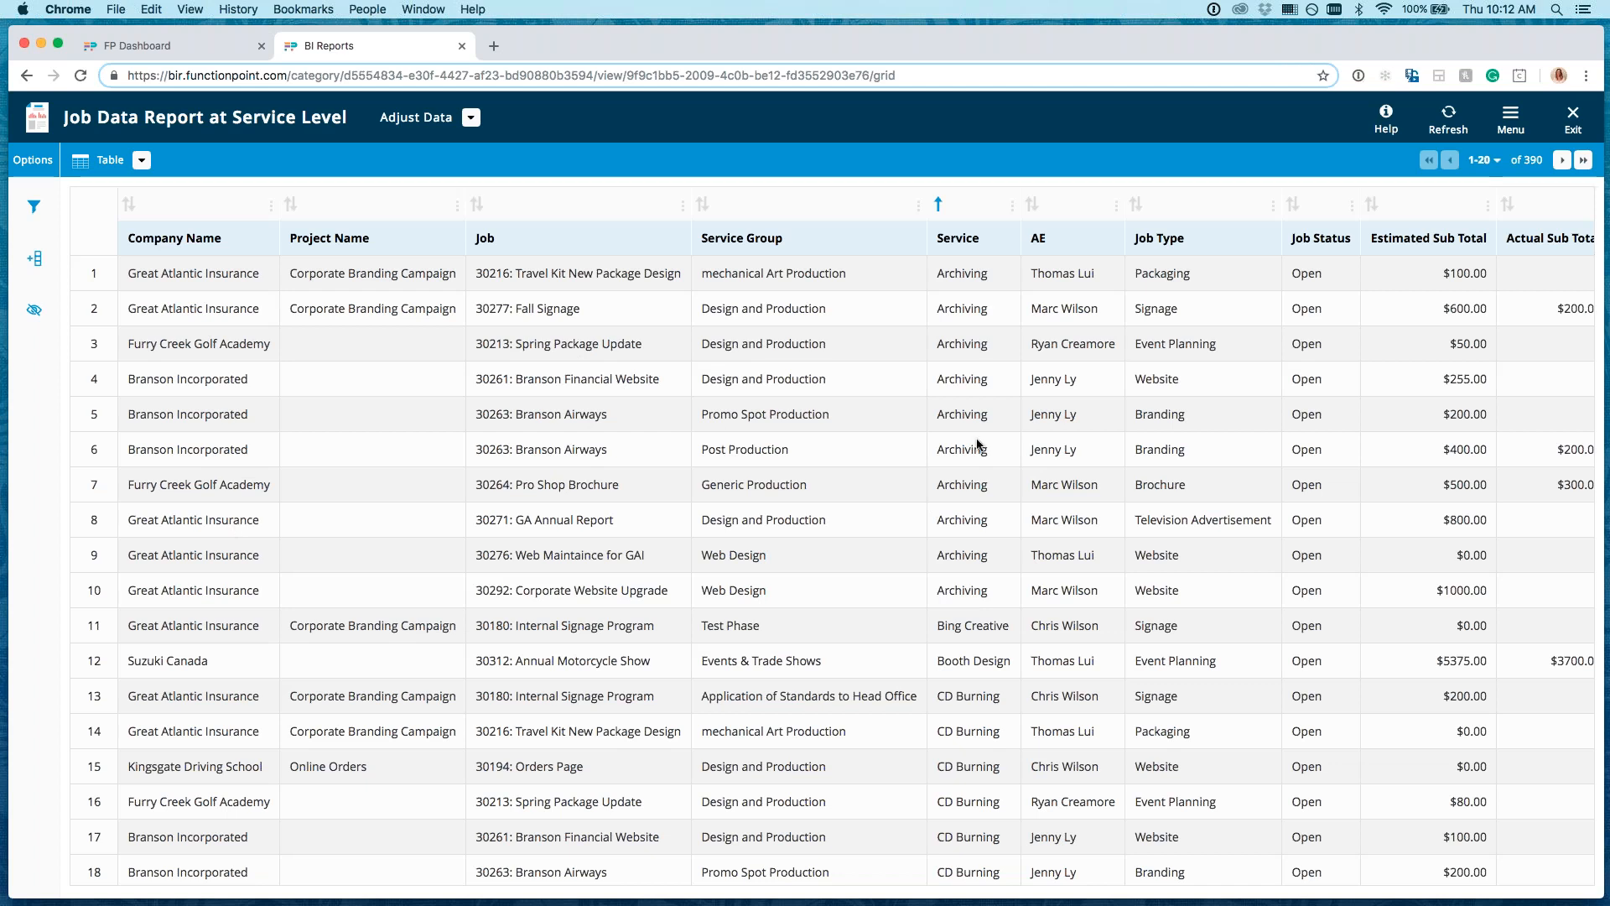
{"action": "scroll", "coordinate": [1205, 428], "scroll_direction": "right", "scroll_amount": 2}
{"action": "scroll", "coordinate": [1206, 428], "scroll_direction": "right", "scroll_amount": 6}
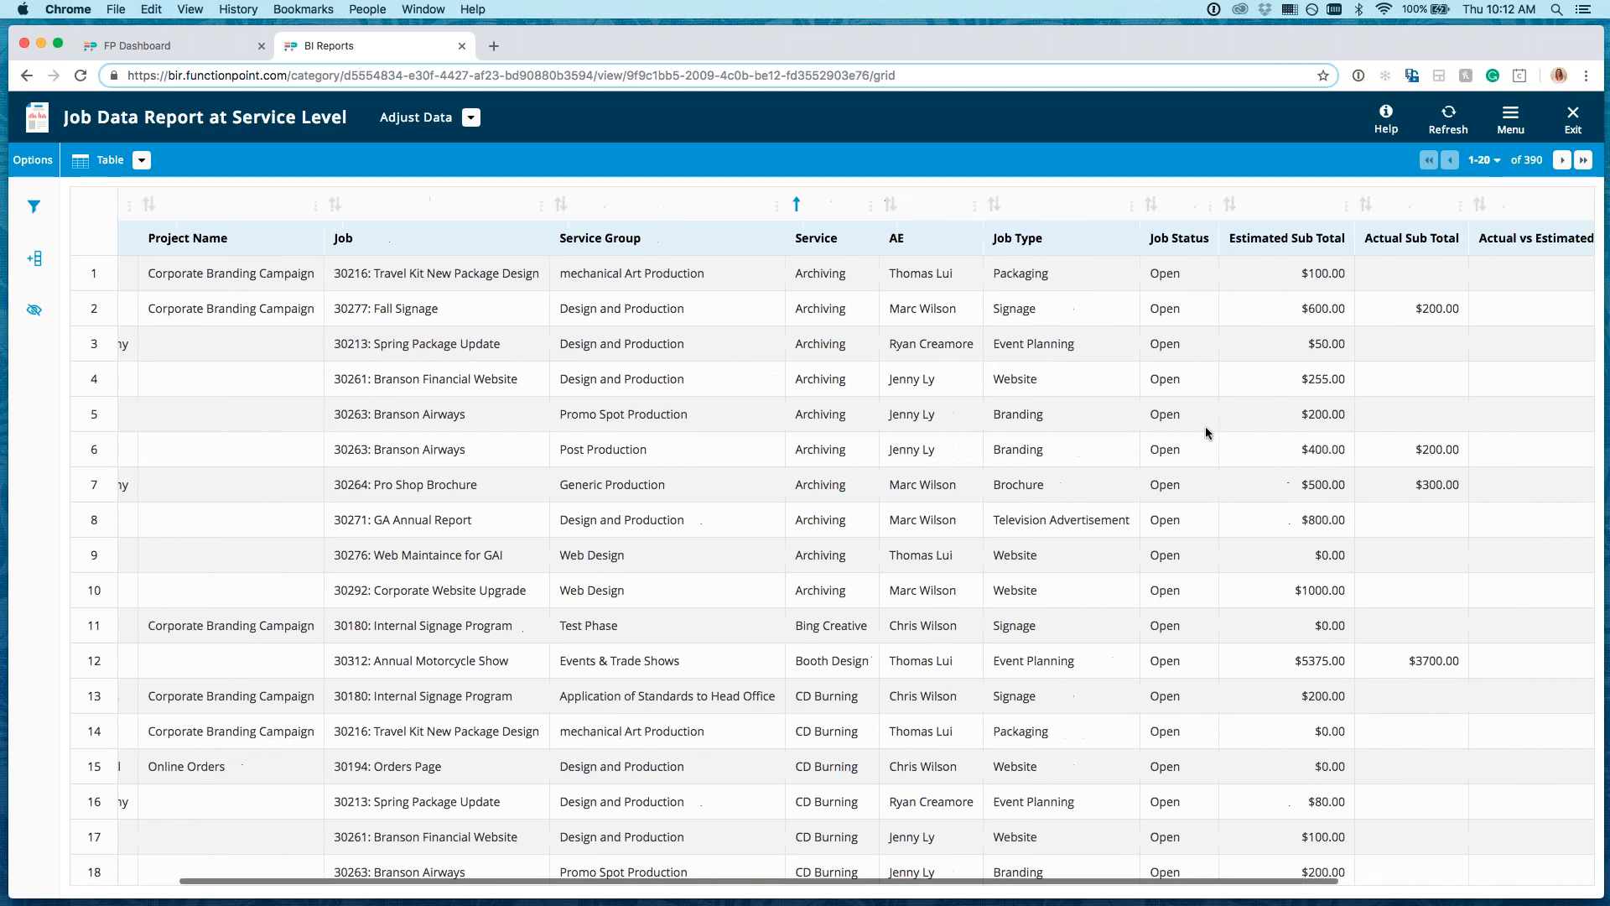
{"action": "scroll", "coordinate": [1205, 427], "scroll_direction": "right", "scroll_amount": 4}
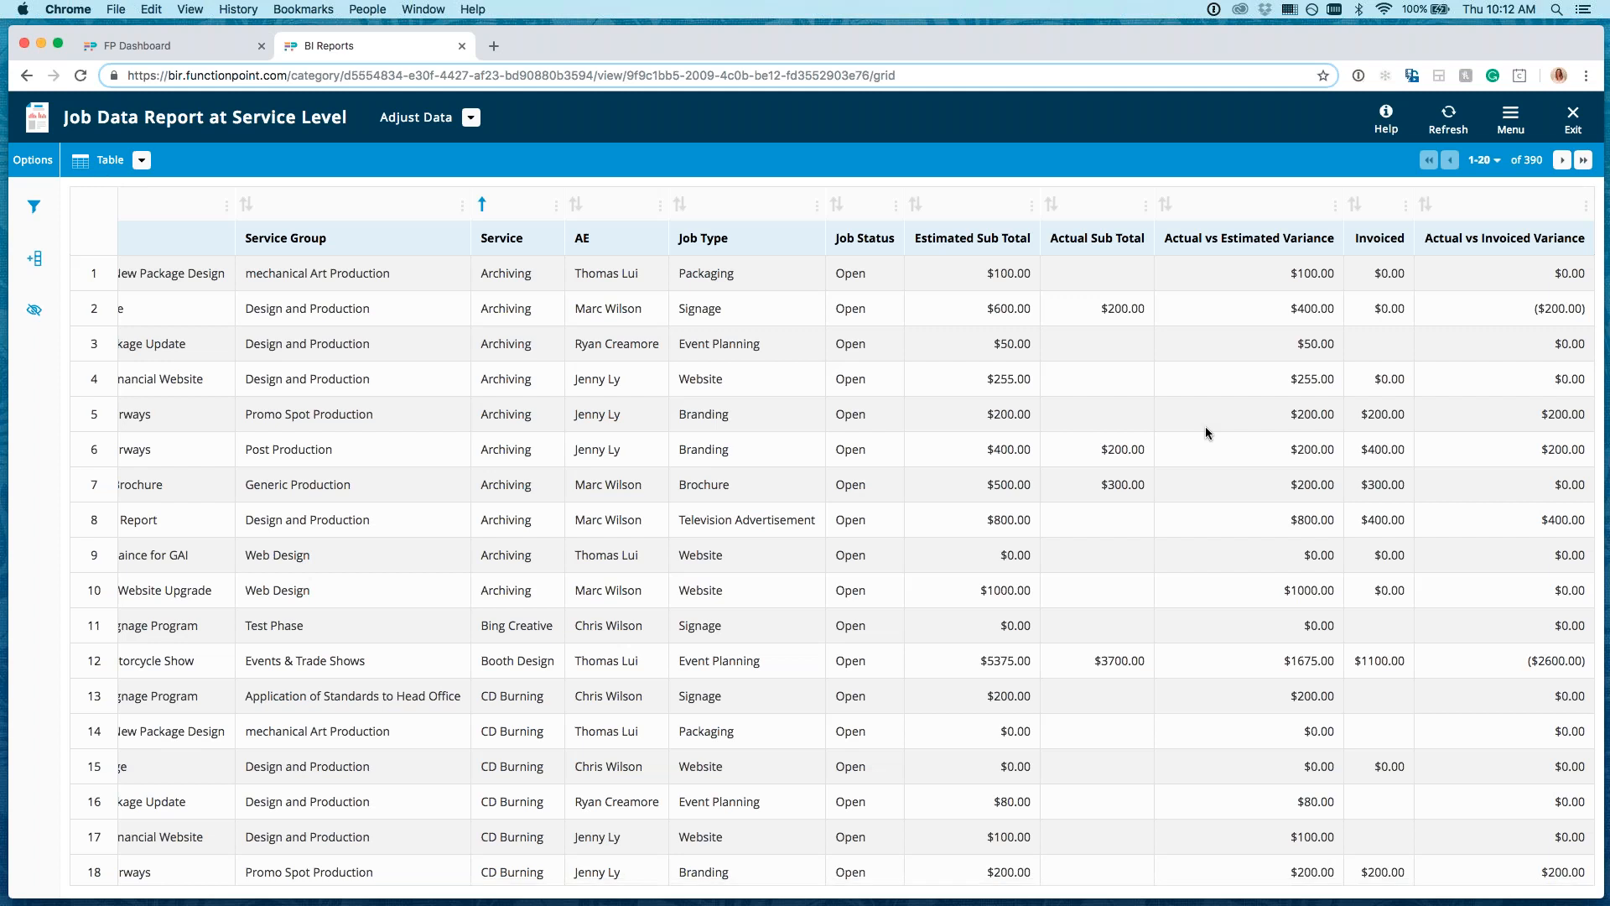
{"action": "left_click", "coordinate": [483, 204]}
{"action": "left_click", "coordinate": [459, 207]}
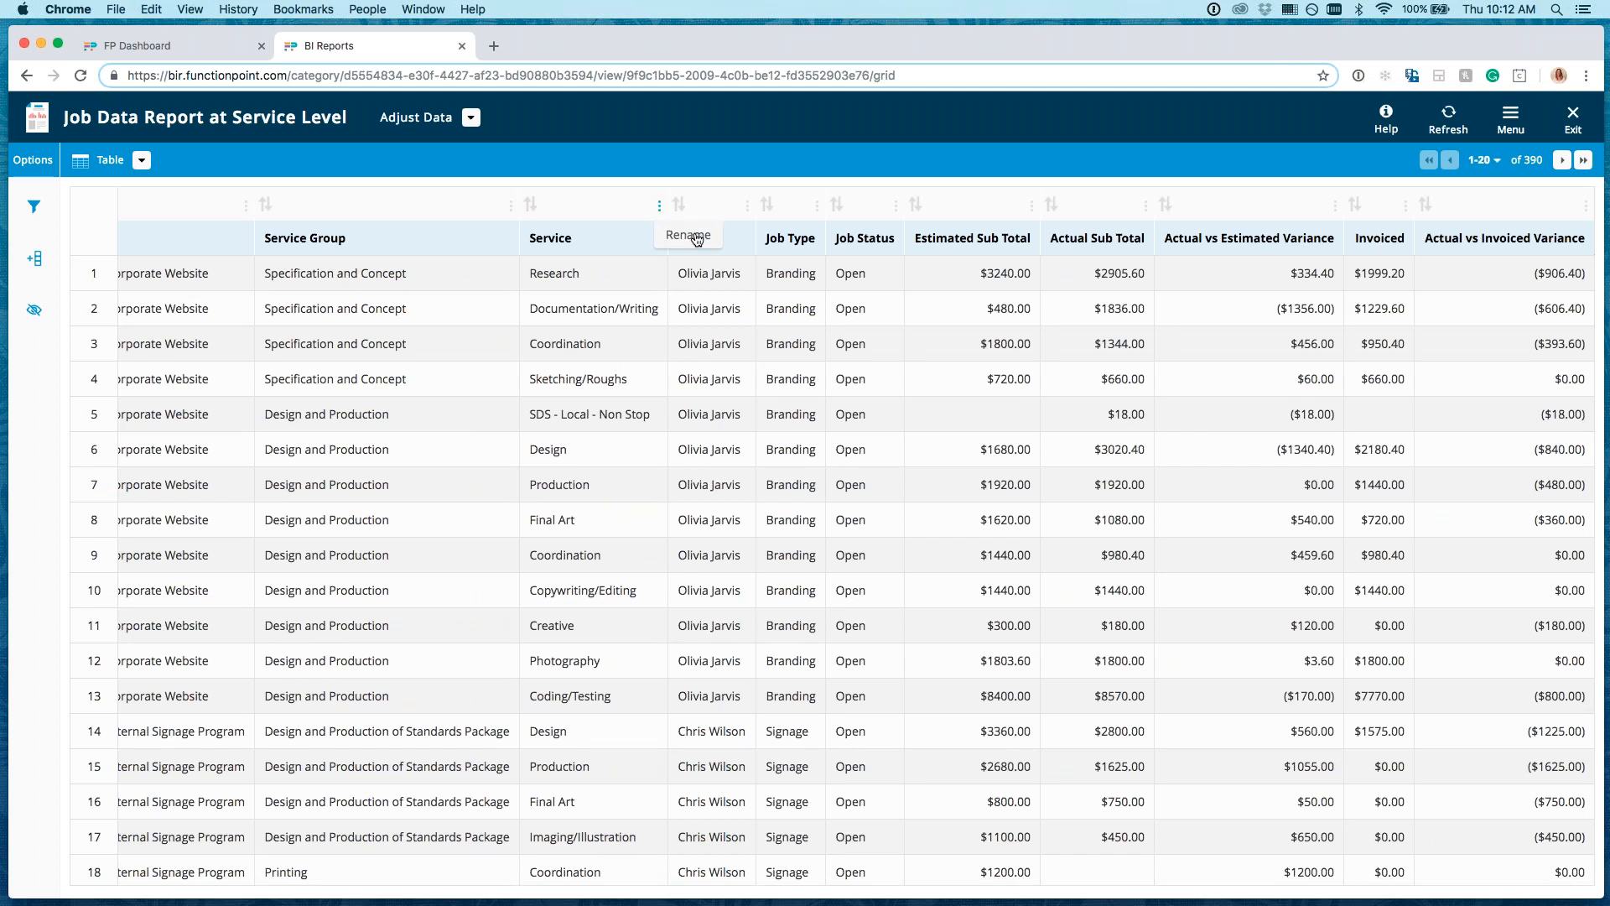
Step: Rename the Service column as "Service Hourly"
{"action": "left_click", "coordinate": [696, 237]}
{"action": "left_click", "coordinate": [624, 236]}
{"action": "type", "text": "Hourly"}
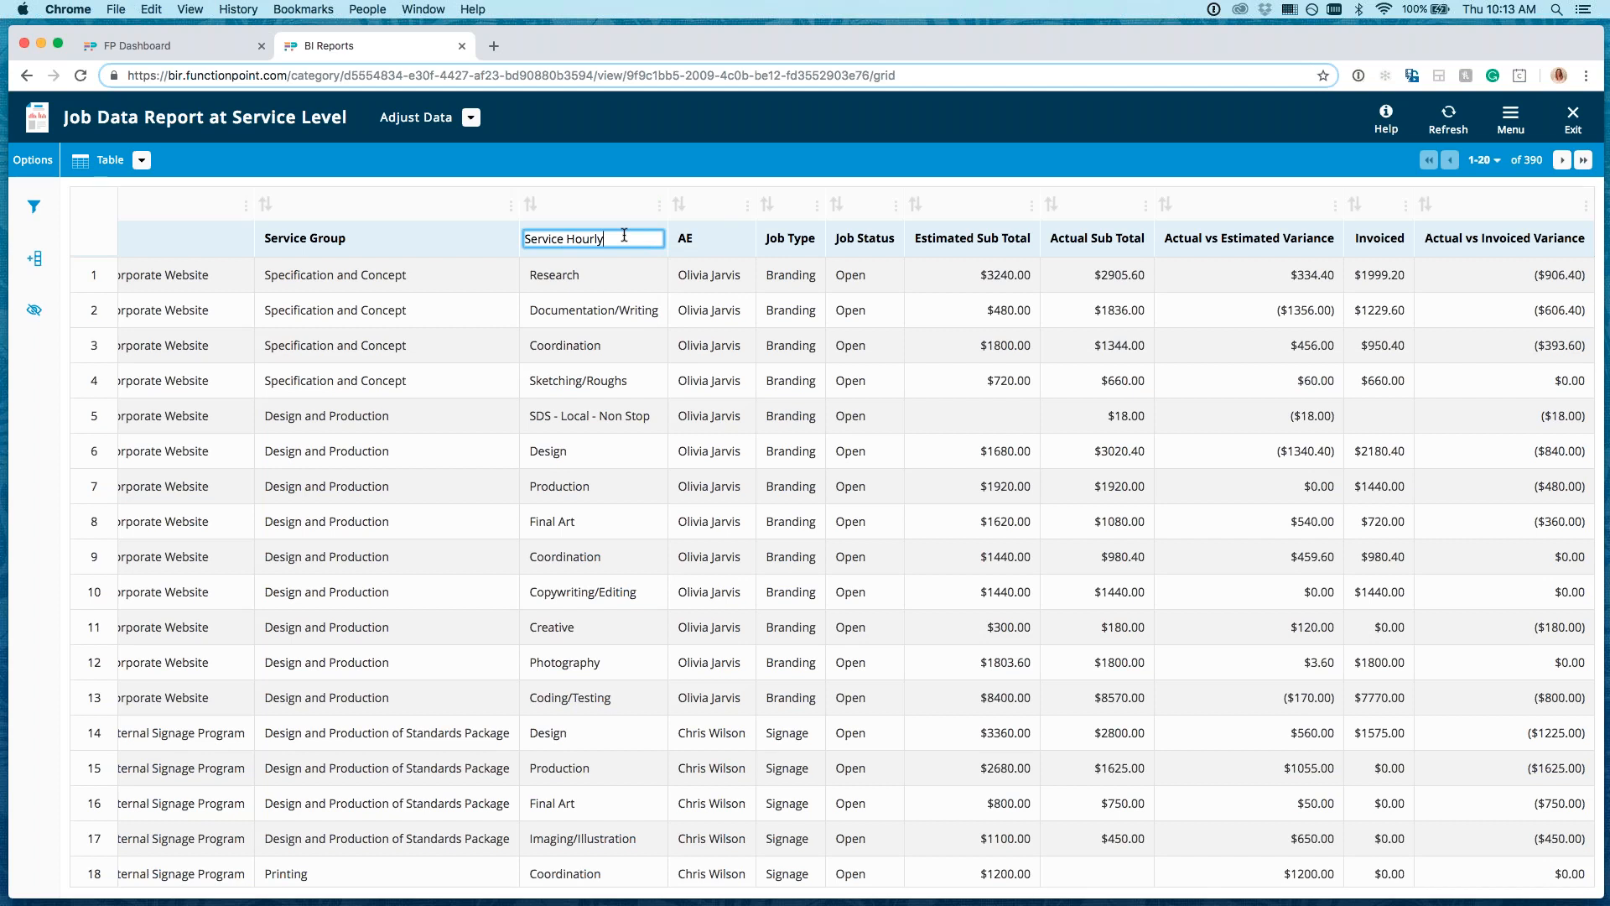
{"action": "key", "text": "Return"}
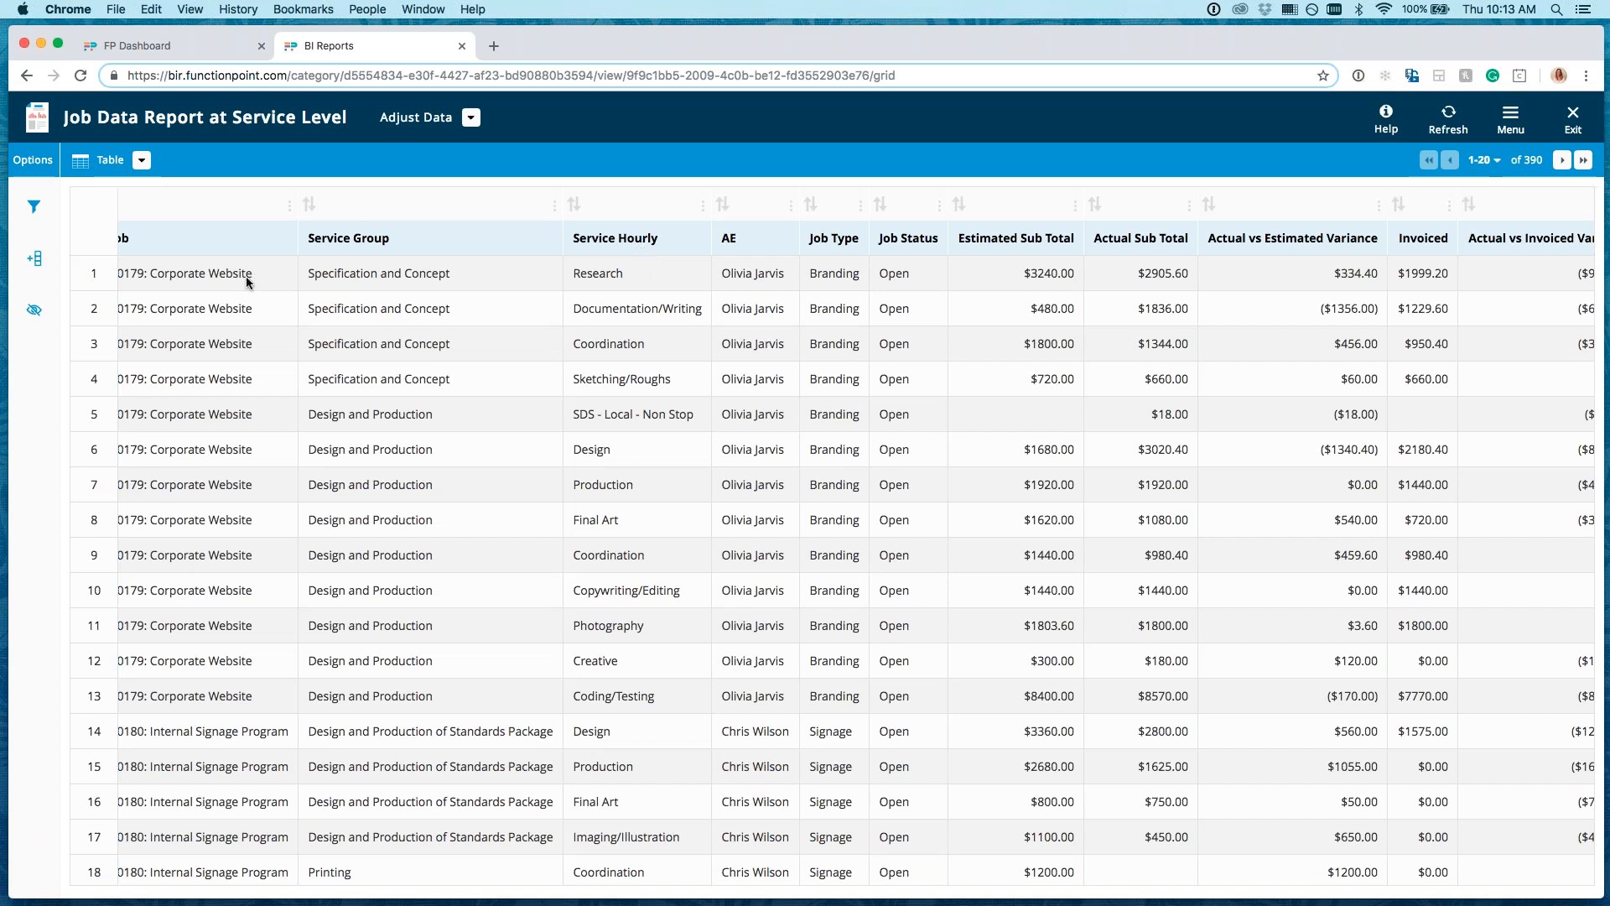
Step: Filter the table on the Service Hourly column to show only Design
{"action": "left_click", "coordinate": [34, 204]}
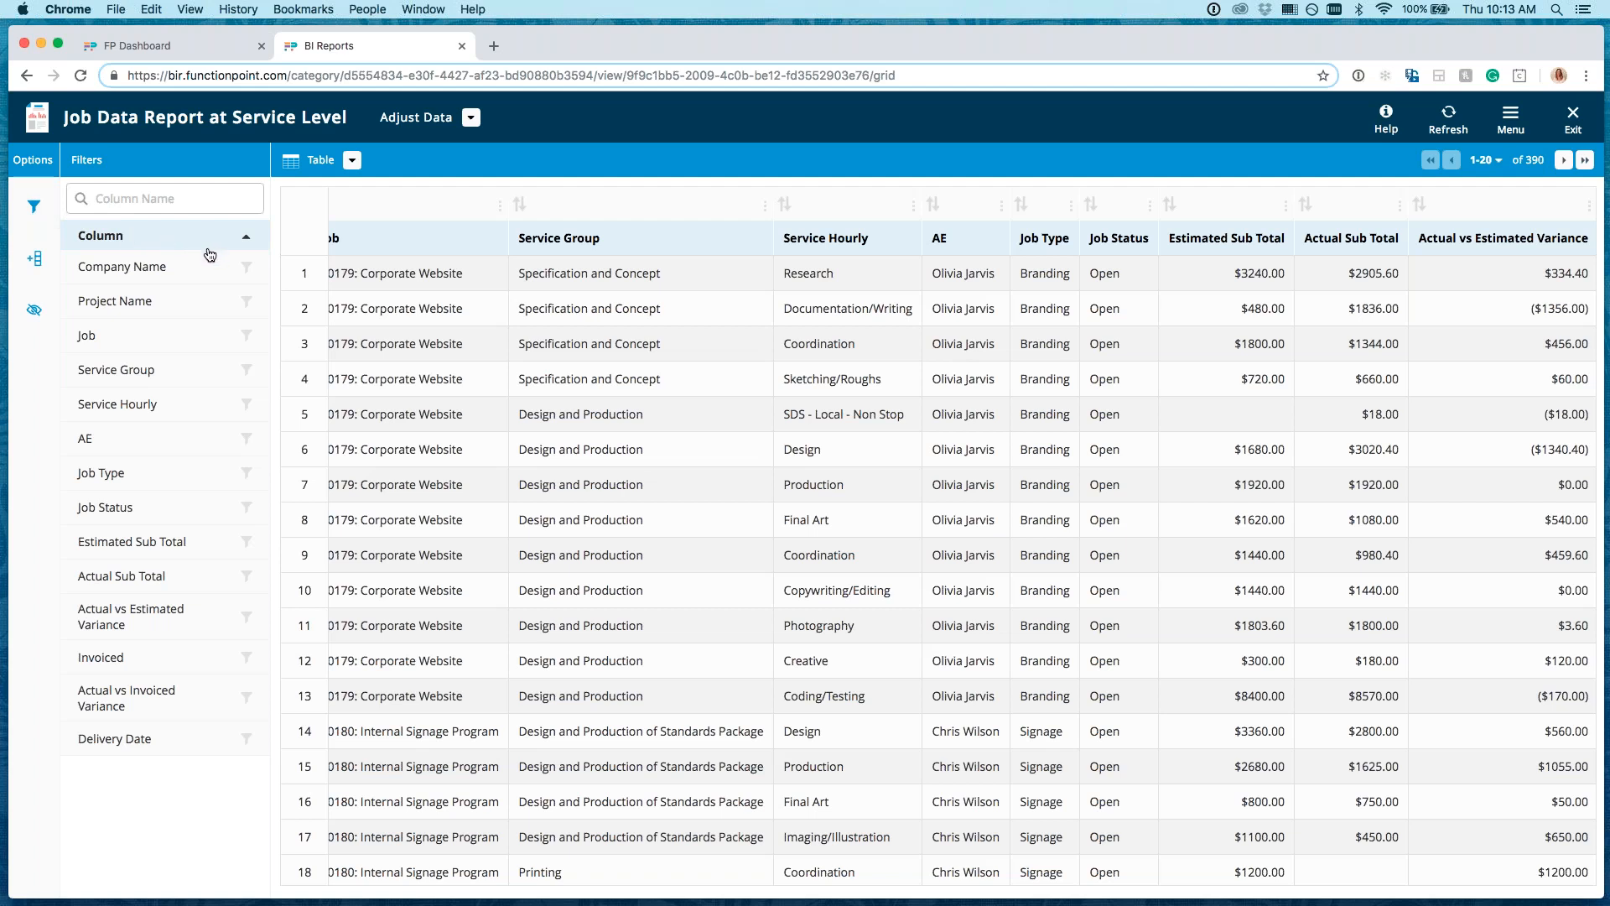
{"action": "left_click", "coordinate": [246, 405]}
{"action": "left_click", "coordinate": [379, 385]}
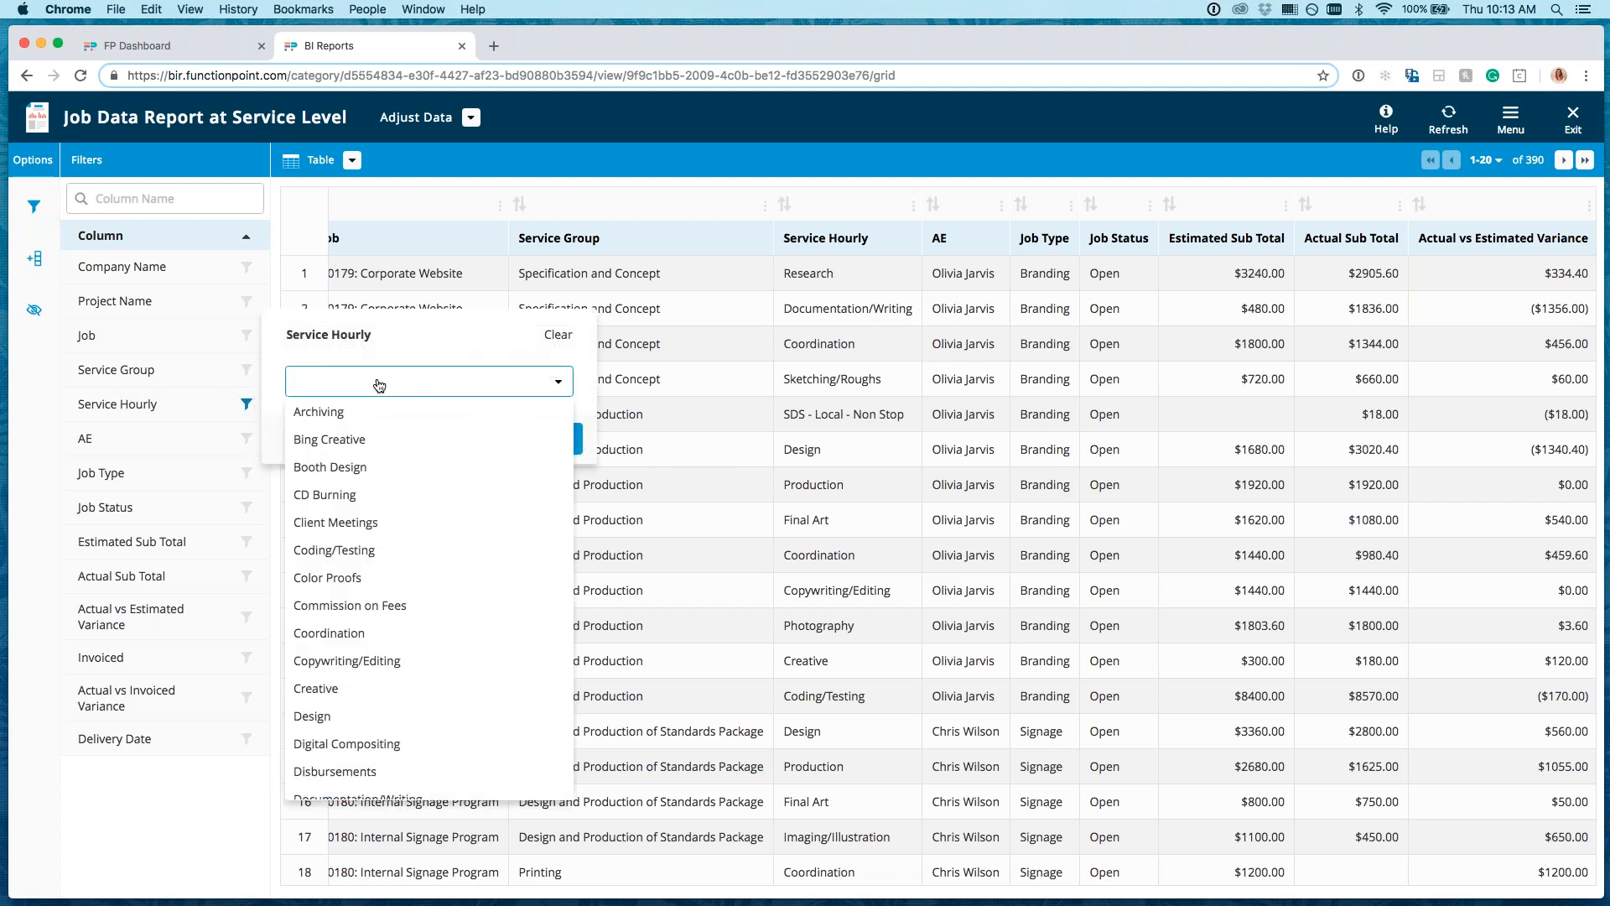
{"action": "left_click", "coordinate": [316, 718]}
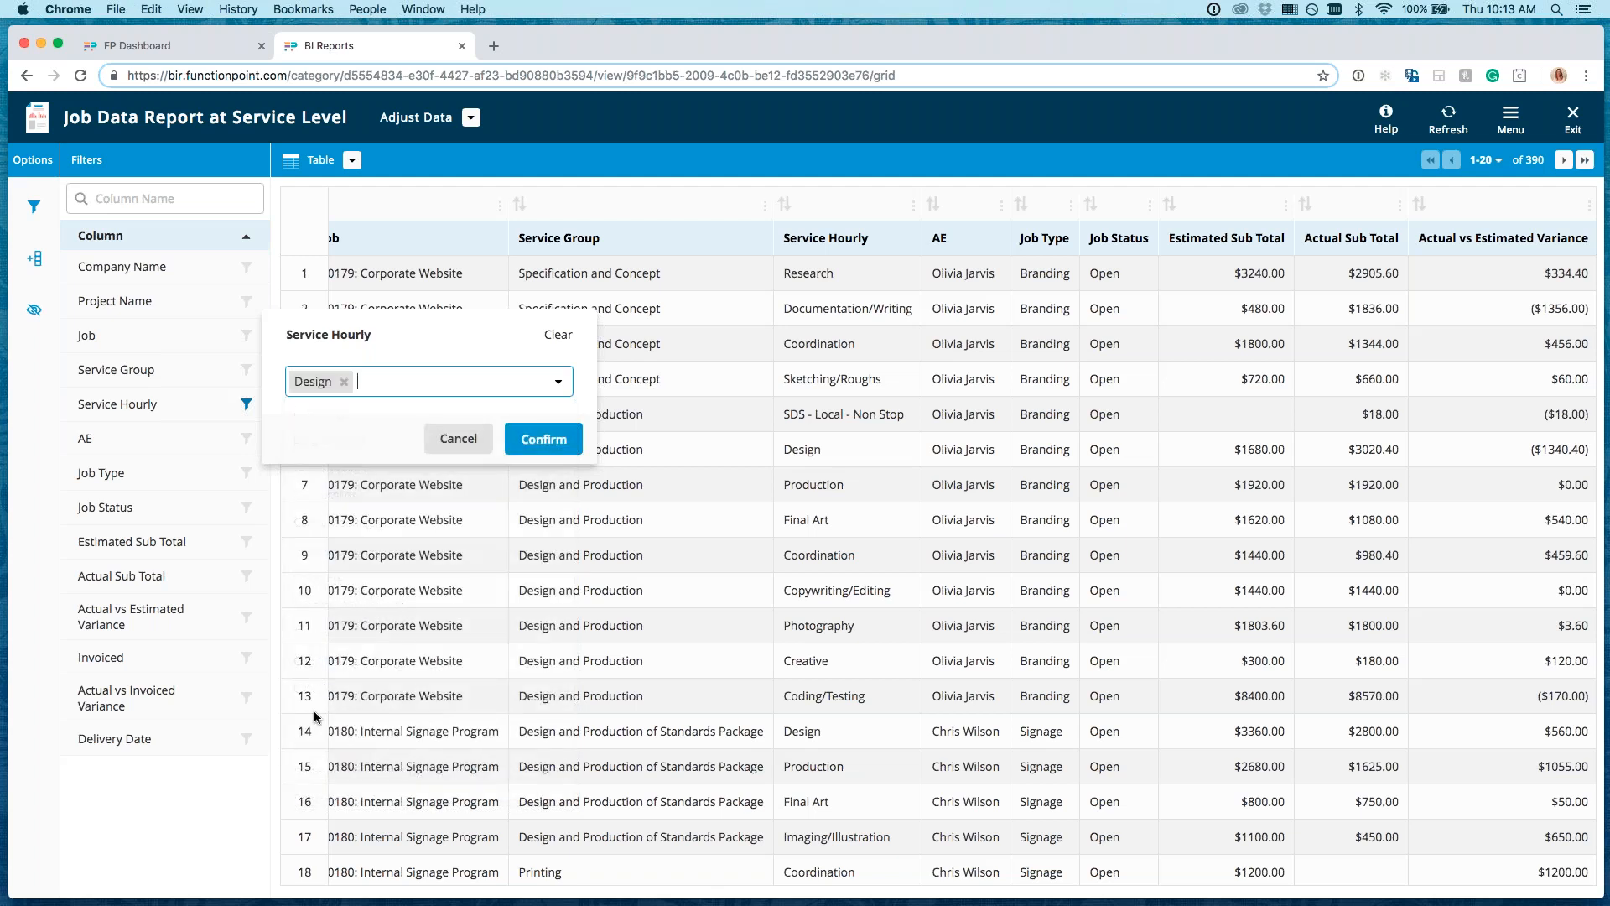
{"action": "left_click", "coordinate": [544, 440]}
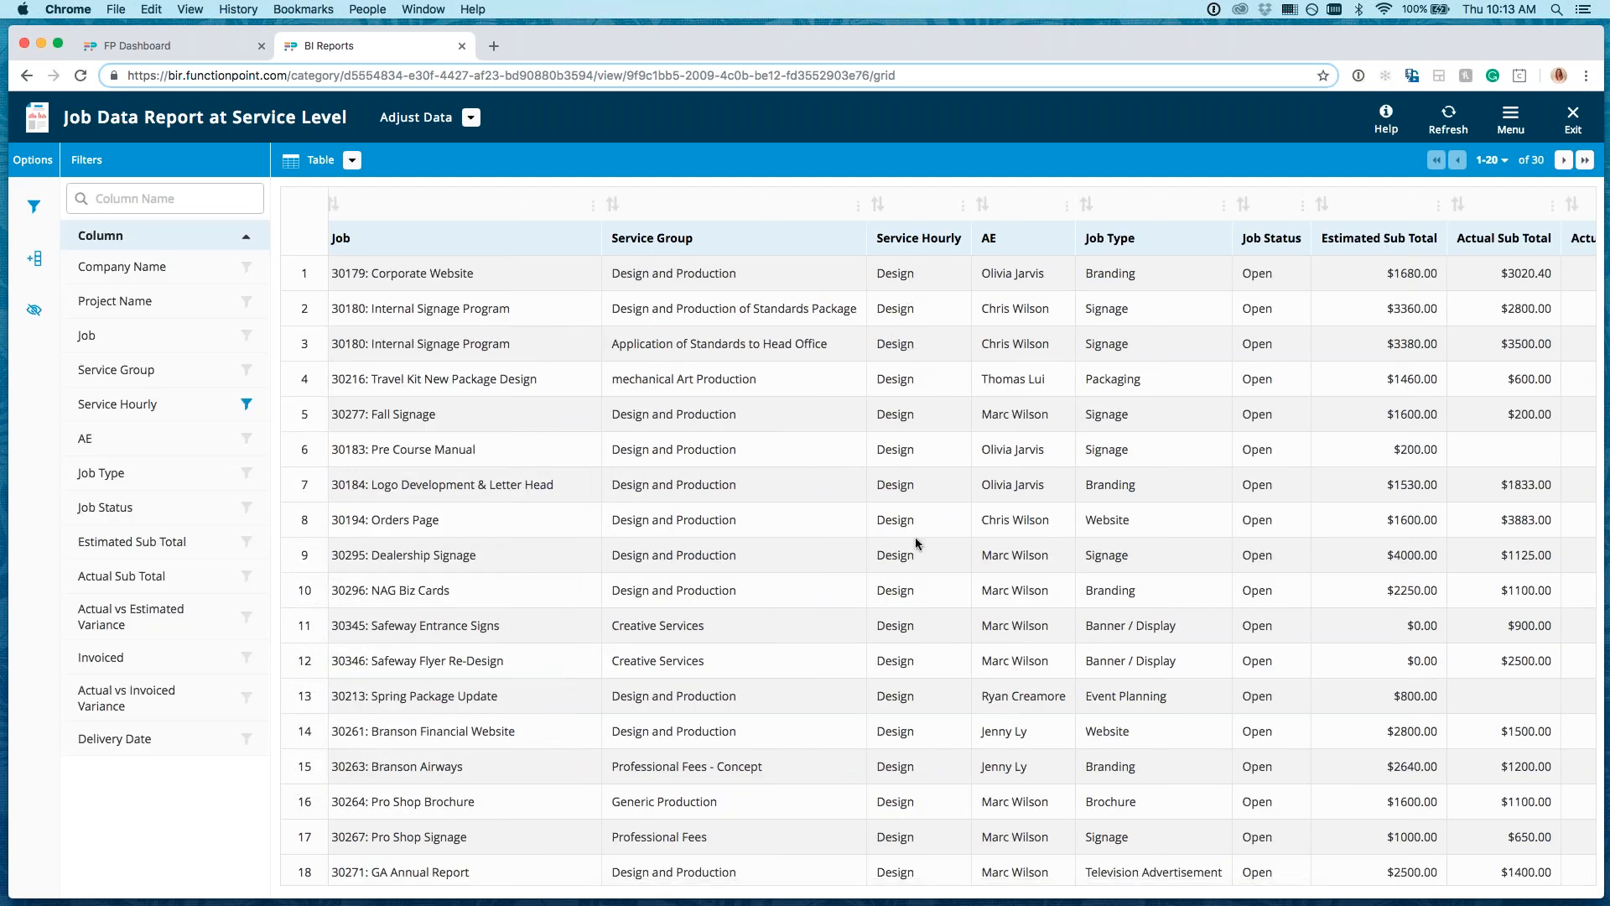
Step: Look through the filtered rows and clear the filter on the Service Hourly column
{"action": "scroll", "coordinate": [915, 543], "scroll_direction": "down", "scroll_amount": 2}
{"action": "scroll", "coordinate": [915, 543], "scroll_direction": "up", "scroll_amount": 2}
{"action": "left_click", "coordinate": [246, 404]}
{"action": "left_click", "coordinate": [560, 390]}
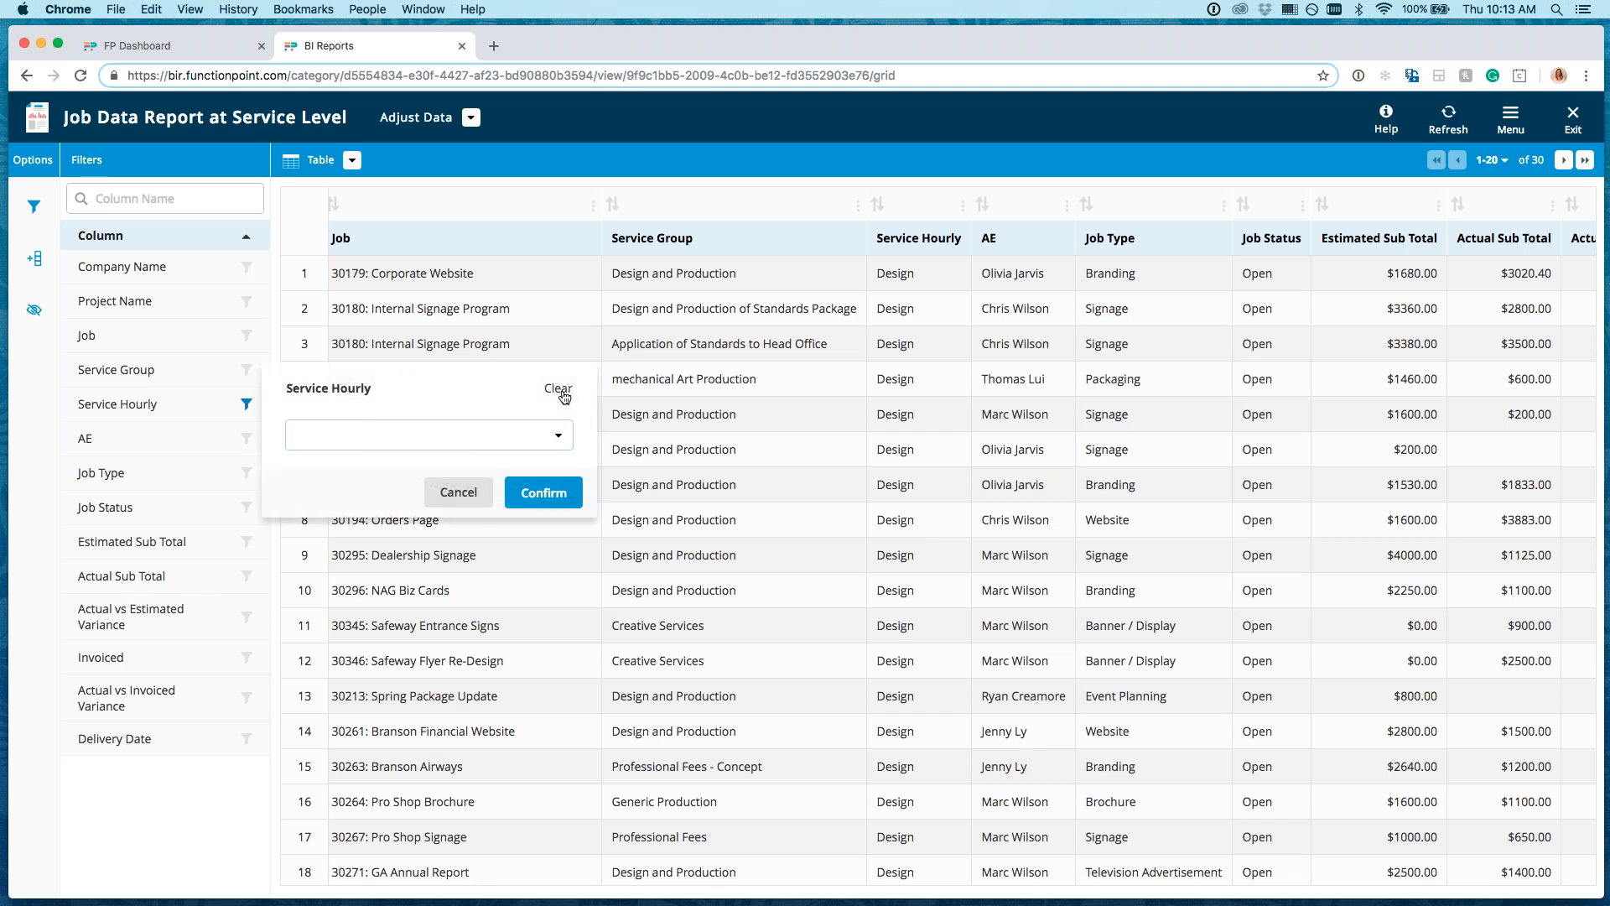
{"action": "left_click", "coordinate": [543, 492]}
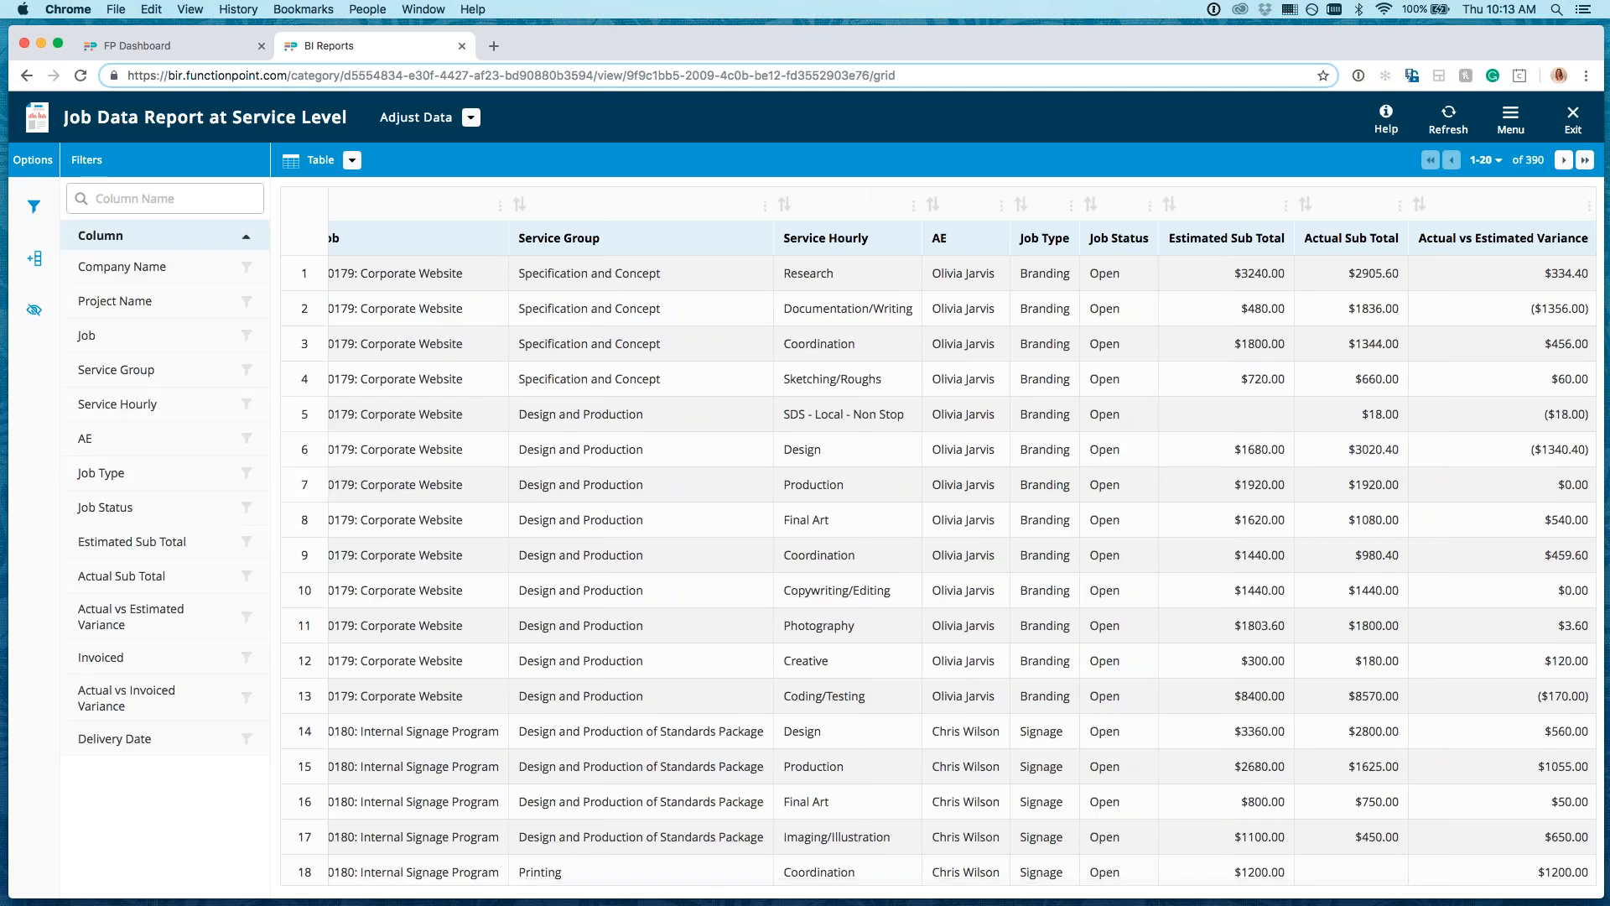
Step: Browse the available new columns and add only the Name column of the Estimate Account Executive group to the report
{"action": "left_click", "coordinate": [34, 262]}
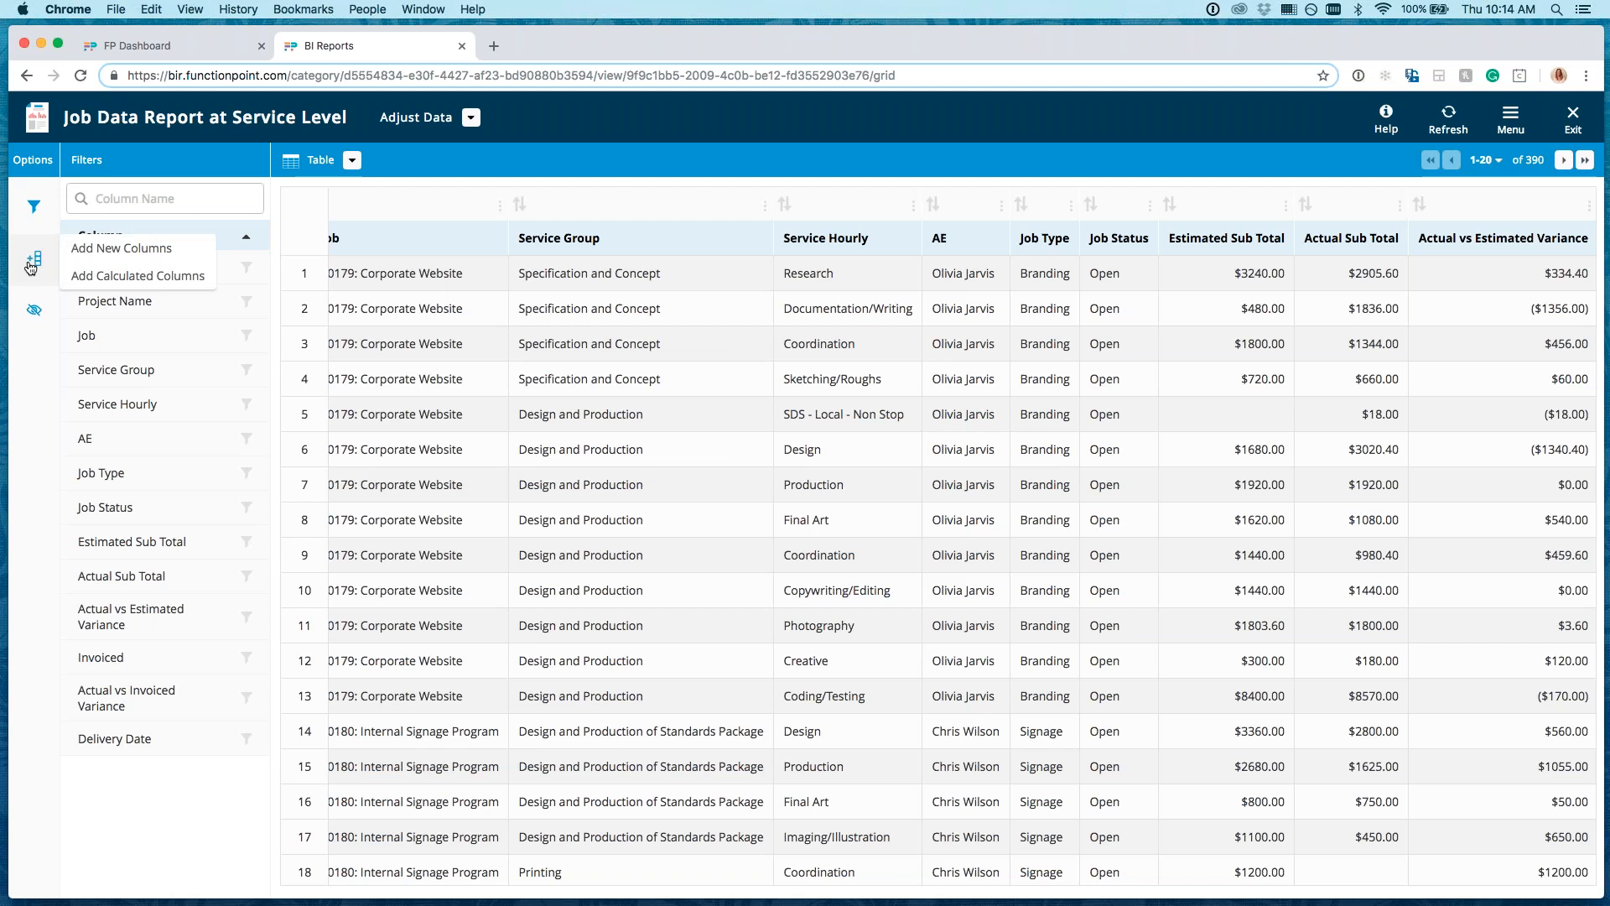
{"action": "left_click", "coordinate": [111, 252]}
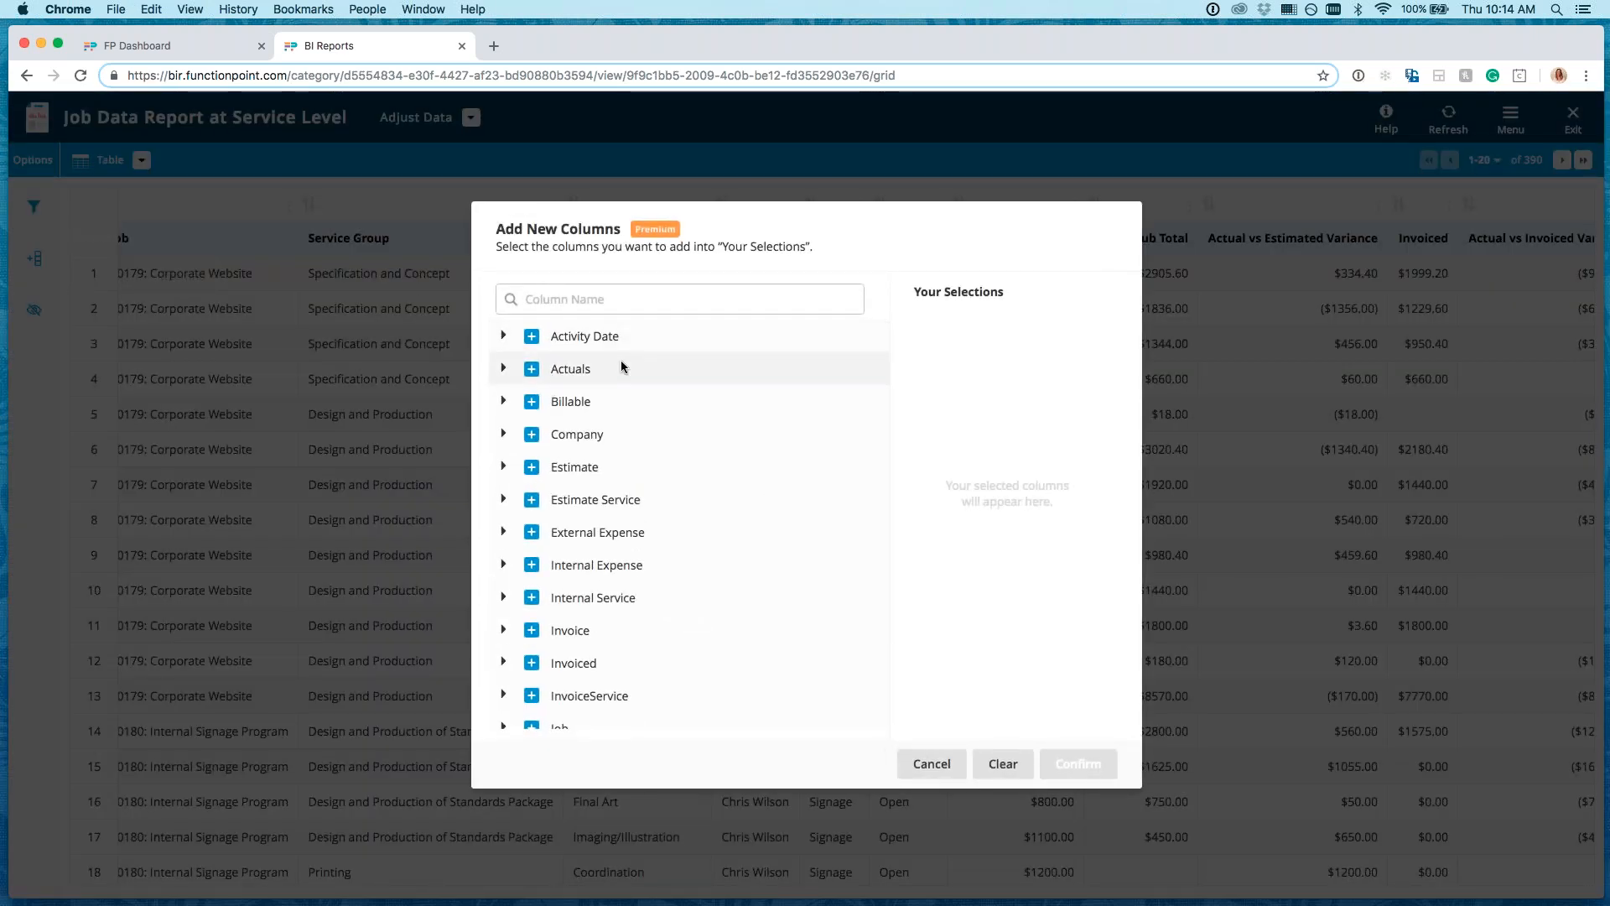
{"action": "left_click", "coordinate": [504, 337]}
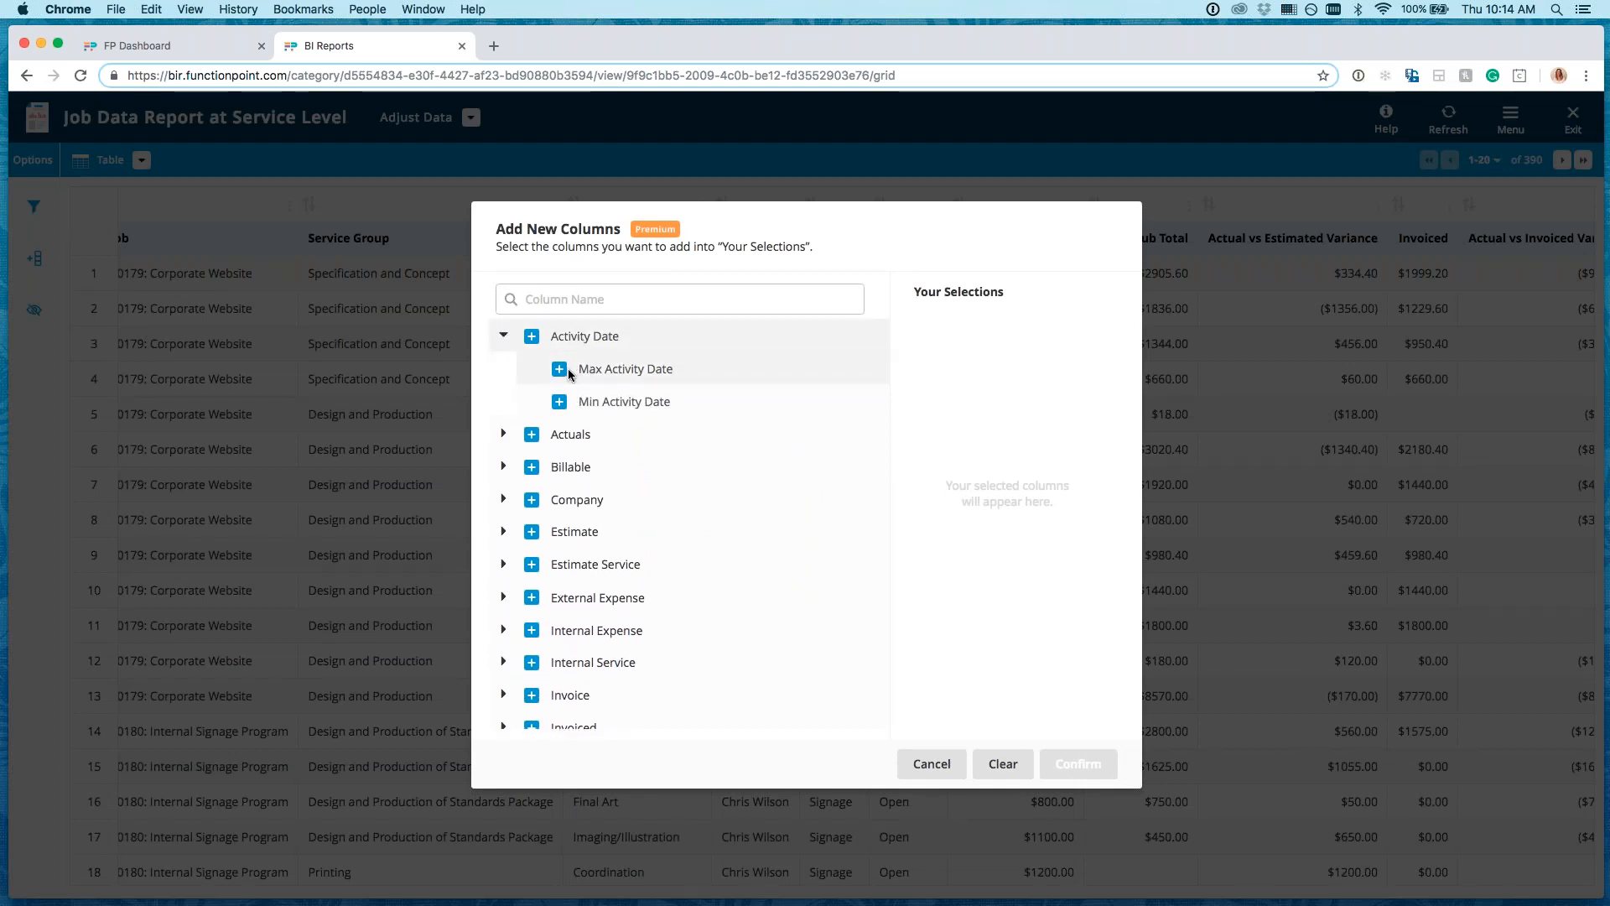
{"action": "left_click", "coordinate": [505, 336]}
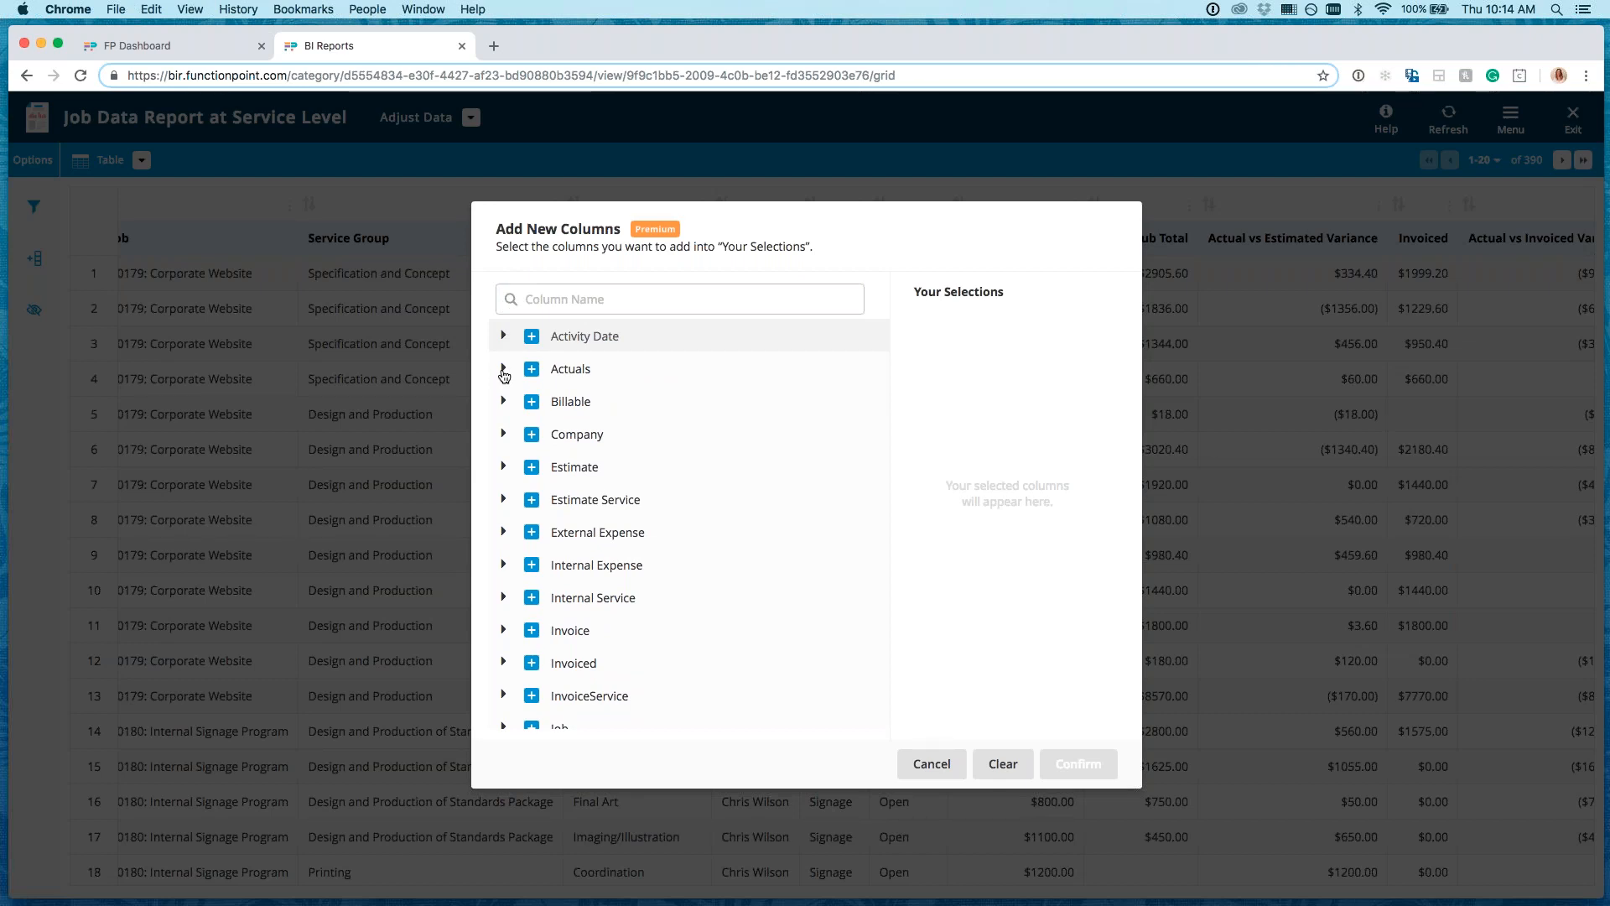
{"action": "left_click", "coordinate": [506, 467]}
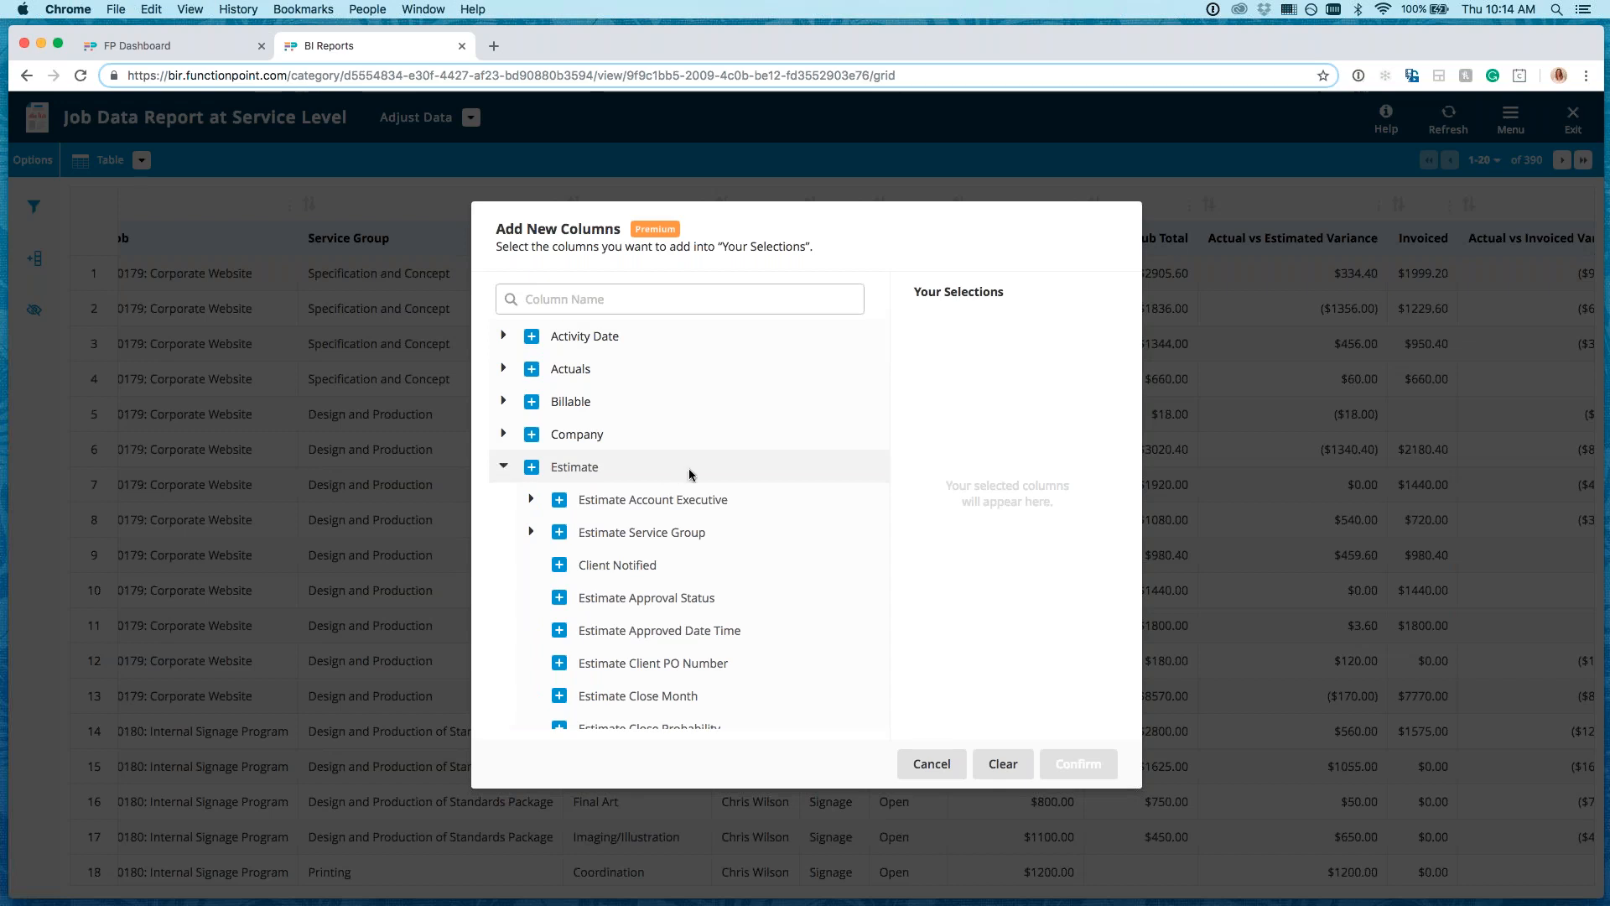
{"action": "scroll", "coordinate": [690, 474], "scroll_direction": "down", "scroll_amount": 2}
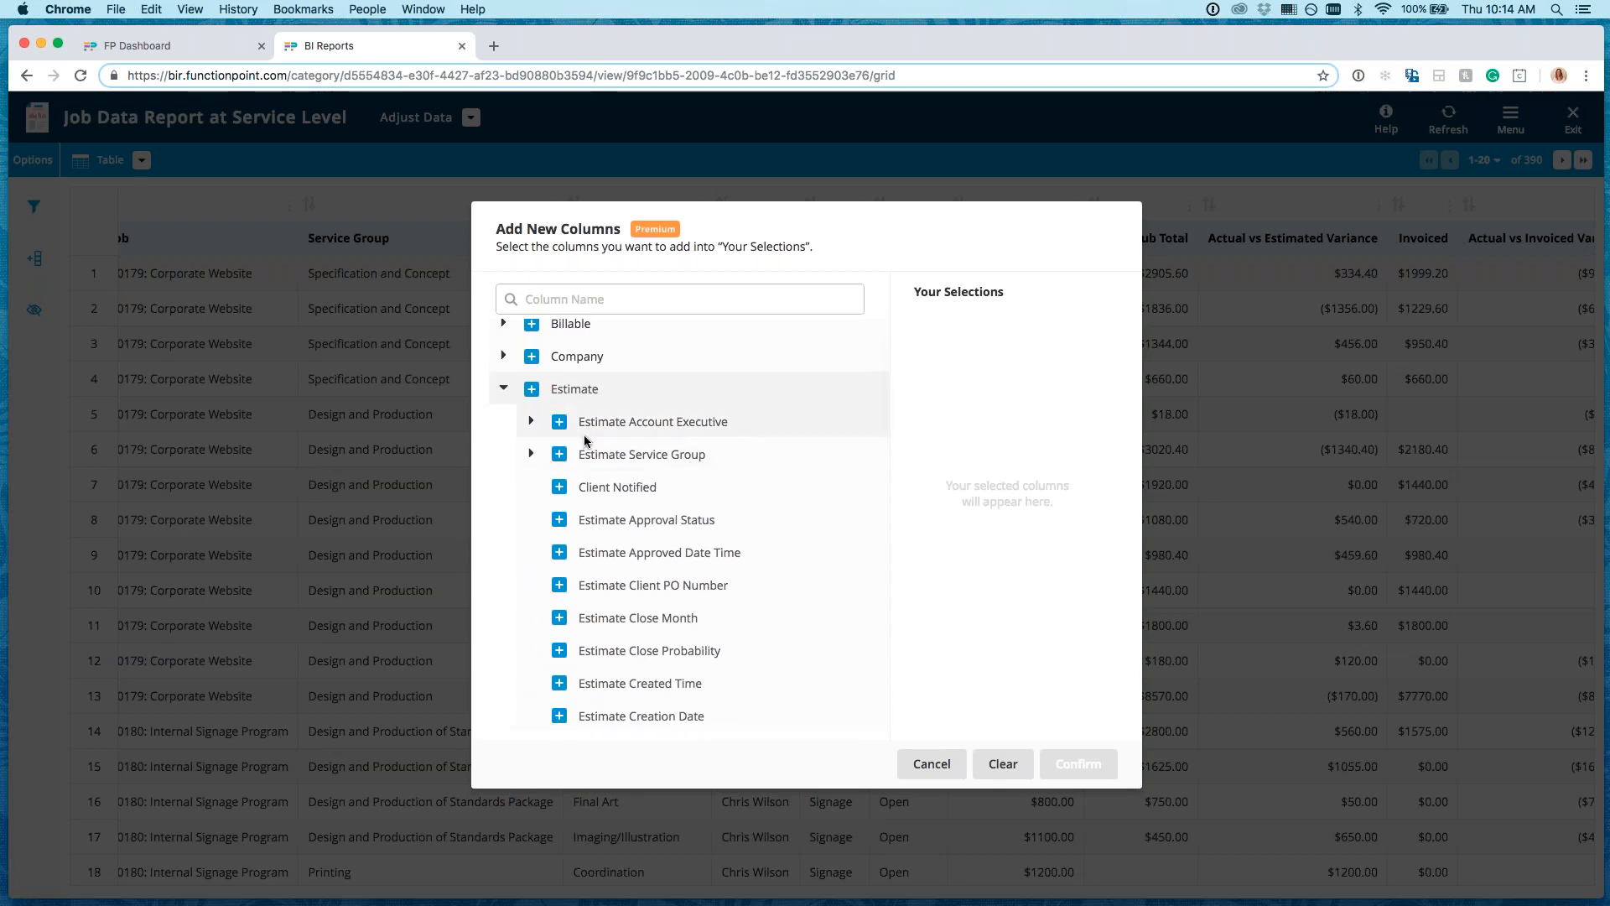
{"action": "left_click", "coordinate": [558, 423]}
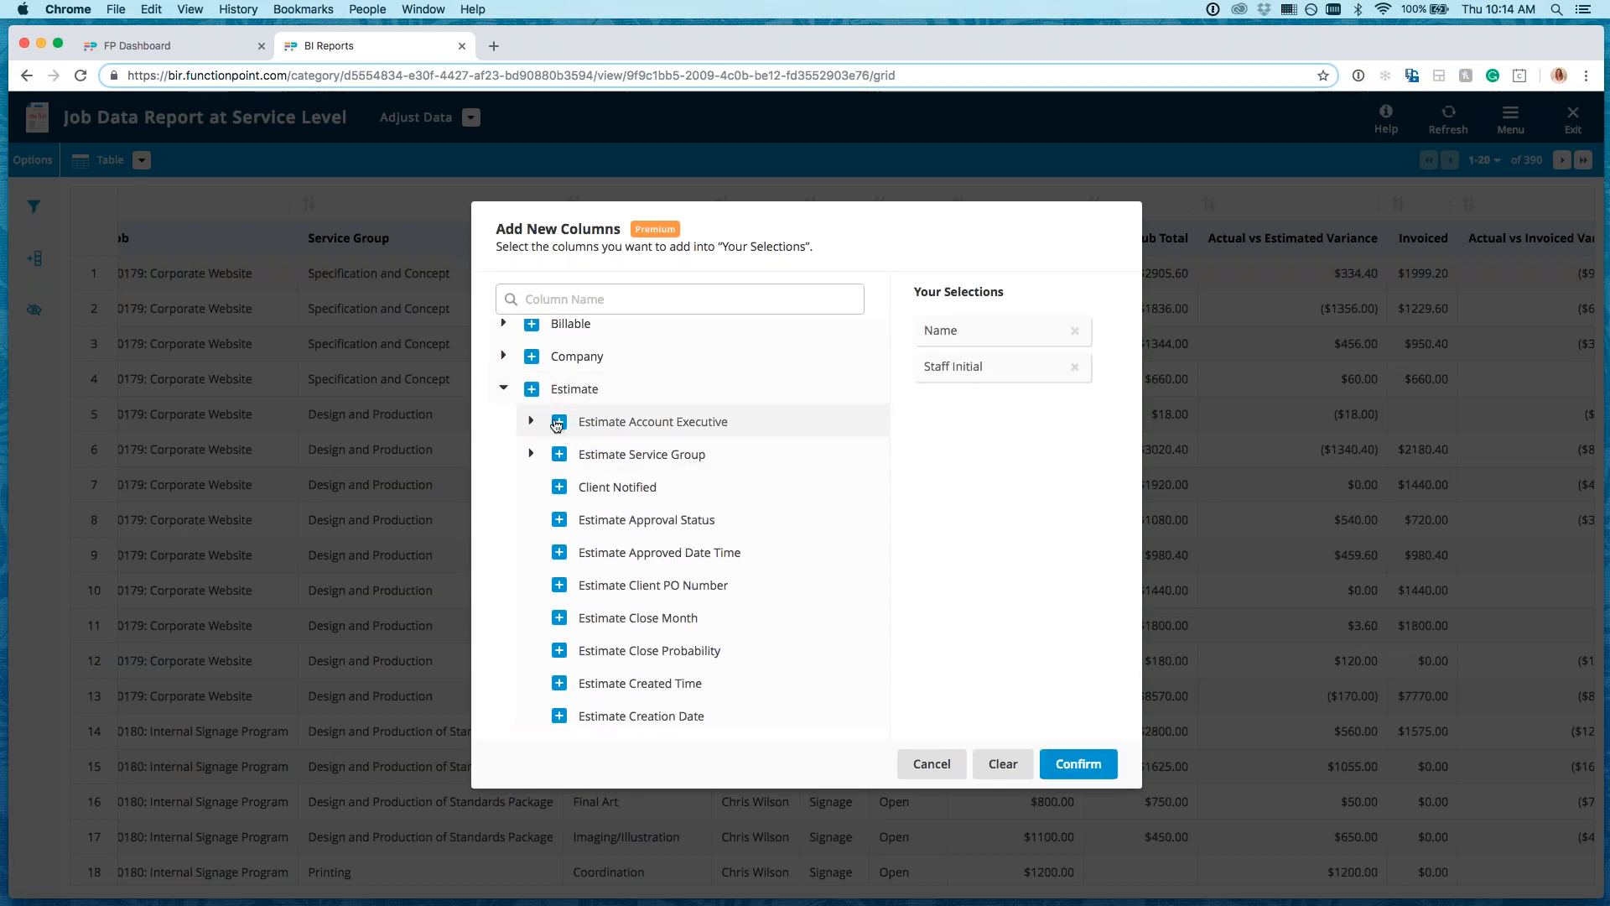
{"action": "left_click", "coordinate": [531, 420]}
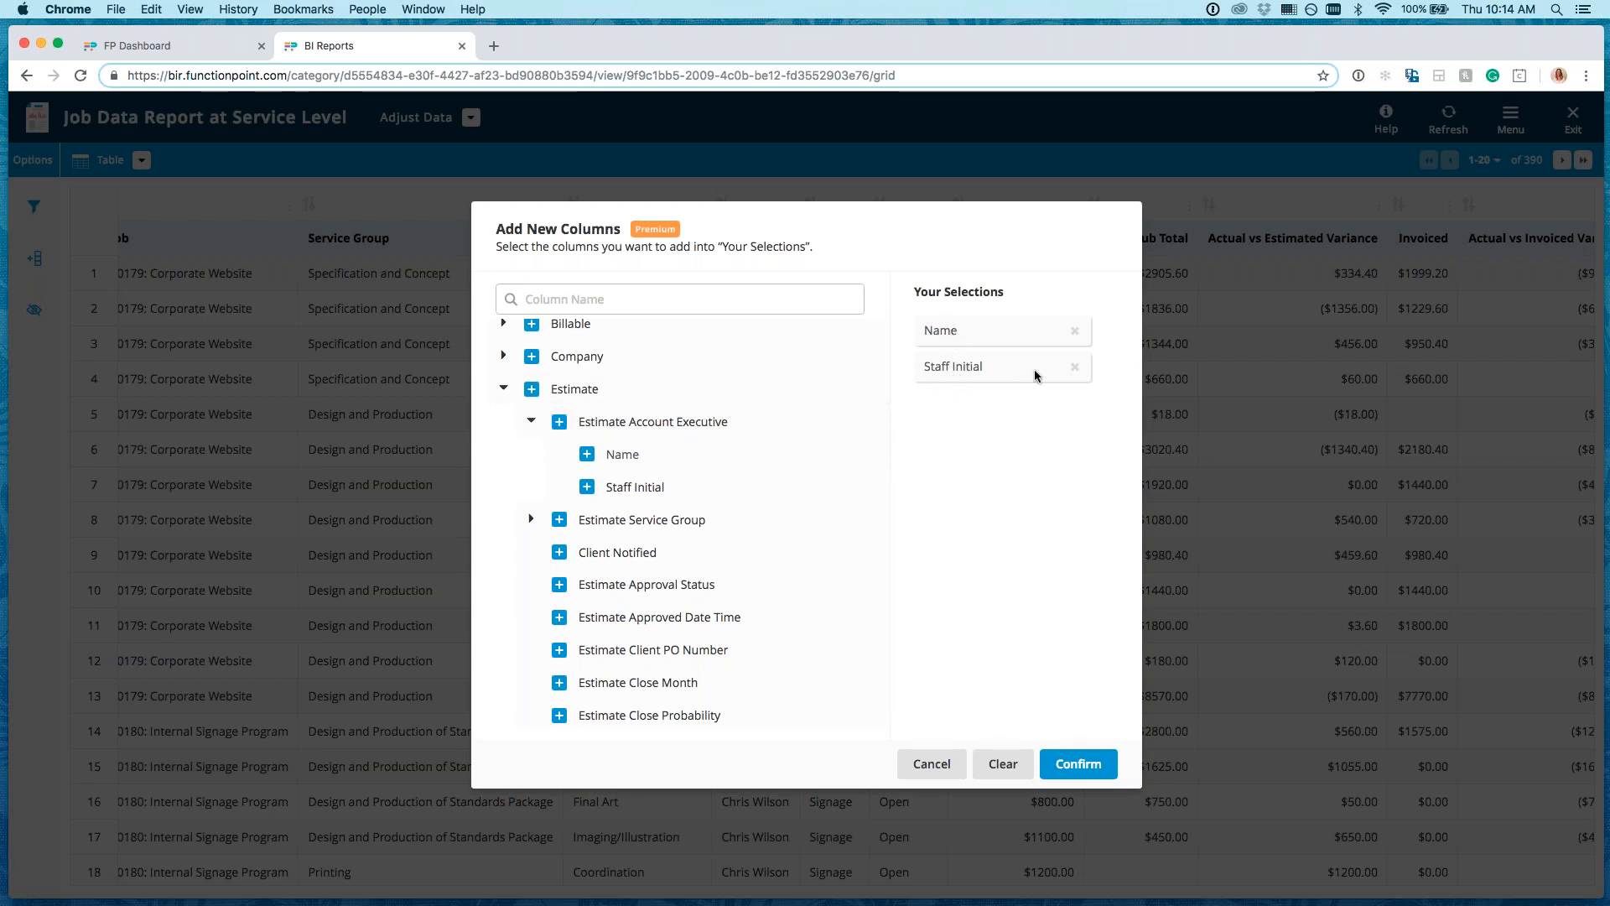
{"action": "left_click", "coordinate": [1075, 367]}
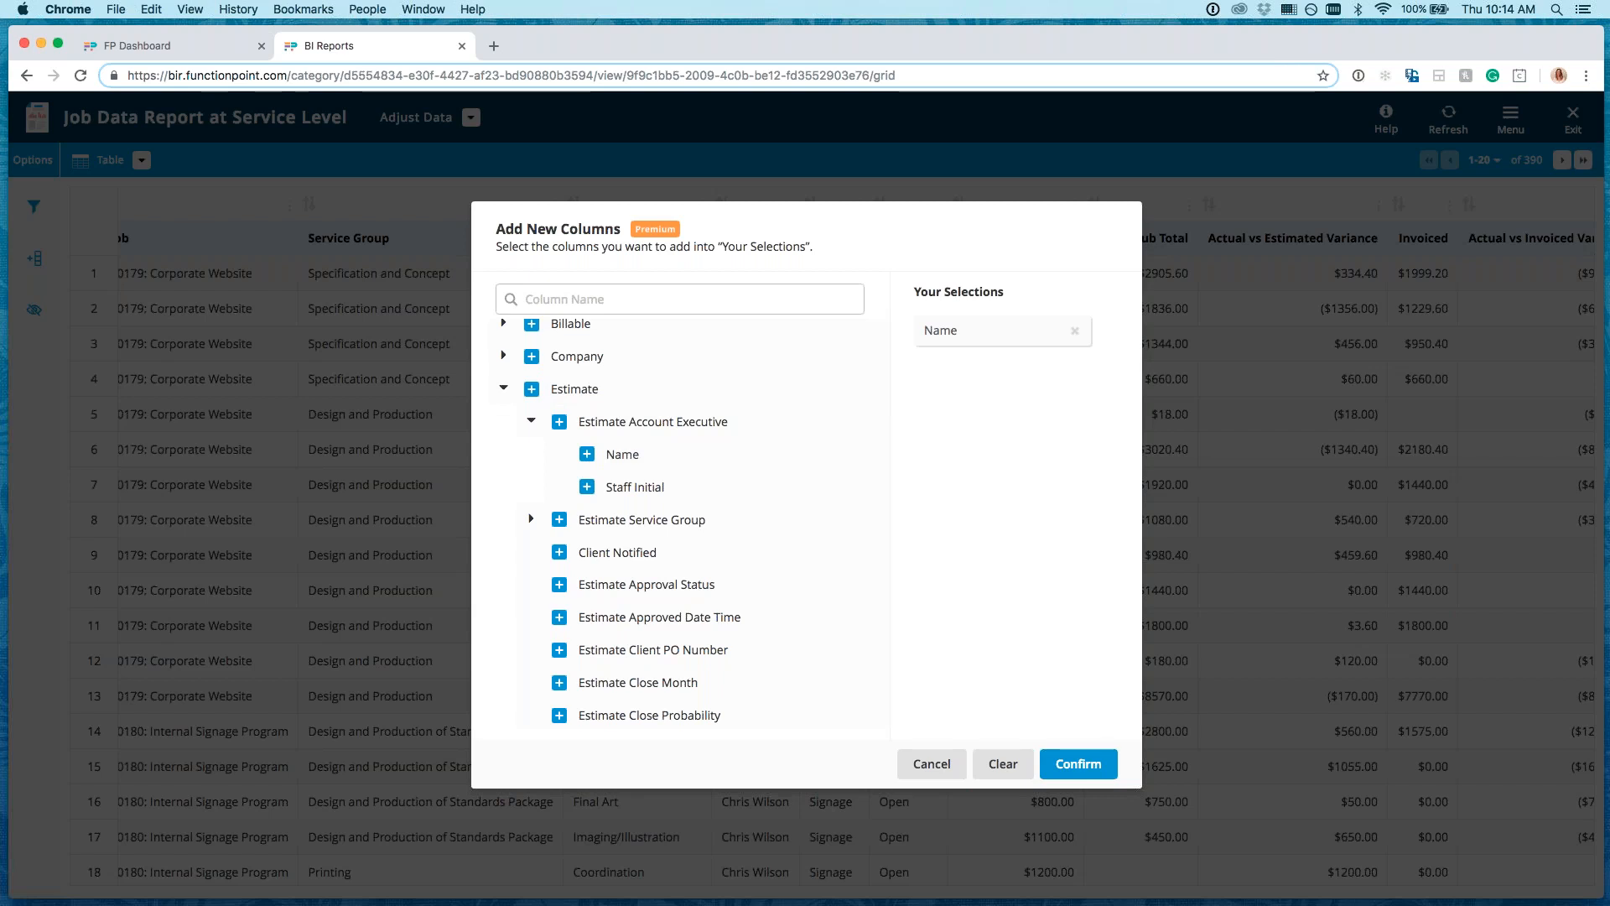
{"action": "left_click", "coordinate": [1074, 765]}
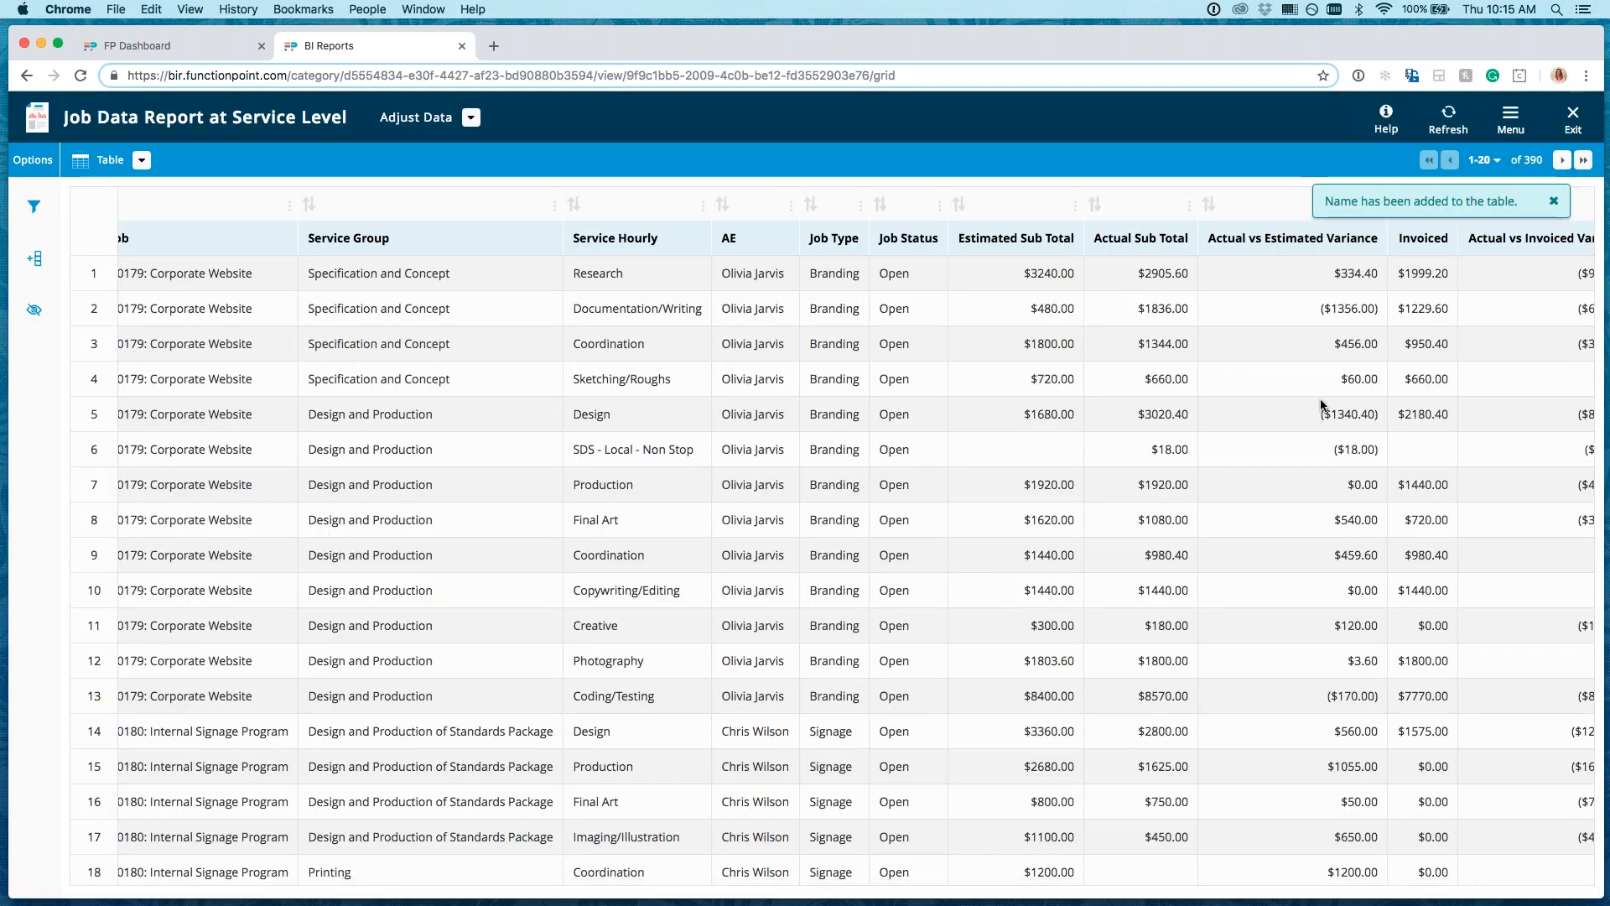
Step: Move the Name column between the AE and Job Type columns
{"action": "scroll", "coordinate": [1320, 402], "scroll_direction": "right", "scroll_amount": 3}
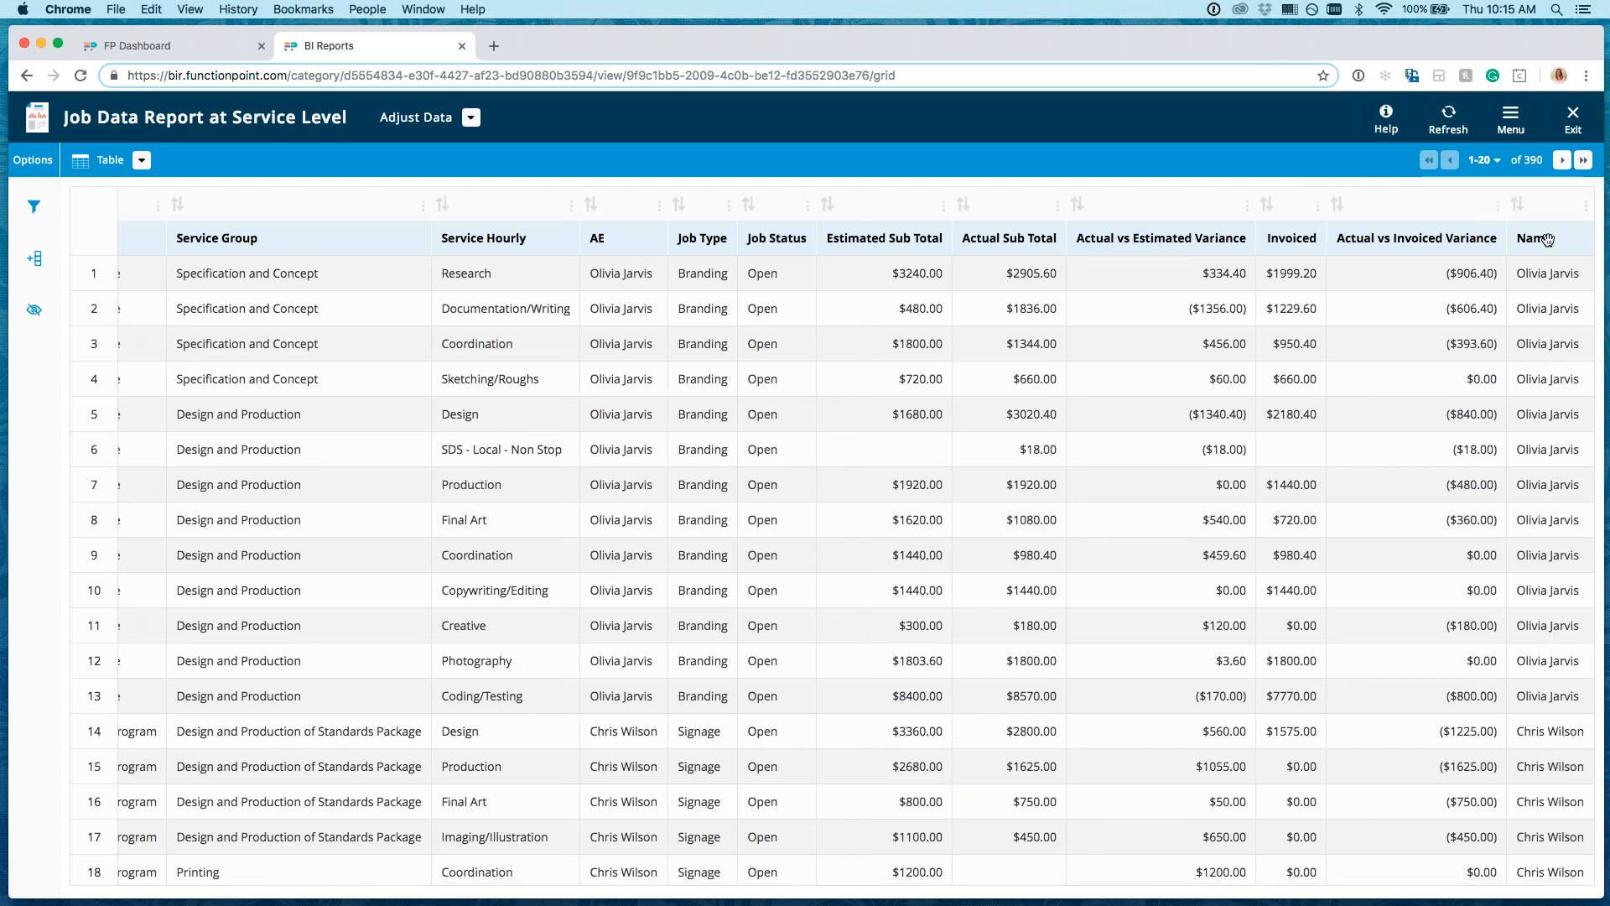
{"action": "left_click_drag", "start_coordinate": [1546, 211], "coordinate": [662, 210]}
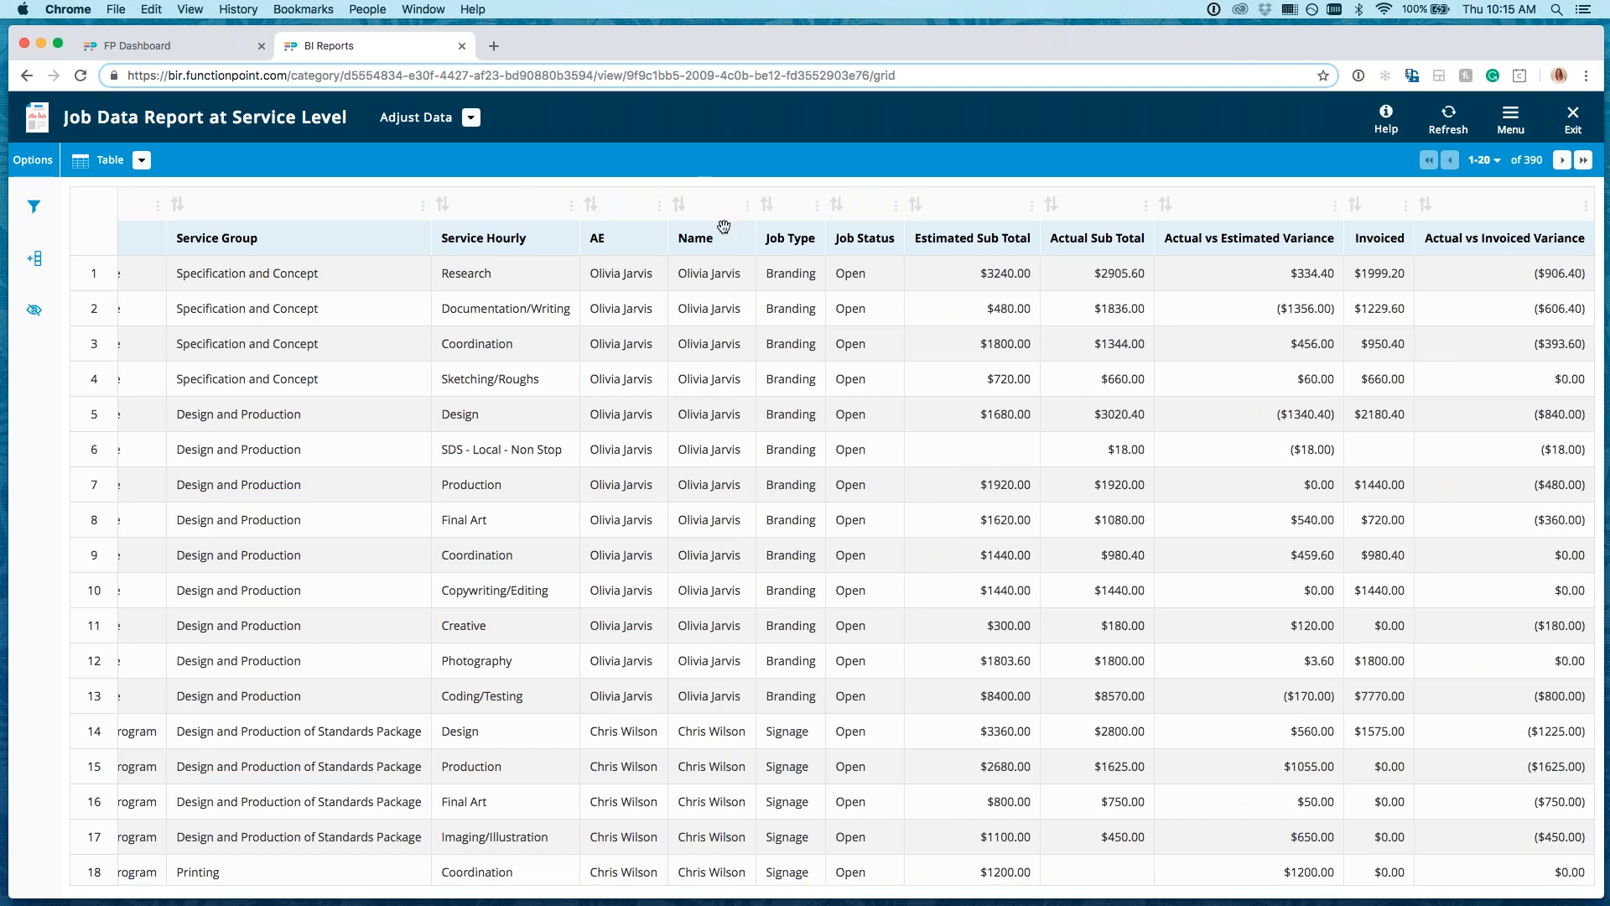
Step: Open the column visibility settings and examine which columns the Company, Estimate and Job groups contain
{"action": "left_click", "coordinate": [33, 313]}
{"action": "left_click", "coordinate": [609, 420]}
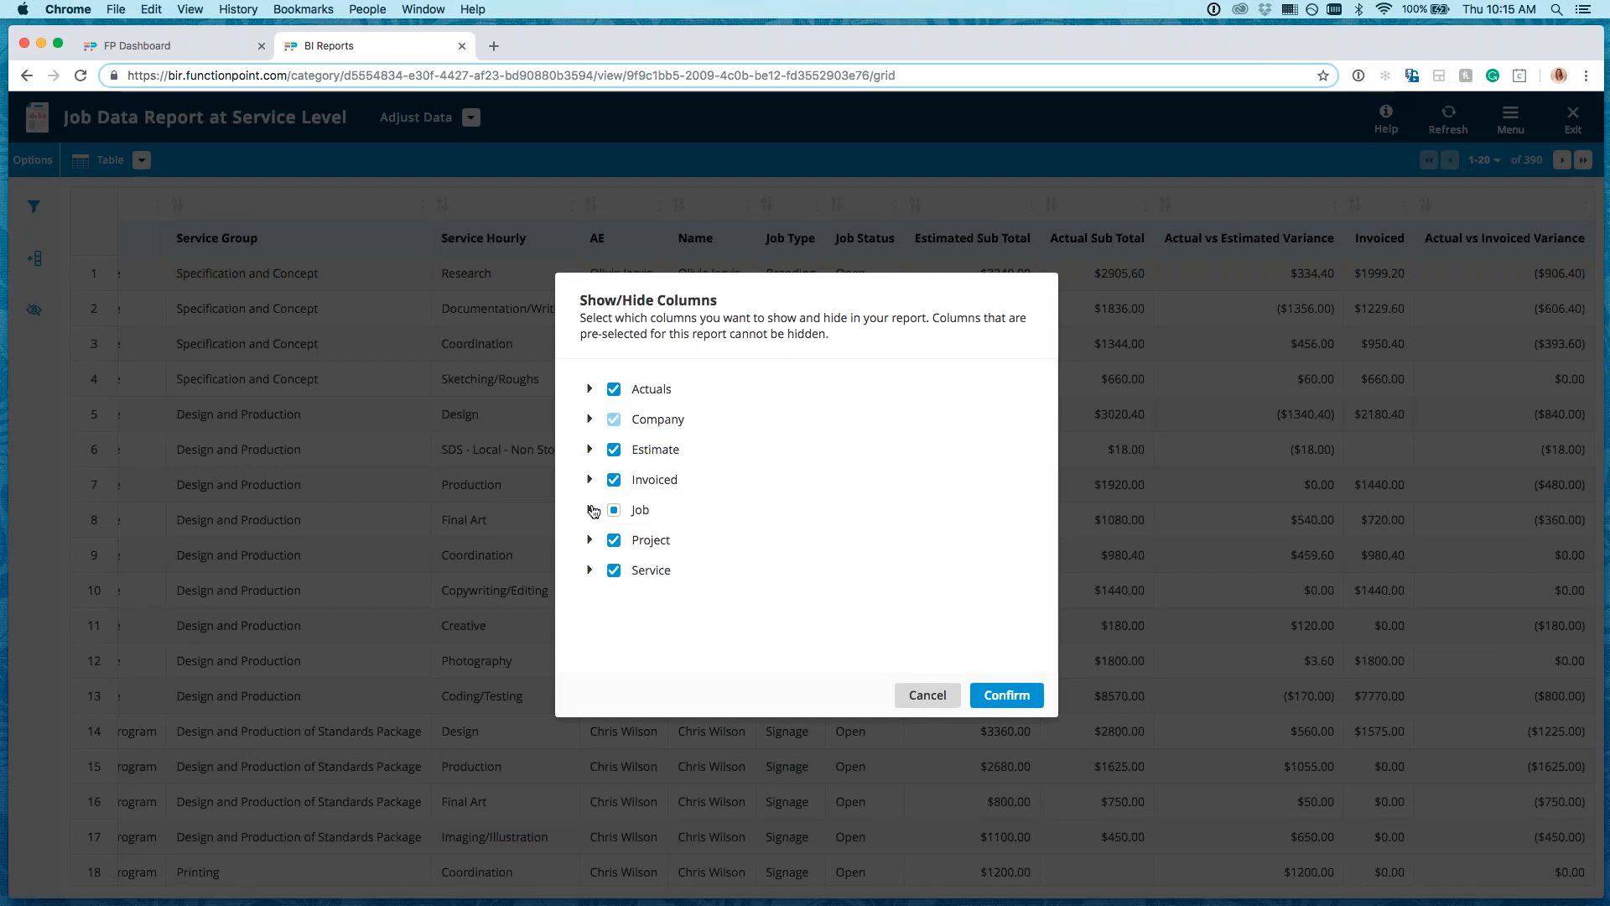
{"action": "left_click", "coordinate": [591, 420]}
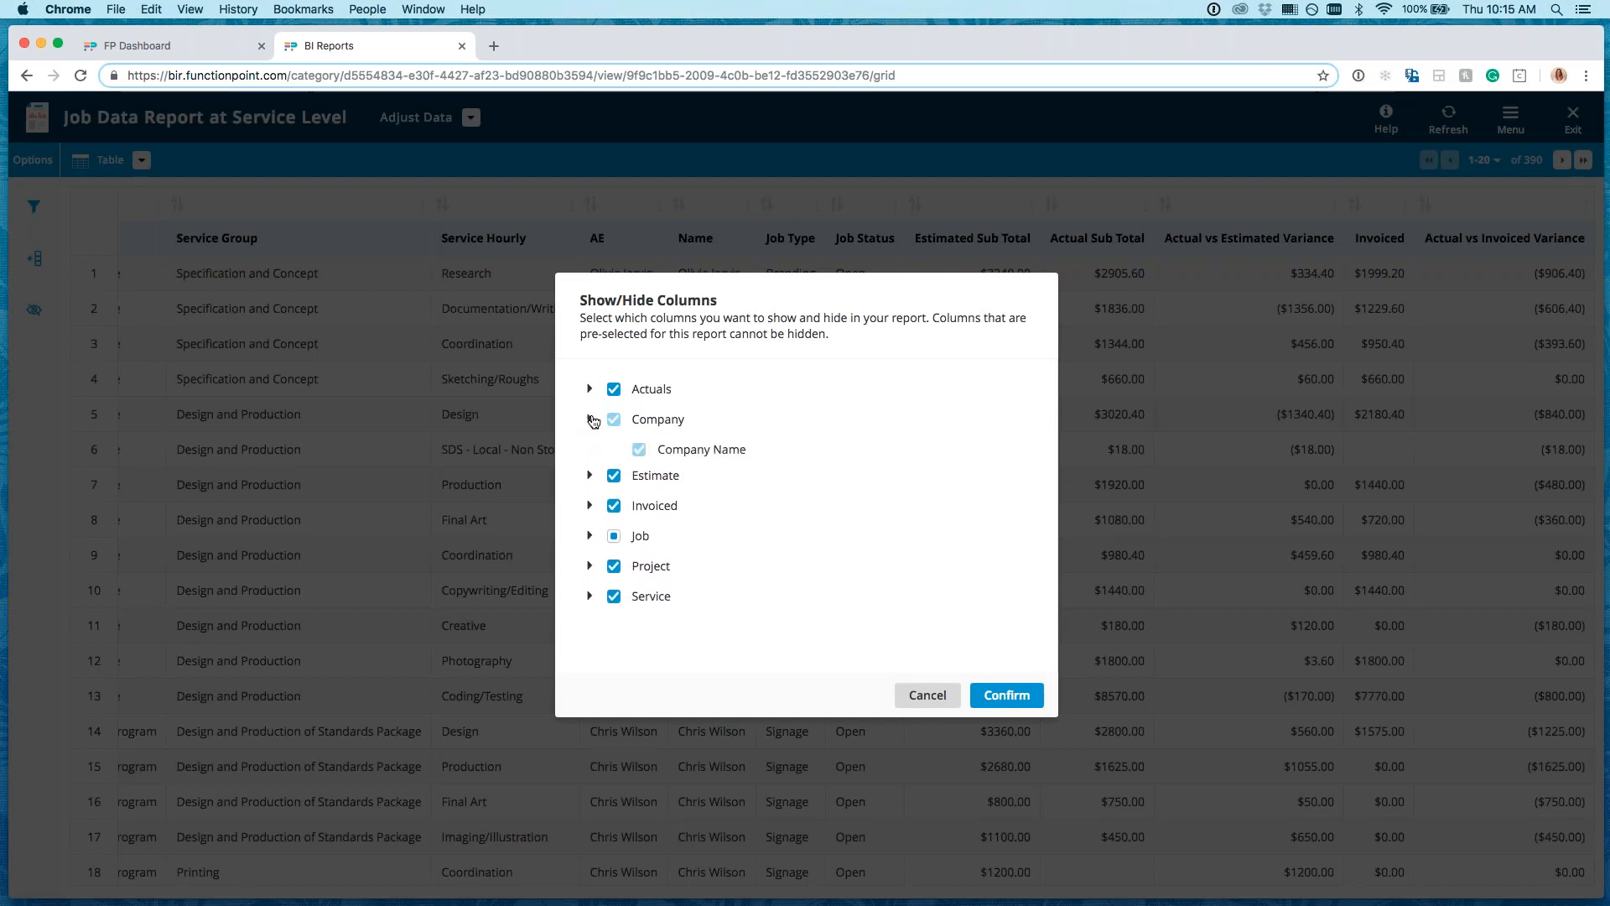
{"action": "left_click", "coordinate": [590, 419]}
{"action": "left_click", "coordinate": [590, 449]}
{"action": "left_click", "coordinate": [590, 450]}
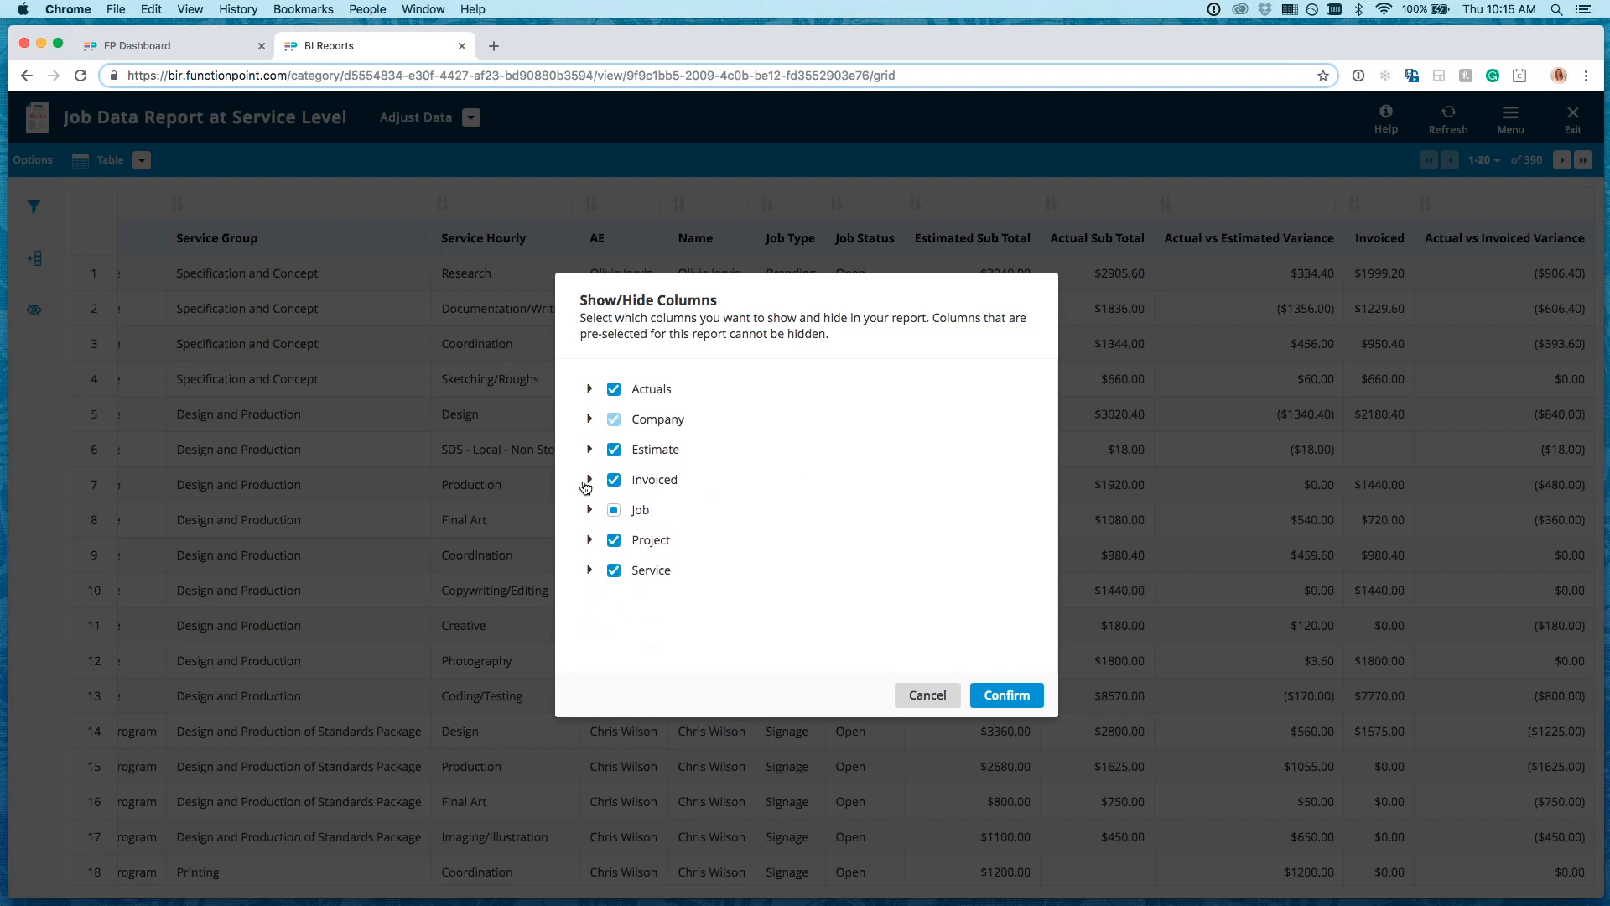
{"action": "left_click", "coordinate": [589, 509]}
{"action": "scroll", "coordinate": [592, 512], "scroll_direction": "down", "scroll_amount": 1}
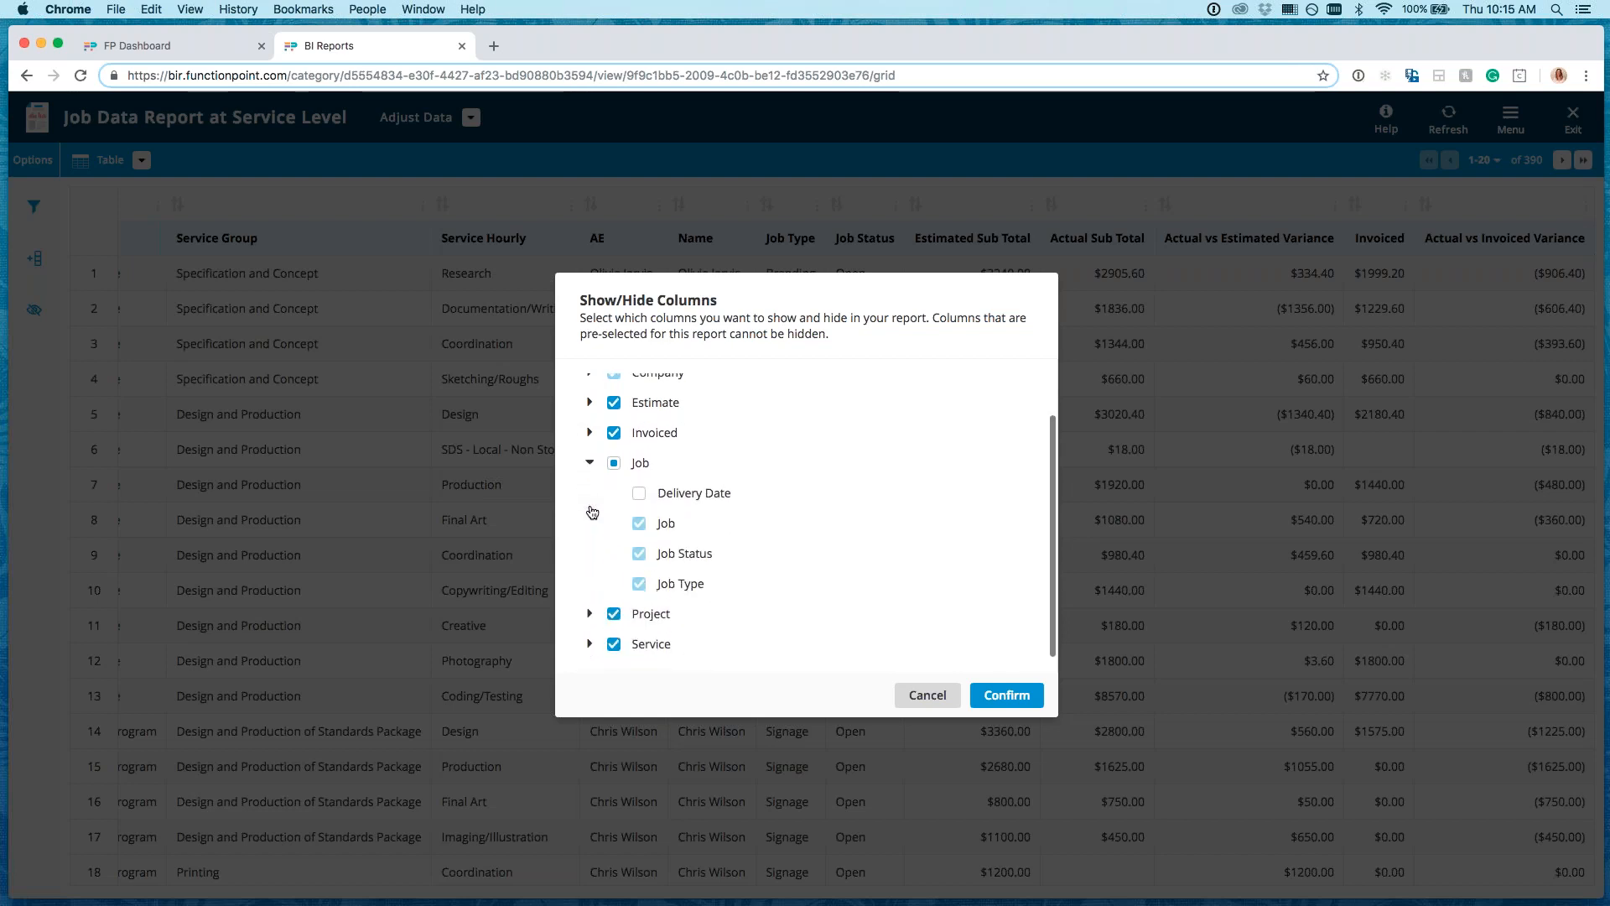
{"action": "left_click", "coordinate": [590, 464]}
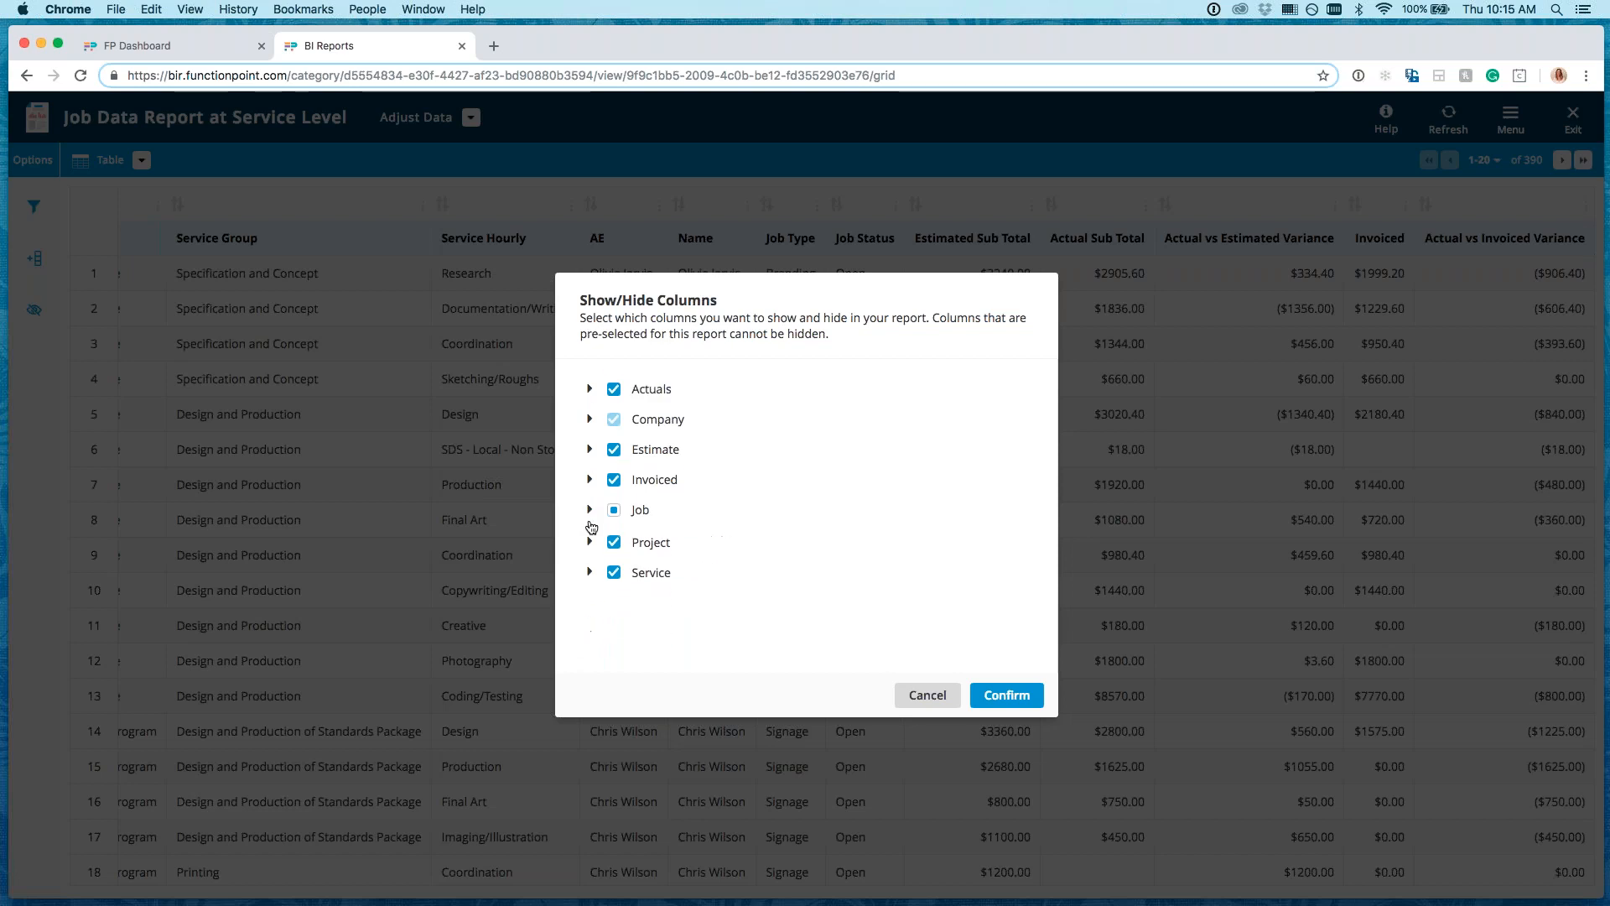
Step: Examine the Service and Project groups and recheck the Job group in the column visibility settings
{"action": "left_click", "coordinate": [590, 569]}
{"action": "left_click", "coordinate": [591, 568]}
{"action": "left_click", "coordinate": [589, 541]}
{"action": "left_click", "coordinate": [590, 541]}
{"action": "left_click", "coordinate": [590, 510]}
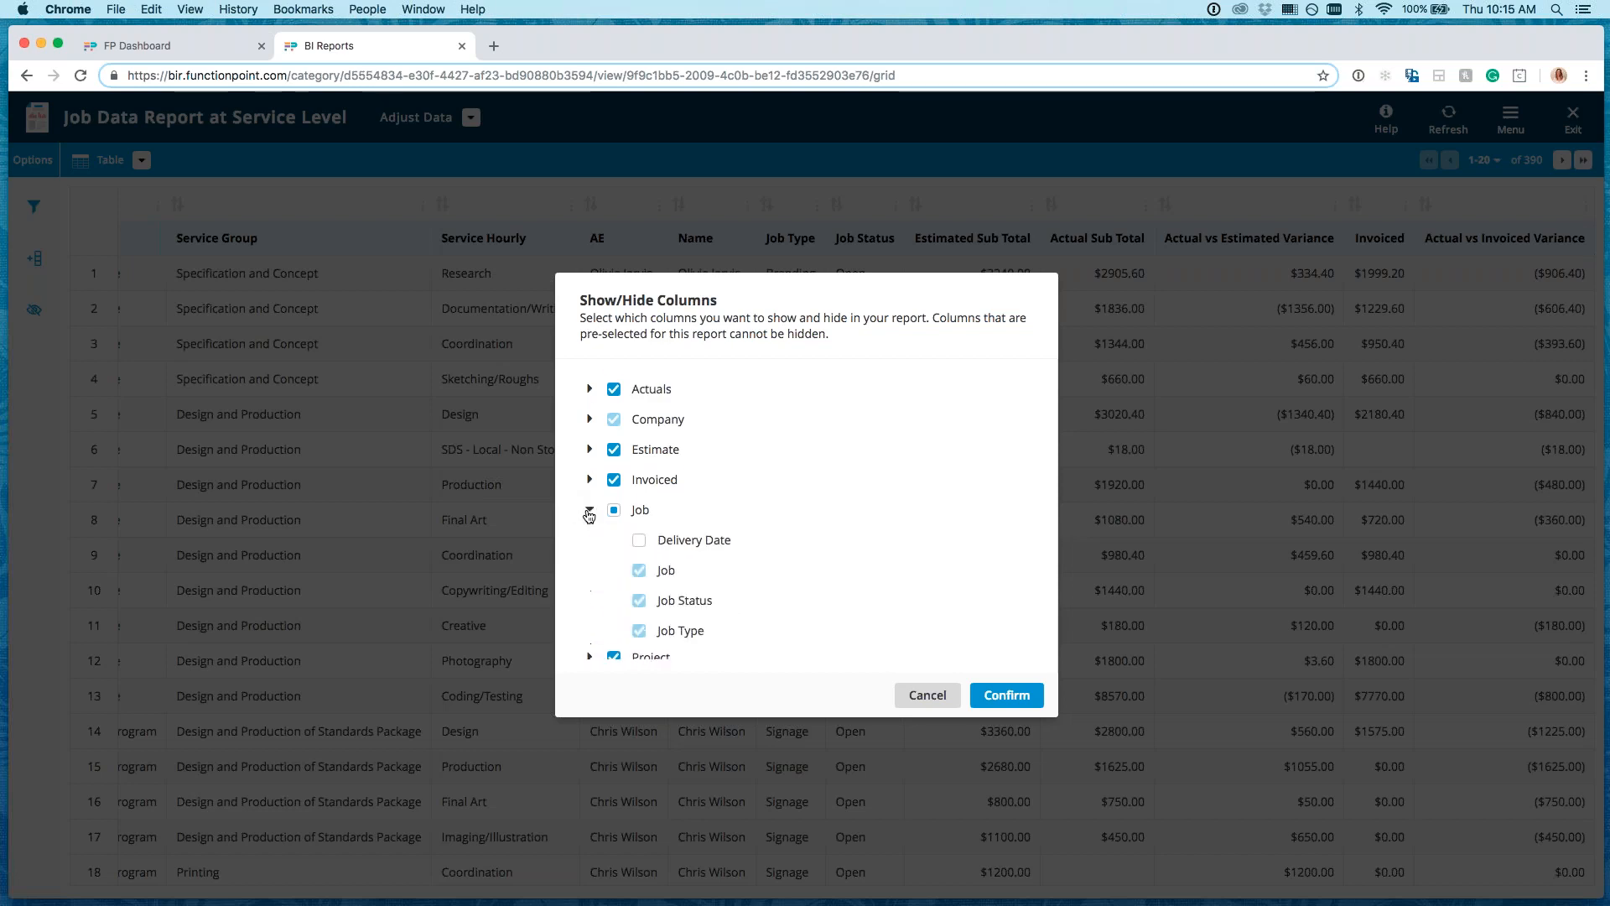
{"action": "scroll", "coordinate": [592, 555], "scroll_direction": "down", "scroll_amount": 1}
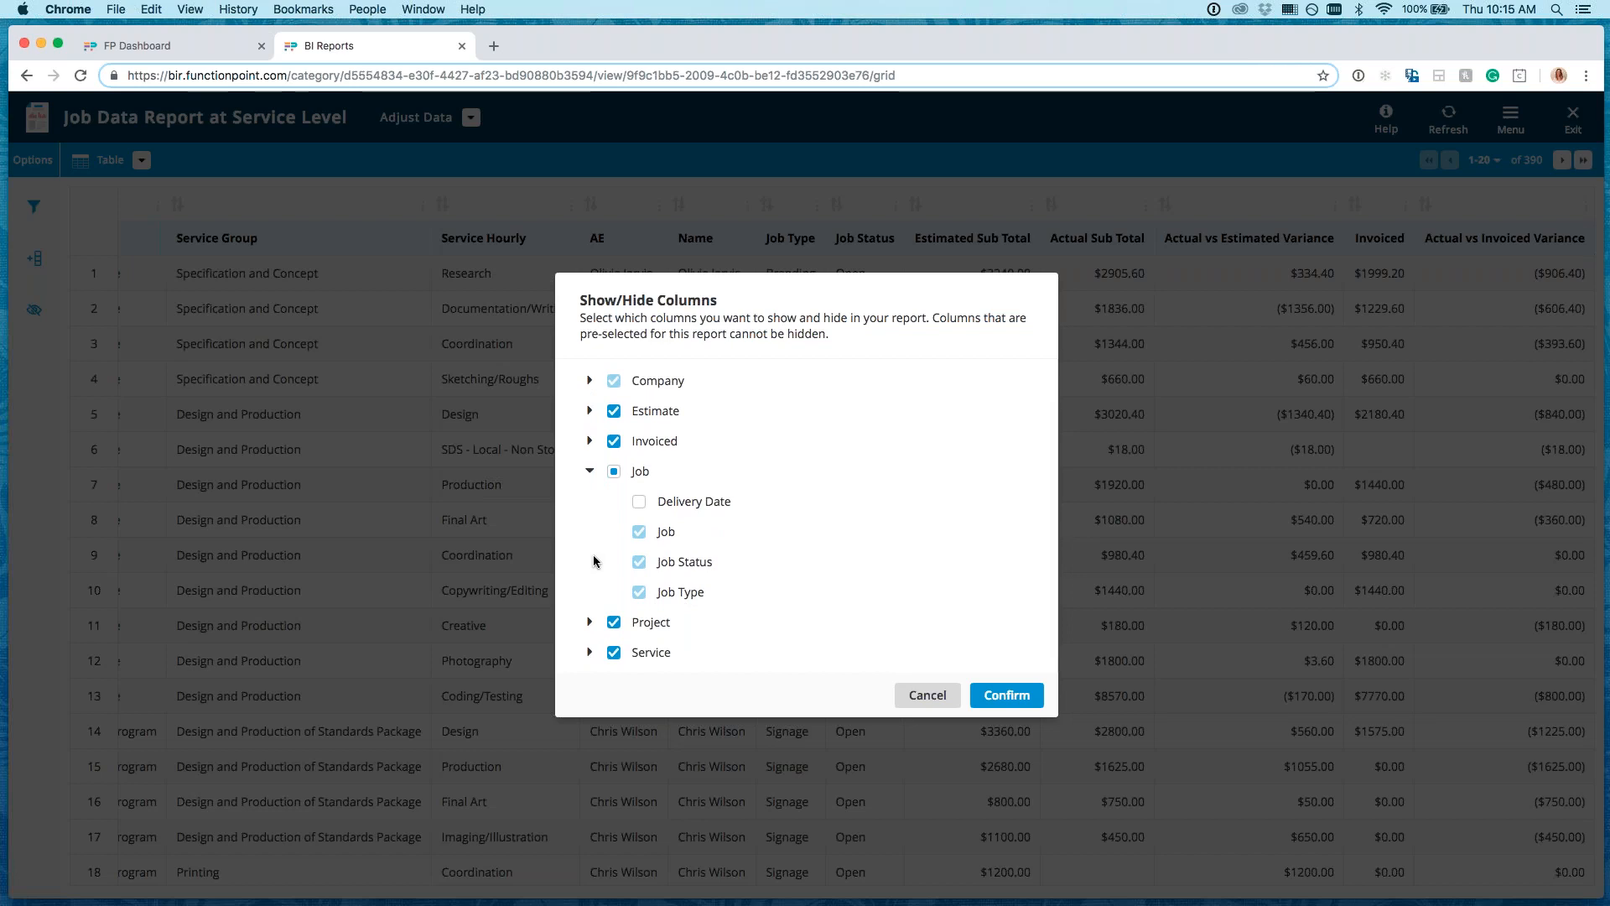
{"action": "left_click", "coordinate": [589, 470]}
Step: Examine the columns in the Actuals, Company, Estimate and Invoiced groups and close the visibility settings without changes
{"action": "left_click", "coordinate": [590, 389]}
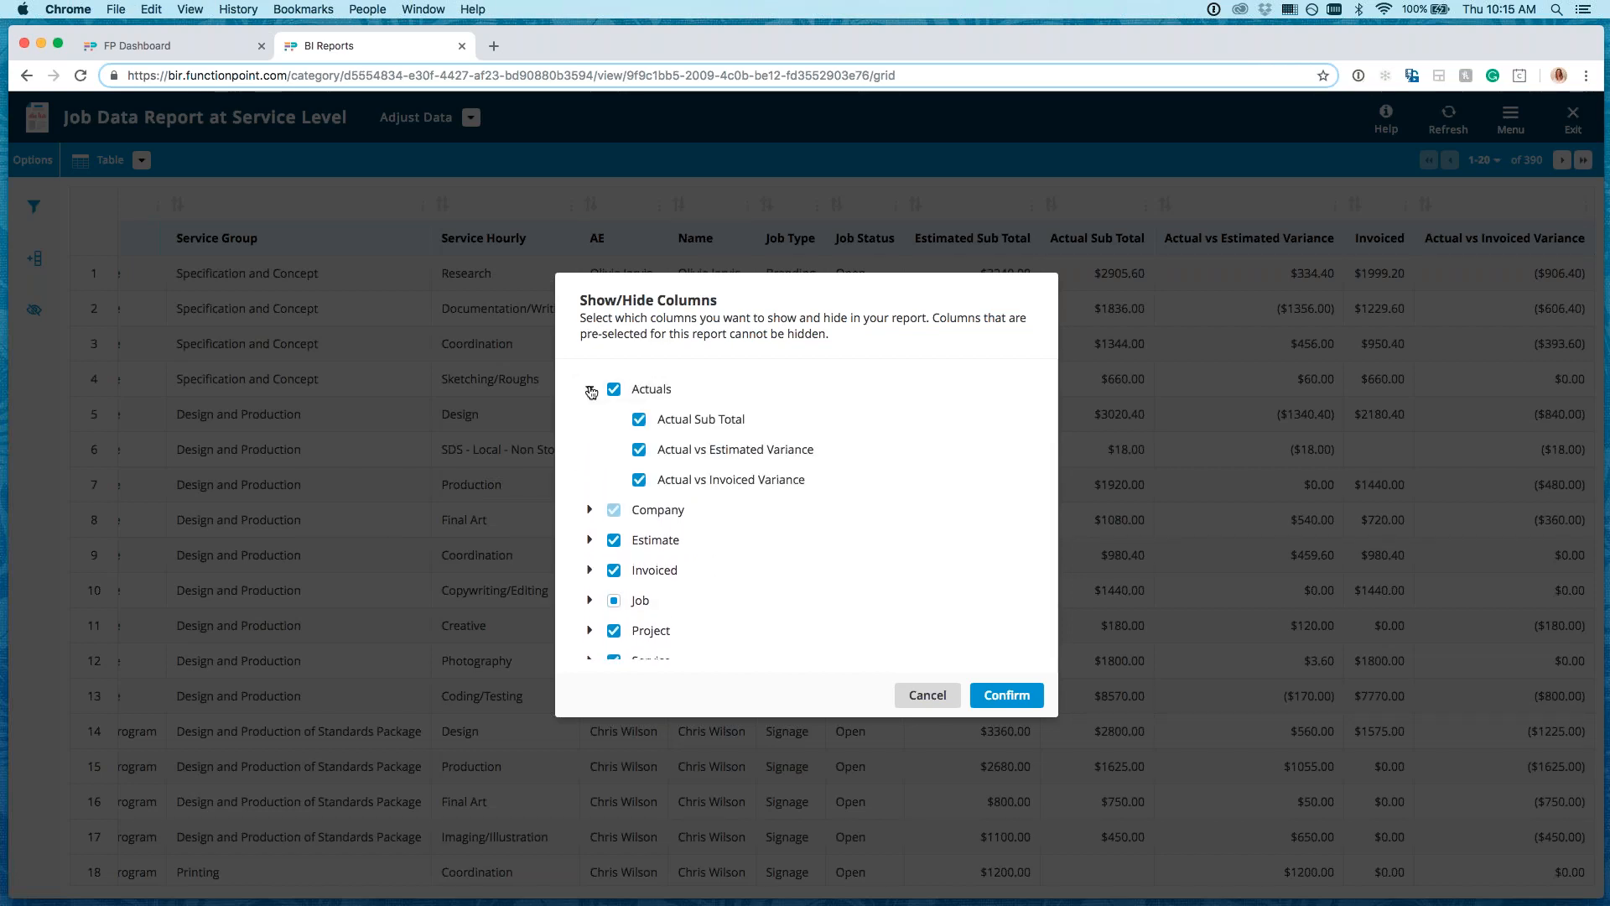
{"action": "left_click", "coordinate": [590, 390]}
{"action": "left_click", "coordinate": [591, 420]}
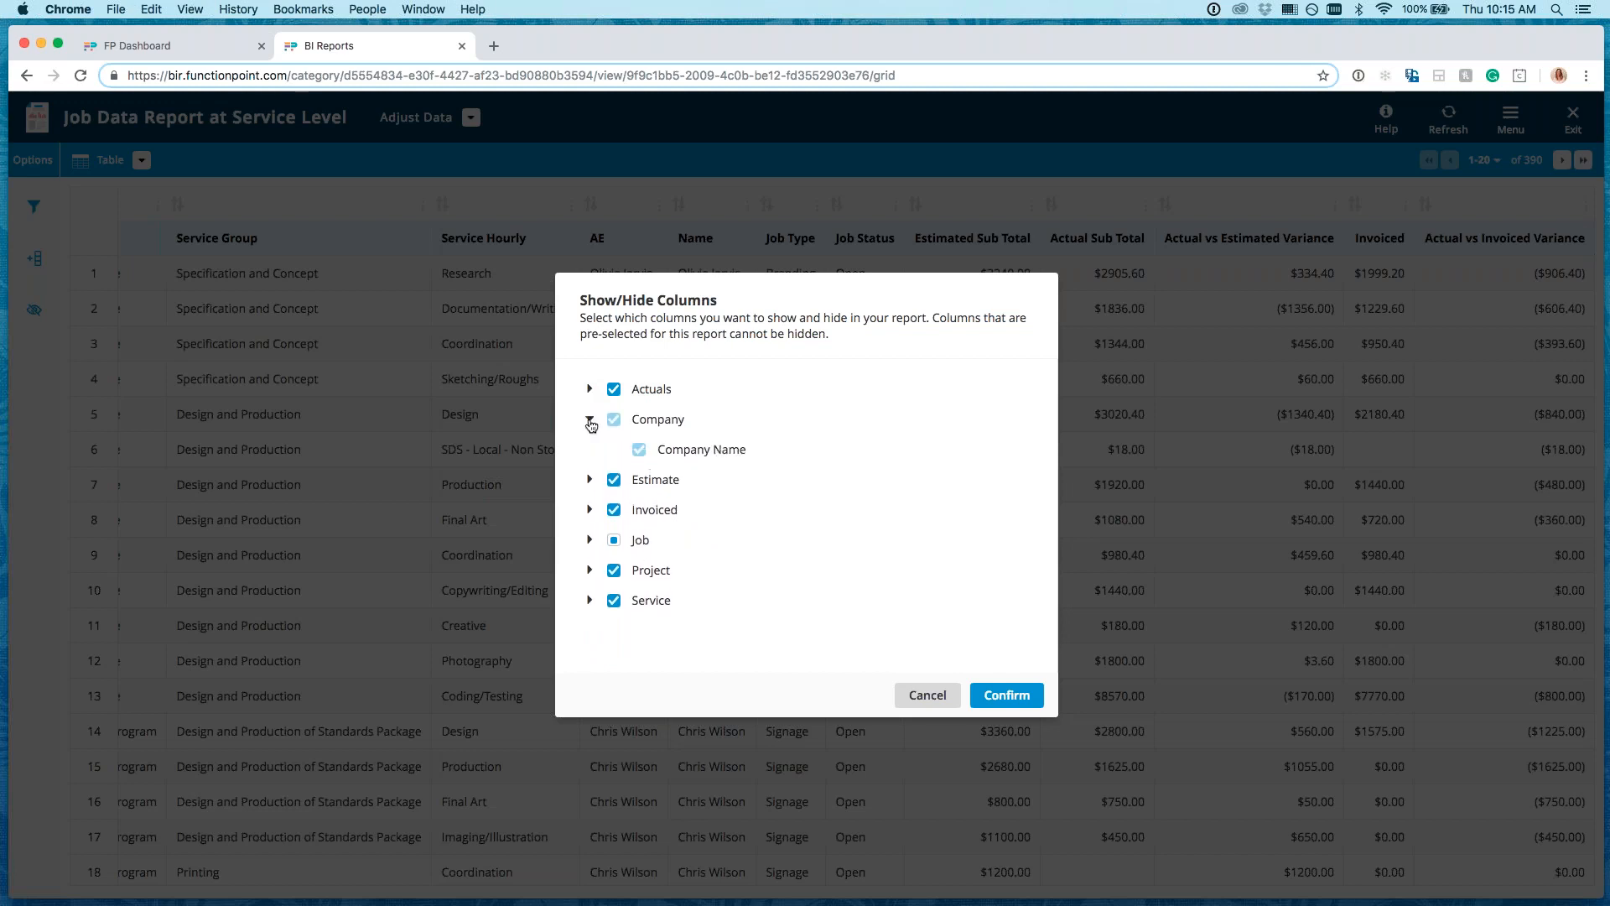
{"action": "left_click", "coordinate": [591, 420]}
{"action": "left_click", "coordinate": [590, 450]}
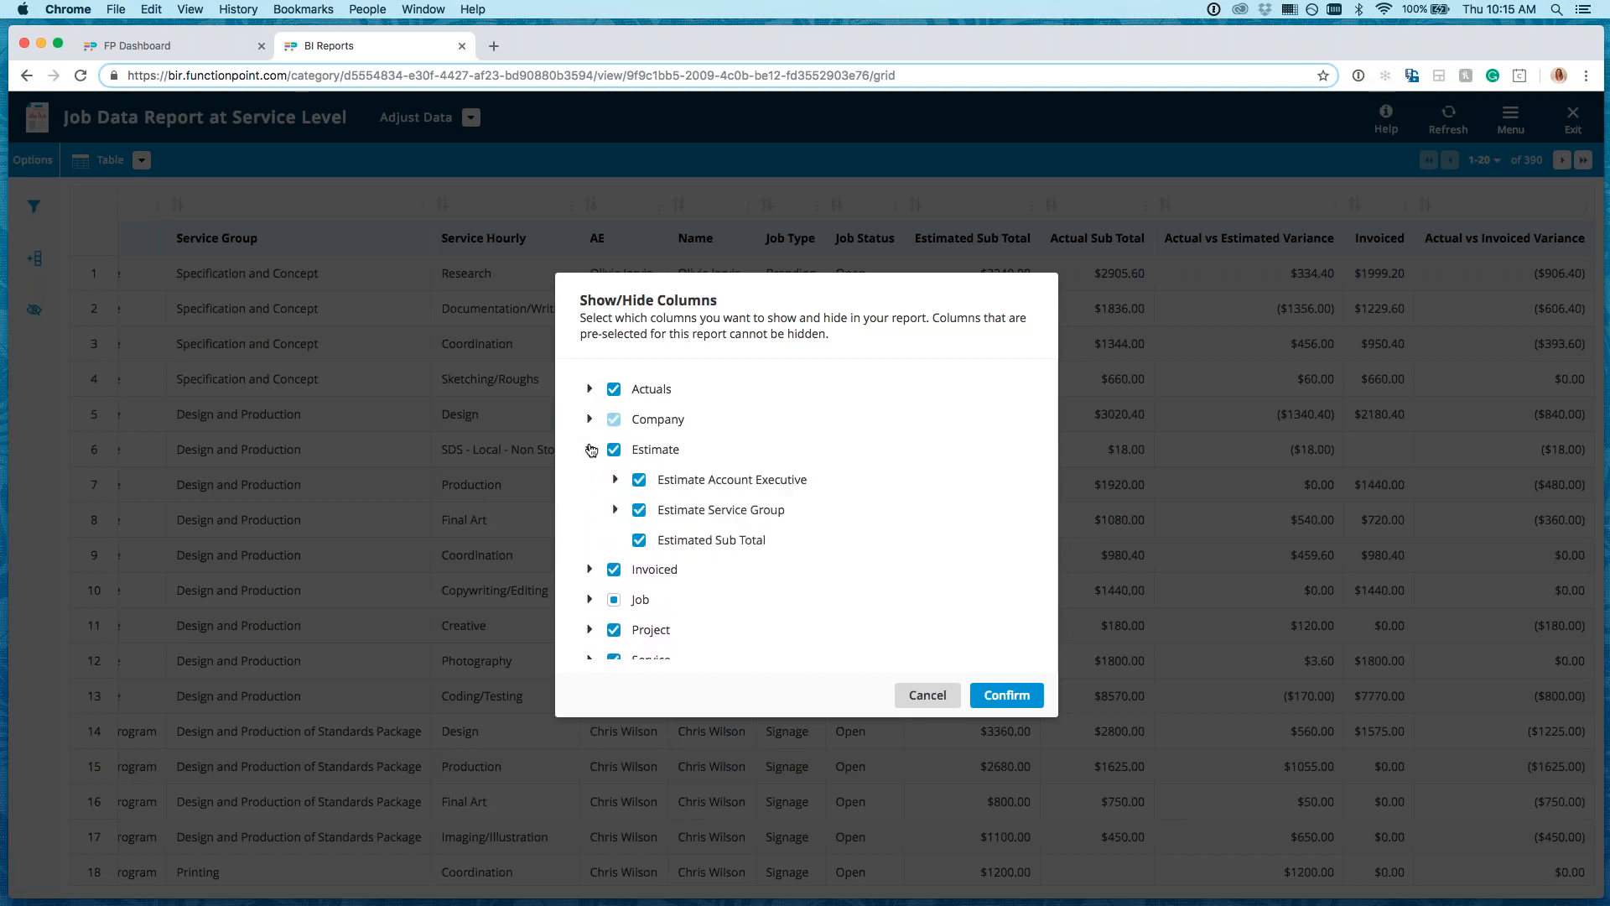
{"action": "left_click", "coordinate": [590, 450]}
{"action": "left_click", "coordinate": [591, 480]}
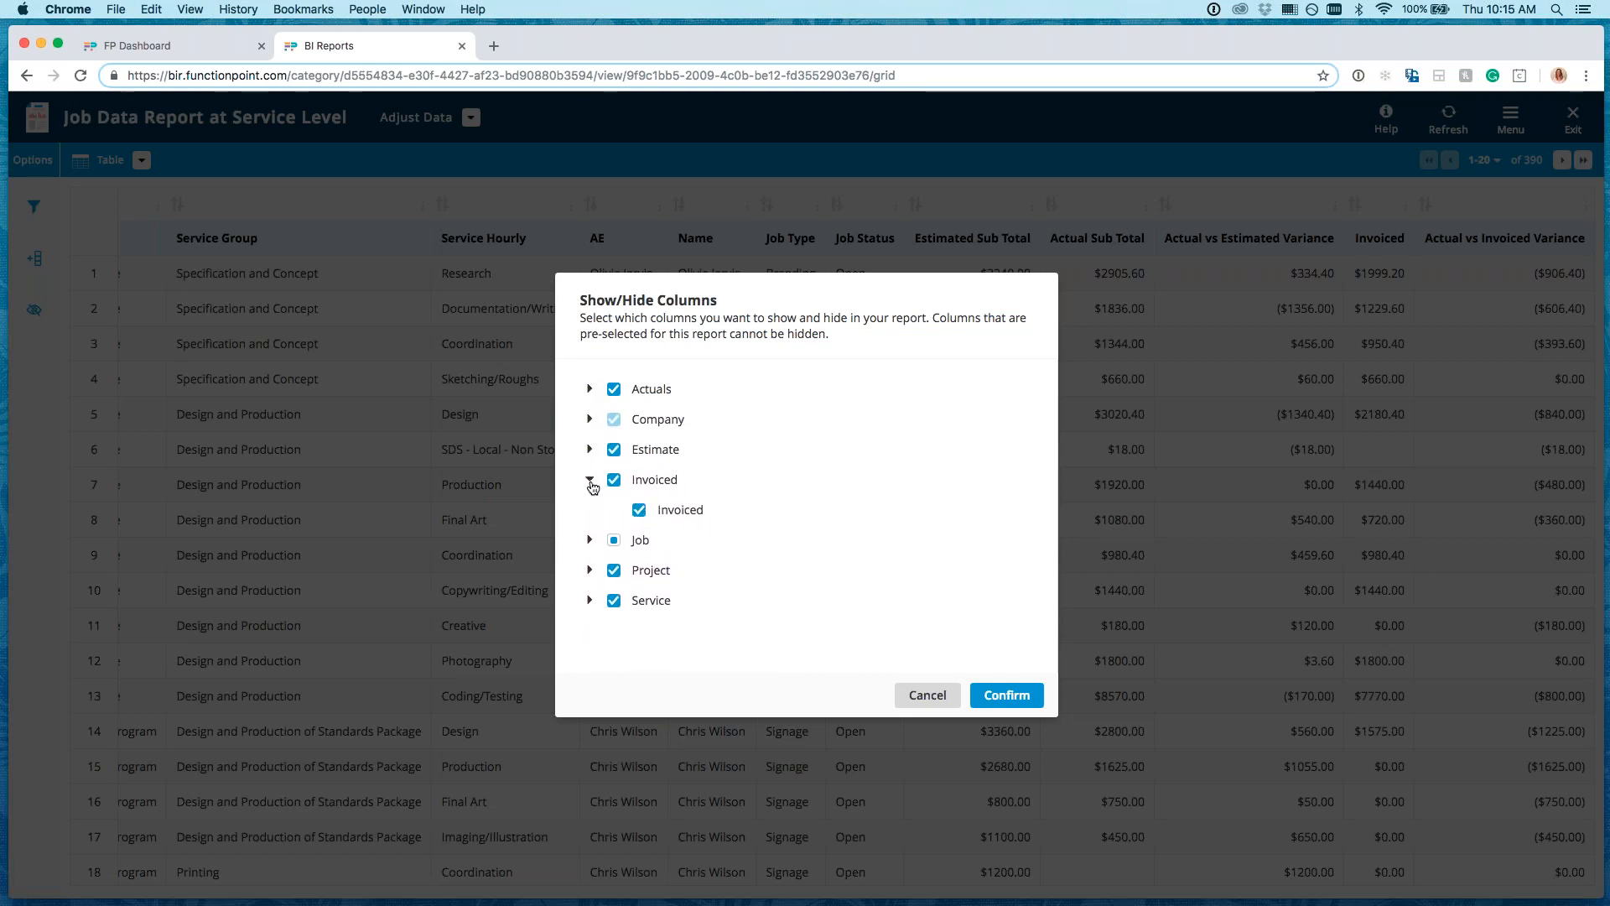
{"action": "left_click", "coordinate": [590, 480]}
{"action": "left_click", "coordinate": [942, 696]}
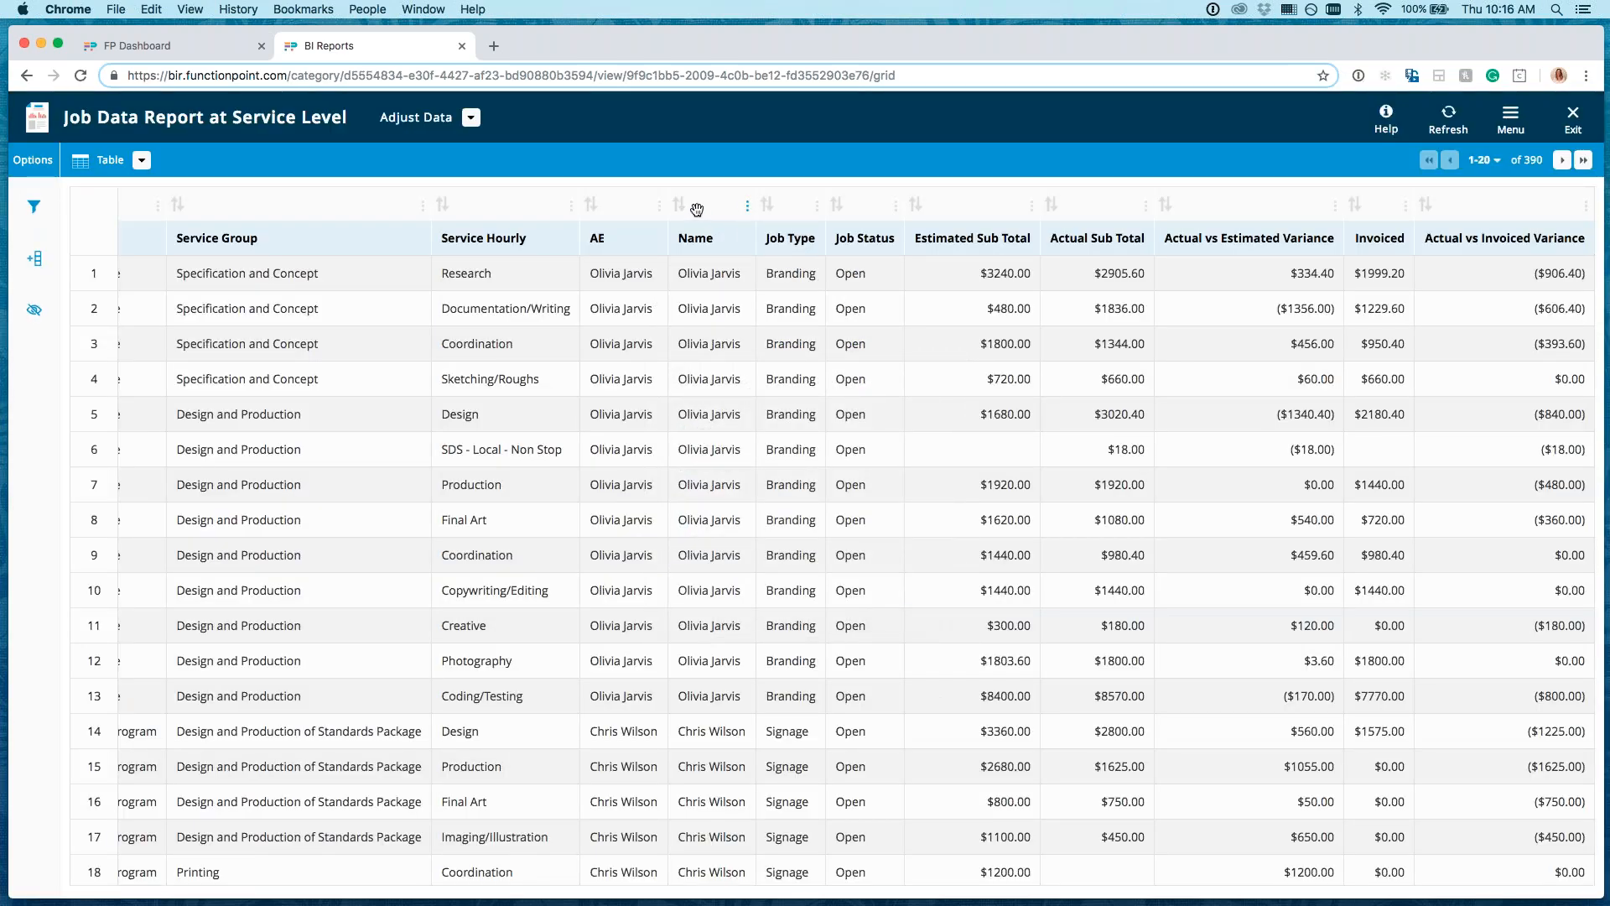
Step: Move the Name column back to the end of the table, after Actual vs Invoiced Variance
{"action": "left_click_drag", "start_coordinate": [696, 208], "coordinate": [1535, 210]}
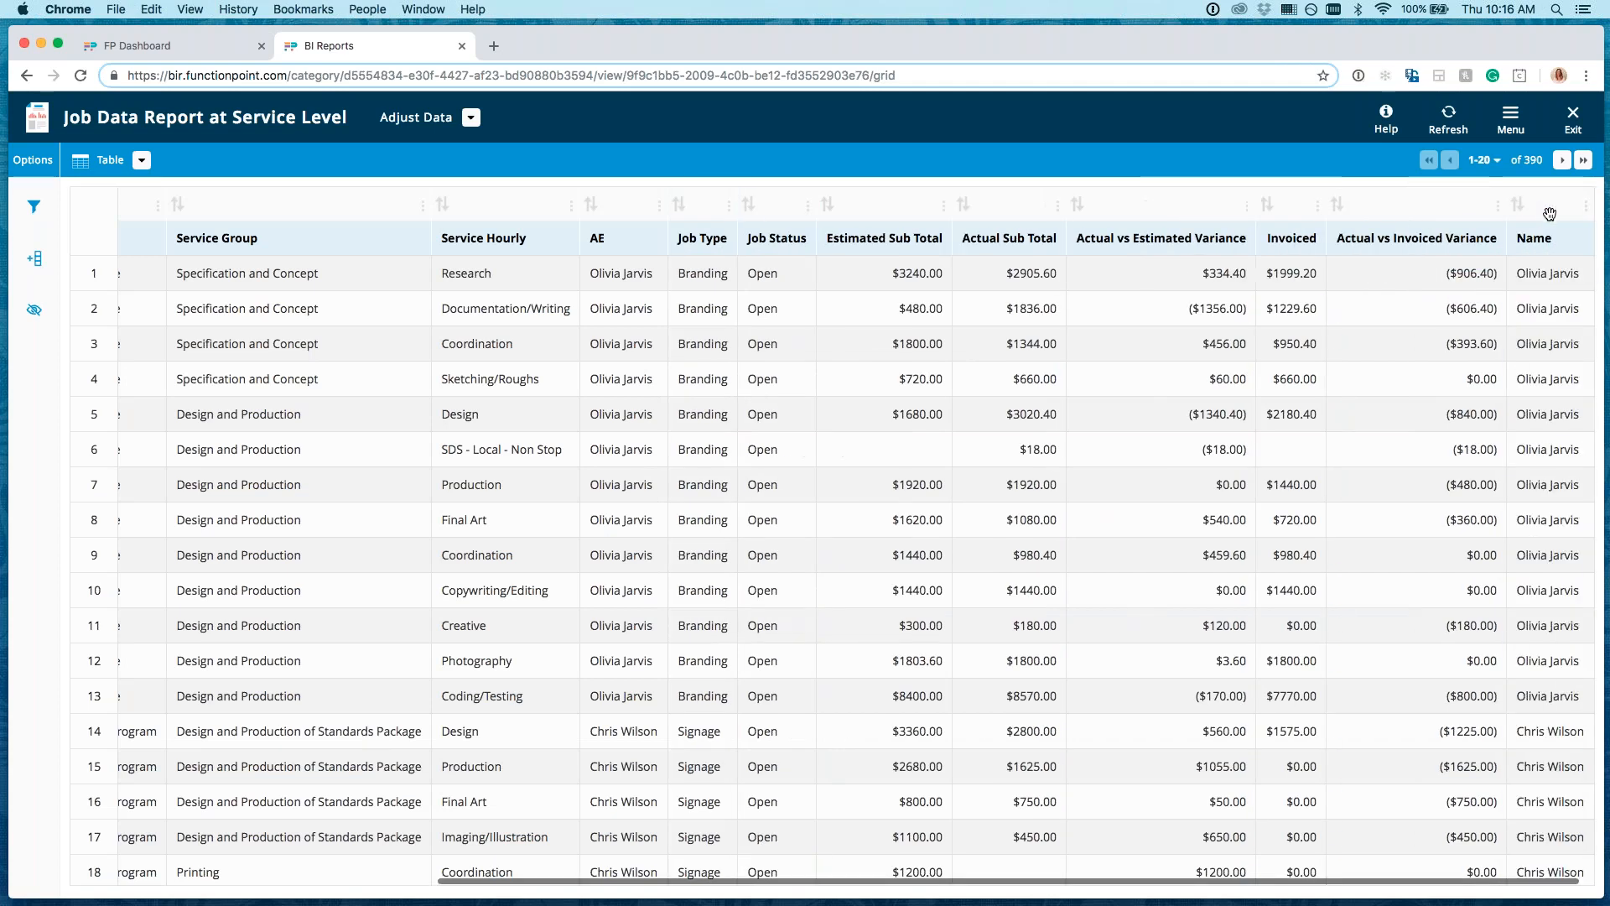
{"action": "scroll", "coordinate": [864, 387], "scroll_direction": "left", "scroll_amount": 6}
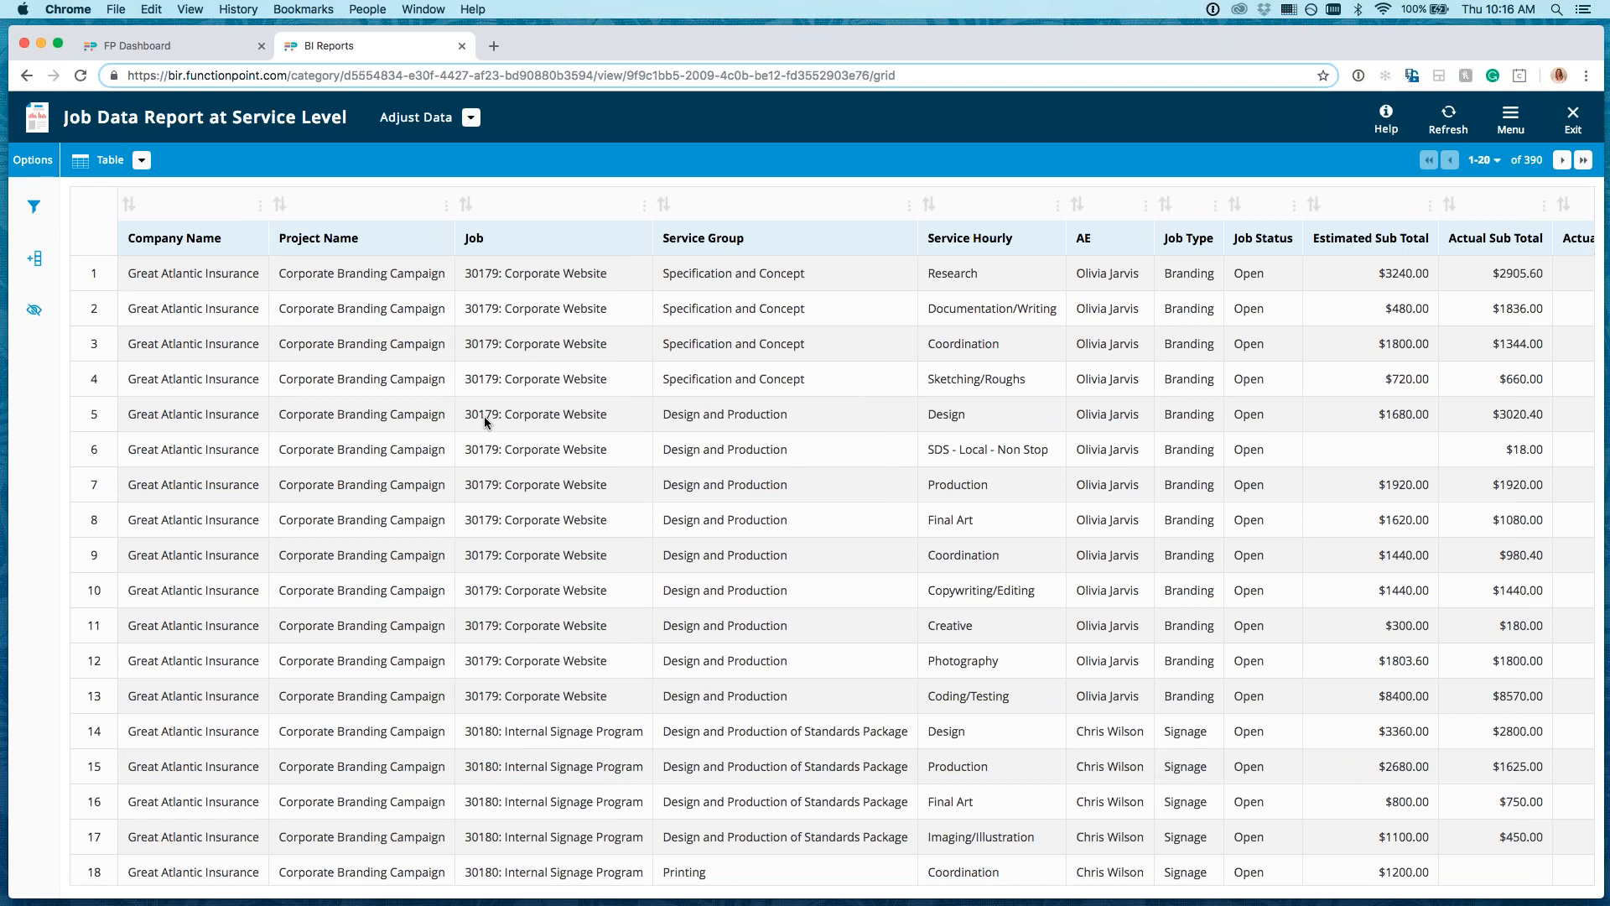
Step: Start a calculated column, search its available fields for estimate, and insert Estimated Internal Service as the formula's first term
{"action": "left_click", "coordinate": [34, 258]}
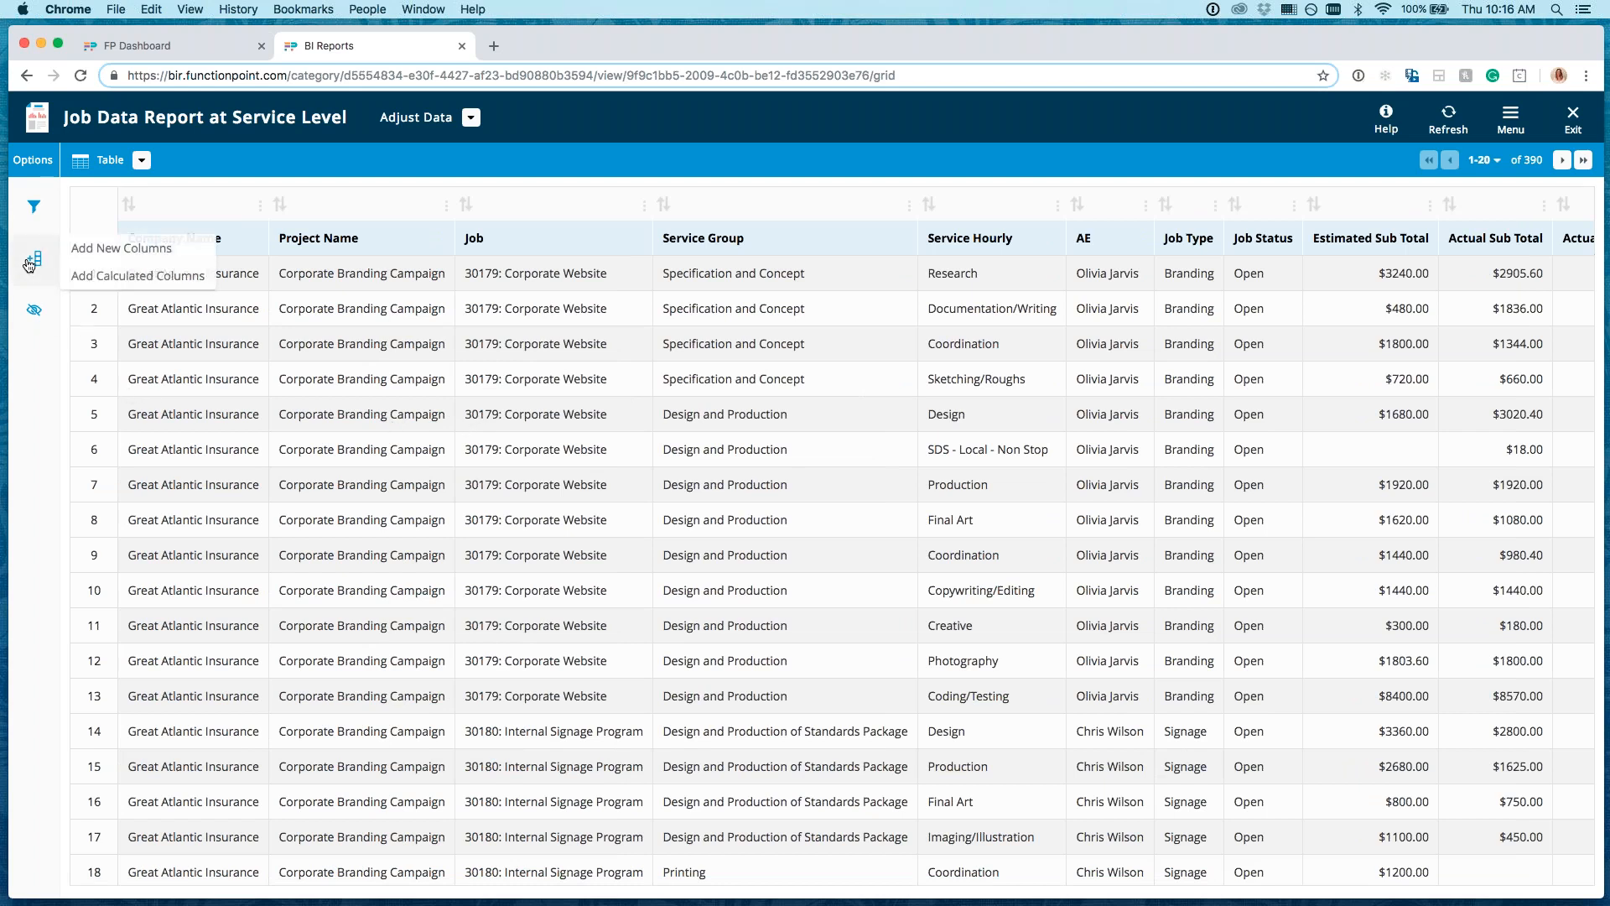
{"action": "left_click", "coordinate": [108, 277]}
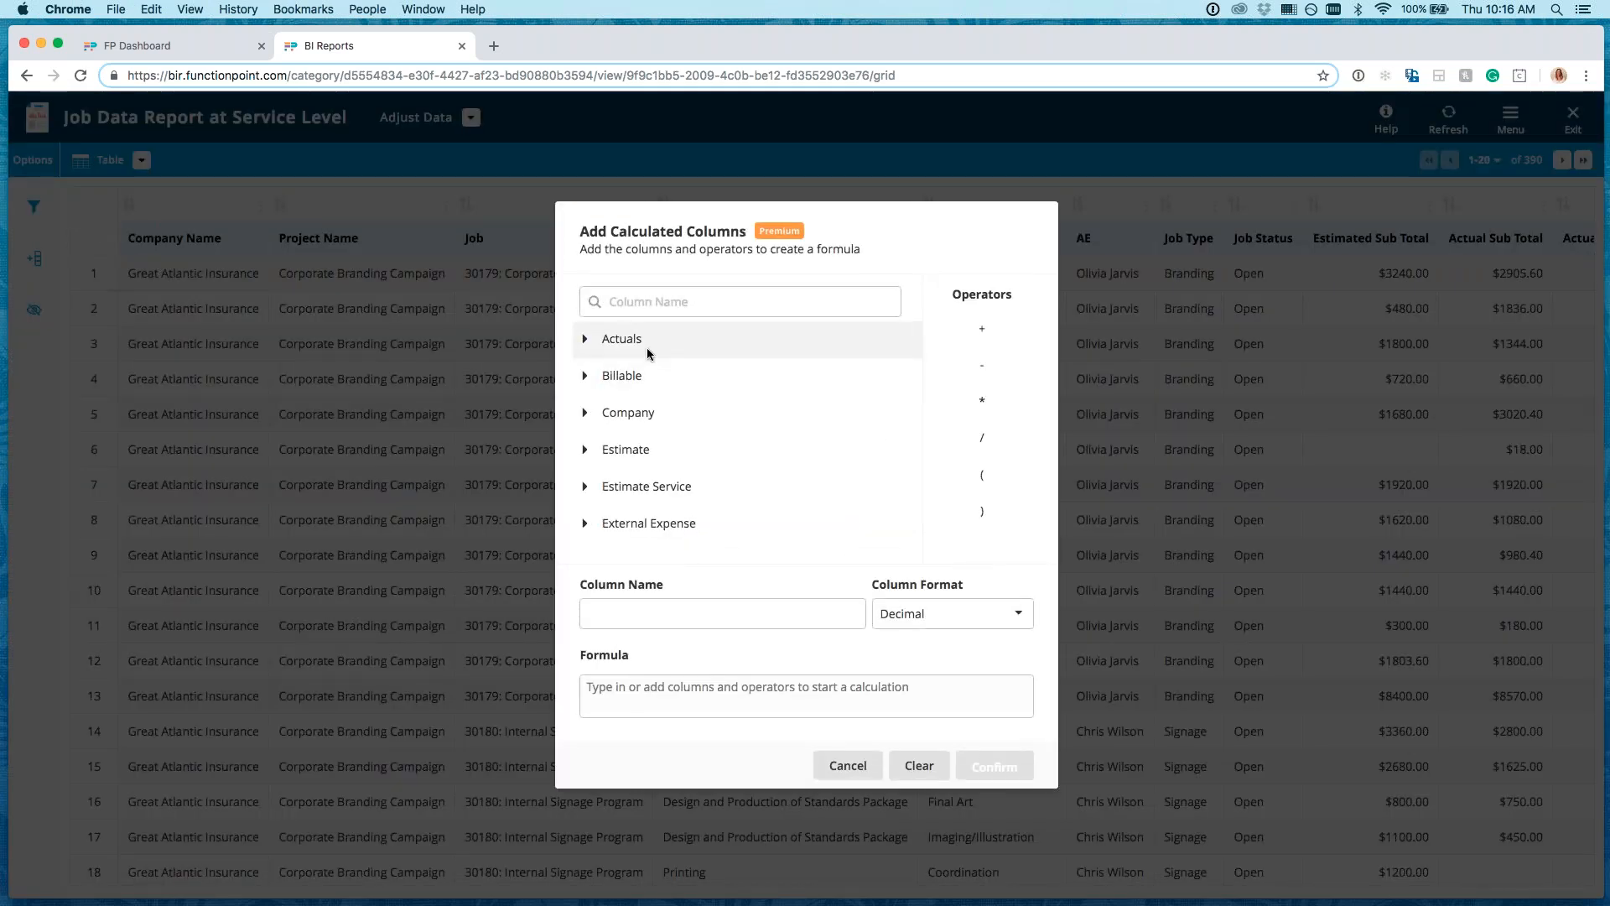
{"action": "left_click", "coordinate": [586, 340]}
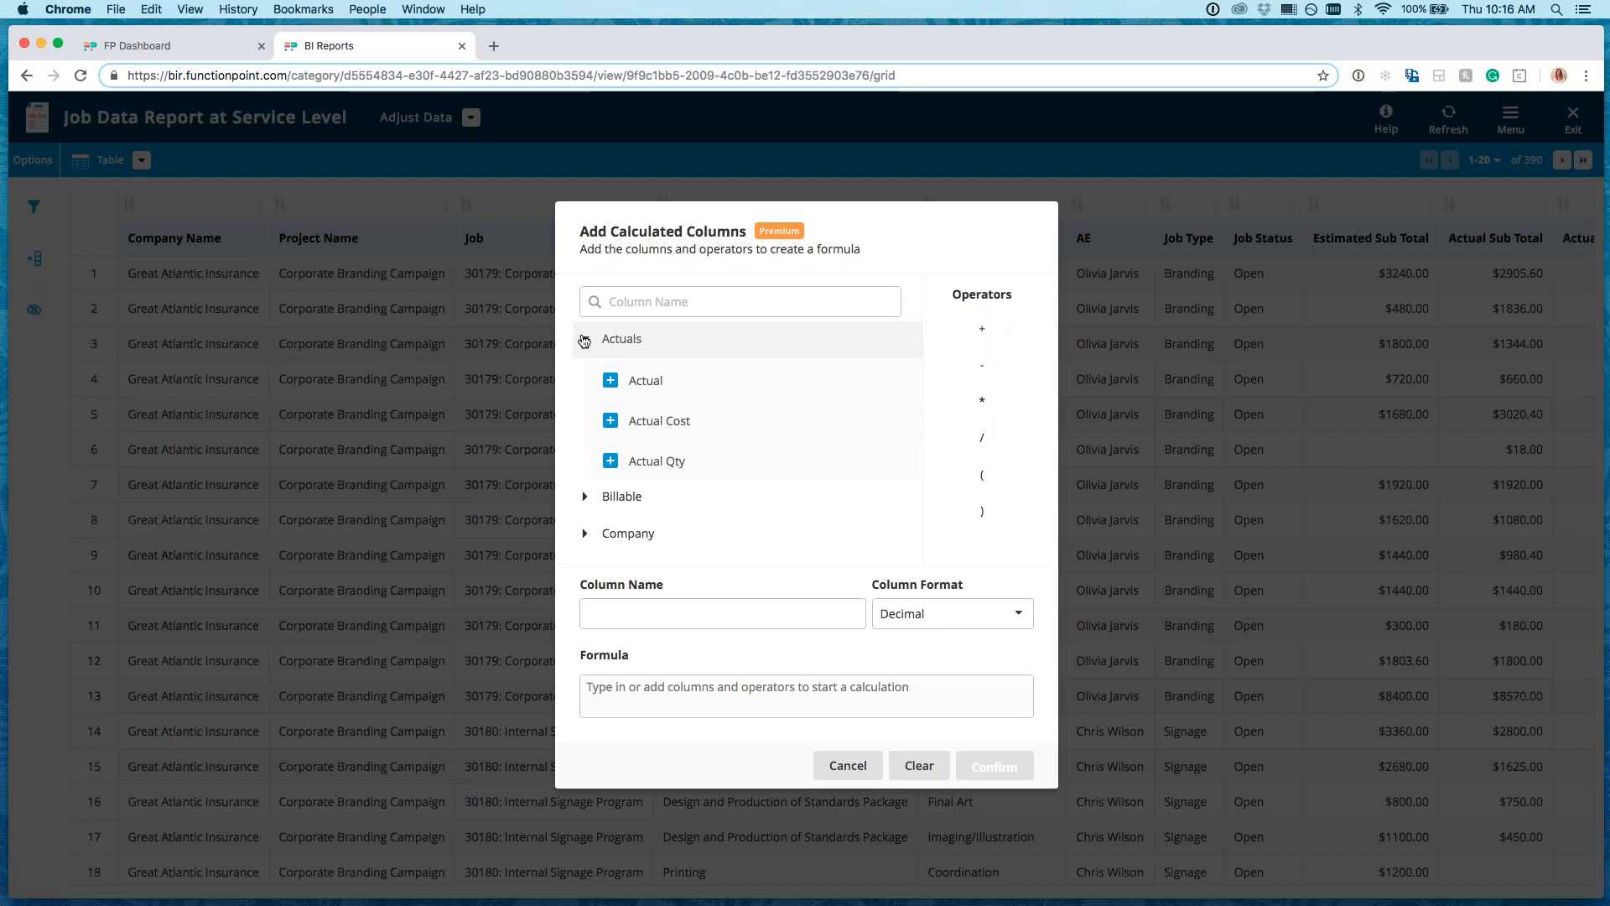
{"action": "left_click", "coordinate": [619, 303]}
{"action": "type", "text": "estimate"}
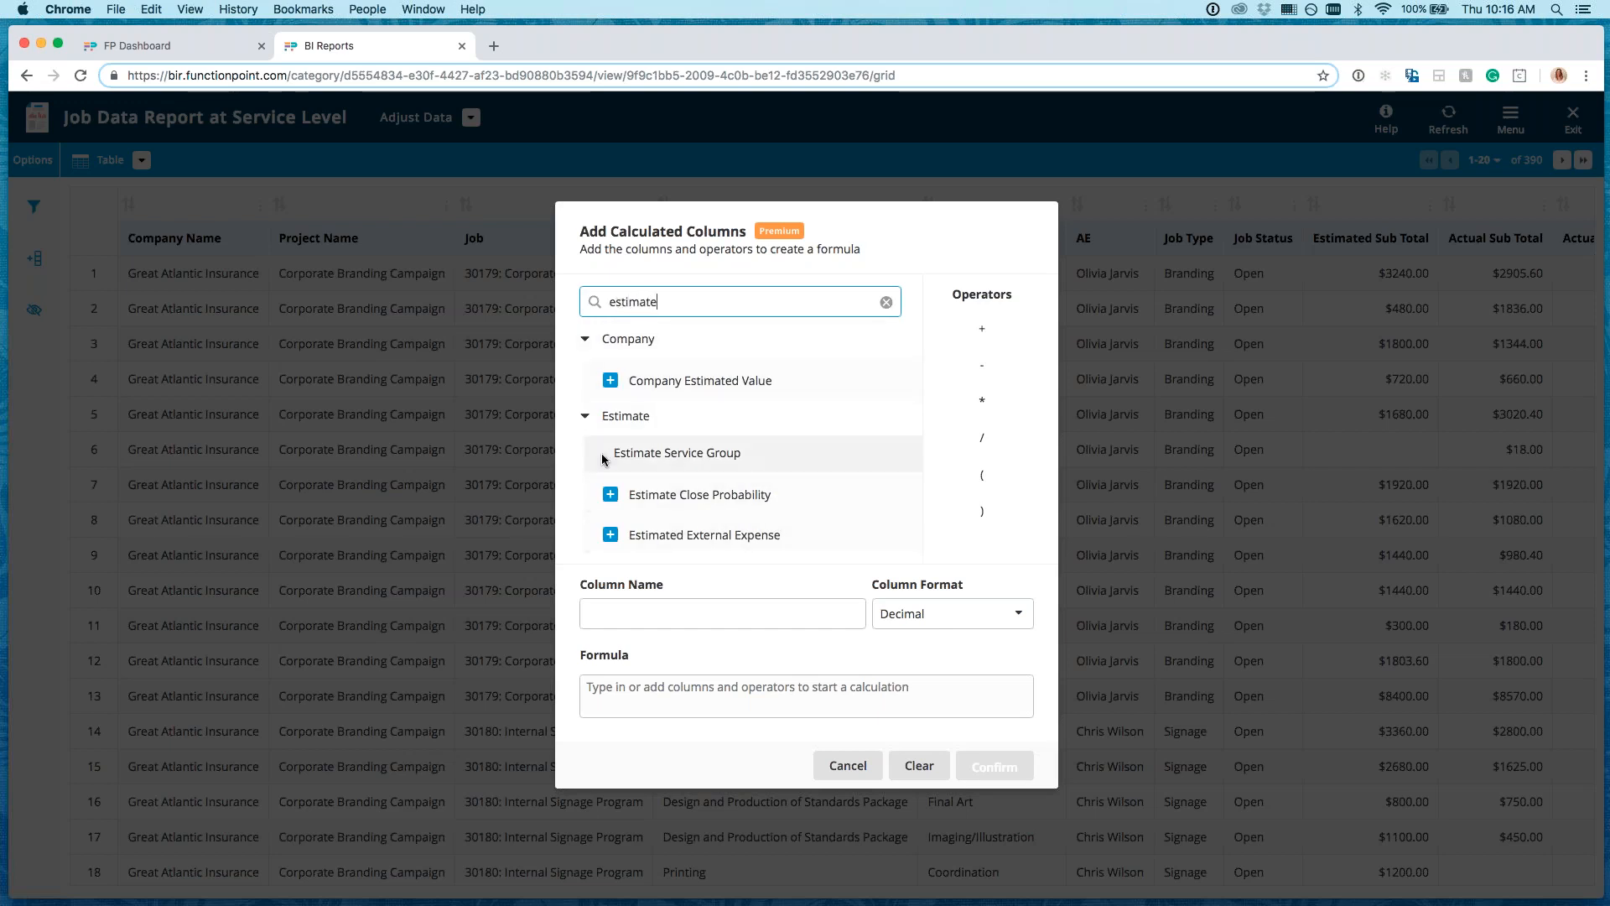
{"action": "scroll", "coordinate": [605, 499], "scroll_direction": "down", "scroll_amount": 3}
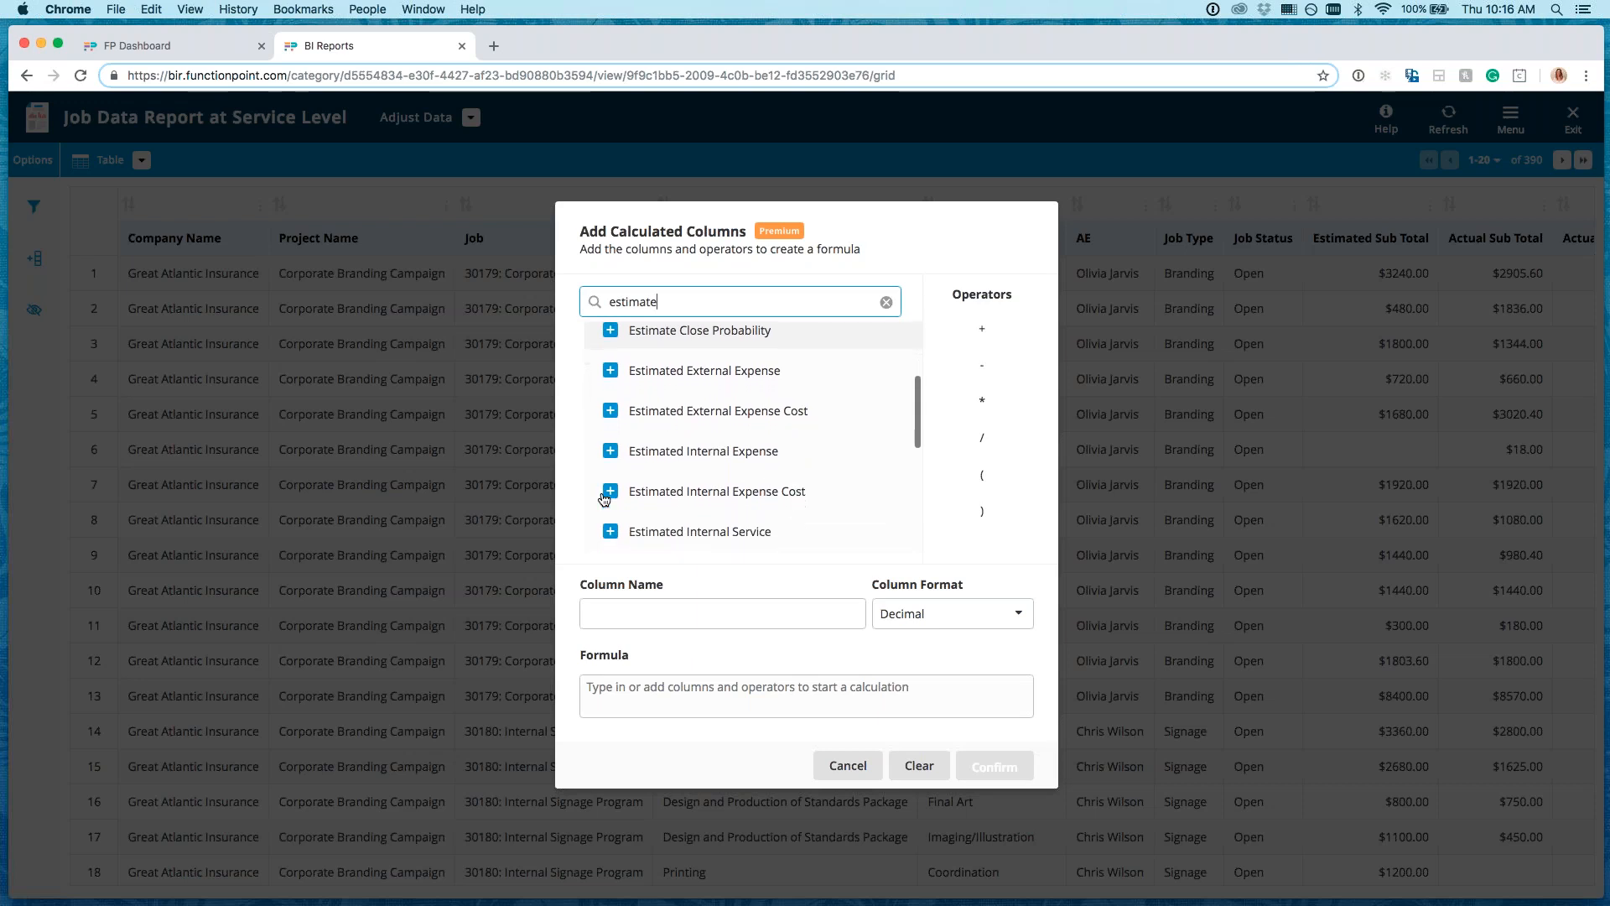
{"action": "scroll", "coordinate": [612, 460], "scroll_direction": "down", "scroll_amount": 1}
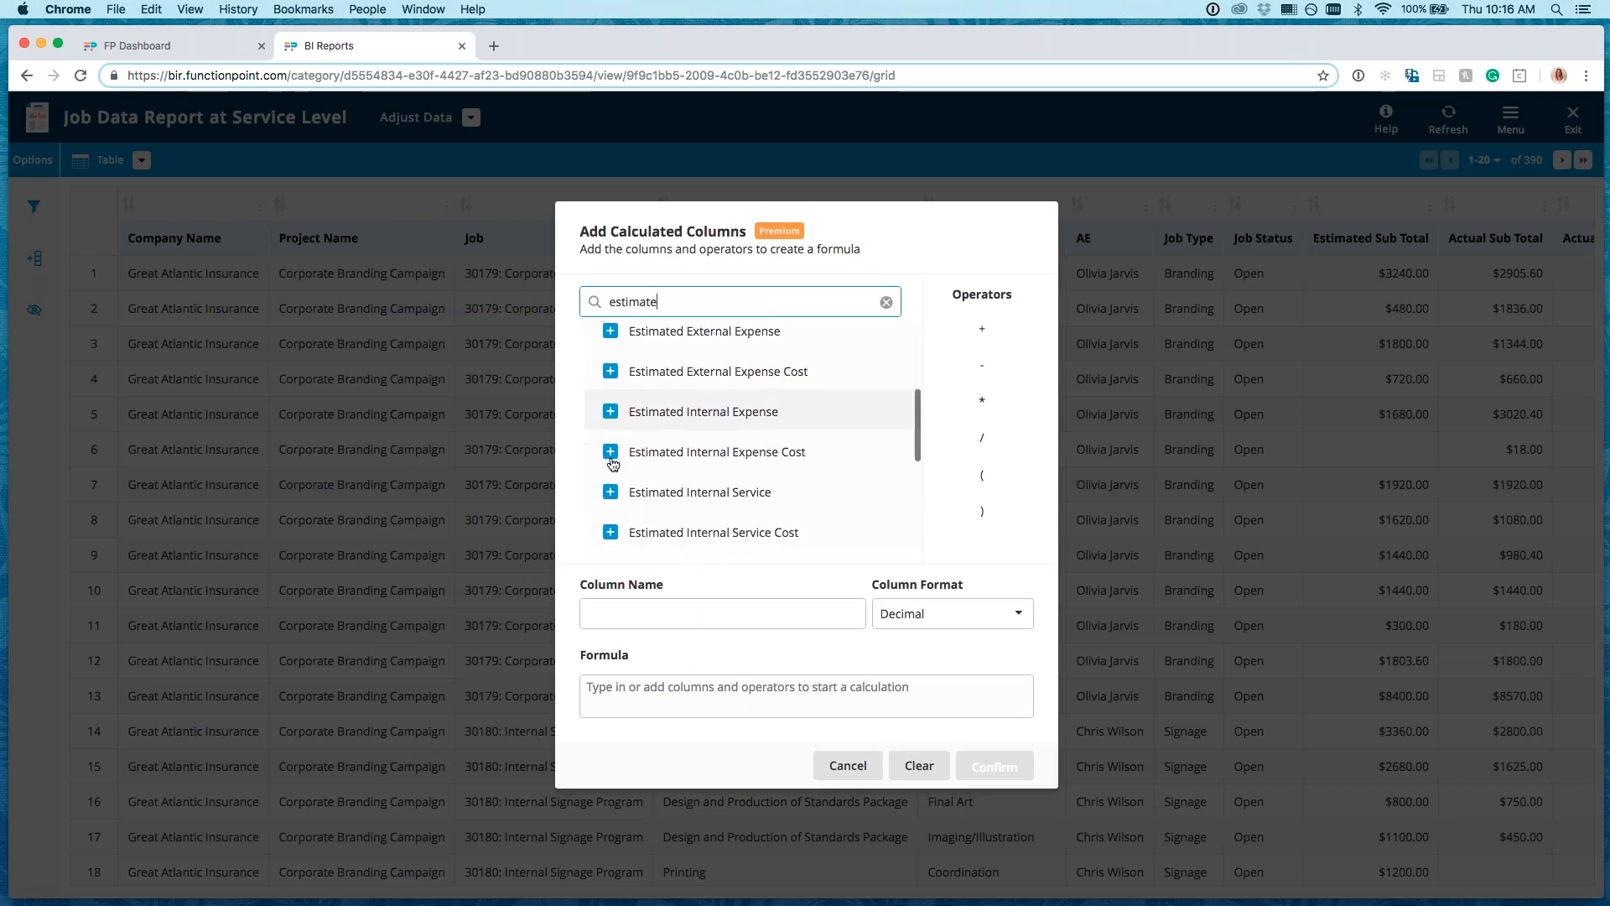
{"action": "scroll", "coordinate": [612, 463], "scroll_direction": "down", "scroll_amount": 1}
{"action": "left_click", "coordinate": [610, 464]}
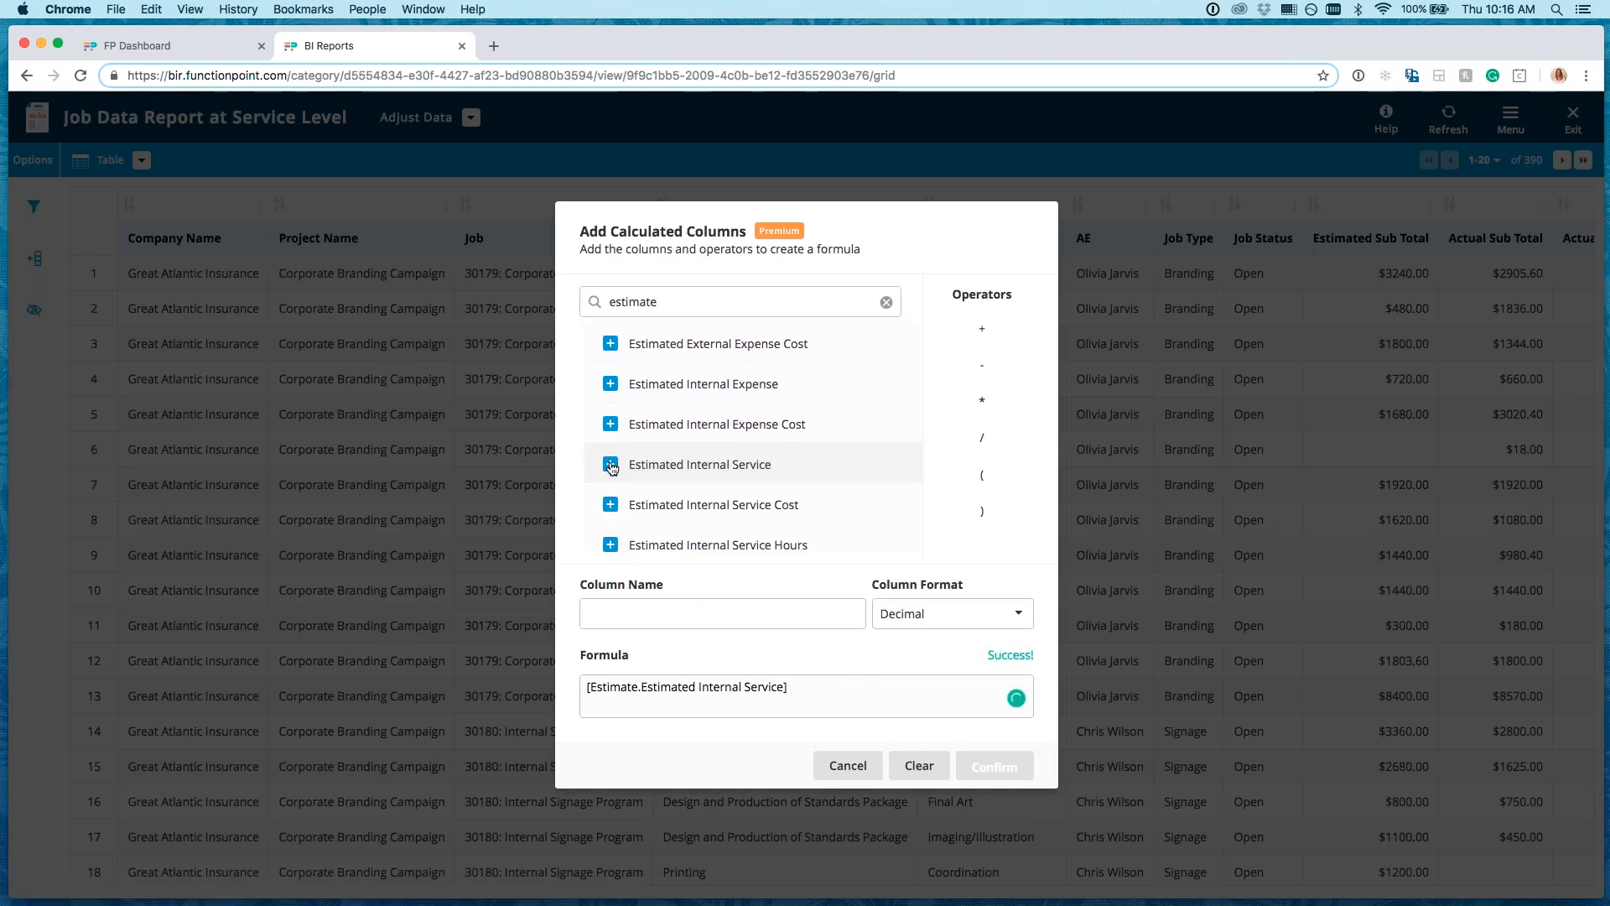
{"action": "left_click", "coordinate": [981, 367]}
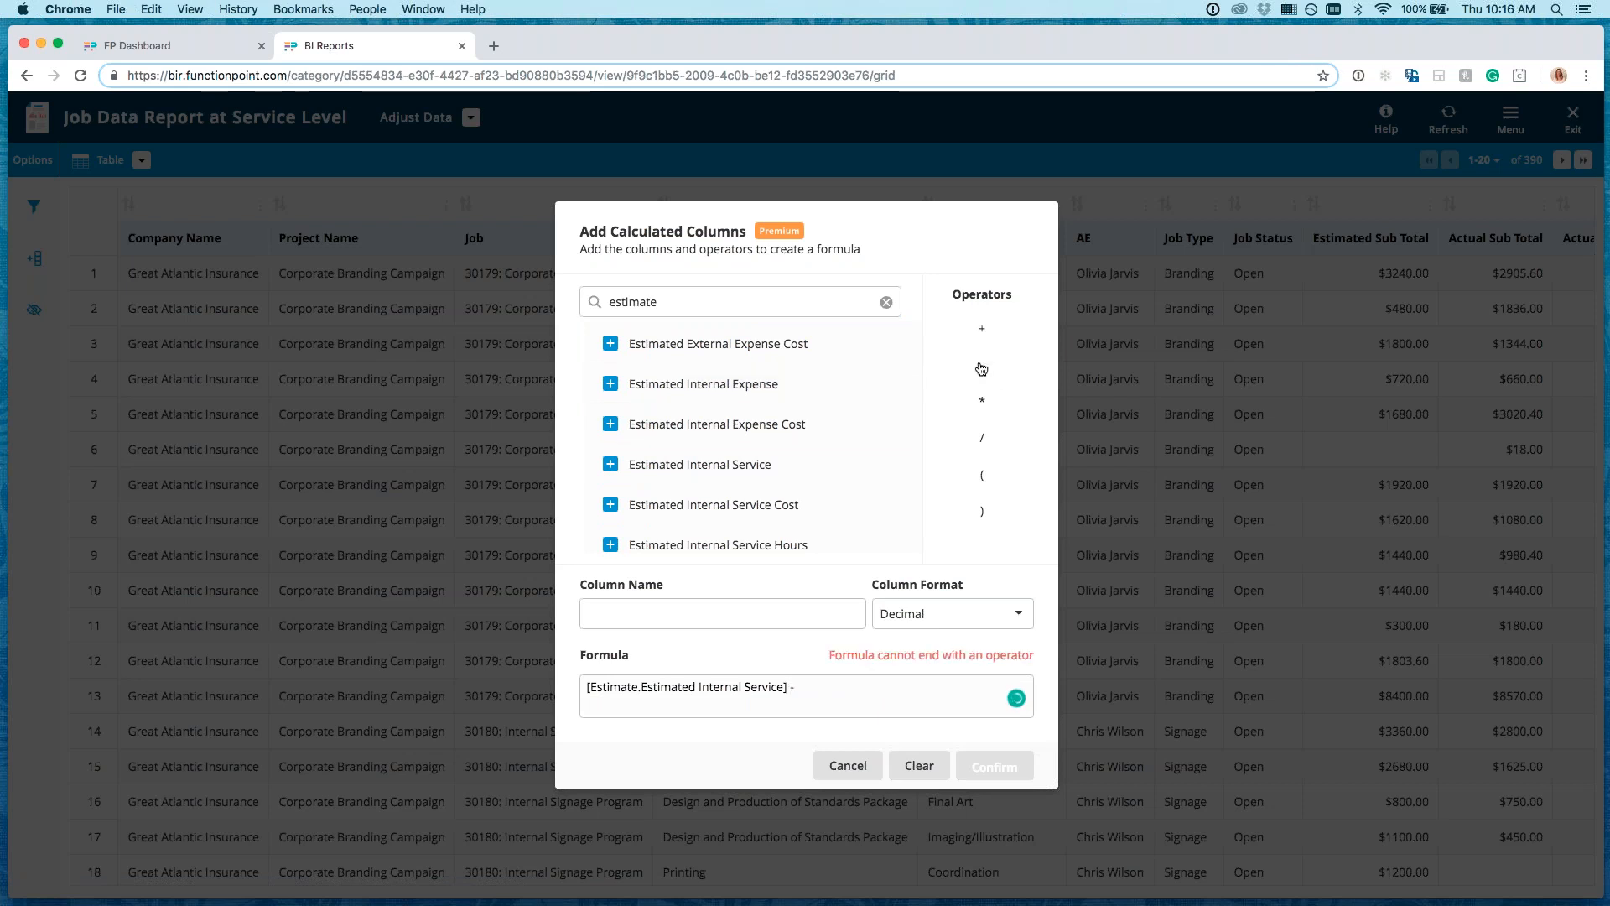
{"action": "double_click", "coordinate": [683, 300]}
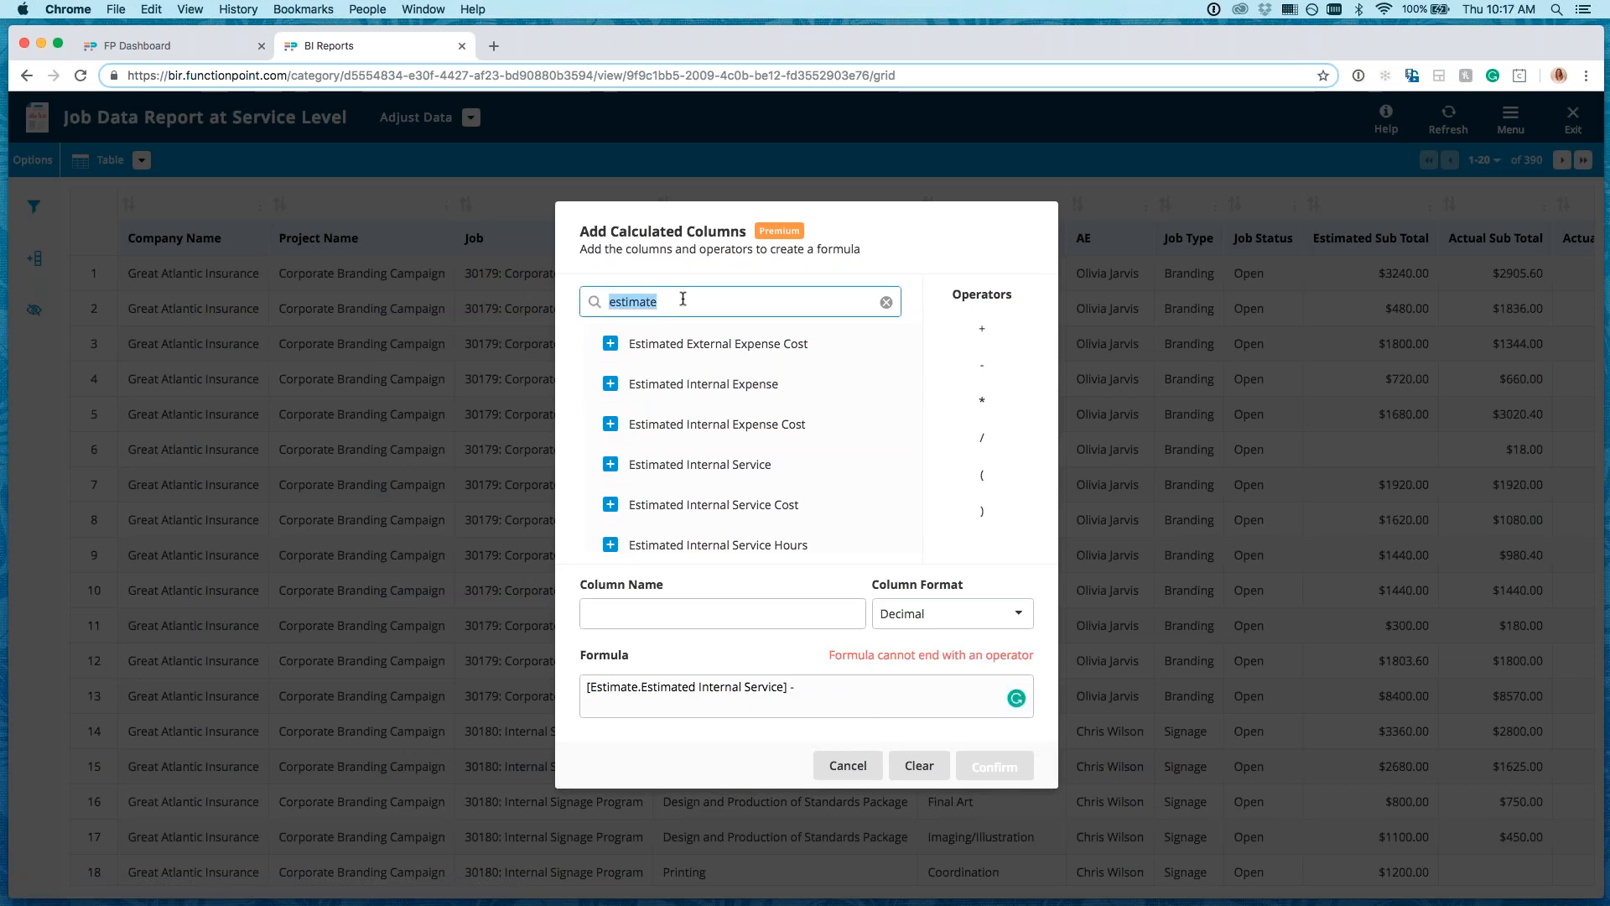
{"action": "type", "text": "actual"}
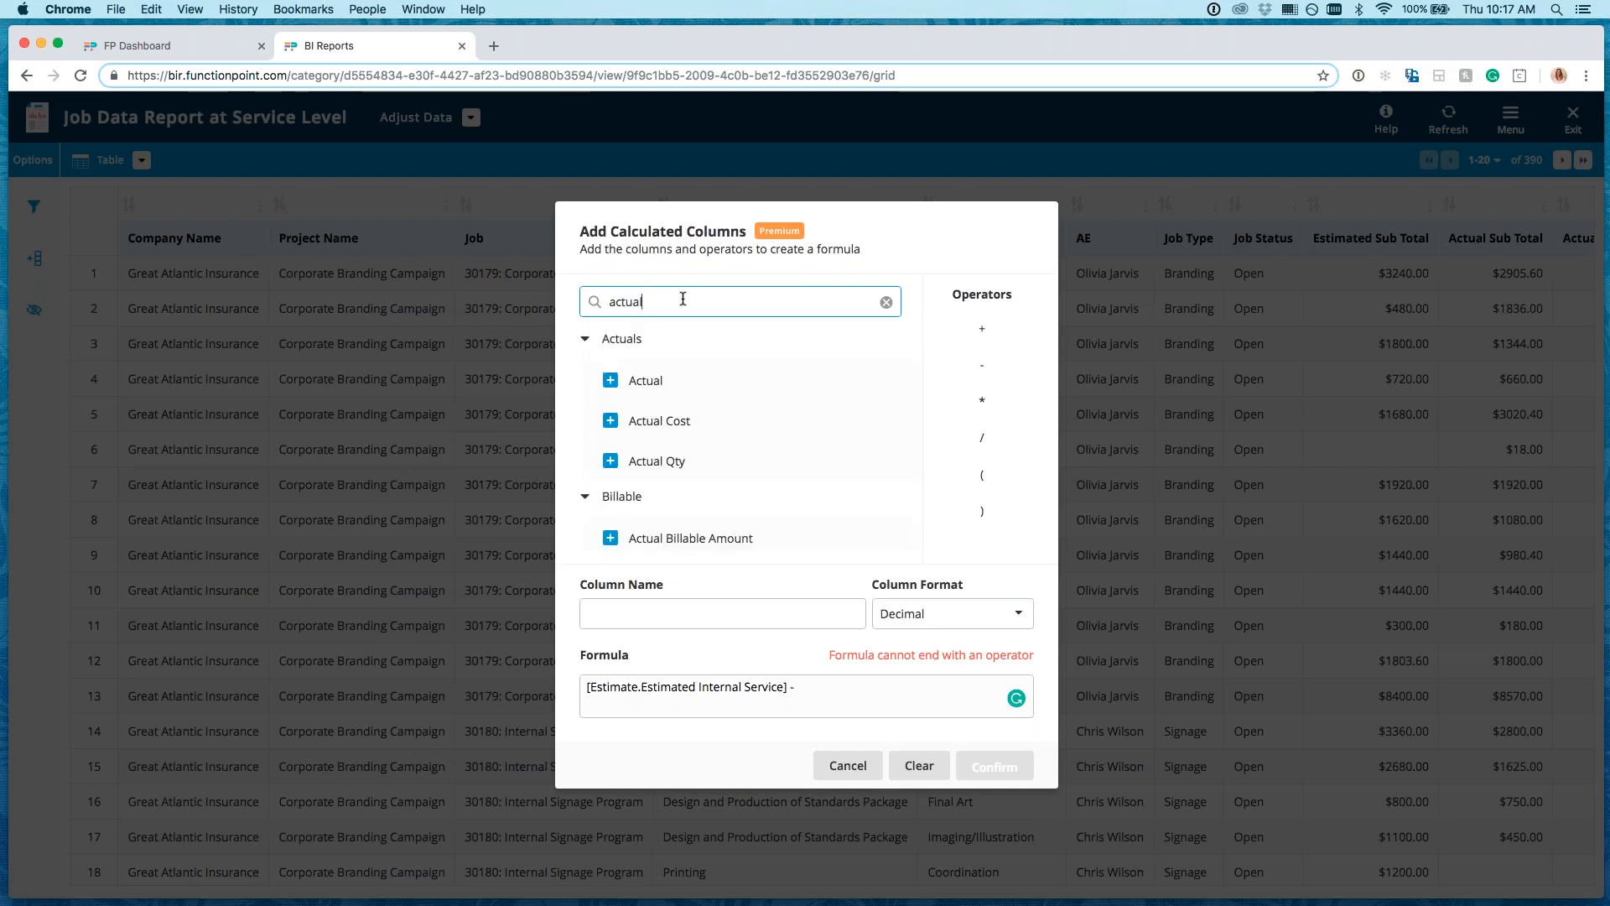
{"action": "scroll", "coordinate": [680, 403], "scroll_direction": "down", "scroll_amount": 5}
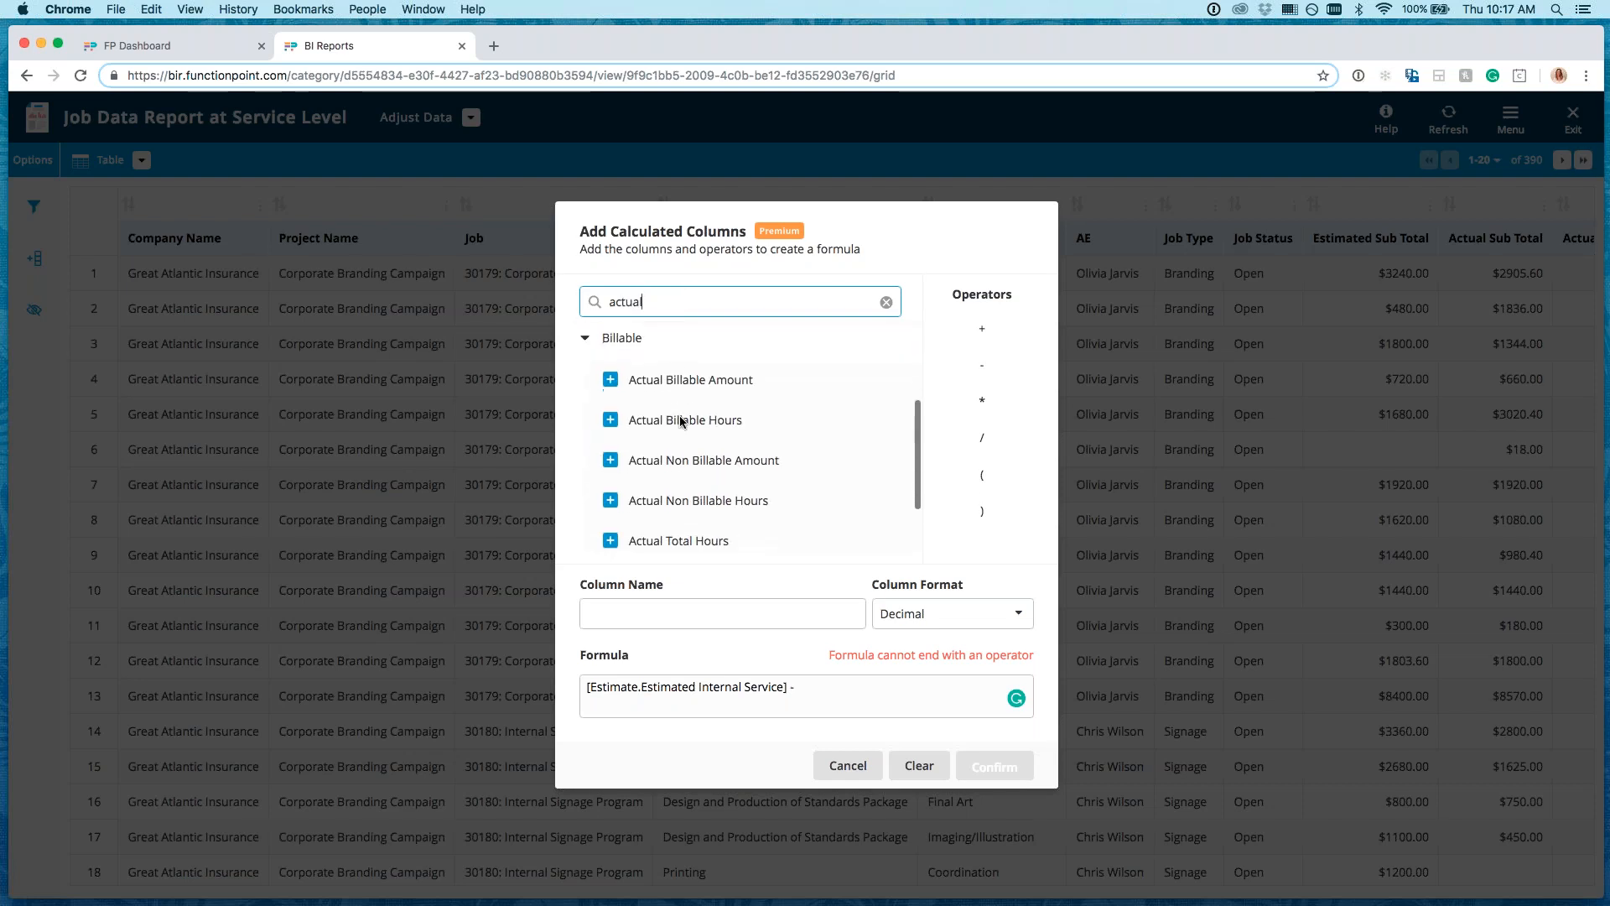
{"action": "scroll", "coordinate": [681, 422], "scroll_direction": "down", "scroll_amount": 2}
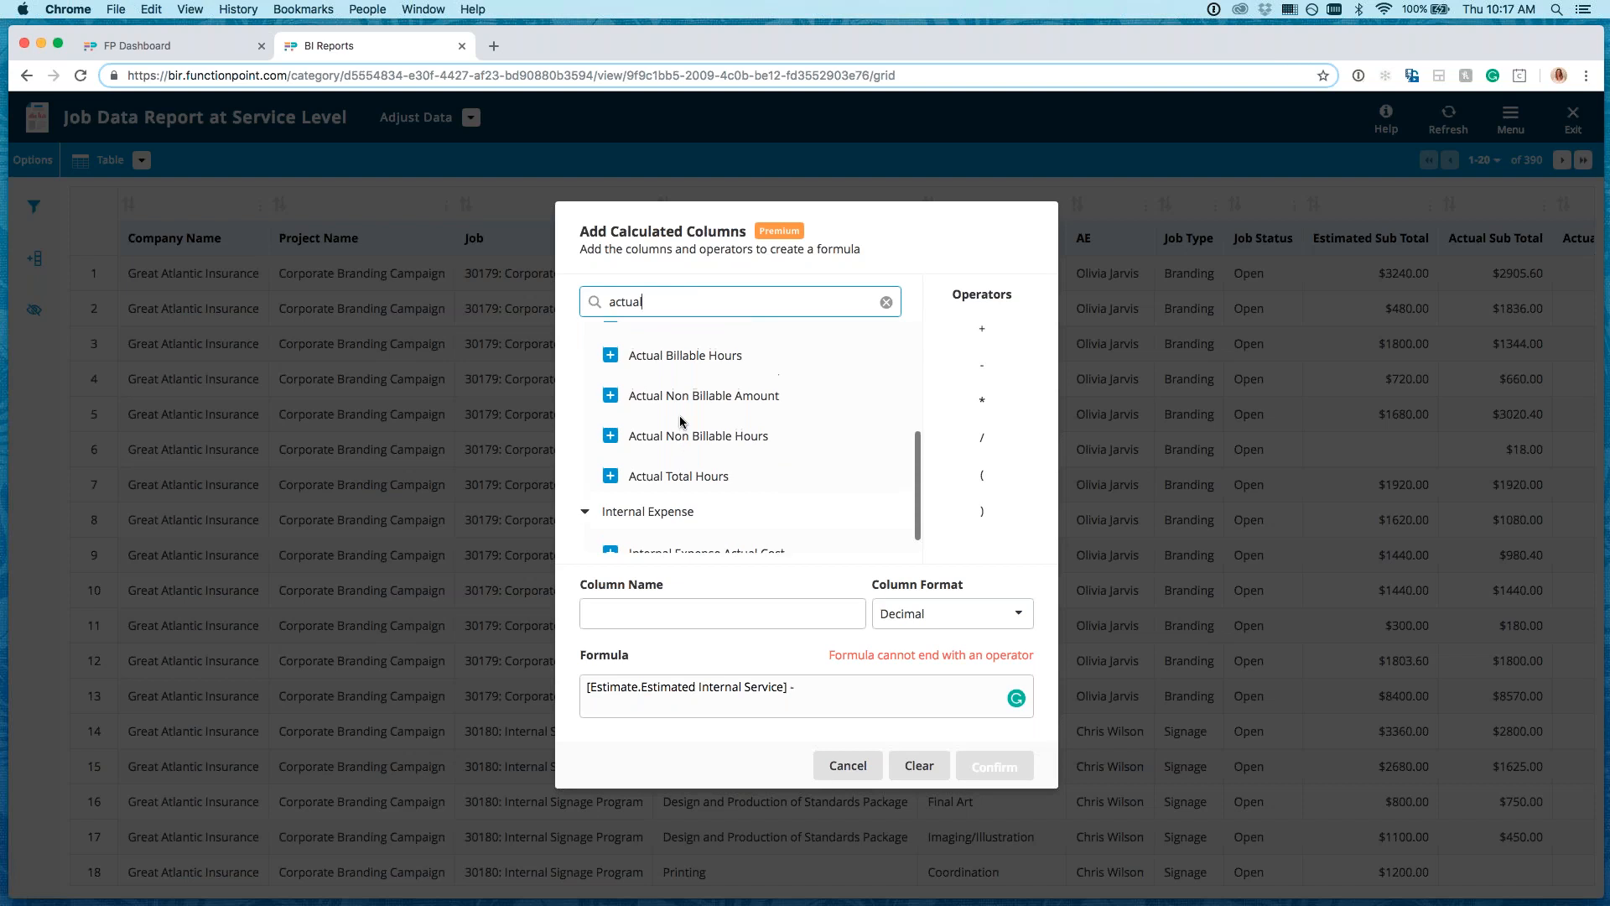
Step: Delete the whole expression from the calculated column's formula so it is empty
{"action": "left_click", "coordinate": [809, 687]}
{"action": "left_click_drag", "start_coordinate": [795, 687], "coordinate": [552, 683]}
{"action": "key", "text": "Right"}
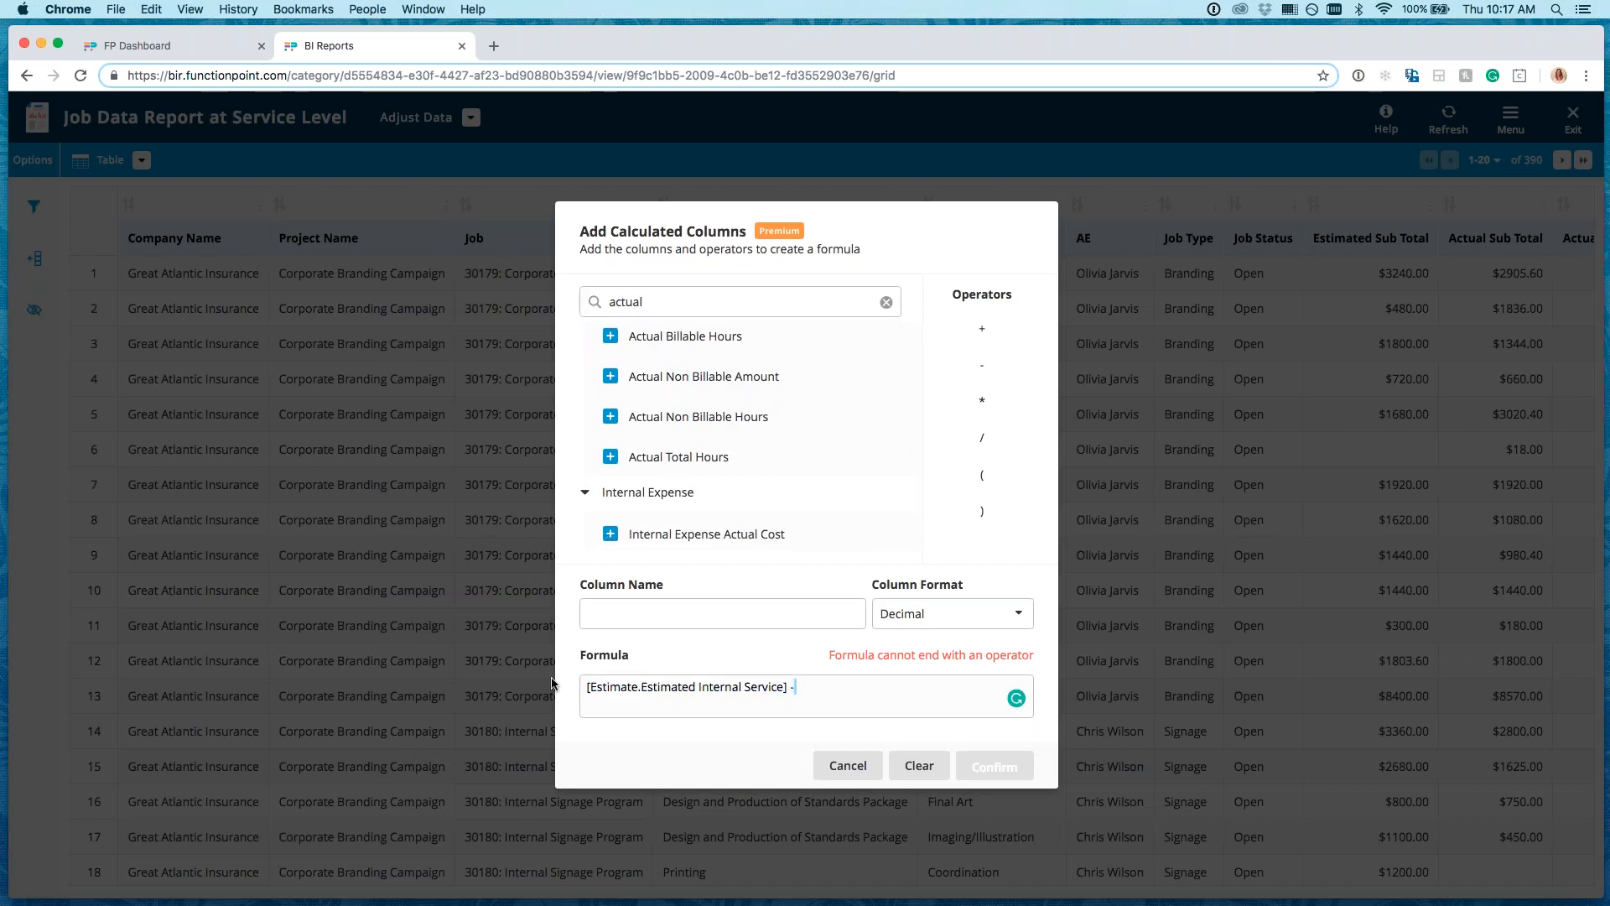
{"action": "key", "text": "BackSpace"}
{"action": "key", "text": "BackSpace"}
{"action": "key", "text": "BackSpace"}
{"action": "key", "text": "BackSpace"}
{"action": "key", "text": "BackSpace"}
{"action": "key", "text": "BackSpace"}
{"action": "key", "text": "BackSpace"}
{"action": "key", "text": "BackSpace"}
{"action": "key", "text": "BackSpace"}
{"action": "key", "text": "BackSpace"}
{"action": "key", "text": "BackSpace"}
{"action": "key", "text": "BackSpace"}
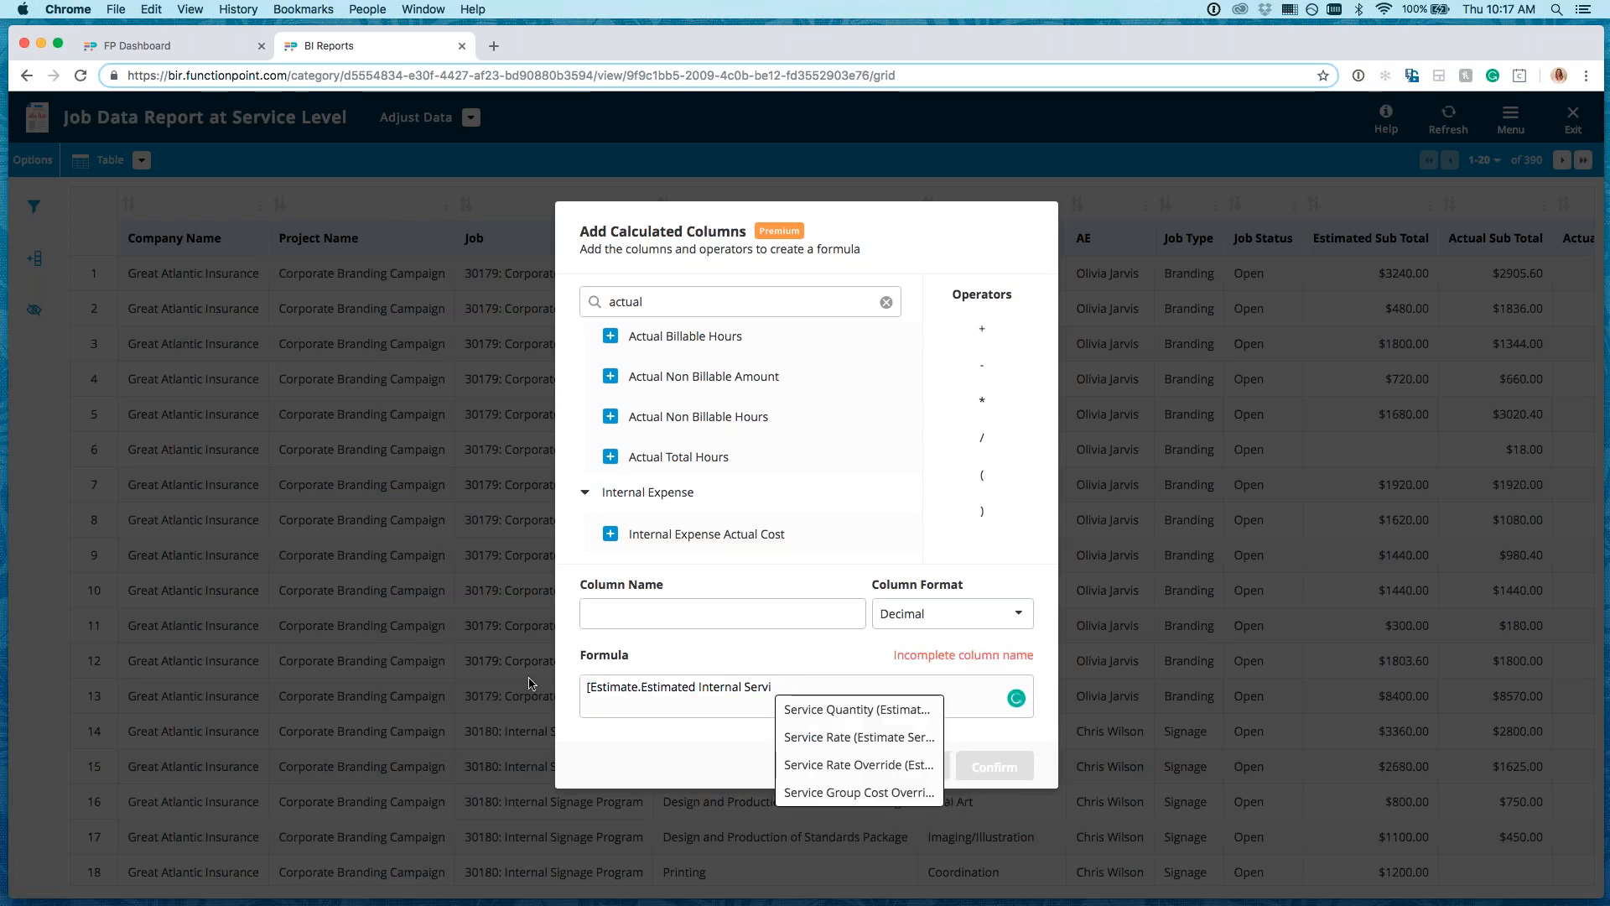
{"action": "key", "text": "BackSpace"}
{"action": "key", "text": "BackSpace"}
{"action": "key", "text": "BackSpace"}
{"action": "key", "text": "BackSpace"}
{"action": "key", "text": "BackSpace"}
{"action": "key", "text": "BackSpace"}
{"action": "key", "text": "BackSpace"}
{"action": "key", "text": "BackSpace"}
{"action": "key", "text": "BackSpace"}
{"action": "key", "text": "BackSpace"}
{"action": "key", "text": "BackSpace"}
{"action": "key", "text": "BackSpace"}
{"action": "key", "text": "BackSpace"}
{"action": "key", "text": "BackSpace"}
{"action": "key", "text": "BackSpace"}
{"action": "key", "text": "BackSpace"}
{"action": "key", "text": "BackSpace"}
{"action": "key", "text": "BackSpace"}
{"action": "key", "text": "BackSpace"}
{"action": "key", "text": "BackSpace"}
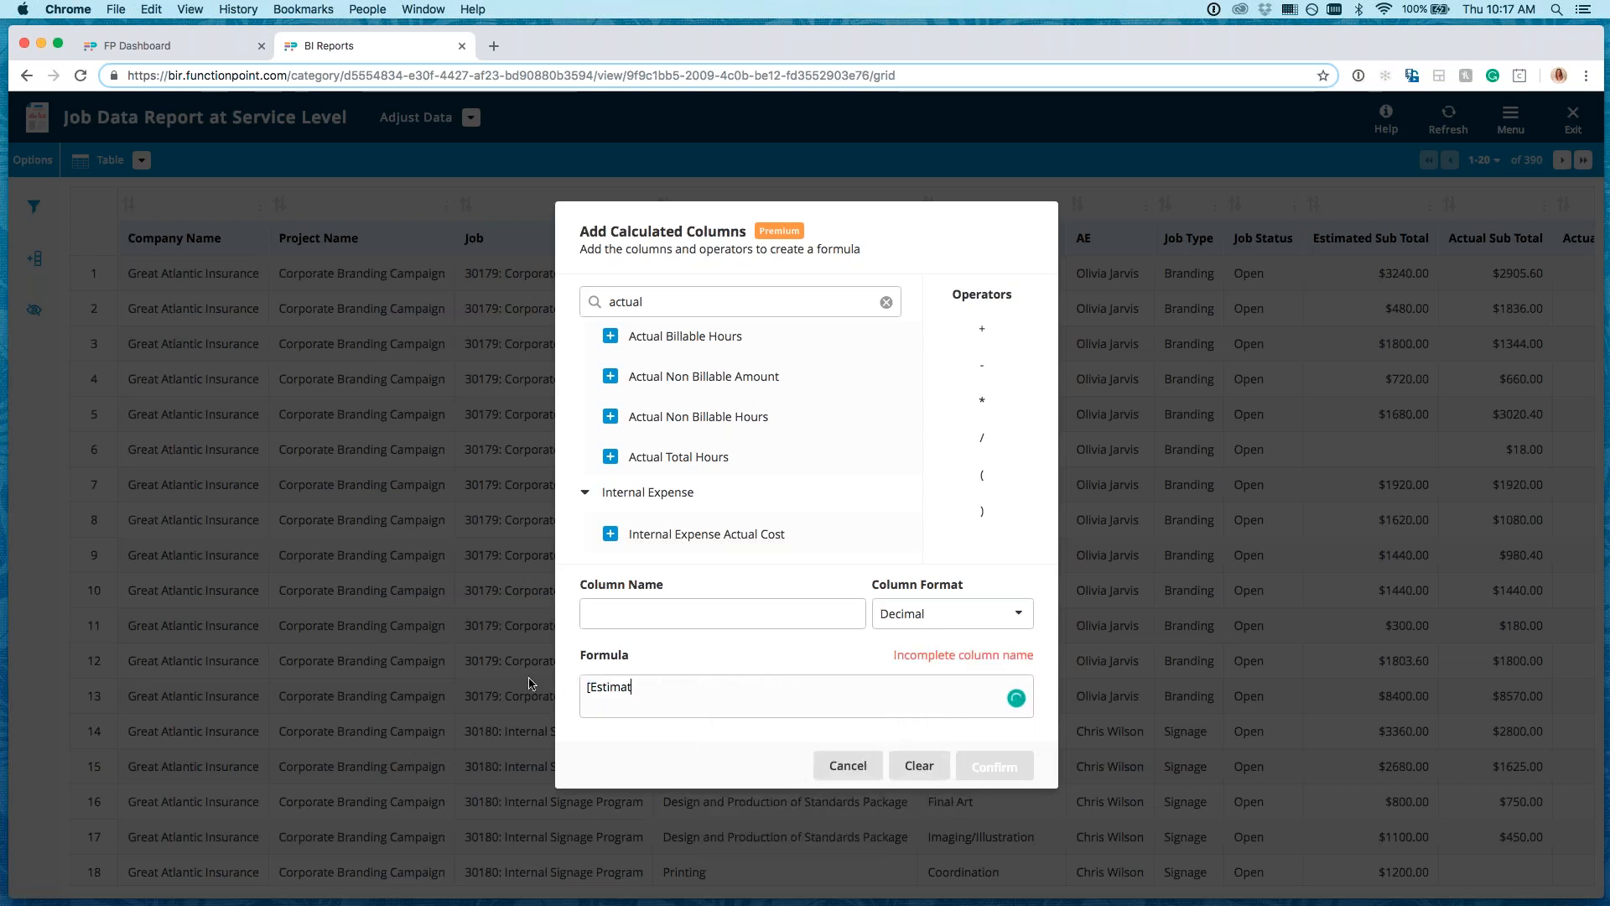
{"action": "key", "text": "BackSpace"}
{"action": "key", "text": "BackSpace"}
{"action": "key", "text": "BackSpace"}
Step: Search the available fields for estimated t, and insert Estimated Total followed by a minus operator into the formula
{"action": "double_click", "coordinate": [667, 299]}
{"action": "type", "text": "est"}
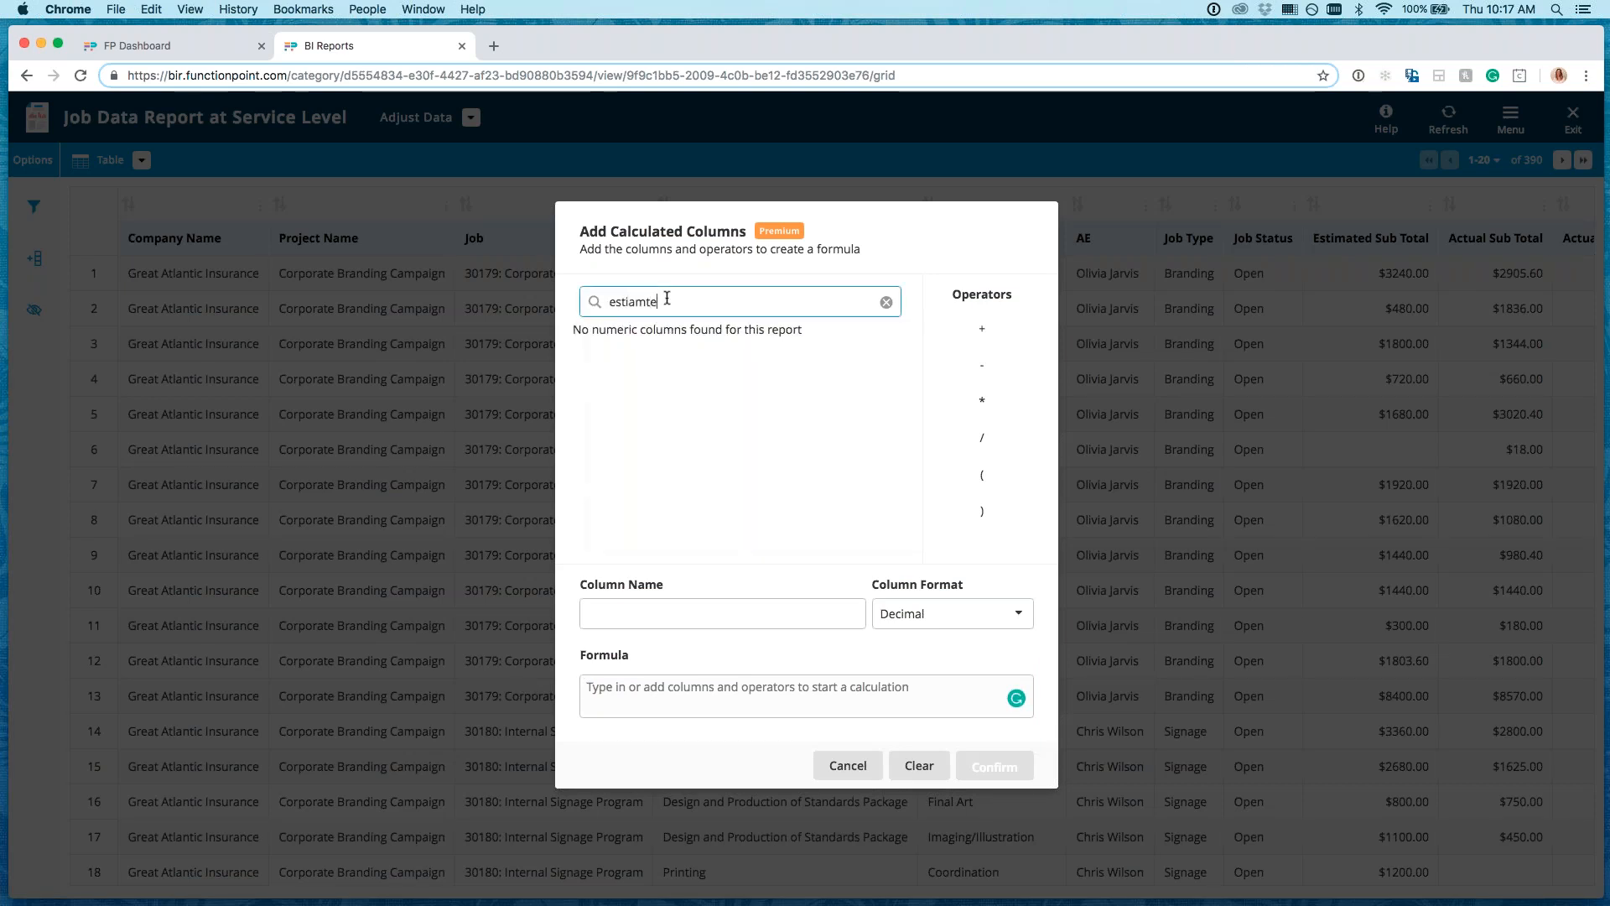
{"action": "type", "text": "imate"}
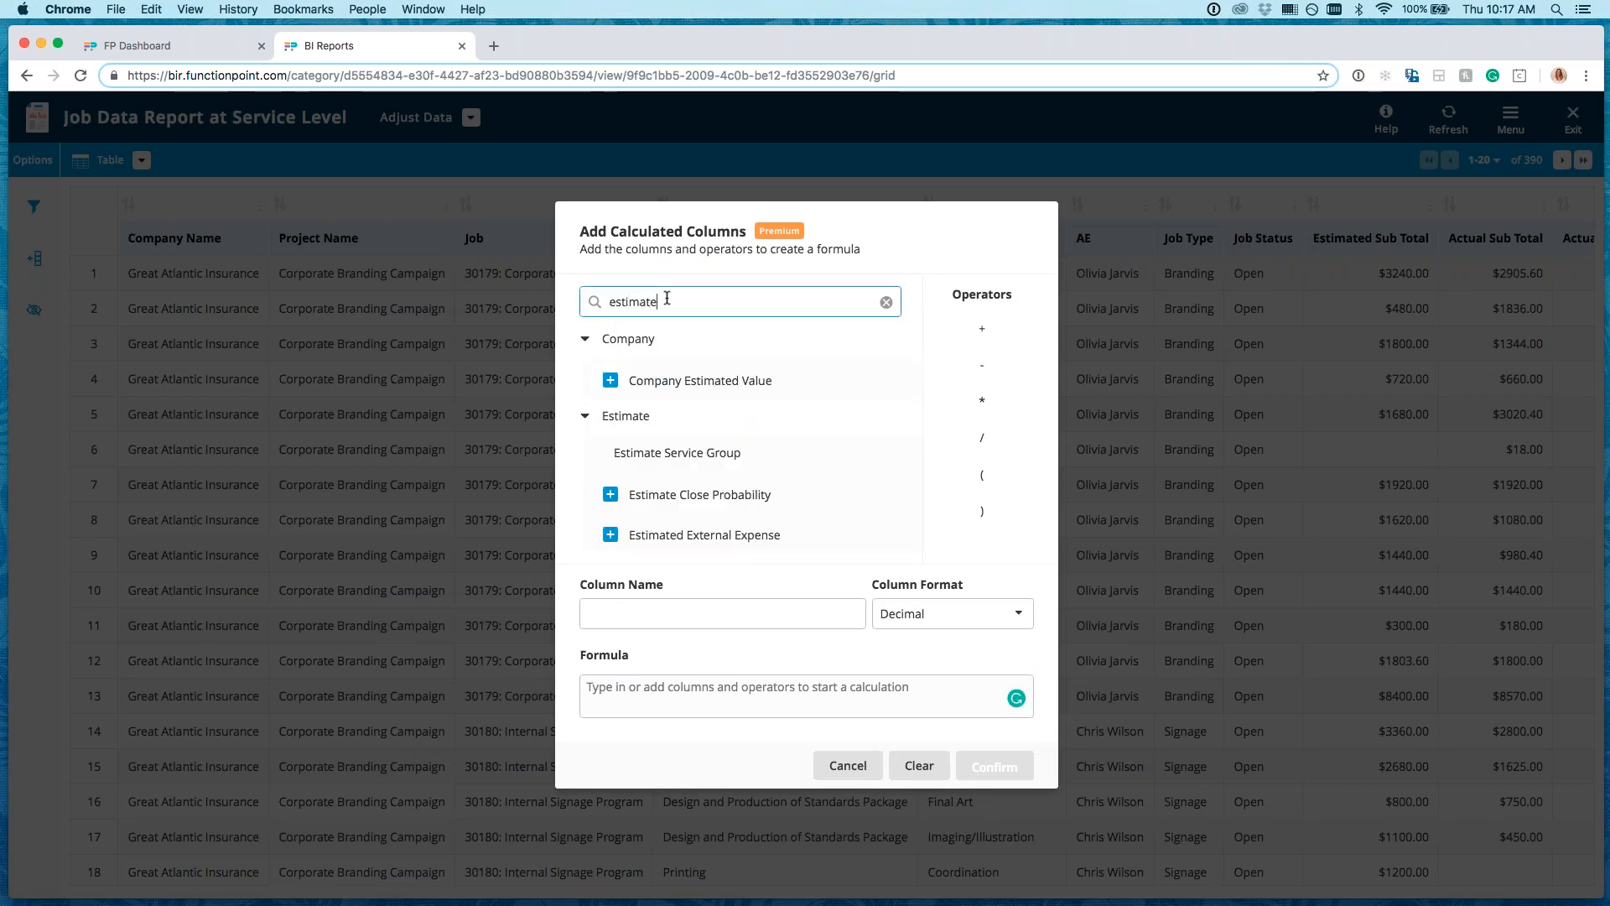
{"action": "type", "text": "d t"}
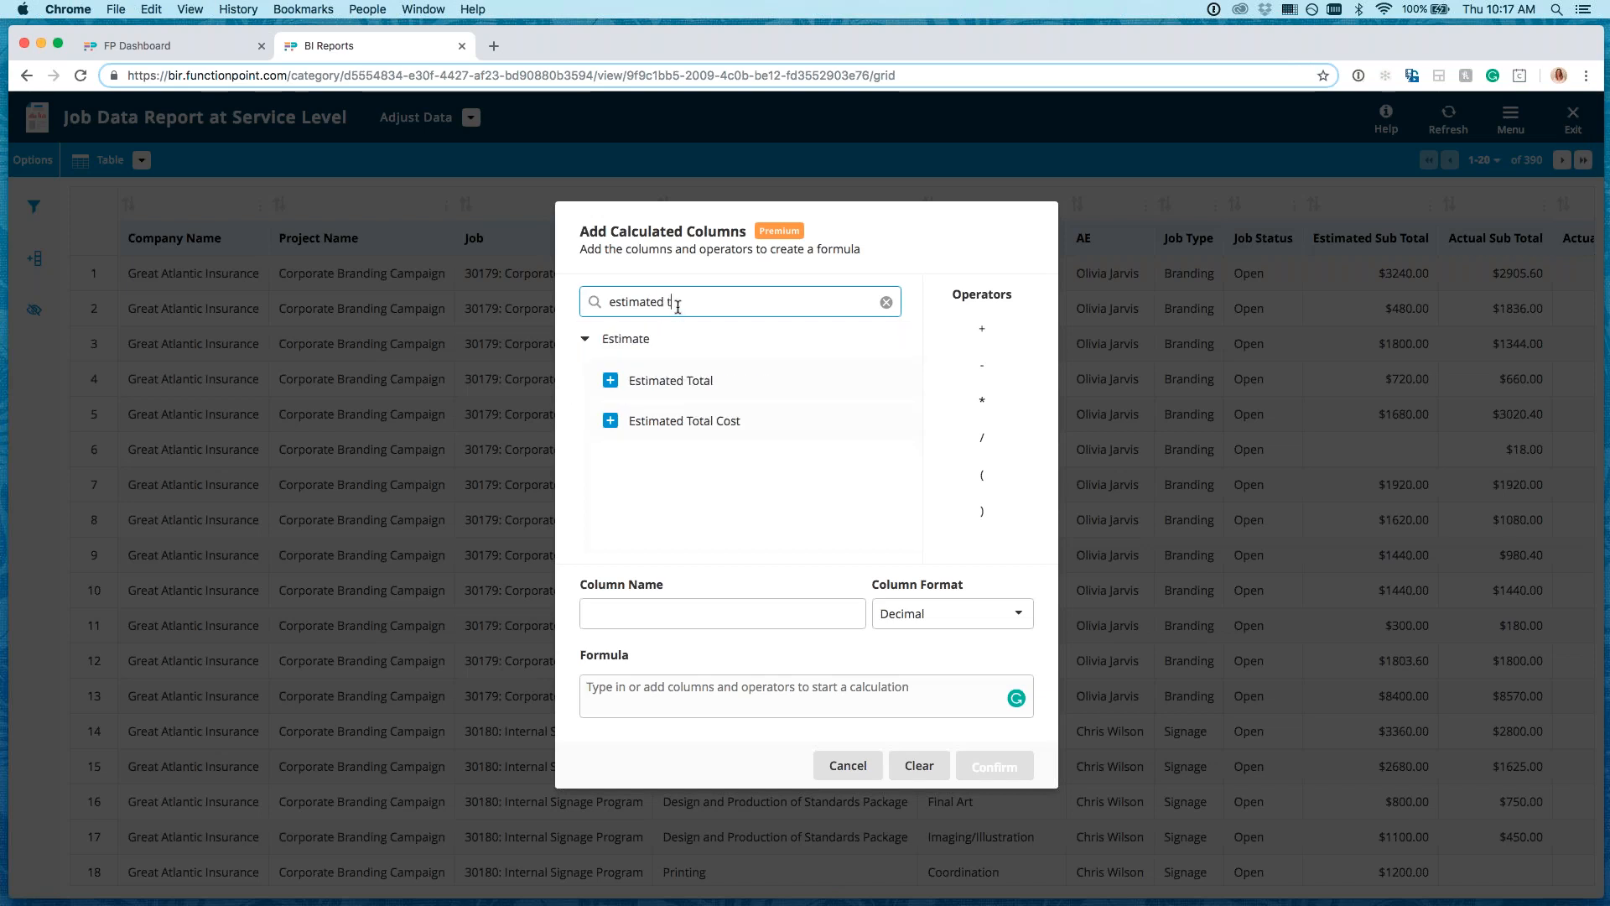
{"action": "left_click", "coordinate": [613, 382]}
{"action": "left_click", "coordinate": [983, 366]}
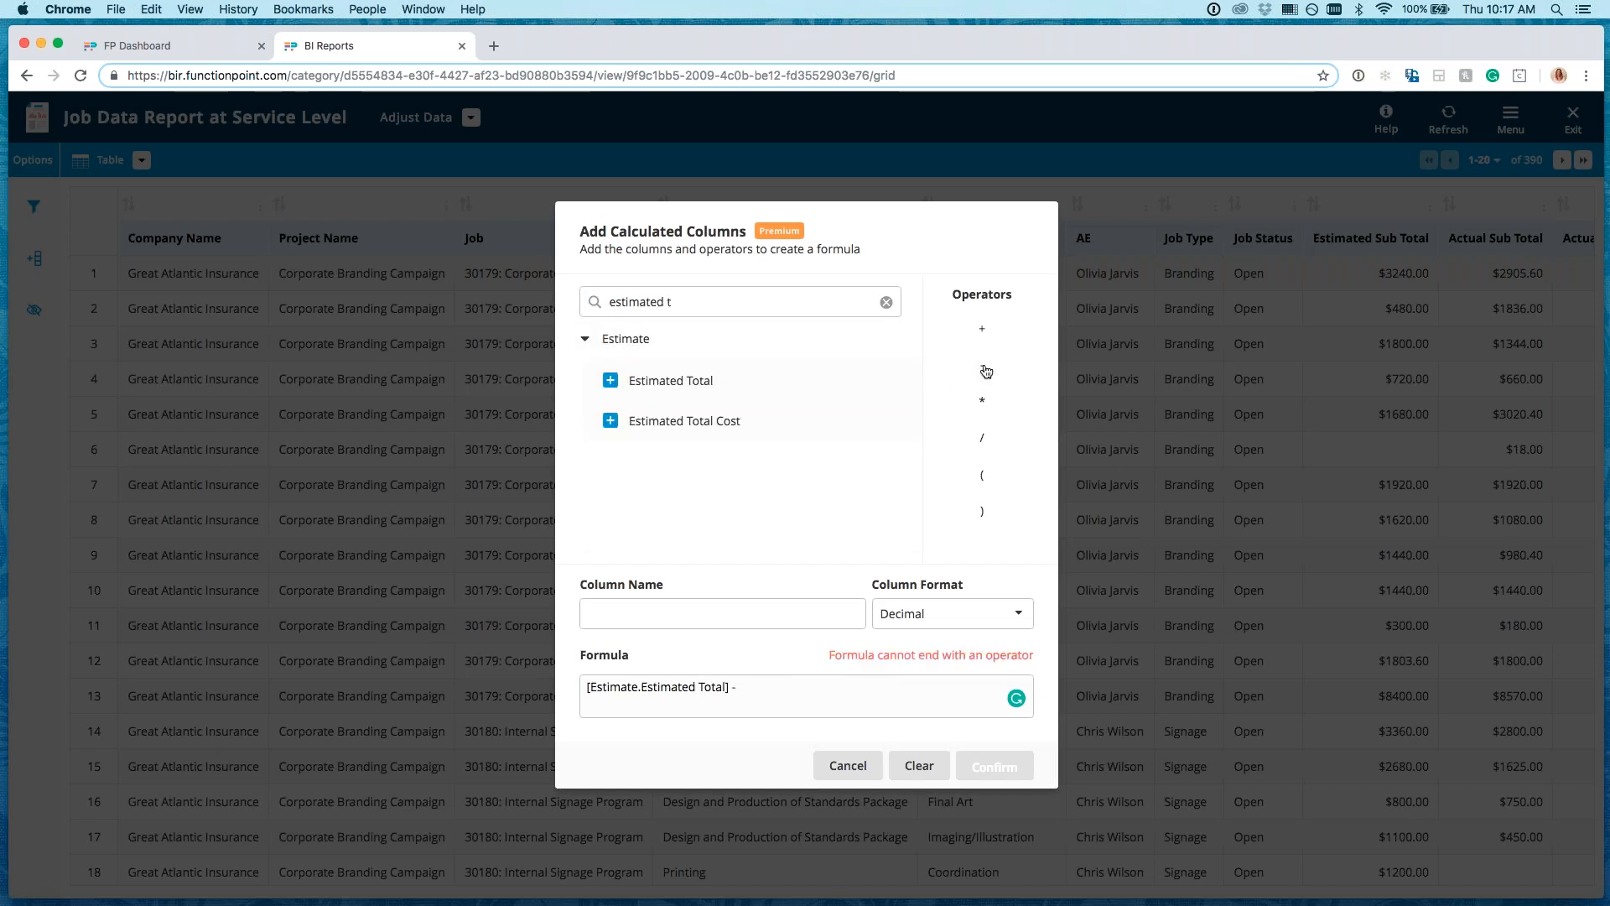
Step: Search the available fields for actual total and insert Actual Total Hours as the formula's second term
{"action": "triple_click", "coordinate": [697, 299]}
{"action": "type", "text": "actual"}
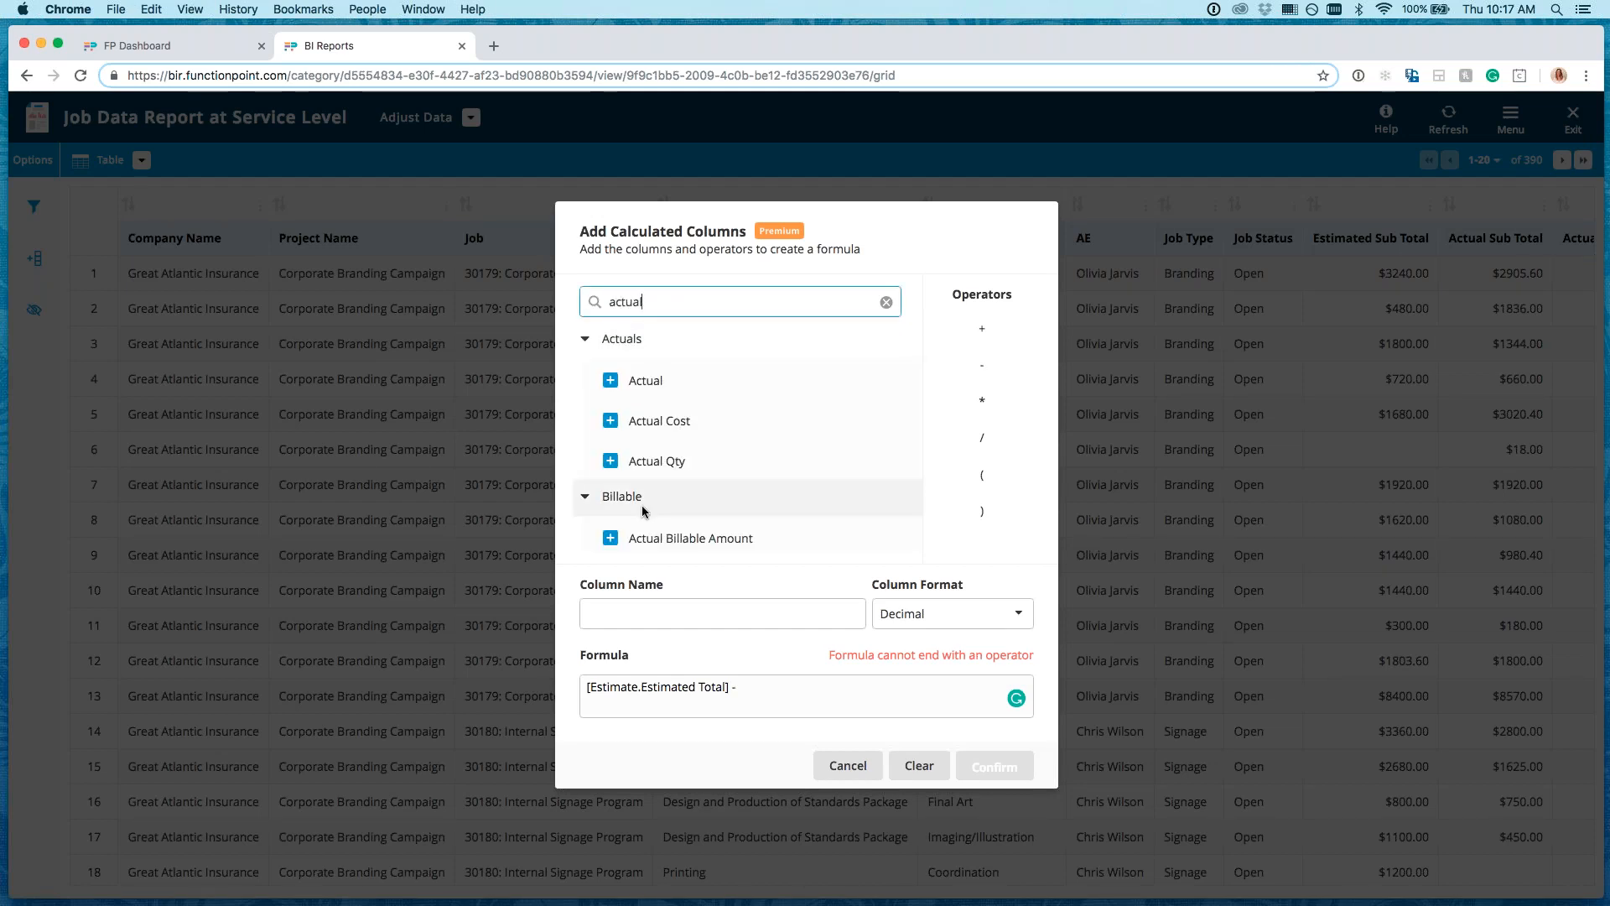
{"action": "scroll", "coordinate": [738, 491], "scroll_direction": "down", "scroll_amount": 5}
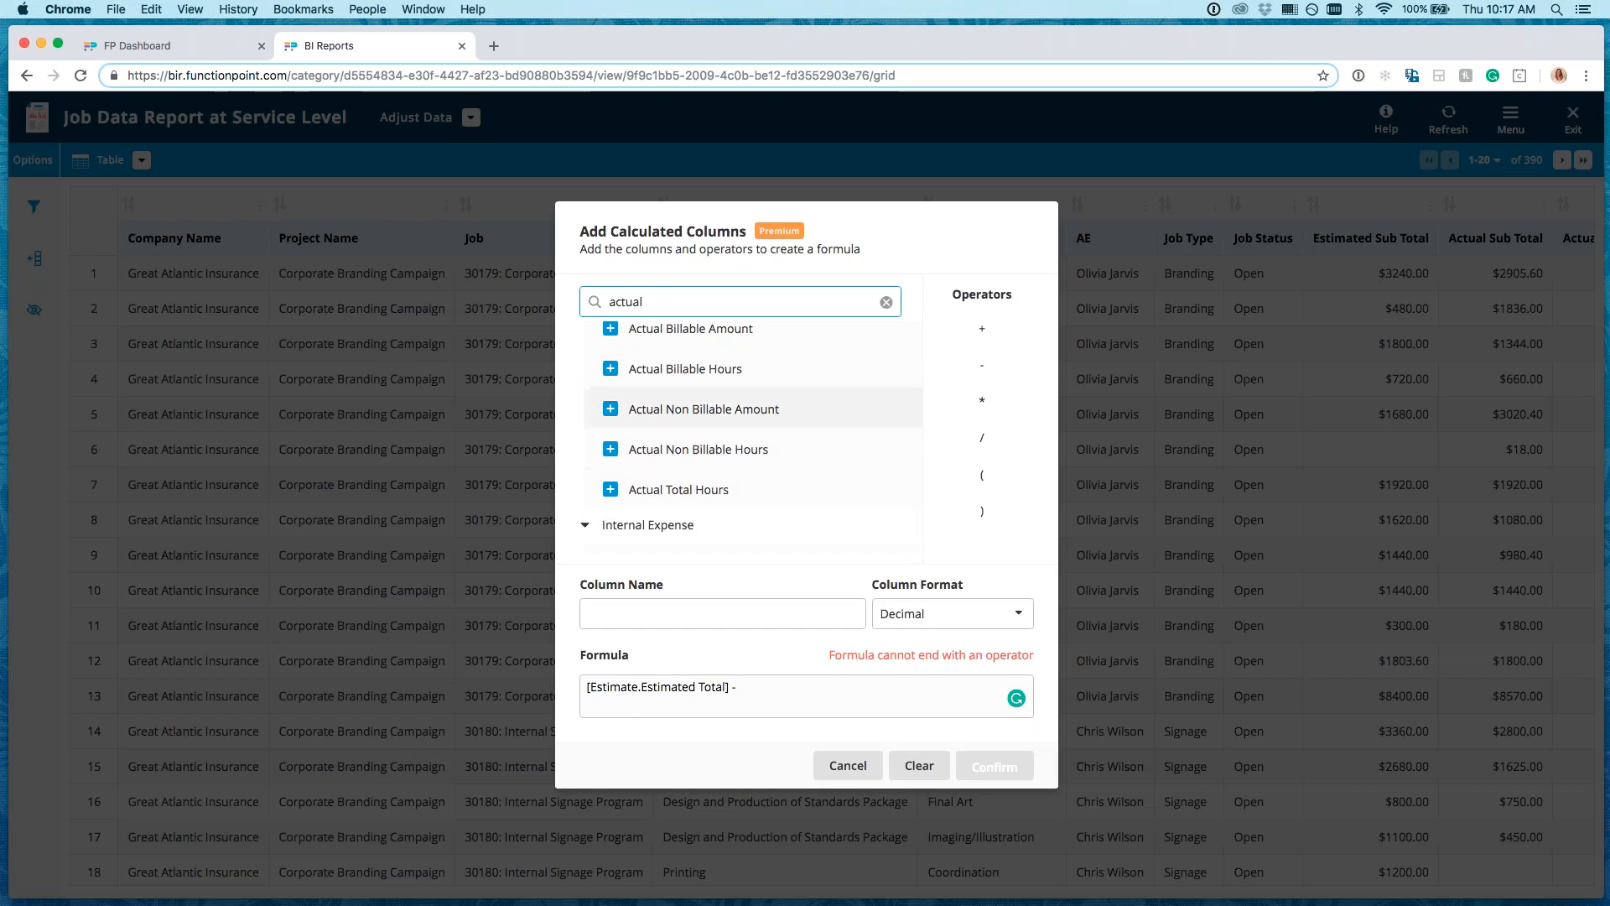
{"action": "type", "text": "total"}
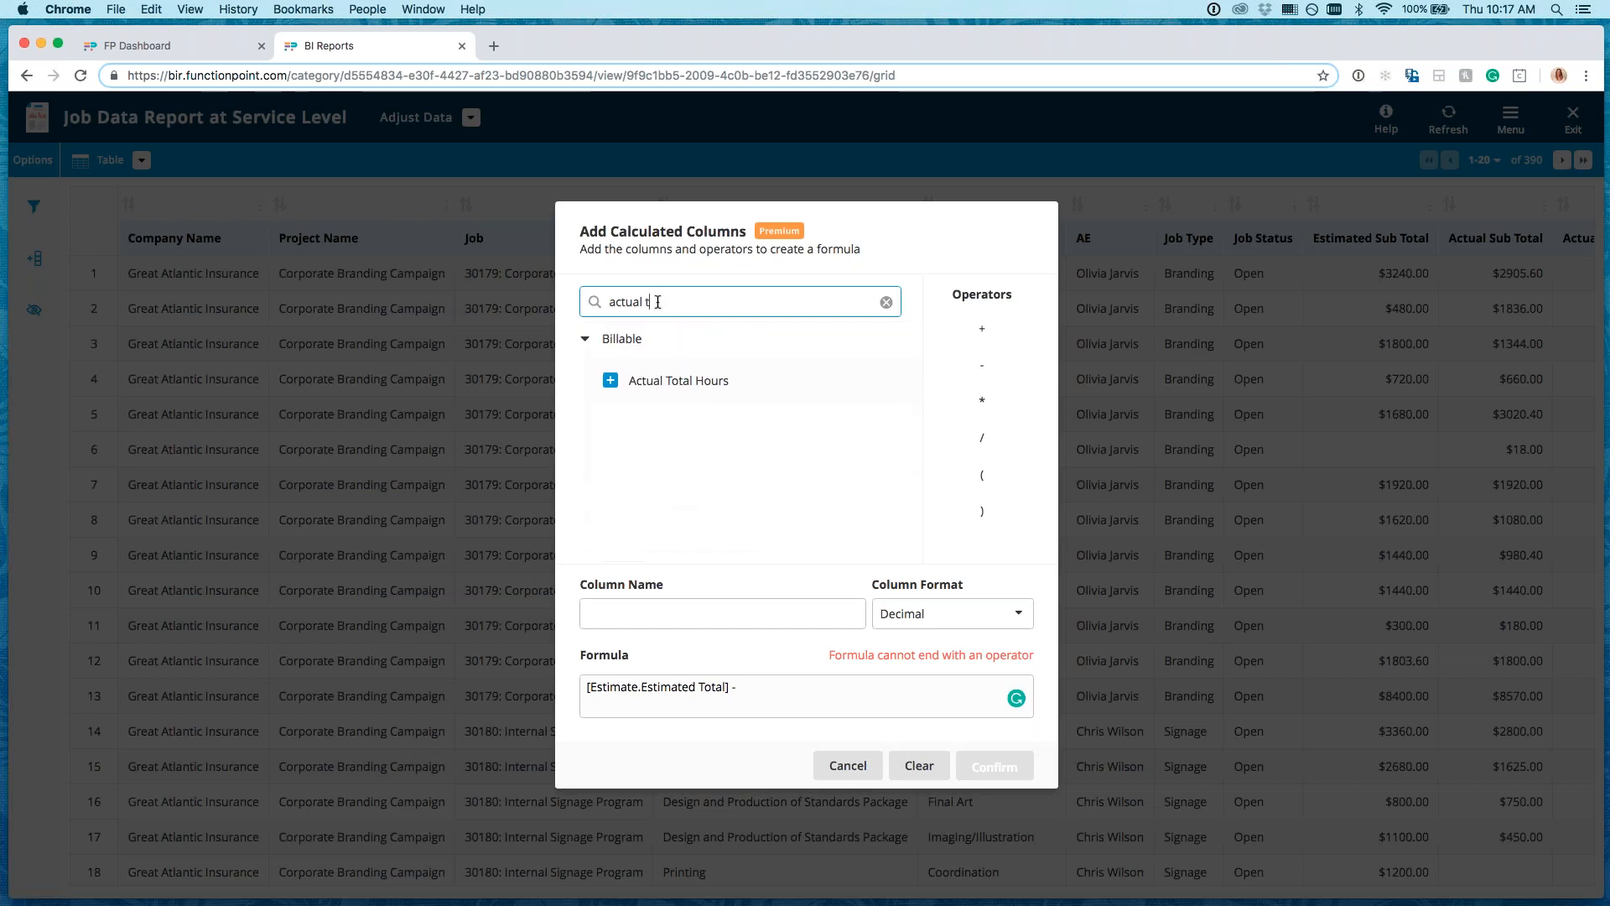
{"action": "left_click", "coordinate": [610, 381]}
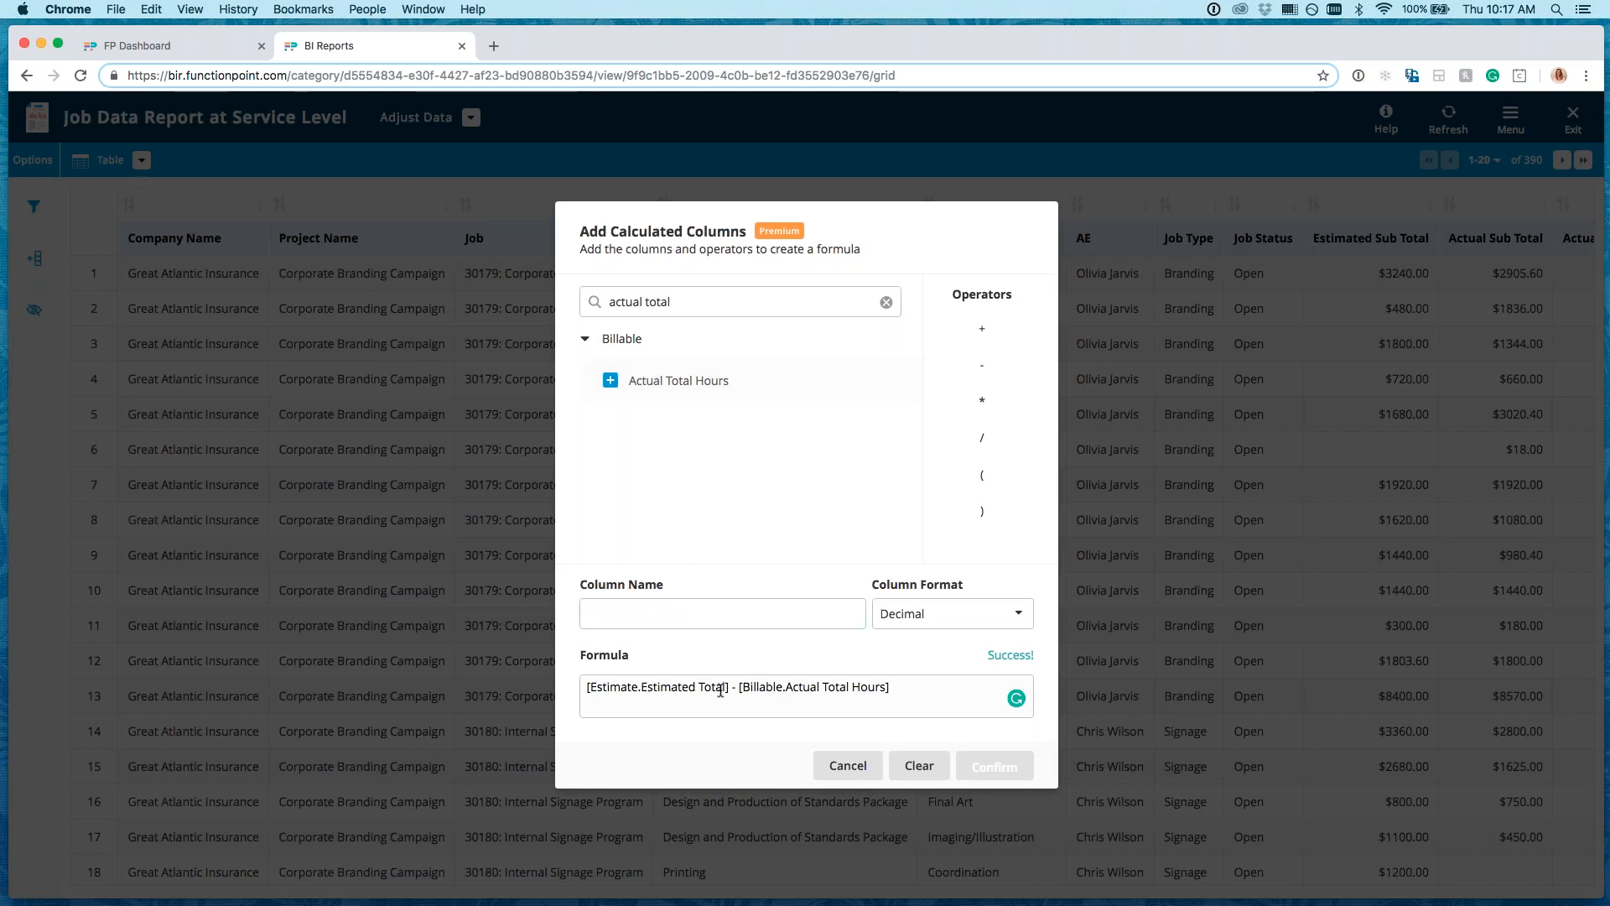
Step: Remove the Estimated Total term from the formula, search the fields for estimated total, and reinsert Estimated Total before the minus operator
{"action": "left_click_drag", "start_coordinate": [730, 687], "coordinate": [567, 681]}
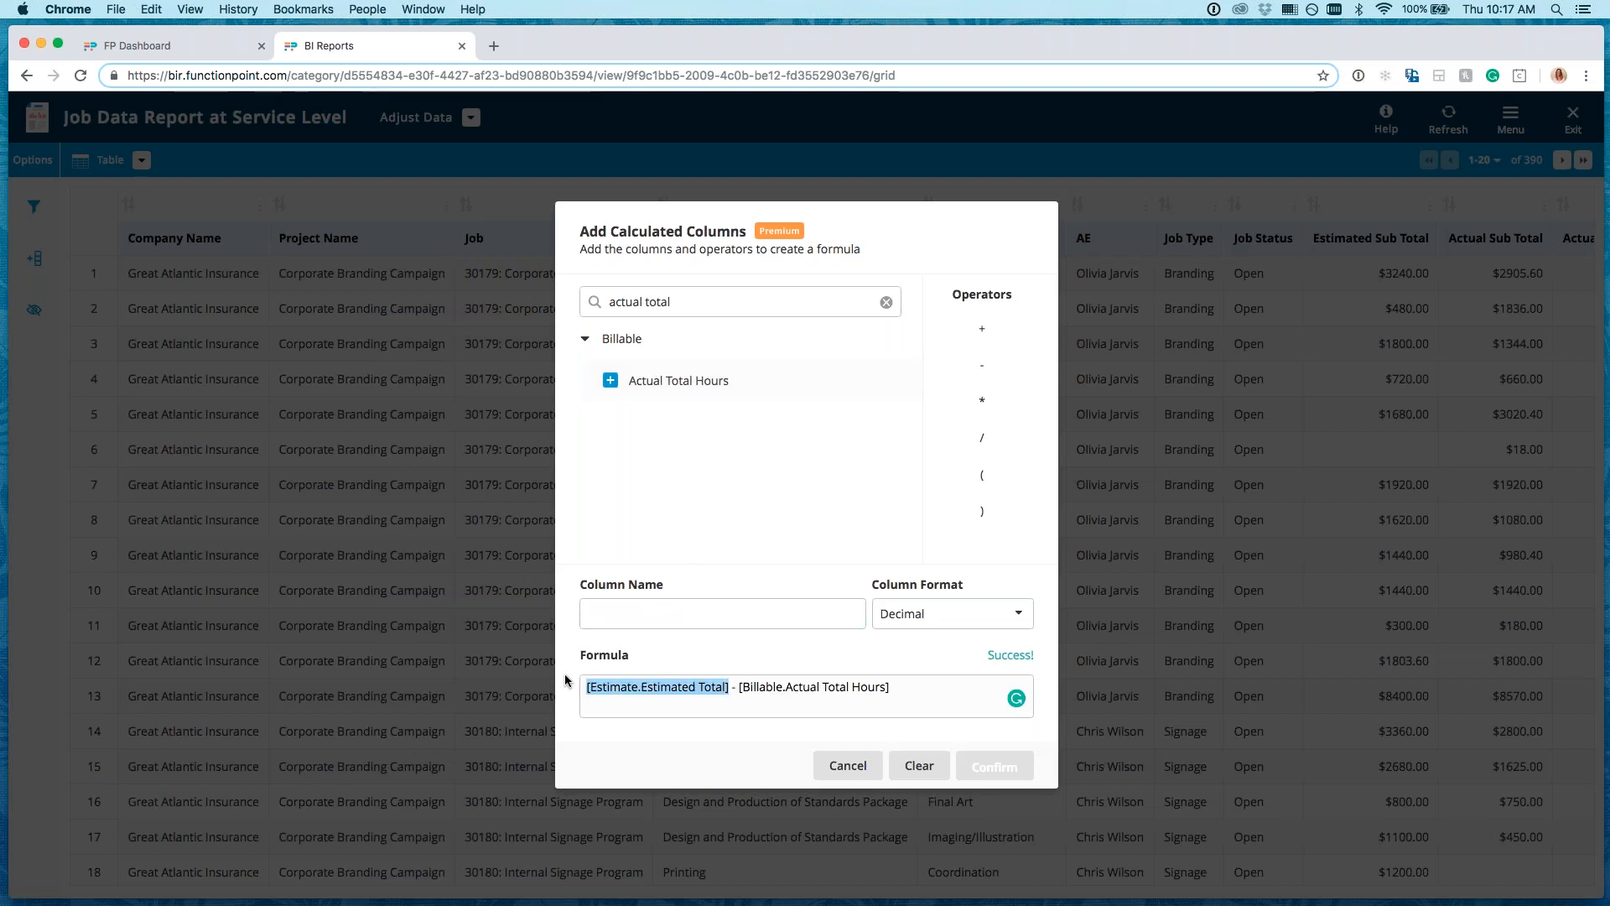
{"action": "key", "text": "BackSpace"}
{"action": "triple_click", "coordinate": [675, 301]}
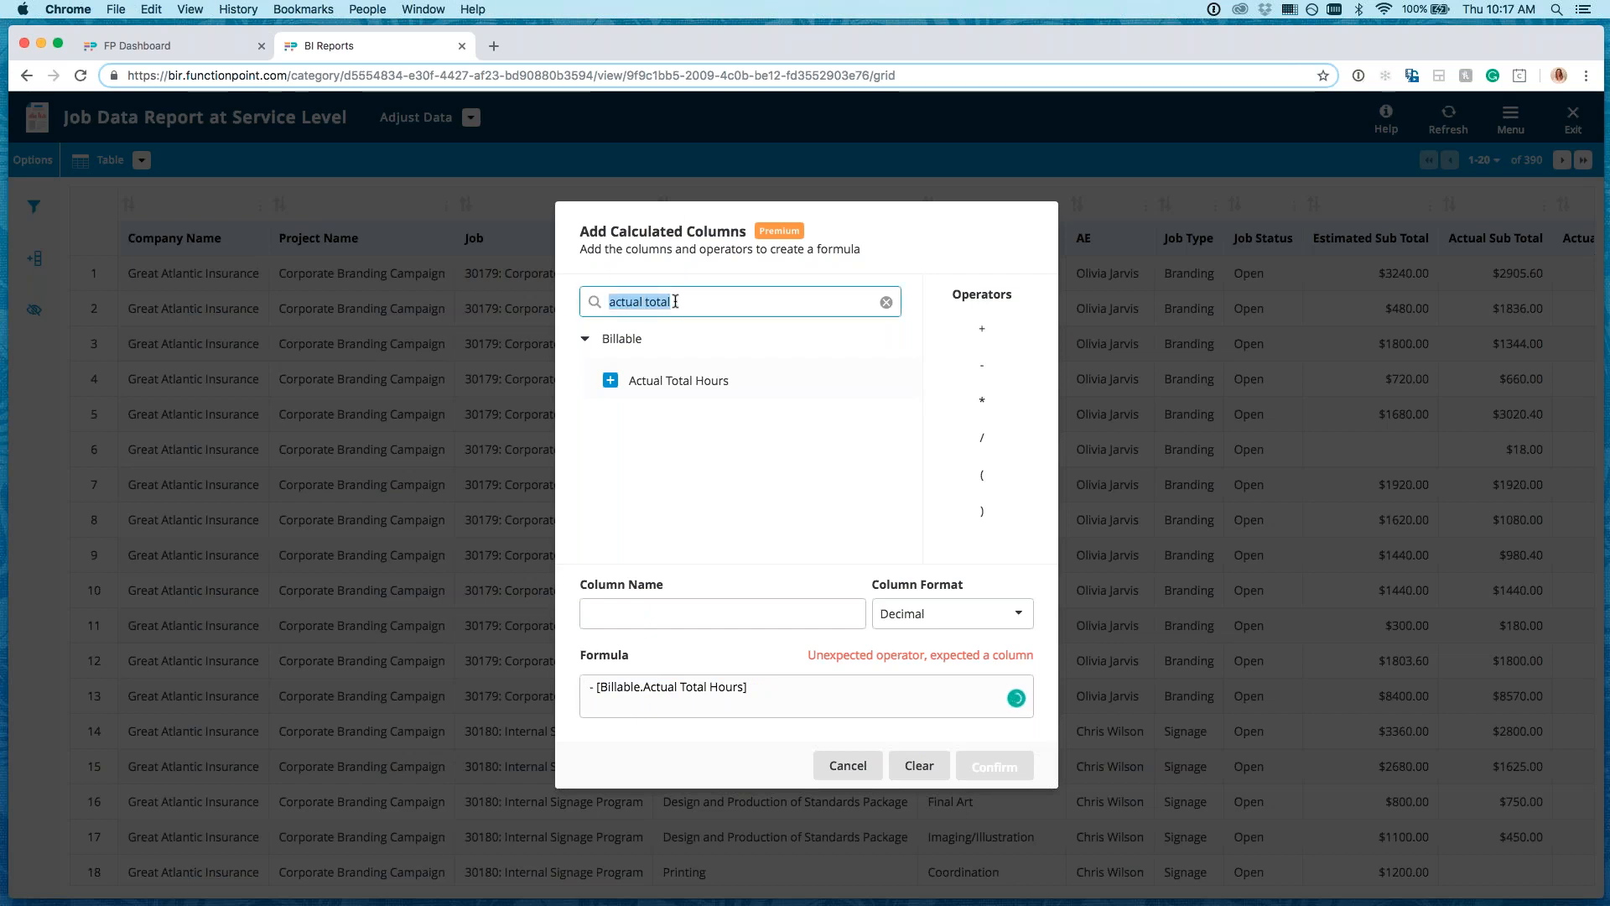
{"action": "type", "text": "estimat"}
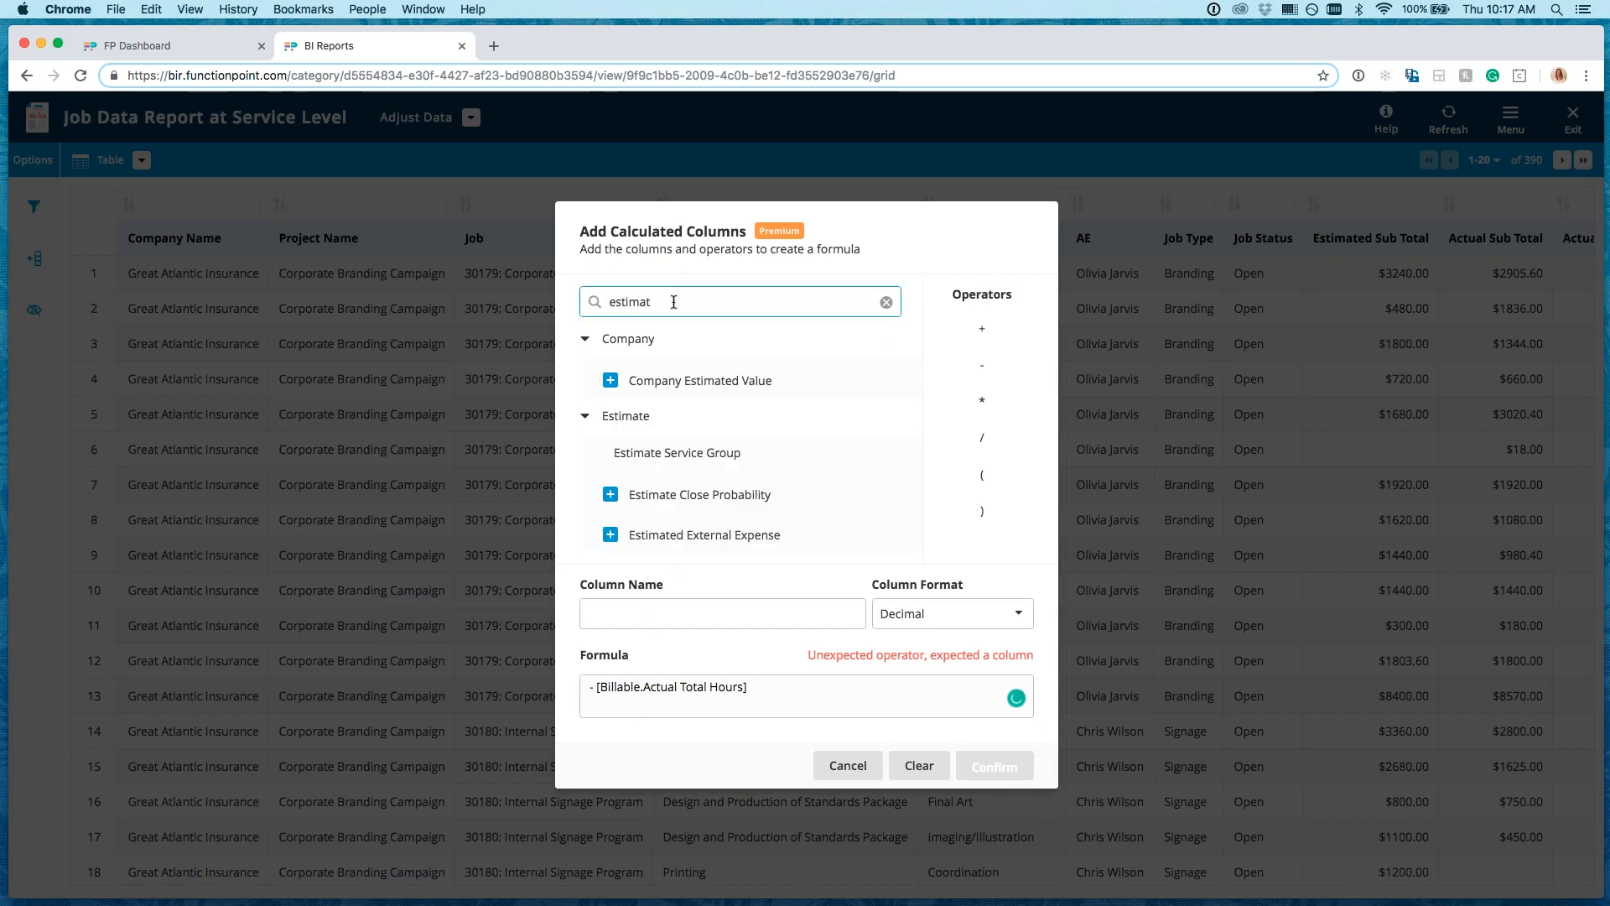
{"action": "type", "text": "ed total"}
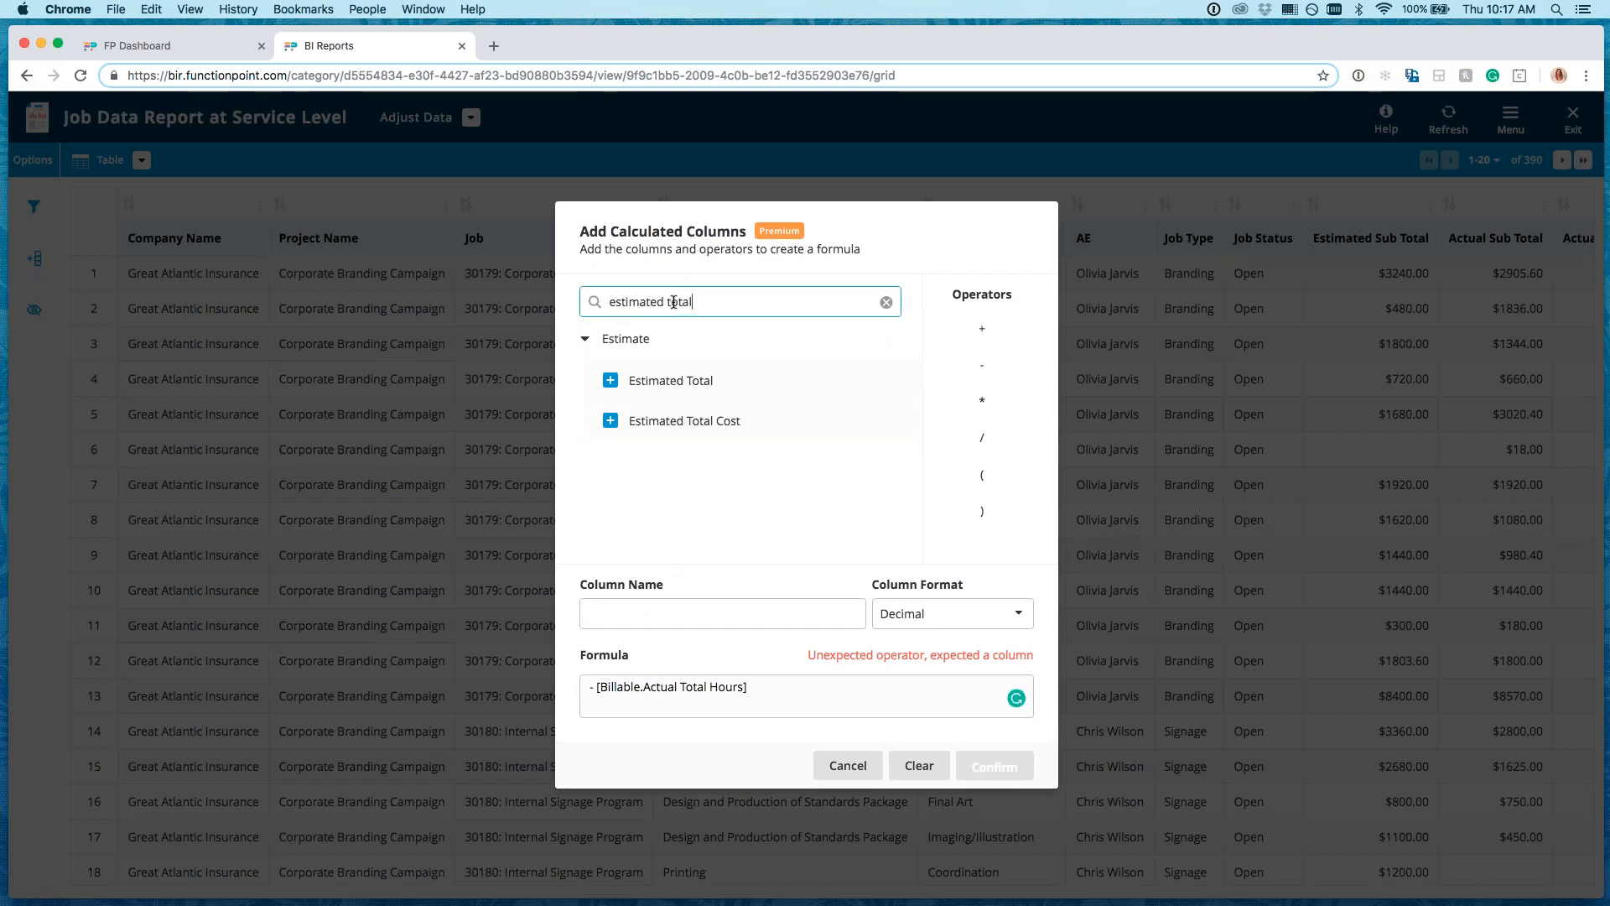
{"action": "left_click", "coordinate": [611, 380]}
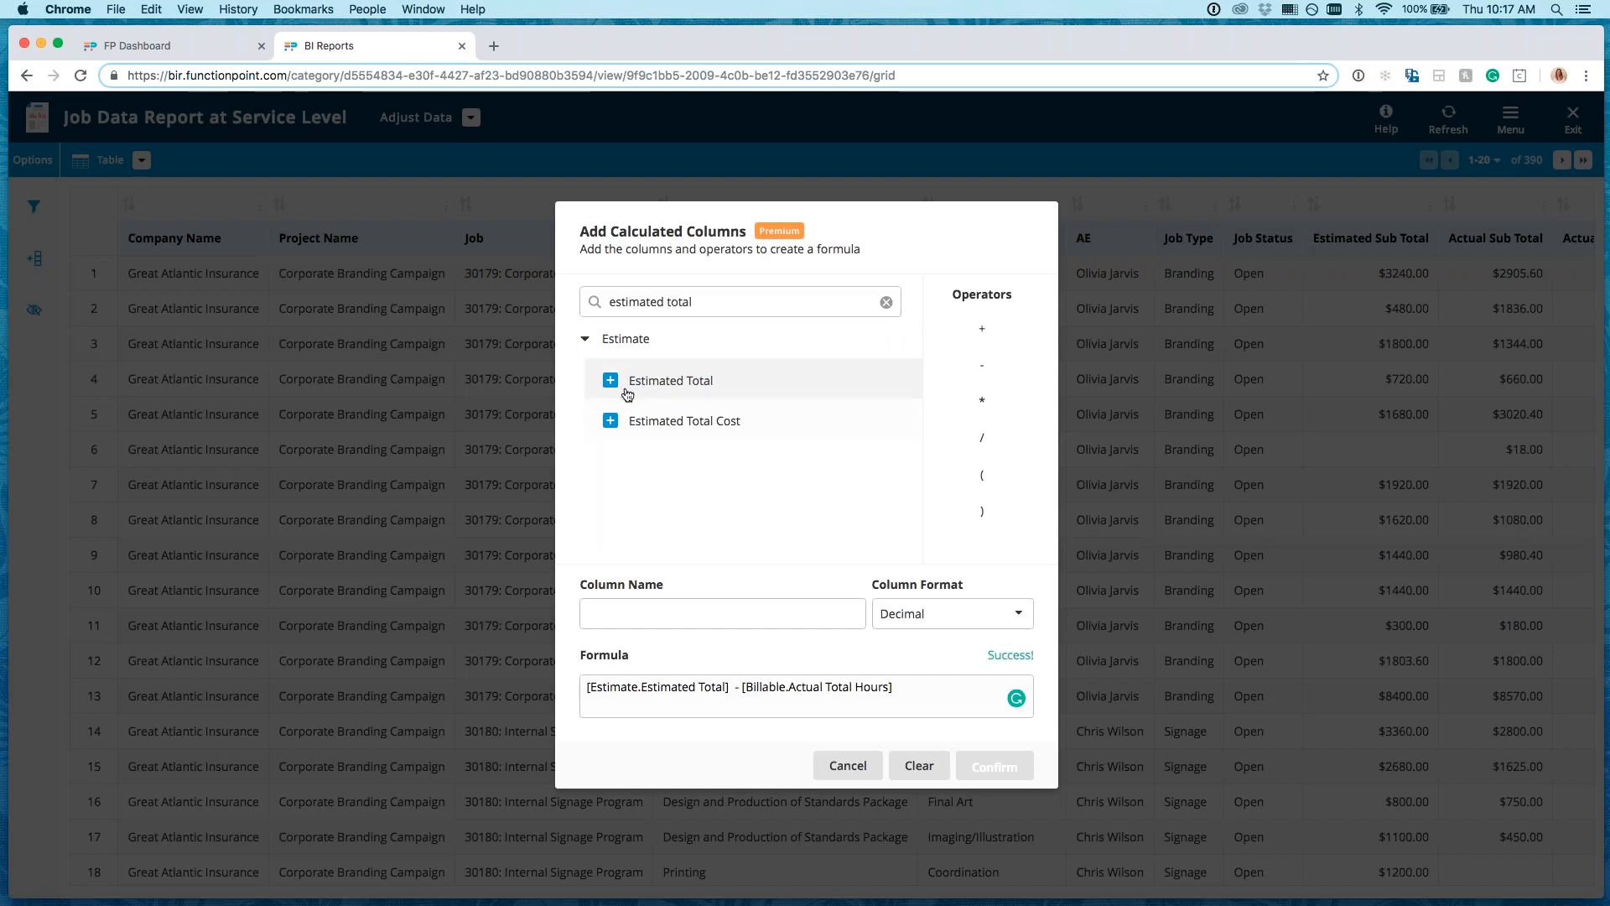
Step: Name the calculated column hours and add it to the report table
{"action": "left_click", "coordinate": [737, 611]}
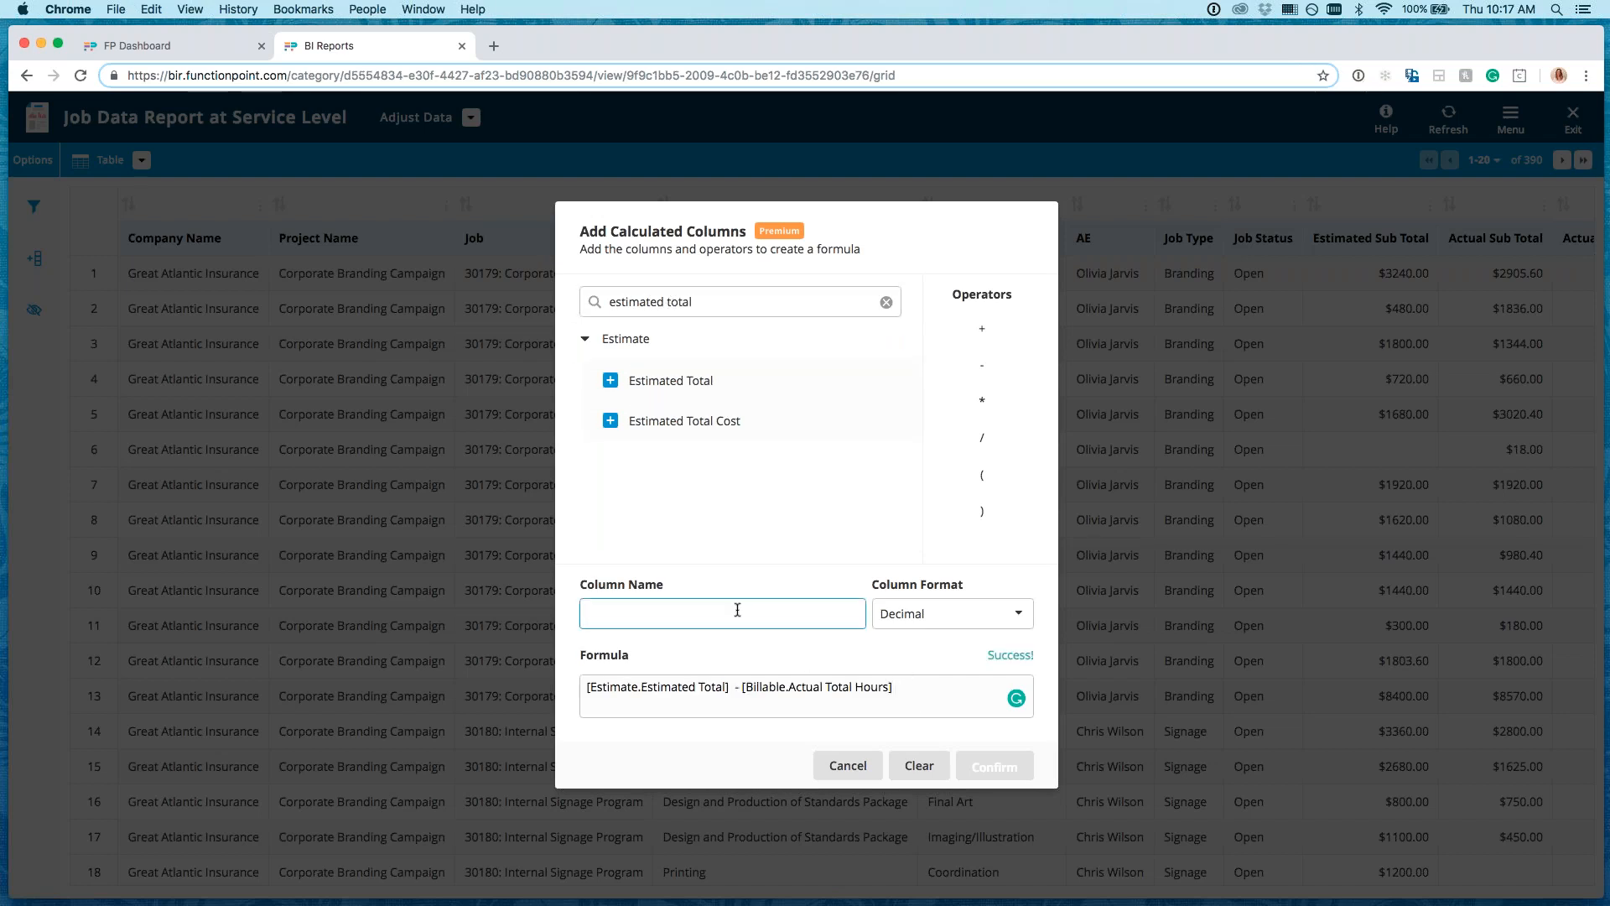
{"action": "type", "text": "hours"}
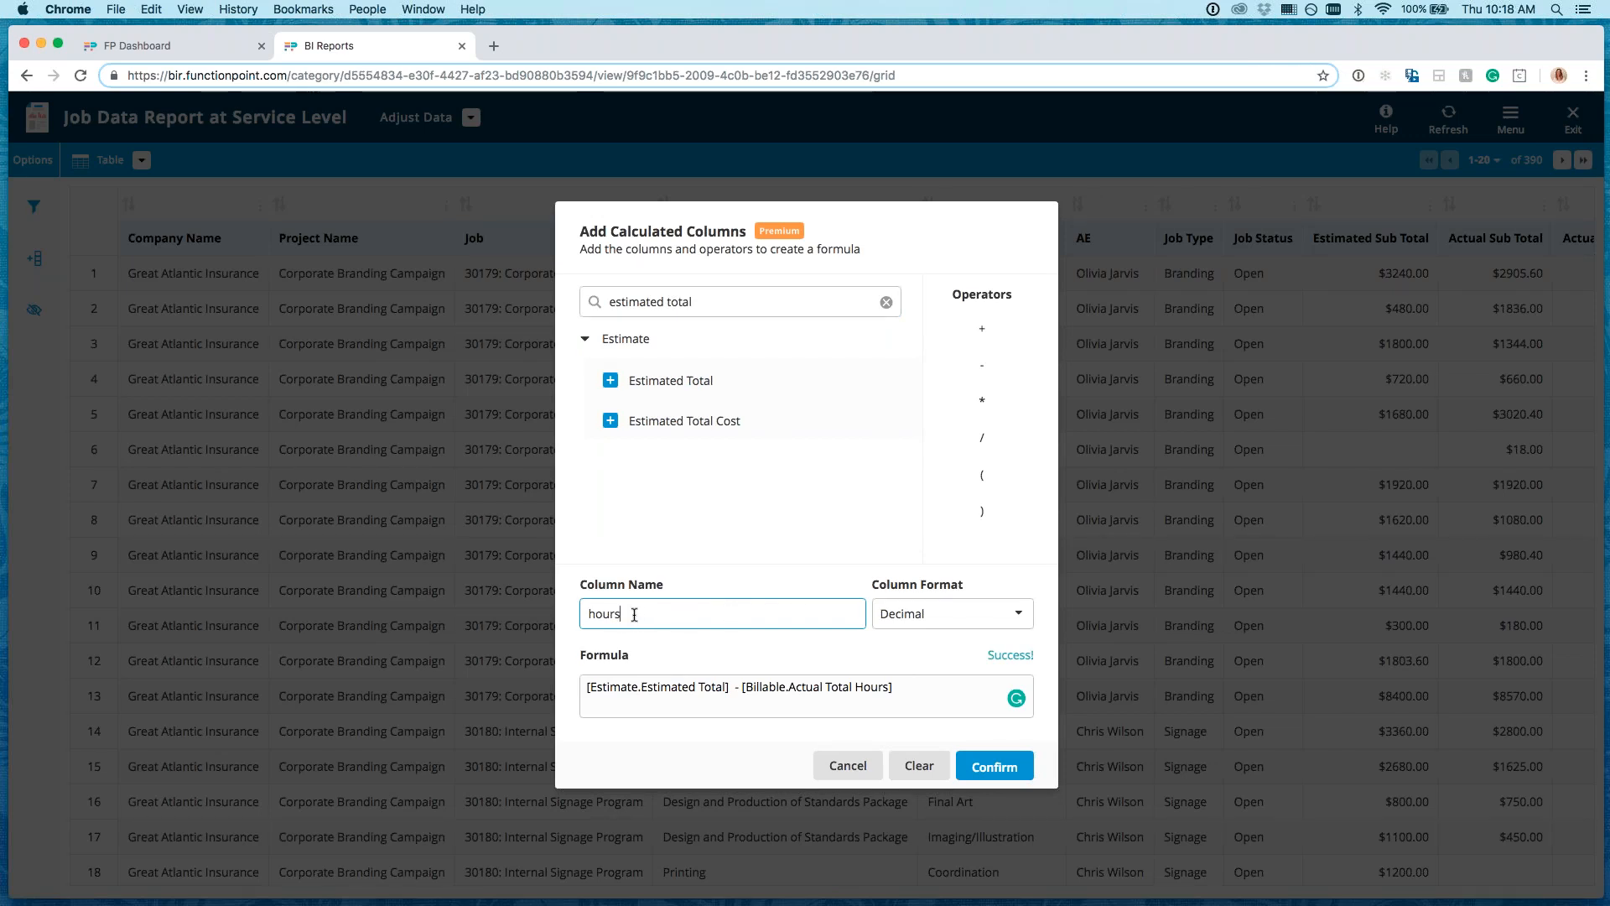
{"action": "left_click", "coordinate": [741, 766]}
{"action": "left_click", "coordinate": [991, 767]}
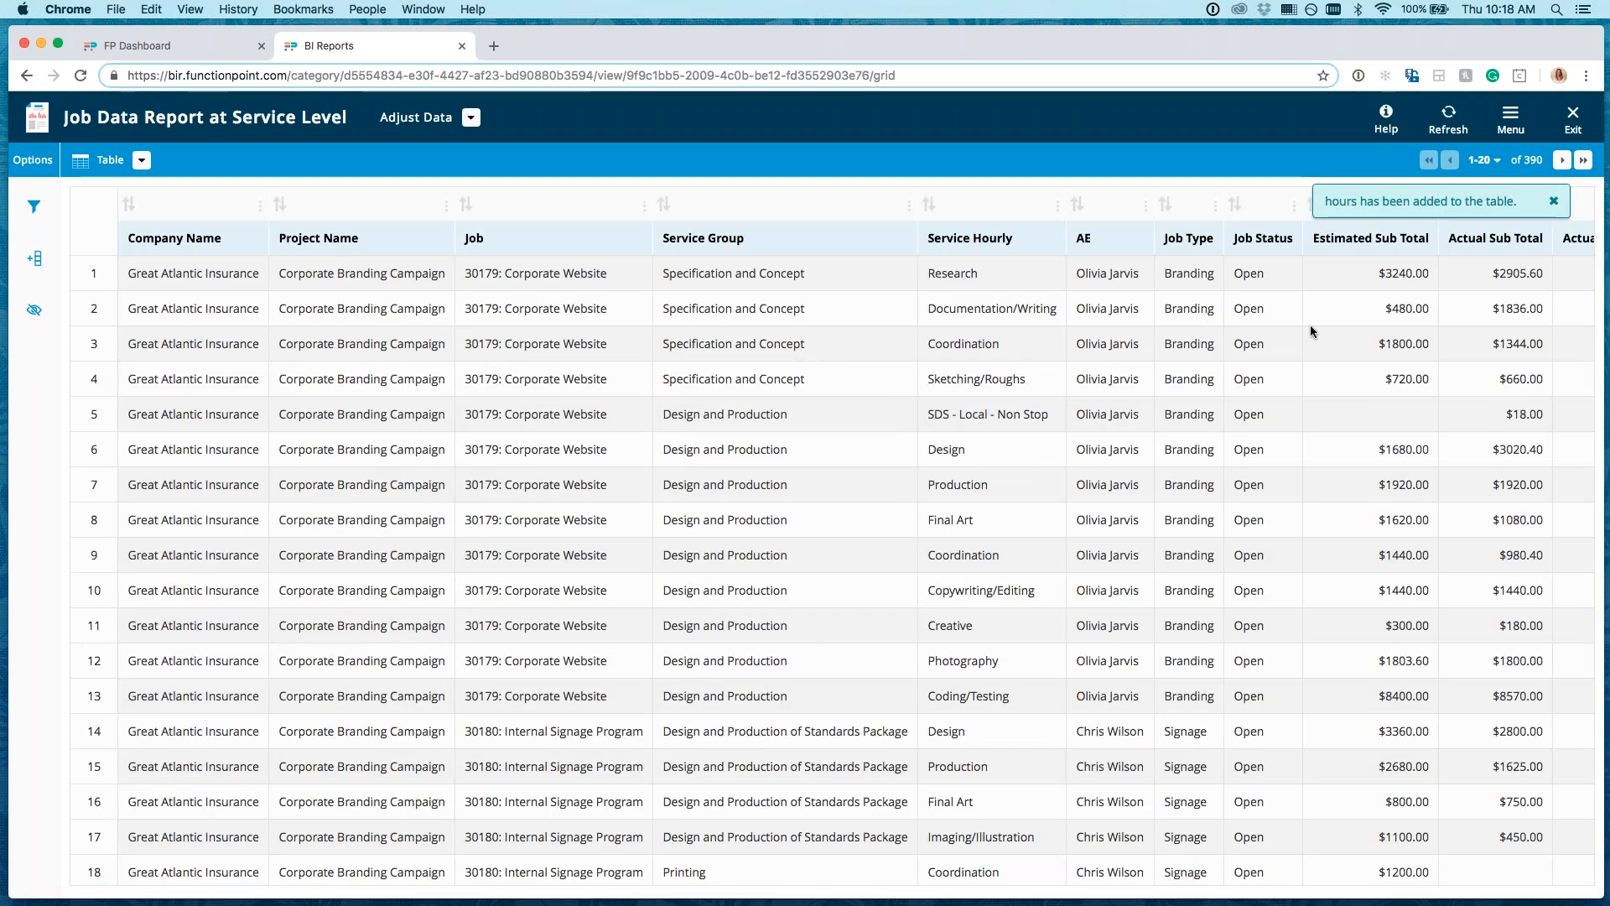
{"action": "scroll", "coordinate": [1310, 324], "scroll_direction": "right", "scroll_amount": 5}
{"action": "scroll", "coordinate": [1310, 325], "scroll_direction": "right", "scroll_amount": 2}
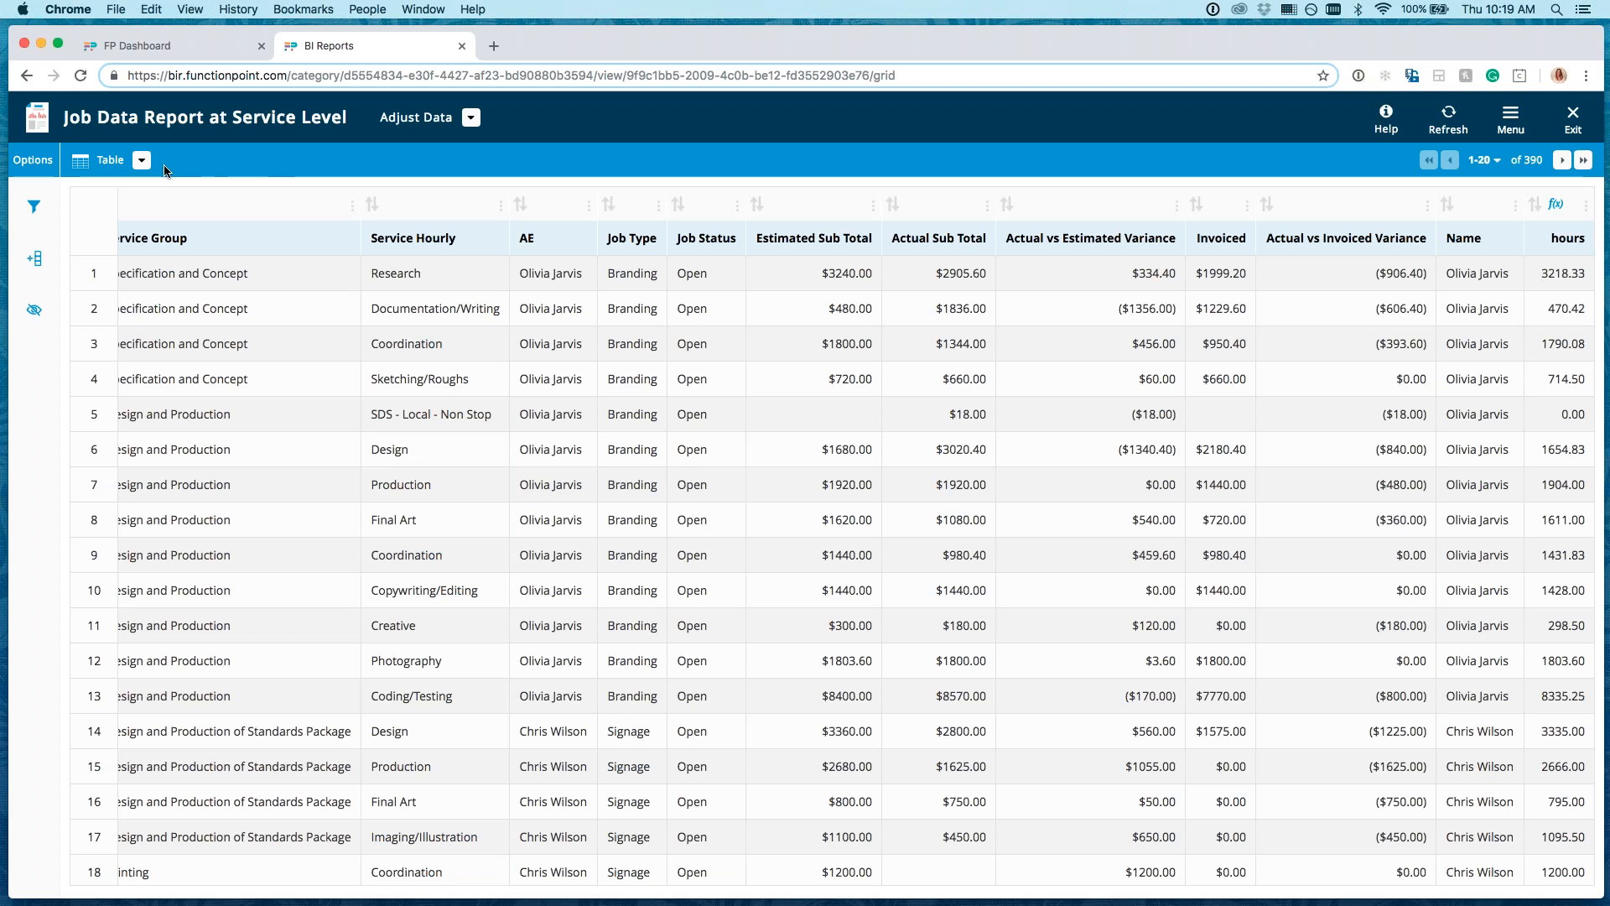
Step: Switch the report from a table to a pivot grid and add Company Name to its rows
{"action": "left_click", "coordinate": [141, 160]}
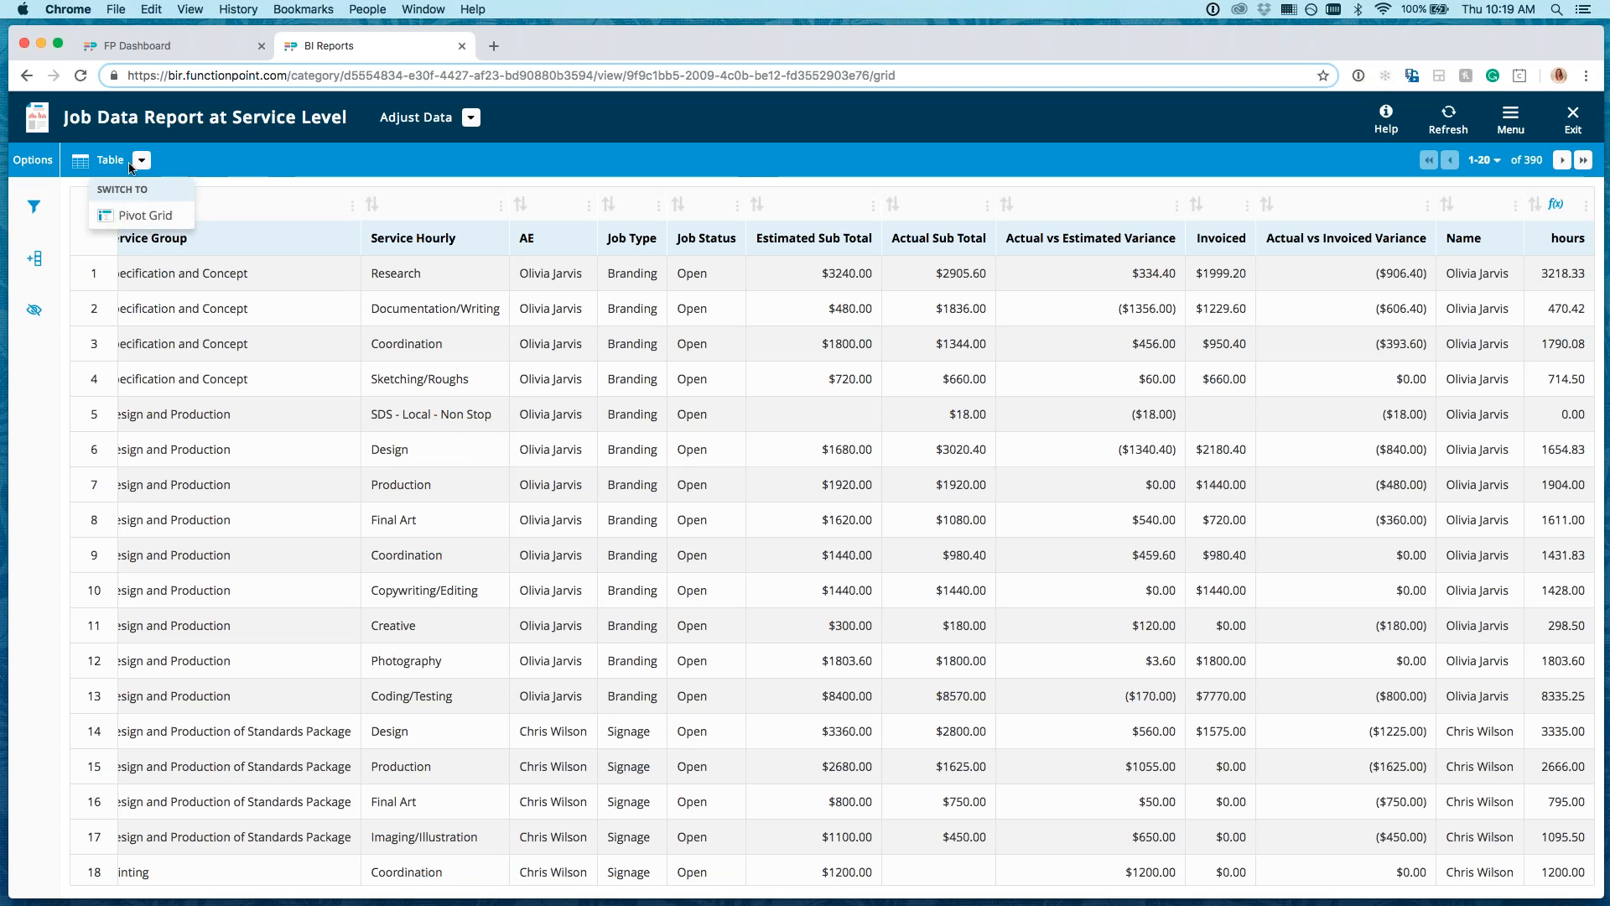
{"action": "left_click", "coordinate": [134, 215]}
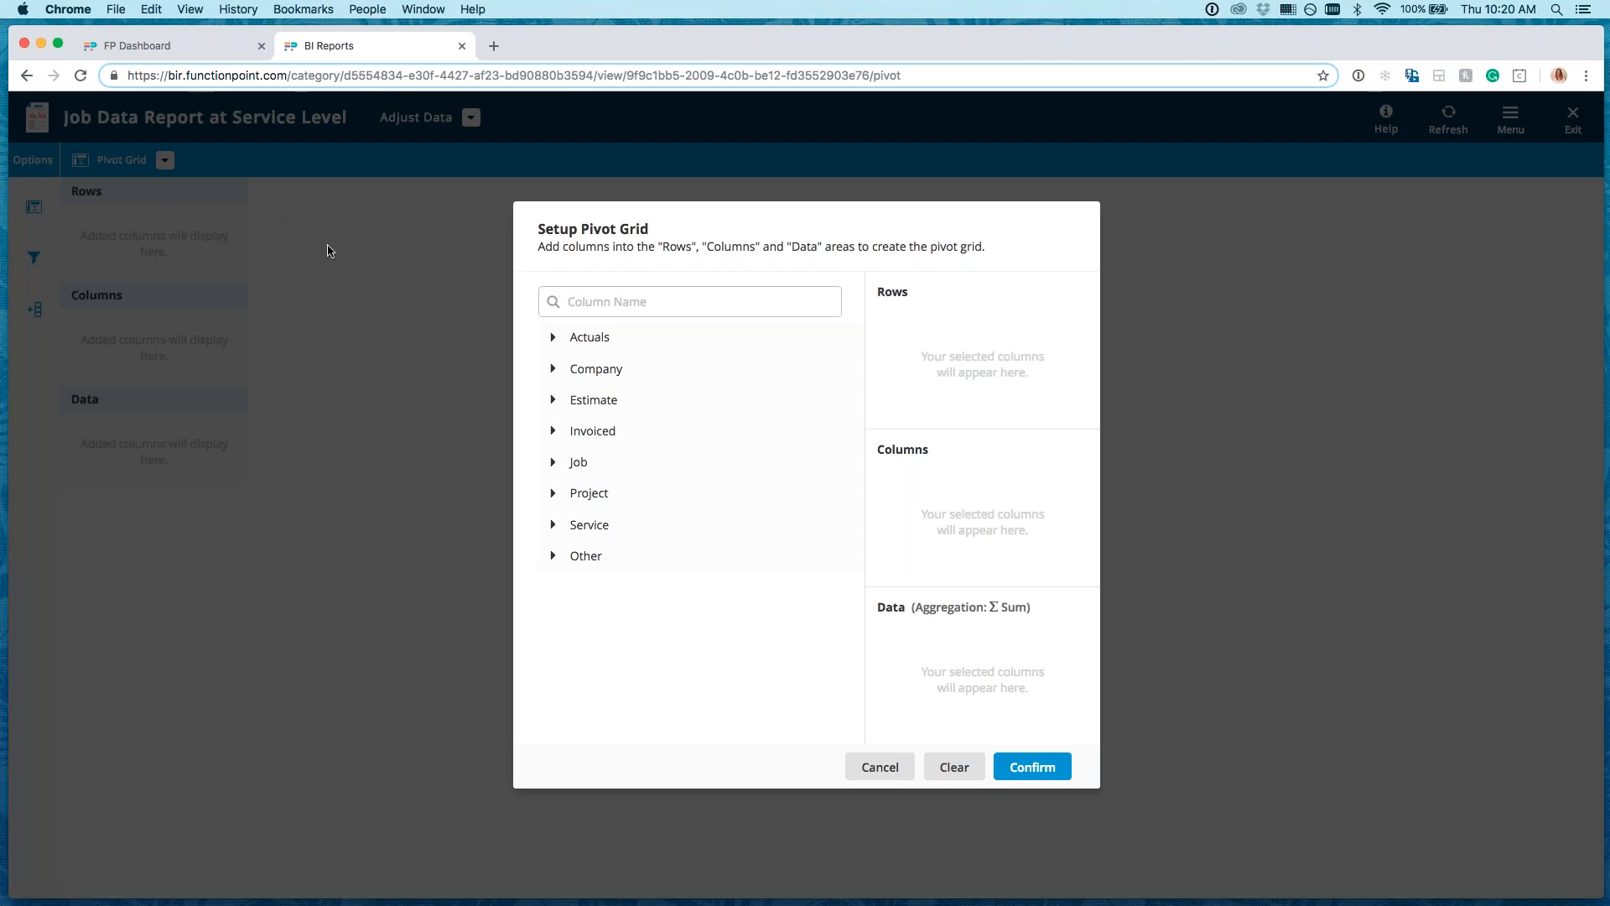
{"action": "left_click", "coordinate": [603, 299]}
{"action": "type", "text": "company"}
{"action": "left_click", "coordinate": [578, 371]}
{"action": "left_click", "coordinate": [578, 370]}
{"action": "left_click", "coordinate": [604, 390]}
Step: Search for job and service in turn, and add Job and Service Hourly to the pivot grid's rows
{"action": "double_click", "coordinate": [602, 304]}
{"action": "type", "text": "job"}
{"action": "left_click", "coordinate": [577, 370]}
{"action": "left_click", "coordinate": [585, 406]}
{"action": "double_click", "coordinate": [583, 303]}
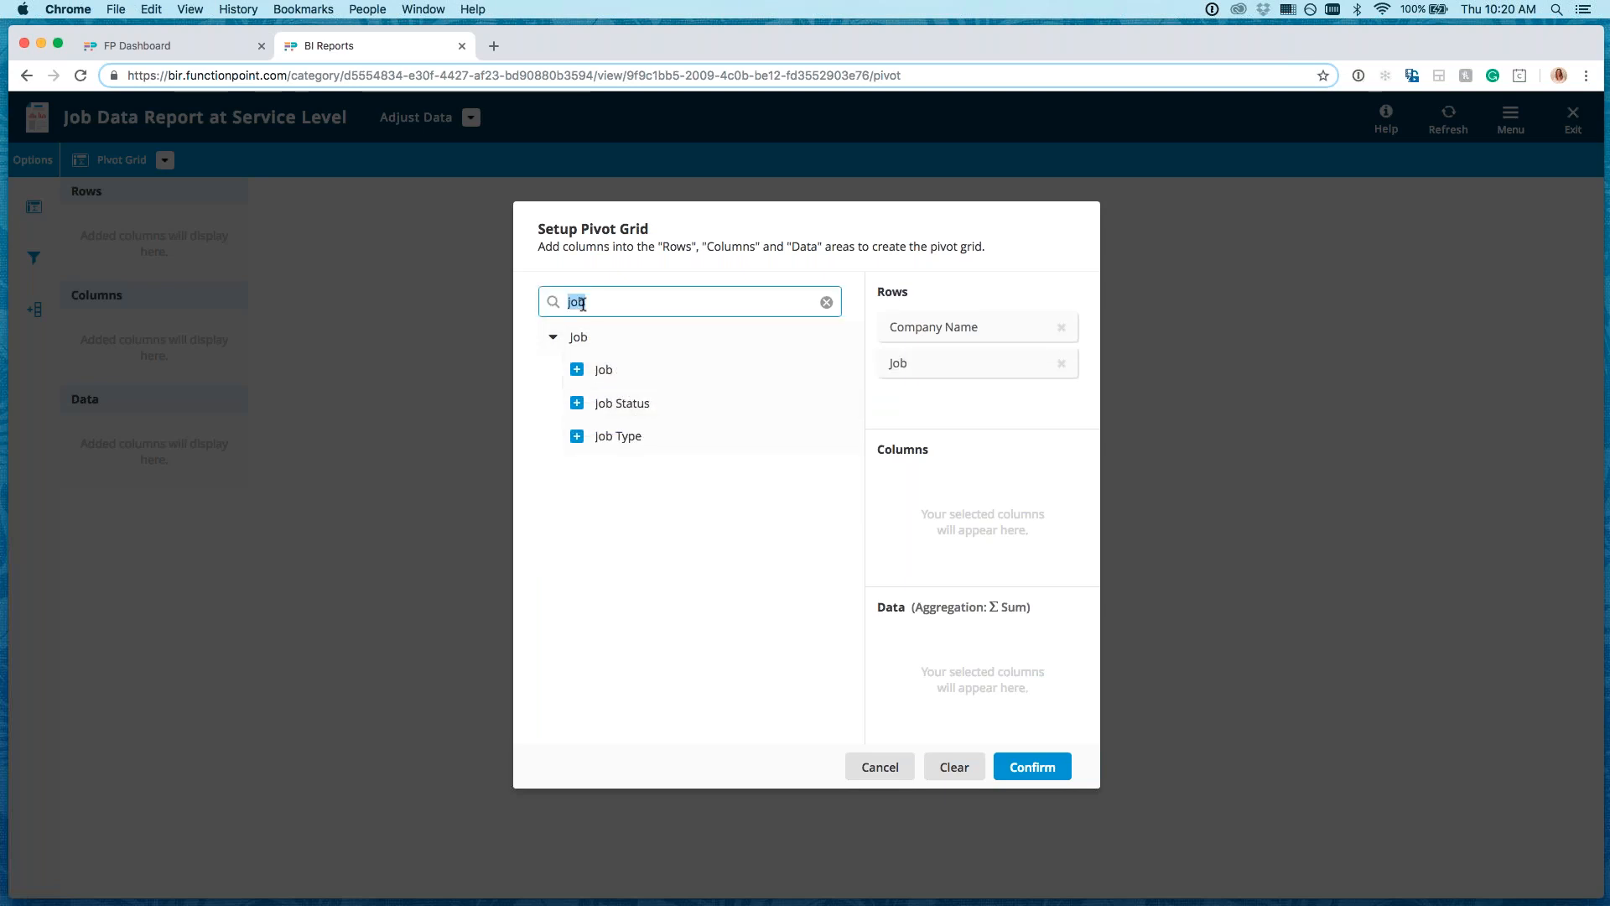
{"action": "type", "text": "service"}
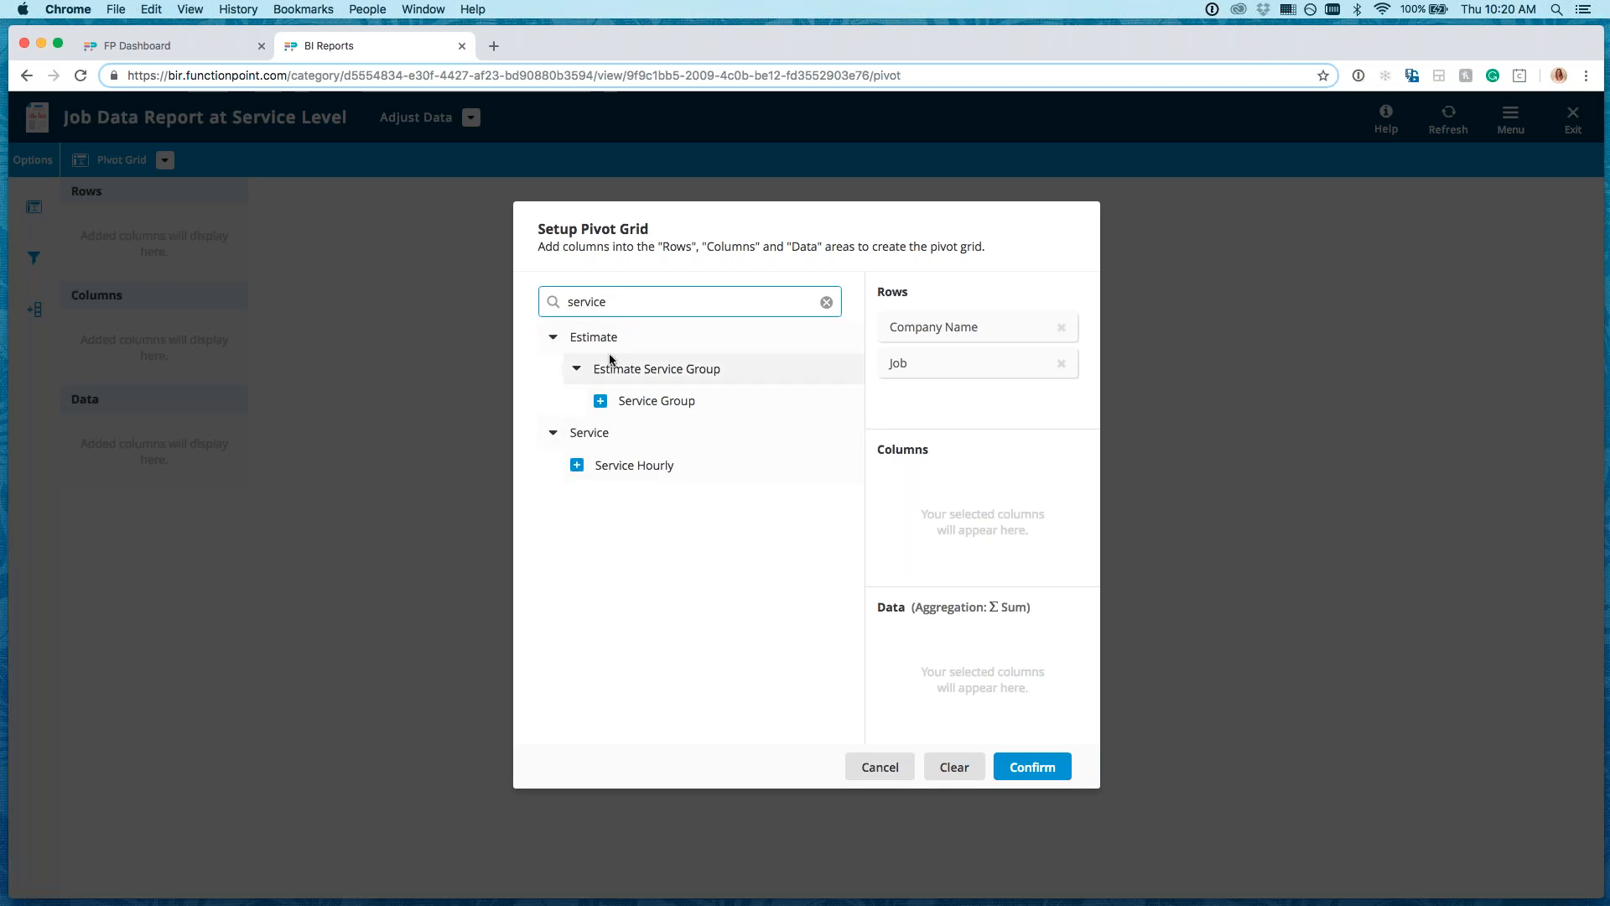
{"action": "left_click", "coordinate": [576, 466]}
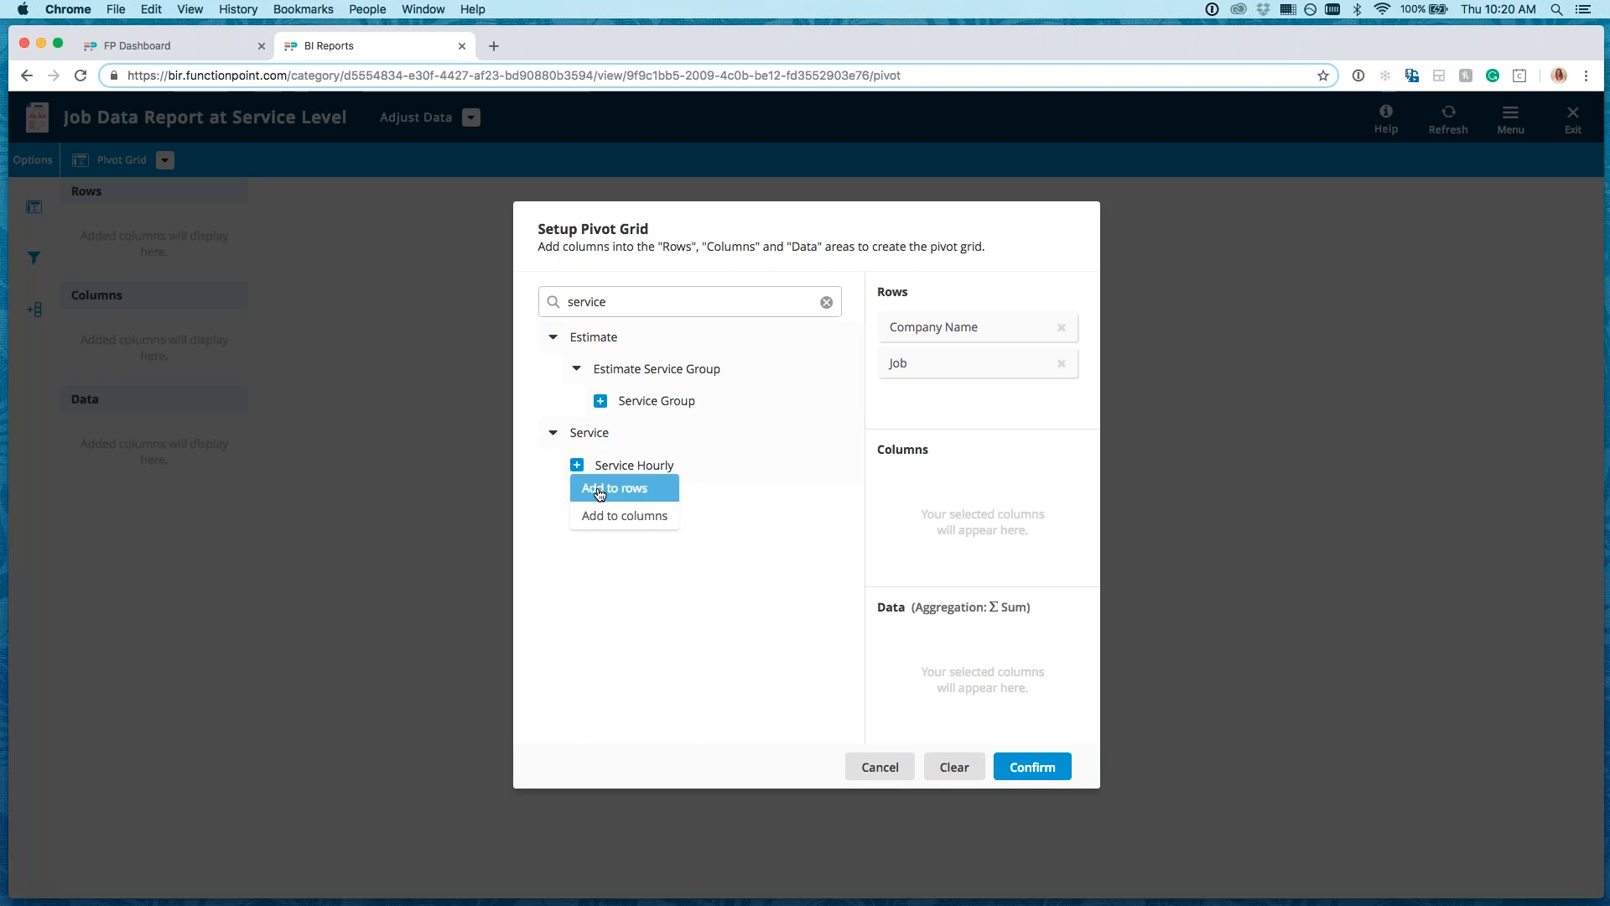
{"action": "left_click", "coordinate": [600, 491]}
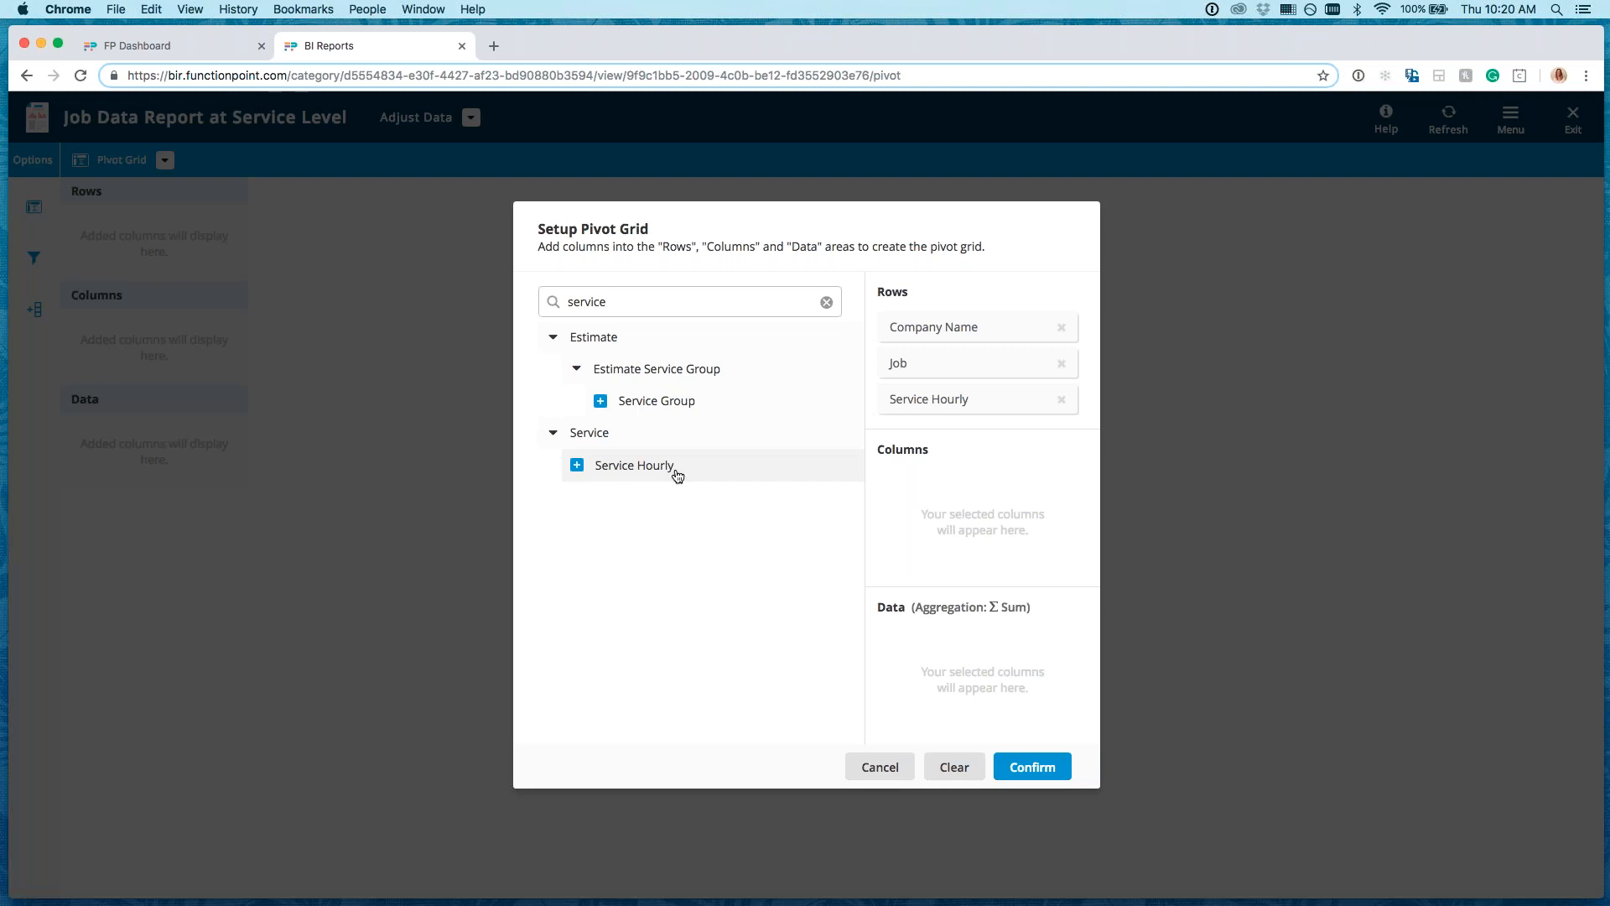
Step: Search for date and add Delivery Date to the pivot grid's columns
{"action": "double_click", "coordinate": [613, 307]}
{"action": "type", "text": "date"}
{"action": "left_click", "coordinate": [578, 369]}
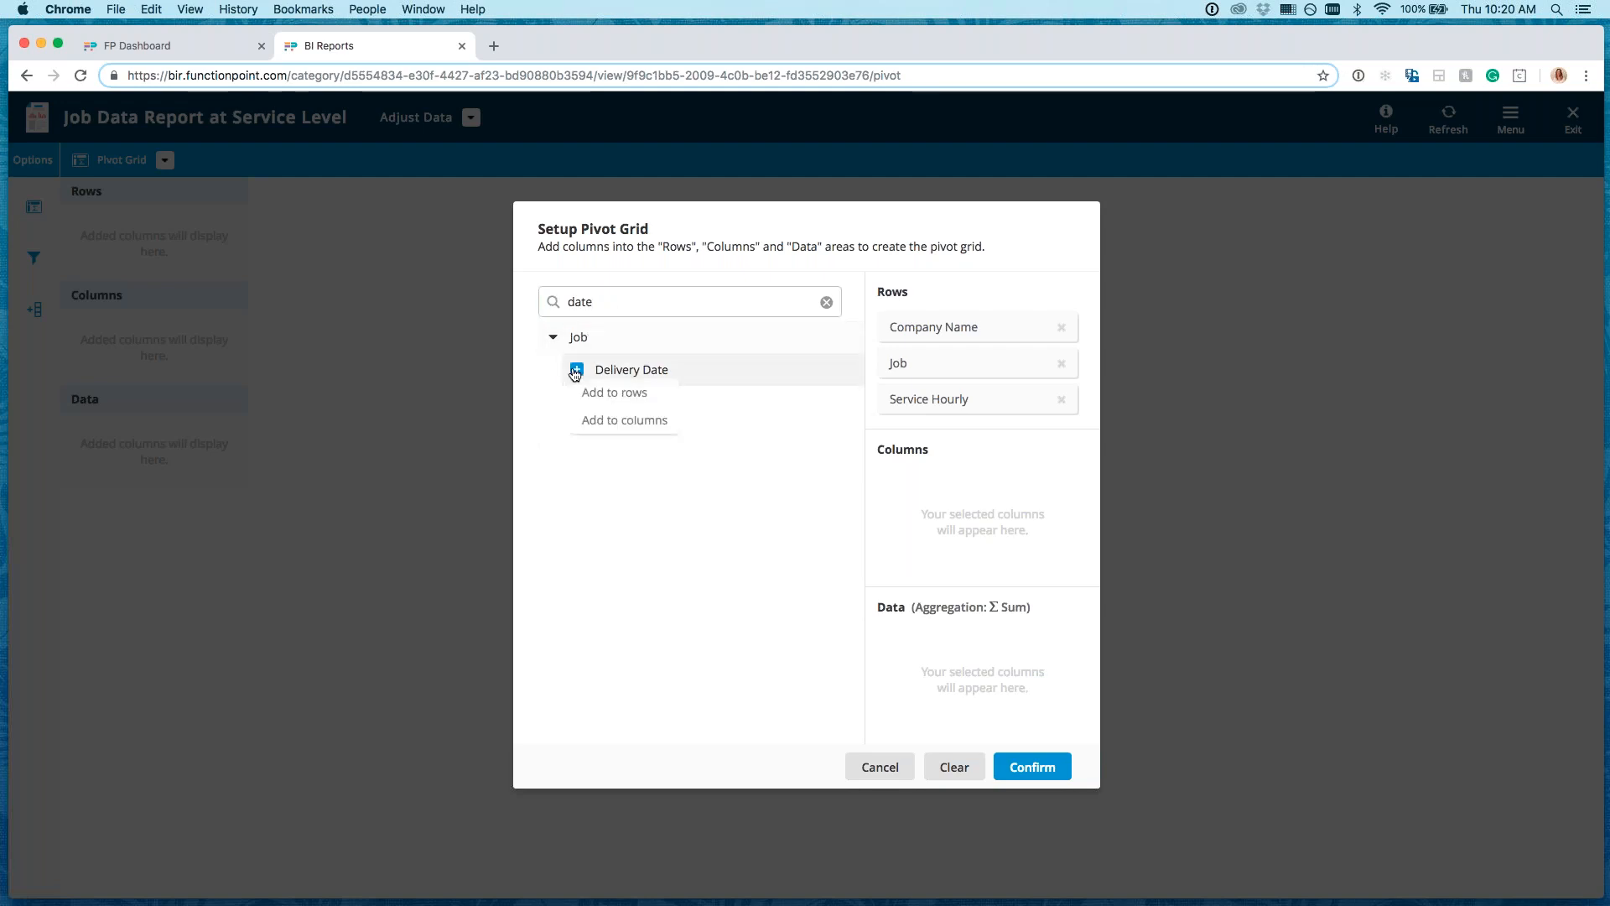
{"action": "left_click", "coordinate": [592, 420]}
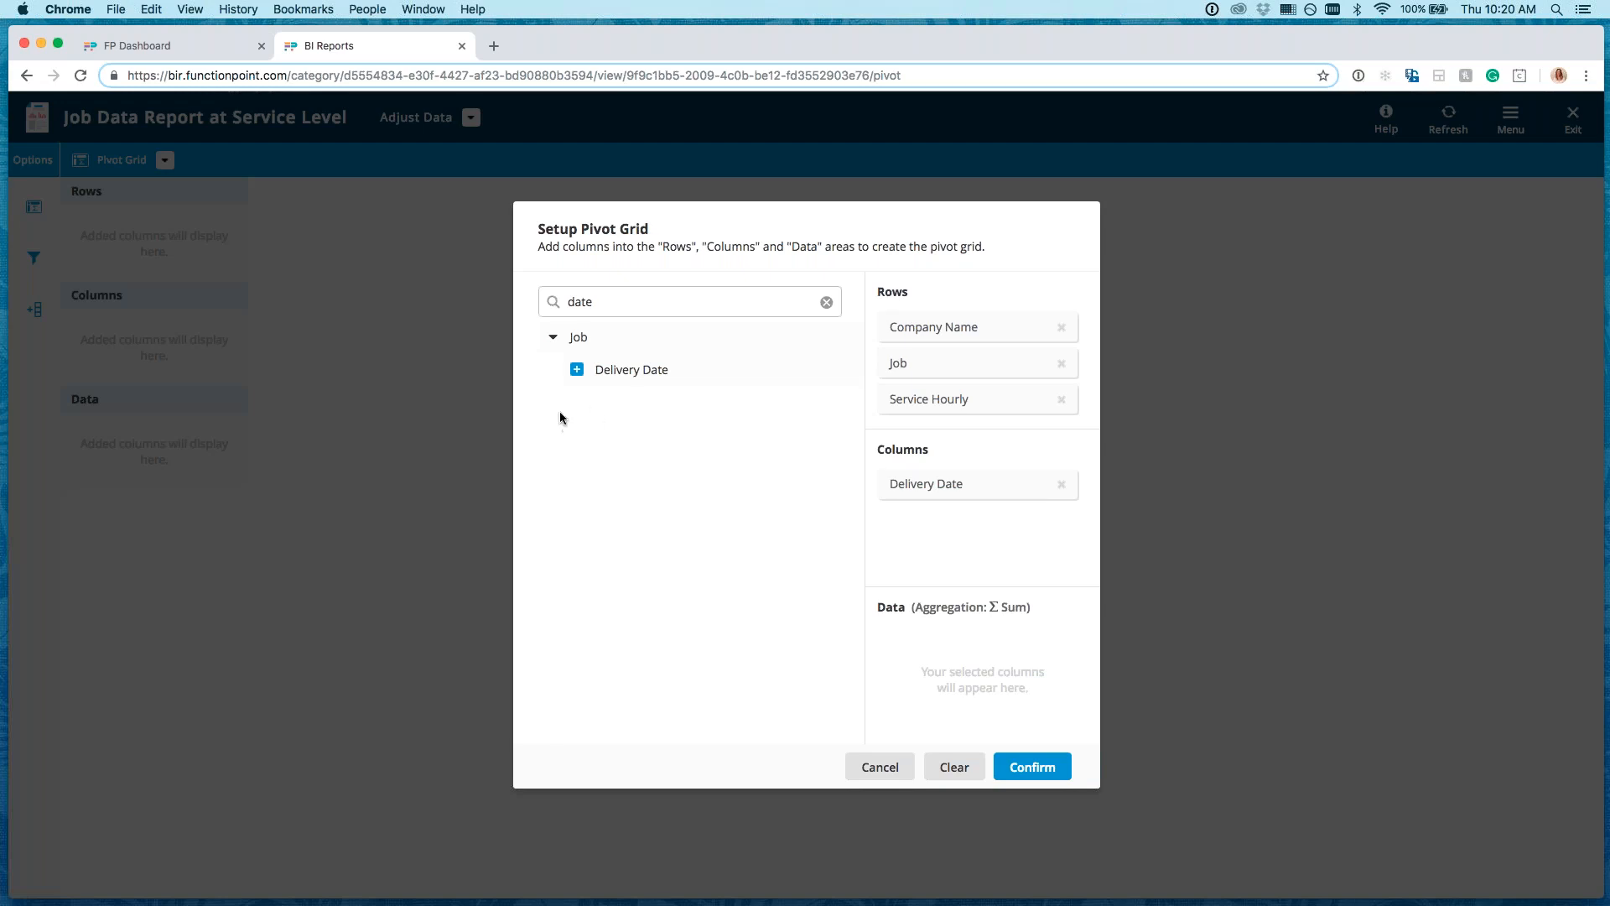
Step: Search for estimated and actual in turn, and add Estimated Sub Total and Actual Sub Total to the pivot grid's data
{"action": "left_click", "coordinate": [553, 338]}
{"action": "double_click", "coordinate": [590, 302]}
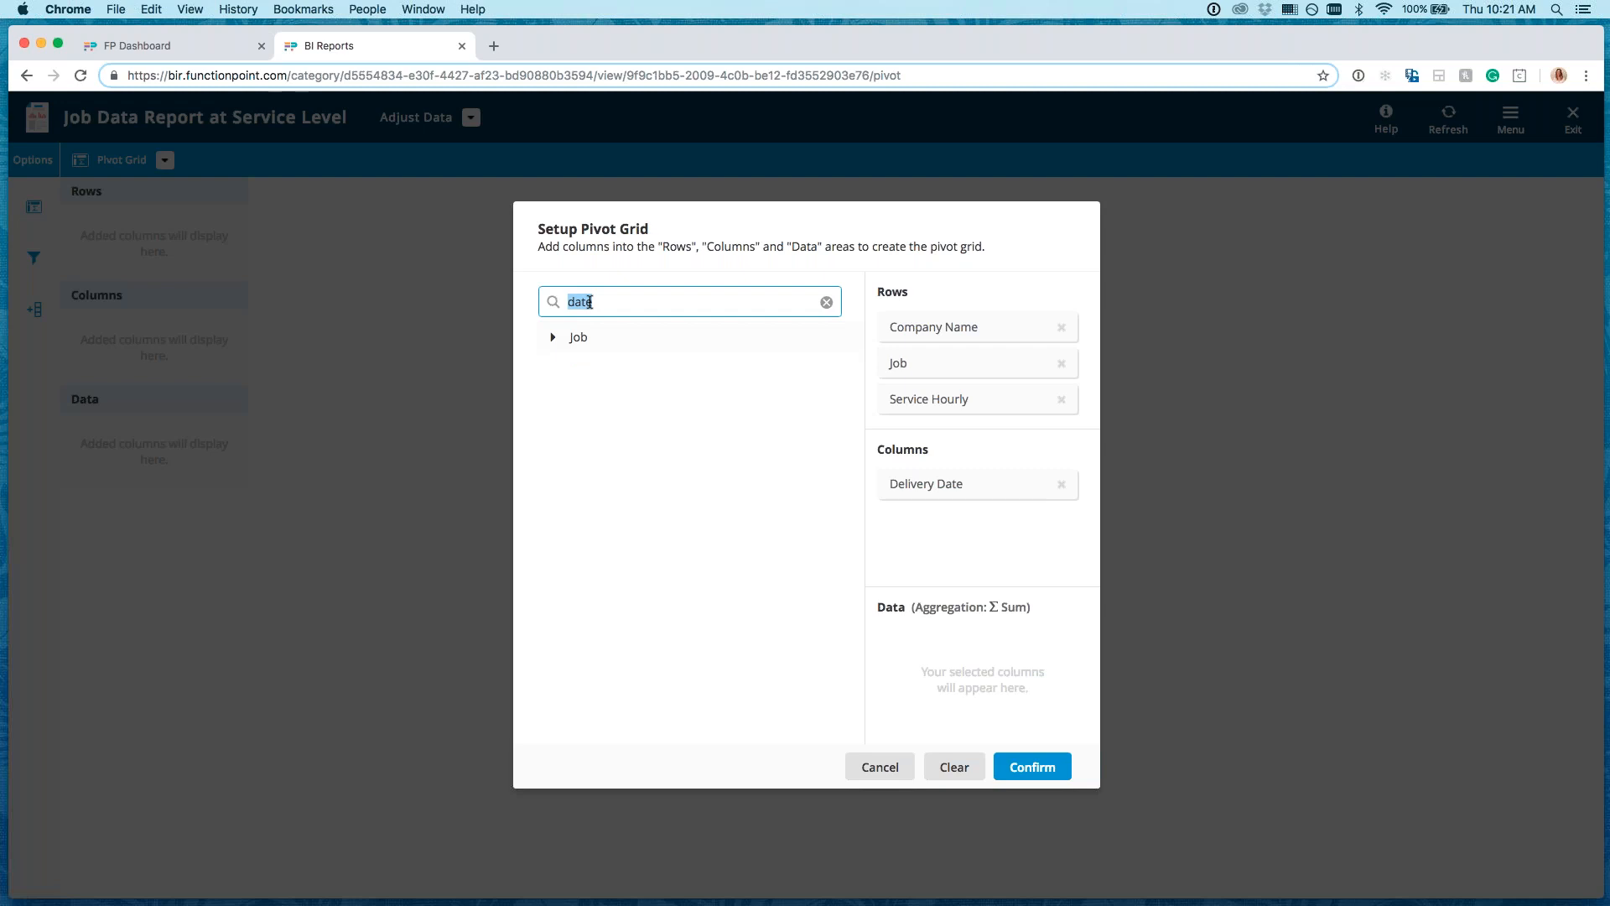
{"action": "key", "text": "BackSpace"}
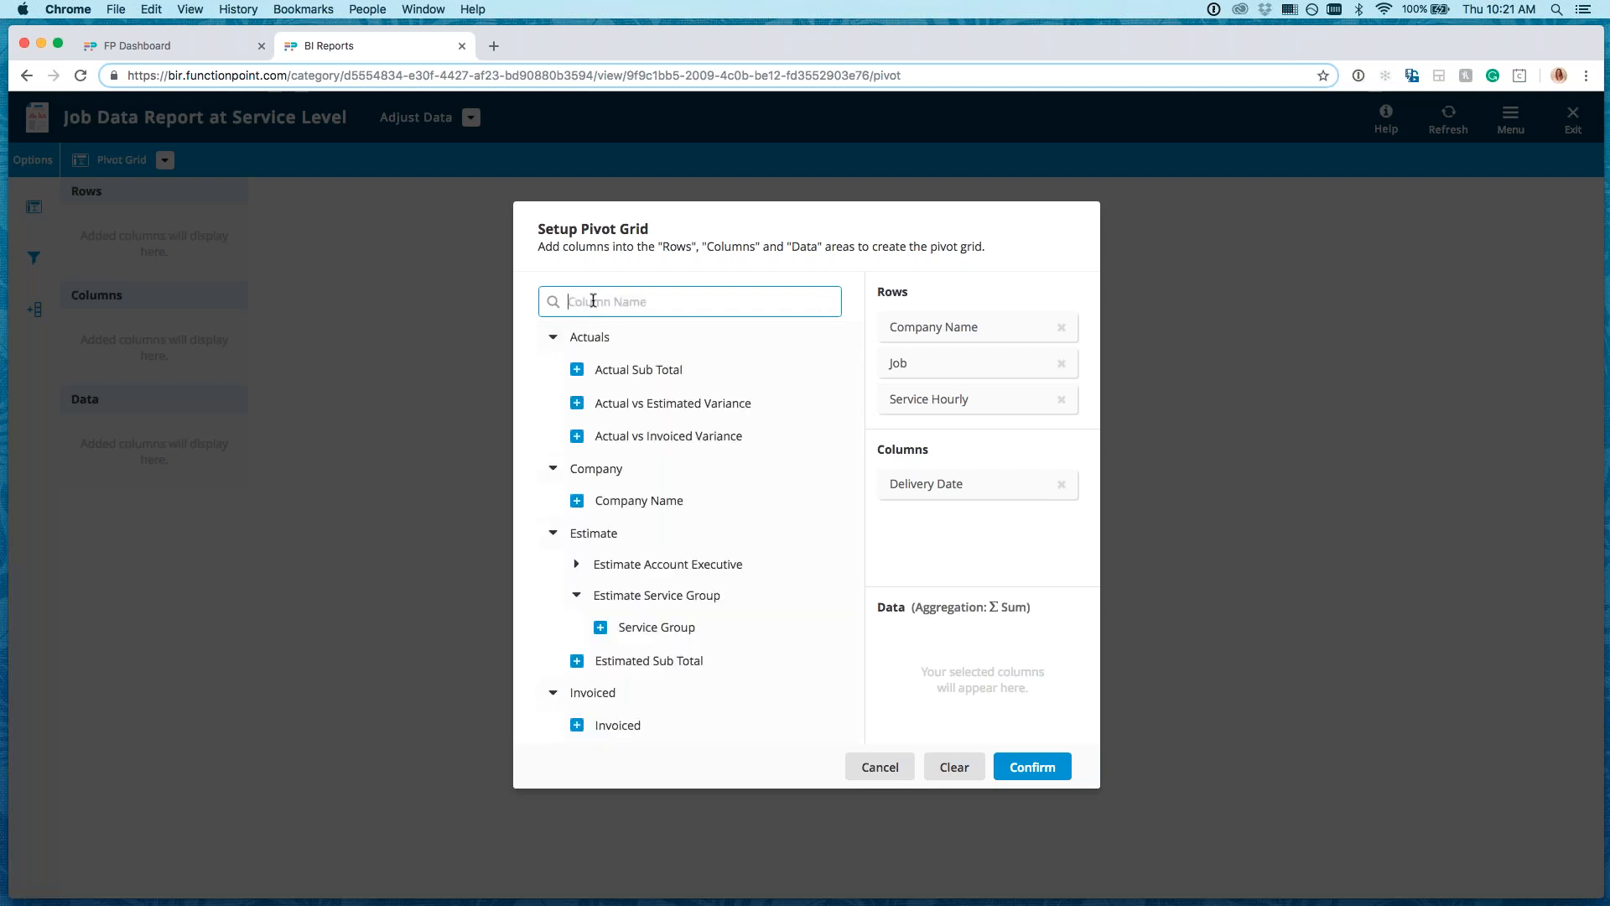
{"action": "type", "text": "estimated"}
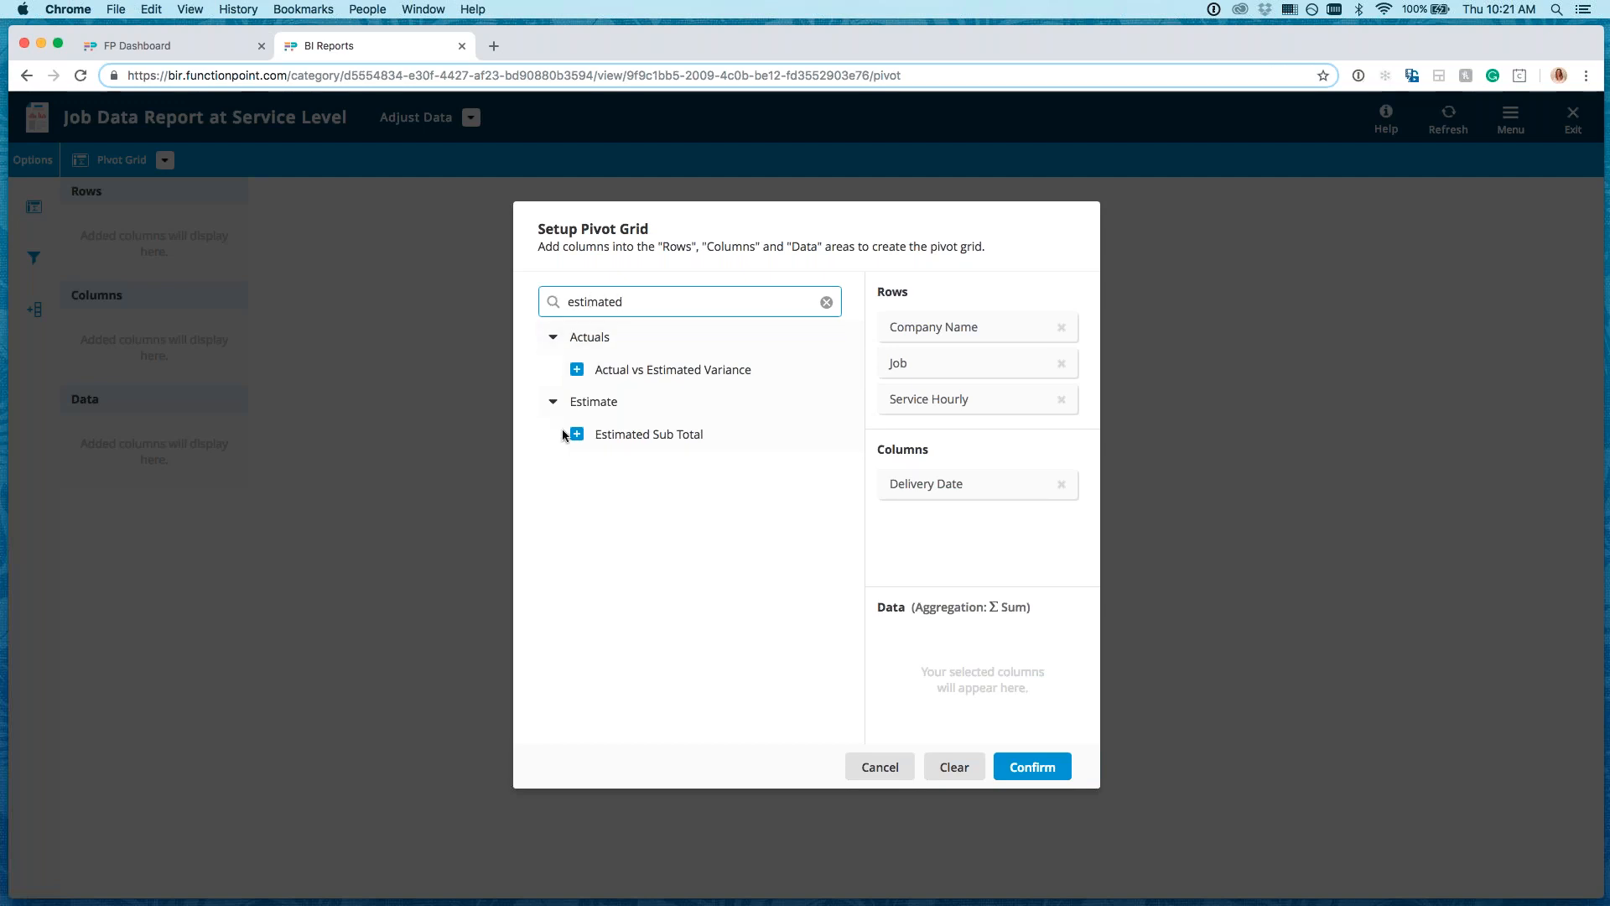
{"action": "left_click", "coordinate": [577, 434]}
{"action": "double_click", "coordinate": [609, 304]}
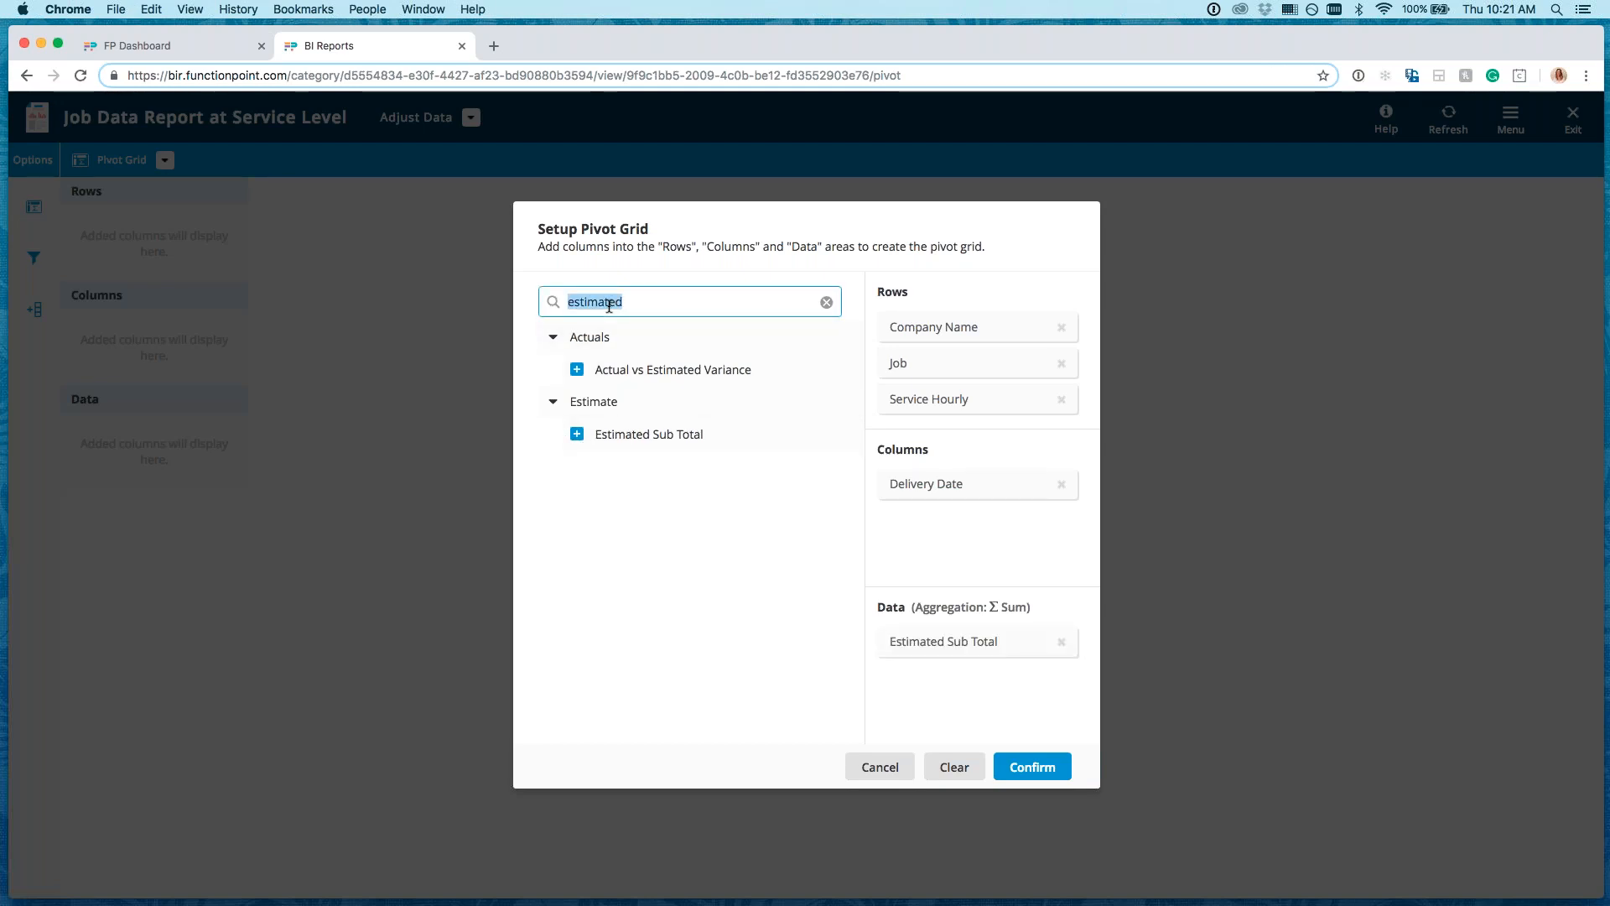
{"action": "type", "text": "actual"}
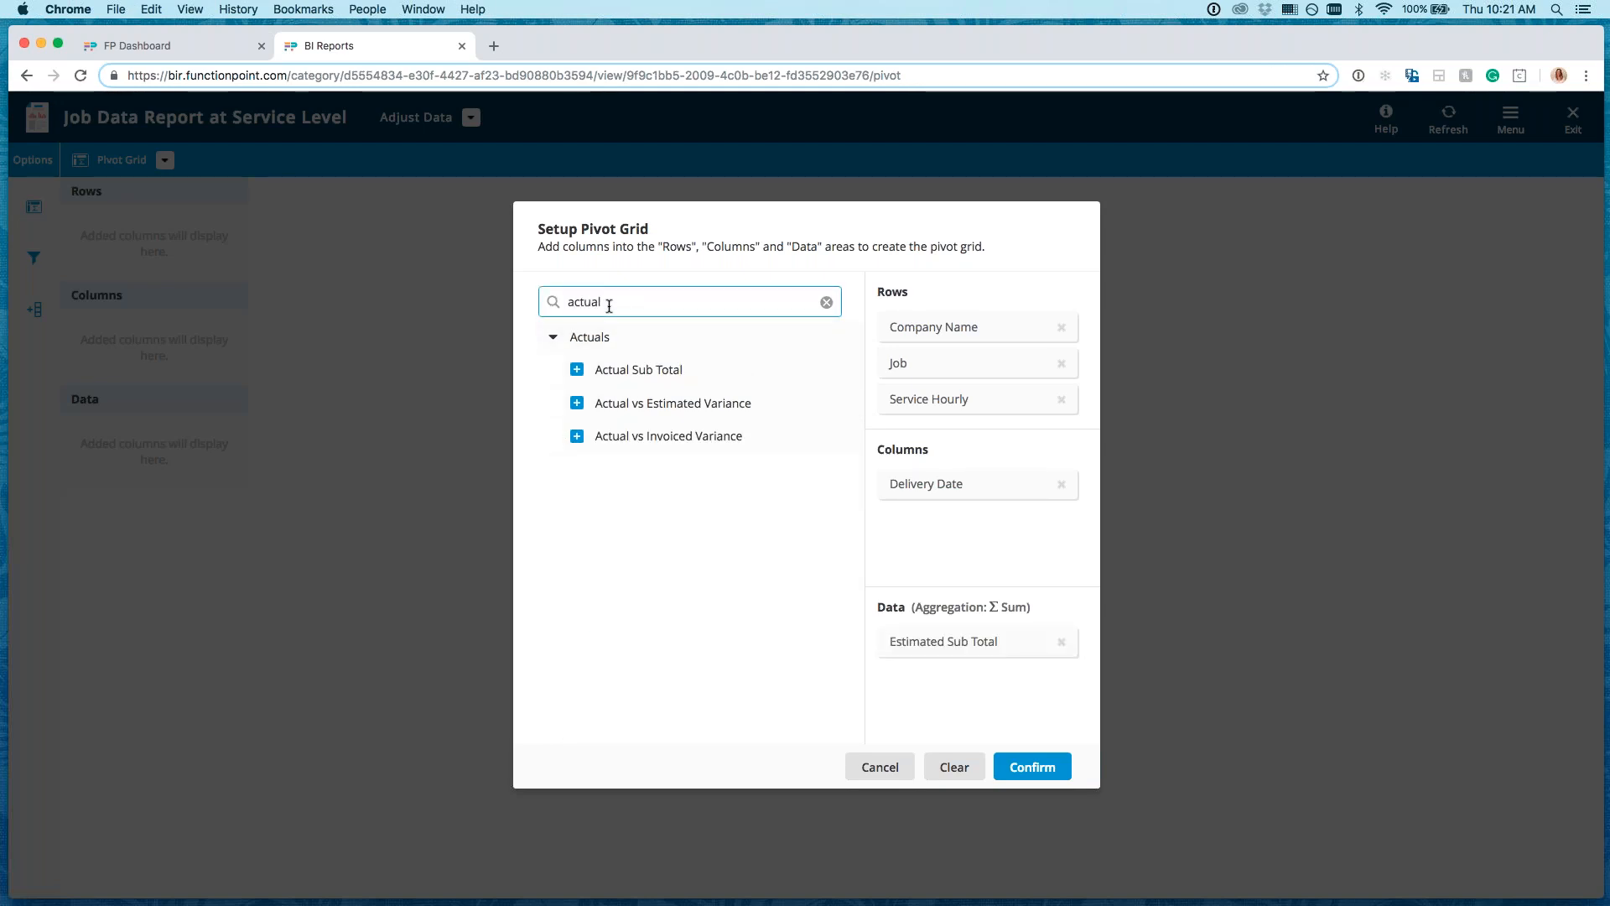
{"action": "left_click", "coordinate": [577, 369]}
Step: Search for invoice, add Invoiced to the pivot grid's data, and confirm the pivot grid setup
{"action": "double_click", "coordinate": [618, 304]}
{"action": "type", "text": "invoice"}
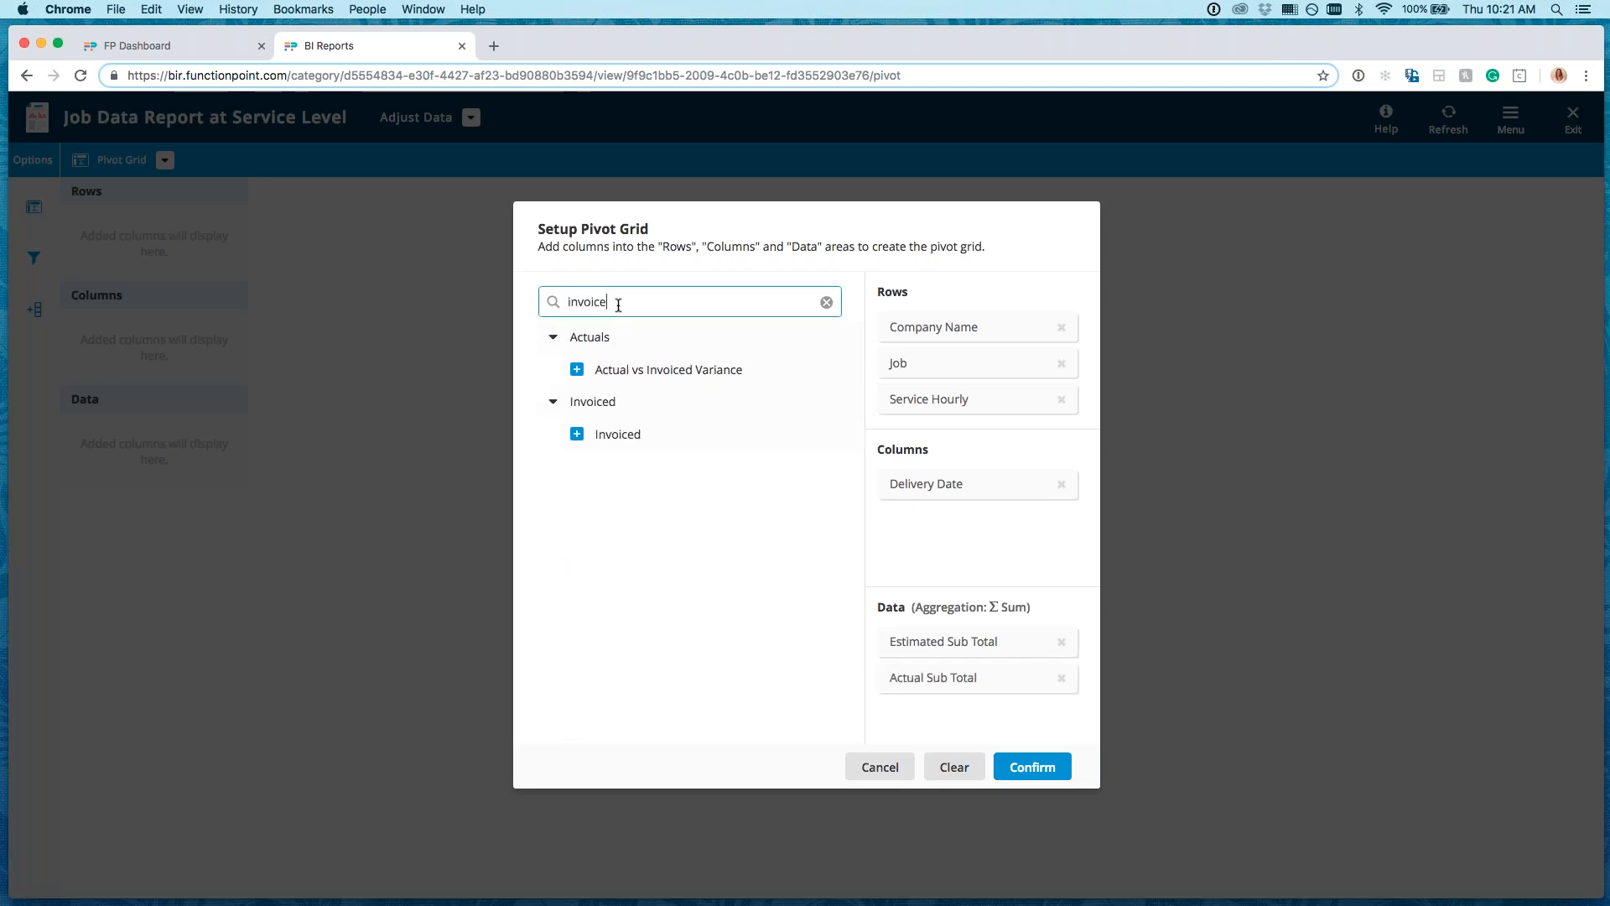
{"action": "left_click", "coordinate": [577, 434]}
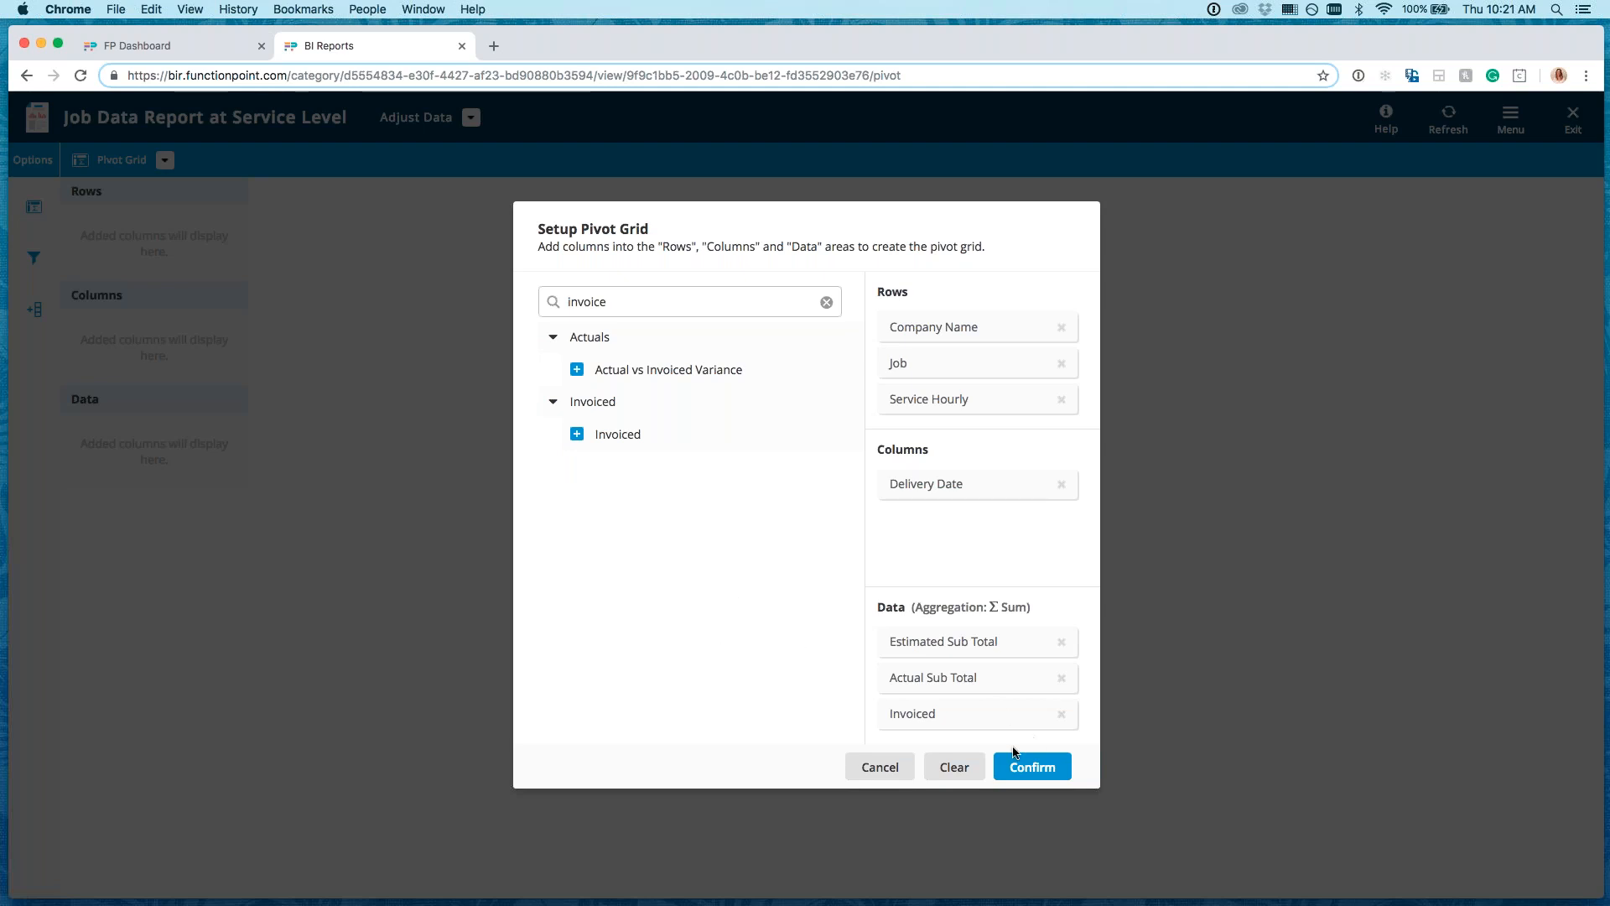
{"action": "left_click", "coordinate": [1032, 766]}
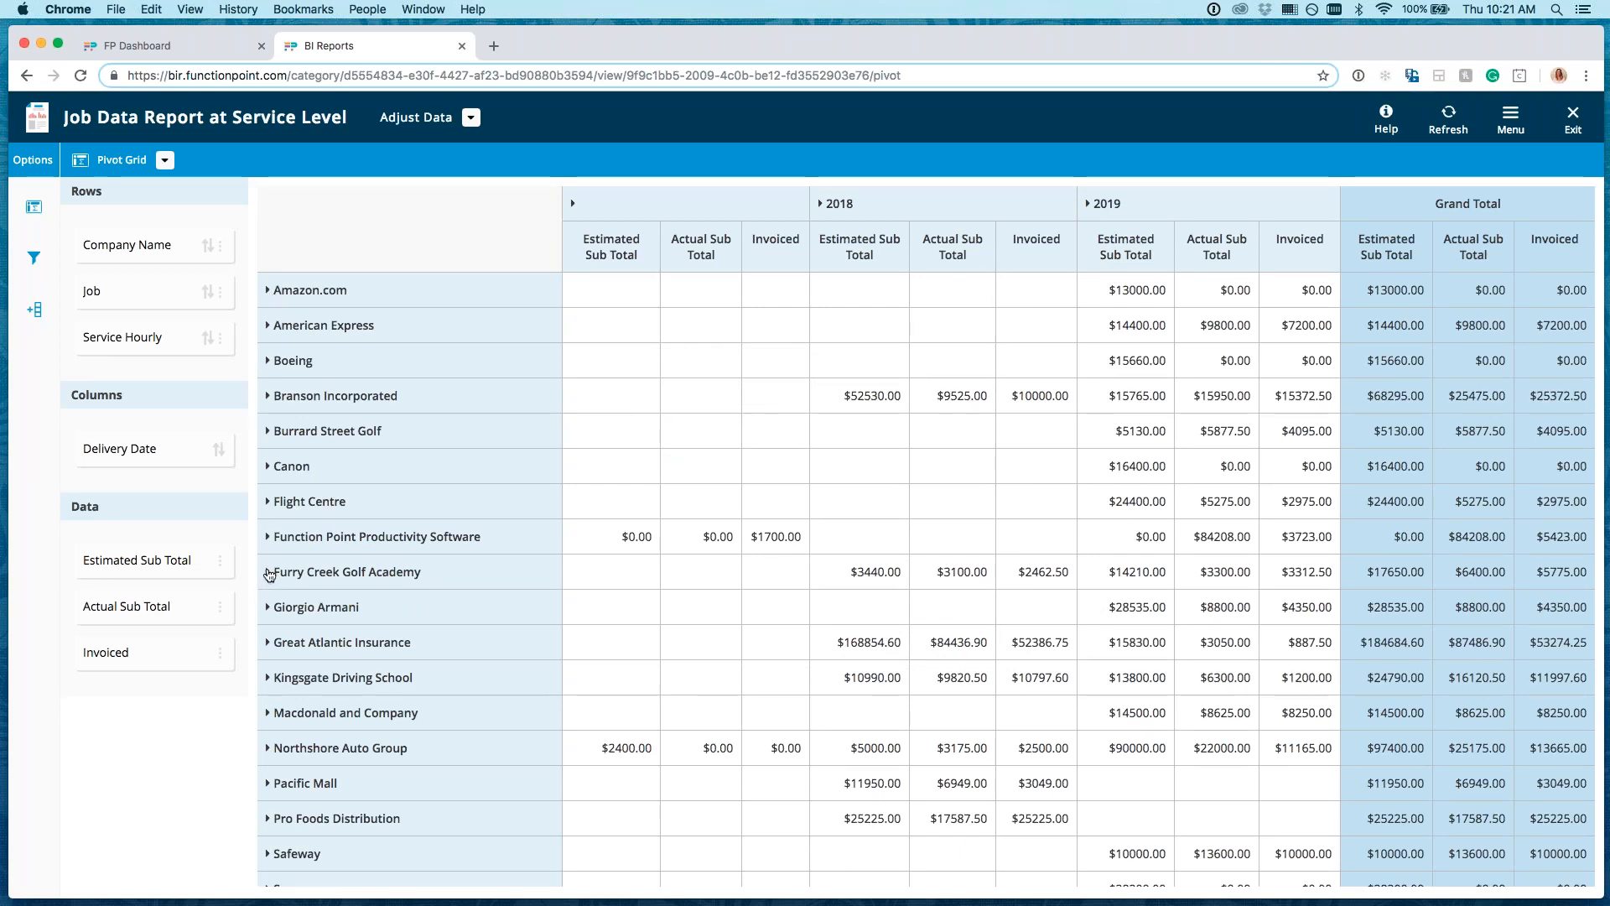
Step: Expand Furry Creek Golf Academy and its job 30264: Pro Shop Brochure to examine the estimated, actual and invoiced amounts per service
{"action": "left_click", "coordinate": [268, 572]}
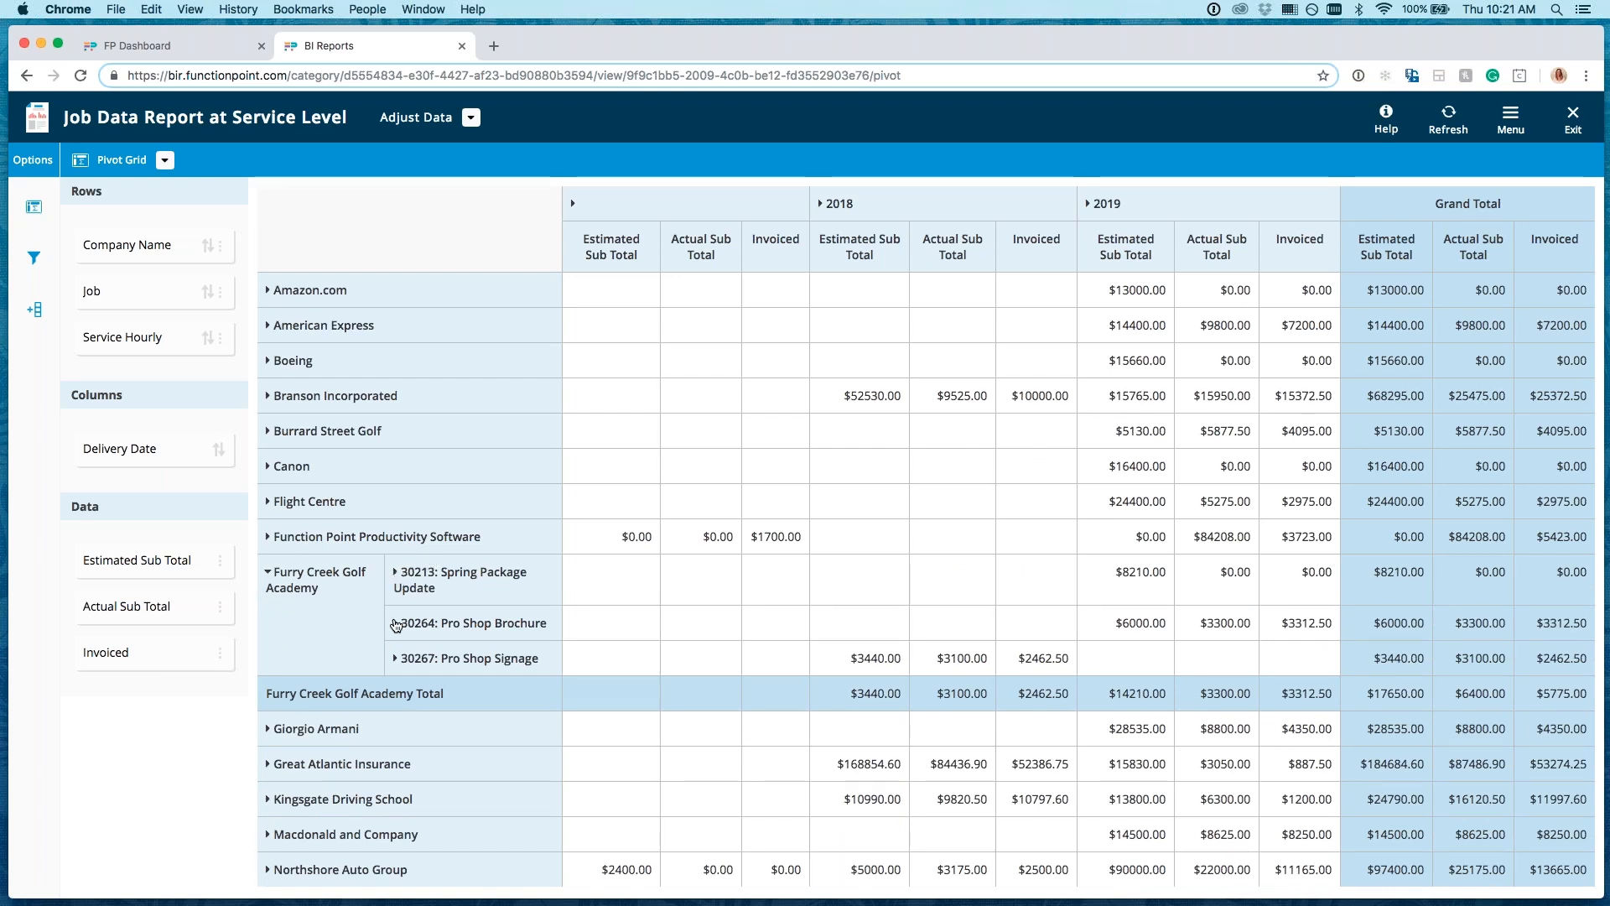
{"action": "left_click", "coordinate": [396, 623]}
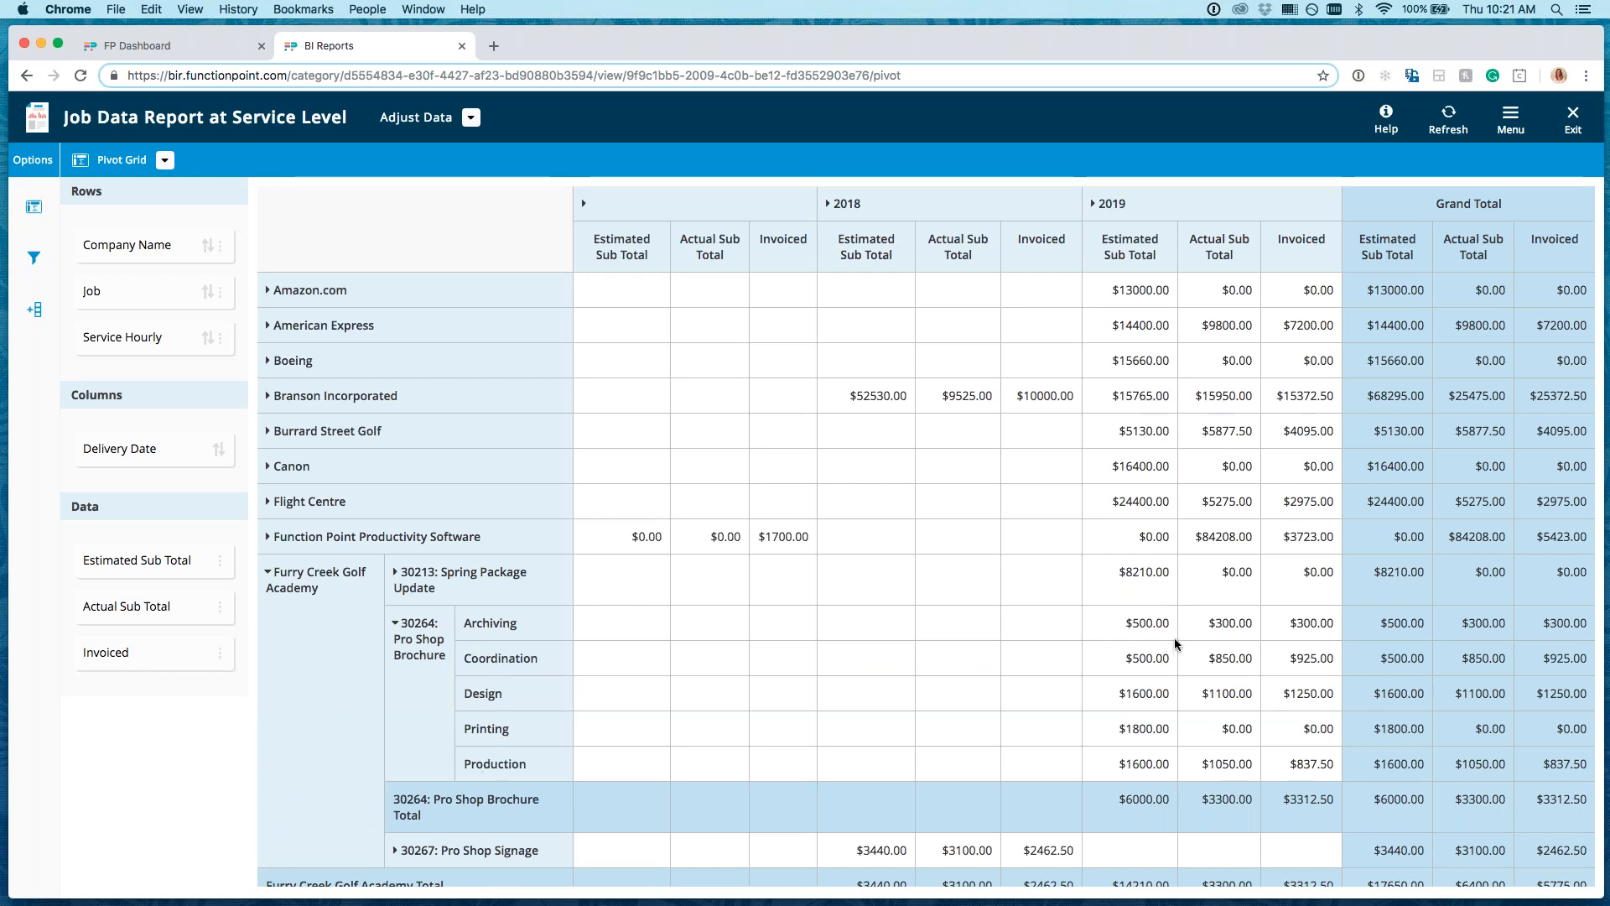
{"action": "left_click_drag", "start_coordinate": [1125, 622], "coordinate": [1302, 625]}
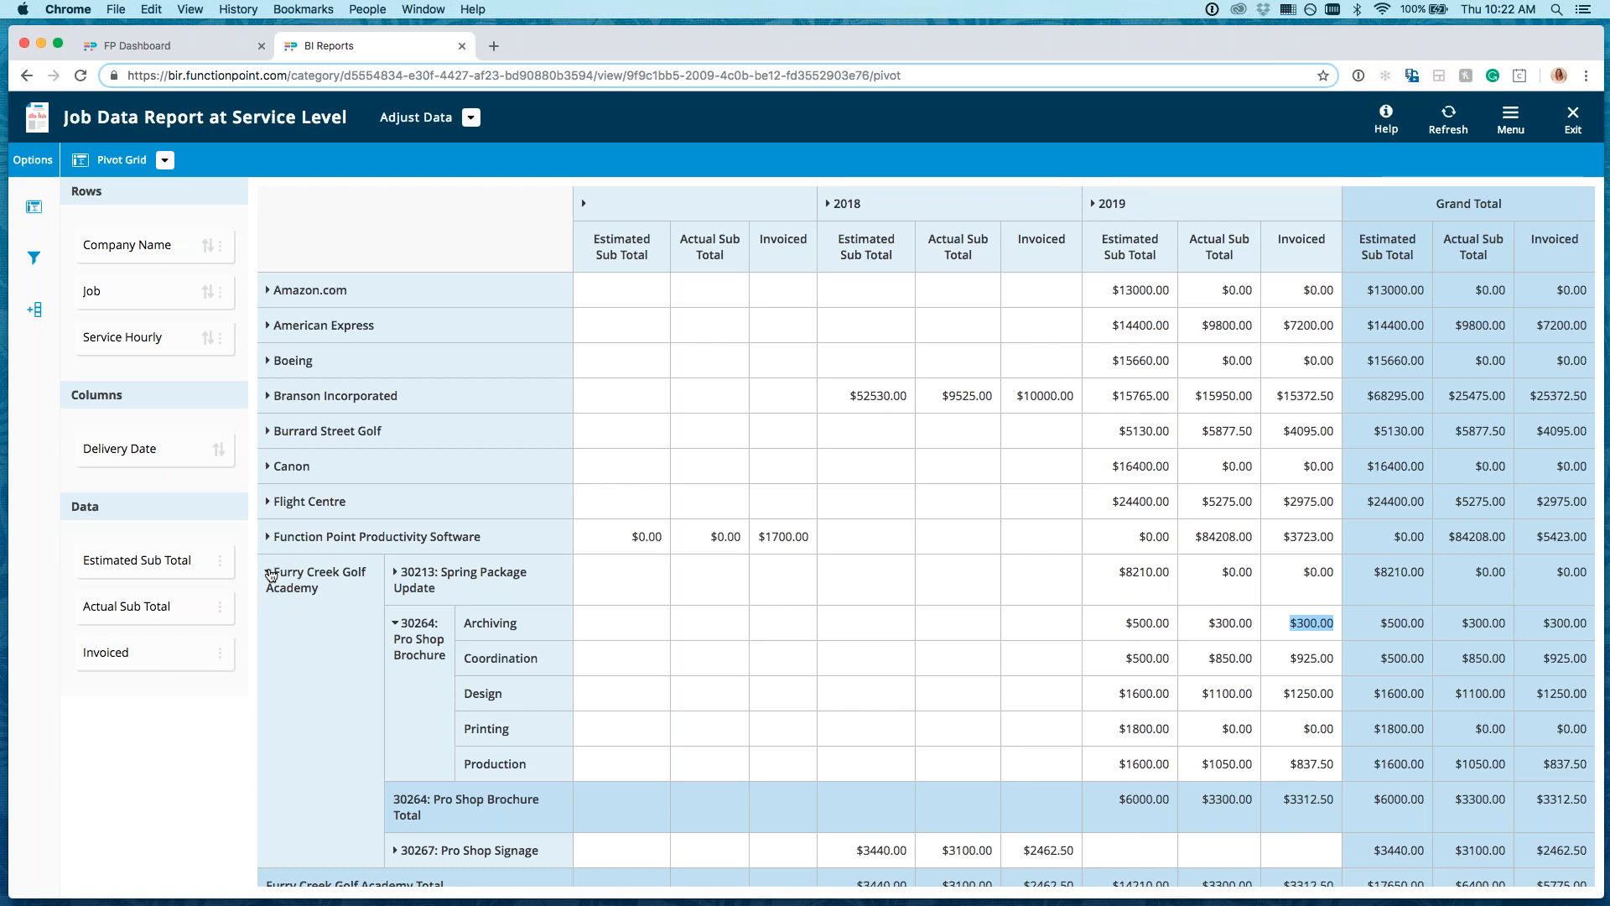
Step: Expand 2019 into quarters and Q1 into months to examine the breakdown, and collapse Q1 again
{"action": "left_click", "coordinate": [1093, 205]}
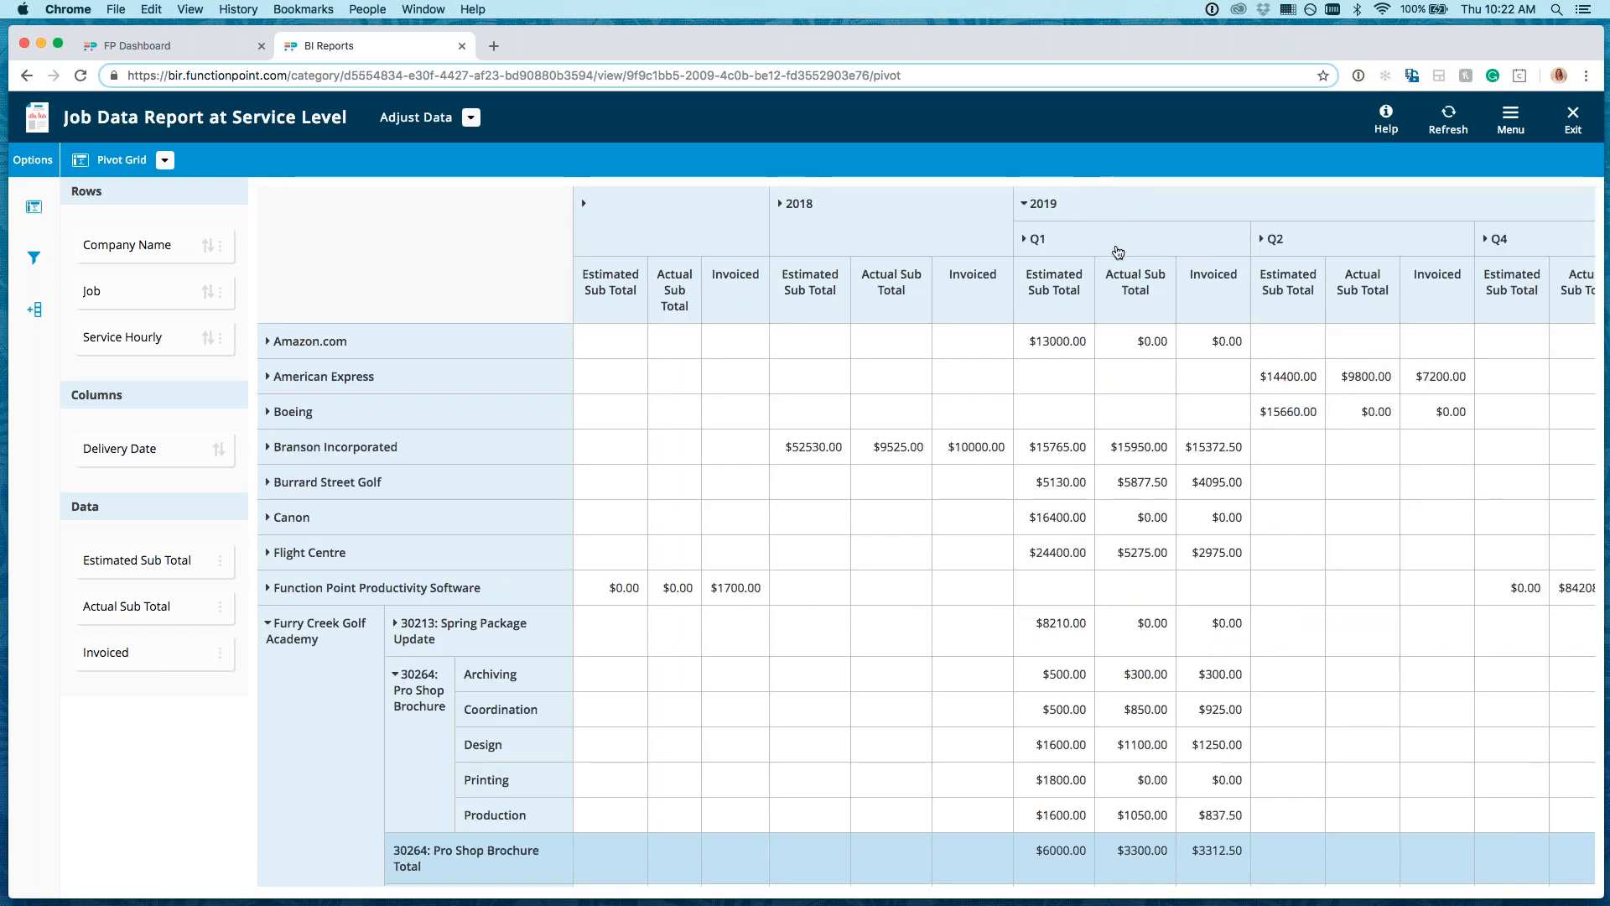
{"action": "left_click", "coordinate": [1025, 241]}
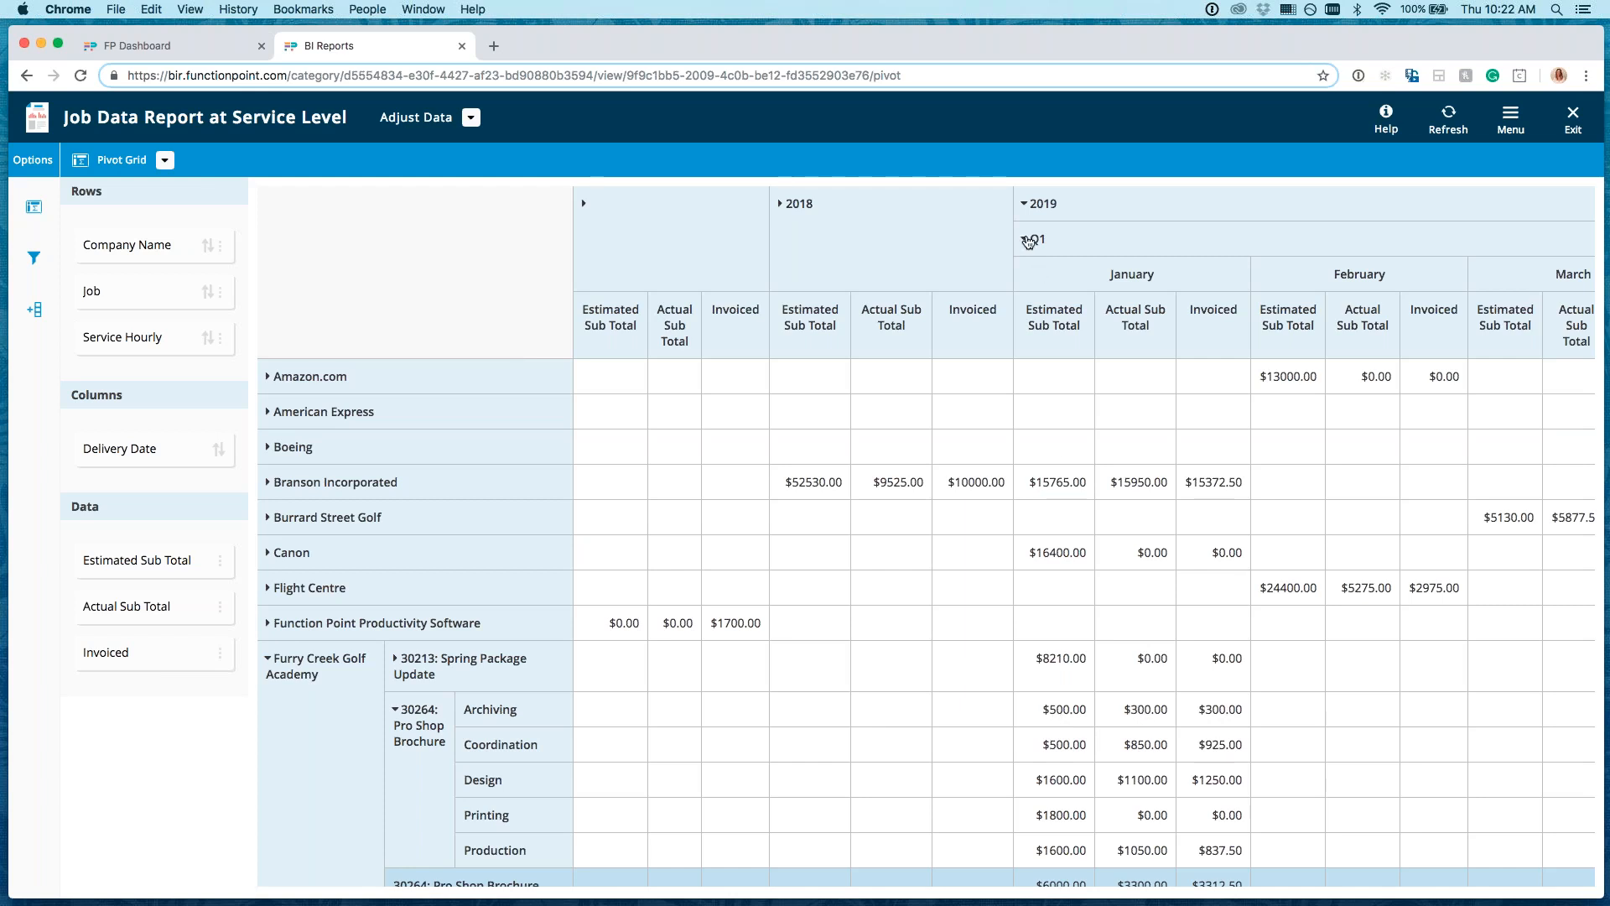
{"action": "left_click", "coordinate": [1026, 240]}
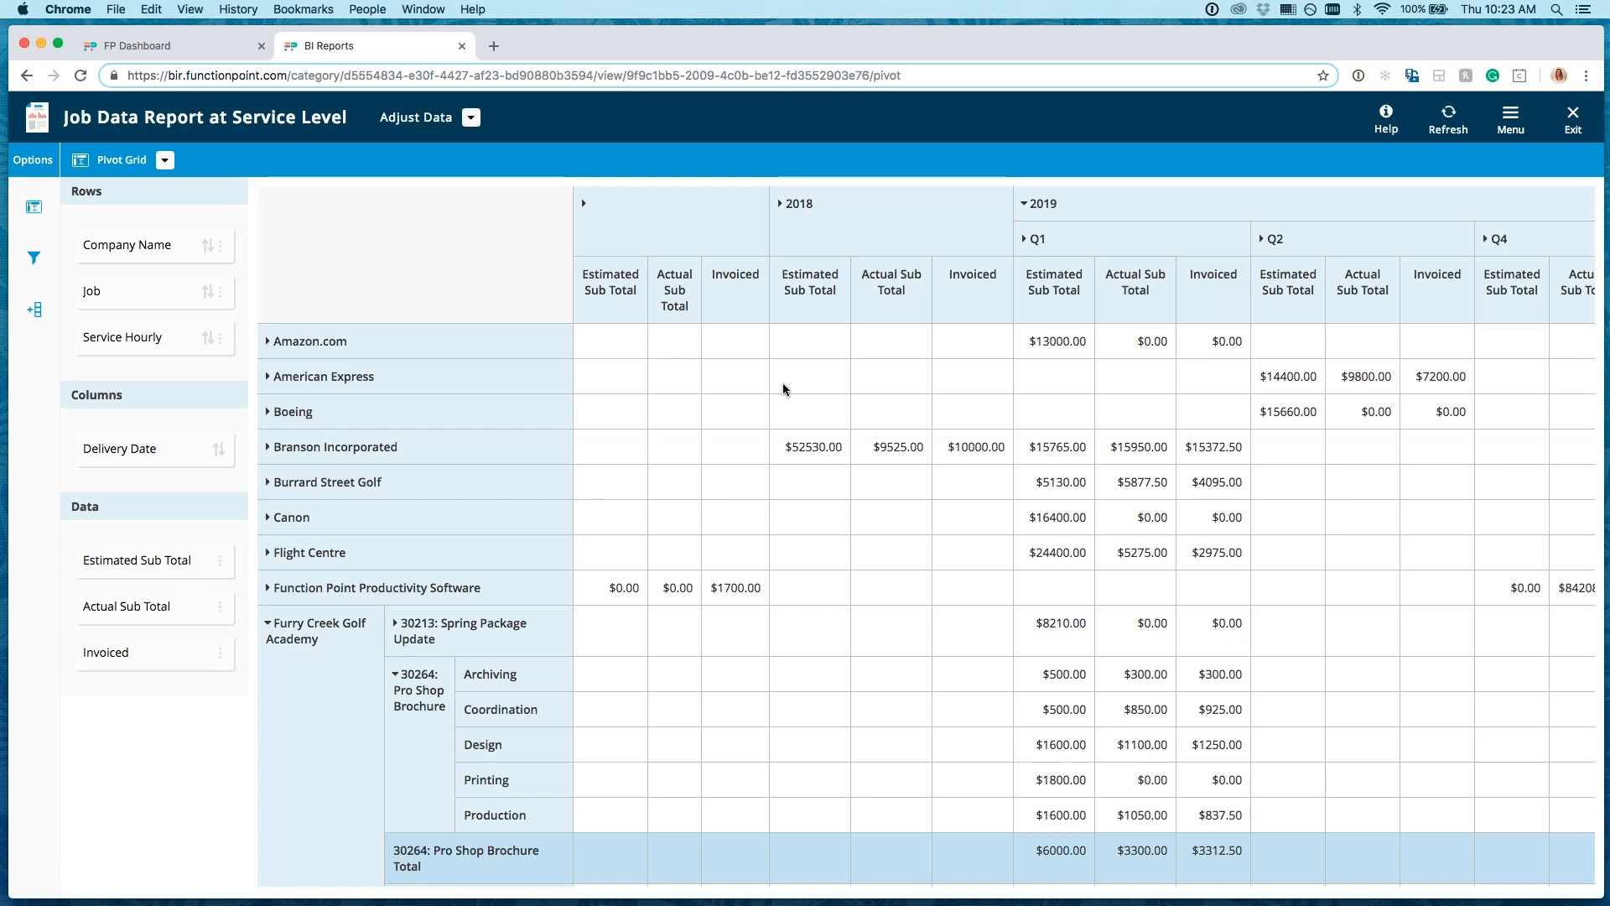
Step: Collapse the Furry Creek Golf Academy group in the pivot grid's rows
{"action": "left_click", "coordinate": [1510, 125]}
{"action": "mouse_move", "coordinate": [1495, 126]}
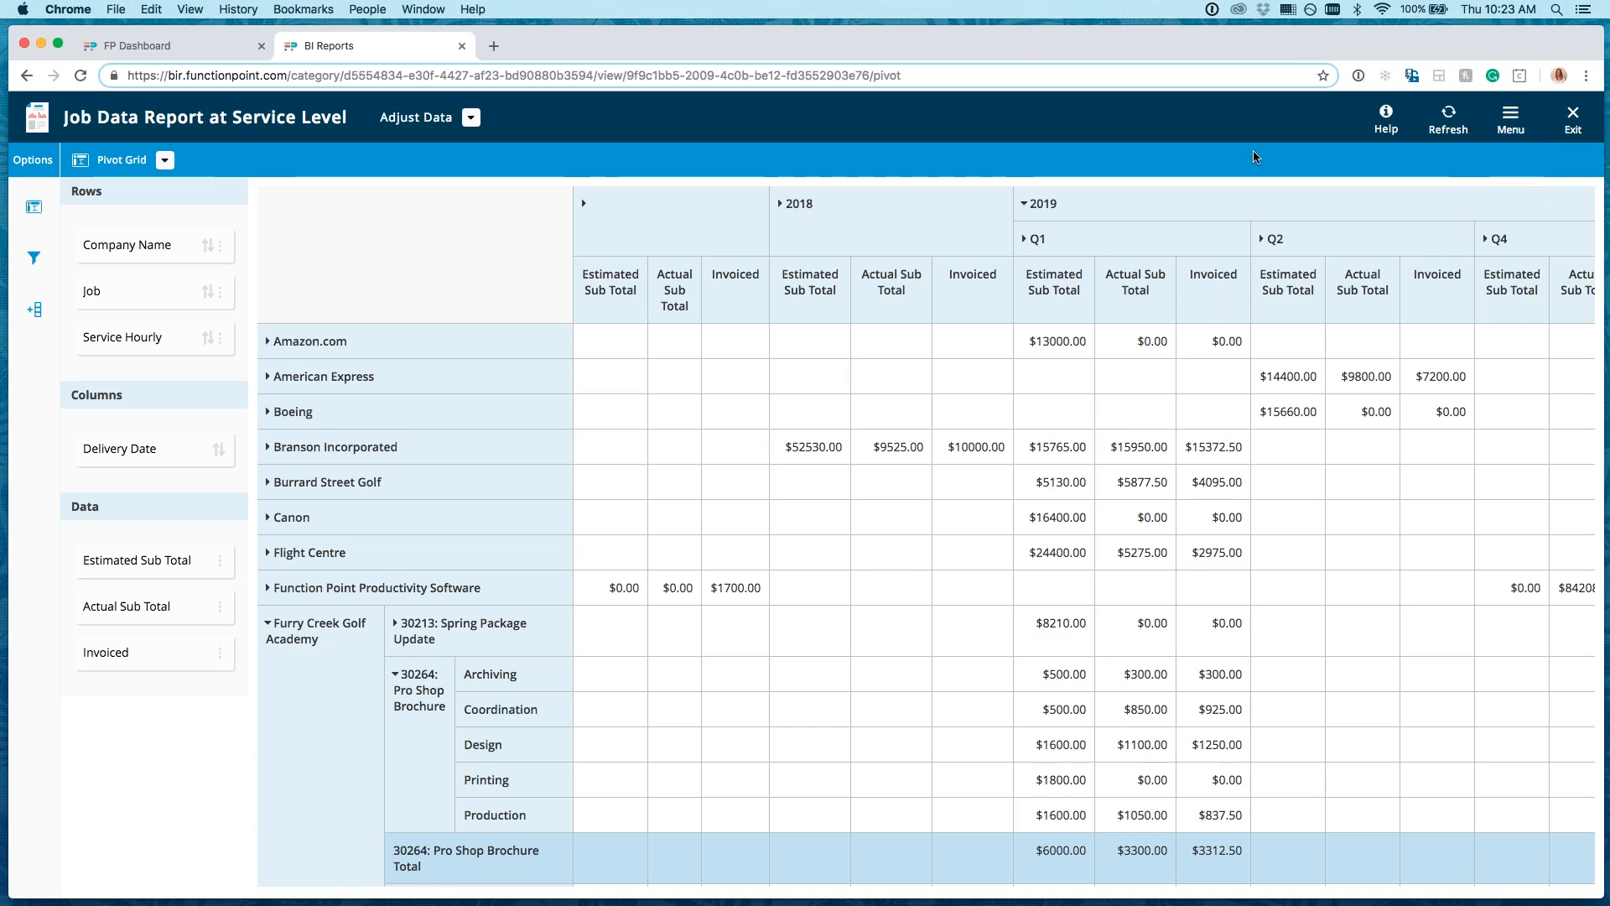
{"action": "left_click", "coordinate": [267, 624]}
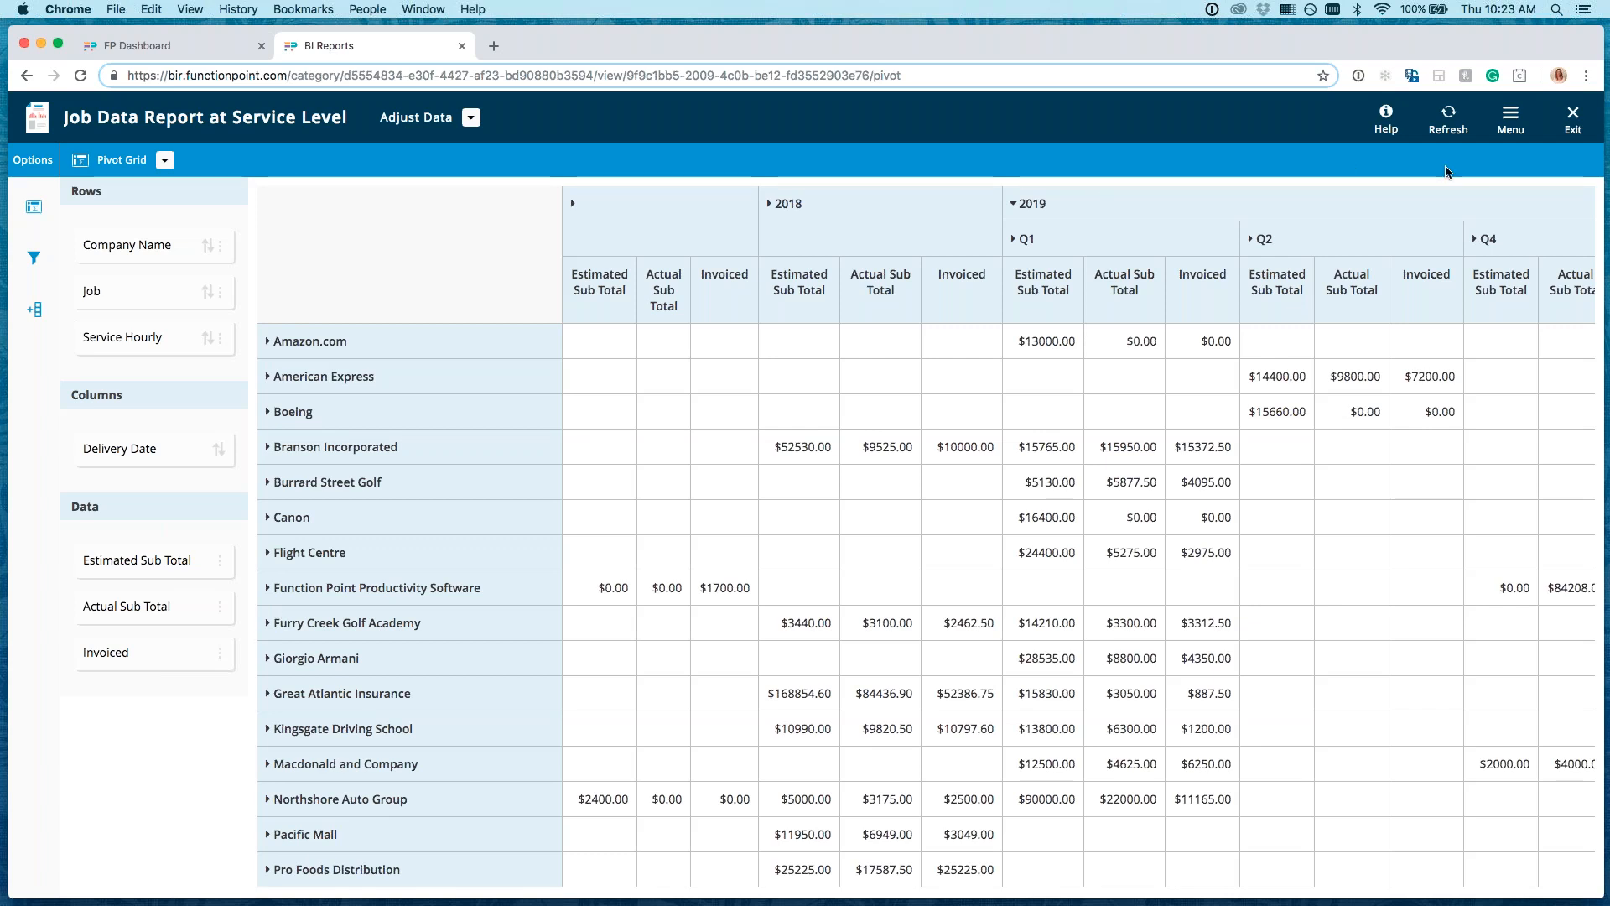
Step: Start saving the report as a new one and title it Job Data Report at Service Level - Ideal Pivot
{"action": "left_click", "coordinate": [1511, 122]}
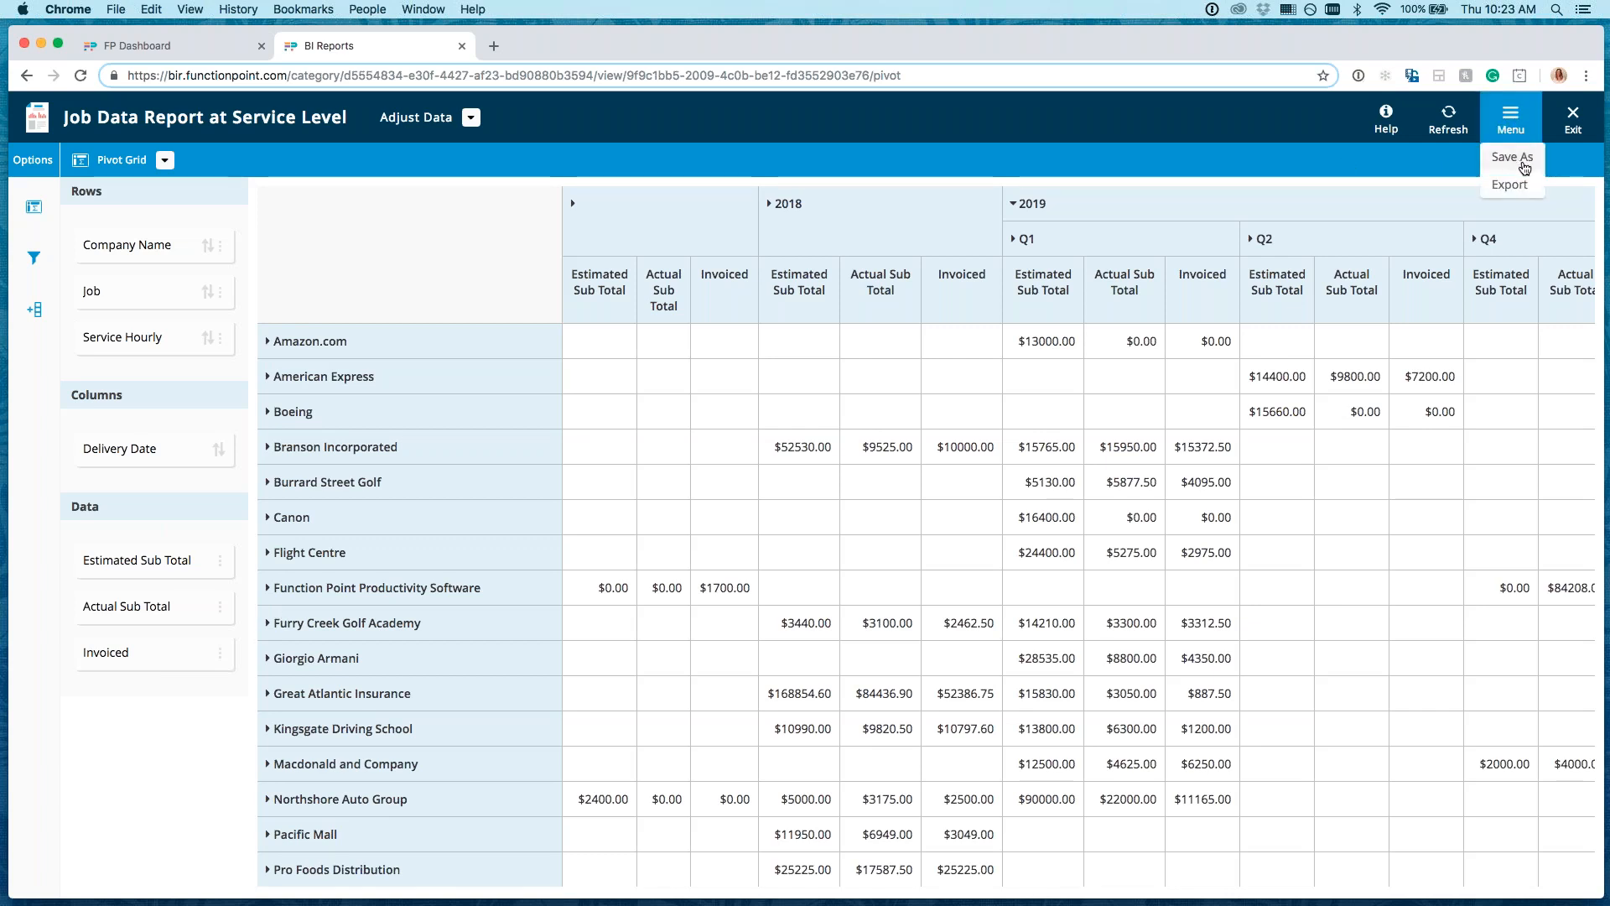
{"action": "left_click", "coordinate": [1524, 168]}
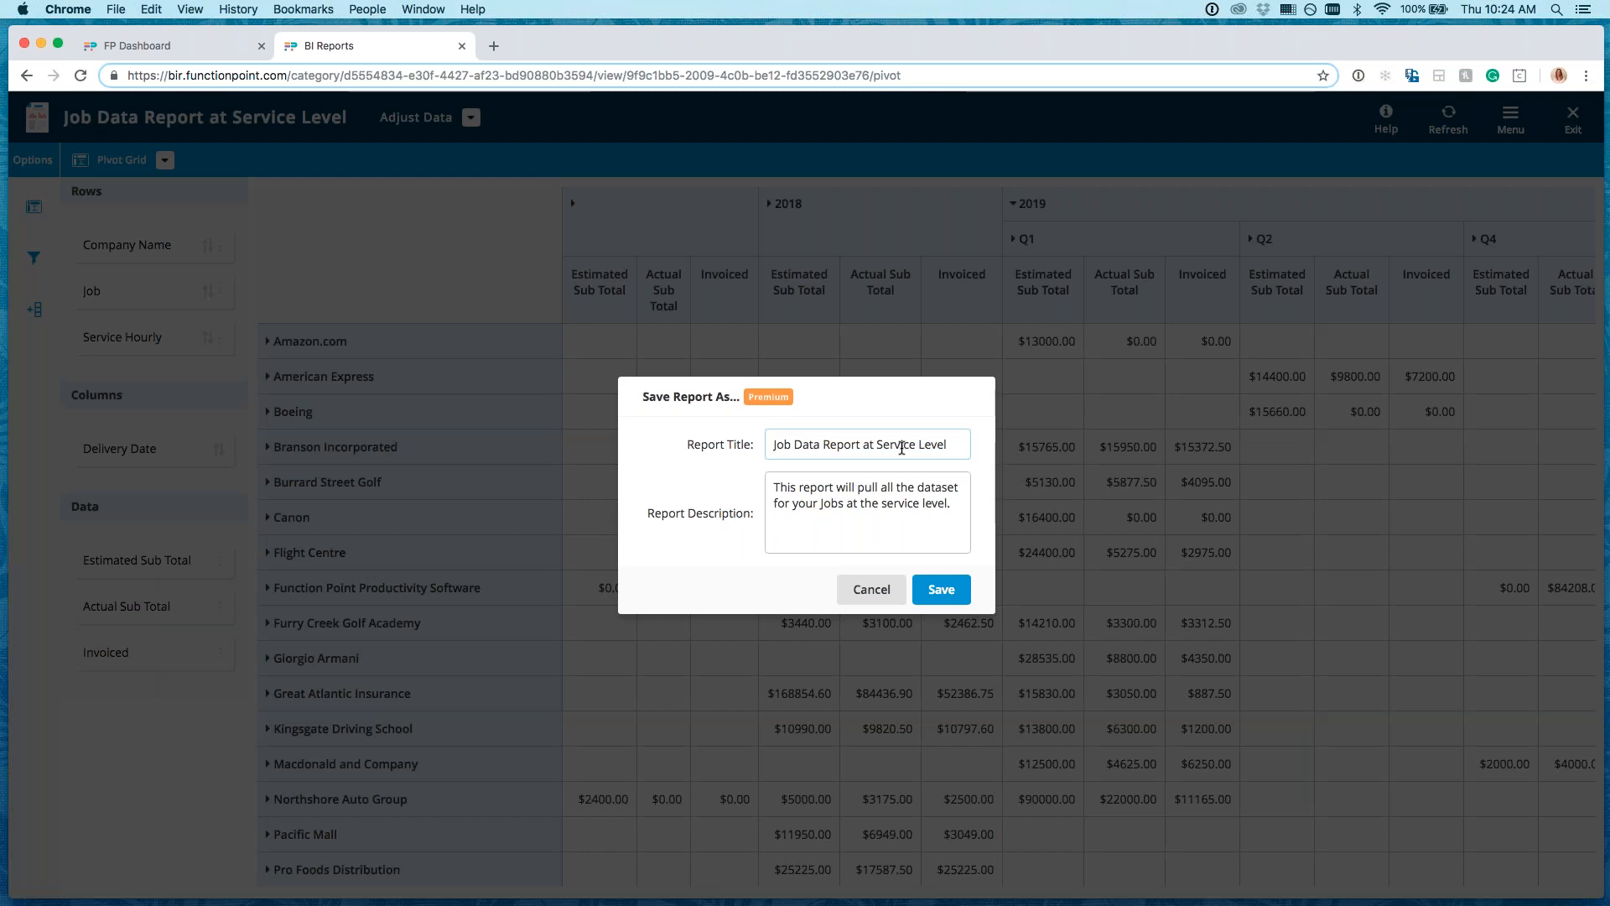
{"action": "left_click", "coordinate": [955, 445]}
{"action": "type", "text": "- Pivot"}
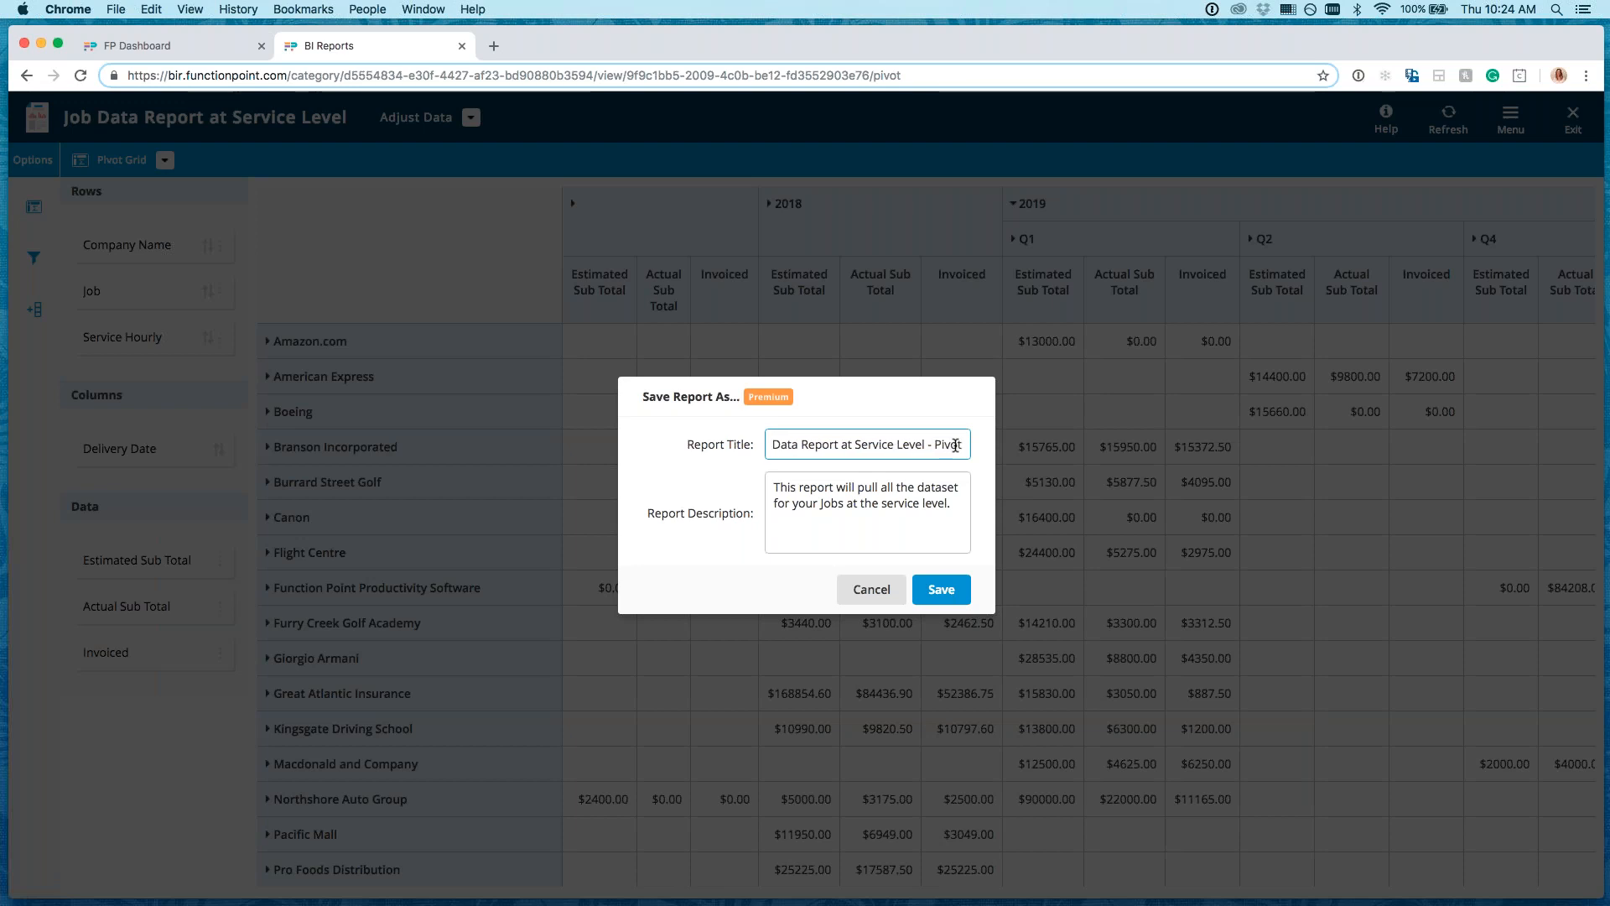
{"action": "key", "text": "BackSpace"}
{"action": "key", "text": "BackSpace"}
{"action": "key", "text": "BackSpace"}
{"action": "key", "text": "BackSpace"}
{"action": "key", "text": "BackSpace"}
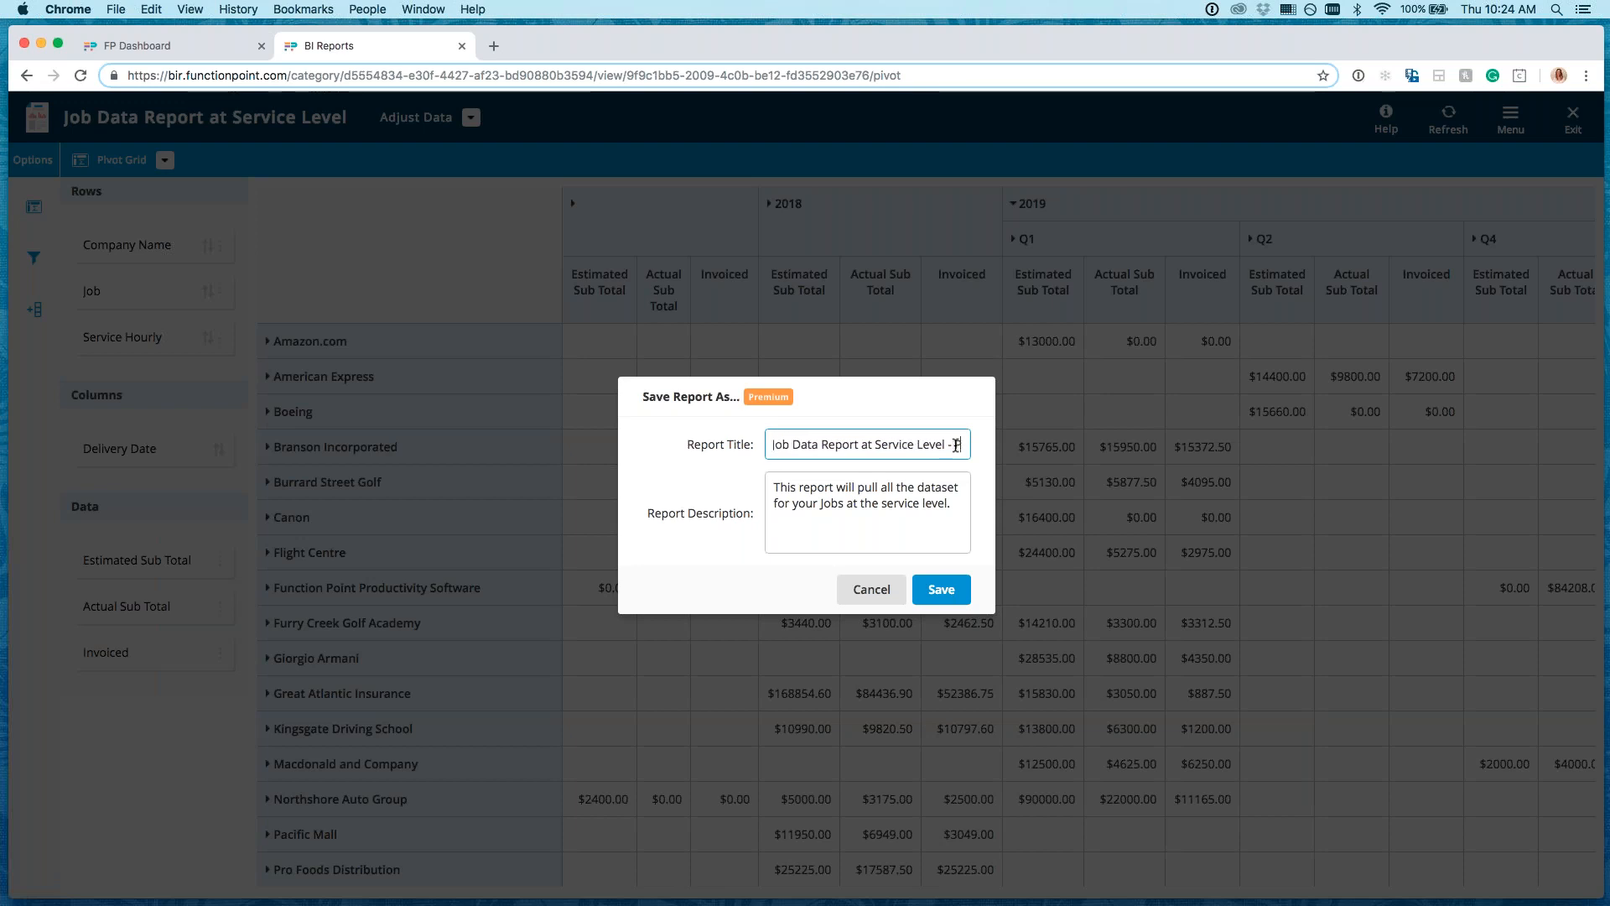
{"action": "type", "text": "Ideal Pivot"}
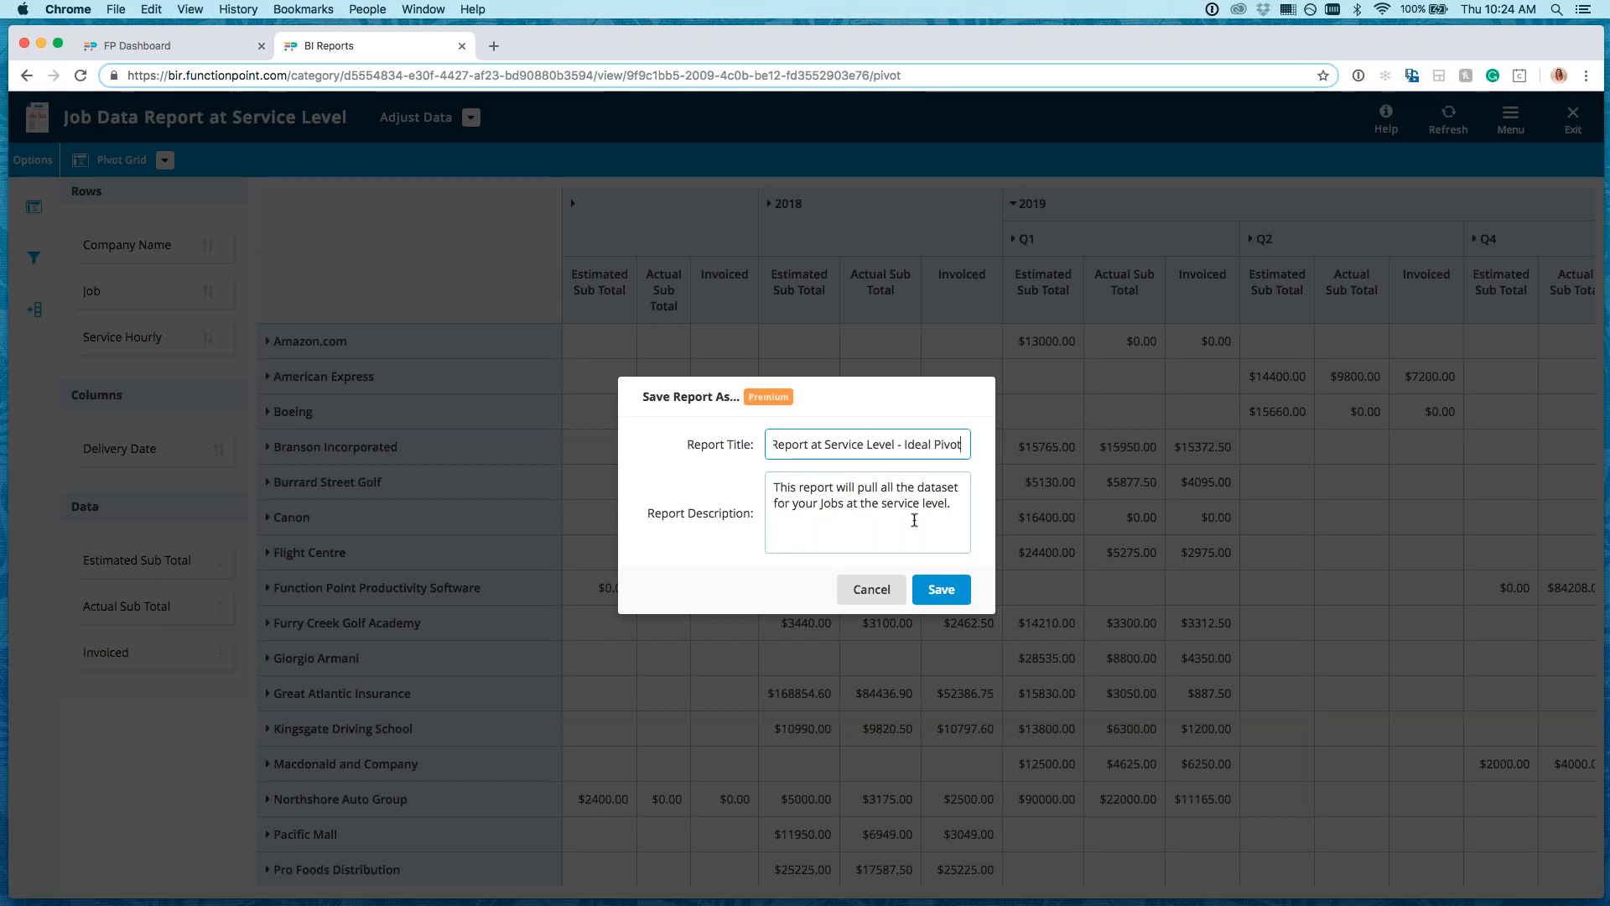
Step: Append "In pivot format" to the report description and save the new report
{"action": "left_click", "coordinate": [961, 507]}
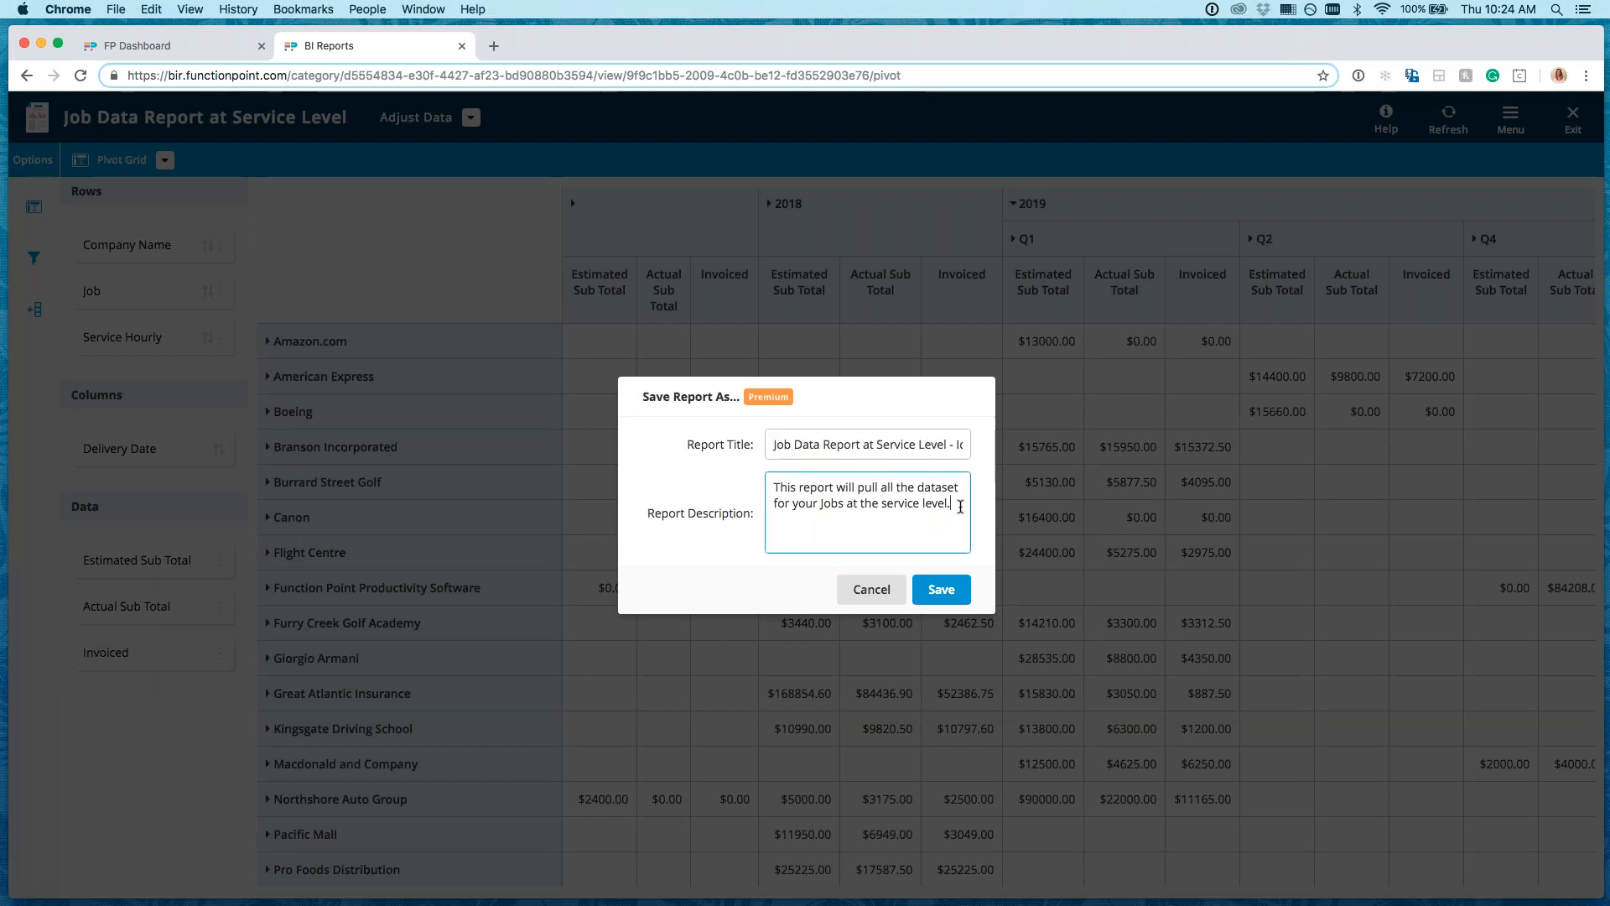
{"action": "type", "text": "In pivot format"}
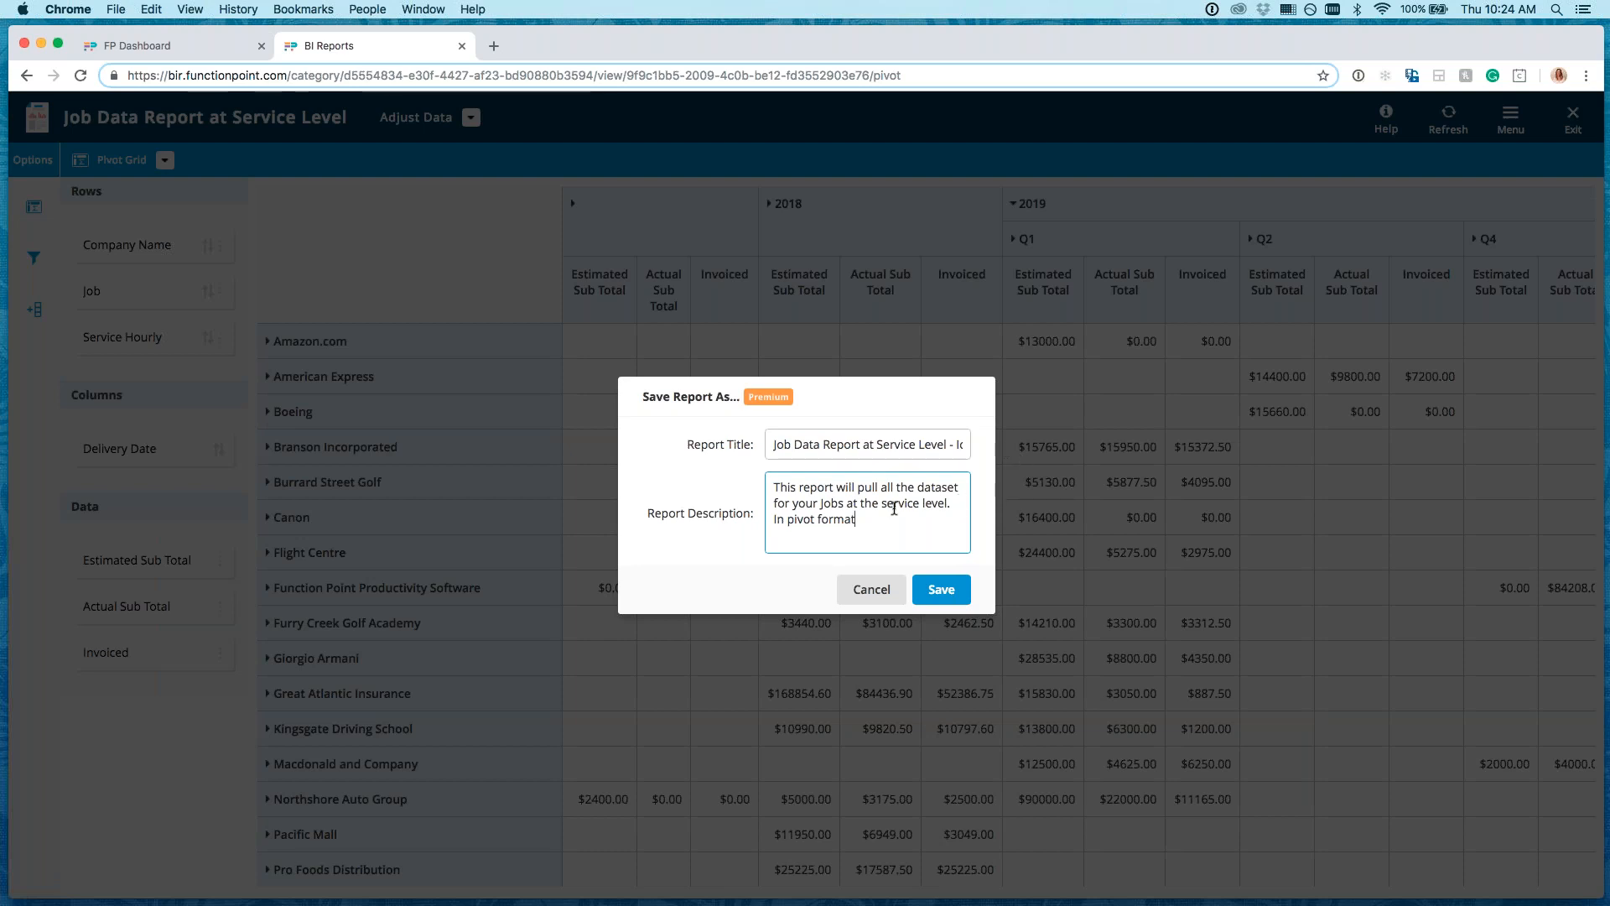
{"action": "left_click", "coordinate": [943, 590]}
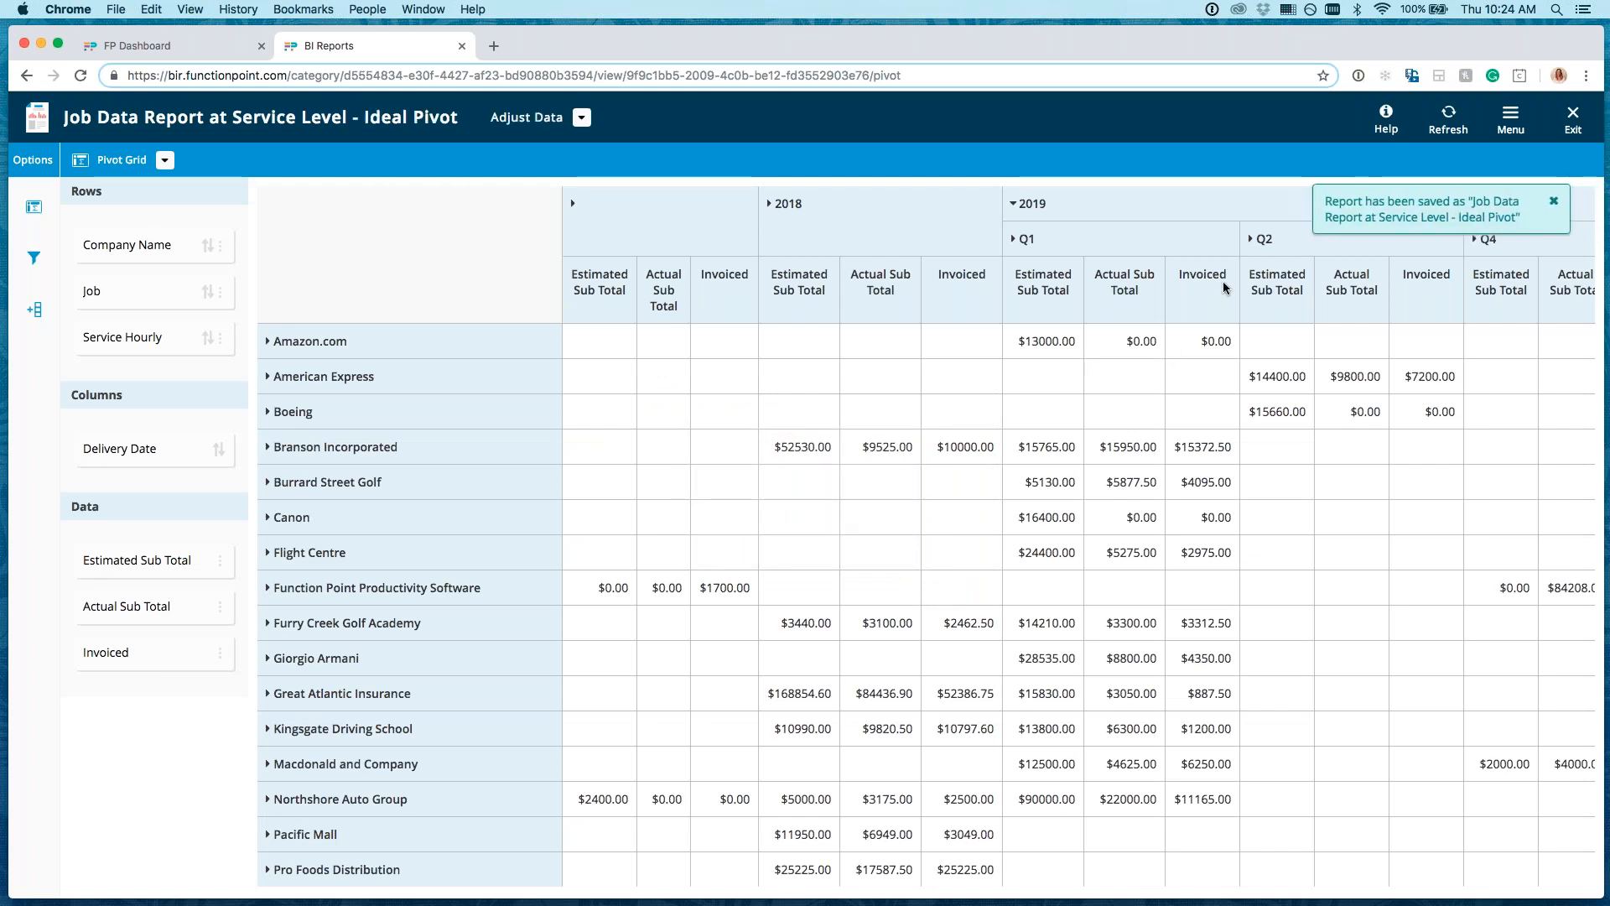
Step: Exit the saved pivot report and return to the report selection page
{"action": "left_click", "coordinate": [1571, 120]}
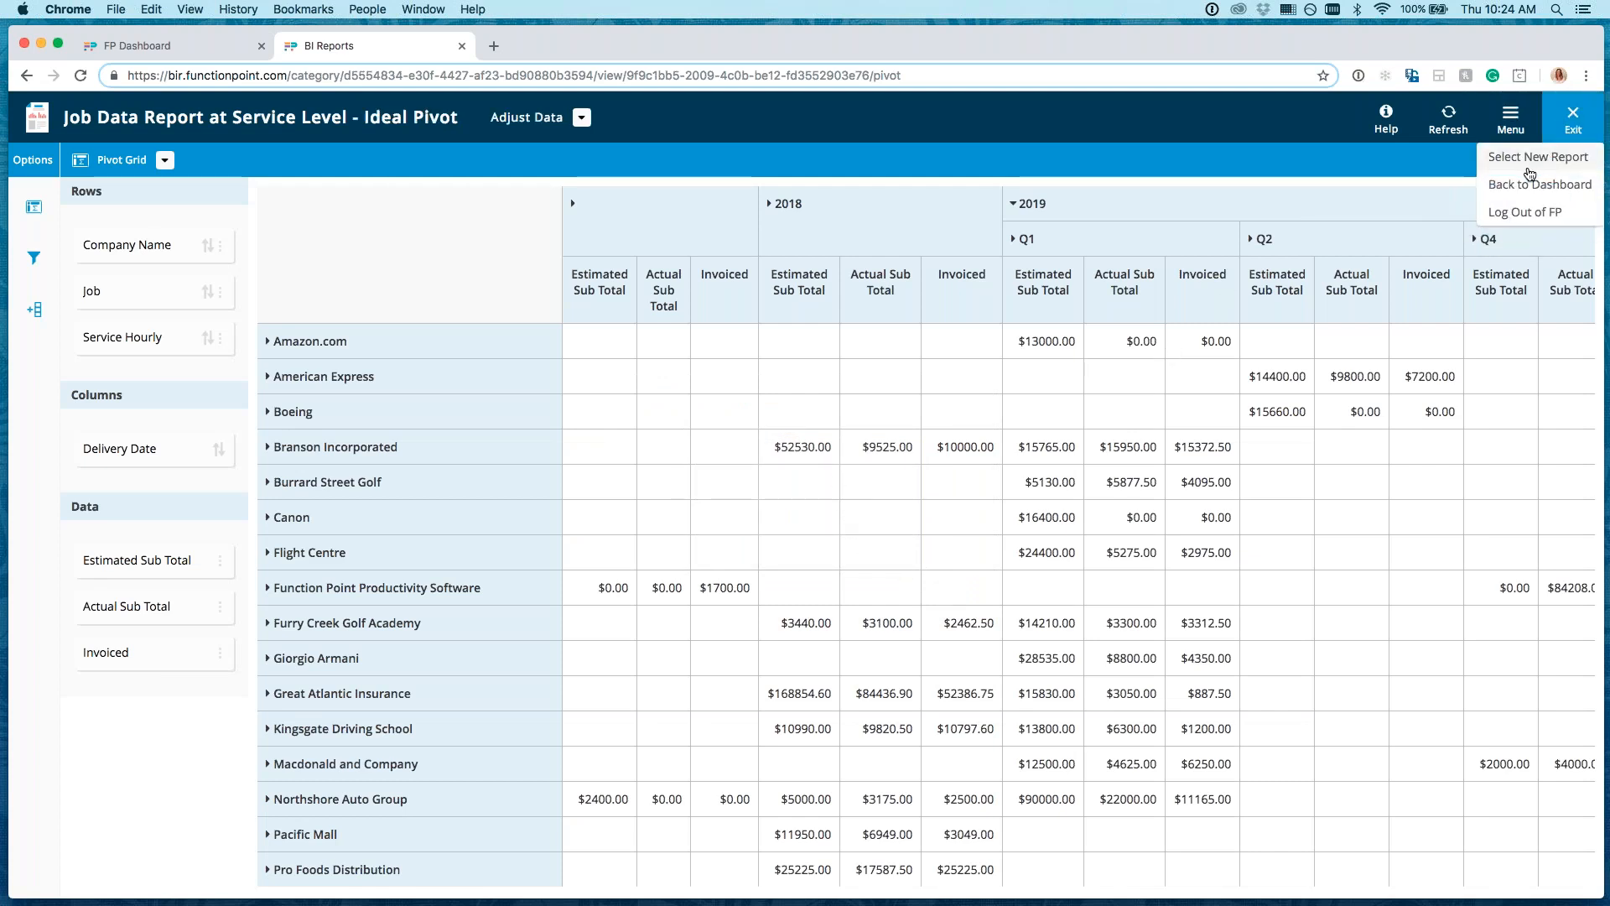
{"action": "left_click", "coordinate": [1572, 124]}
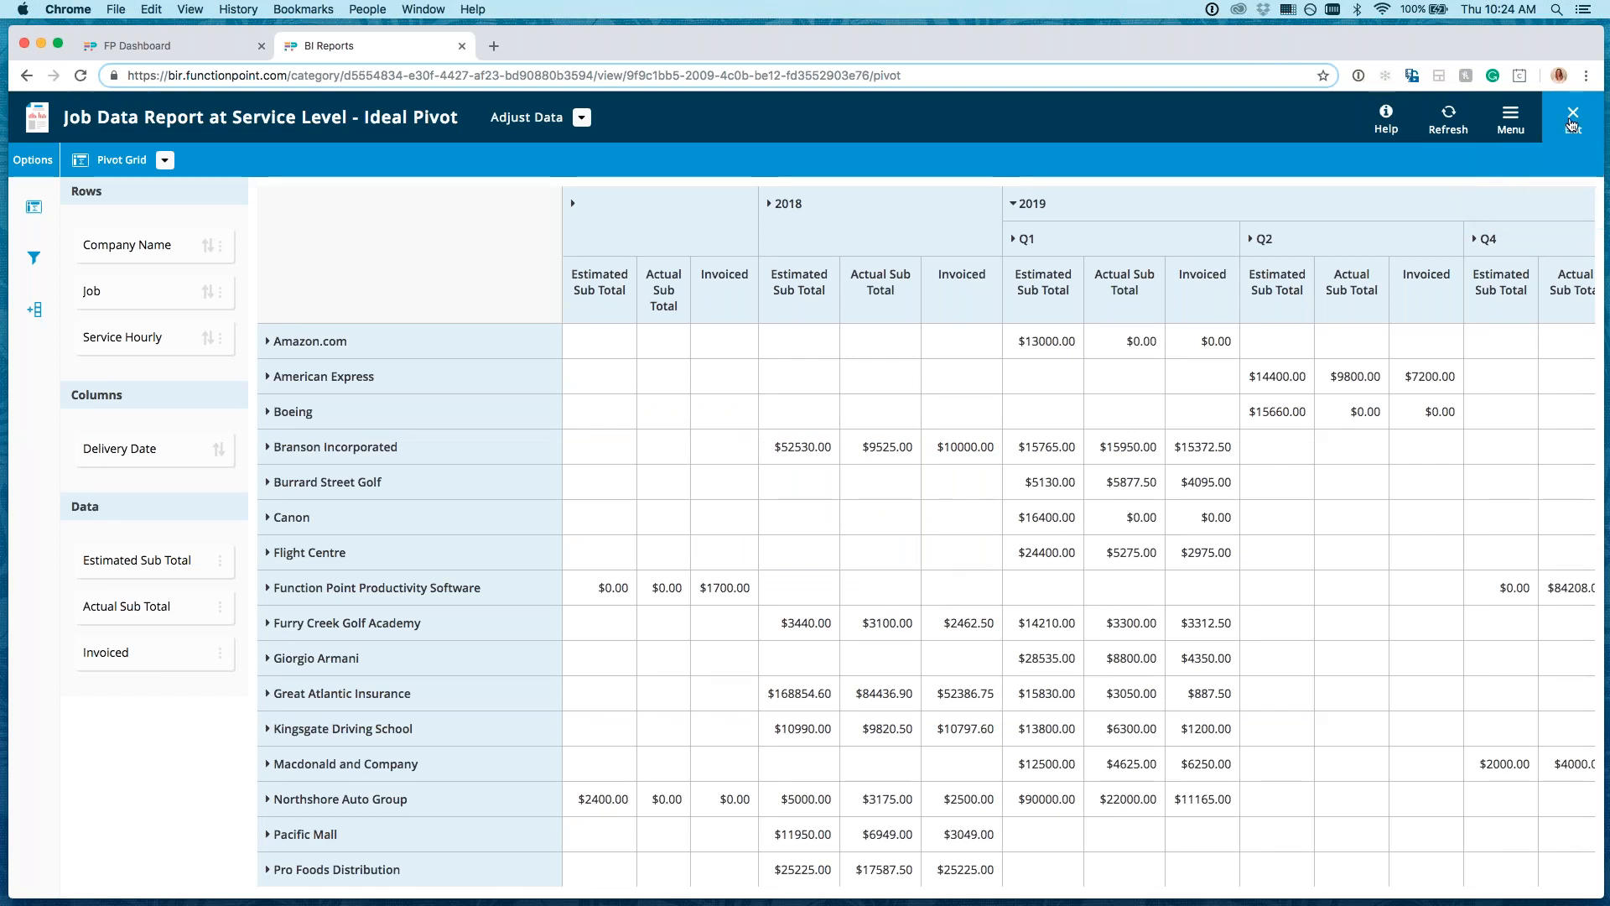
{"action": "left_click", "coordinate": [1571, 125]}
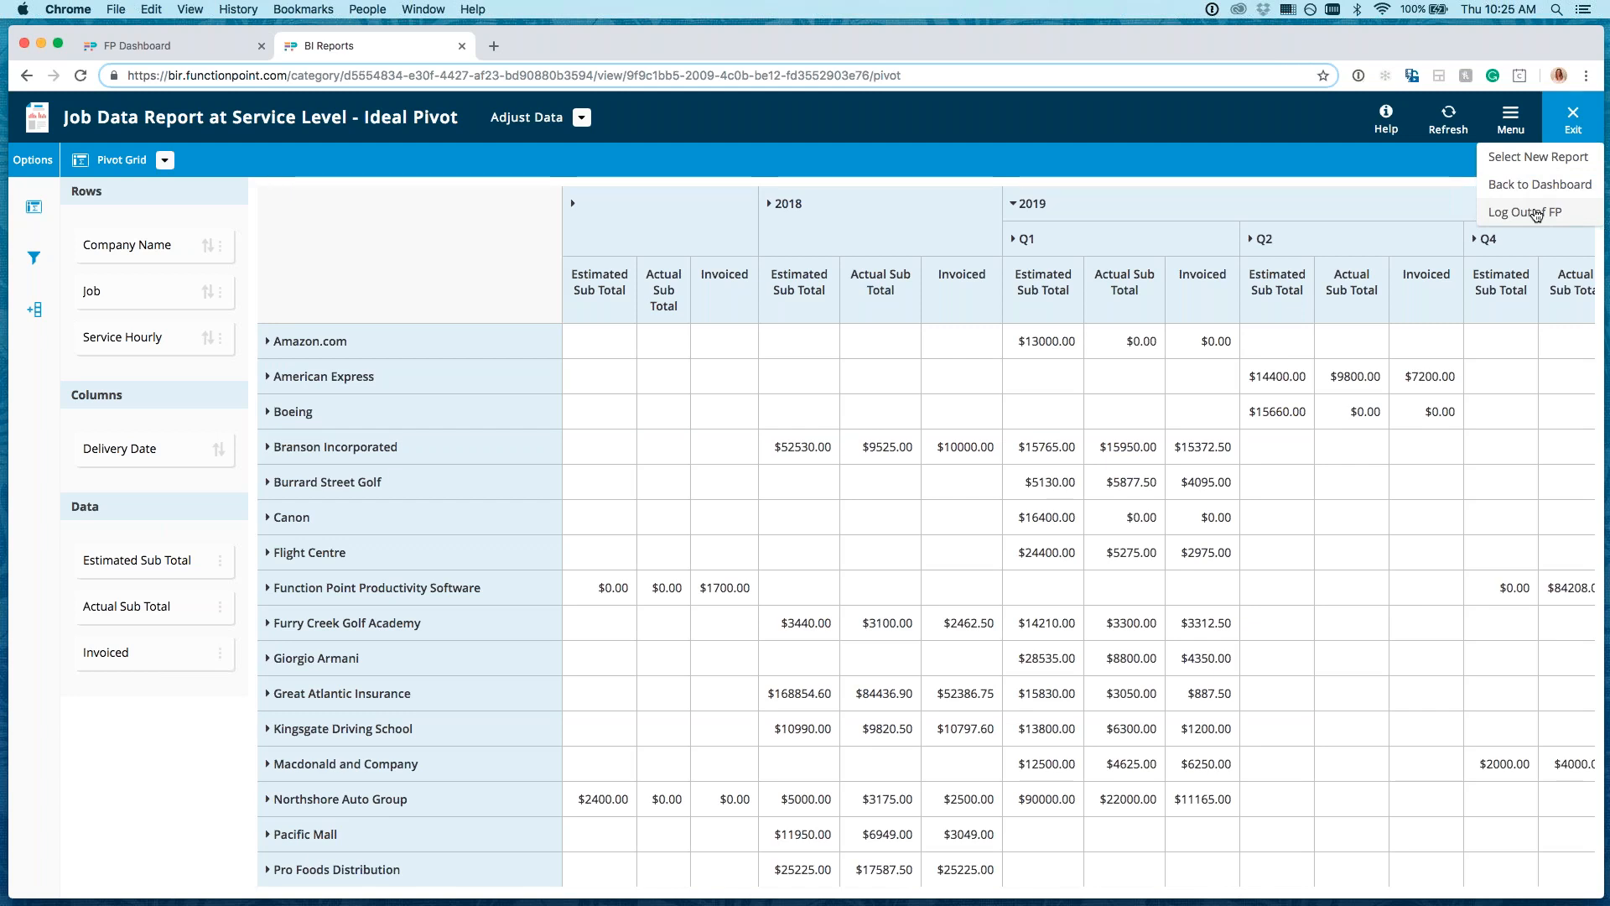
{"action": "left_click", "coordinate": [1537, 157]}
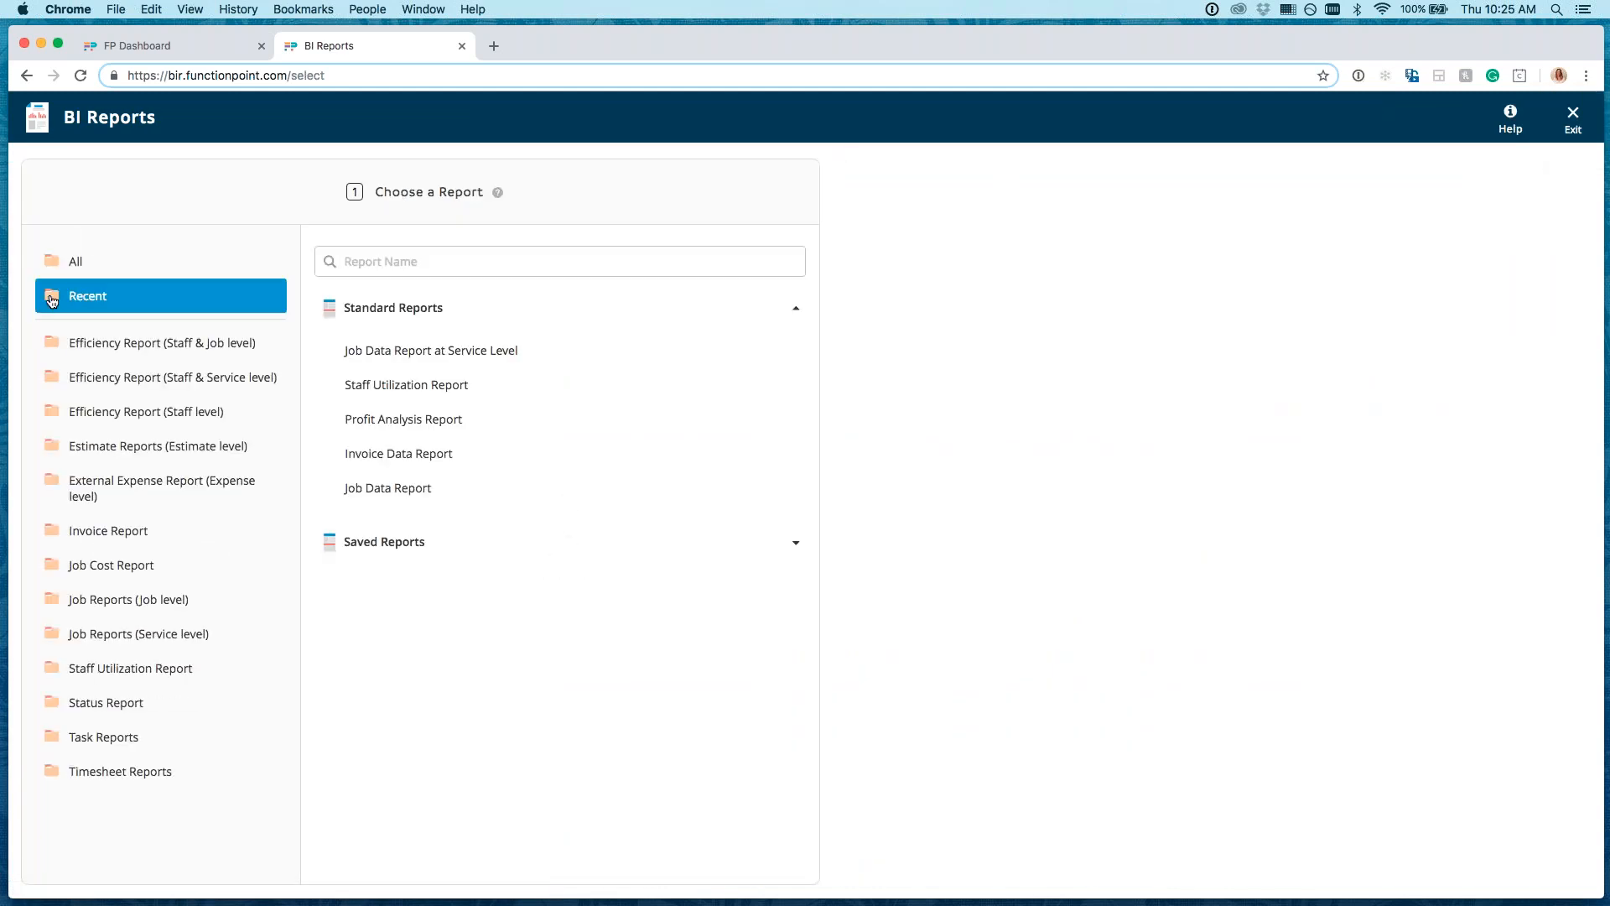
Step: Show all reports, collapsing the Standard Reports group and expanding the Saved Reports group
{"action": "left_click", "coordinate": [76, 262]}
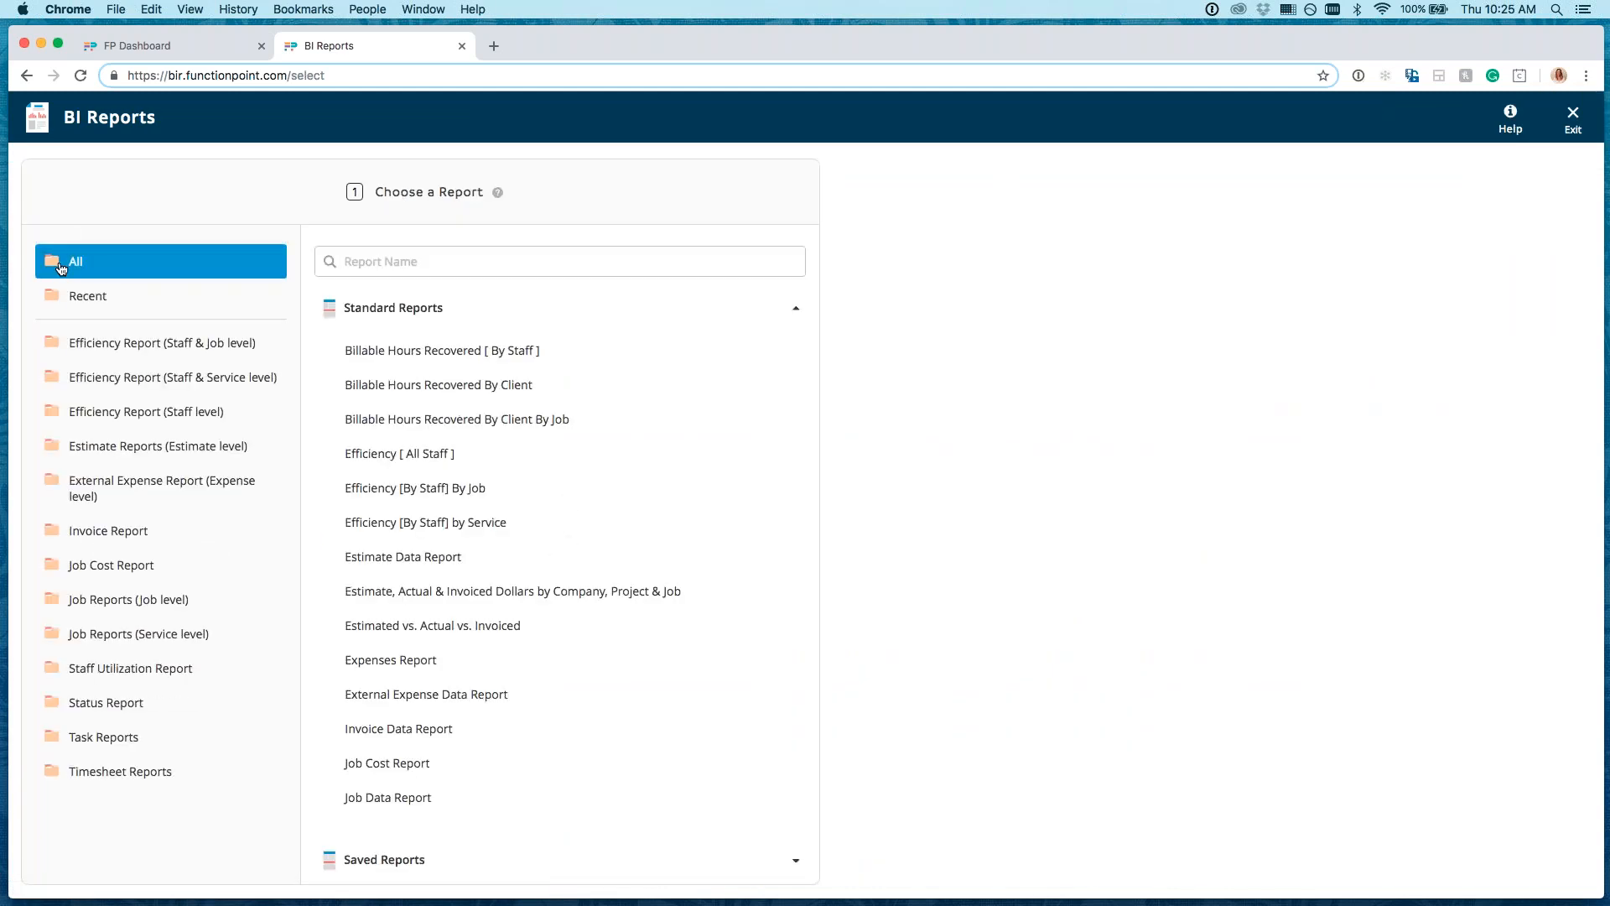
{"action": "left_click", "coordinate": [795, 309]}
{"action": "left_click", "coordinate": [565, 361]}
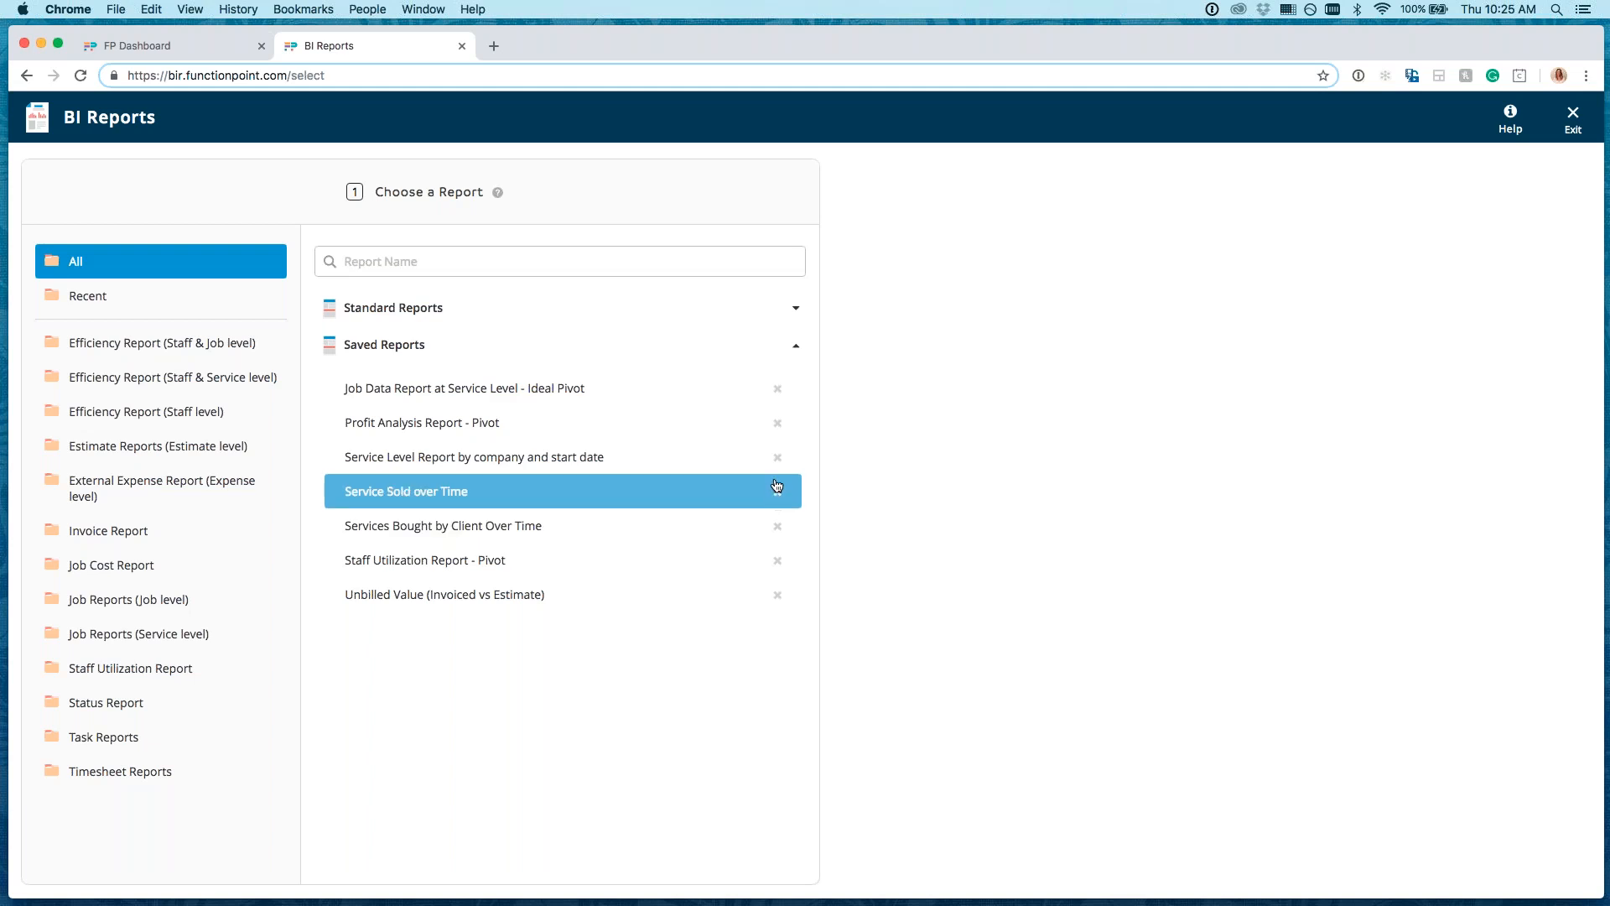
Step: Request deletion of the saved Job Data Report at Service Level - Ideal Pivot and cancel it
{"action": "left_click", "coordinate": [777, 389]}
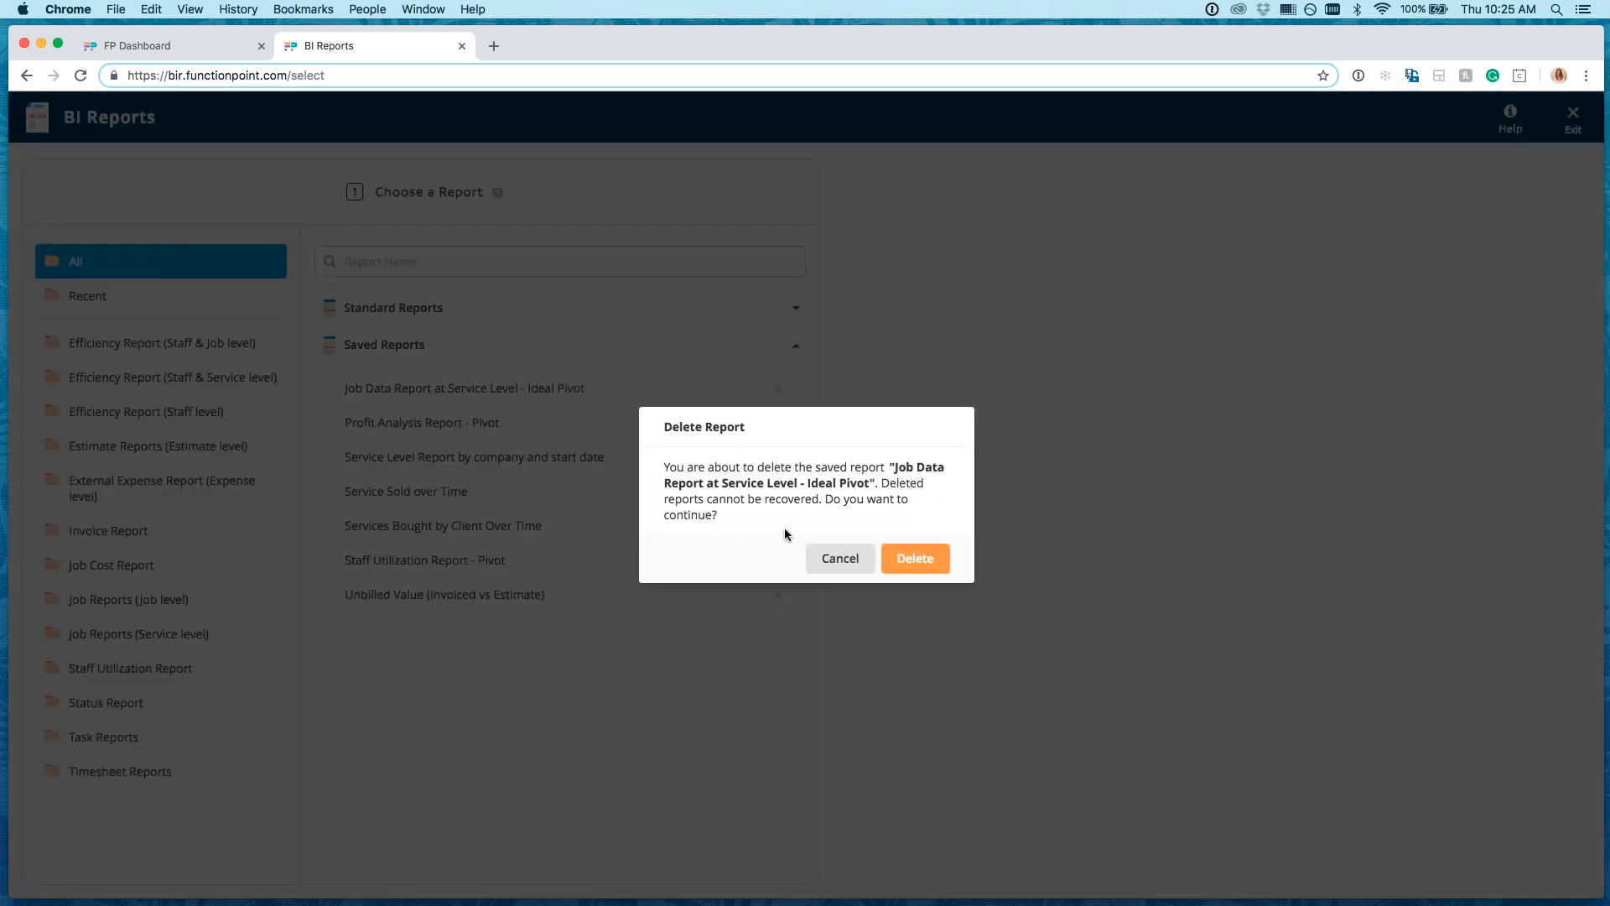
{"action": "left_click", "coordinate": [840, 565]}
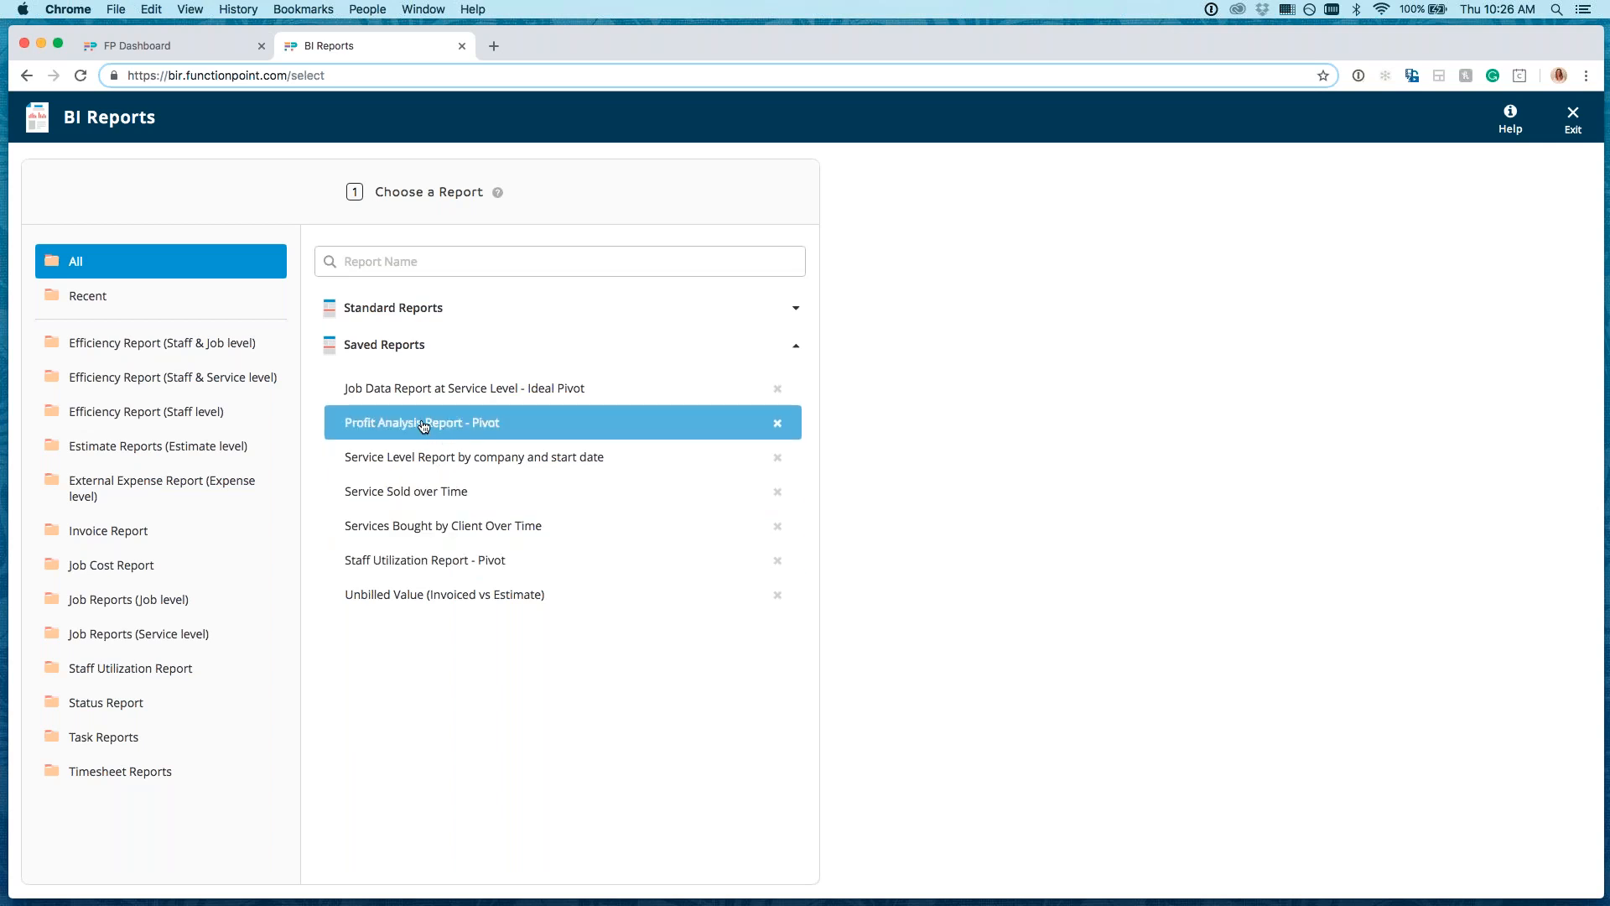
Step: Build the saved Staff Utilization Report - Pivot as a pivot grid for Dec 01 2018 to Dec 31 2018
{"action": "left_click", "coordinate": [413, 573]}
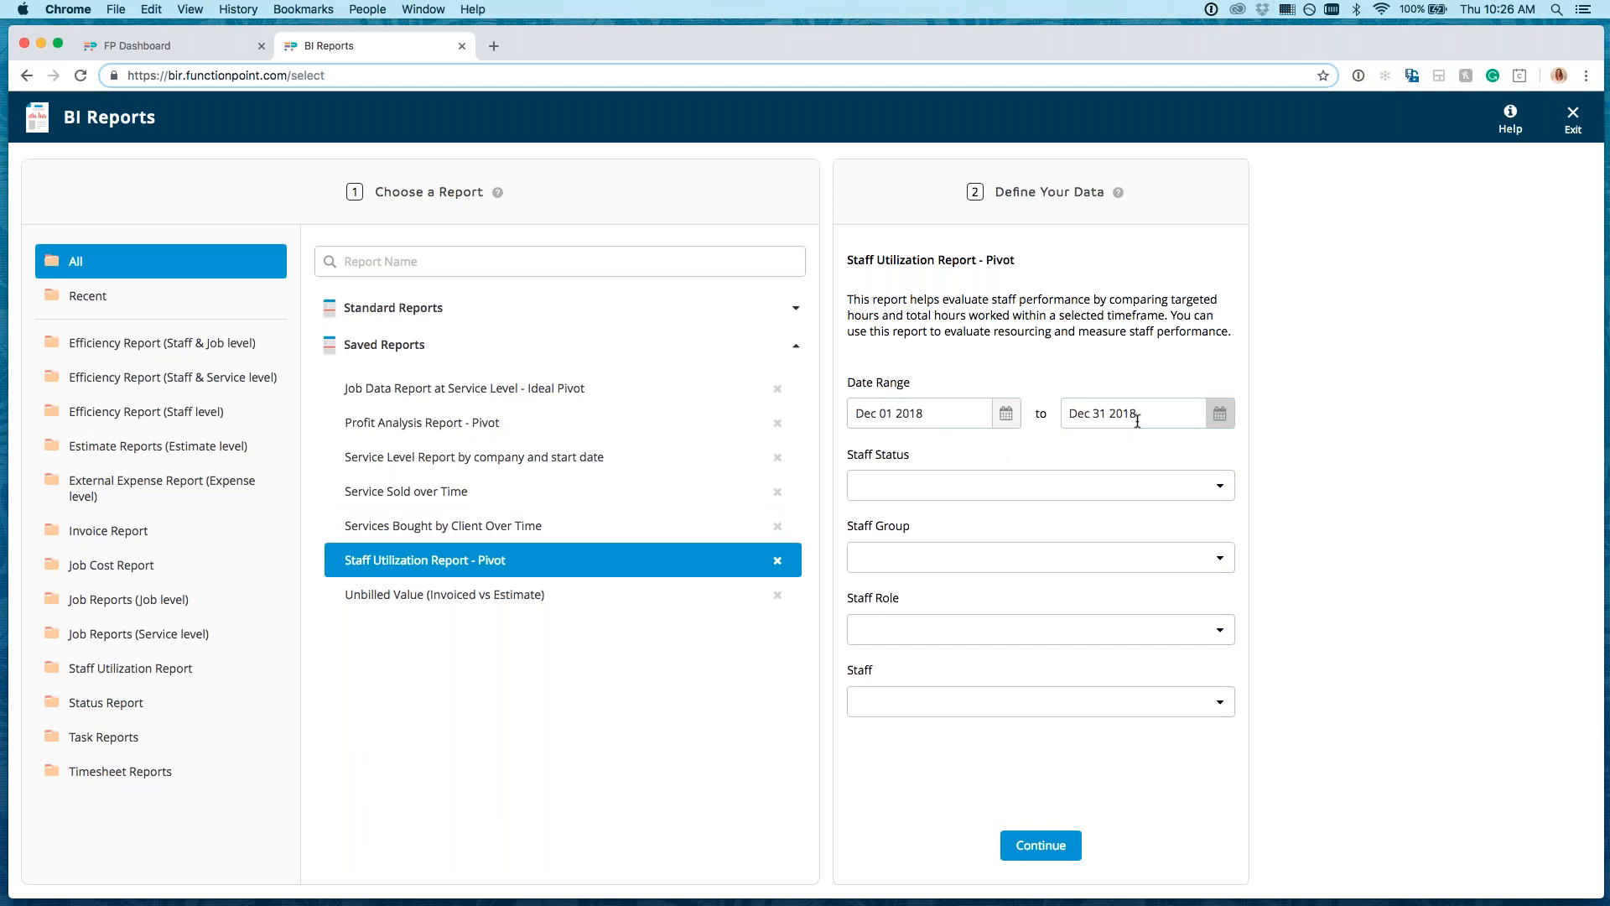
{"action": "left_click", "coordinate": [1041, 845]}
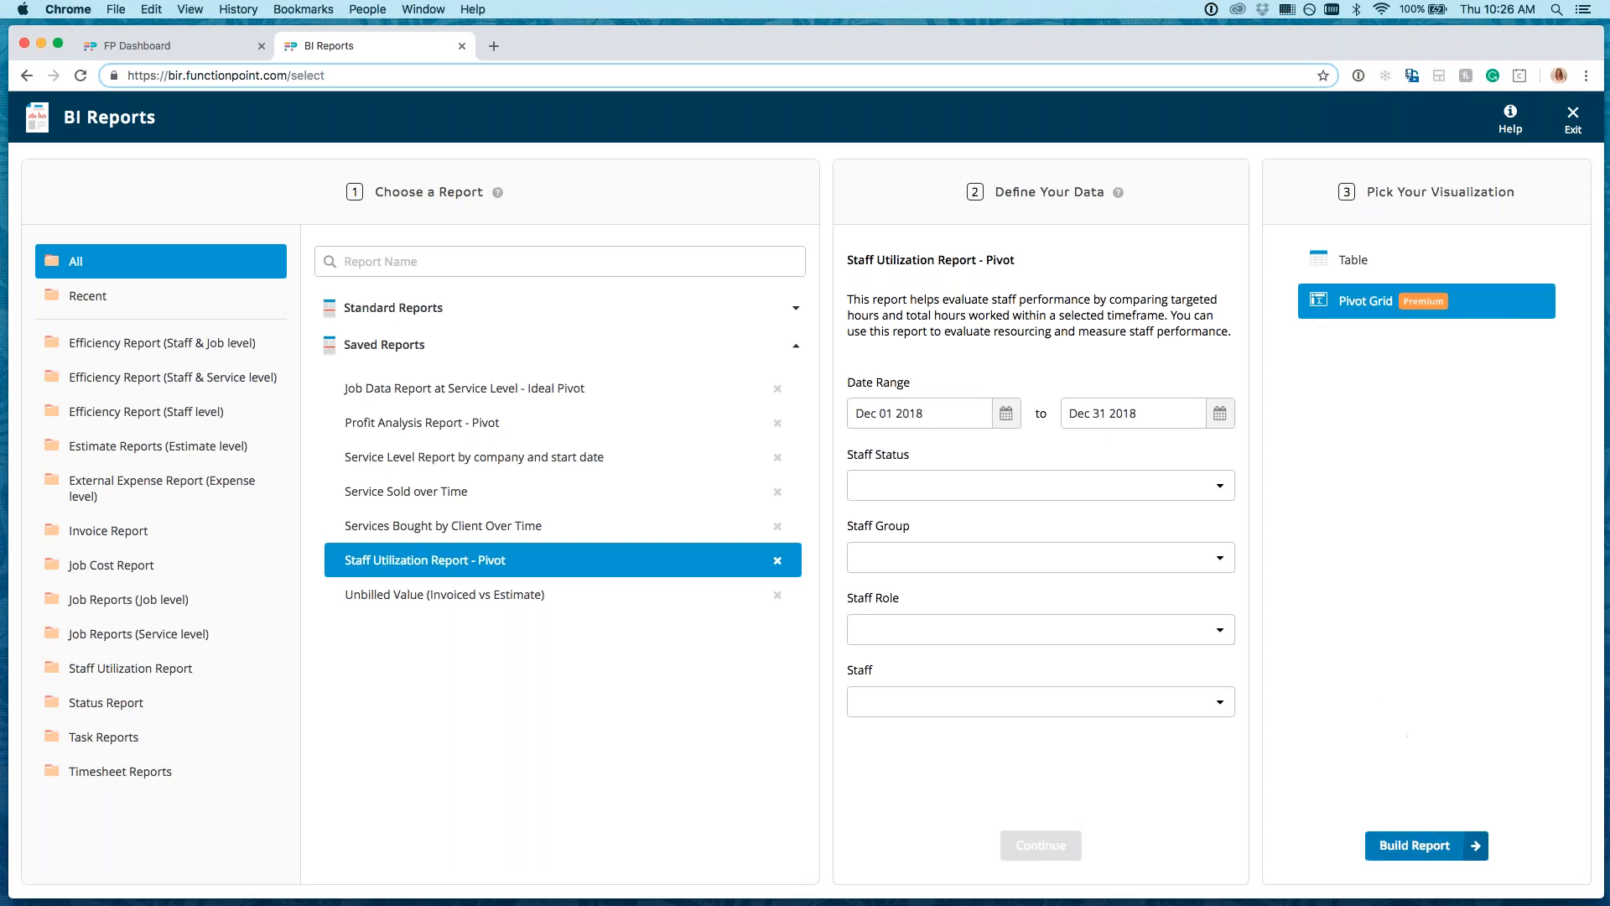
{"action": "left_click", "coordinate": [1426, 845]}
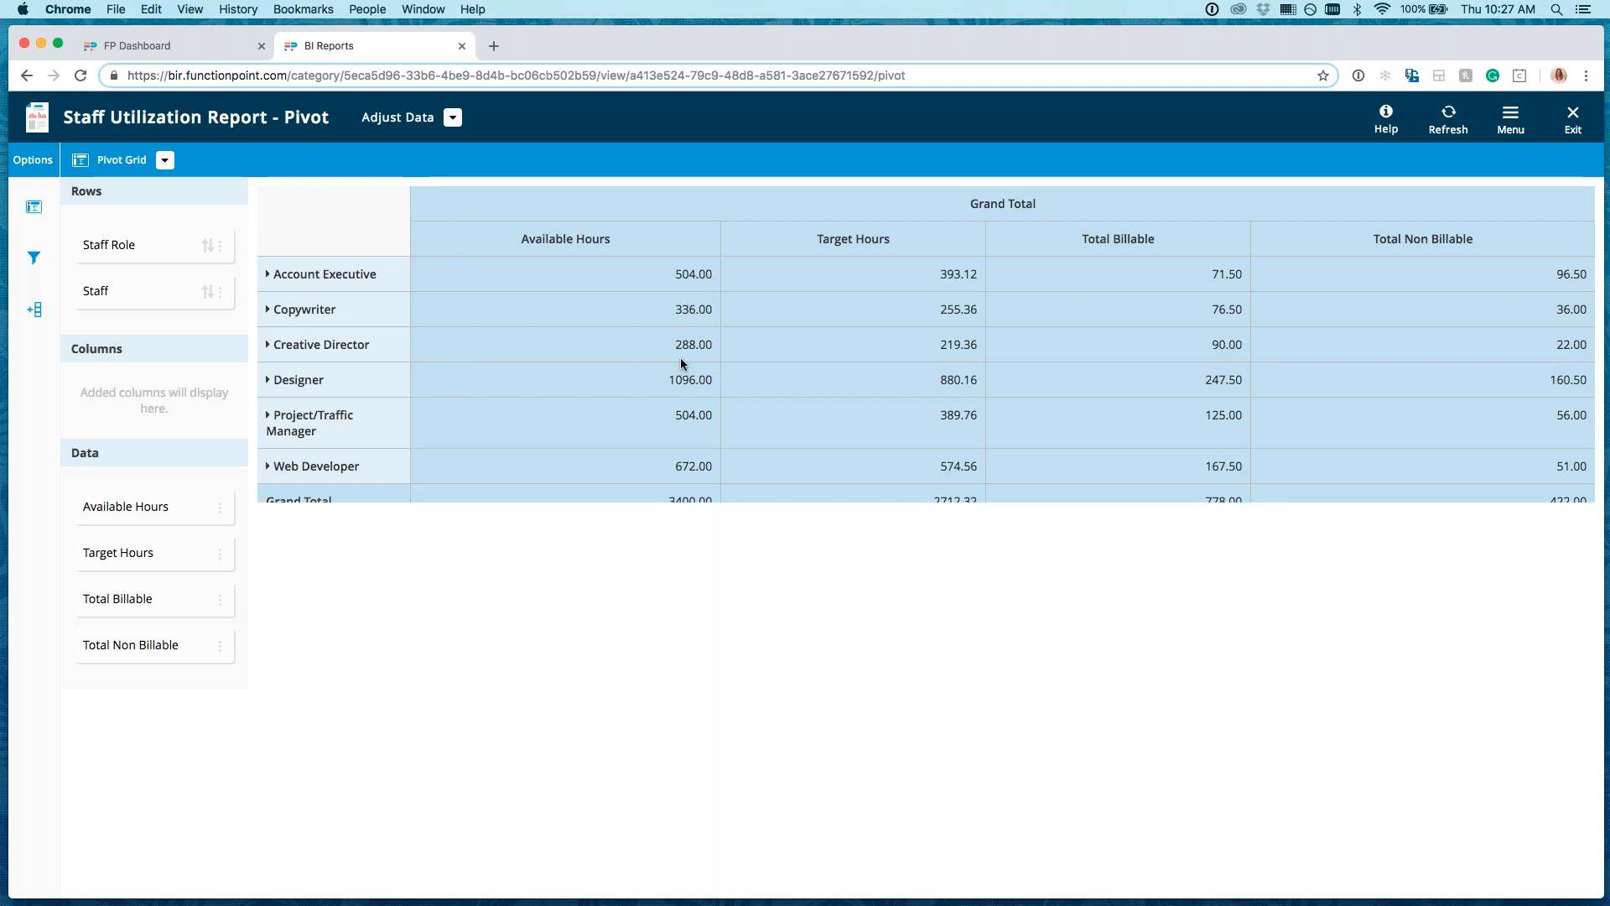
Step: Expand the Account Executive role and examine its first staff member's available, target and billable hours
{"action": "scroll", "coordinate": [681, 359], "scroll_direction": "right", "scroll_amount": 1}
{"action": "scroll", "coordinate": [681, 359], "scroll_direction": "left", "scroll_amount": 1}
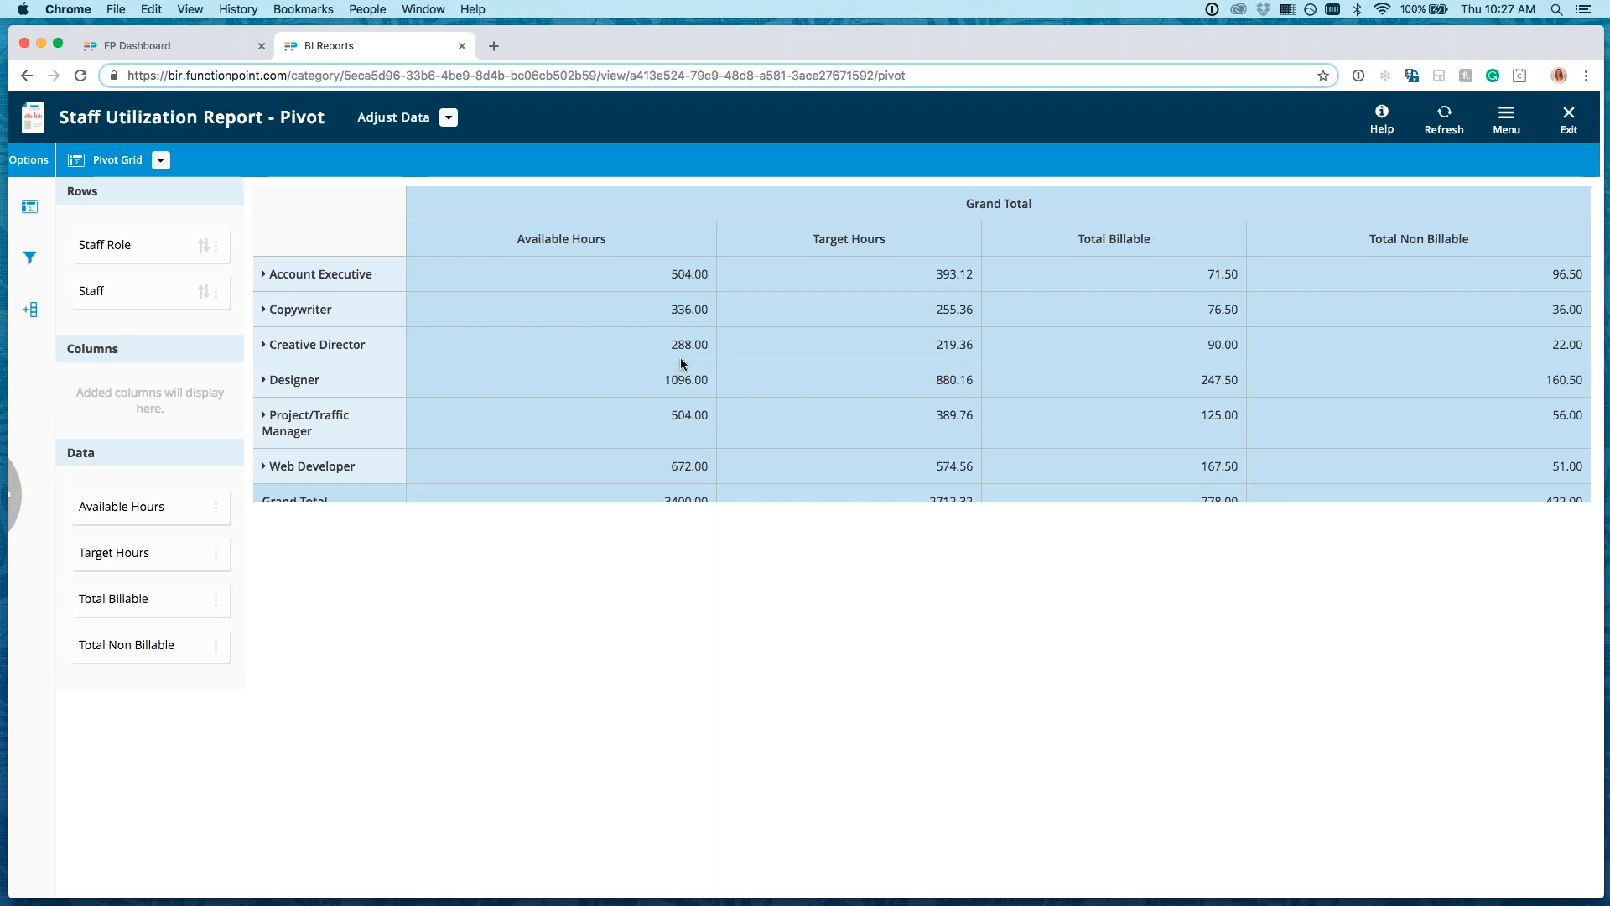
{"action": "left_click", "coordinate": [266, 274]}
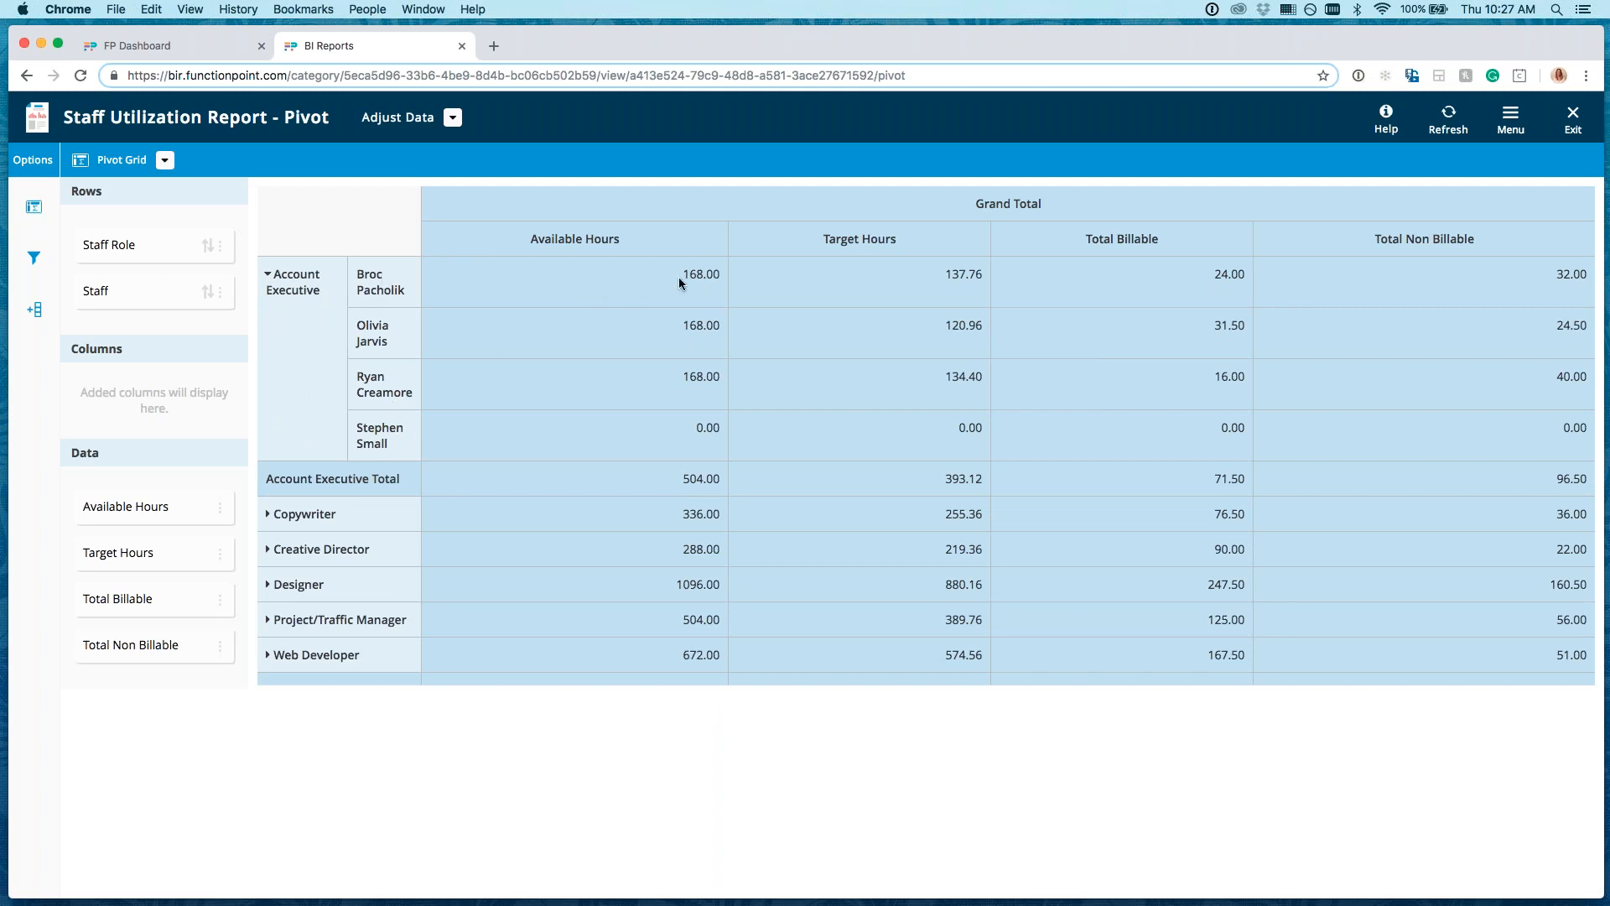
{"action": "left_click_drag", "start_coordinate": [681, 274], "coordinate": [719, 274]}
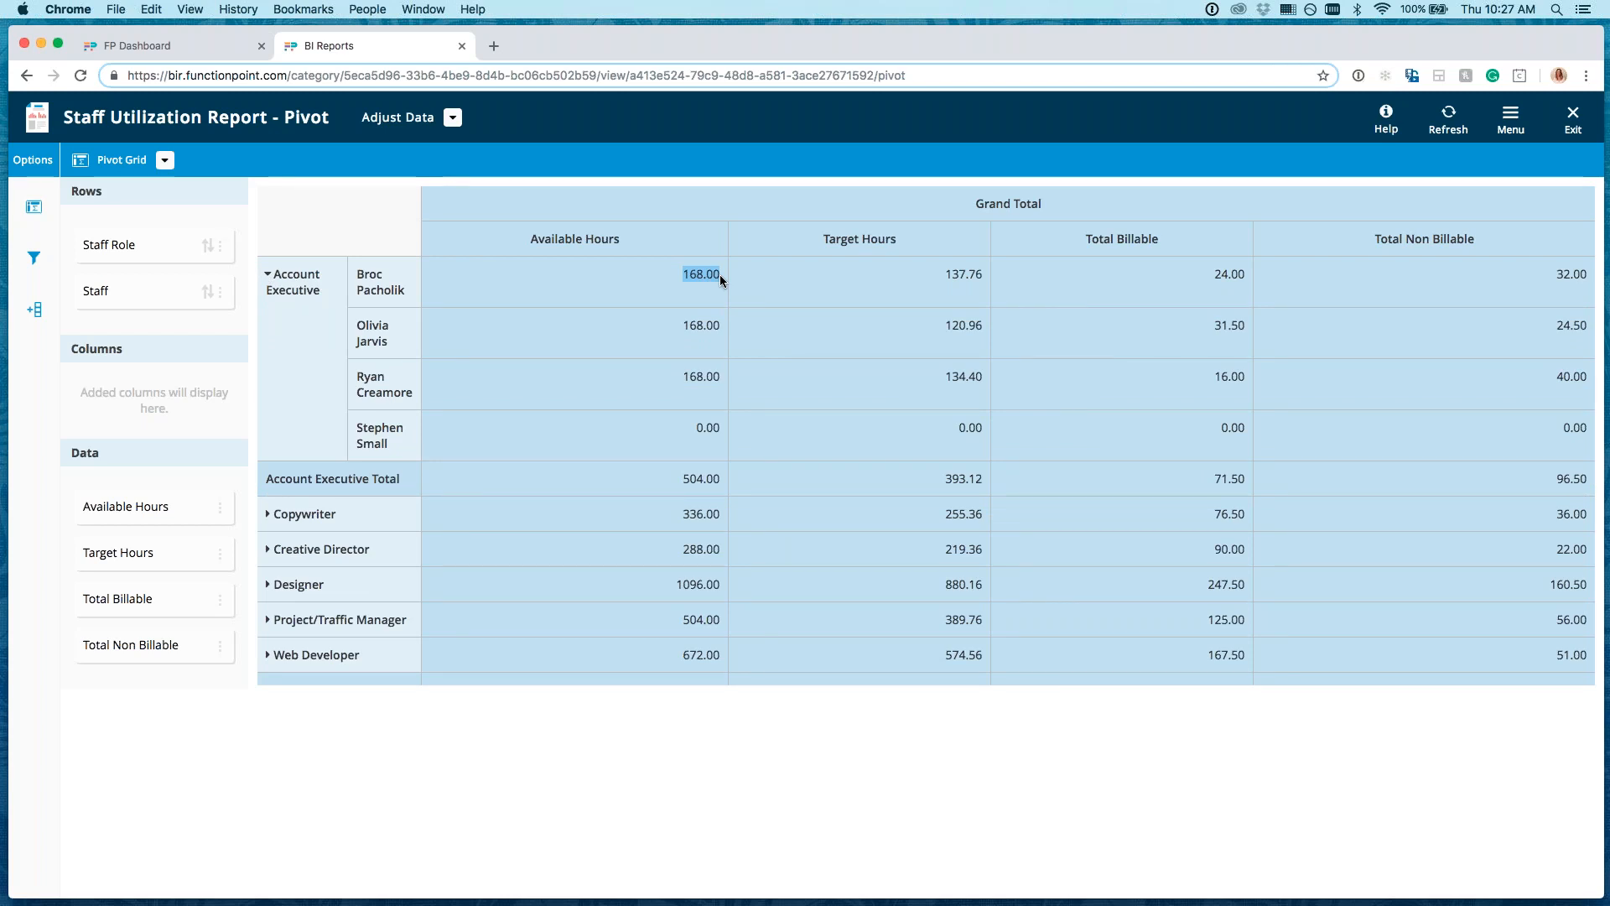
{"action": "left_click", "coordinate": [951, 280]}
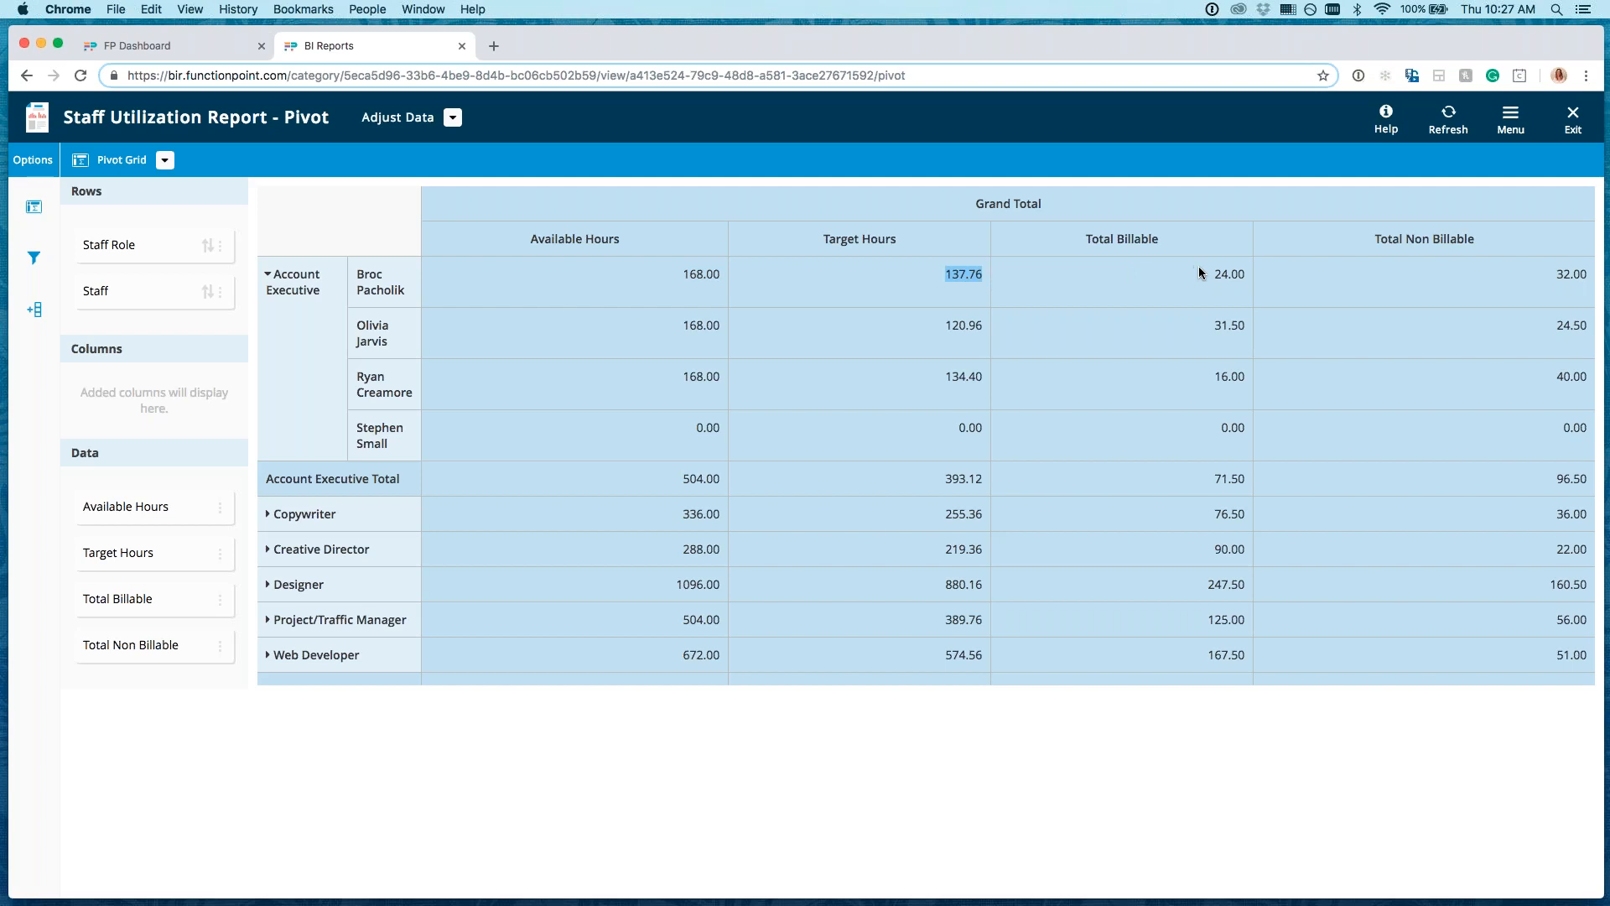
{"action": "left_click", "coordinate": [1238, 275]}
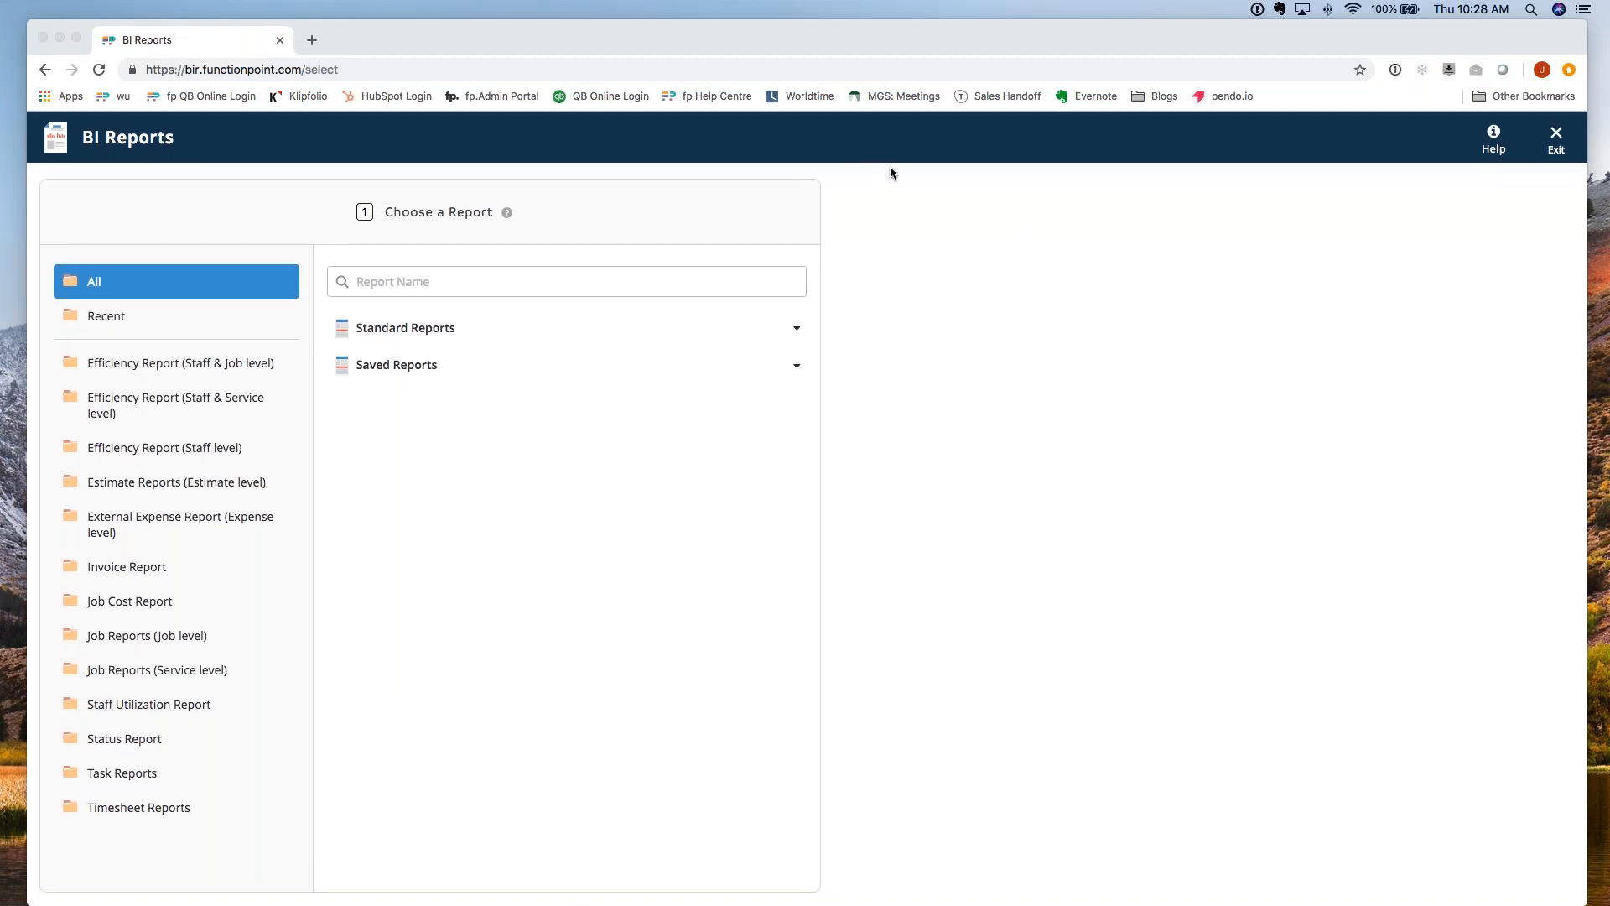
Step: Build the saved Revenue Forecast by Type & Date report as a pivot grid
{"action": "left_click", "coordinate": [506, 537]}
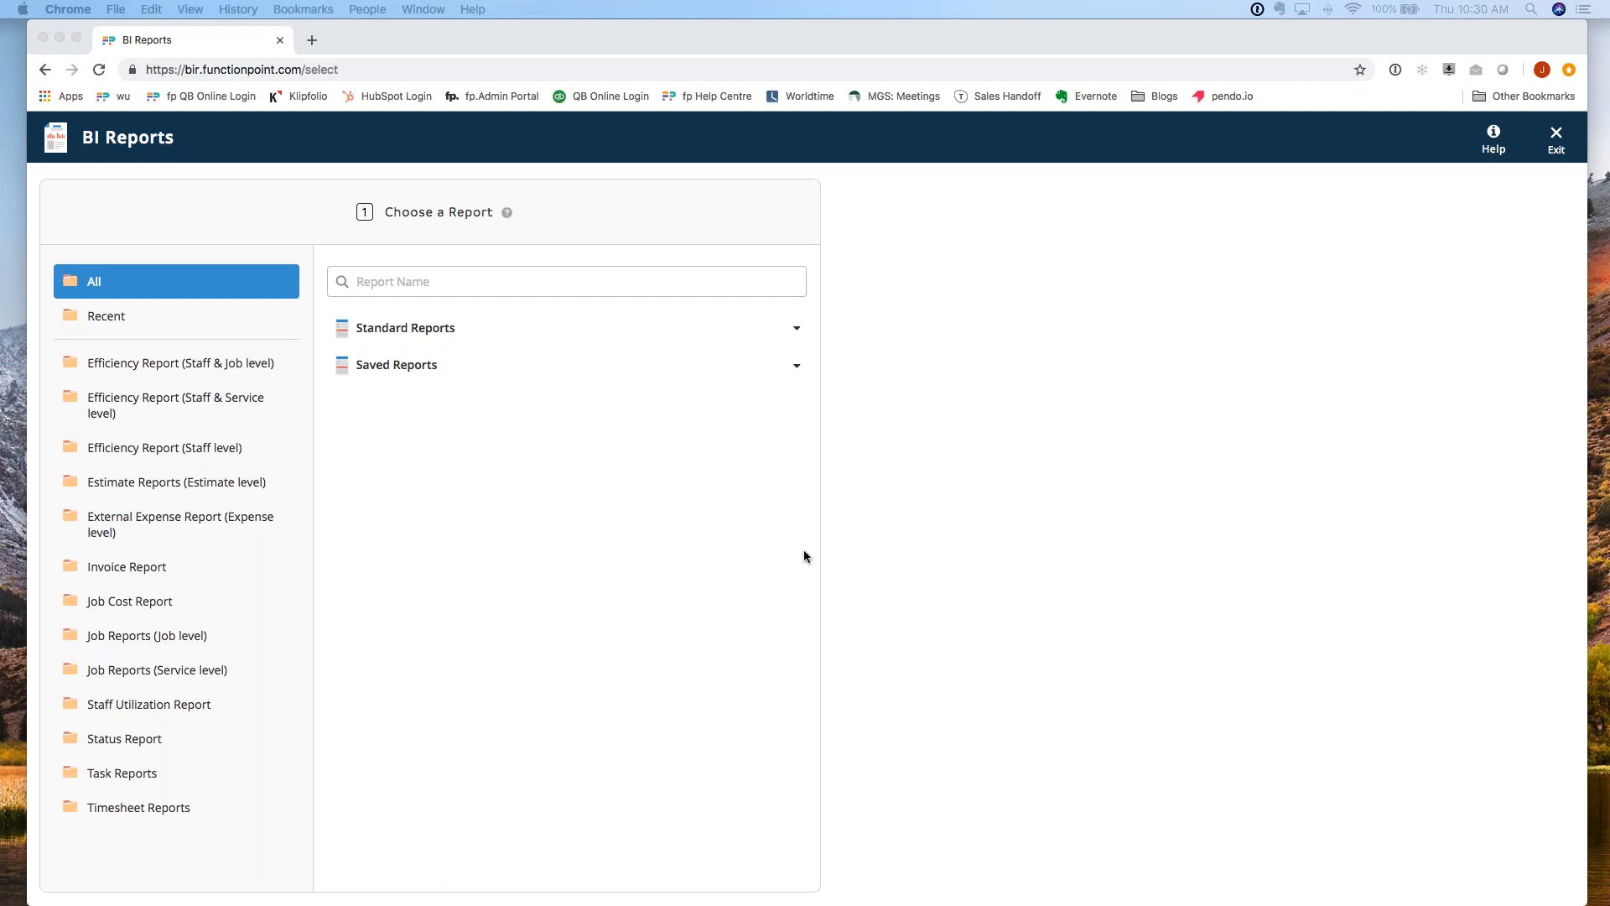
{"action": "left_click", "coordinate": [513, 369]}
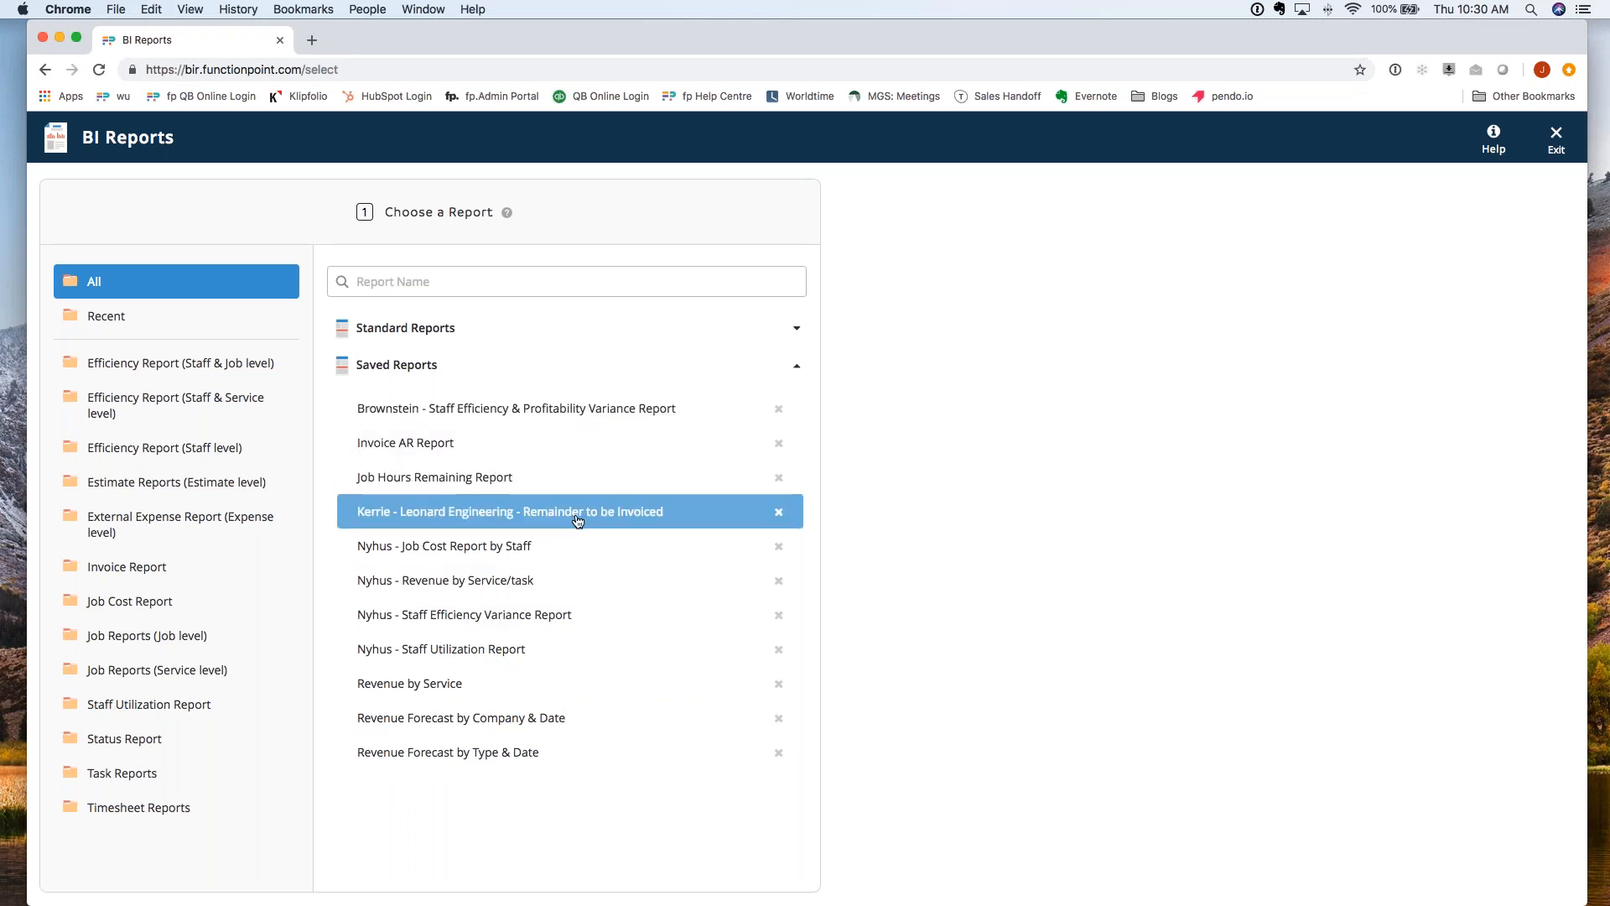
{"action": "left_click", "coordinate": [554, 719]}
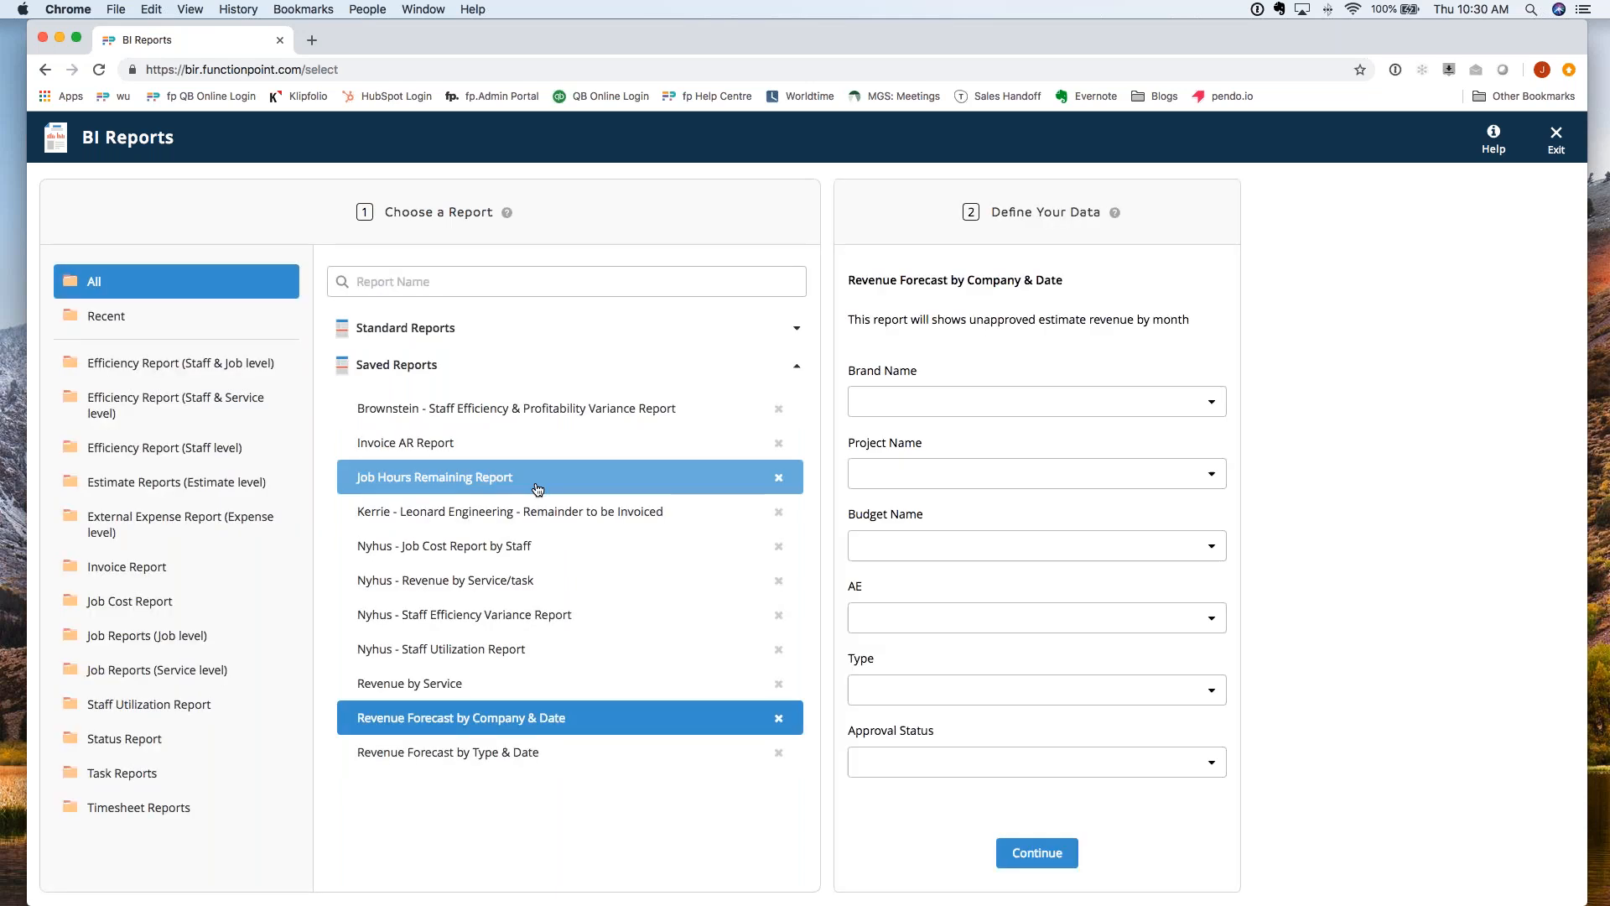
{"action": "left_click", "coordinate": [542, 745]}
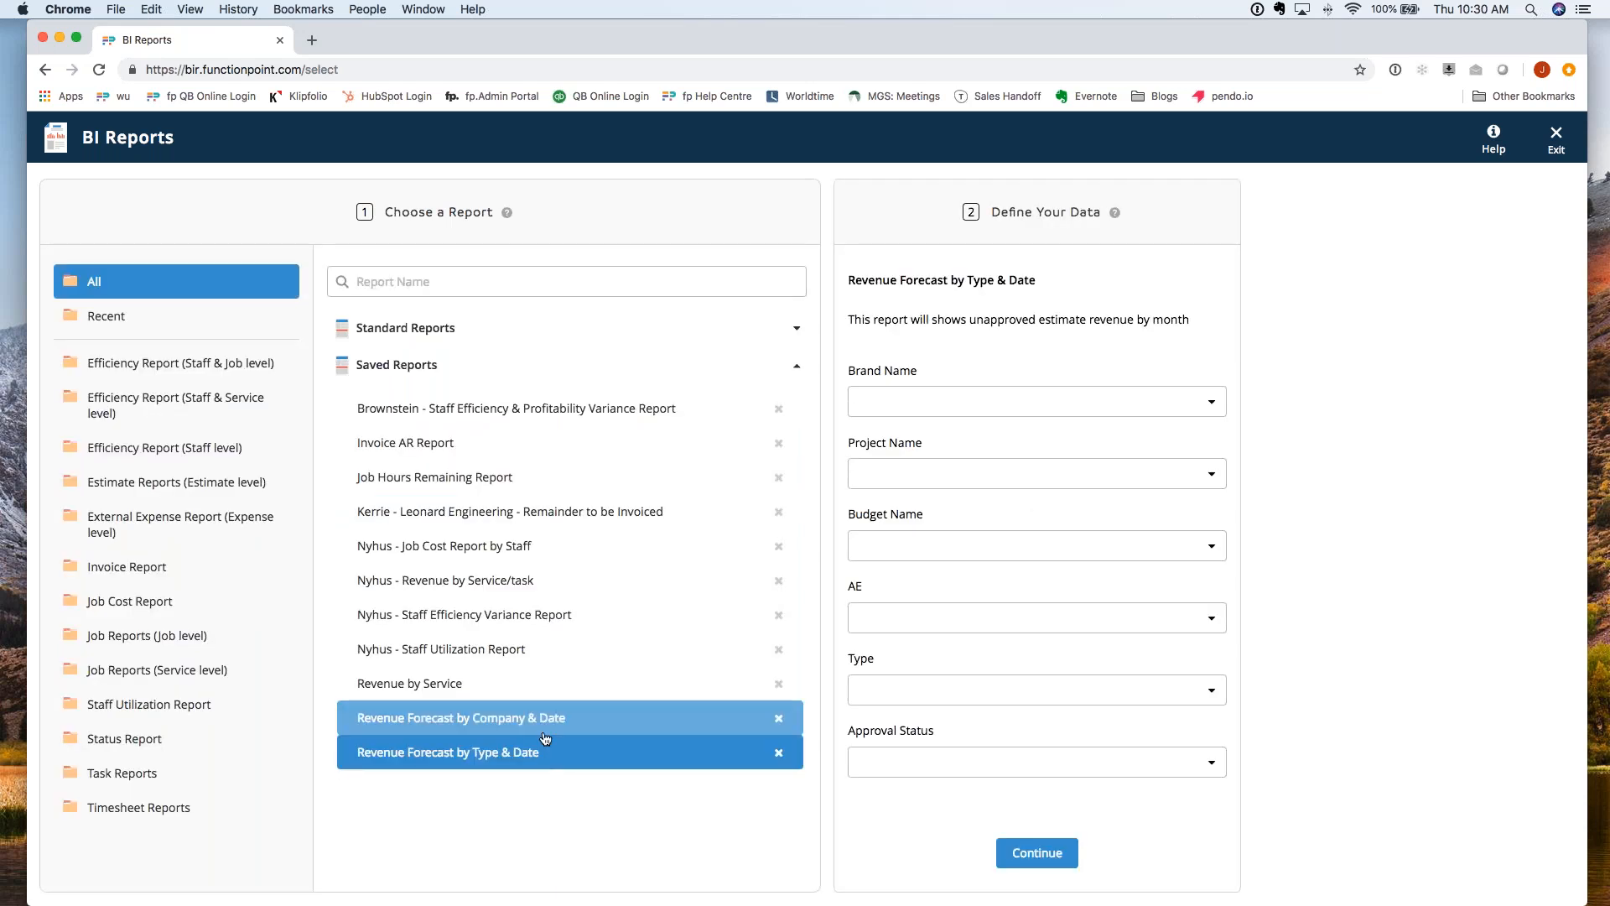
{"action": "left_click", "coordinate": [1054, 853]}
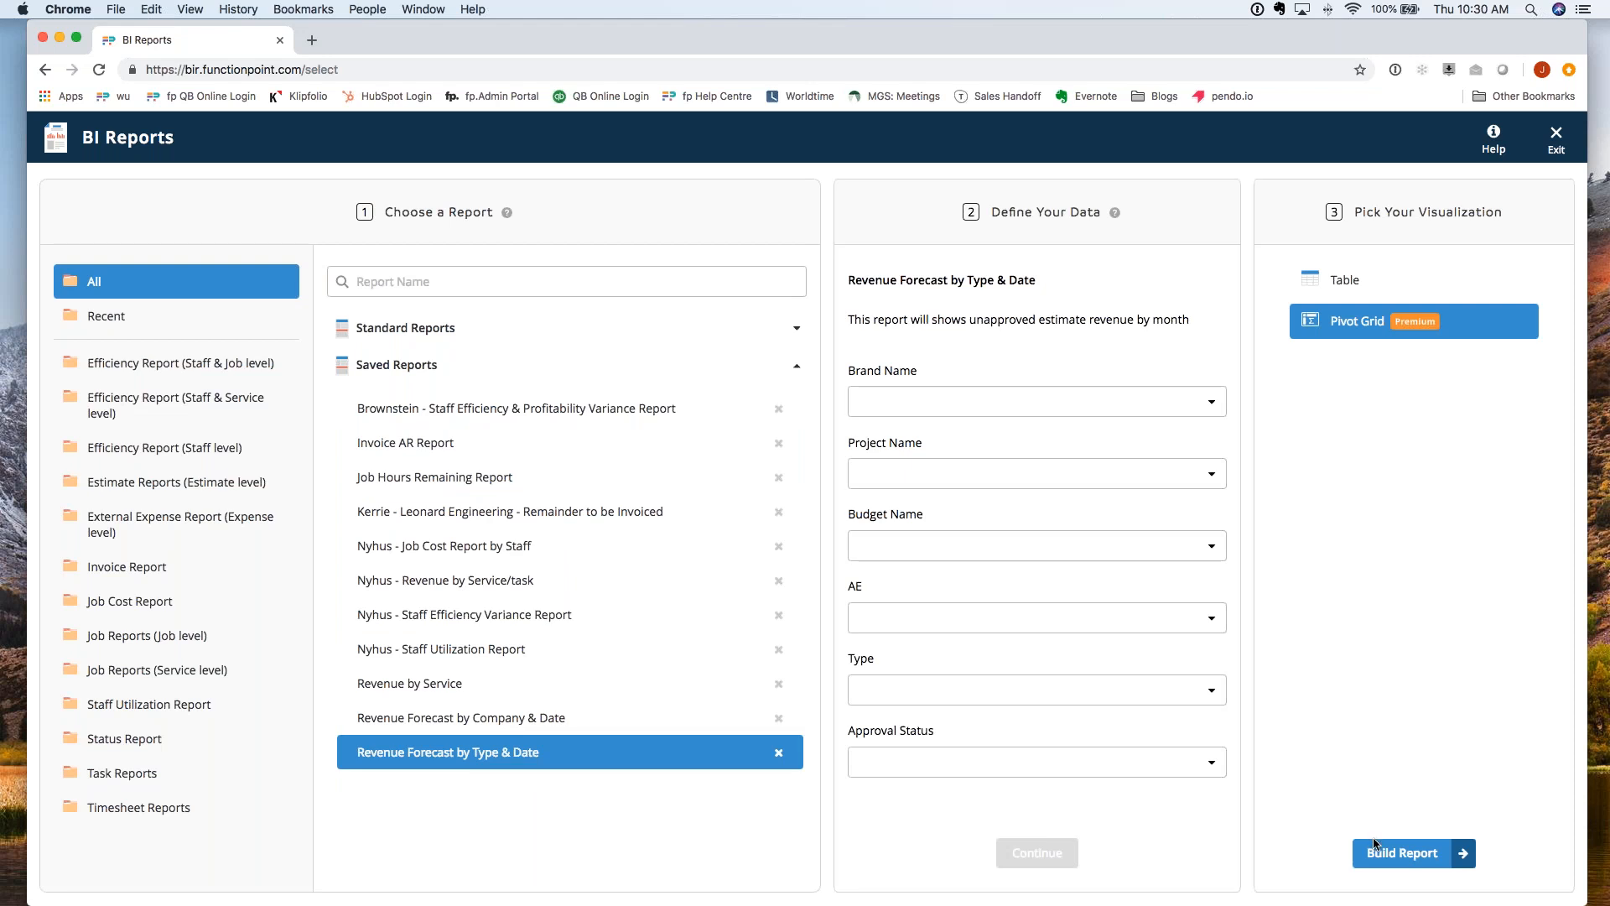
{"action": "left_click", "coordinate": [1374, 847]}
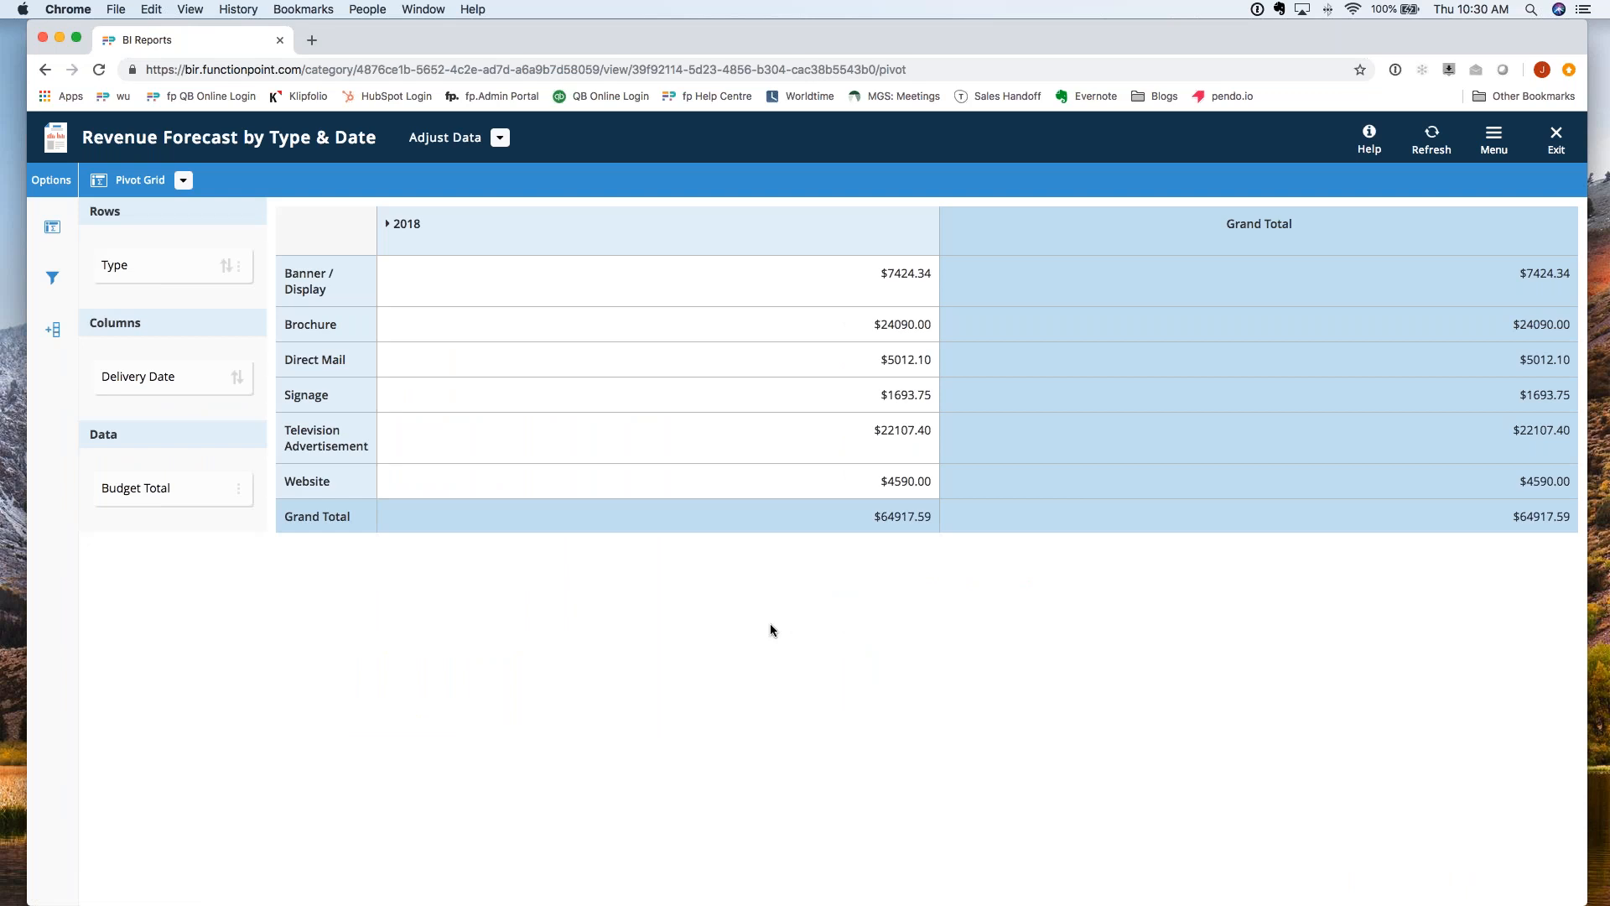
Step: Switch the report to a table and review its Type, Delivery Date and Approval Status filters
{"action": "left_click", "coordinate": [183, 180]}
{"action": "left_click", "coordinate": [173, 235]}
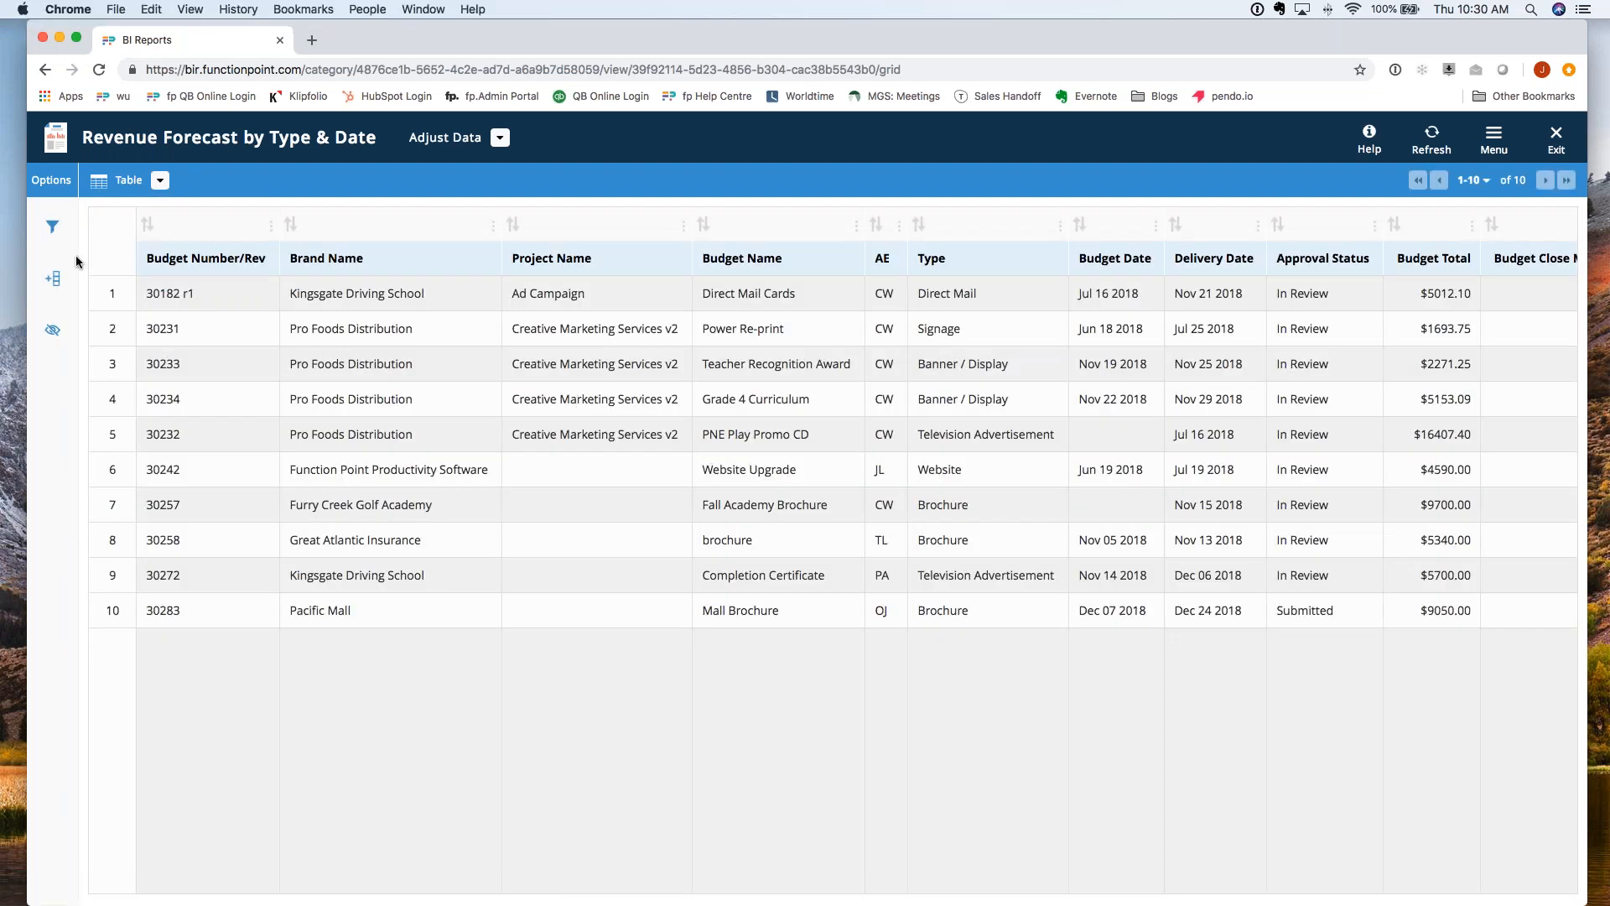
{"action": "left_click", "coordinate": [52, 227]}
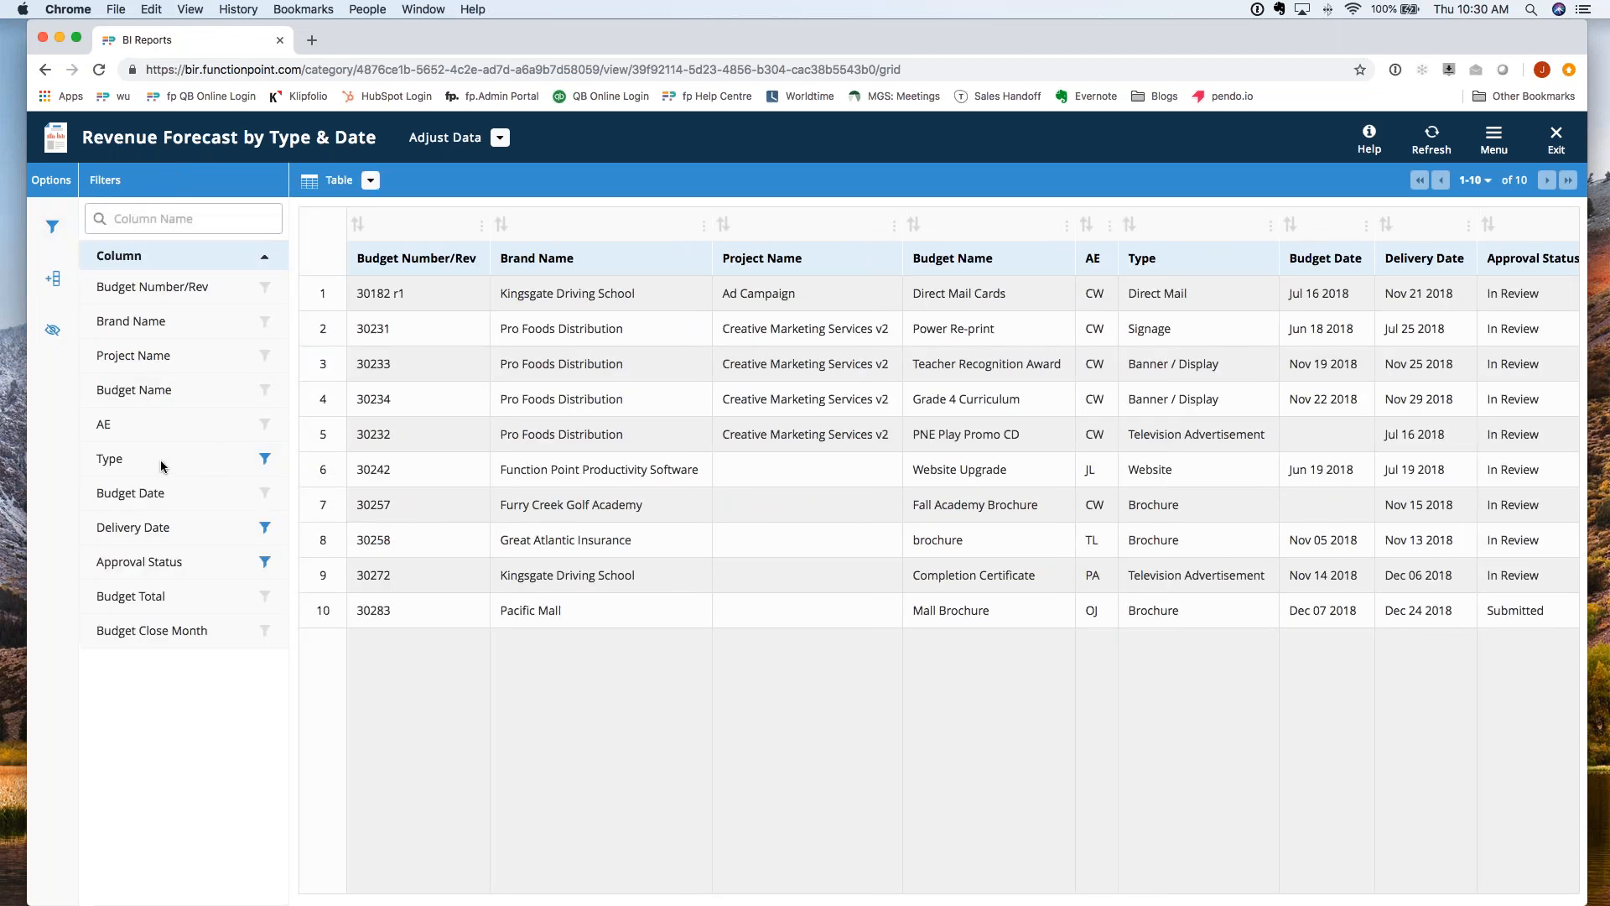
{"action": "left_click", "coordinate": [266, 459]}
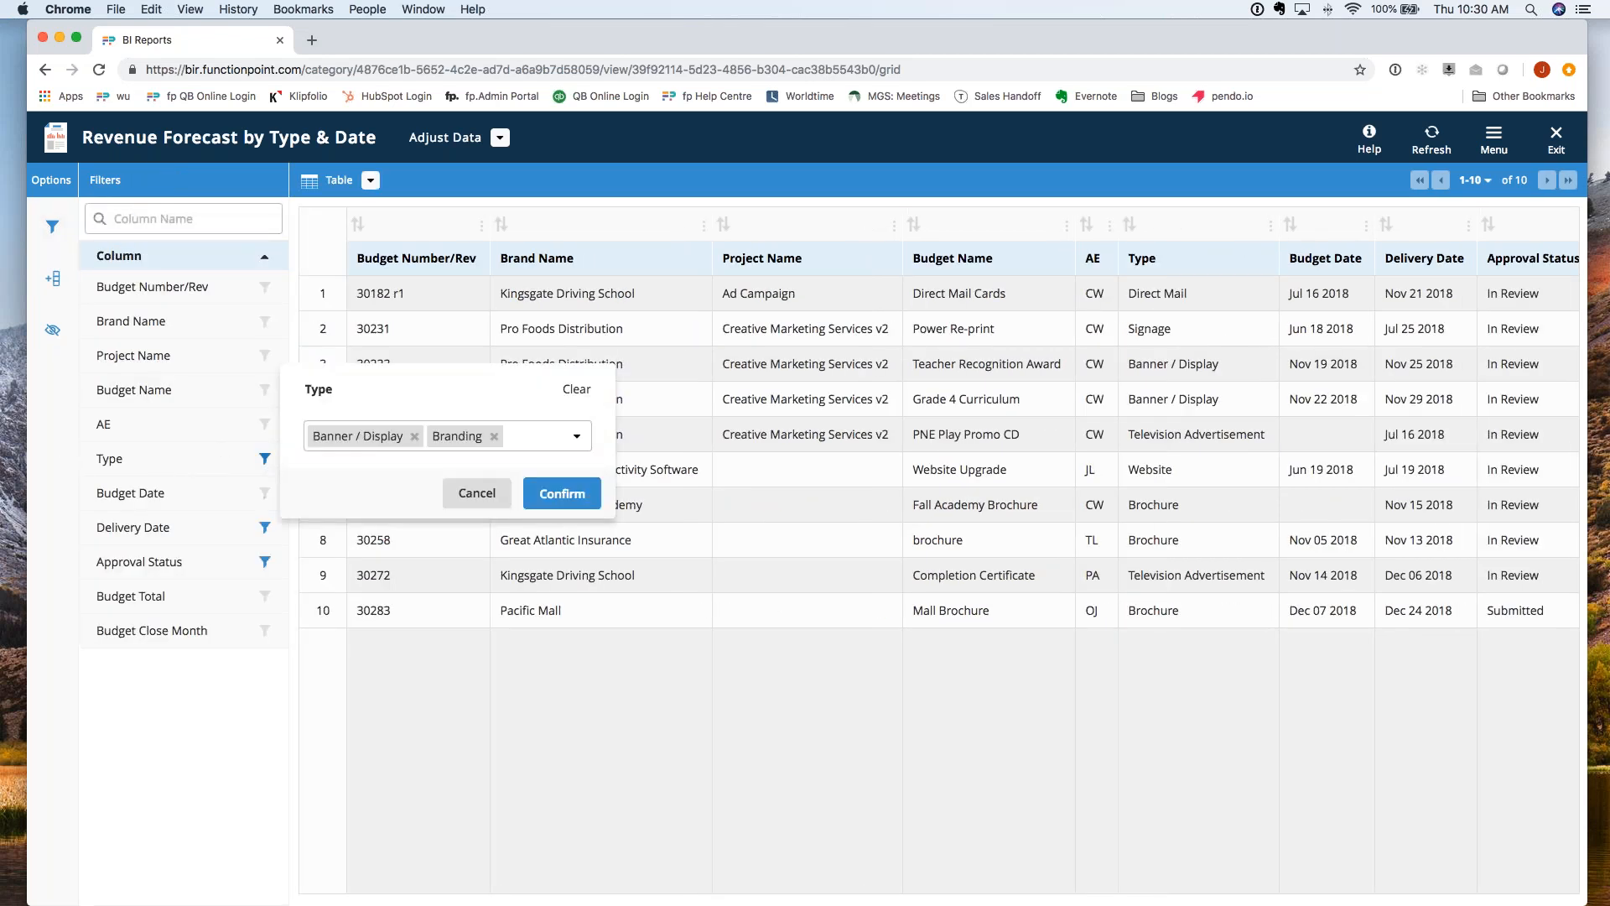
{"action": "left_click", "coordinate": [264, 528]}
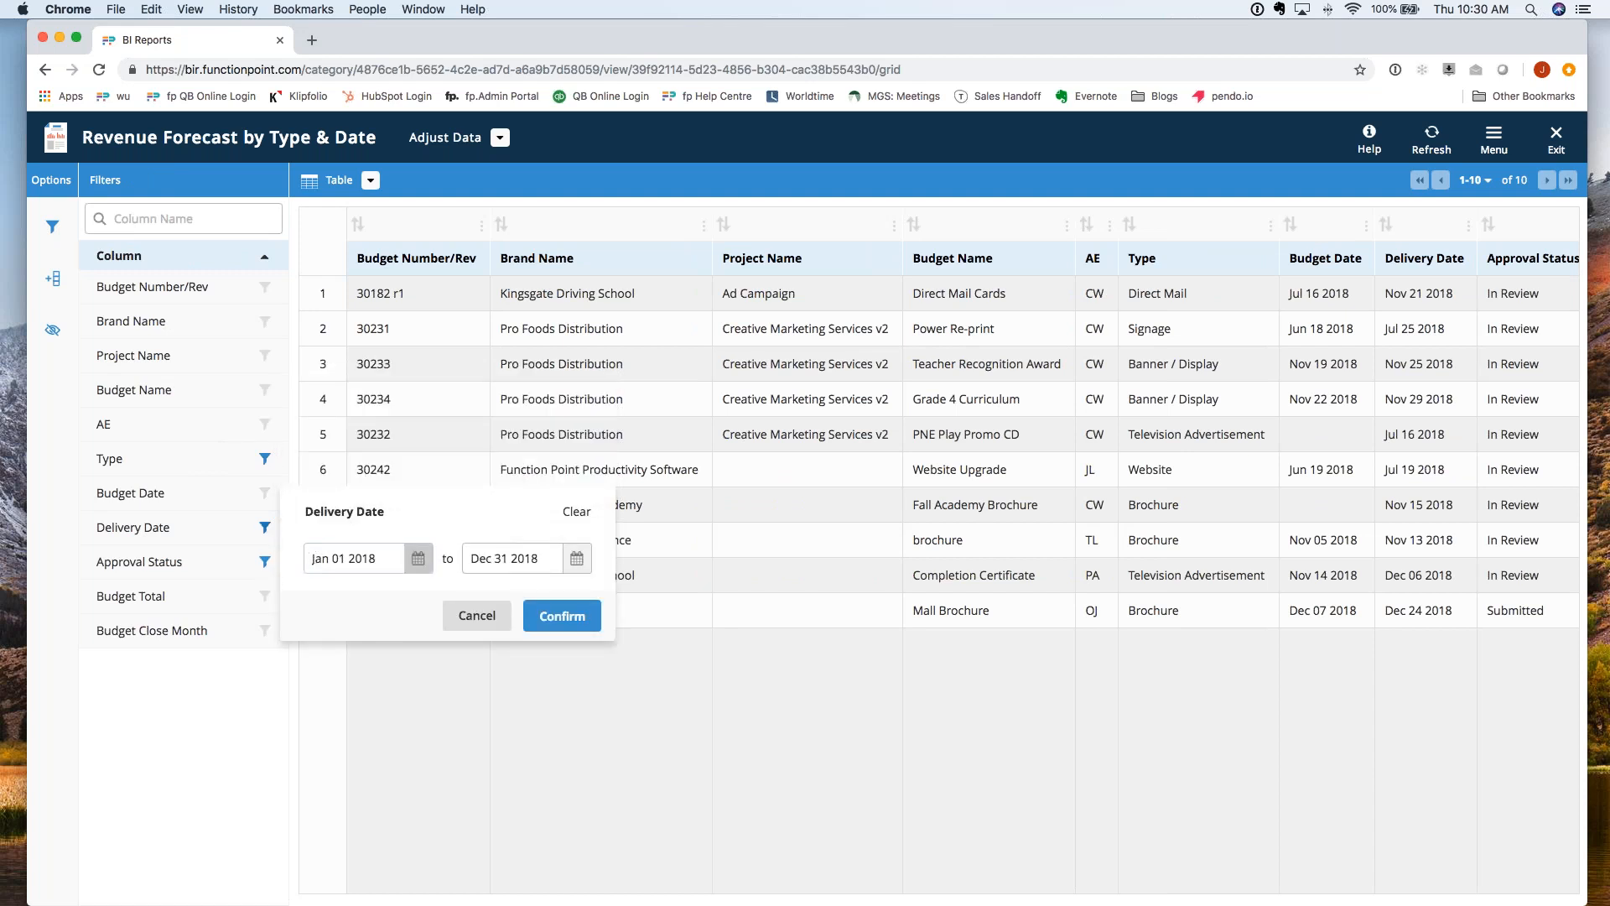
{"action": "left_click", "coordinate": [318, 559]}
{"action": "left_click", "coordinate": [523, 556]}
{"action": "left_click", "coordinate": [264, 561]}
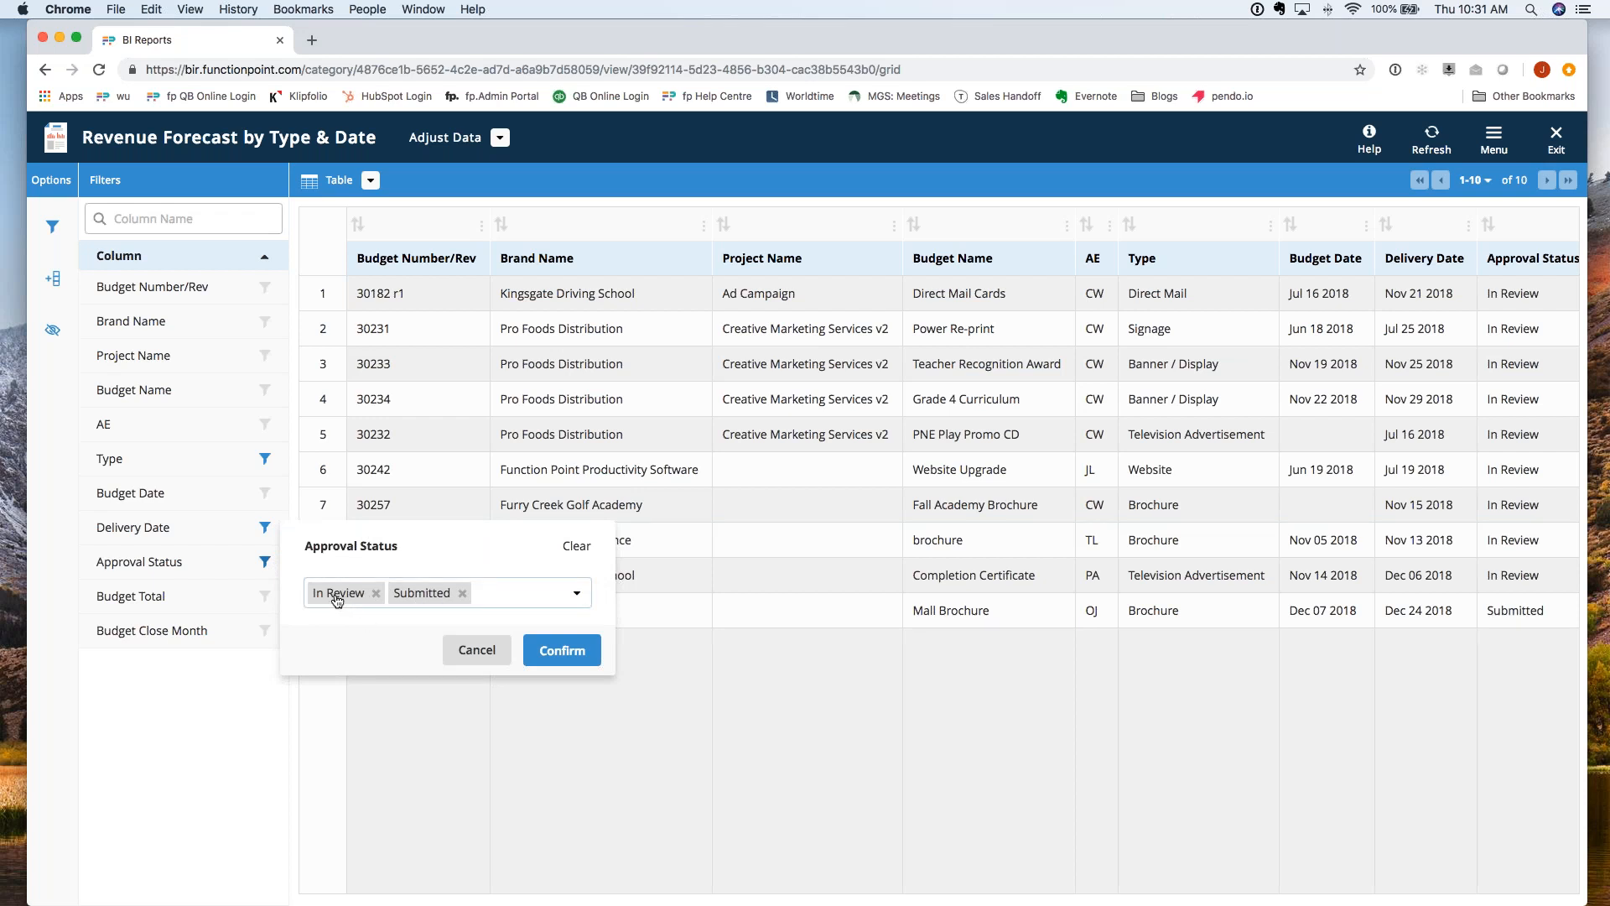
{"action": "left_click", "coordinate": [562, 650]}
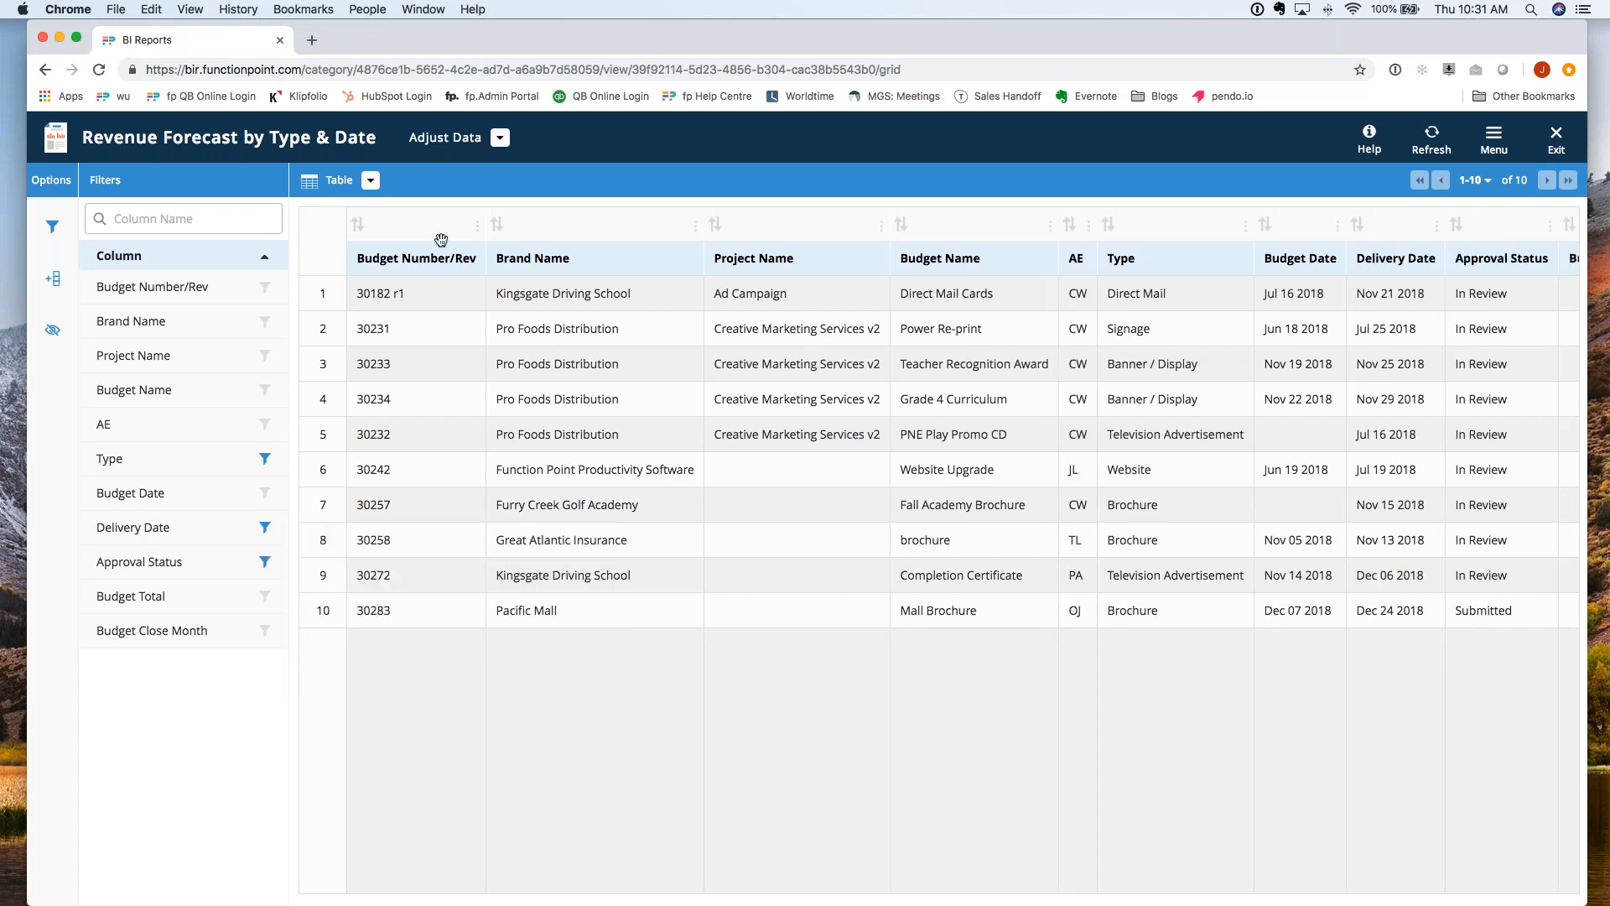
Step: Examine the forecast table's columns from Budget Number/Rev through to Budget Total
{"action": "scroll", "coordinate": [637, 335], "scroll_direction": "right", "scroll_amount": 3}
{"action": "scroll", "coordinate": [637, 336], "scroll_direction": "left", "scroll_amount": 3}
{"action": "scroll", "coordinate": [645, 360], "scroll_direction": "right", "scroll_amount": 3}
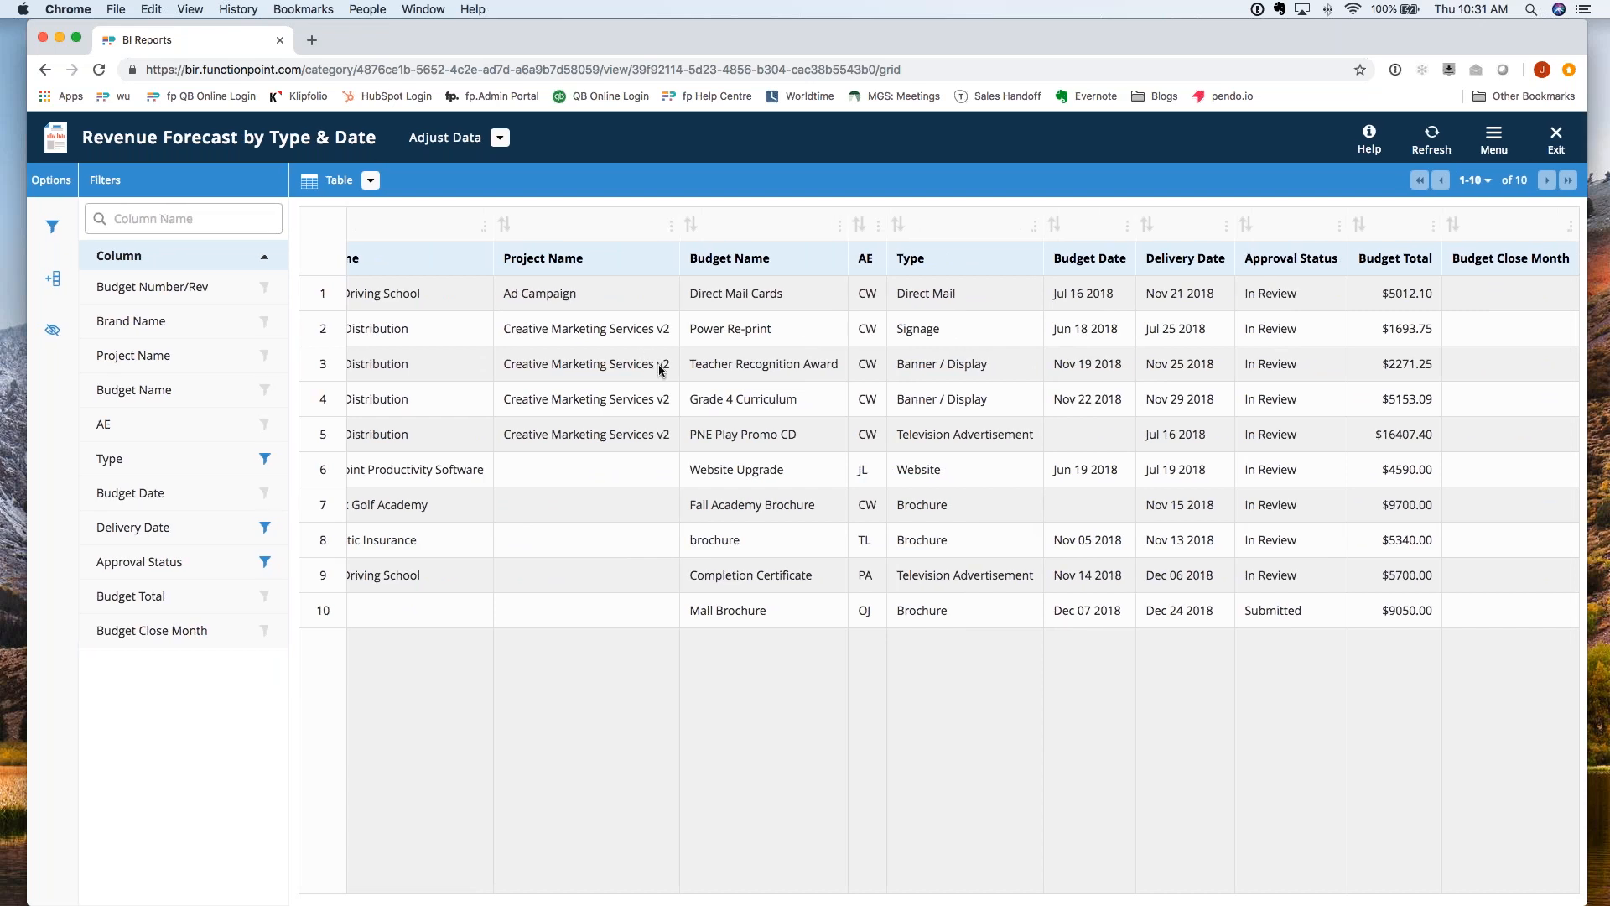
{"action": "scroll", "coordinate": [663, 361], "scroll_direction": "left", "scroll_amount": 3}
{"action": "scroll", "coordinate": [687, 360], "scroll_direction": "right", "scroll_amount": 3}
{"action": "left_click_drag", "start_coordinate": [1383, 327], "coordinate": [1381, 354]}
{"action": "left_click", "coordinate": [1383, 364]}
Step: Switch back to the pivot grid, expand 2018 into quarters, and check the months within Q3 and Q4
{"action": "left_click", "coordinate": [370, 180]}
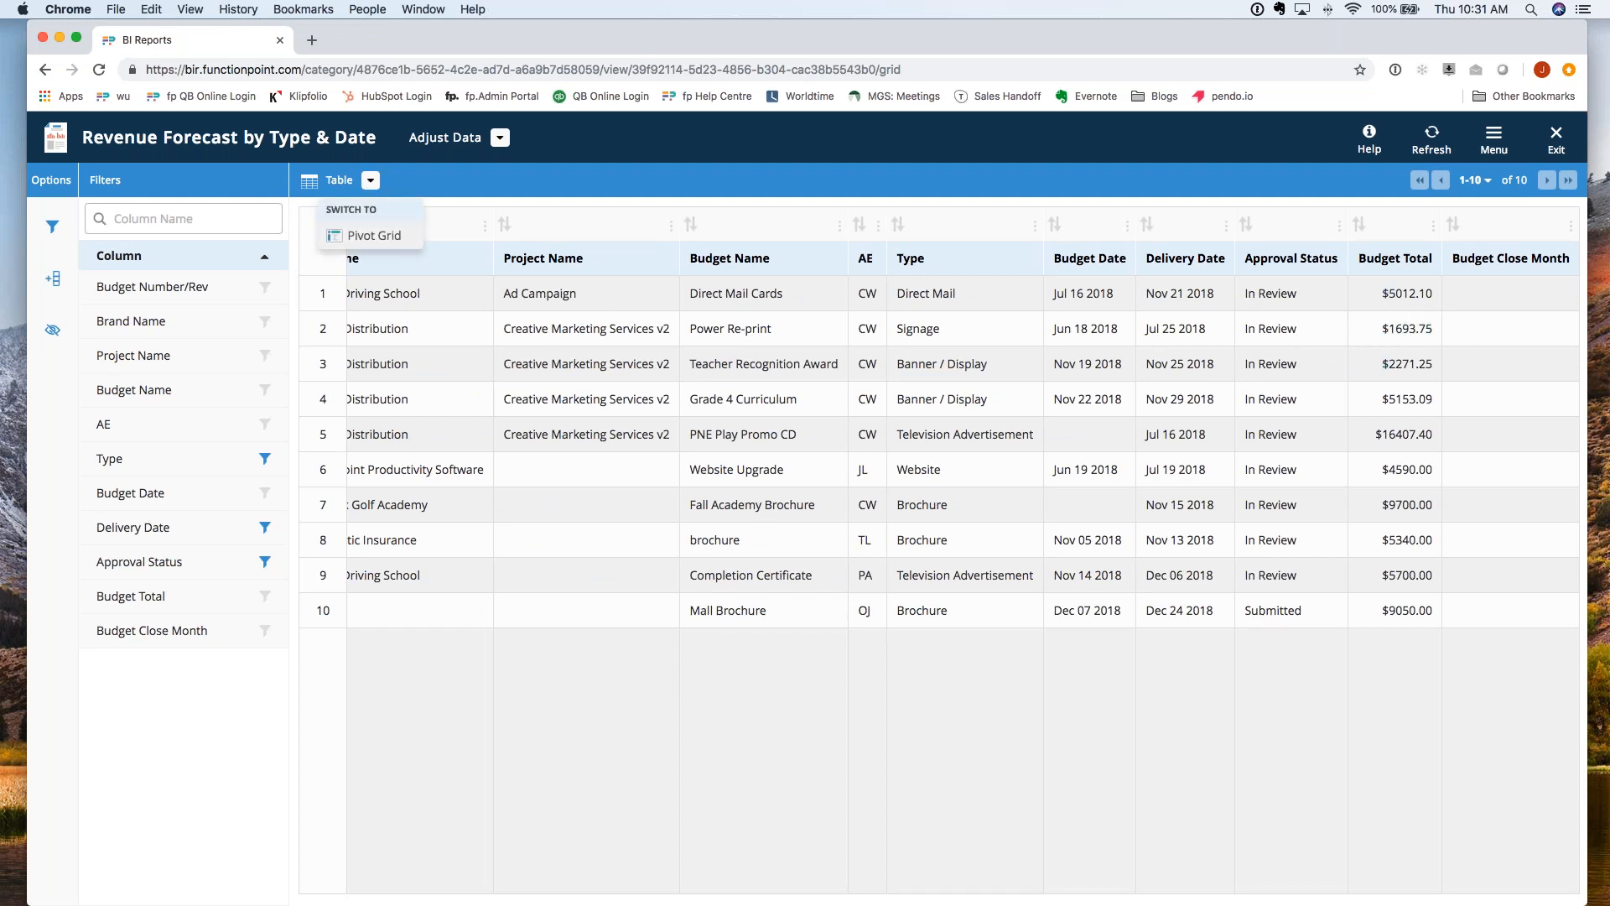
{"action": "left_click", "coordinate": [374, 235]}
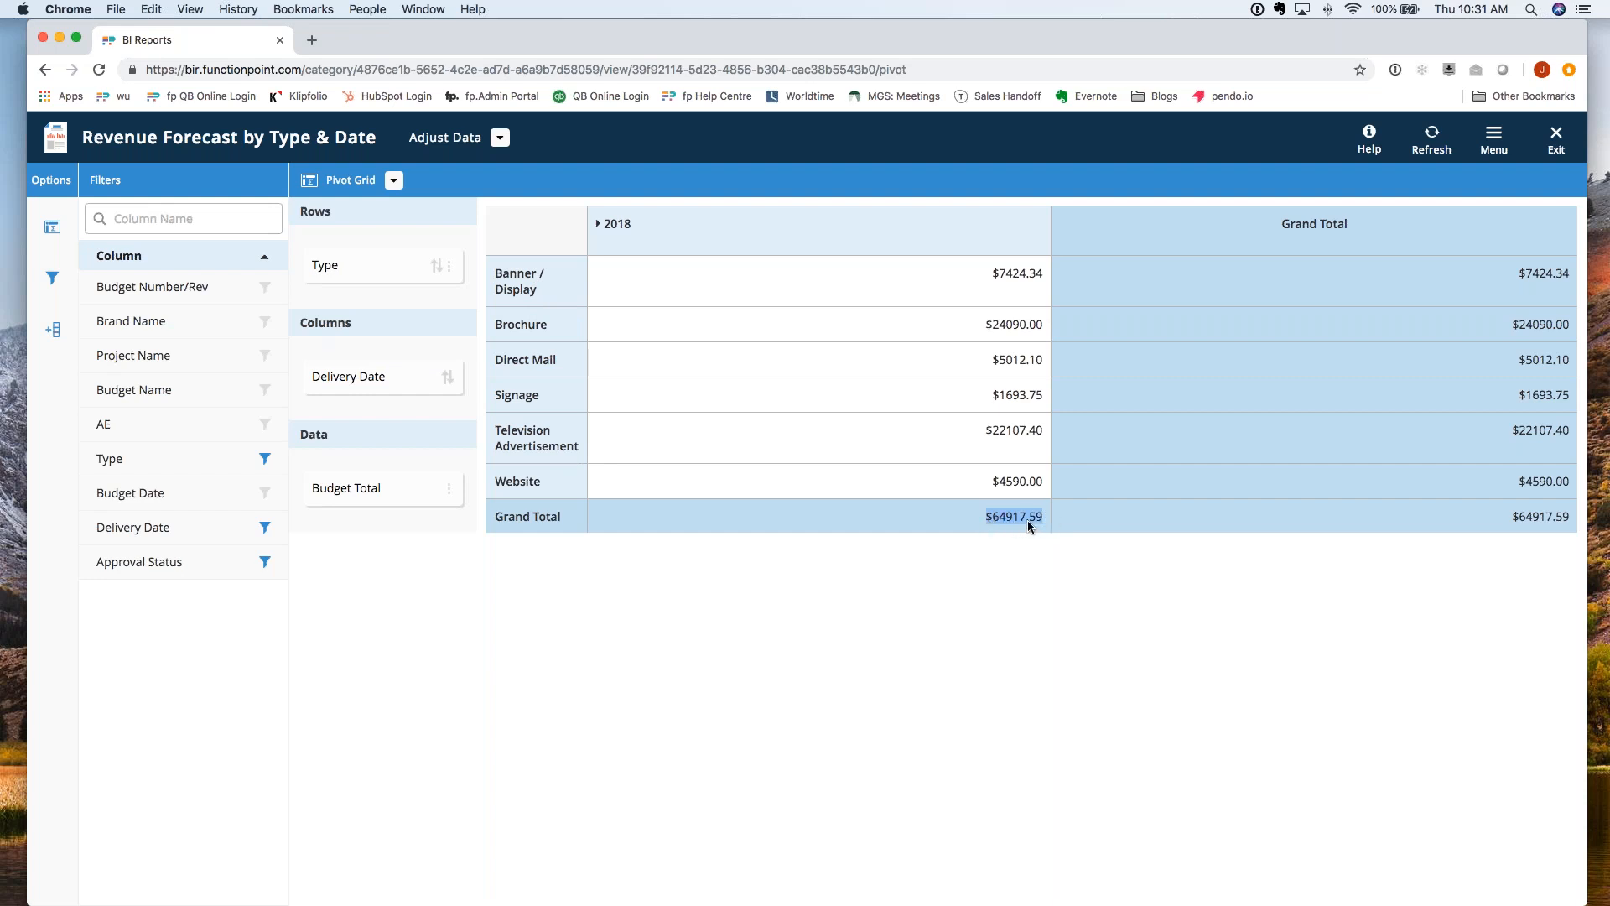
{"action": "left_click", "coordinate": [651, 229]}
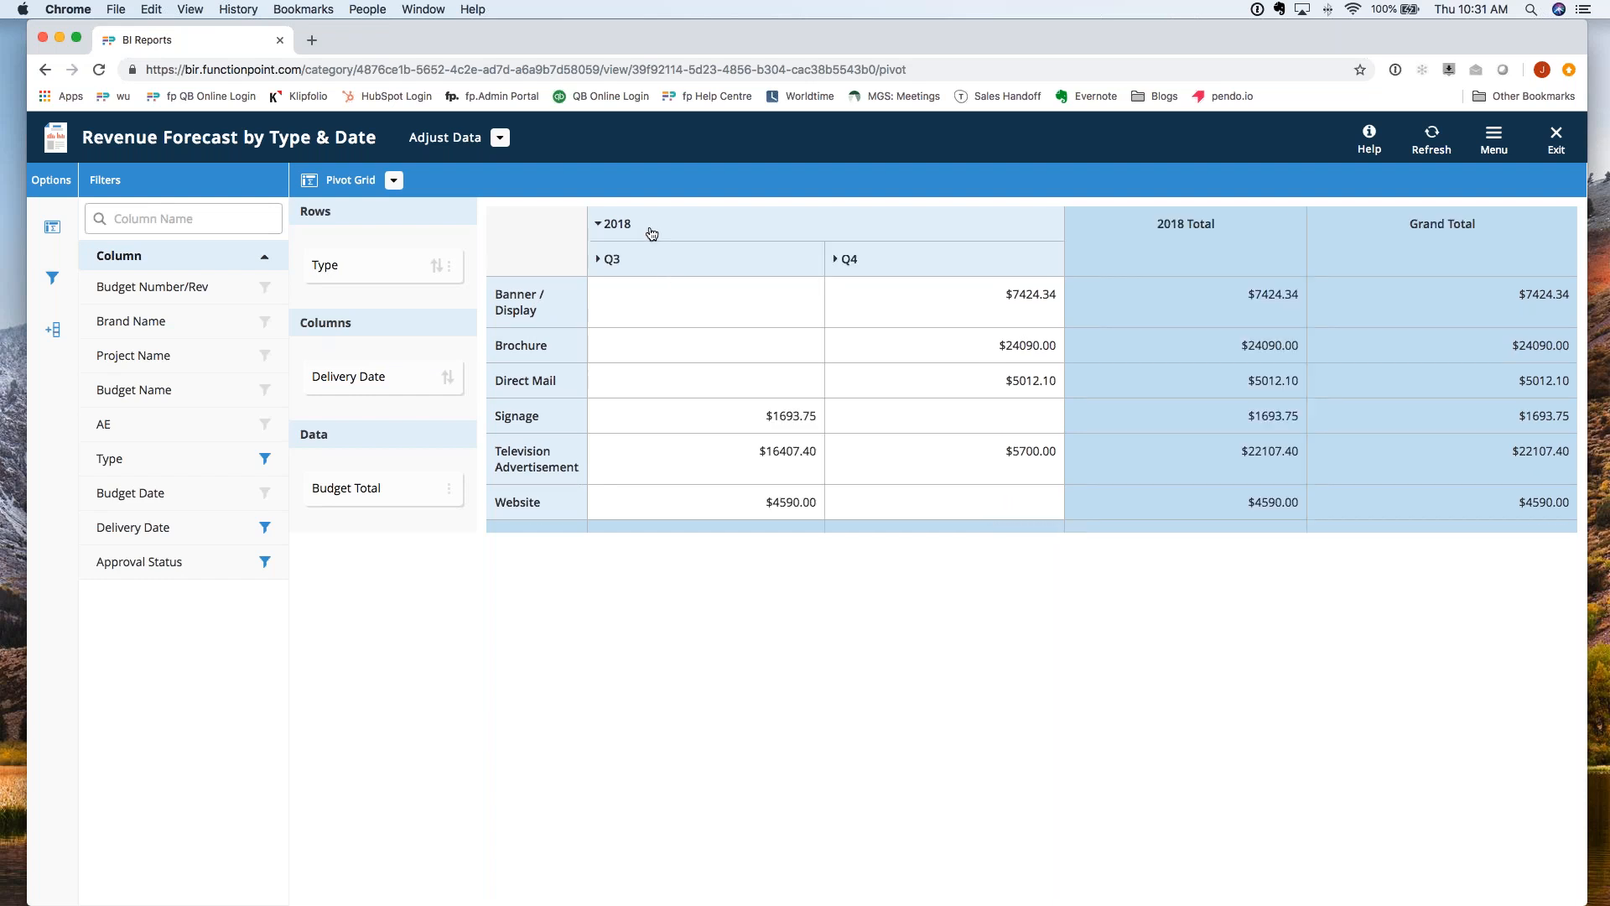
{"action": "left_click", "coordinate": [639, 275]}
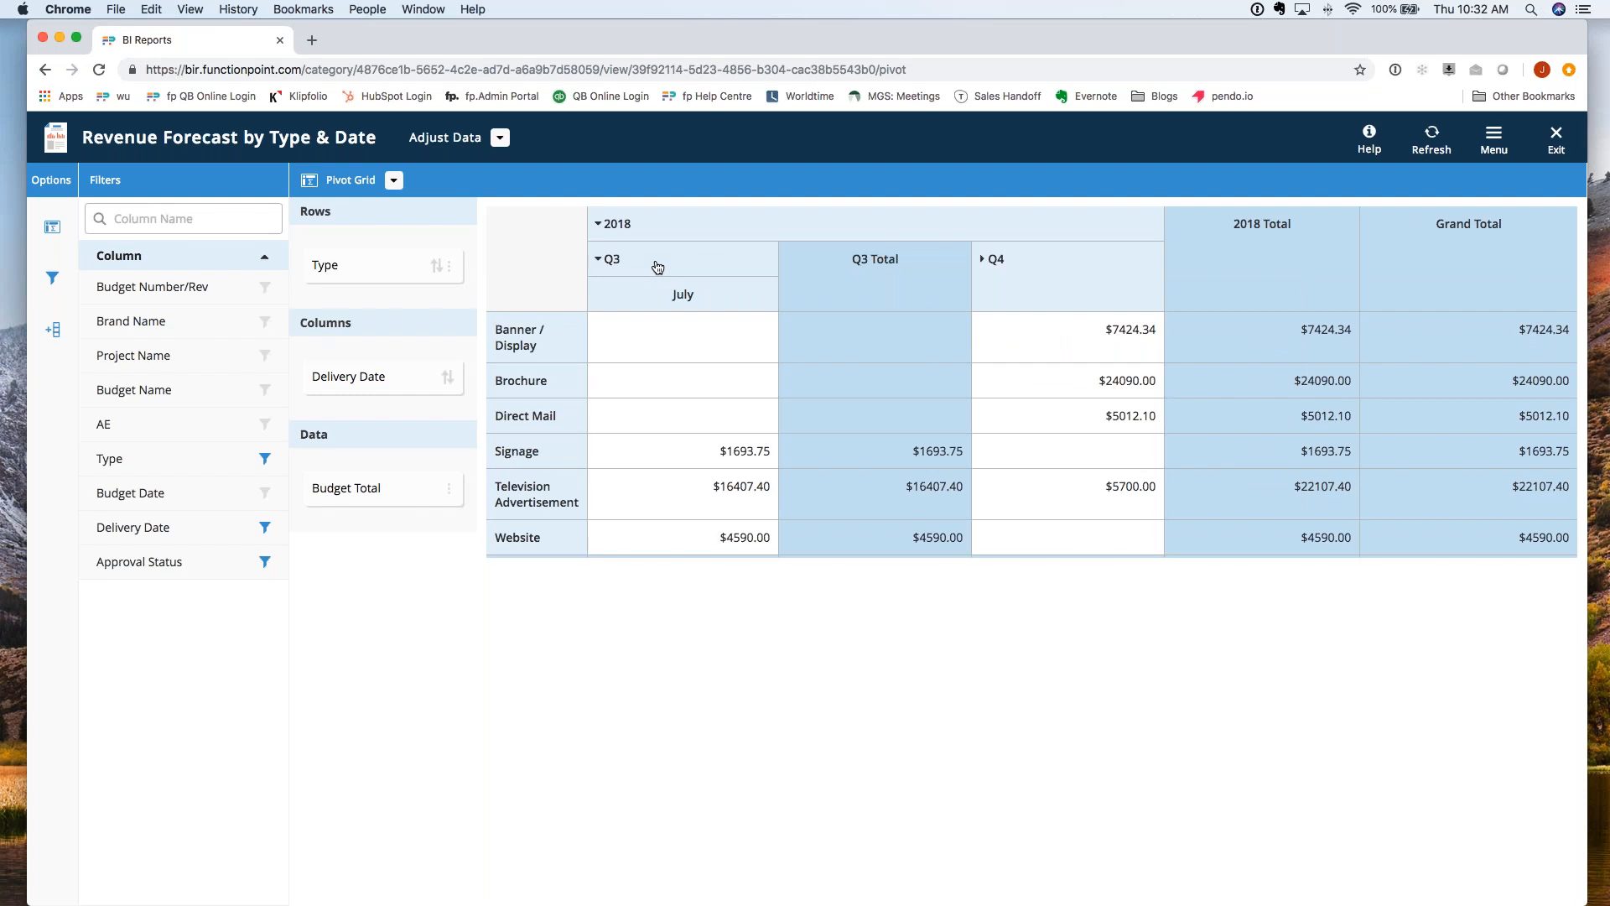
{"action": "left_click", "coordinate": [657, 266]}
{"action": "left_click", "coordinate": [906, 273]}
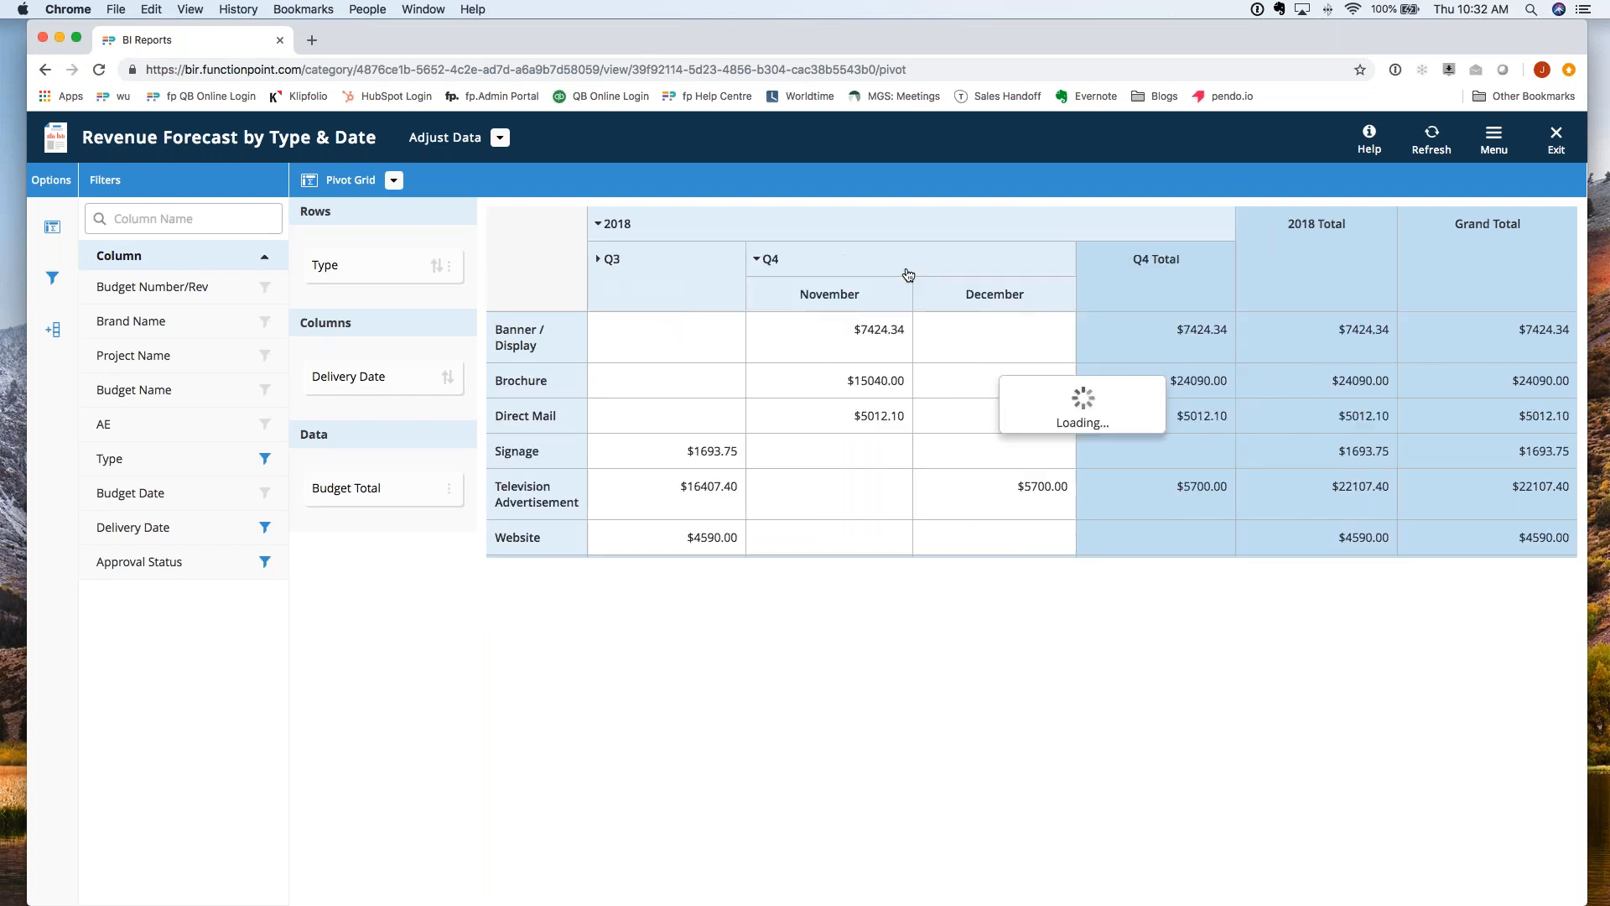
{"action": "left_click", "coordinate": [854, 272]}
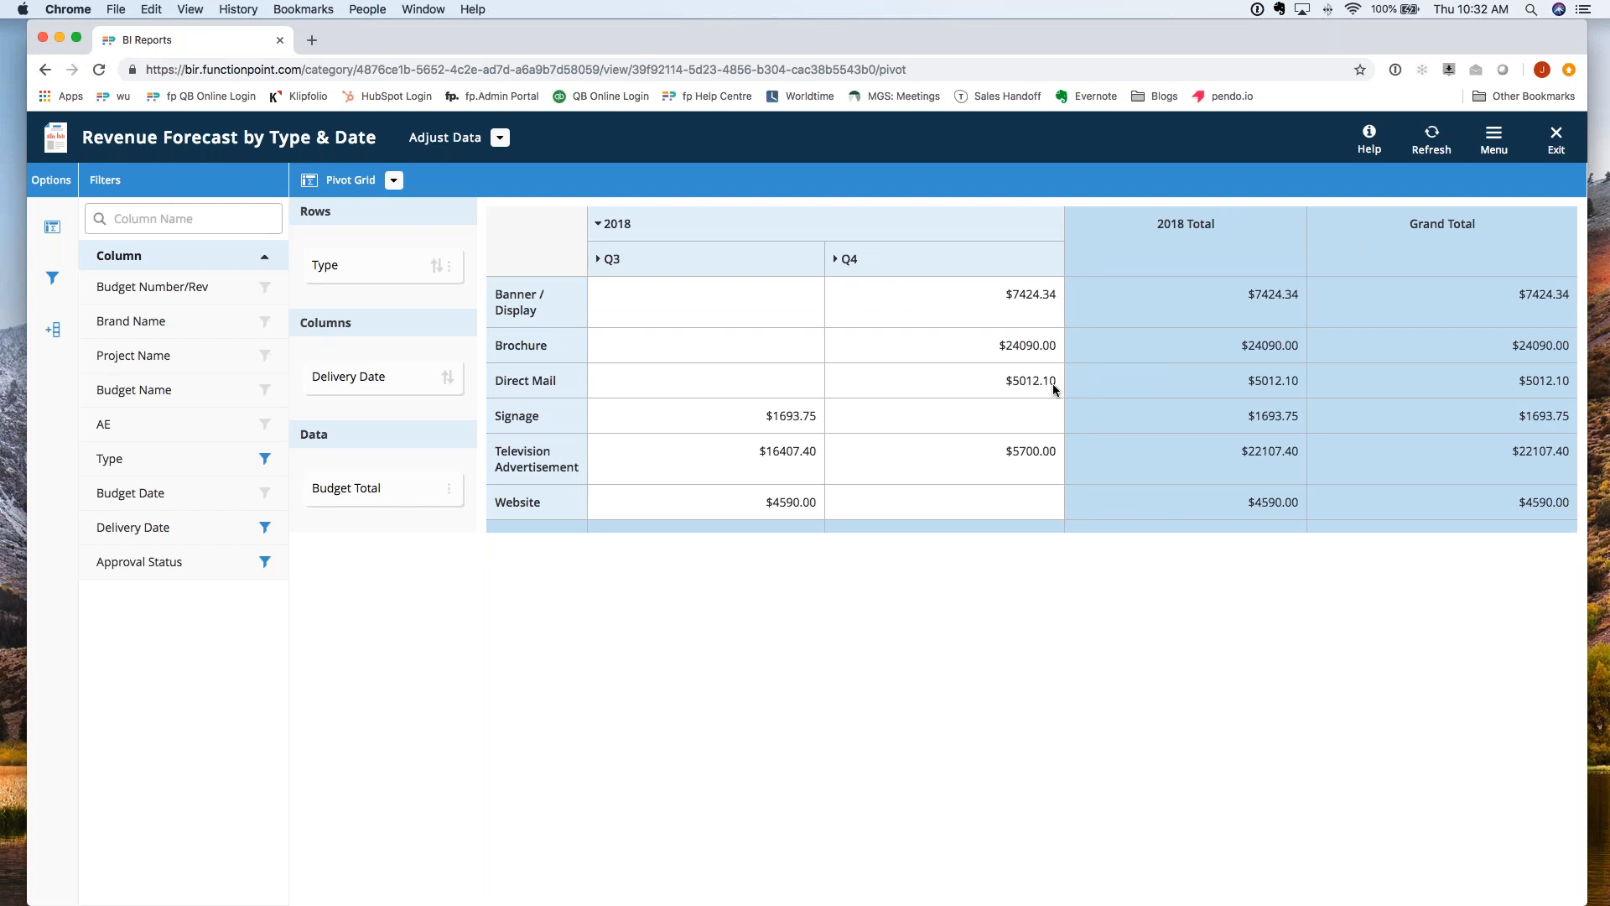
Step: Examine the 2018 totals for the Brochure and Television Advertisement types
{"action": "double_click", "coordinate": [1259, 346]}
{"action": "double_click", "coordinate": [1260, 449]}
{"action": "left_click", "coordinate": [1238, 478]}
Step: Set up the pivot grid's rows as Brand Name followed by Type
{"action": "left_click", "coordinate": [394, 181]}
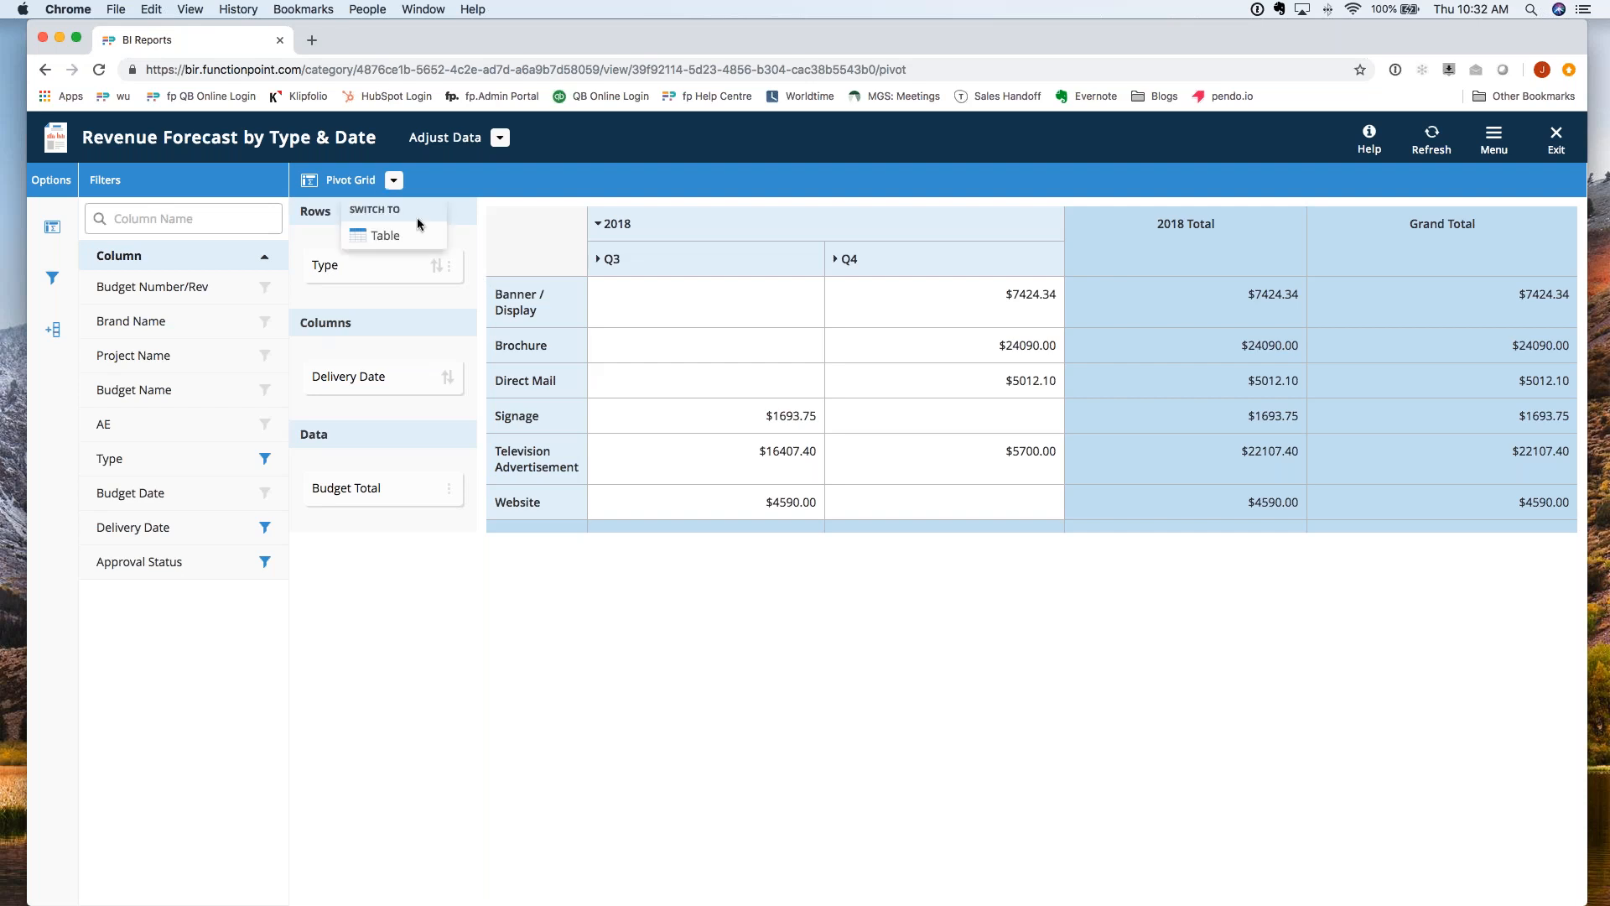
{"action": "left_click", "coordinate": [51, 235]}
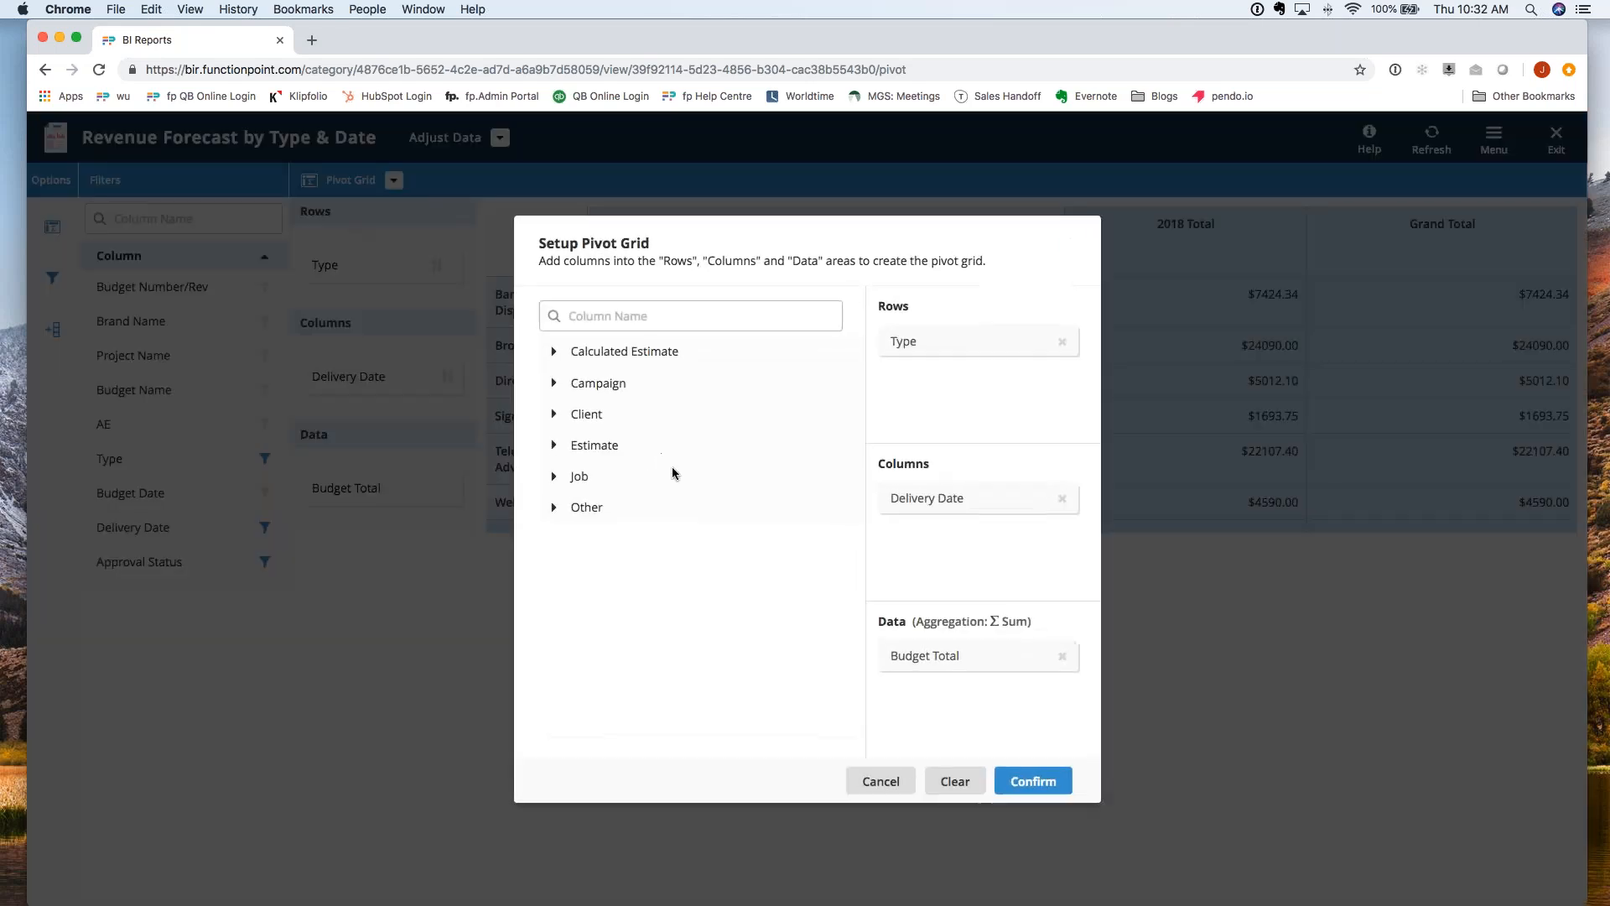
{"action": "left_click", "coordinate": [1063, 342]}
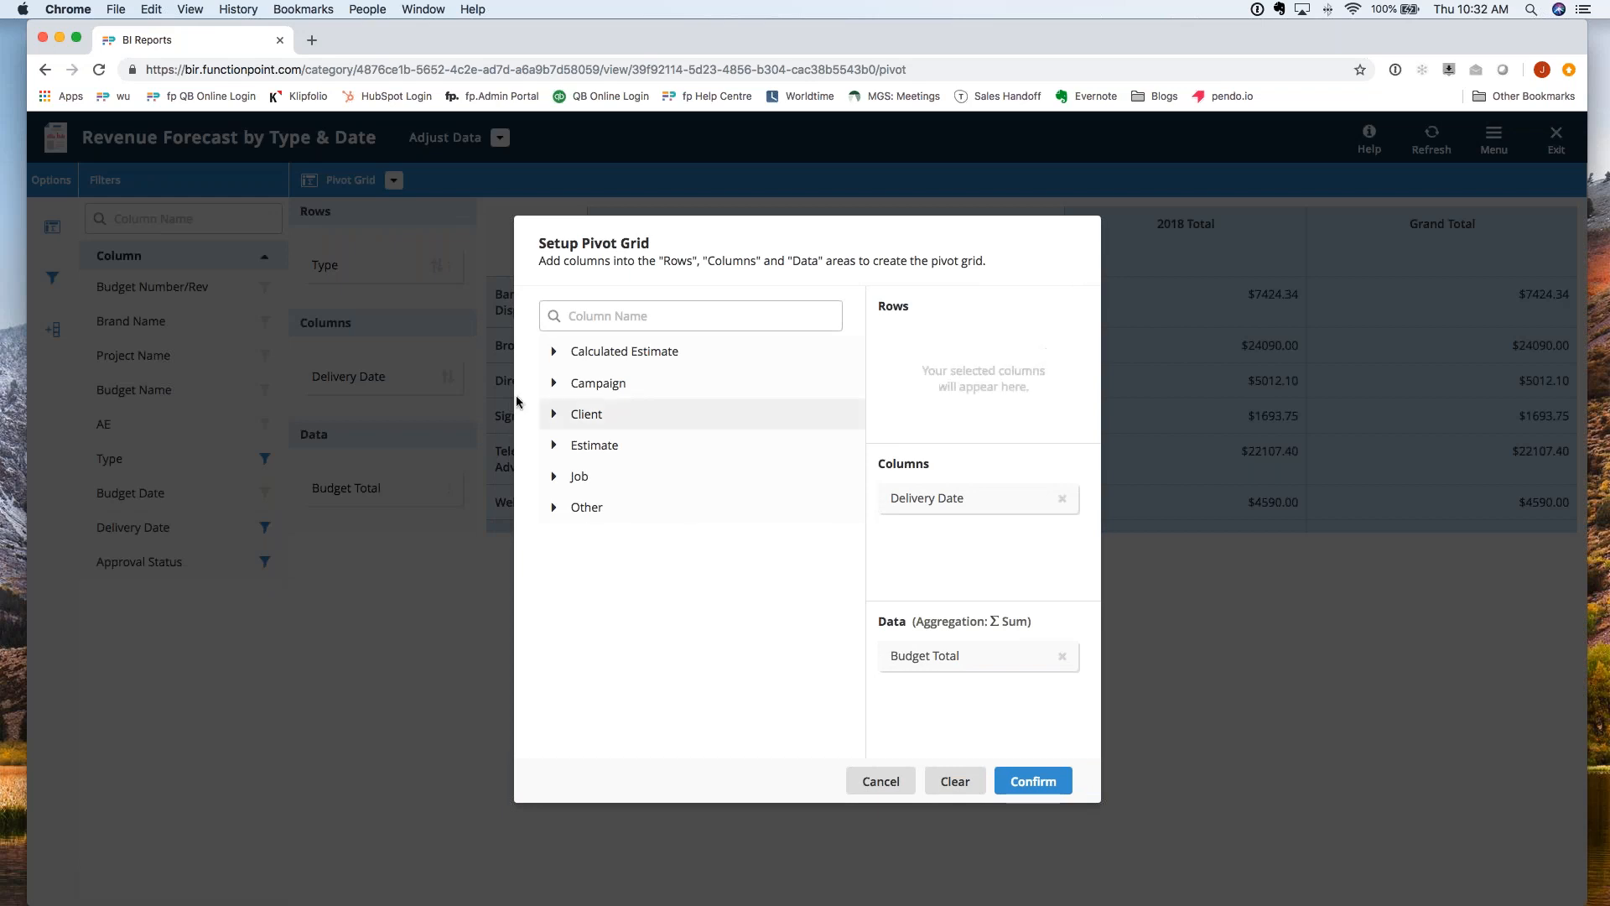
{"action": "left_click", "coordinate": [558, 413]}
{"action": "left_click", "coordinate": [578, 447]}
{"action": "left_click", "coordinate": [615, 461]}
{"action": "left_click", "coordinate": [553, 509]}
{"action": "left_click", "coordinate": [578, 542]}
{"action": "left_click", "coordinate": [616, 558]}
{"action": "left_click", "coordinate": [1040, 782]}
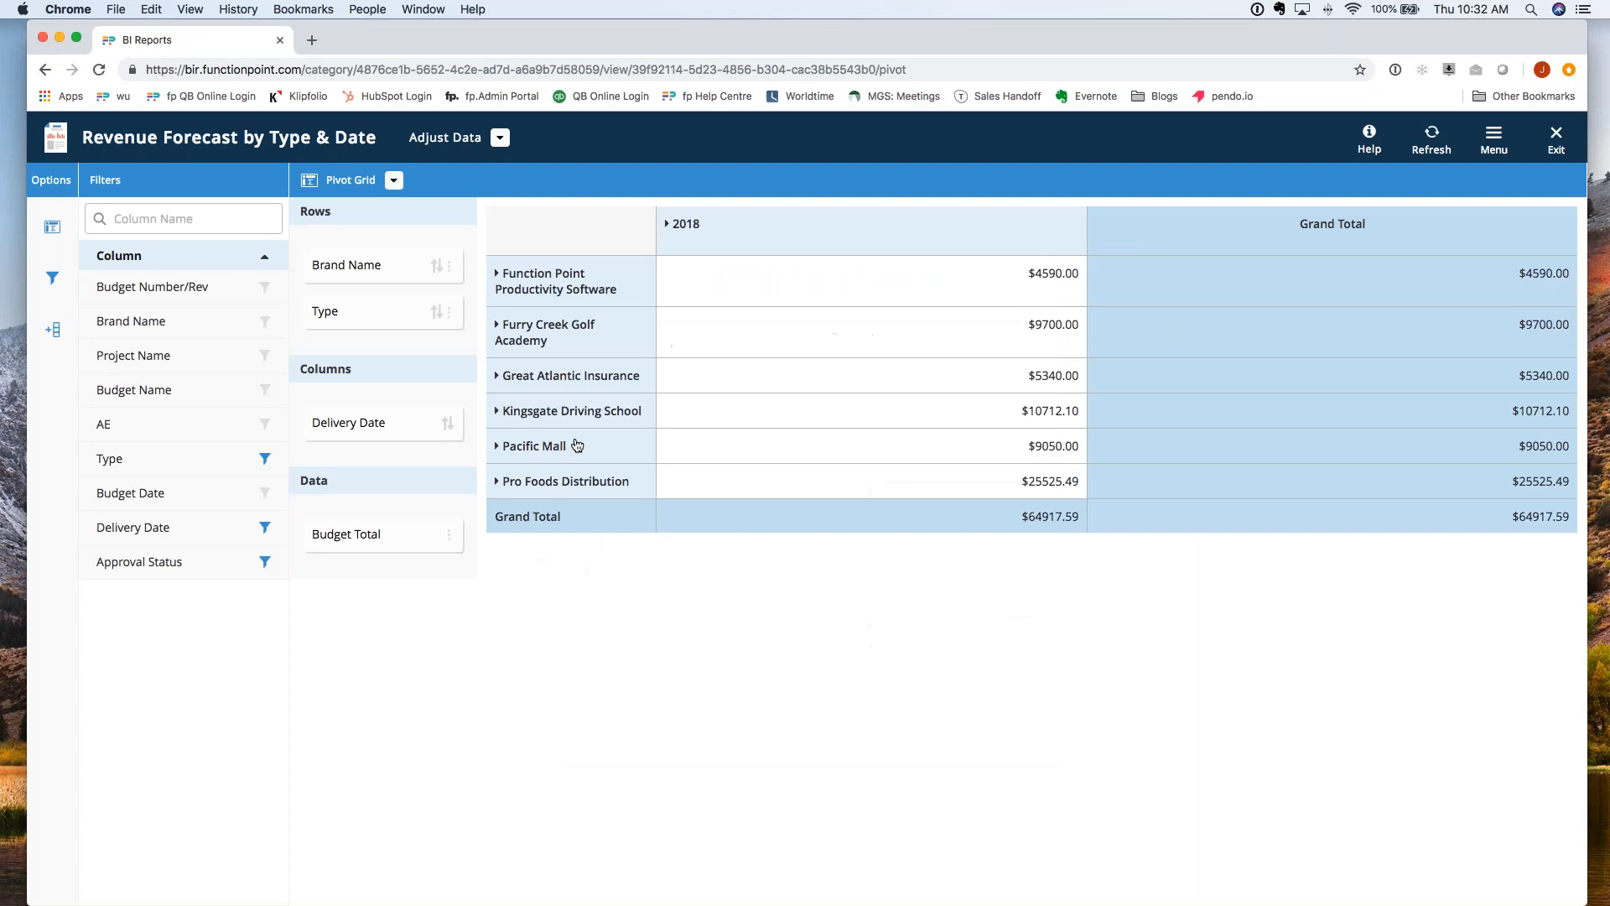
Step: Hide the filters and expand Furry Creek Golf Academy, Great Atlantic Insurance and Pro Foods Distribution to view their types
{"action": "left_click", "coordinate": [48, 286]}
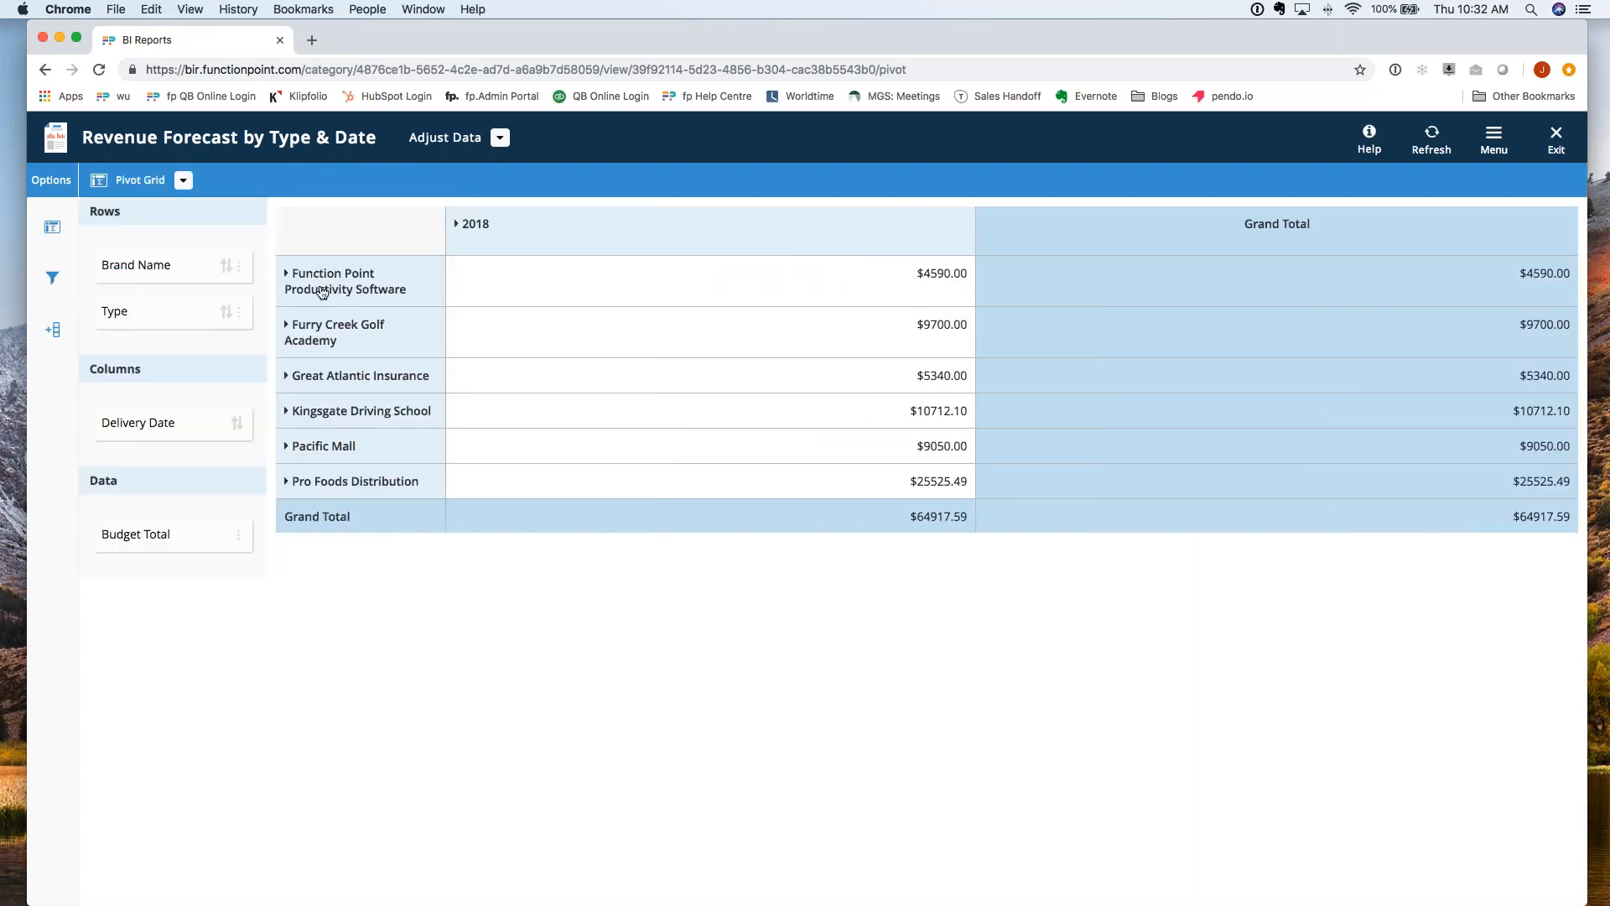
{"action": "left_click", "coordinate": [330, 342]}
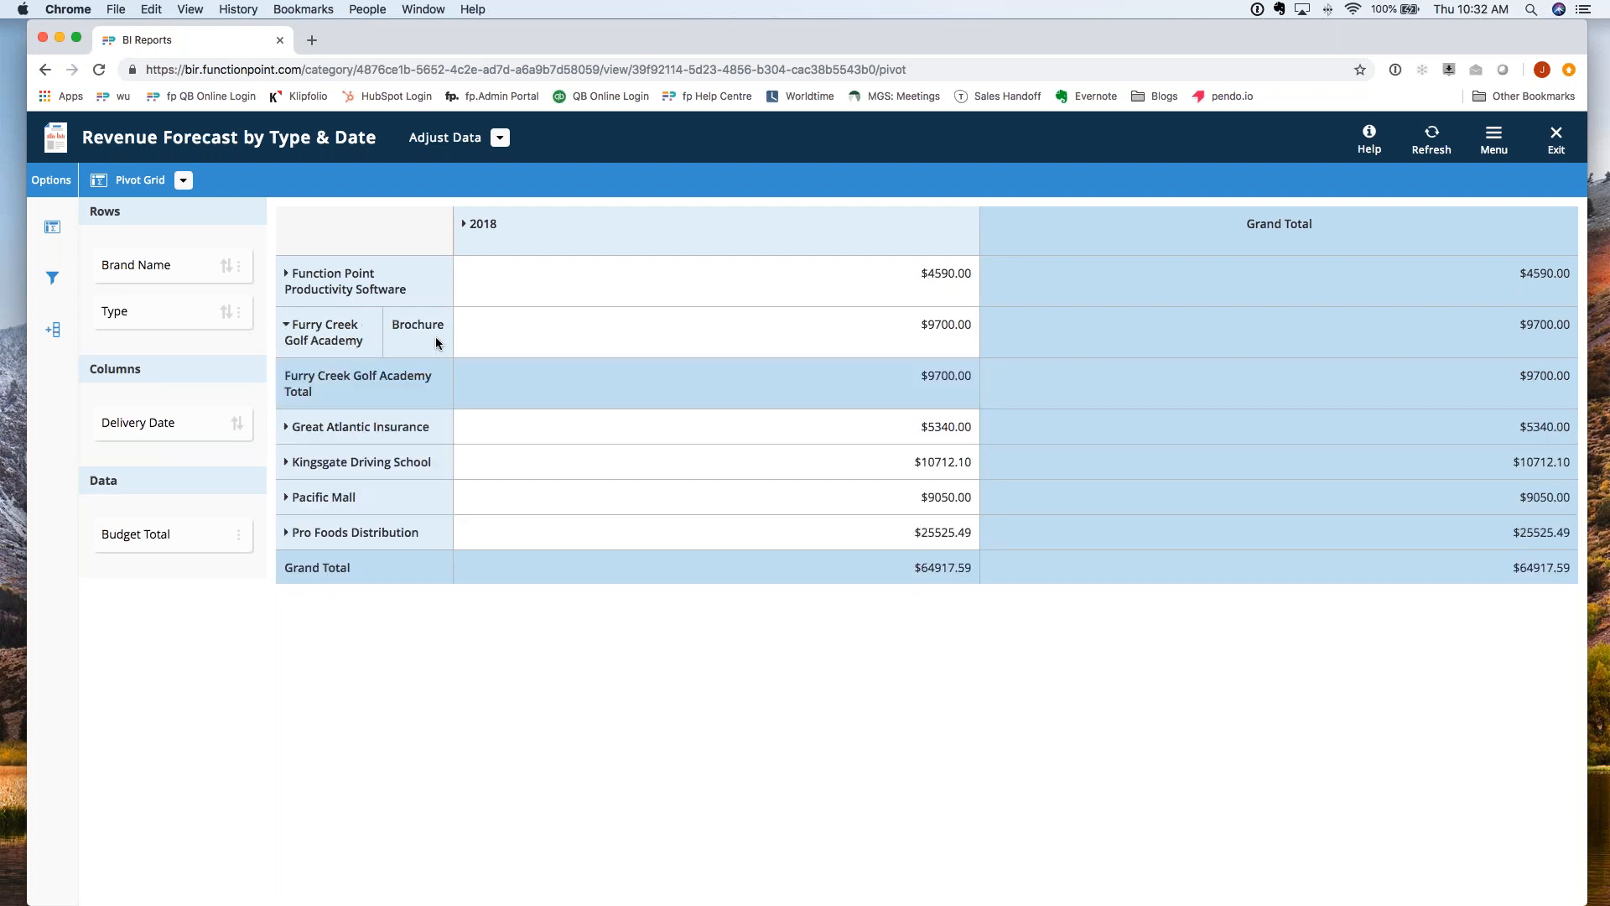
{"action": "left_click", "coordinate": [327, 428]}
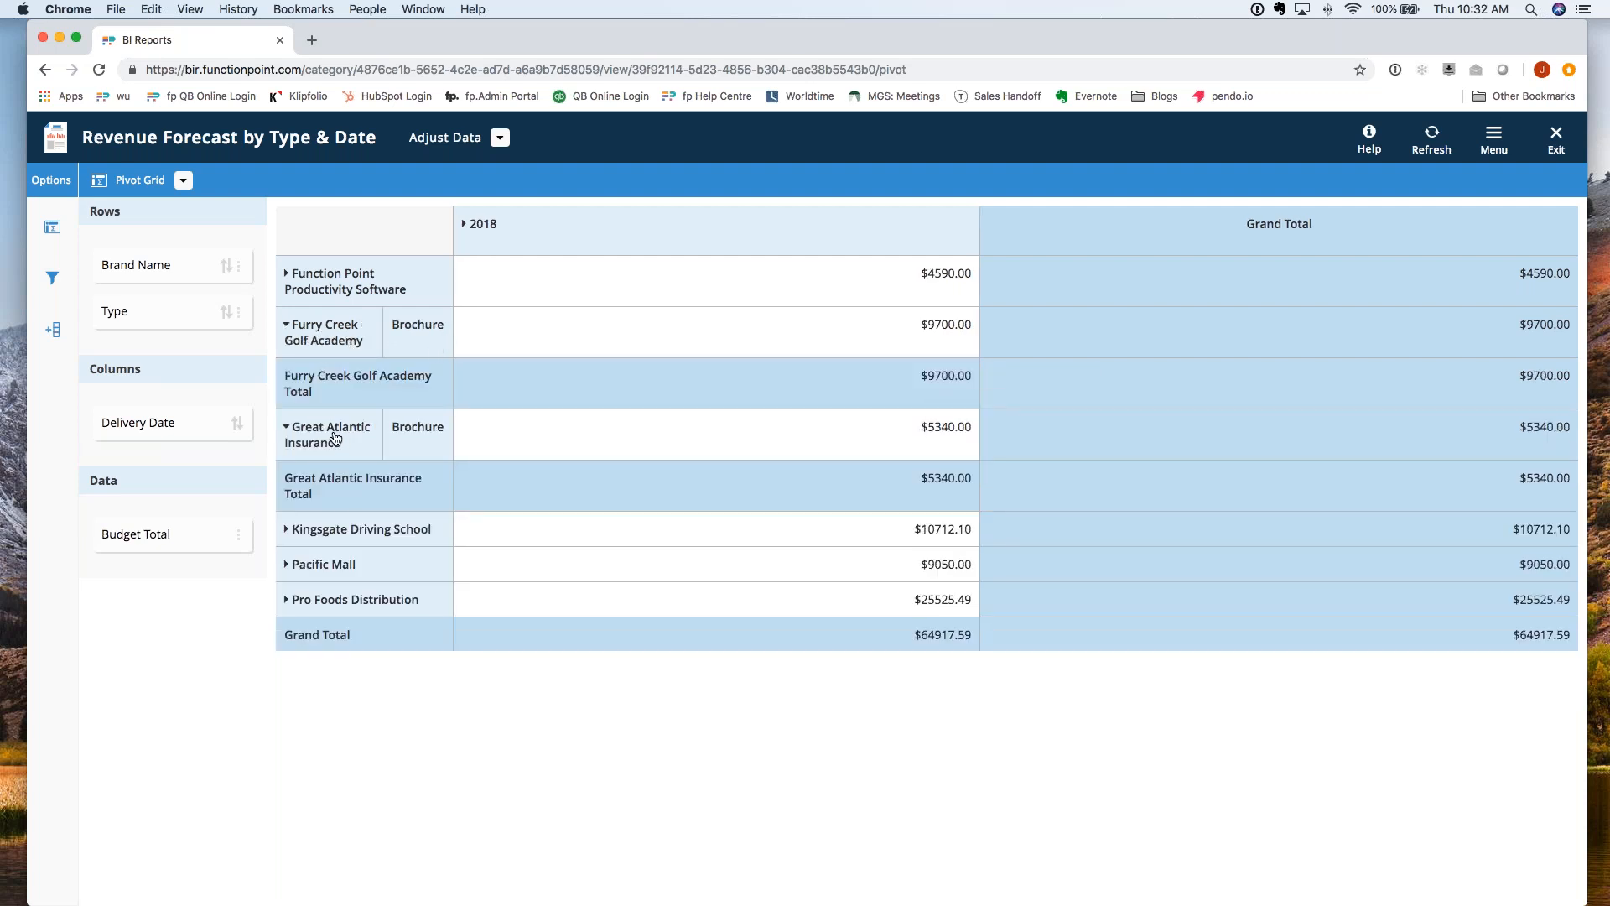
{"action": "left_click", "coordinate": [349, 602]}
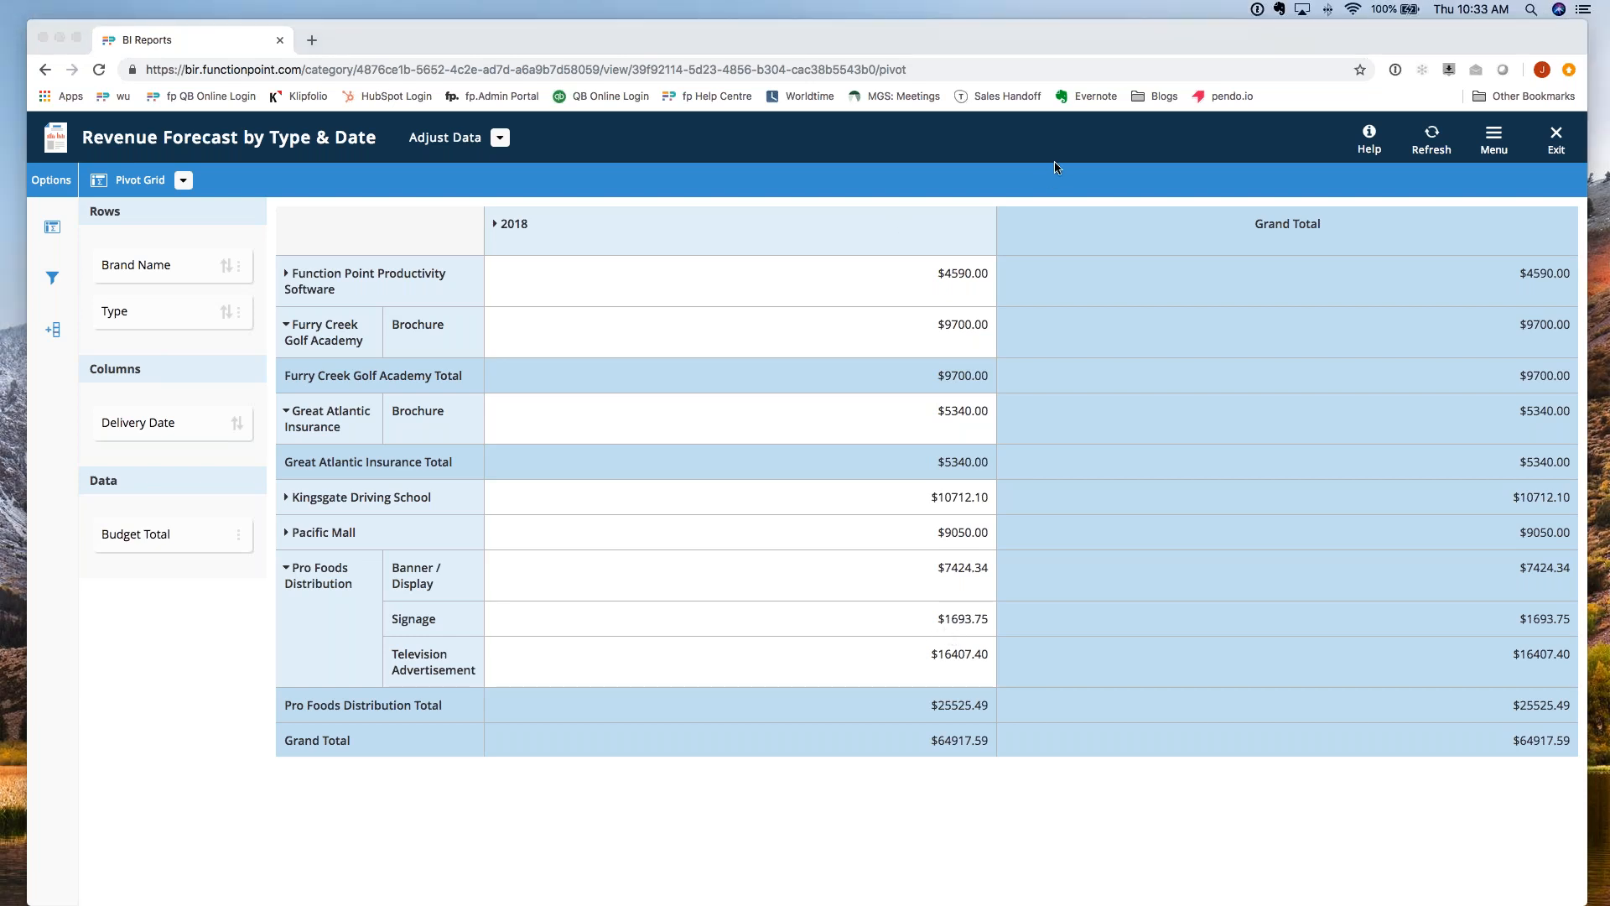
Step: Leave the forecast for the report selection page and expand the recent Saved Reports group
{"action": "left_click", "coordinate": [956, 459]}
{"action": "mouse_move", "coordinate": [1557, 145]}
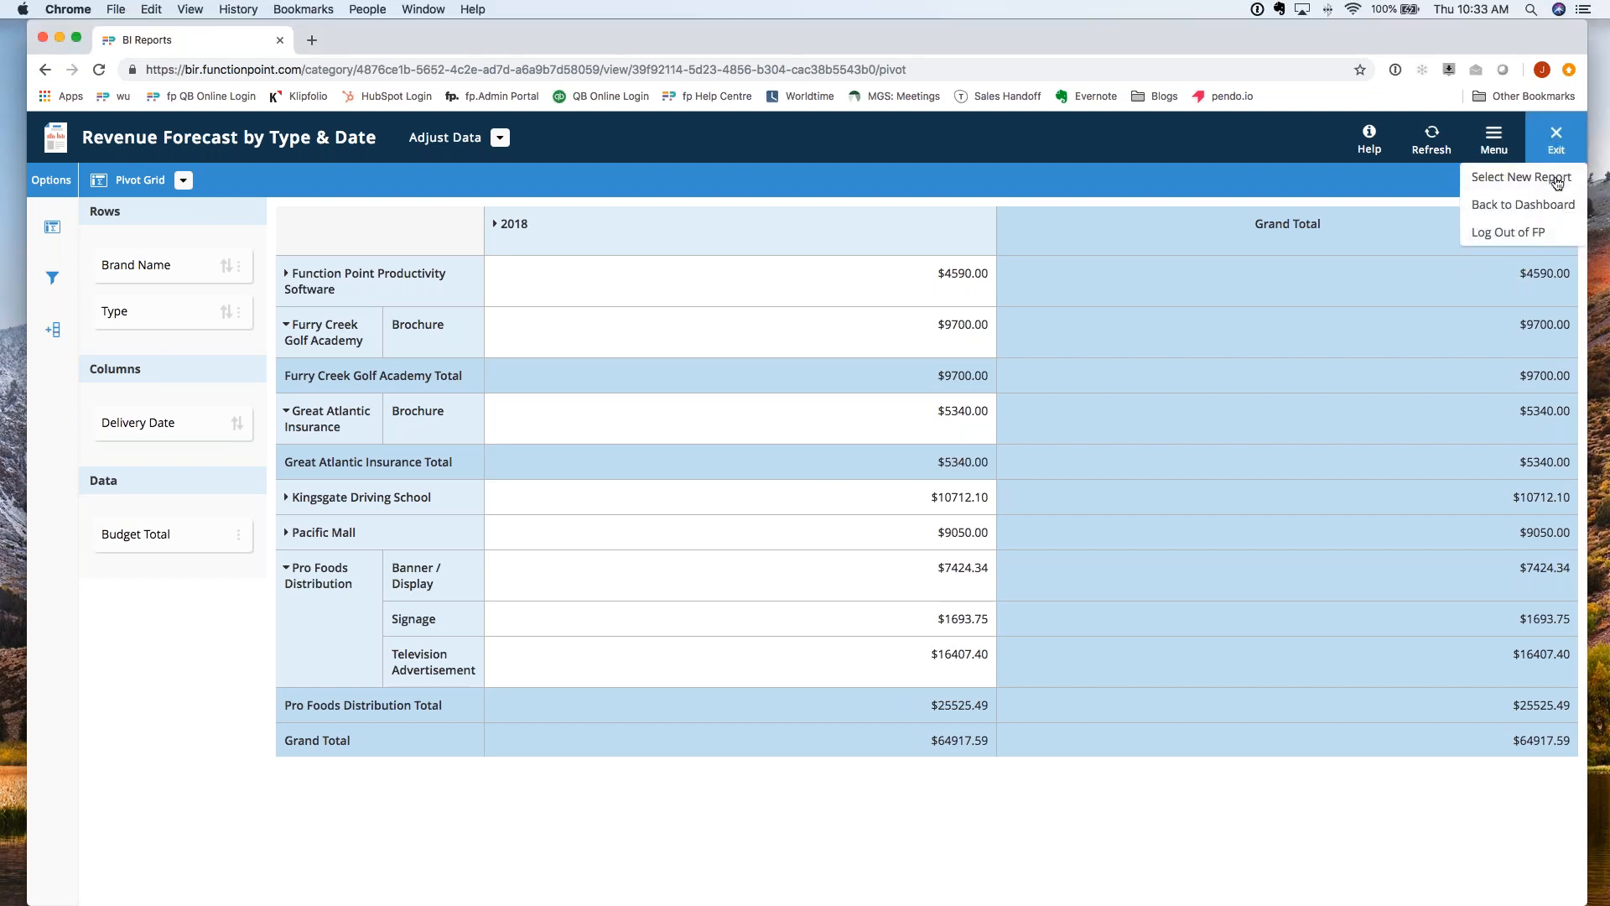
{"action": "left_click", "coordinate": [1558, 178]}
{"action": "left_click", "coordinate": [686, 579]}
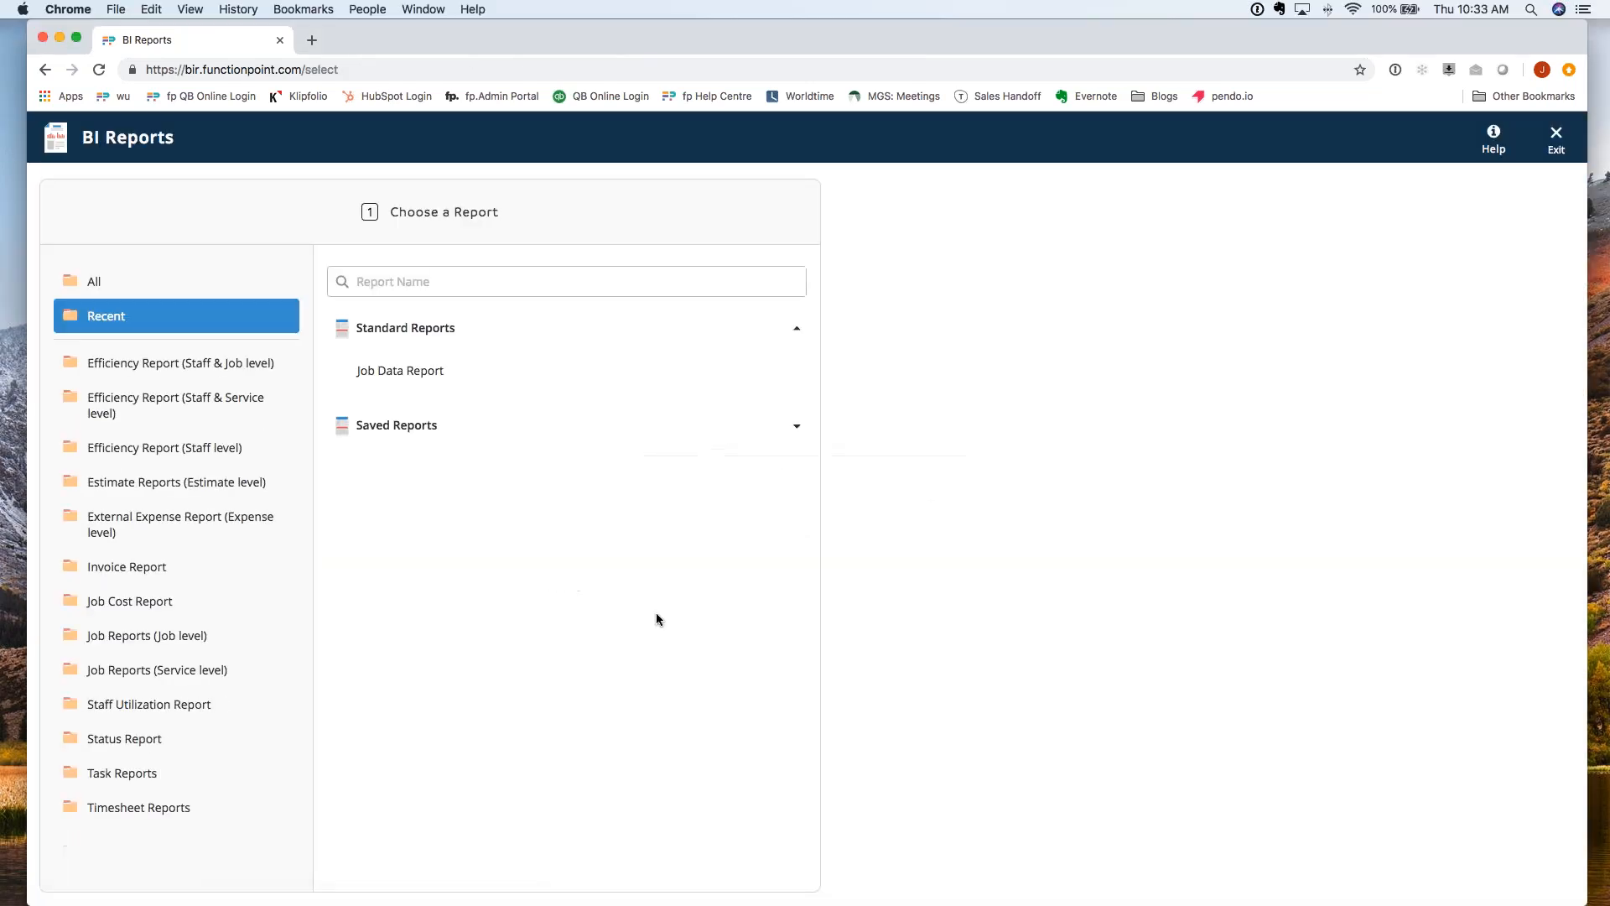
{"action": "left_click", "coordinate": [529, 426]}
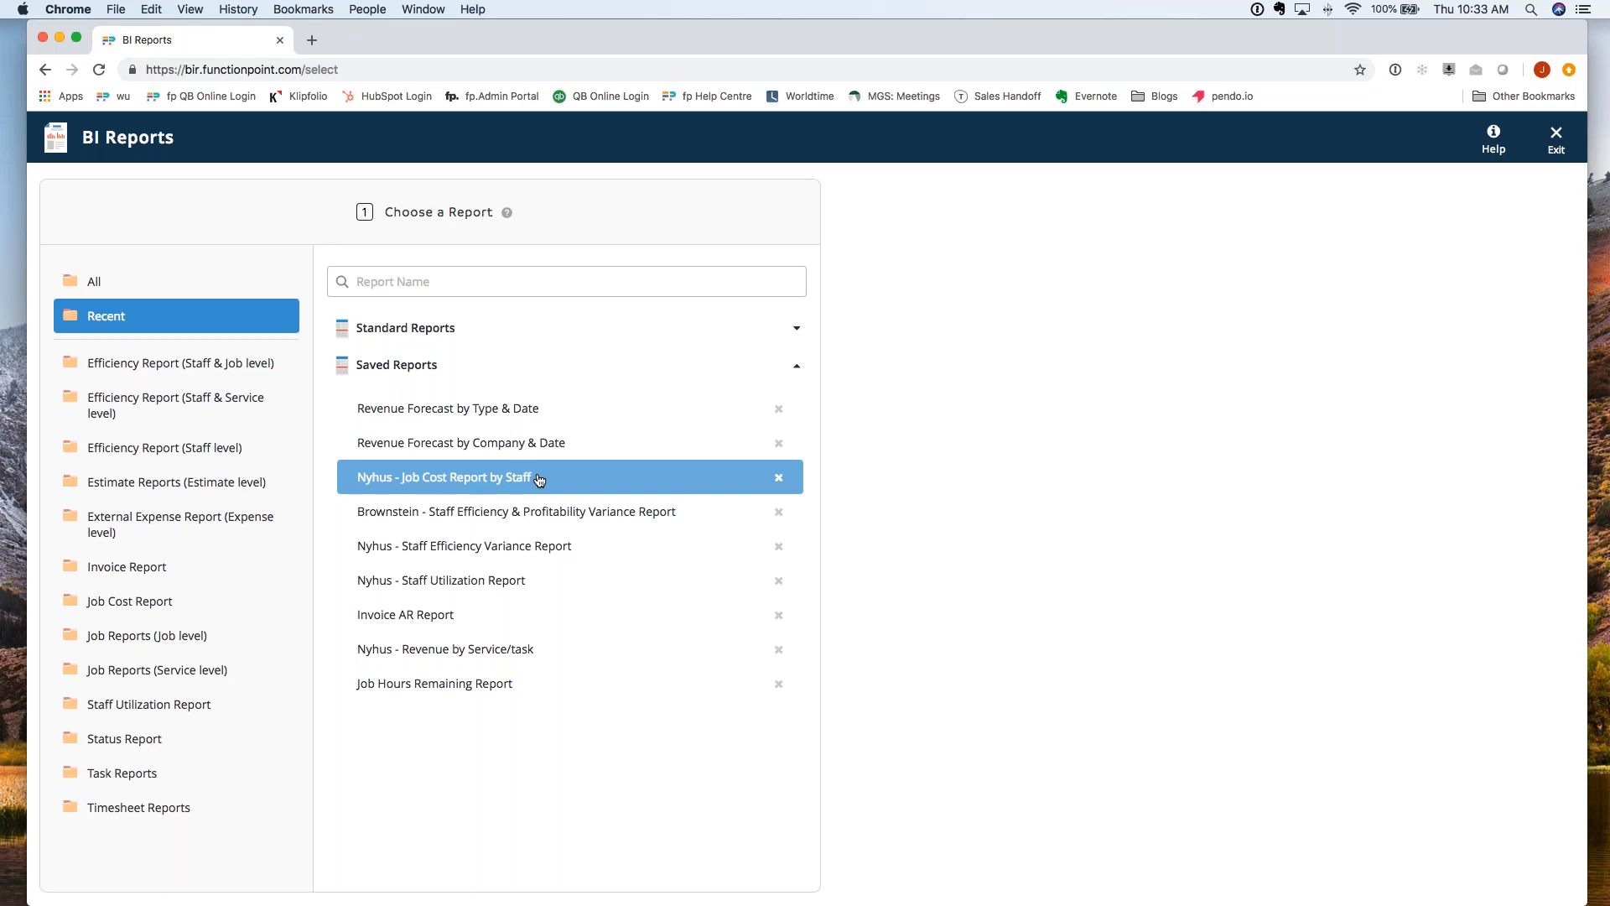
Step: Build the saved Nyhus - Job Cost Report by Staff as a pivot grid
{"action": "left_click", "coordinate": [539, 479]}
{"action": "left_click", "coordinate": [1065, 848]}
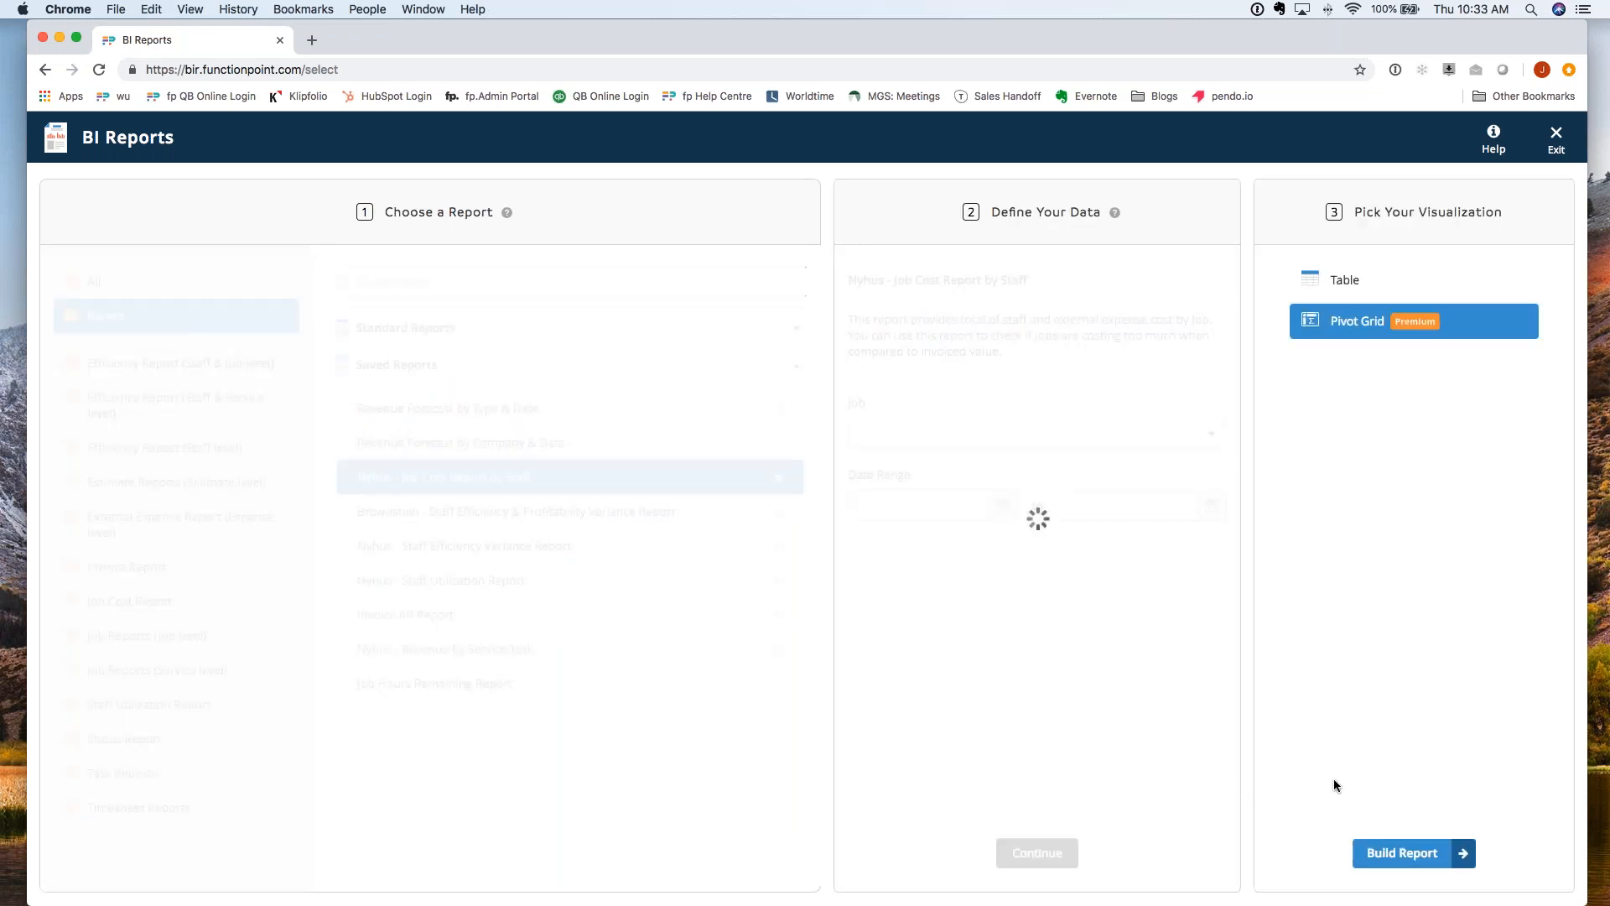
{"action": "left_click", "coordinate": [1402, 862]}
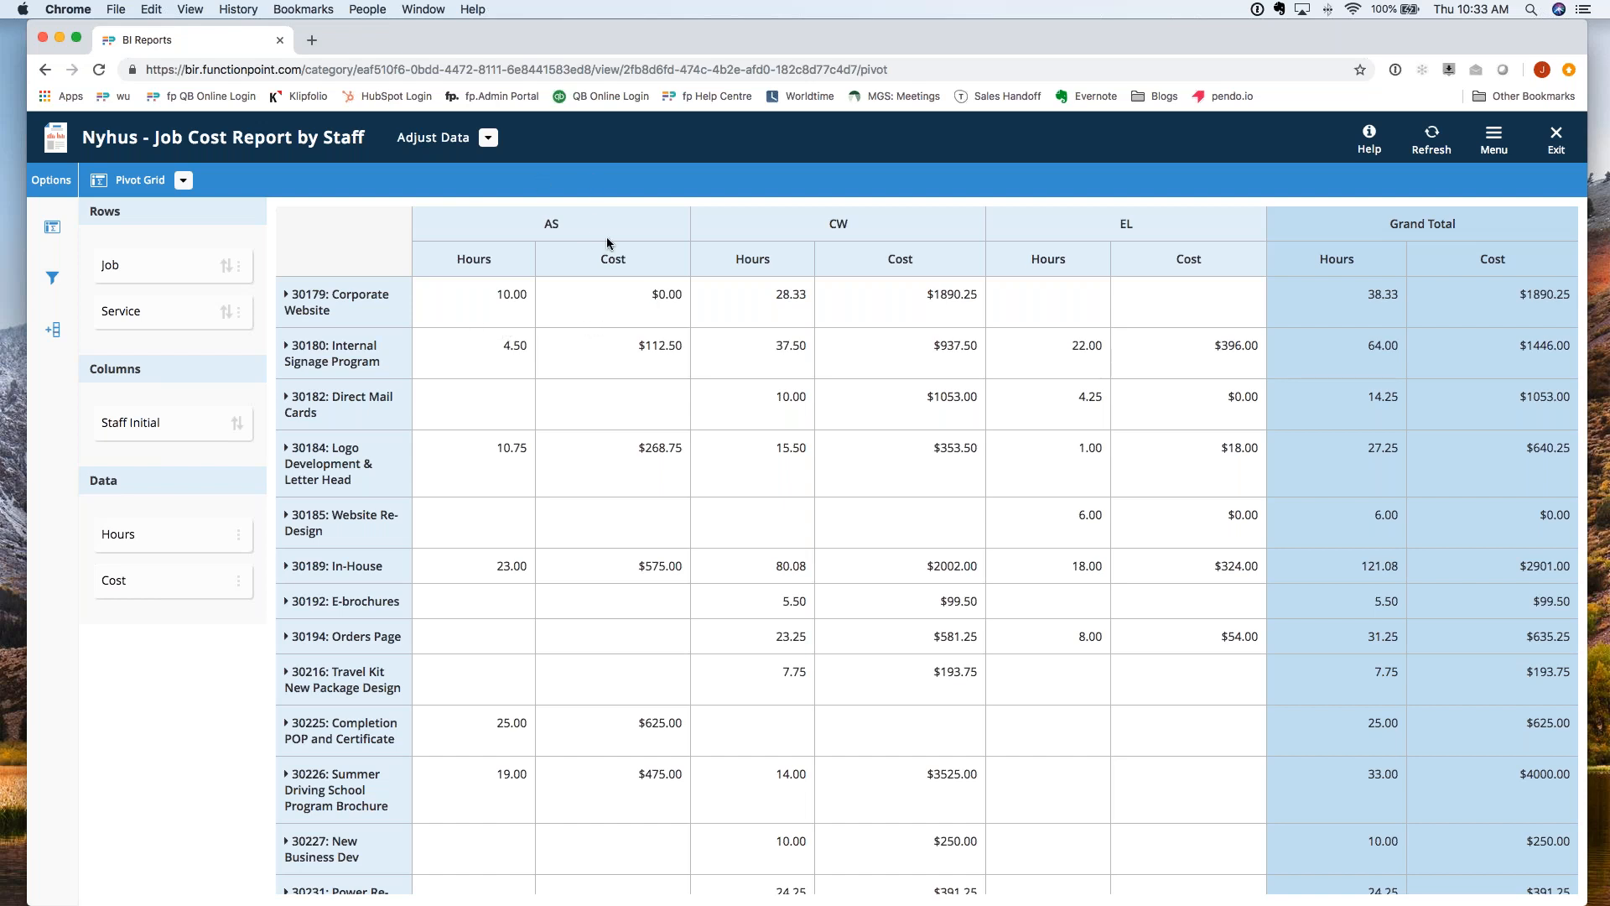
Step: Show the job cost report as a table and examine its Rate, Hours and Cost columns
{"action": "left_click", "coordinate": [185, 187]}
{"action": "left_click", "coordinate": [175, 236]}
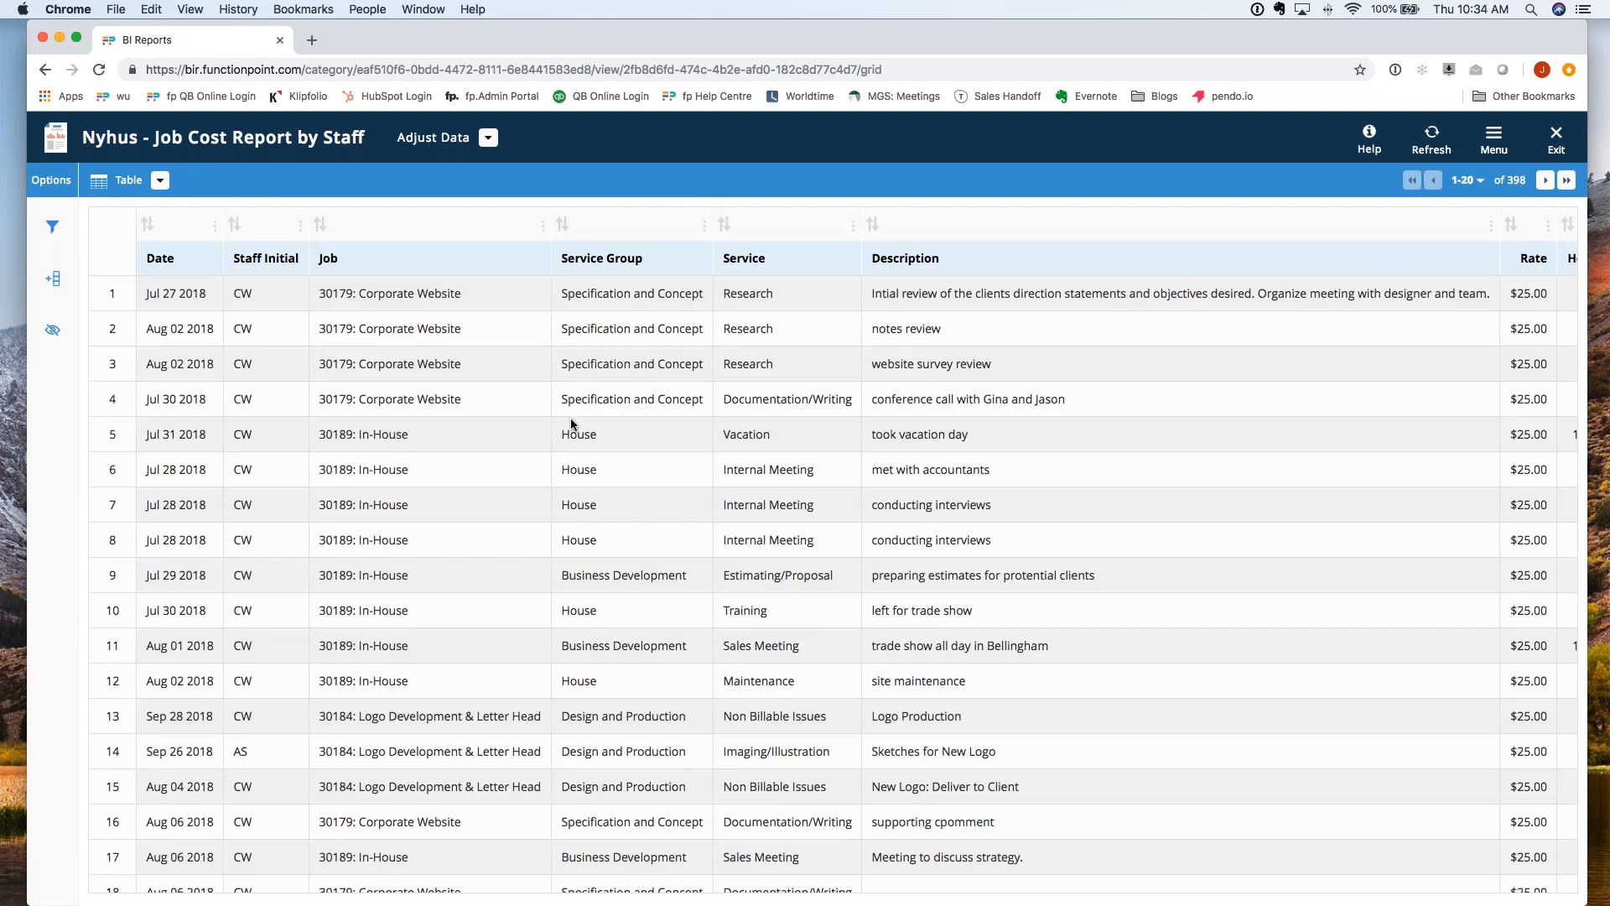
{"action": "scroll", "coordinate": [570, 418], "scroll_direction": "right", "scroll_amount": 2}
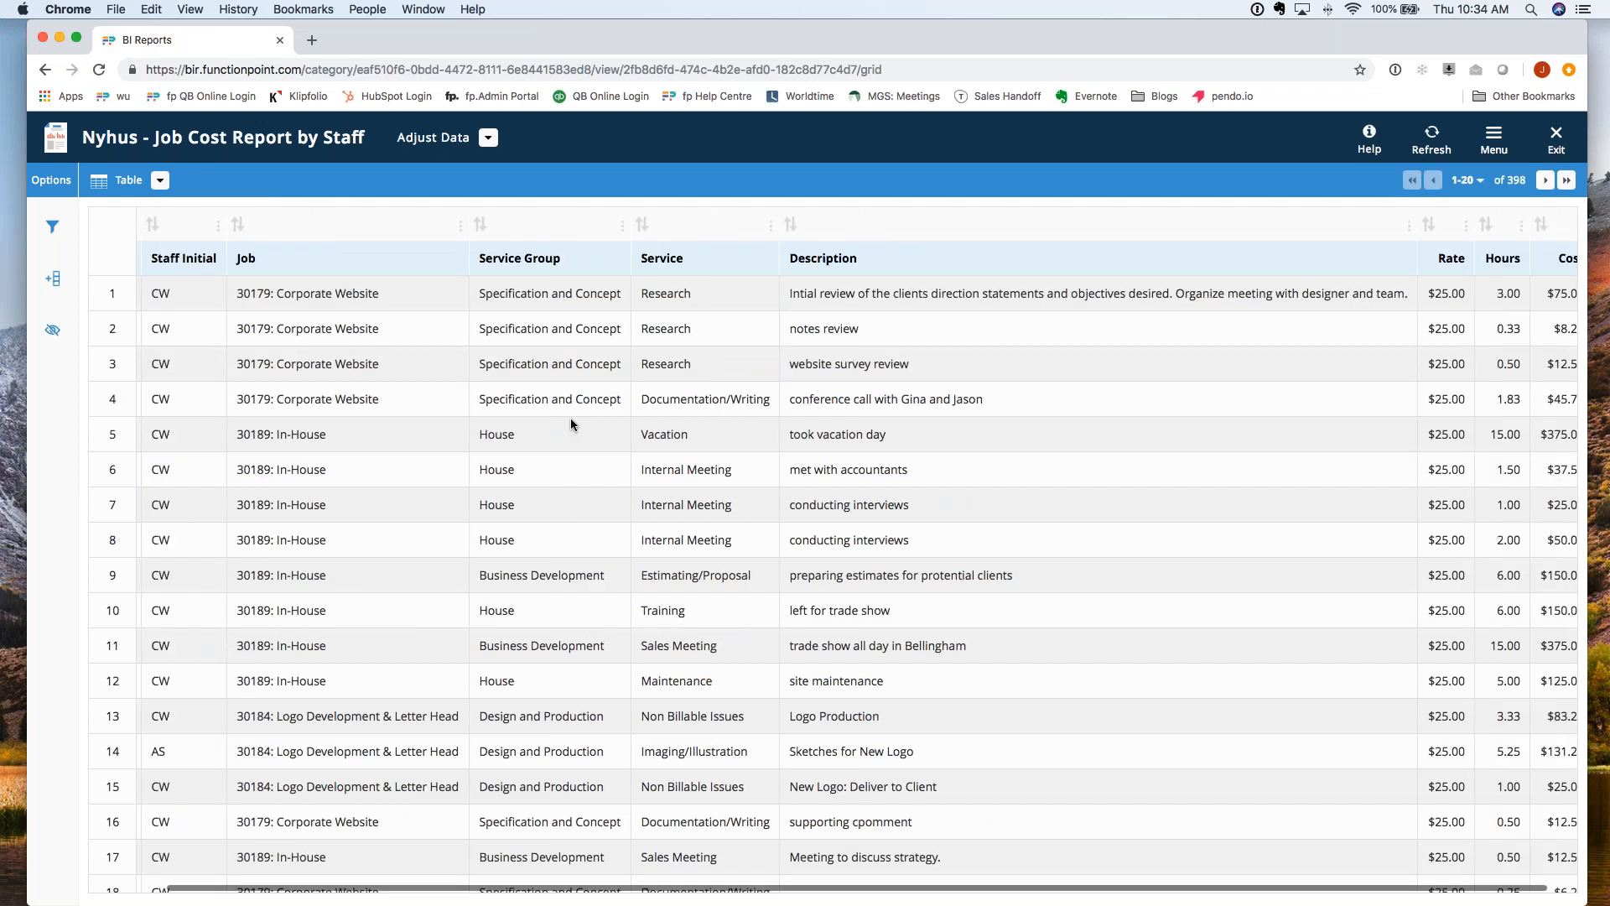
{"action": "left_click_drag", "start_coordinate": [1409, 292], "coordinate": [1458, 292]}
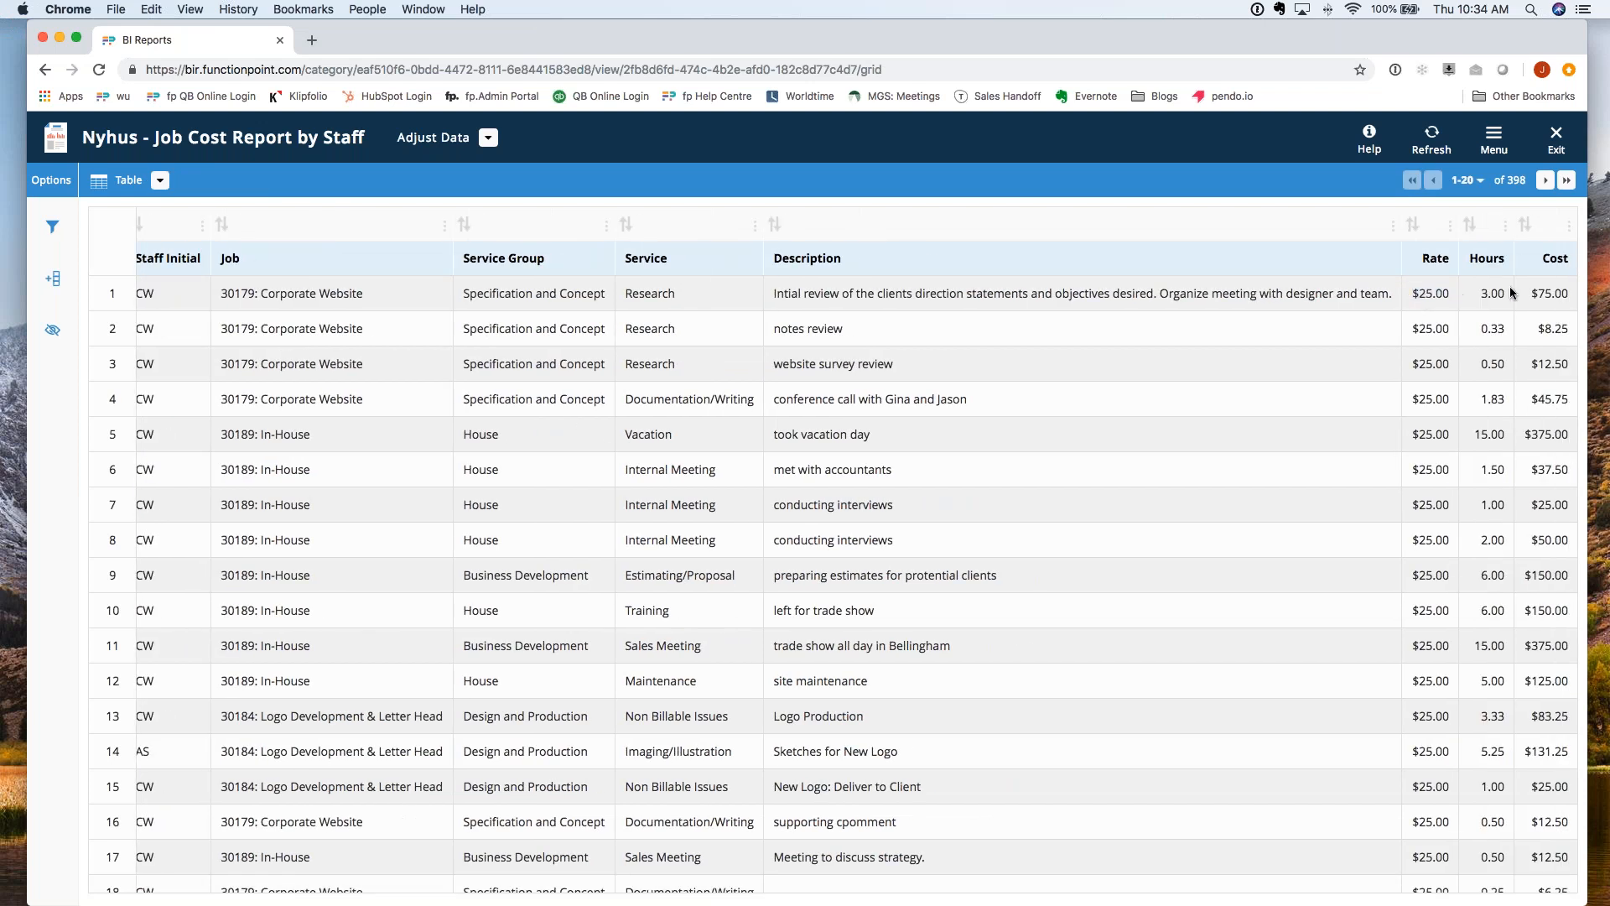
{"action": "left_click", "coordinate": [1246, 354]}
{"action": "scroll", "coordinate": [701, 352], "scroll_direction": "left", "scroll_amount": 2}
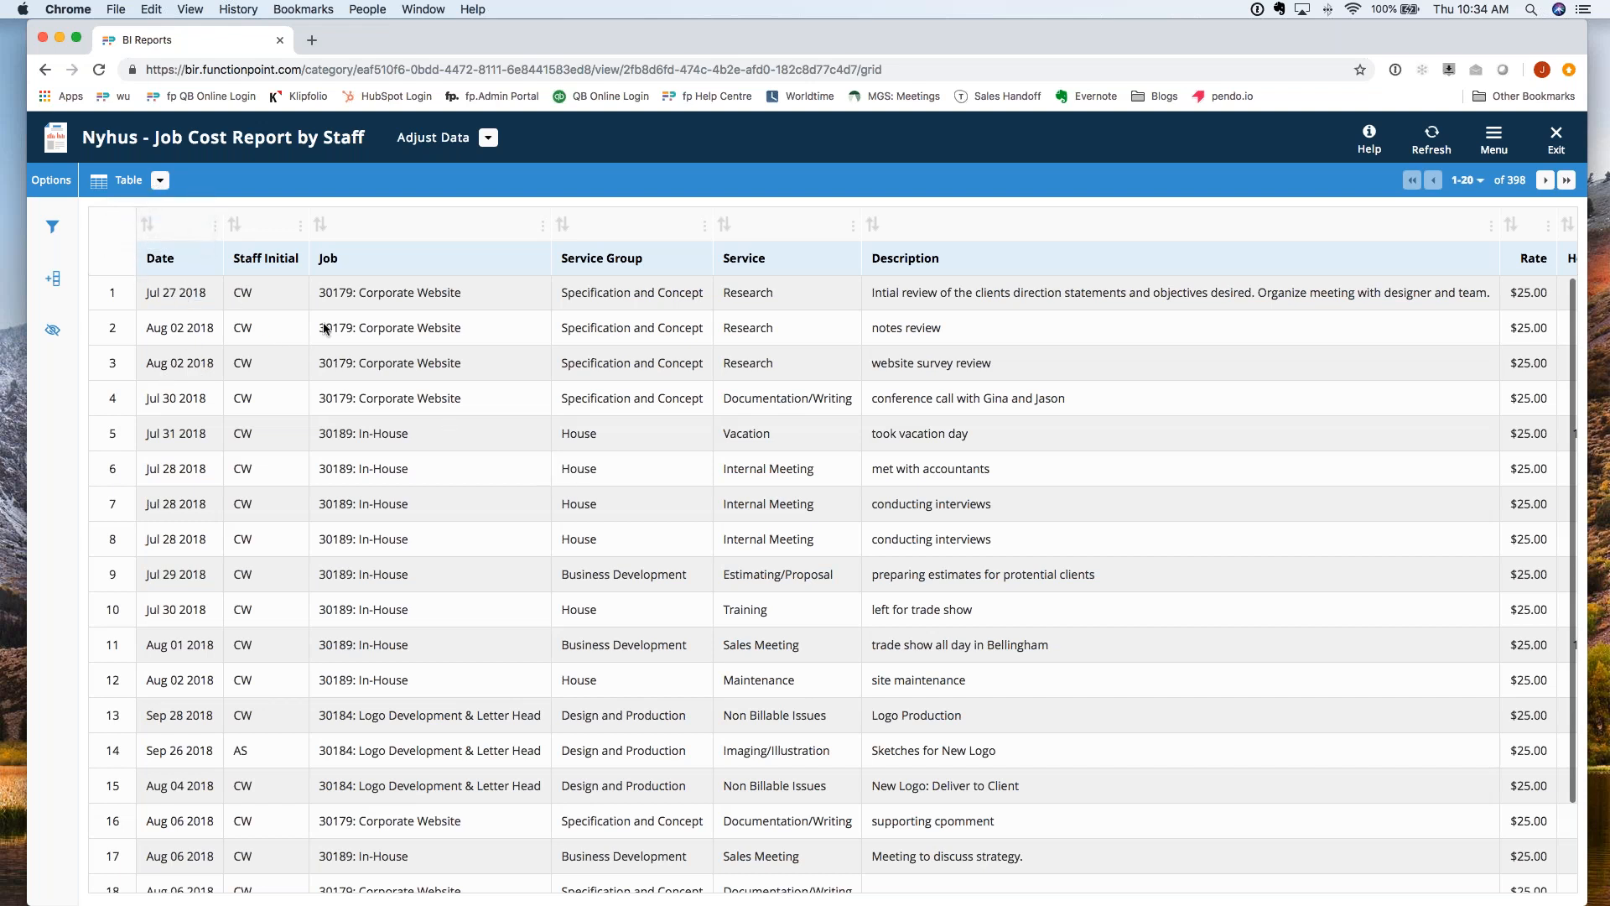
Step: Return to the pivot grid and expand job 30179: Corporate Website to examine its costs per service, then collapse it
{"action": "left_click", "coordinate": [160, 181]}
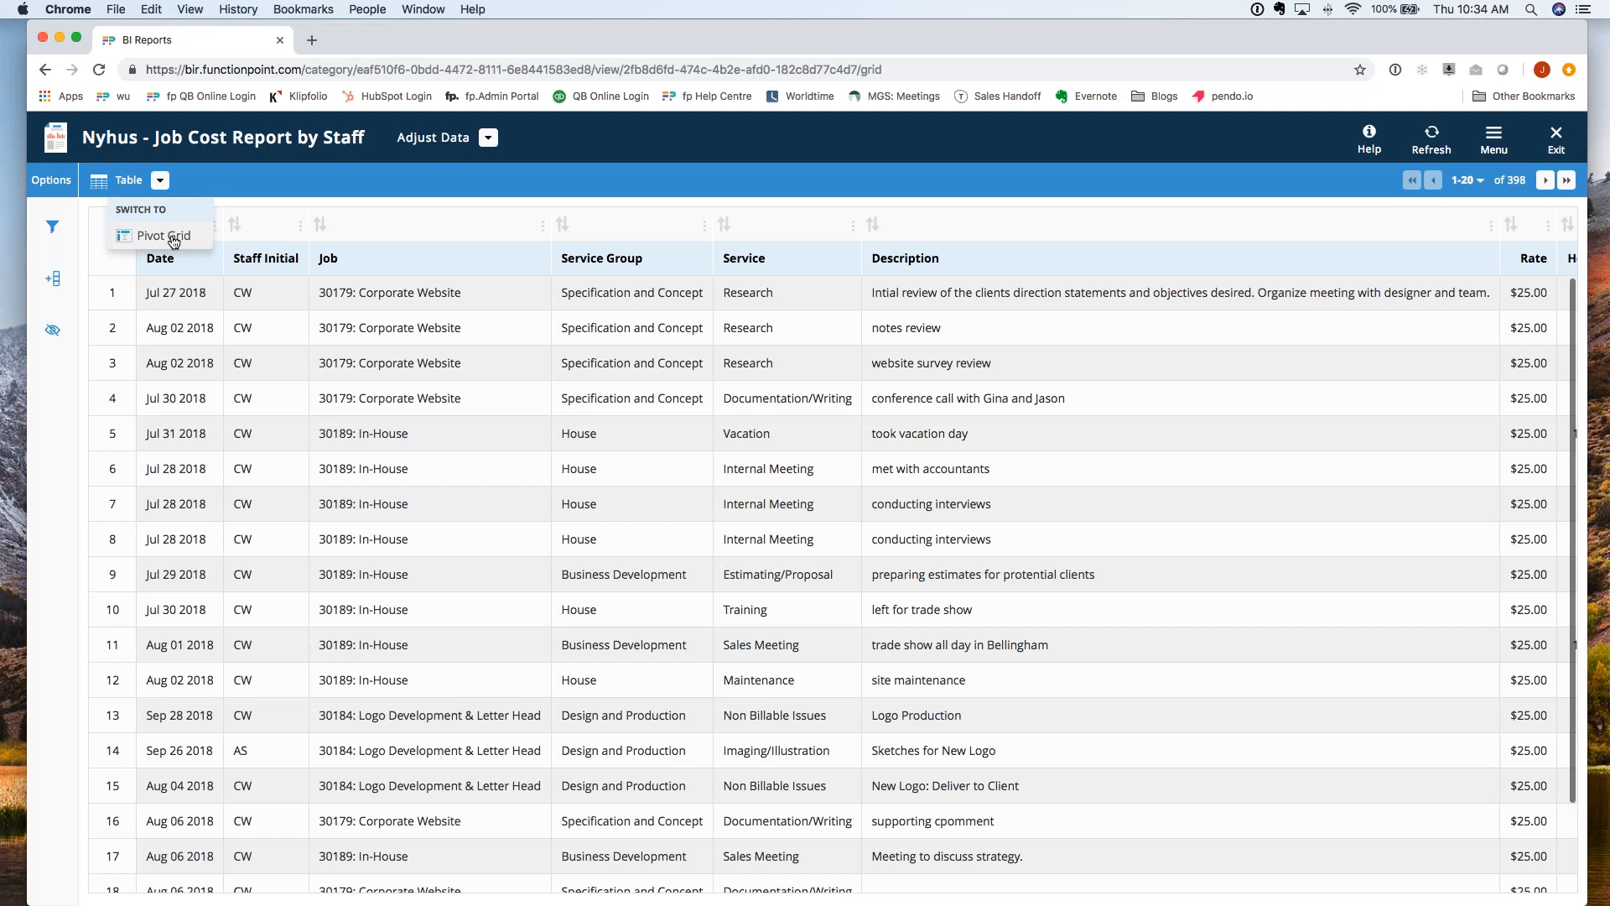
{"action": "left_click", "coordinate": [172, 238]}
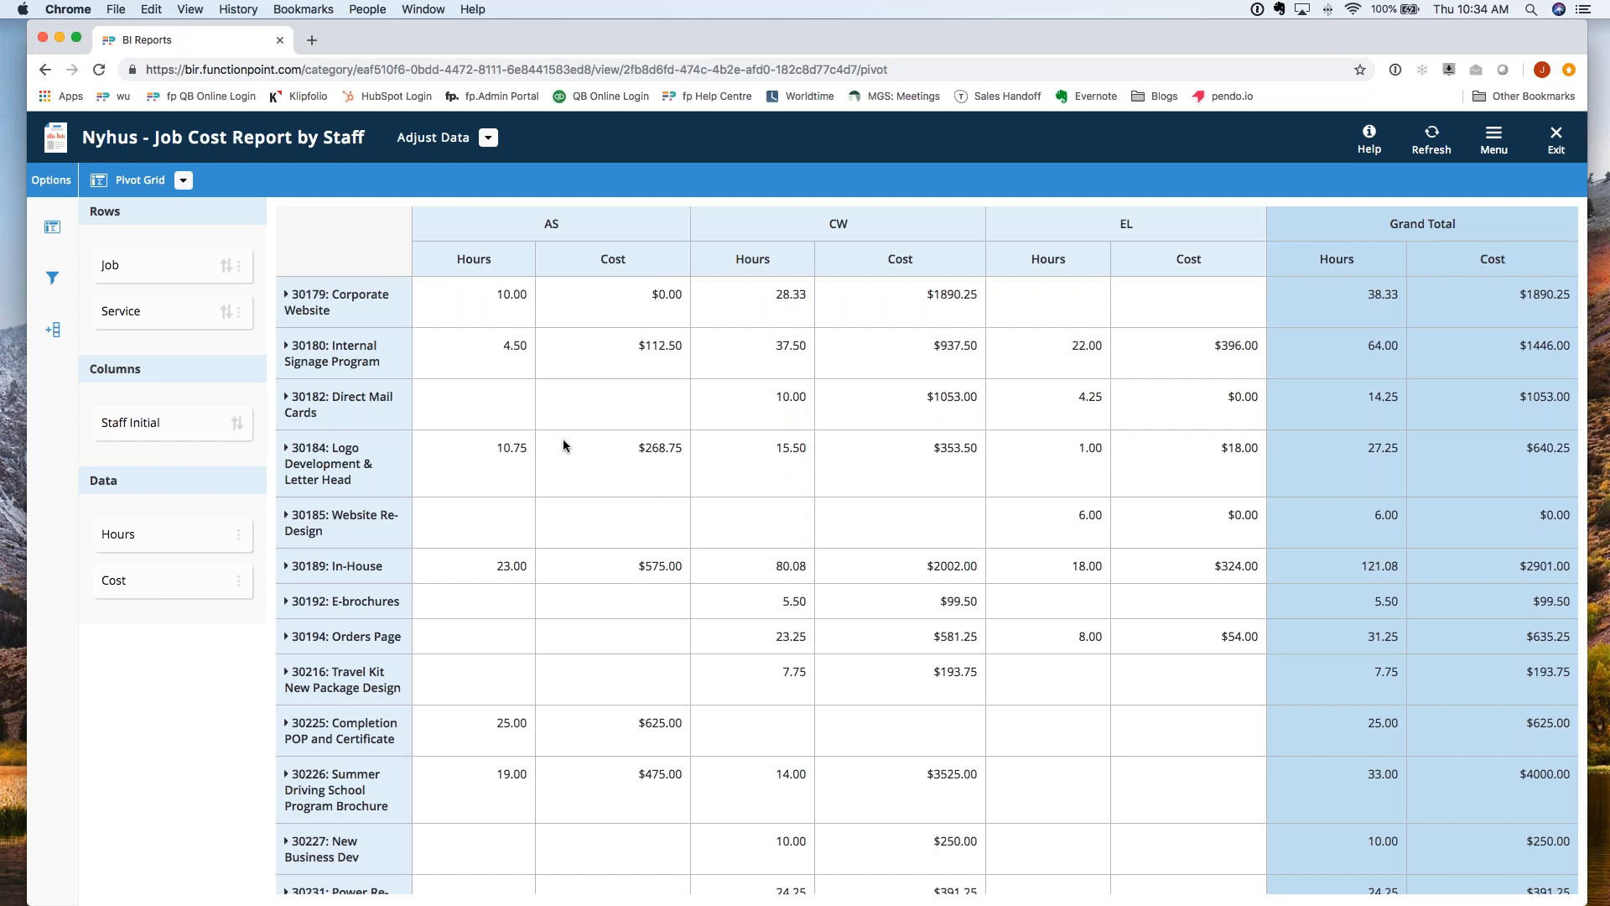
{"action": "left_click", "coordinate": [318, 309]}
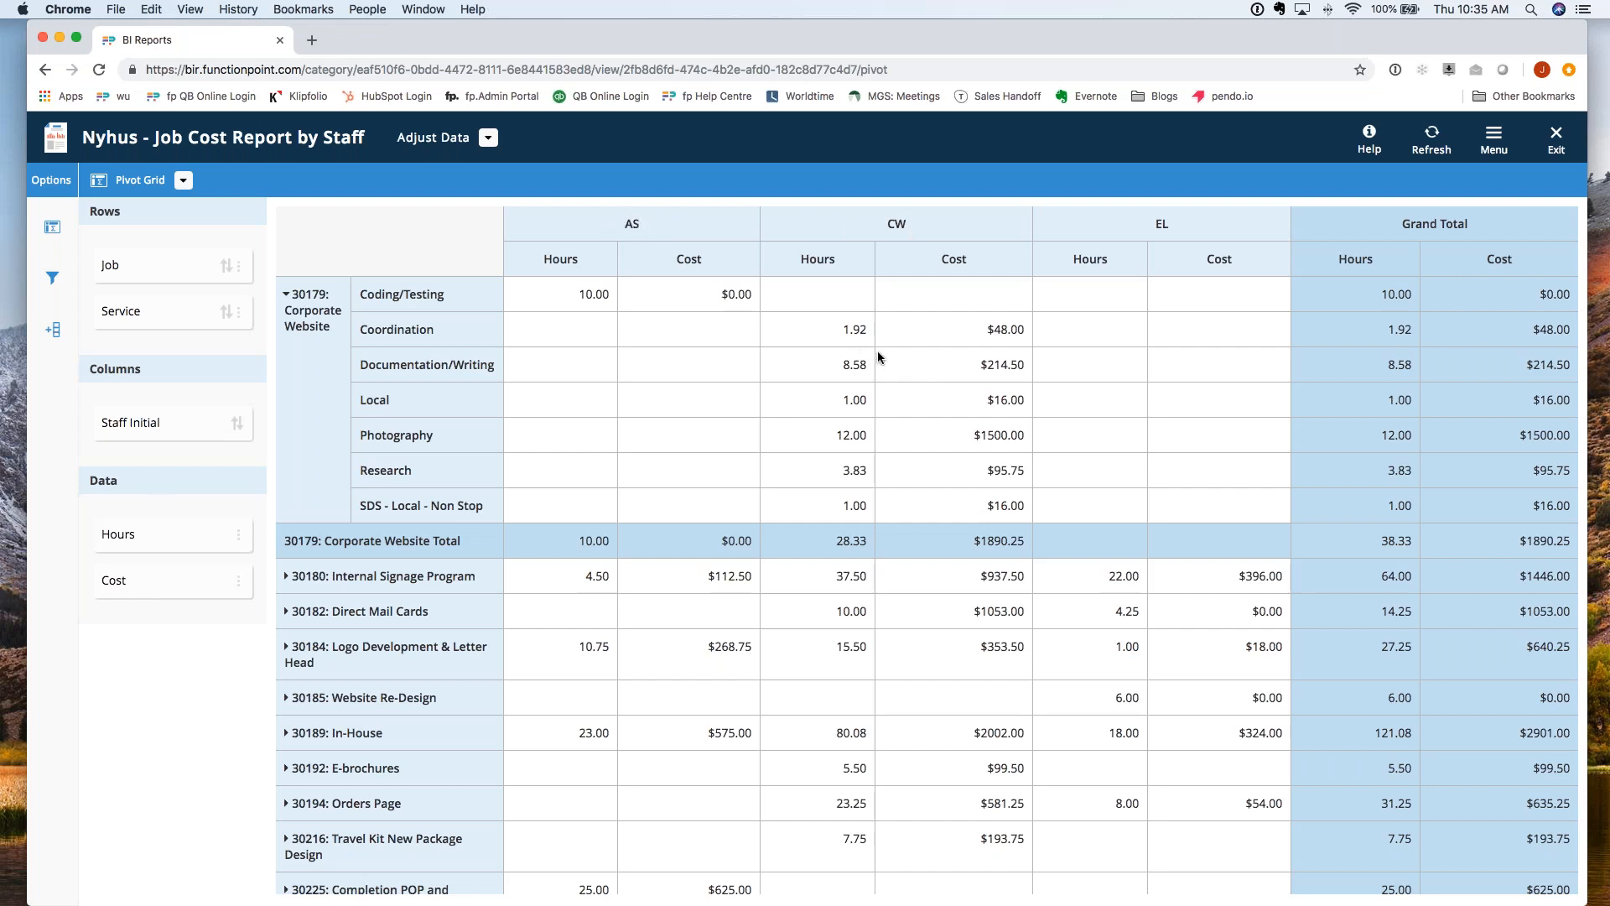
{"action": "triple_click", "coordinate": [979, 377]}
{"action": "triple_click", "coordinate": [980, 413]}
{"action": "left_click", "coordinate": [976, 434]}
{"action": "scroll", "coordinate": [941, 460], "scroll_direction": "down", "scroll_amount": 1}
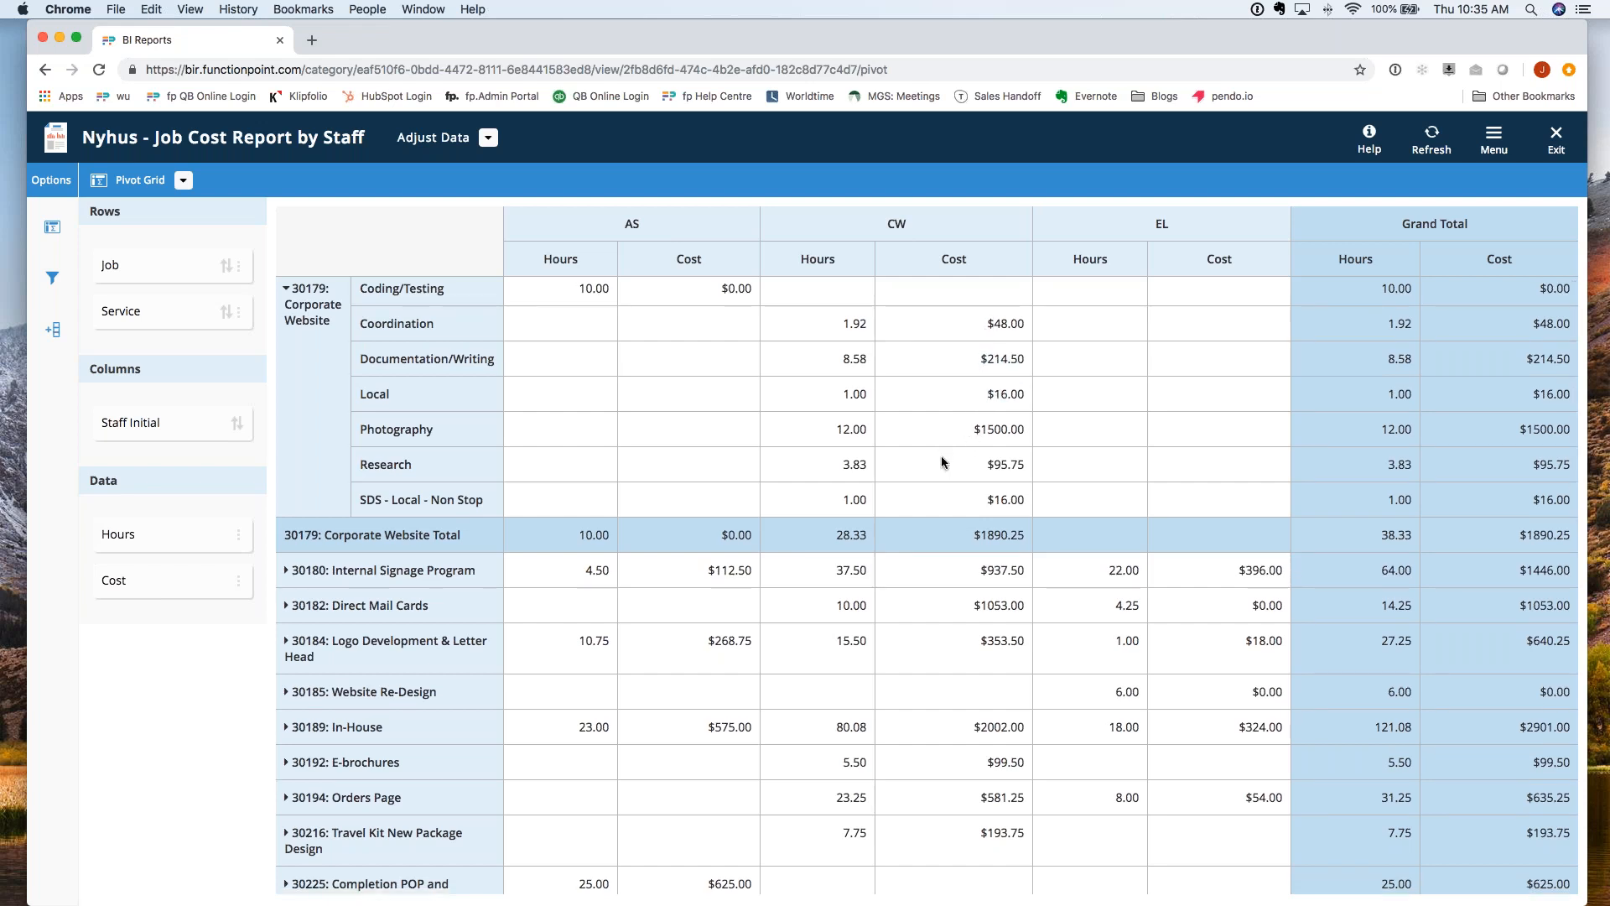
{"action": "left_click", "coordinate": [312, 328]}
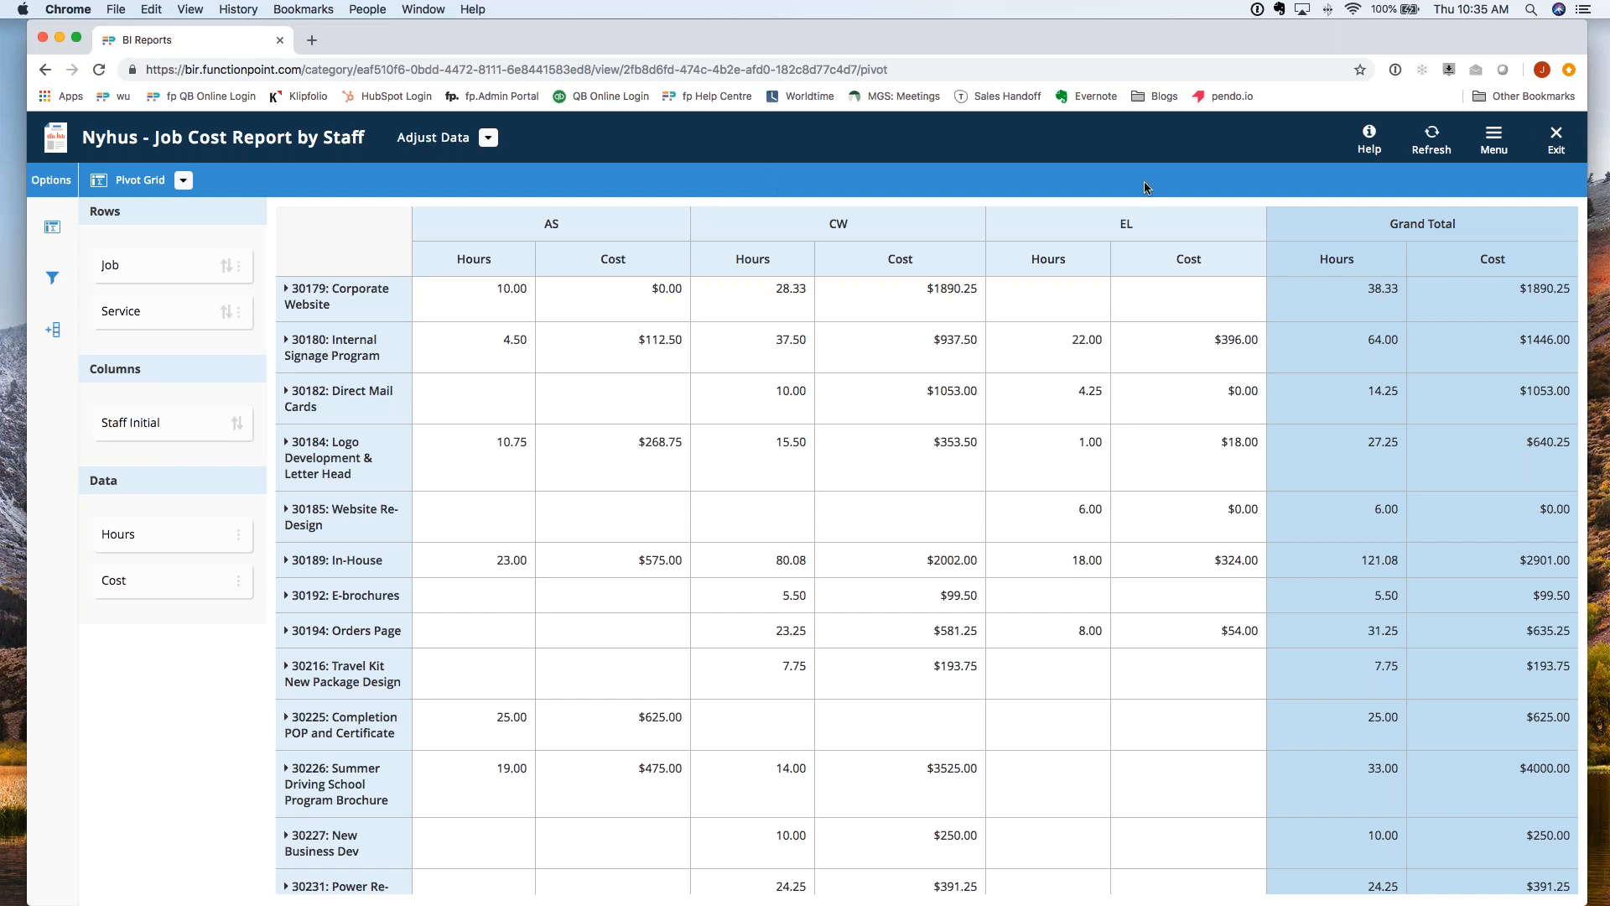
Step: Leave the job cost report for the report selection page and list the recent saved reports
{"action": "left_click", "coordinate": [1494, 138]}
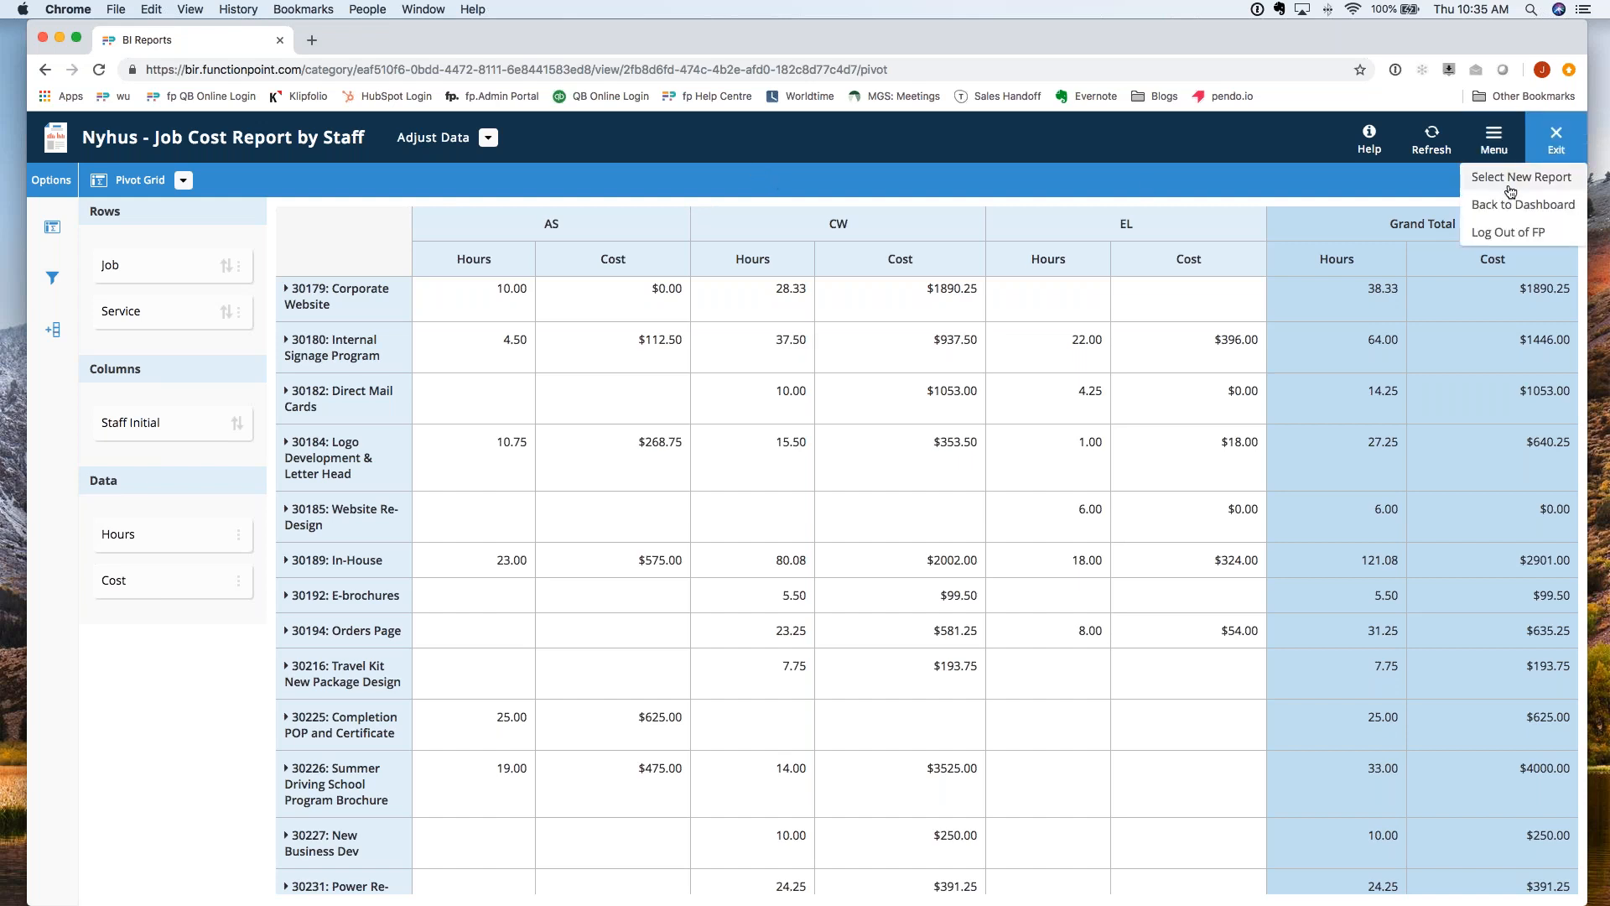
{"action": "left_click", "coordinate": [1510, 192]}
{"action": "left_click", "coordinate": [426, 427]}
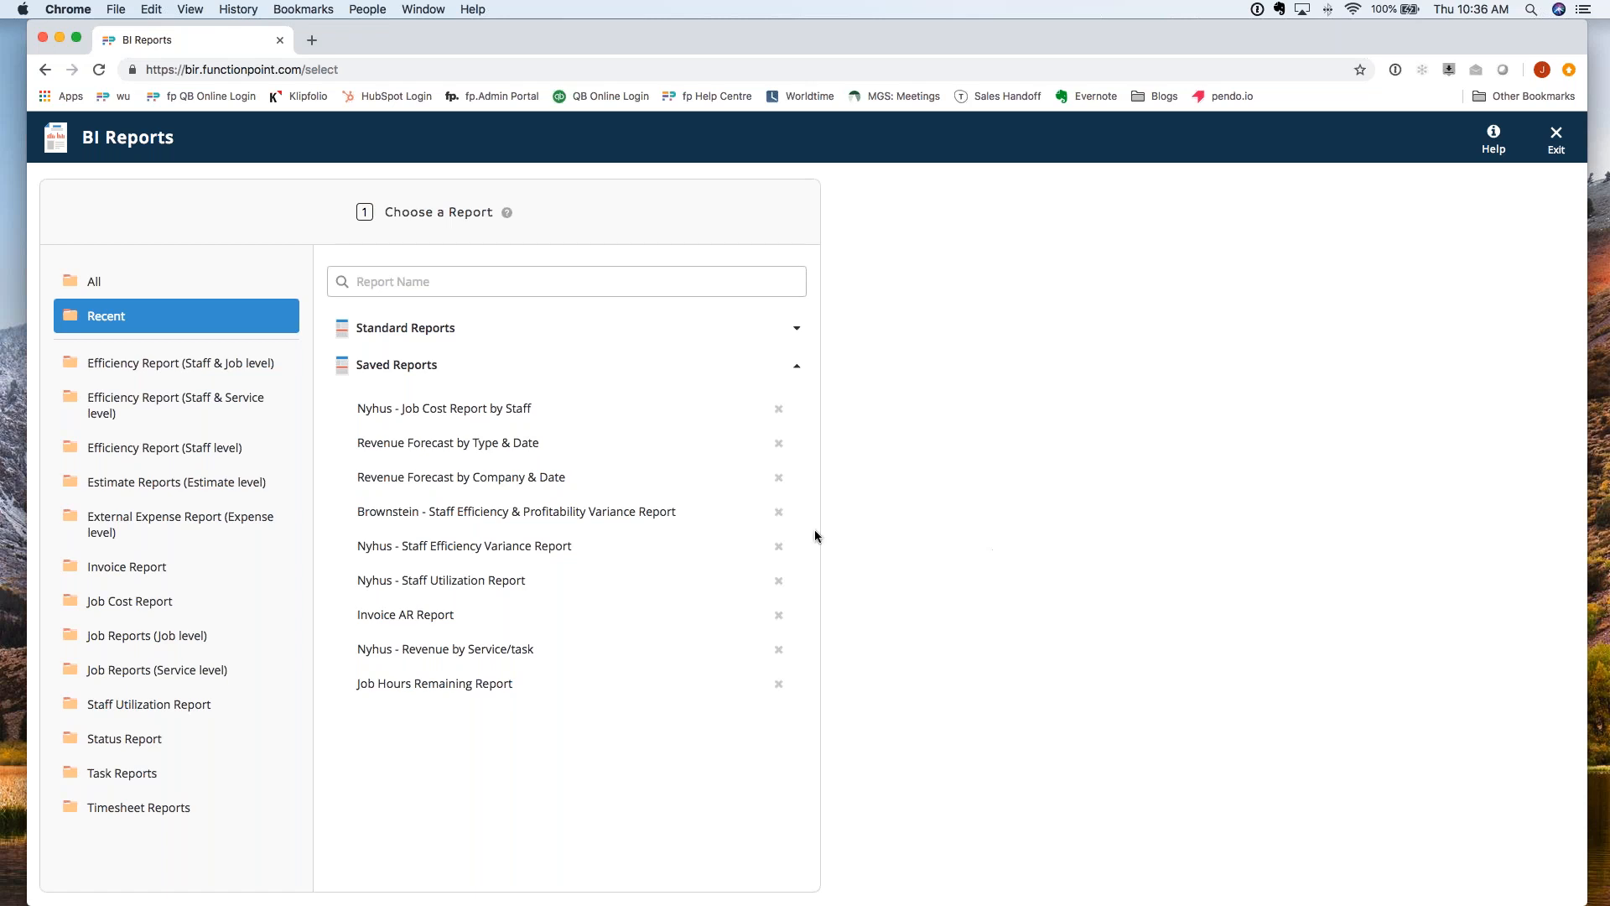
Step: Build the saved Brownstein - Staff Efficiency & Profitability Variance Report as a pivot grid
{"action": "left_click", "coordinate": [498, 504]}
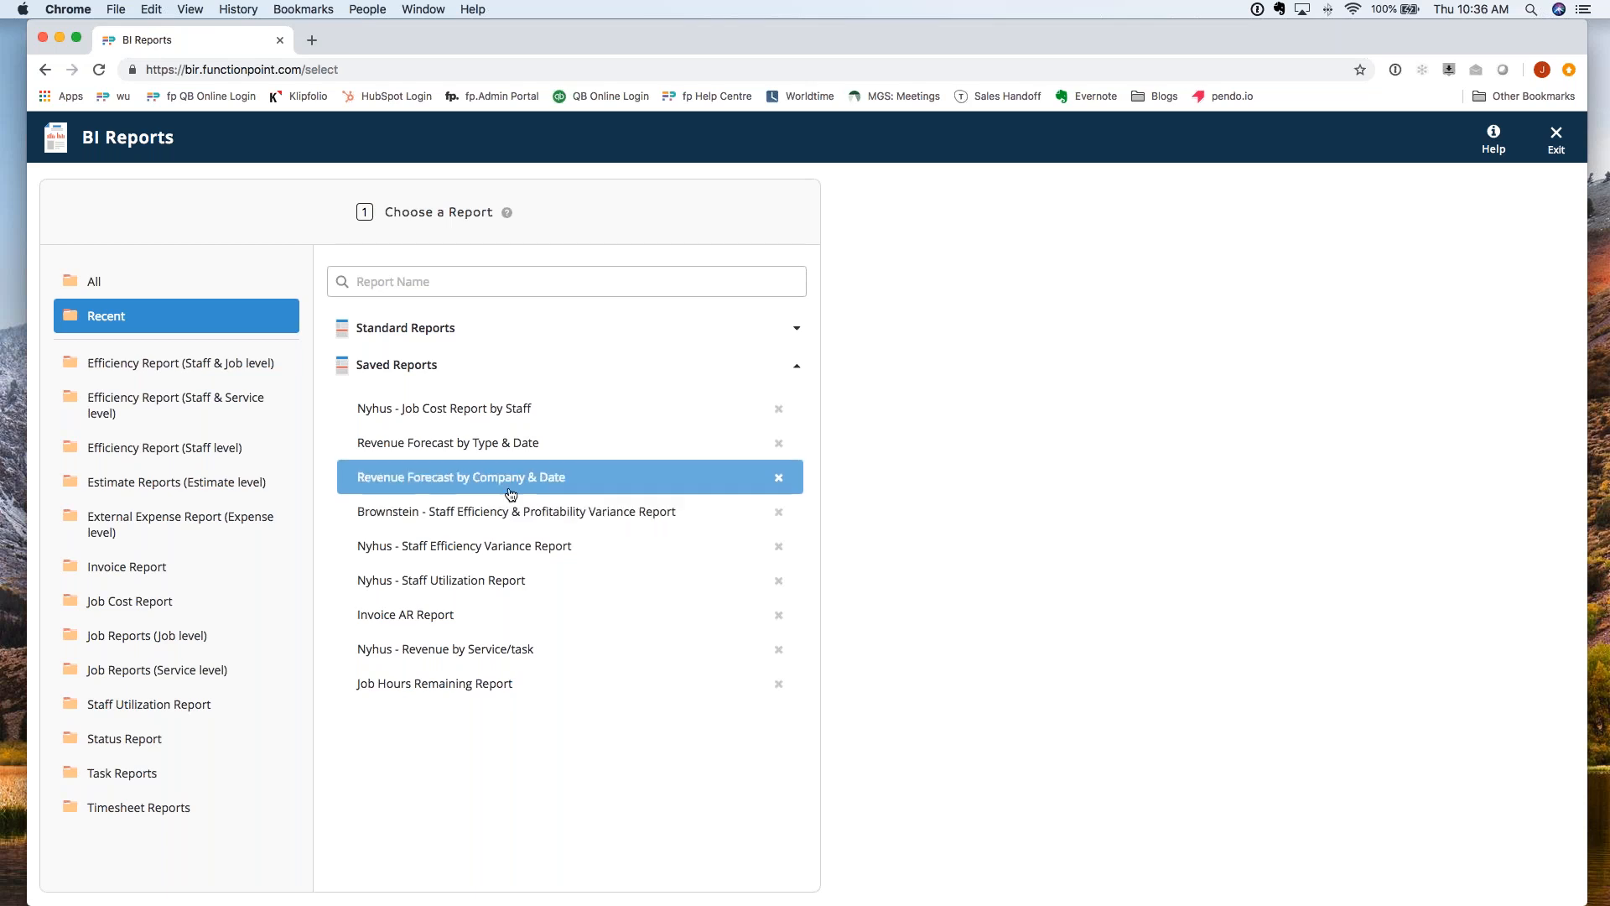
{"action": "left_click", "coordinate": [512, 518]}
{"action": "left_click", "coordinate": [1038, 853]}
{"action": "left_click", "coordinate": [1402, 852]}
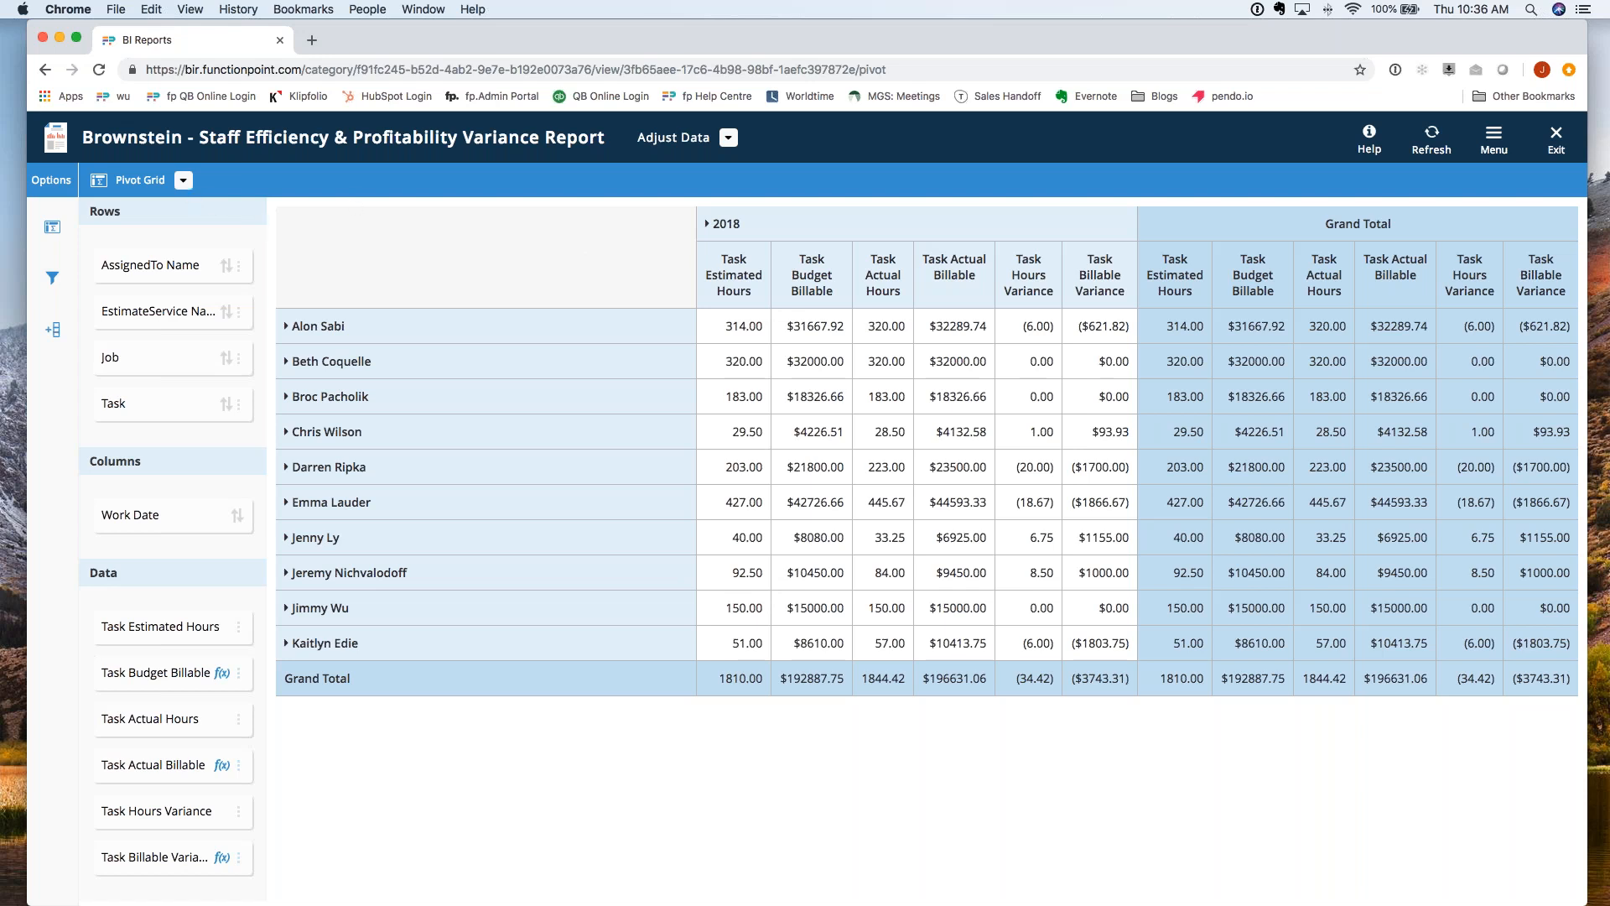
Step: Switch the variance report to a table and examine the estimated and actual hours, service rate and billable columns
{"action": "left_click", "coordinate": [183, 180]}
{"action": "left_click", "coordinate": [175, 236]}
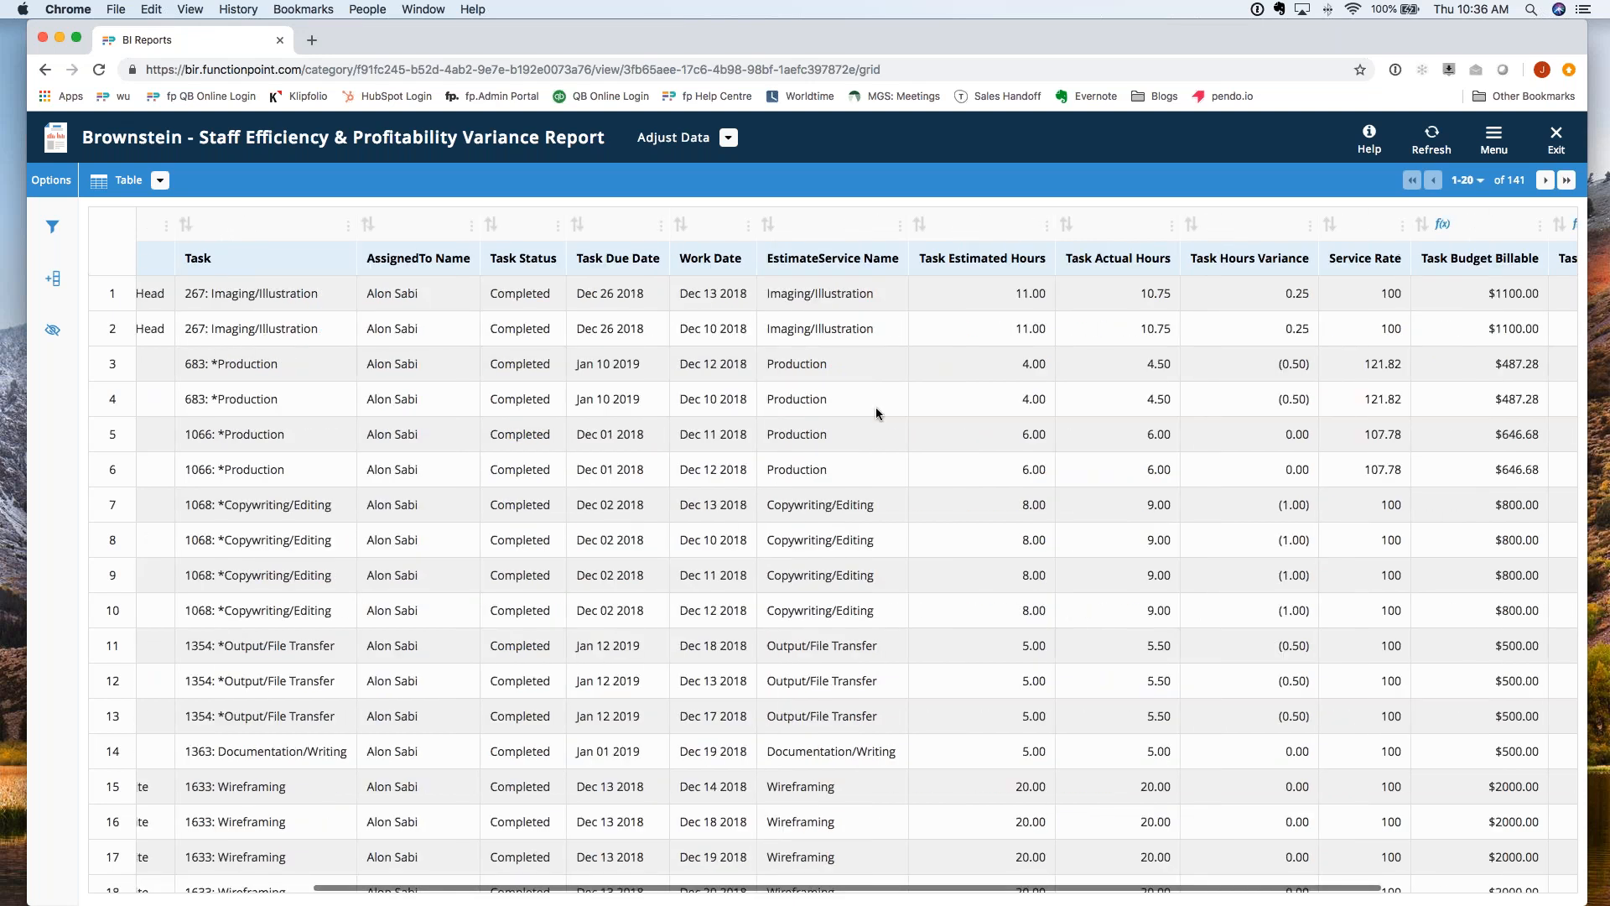
{"action": "scroll", "coordinate": [876, 406], "scroll_direction": "right", "scroll_amount": 2}
{"action": "double_click", "coordinate": [923, 292]}
{"action": "left_click", "coordinate": [1041, 297]}
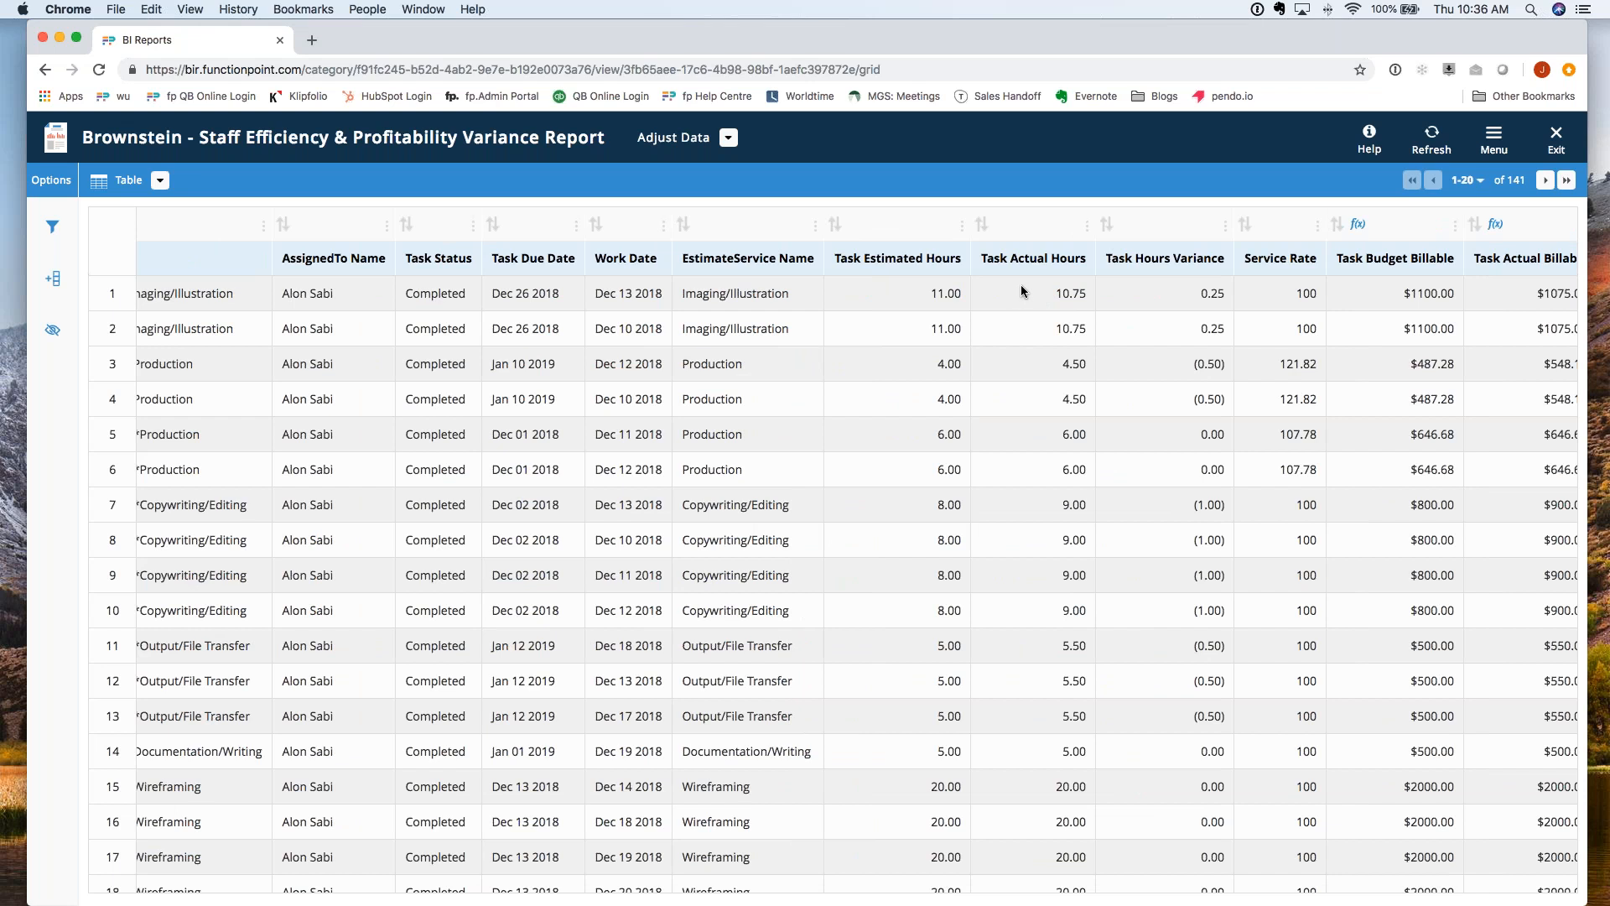
{"action": "scroll", "coordinate": [1124, 319], "scroll_direction": "left", "scroll_amount": 1}
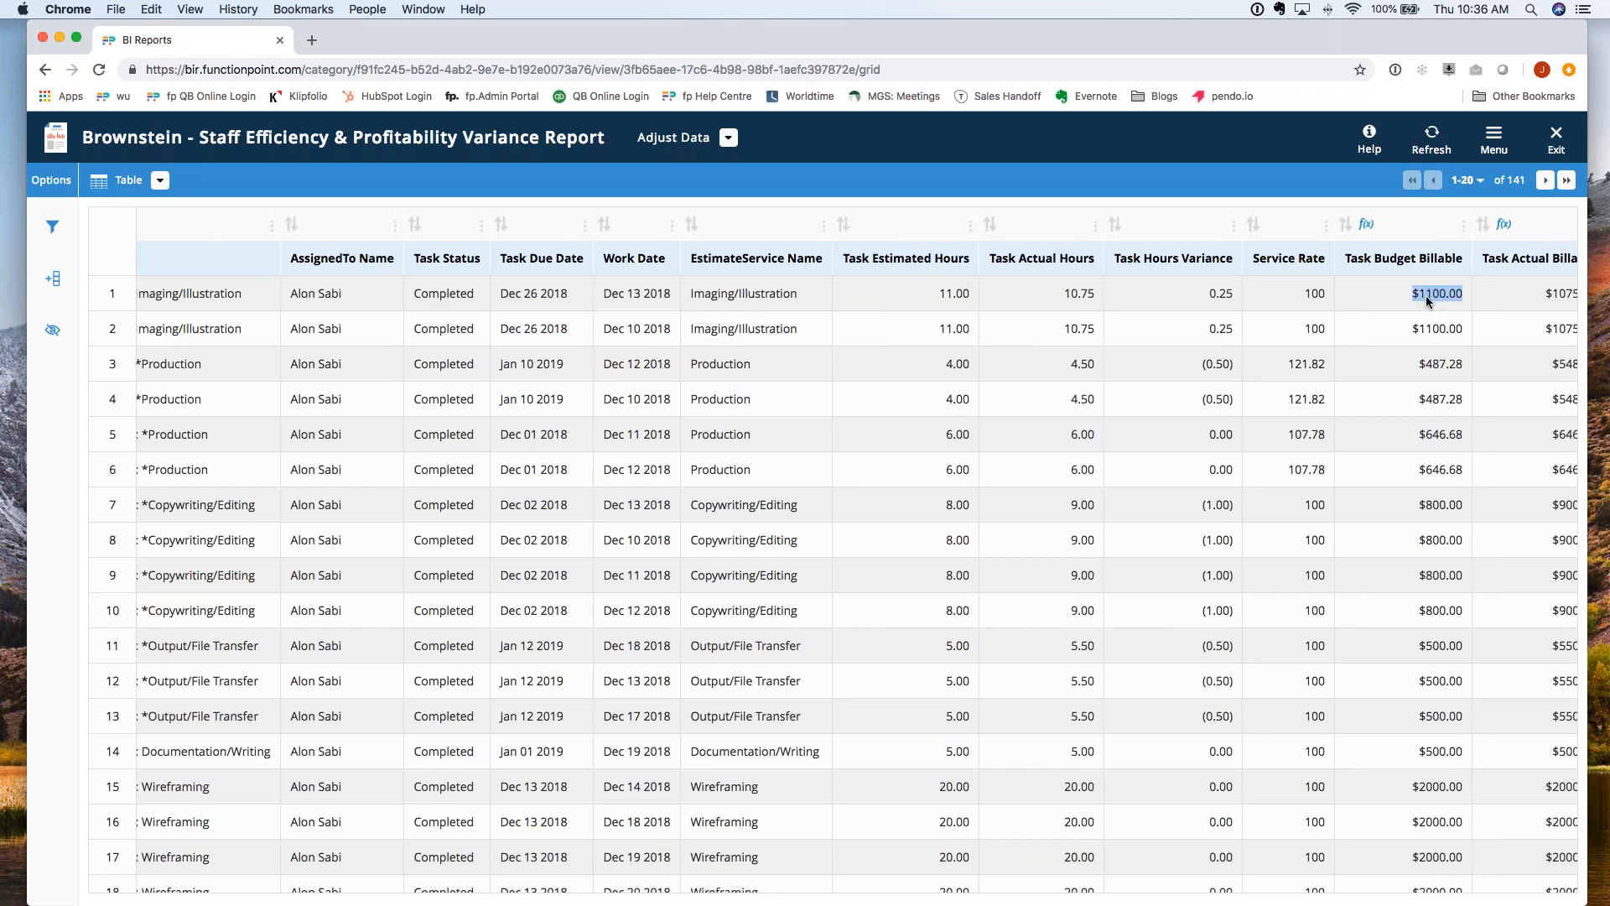
{"action": "scroll", "coordinate": [1417, 295], "scroll_direction": "right", "scroll_amount": 4}
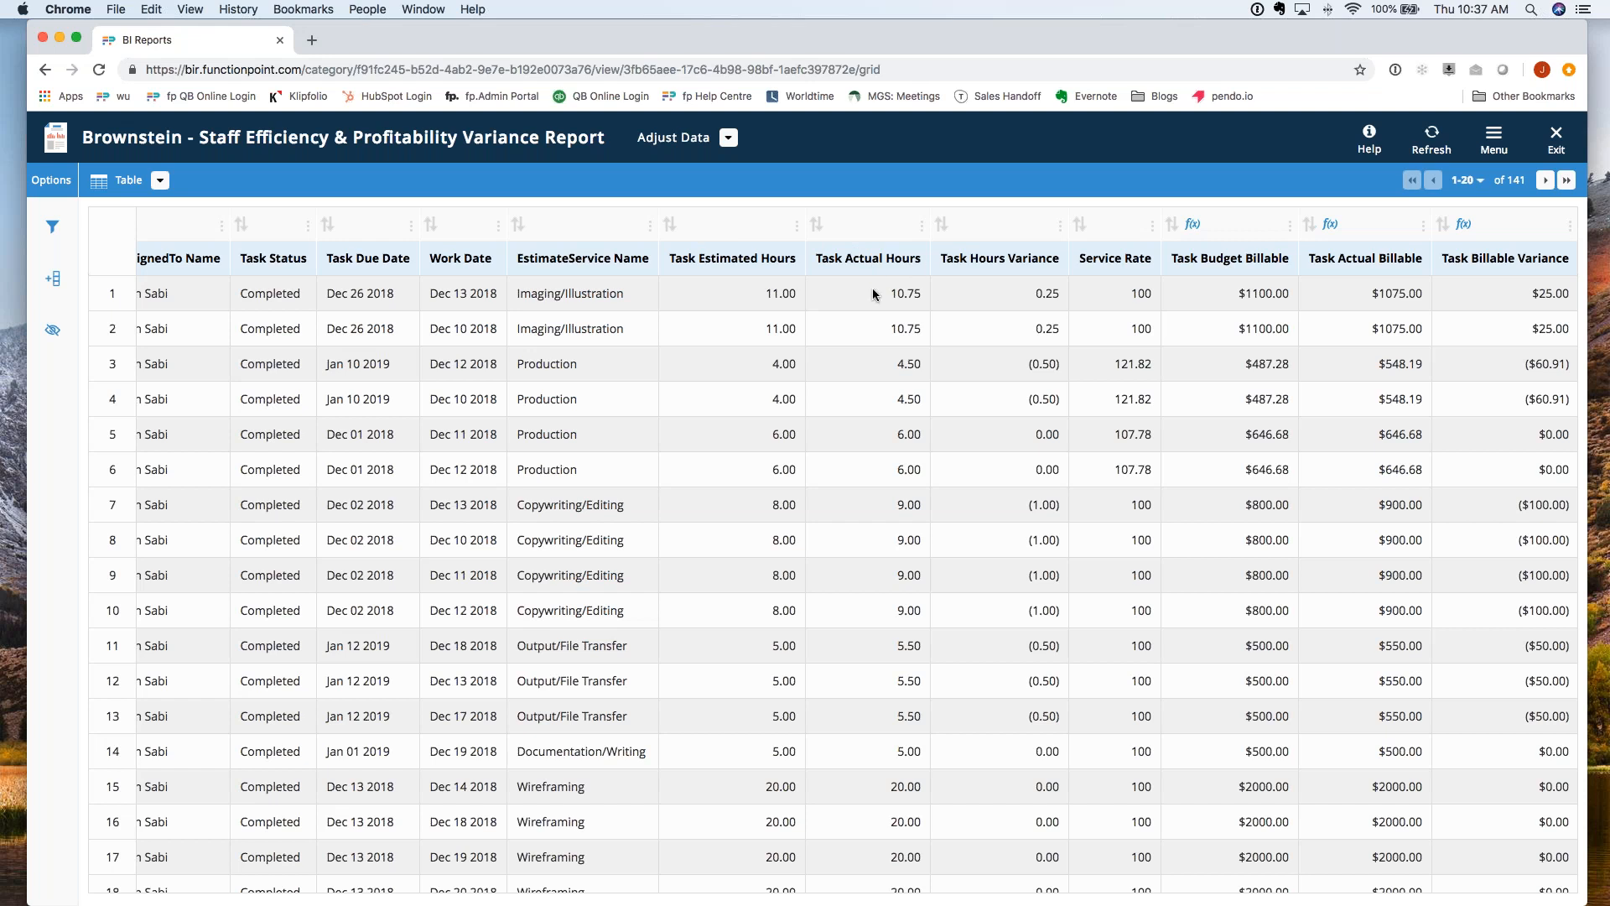
Step: Inspect the Task Budget Billable column's formula, name and format options, and close its editor without changes
{"action": "left_click", "coordinate": [1276, 240]}
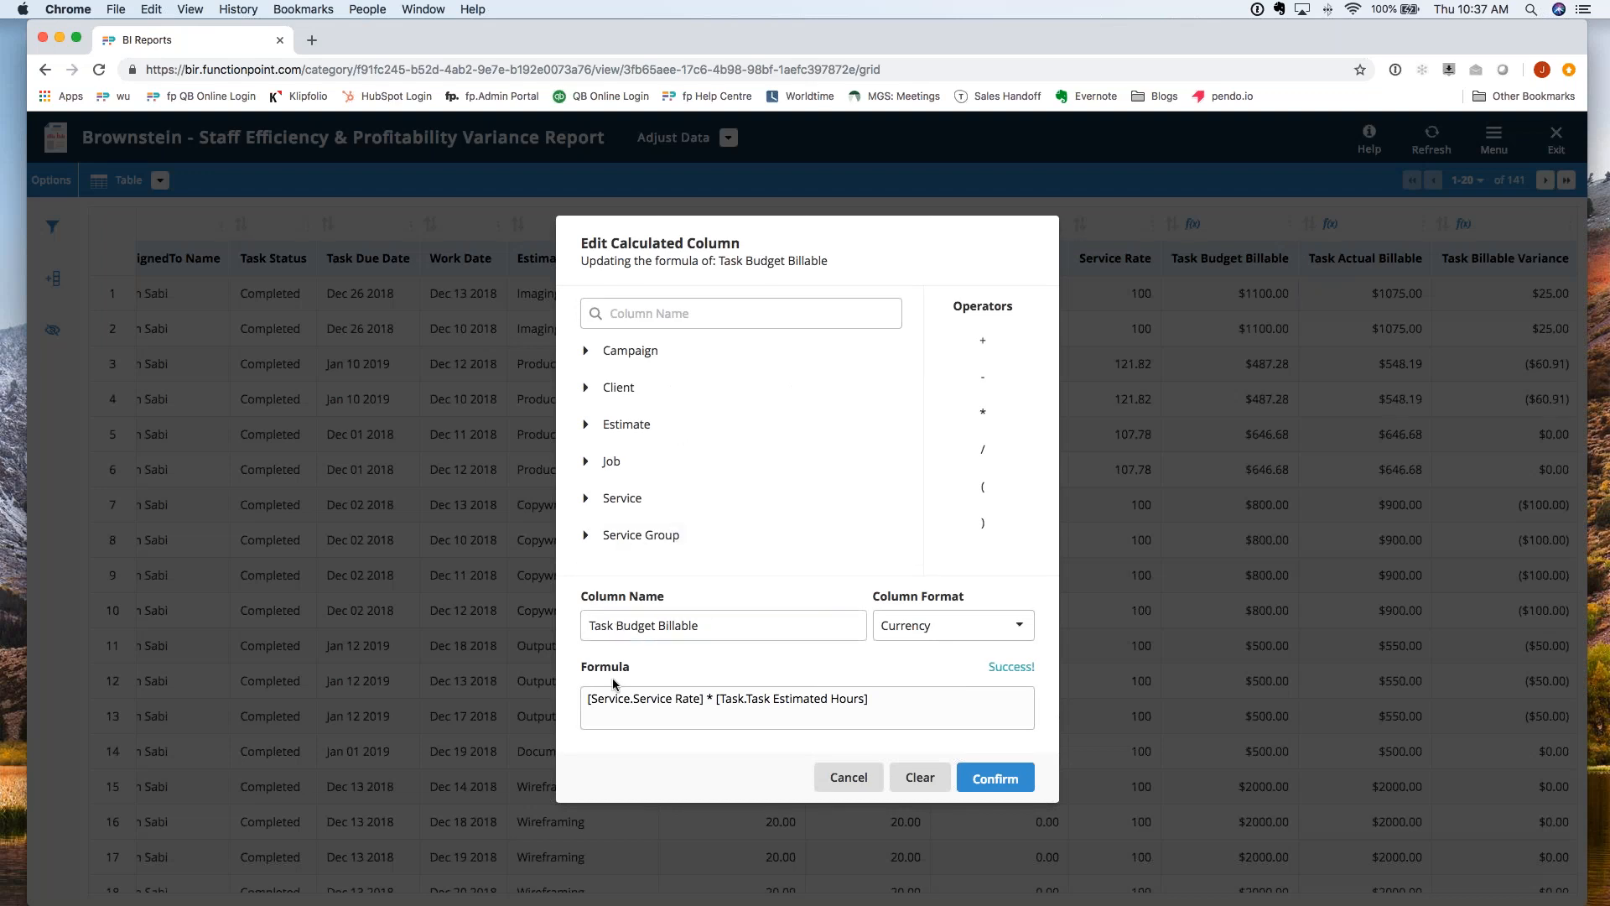
{"action": "left_click_drag", "start_coordinate": [586, 703], "coordinate": [905, 701]}
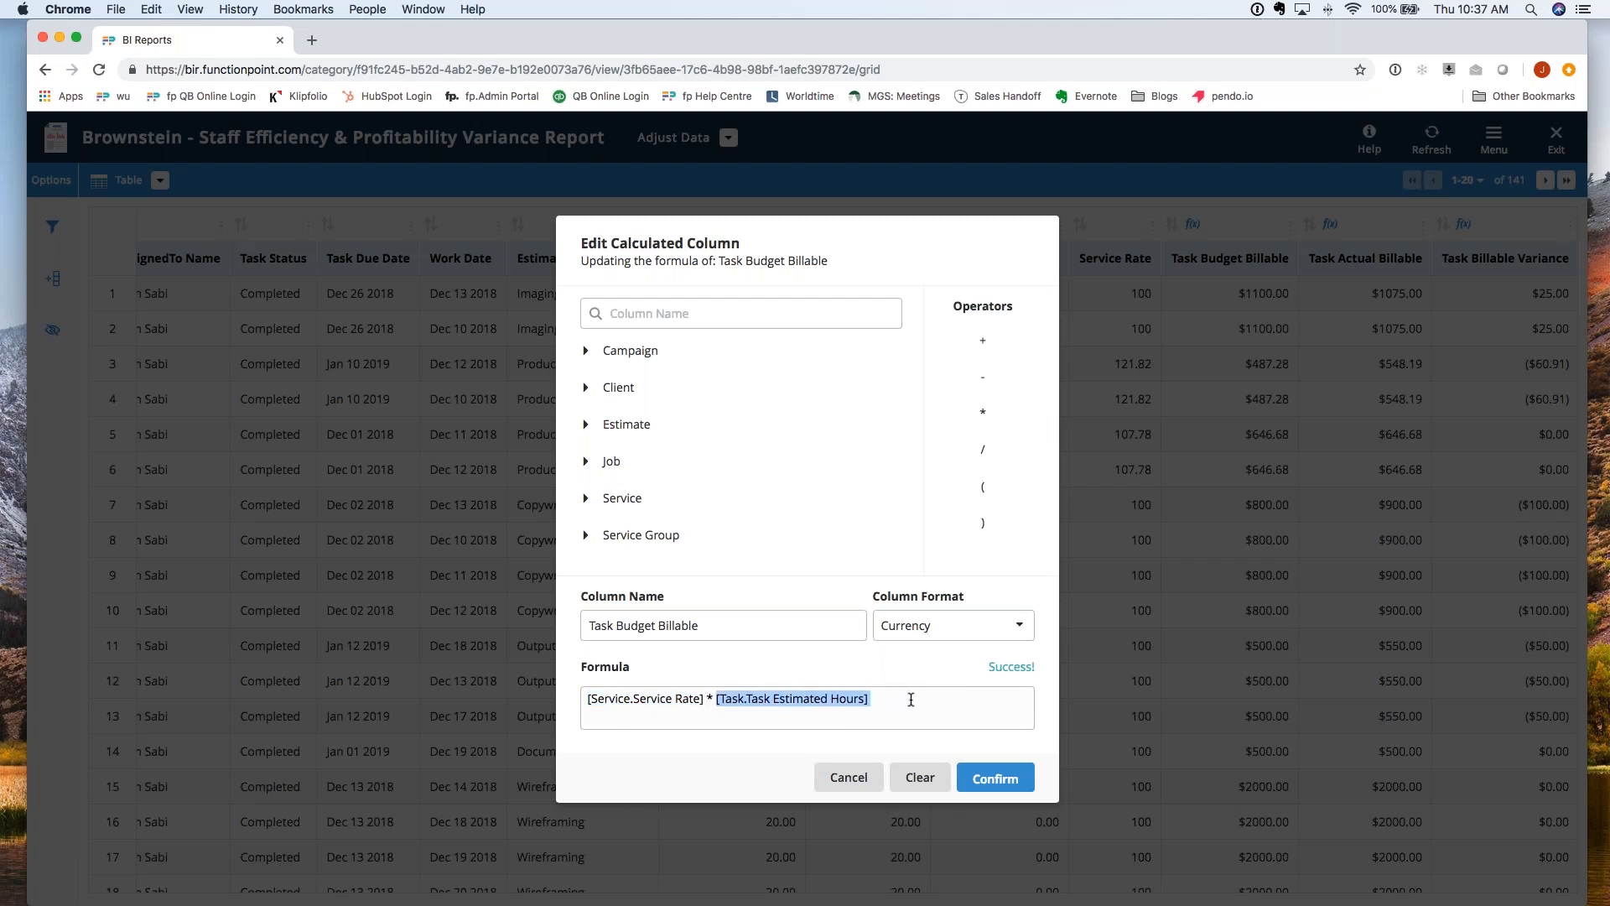
{"action": "left_click", "coordinate": [620, 631]}
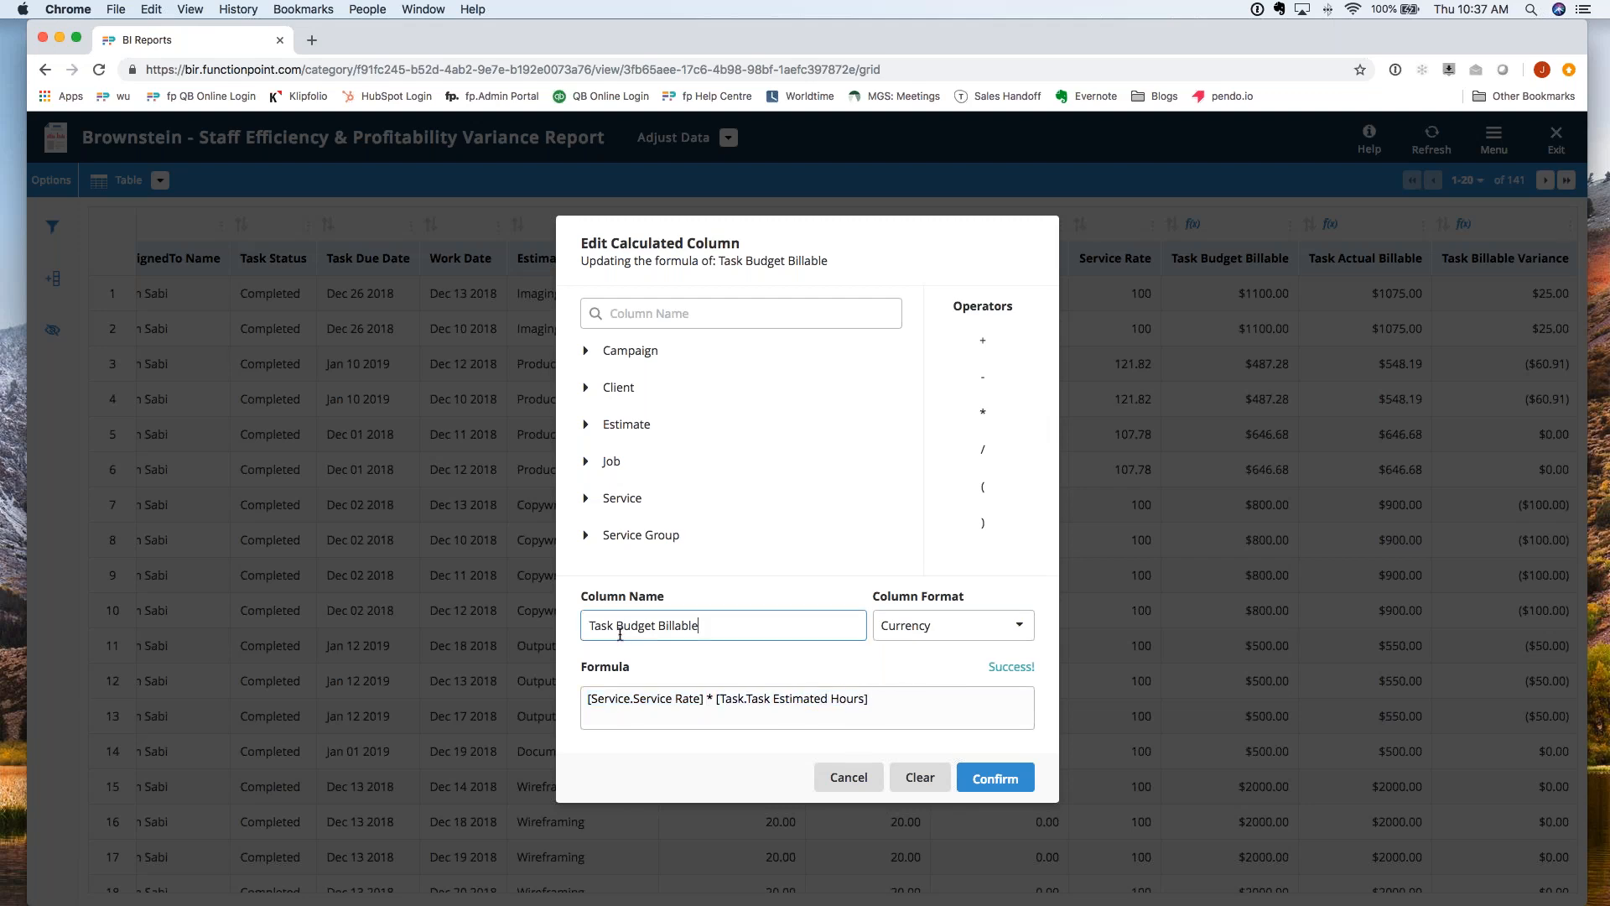
{"action": "left_click", "coordinate": [620, 631], "text": "shift"}
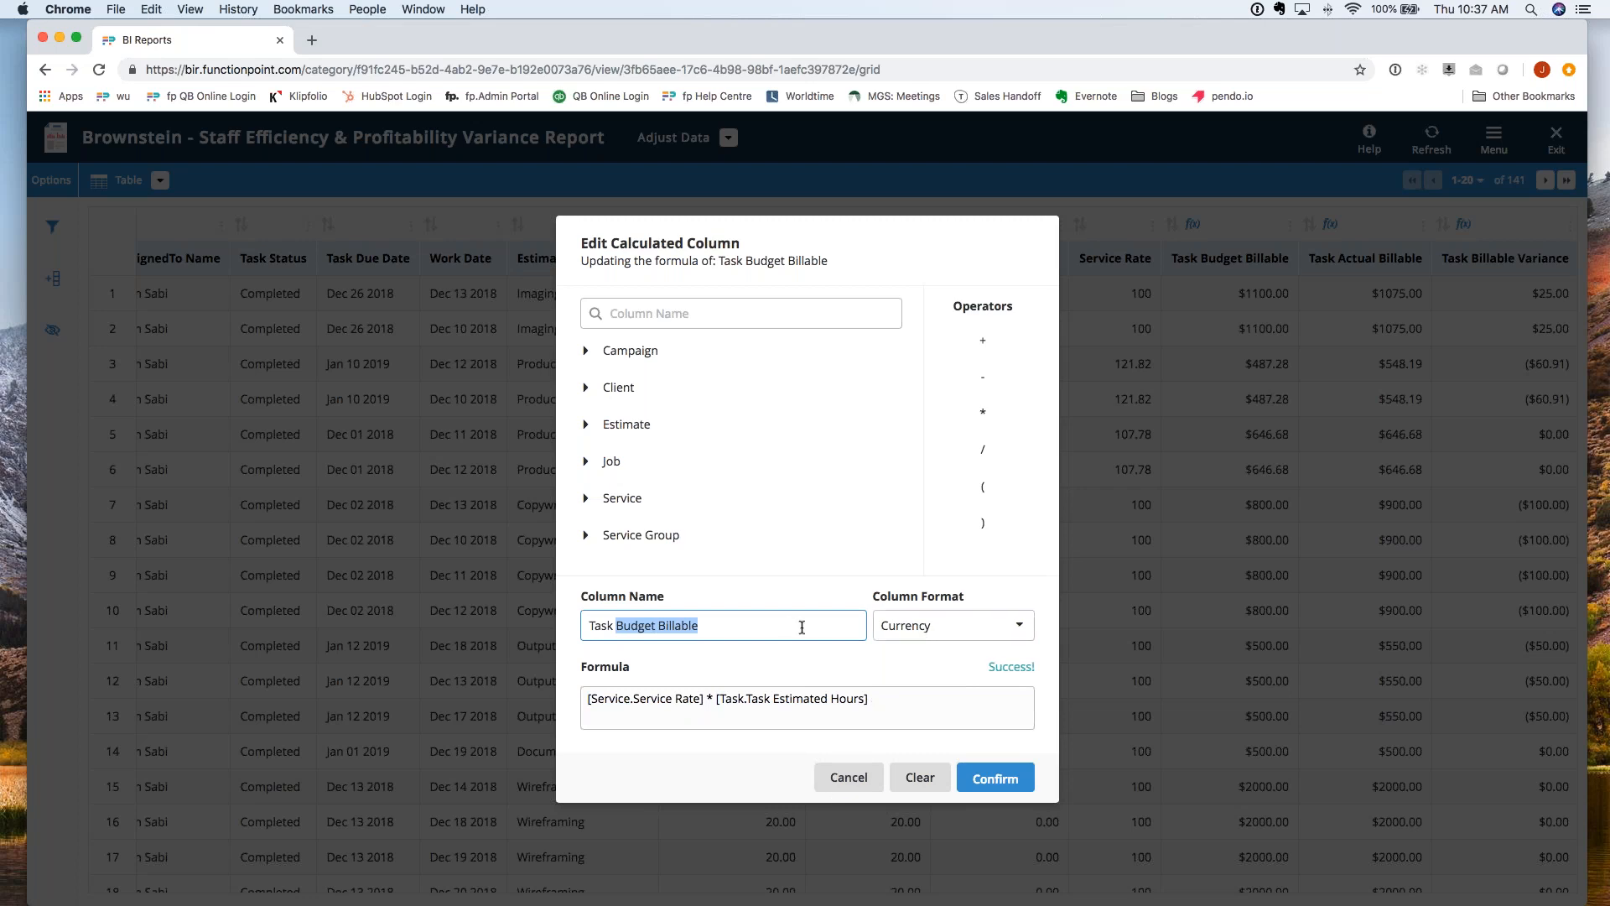
{"action": "left_click", "coordinate": [945, 636]}
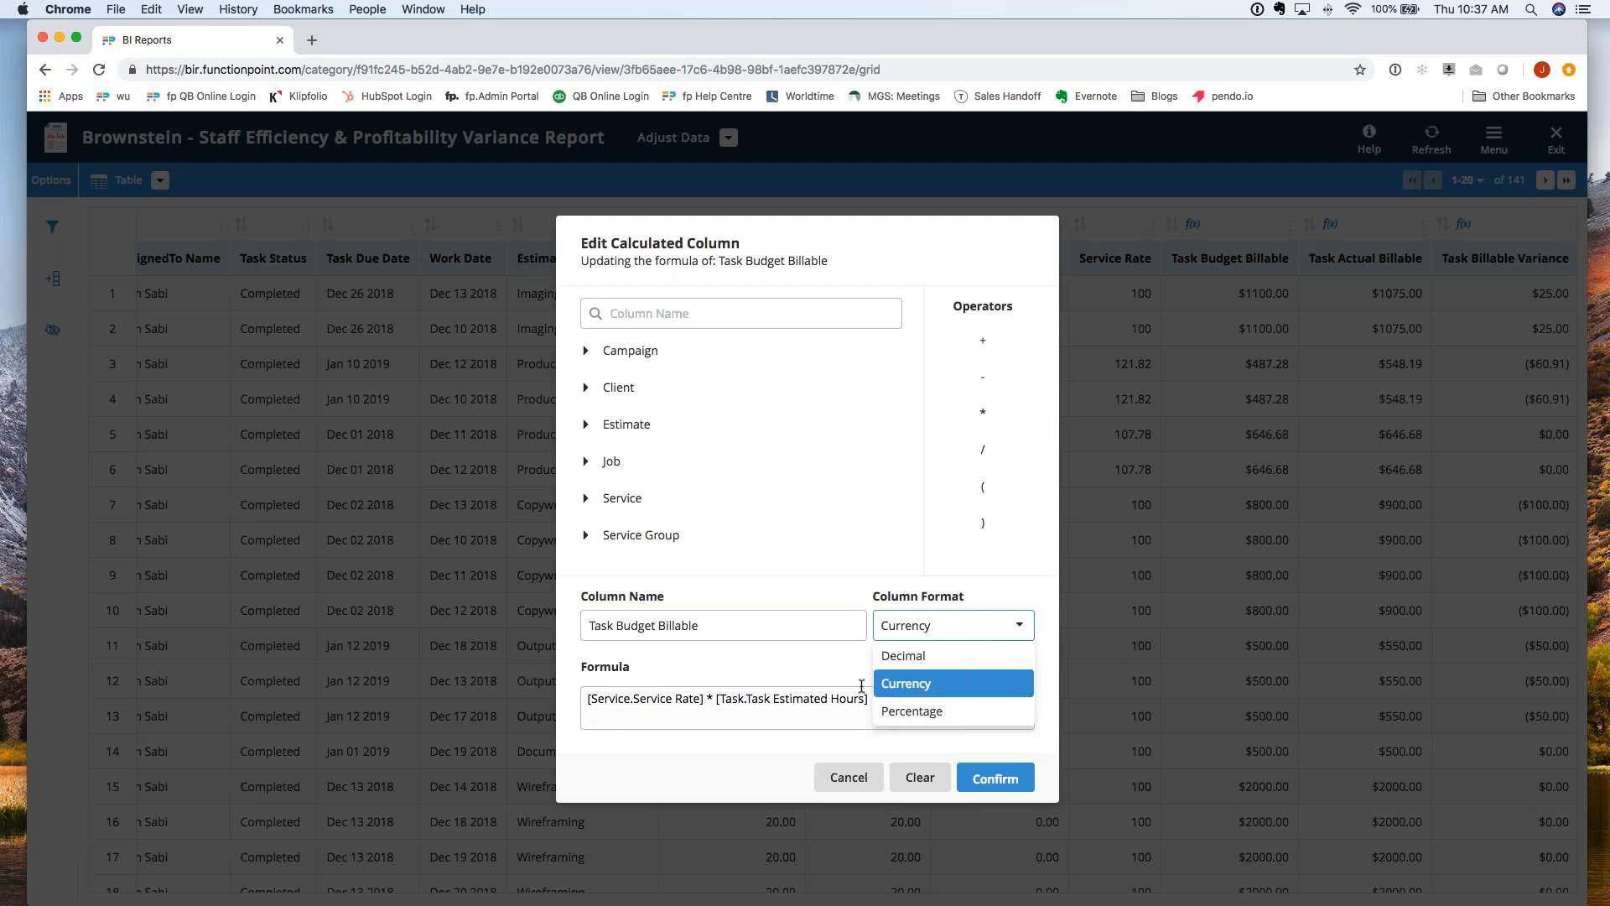
{"action": "left_click", "coordinate": [820, 666]}
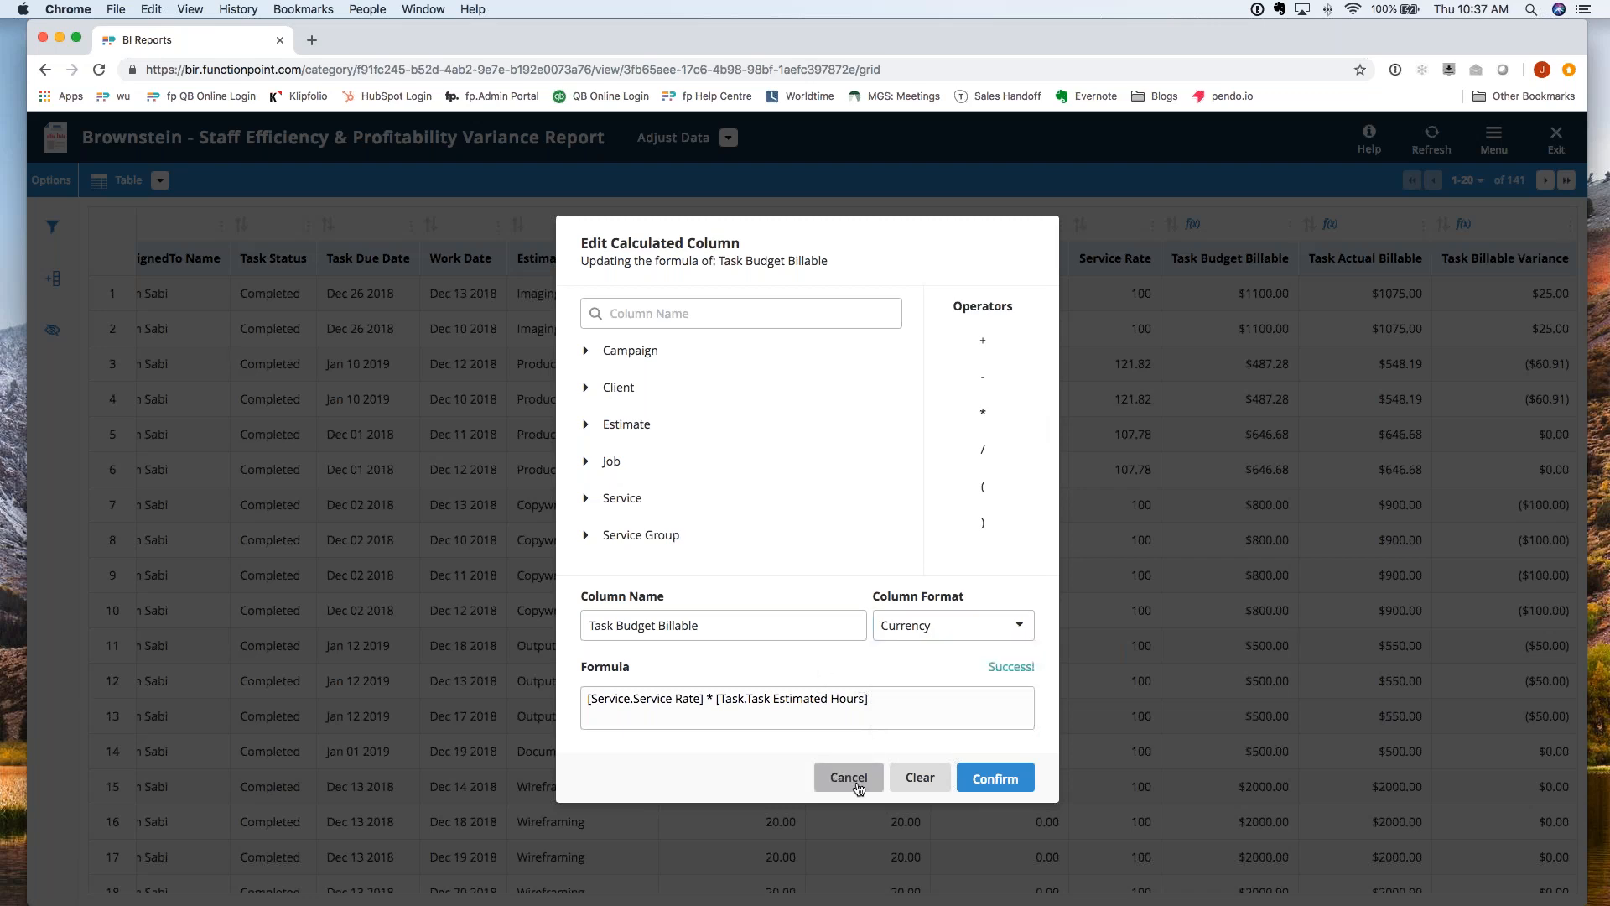
{"action": "left_click", "coordinate": [858, 788]}
Step: Inspect the formula of the Task Actual Billable calculated column and close its editor without changes
{"action": "left_click", "coordinate": [1423, 225]}
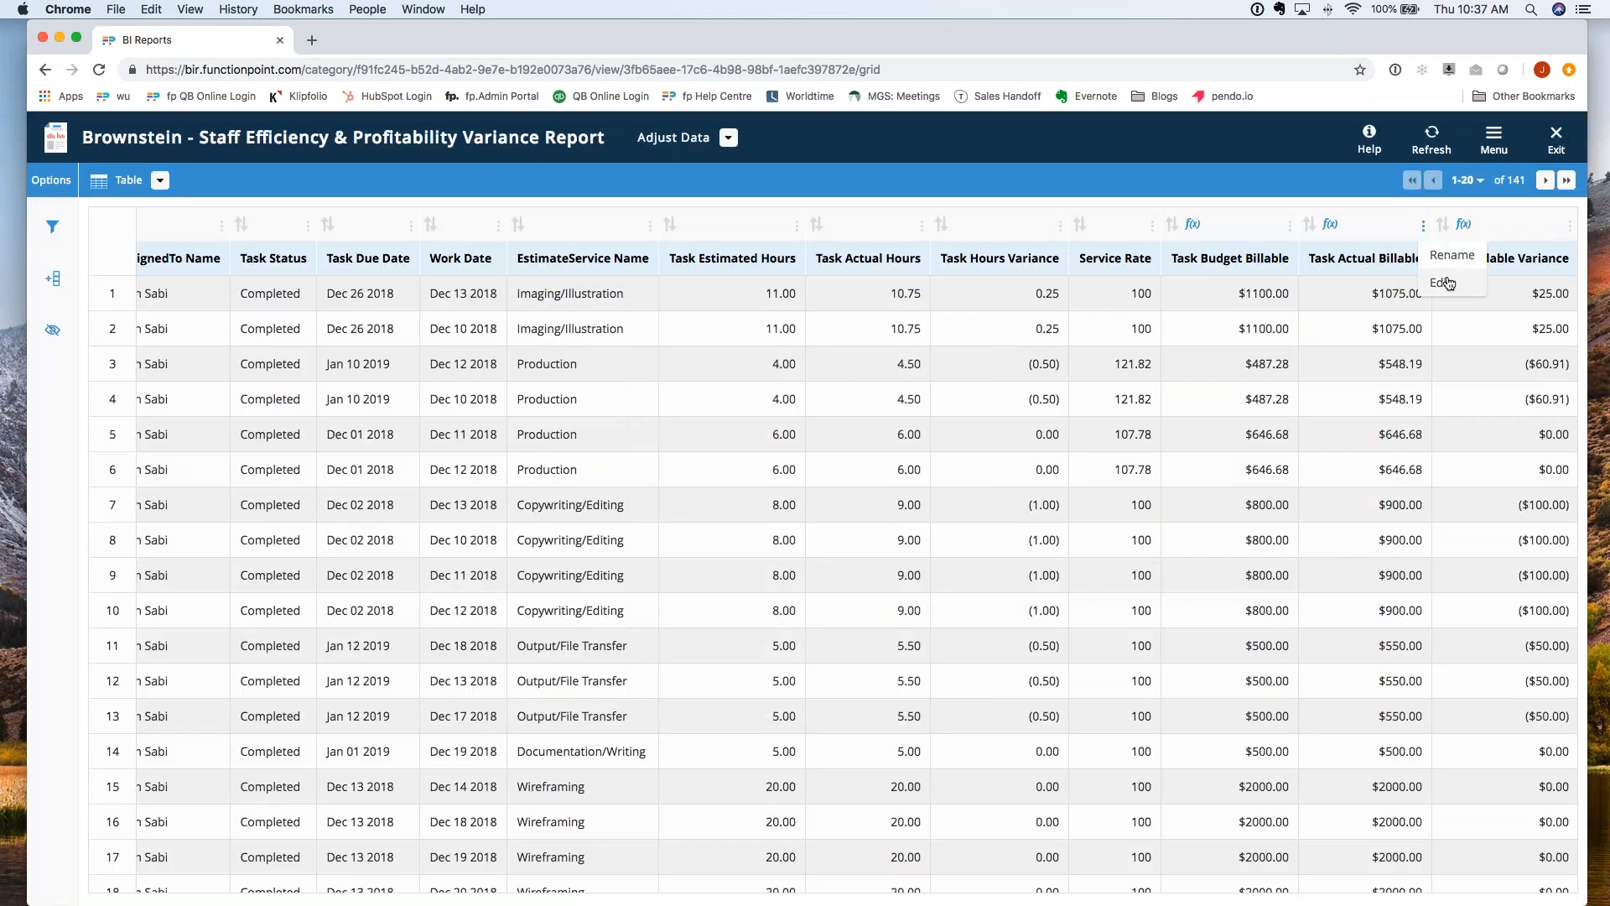
{"action": "left_click", "coordinate": [1447, 282]}
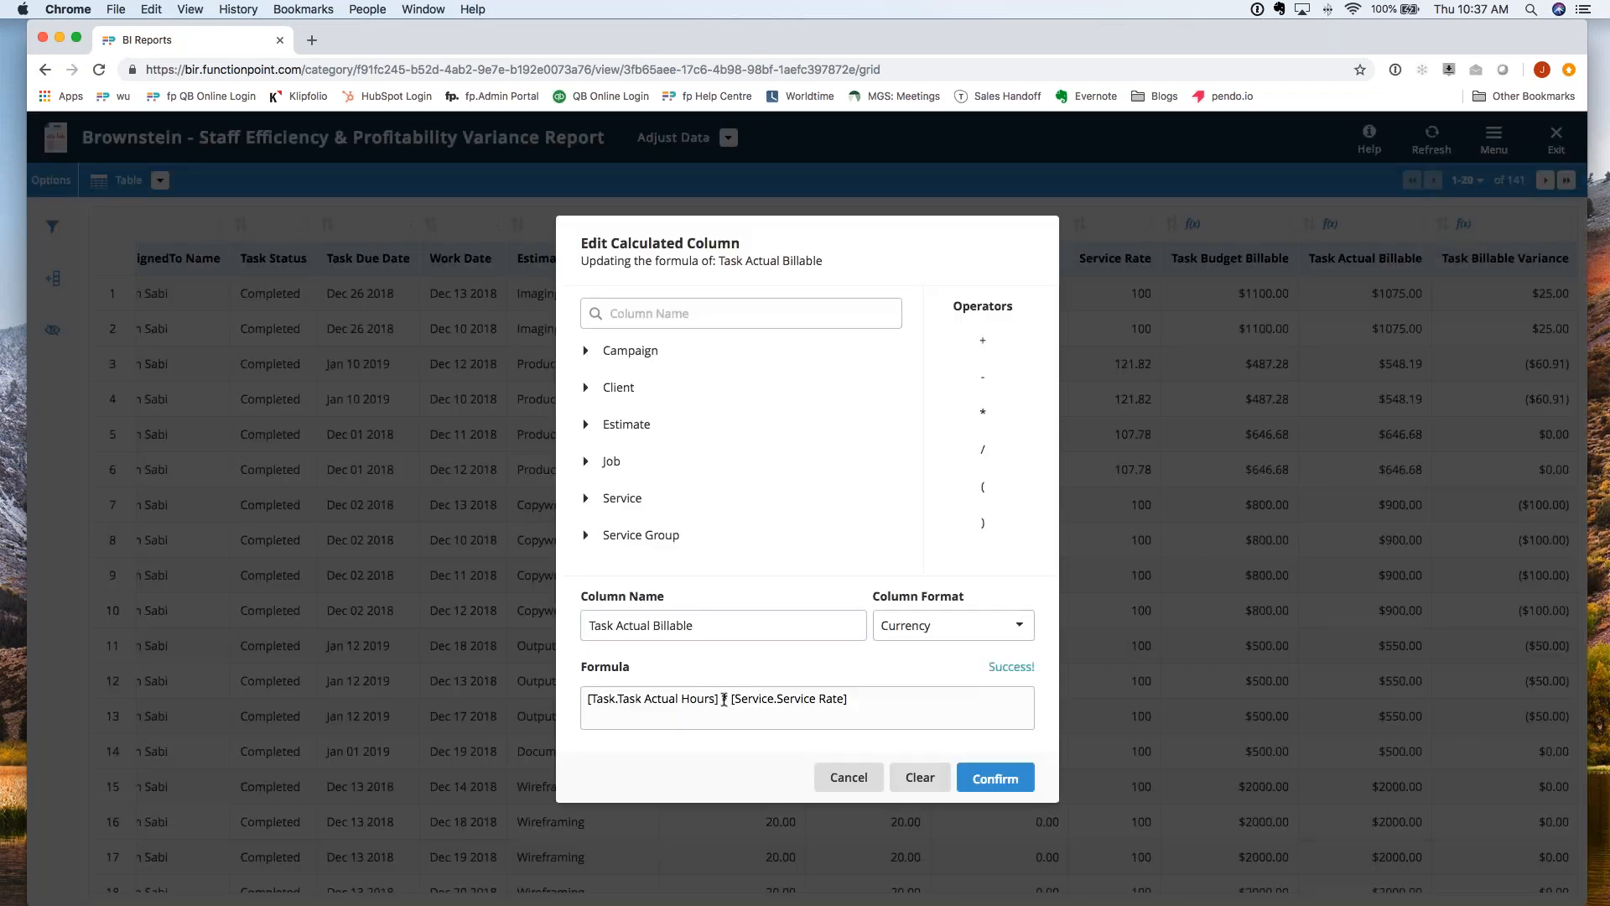
{"action": "left_click_drag", "start_coordinate": [719, 701], "coordinate": [597, 709]}
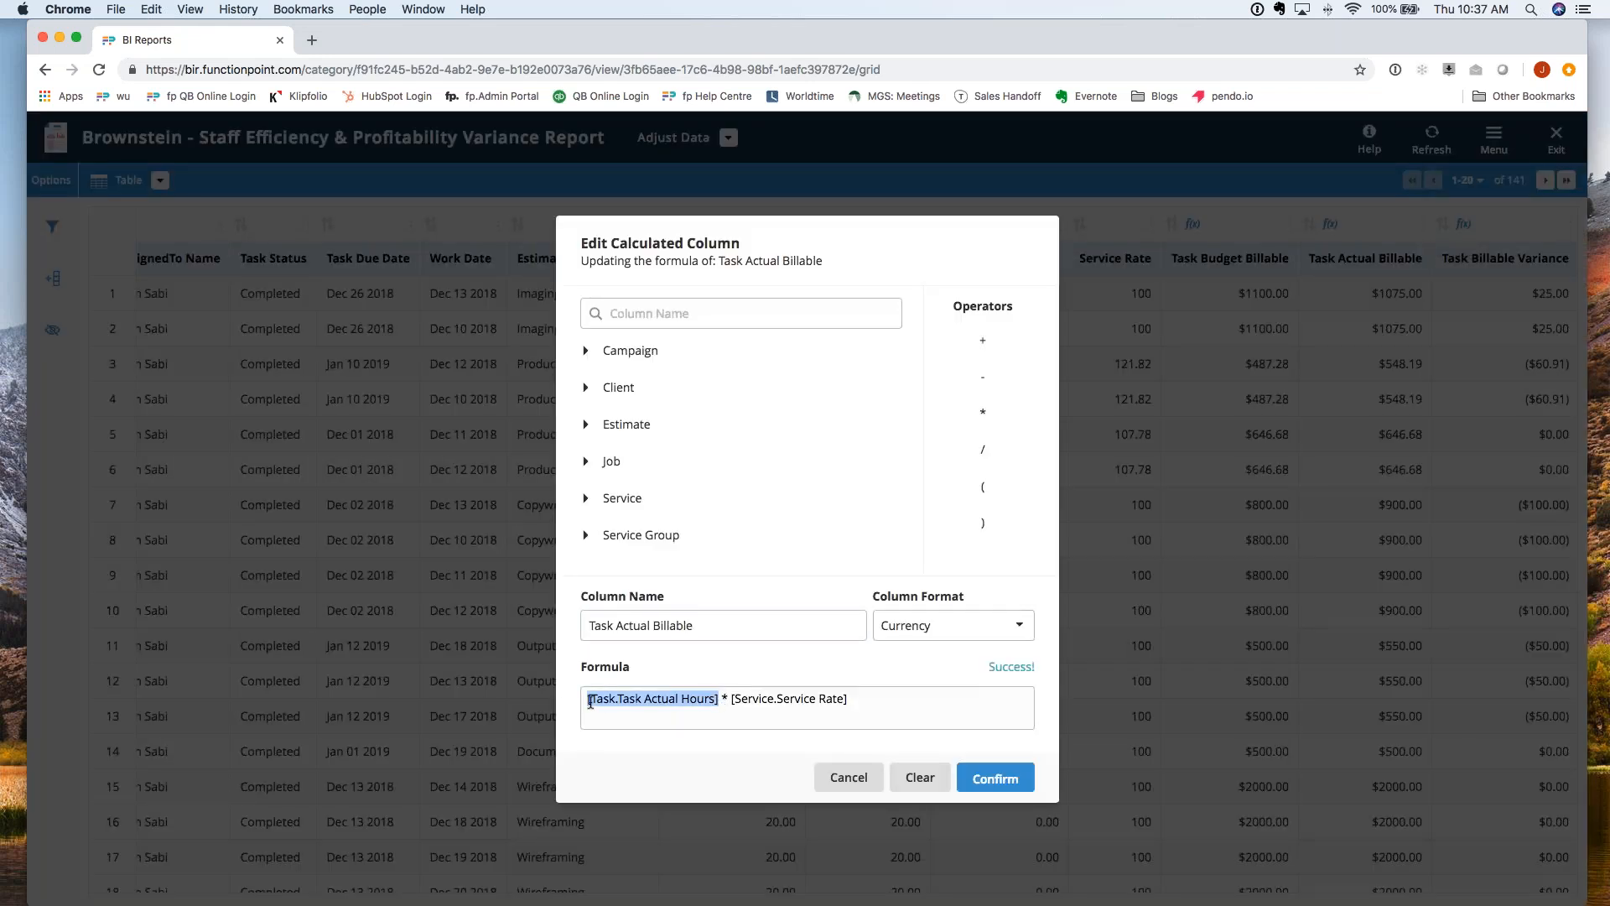
{"action": "left_click_drag", "start_coordinate": [728, 699], "coordinate": [898, 698]}
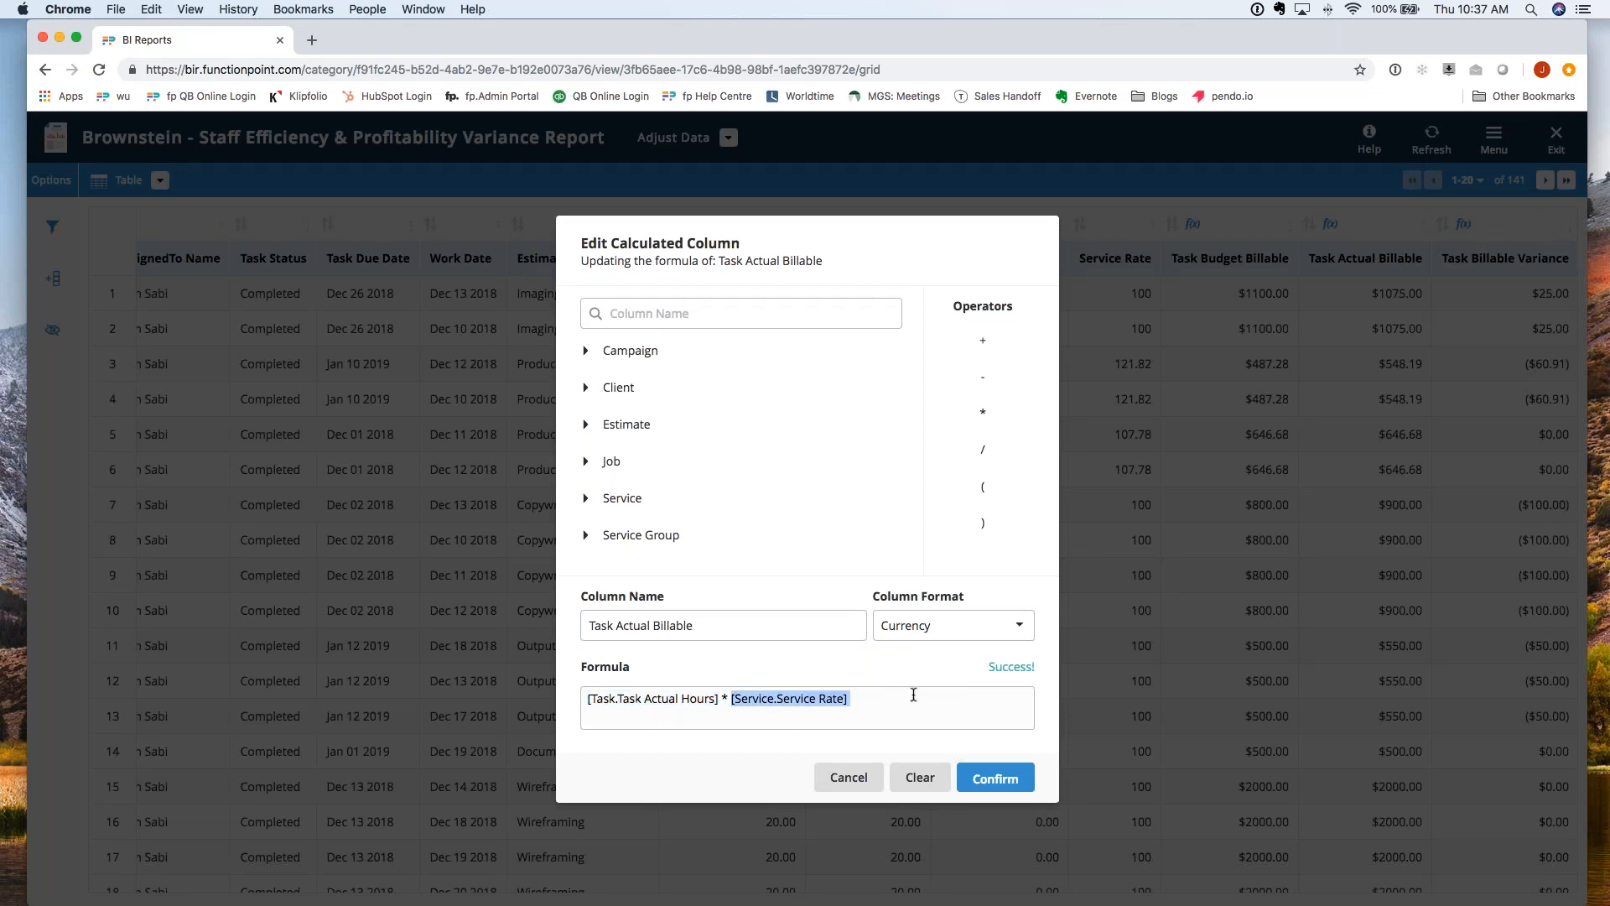
{"action": "left_click", "coordinate": [834, 784]}
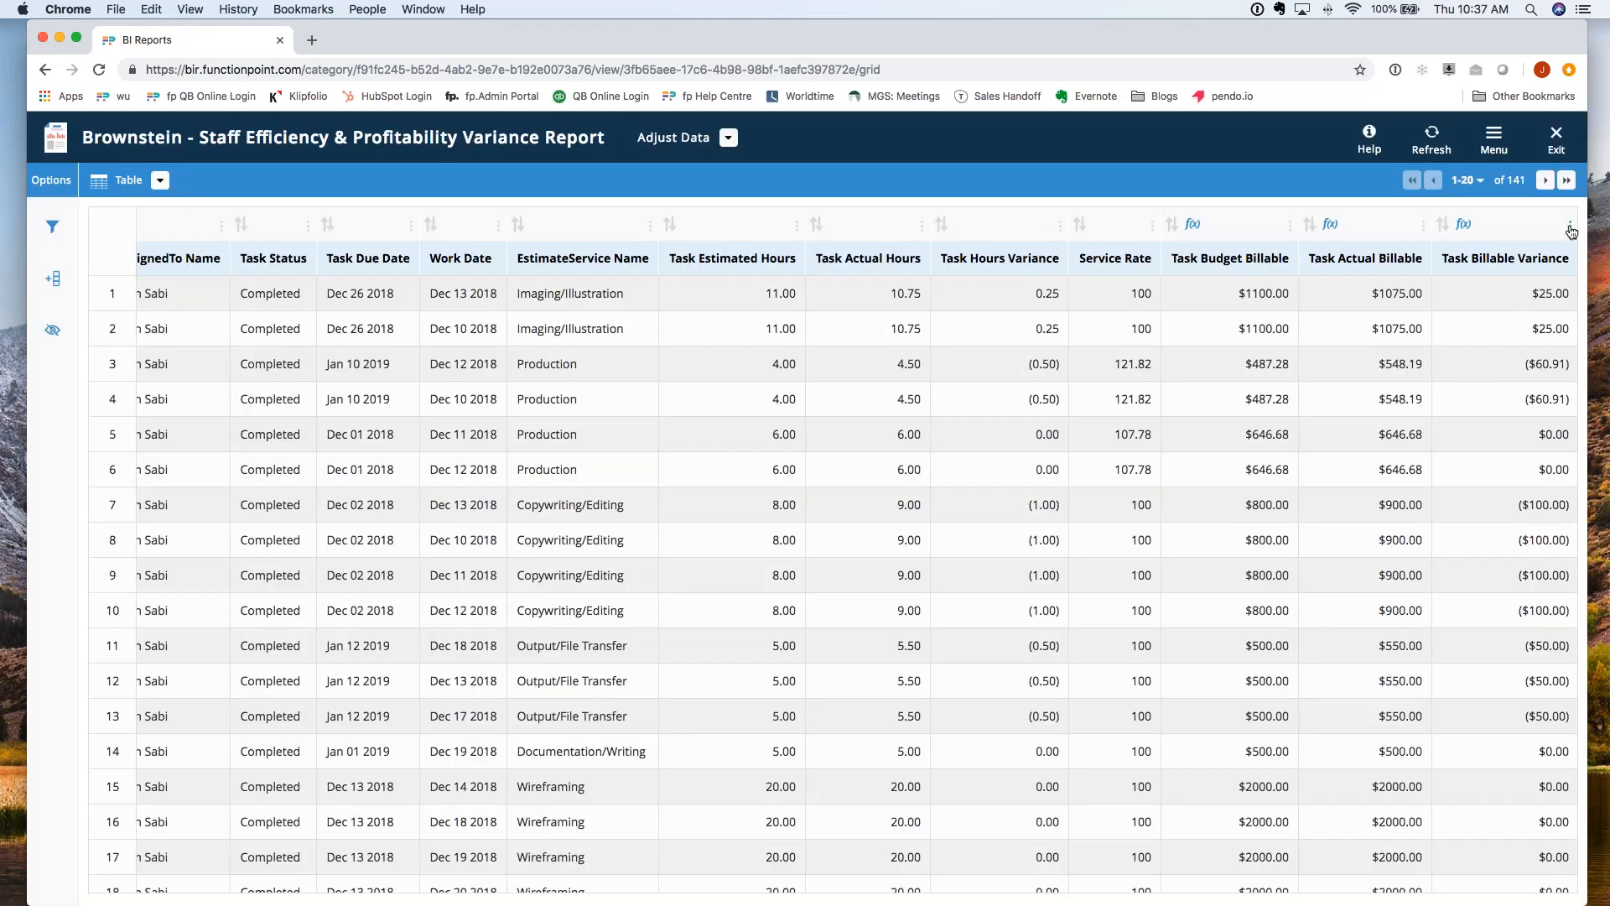
Step: Compare the Task Budget Billable and Task Actual Billable amounts in the first row
{"action": "left_click_drag", "start_coordinate": [1371, 293], "coordinate": [1423, 294]}
{"action": "left_click_drag", "start_coordinate": [1241, 292], "coordinate": [1426, 298]}
{"action": "left_click", "coordinate": [1294, 296]}
{"action": "left_click", "coordinate": [1222, 295]}
{"action": "left_click_drag", "start_coordinate": [1222, 295], "coordinate": [1290, 290]}
{"action": "left_click", "coordinate": [1291, 290]}
Step: Inspect both halves of the Task Billable Variance column's formula and its name, and close its editor without changes
{"action": "left_click", "coordinate": [1546, 230]}
{"action": "left_click", "coordinate": [1550, 294]}
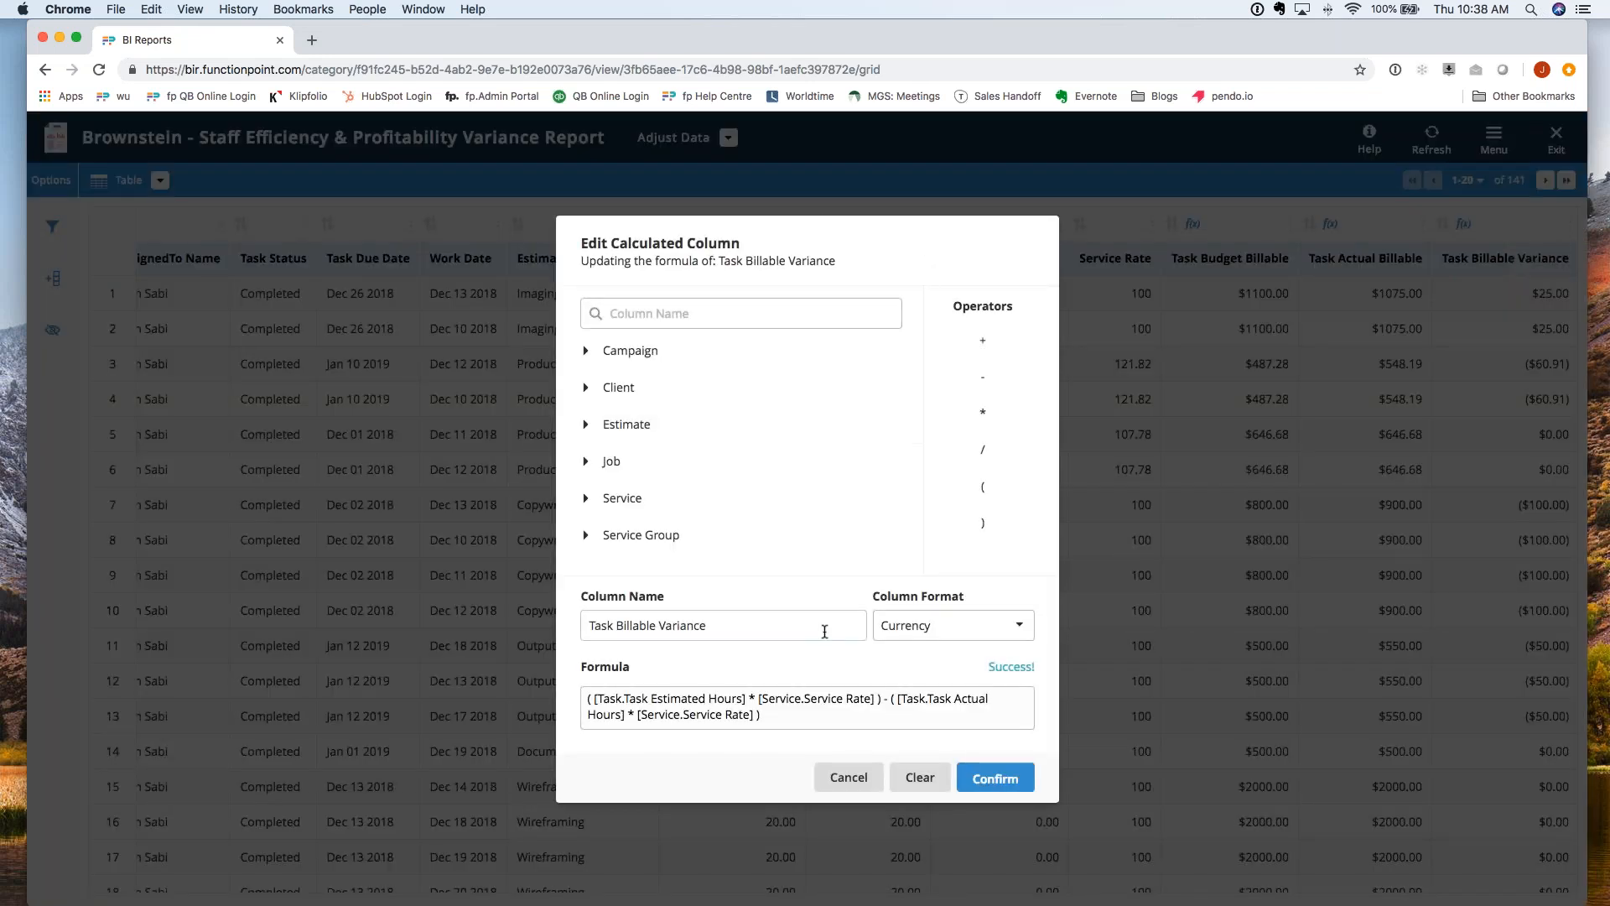
{"action": "left_click_drag", "start_coordinate": [883, 698], "coordinate": [579, 701]}
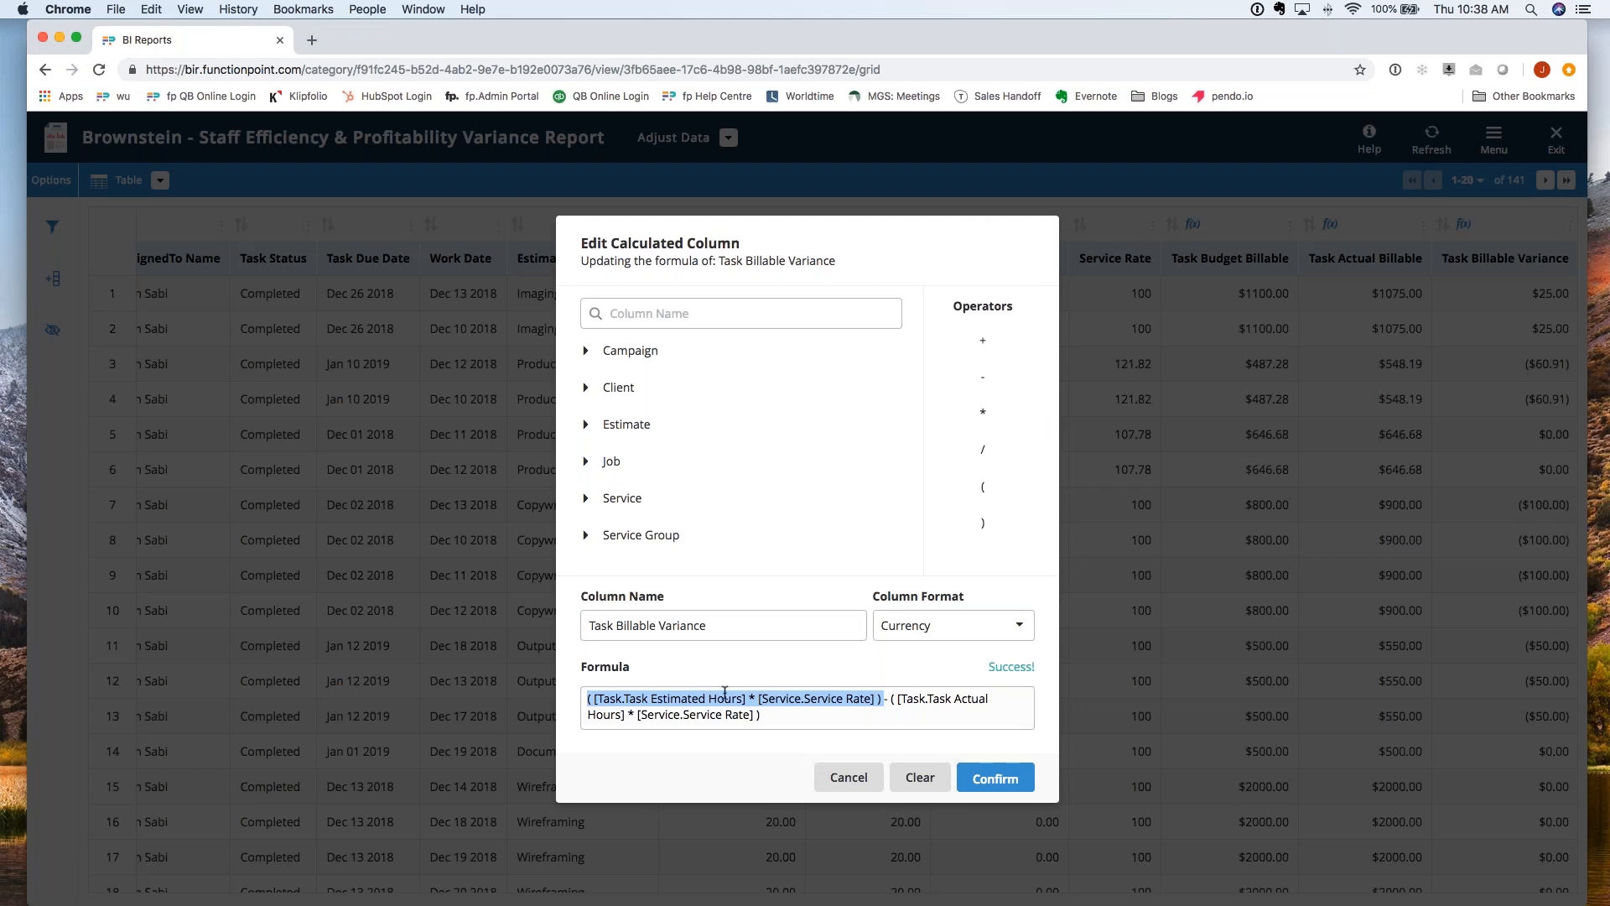
{"action": "left_click_drag", "start_coordinate": [586, 699], "coordinate": [881, 701]}
{"action": "left_click_drag", "start_coordinate": [894, 699], "coordinate": [800, 715]}
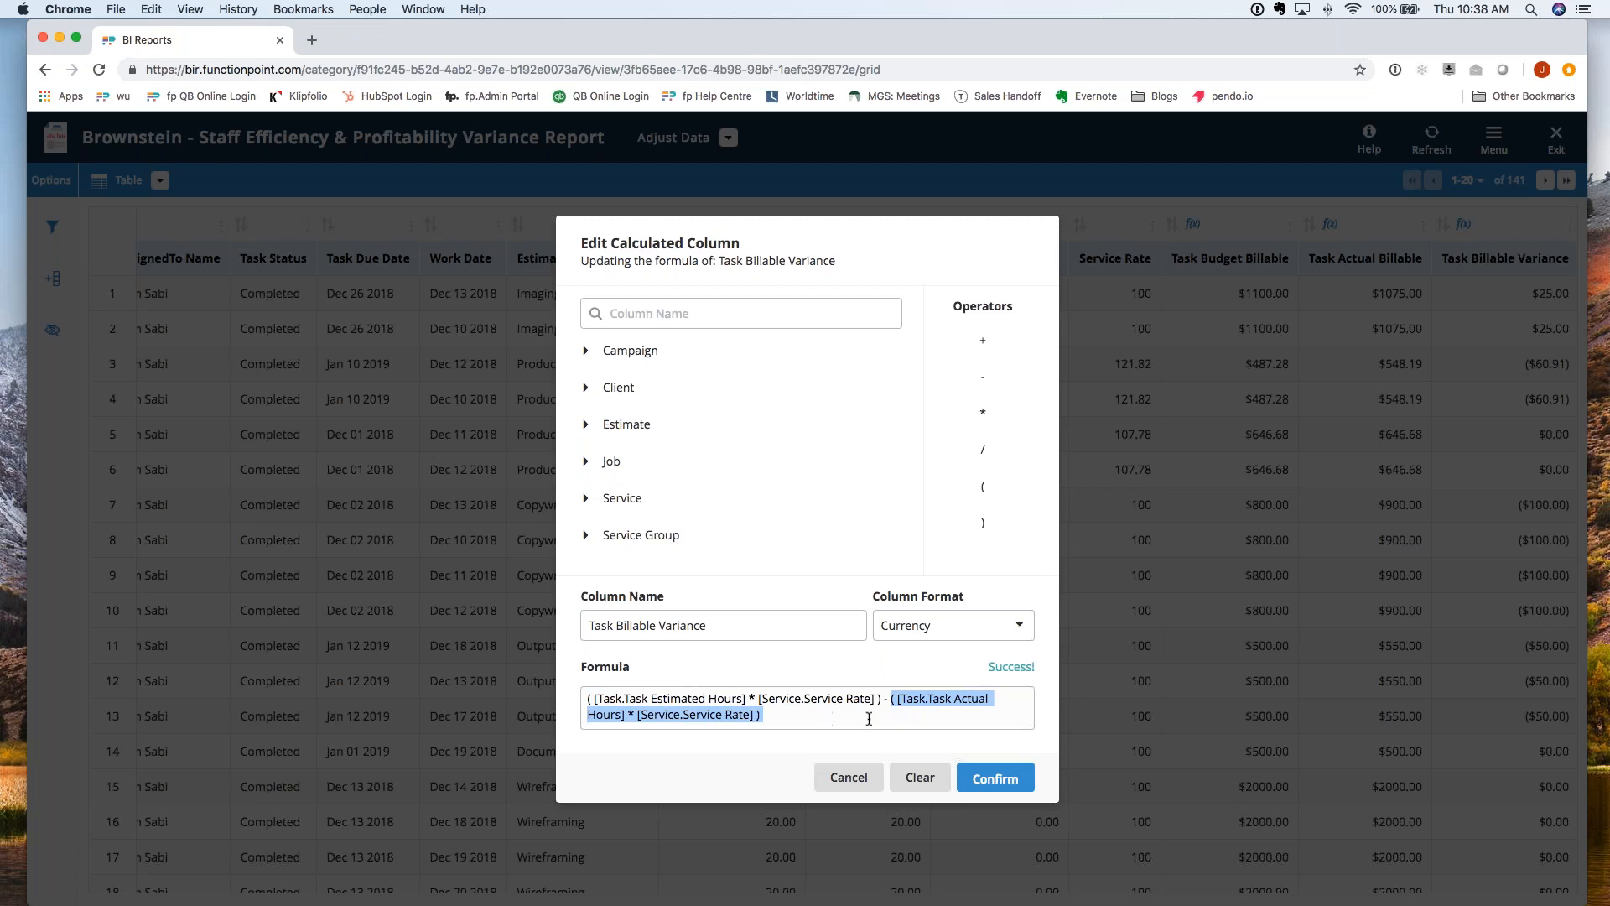
{"action": "left_click_drag", "start_coordinate": [765, 626], "coordinate": [660, 630]}
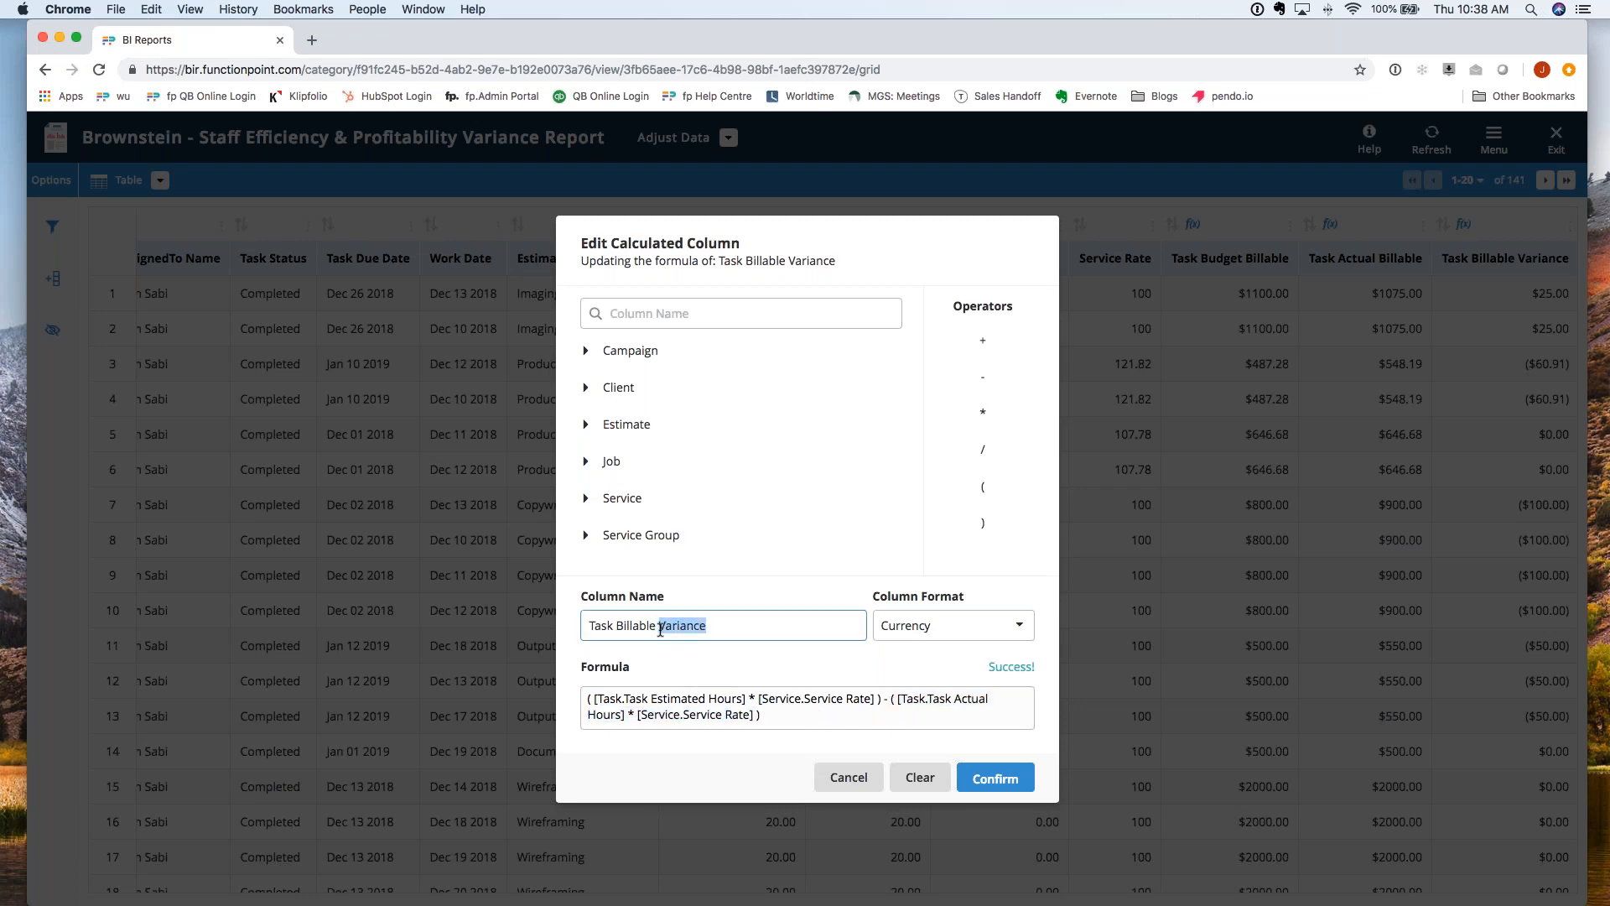
{"action": "left_click", "coordinate": [660, 630]}
{"action": "left_click", "coordinate": [847, 778]}
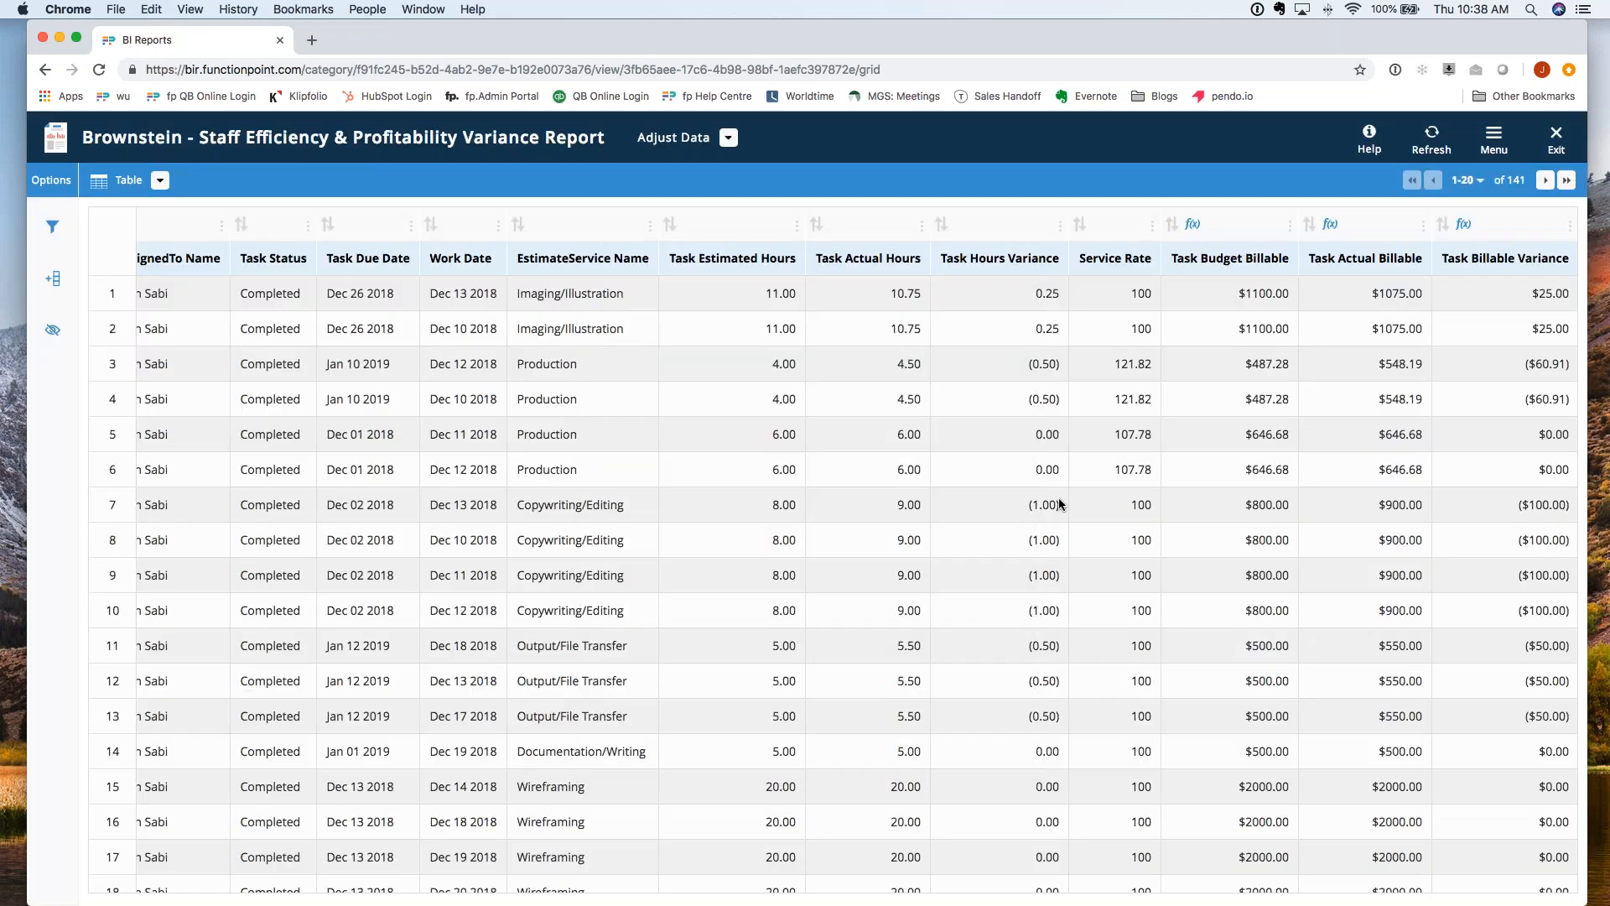
Step: Switch the staff variance report from the table view to the pivot grid
{"action": "scroll", "coordinate": [862, 478], "scroll_direction": "left", "scroll_amount": 10}
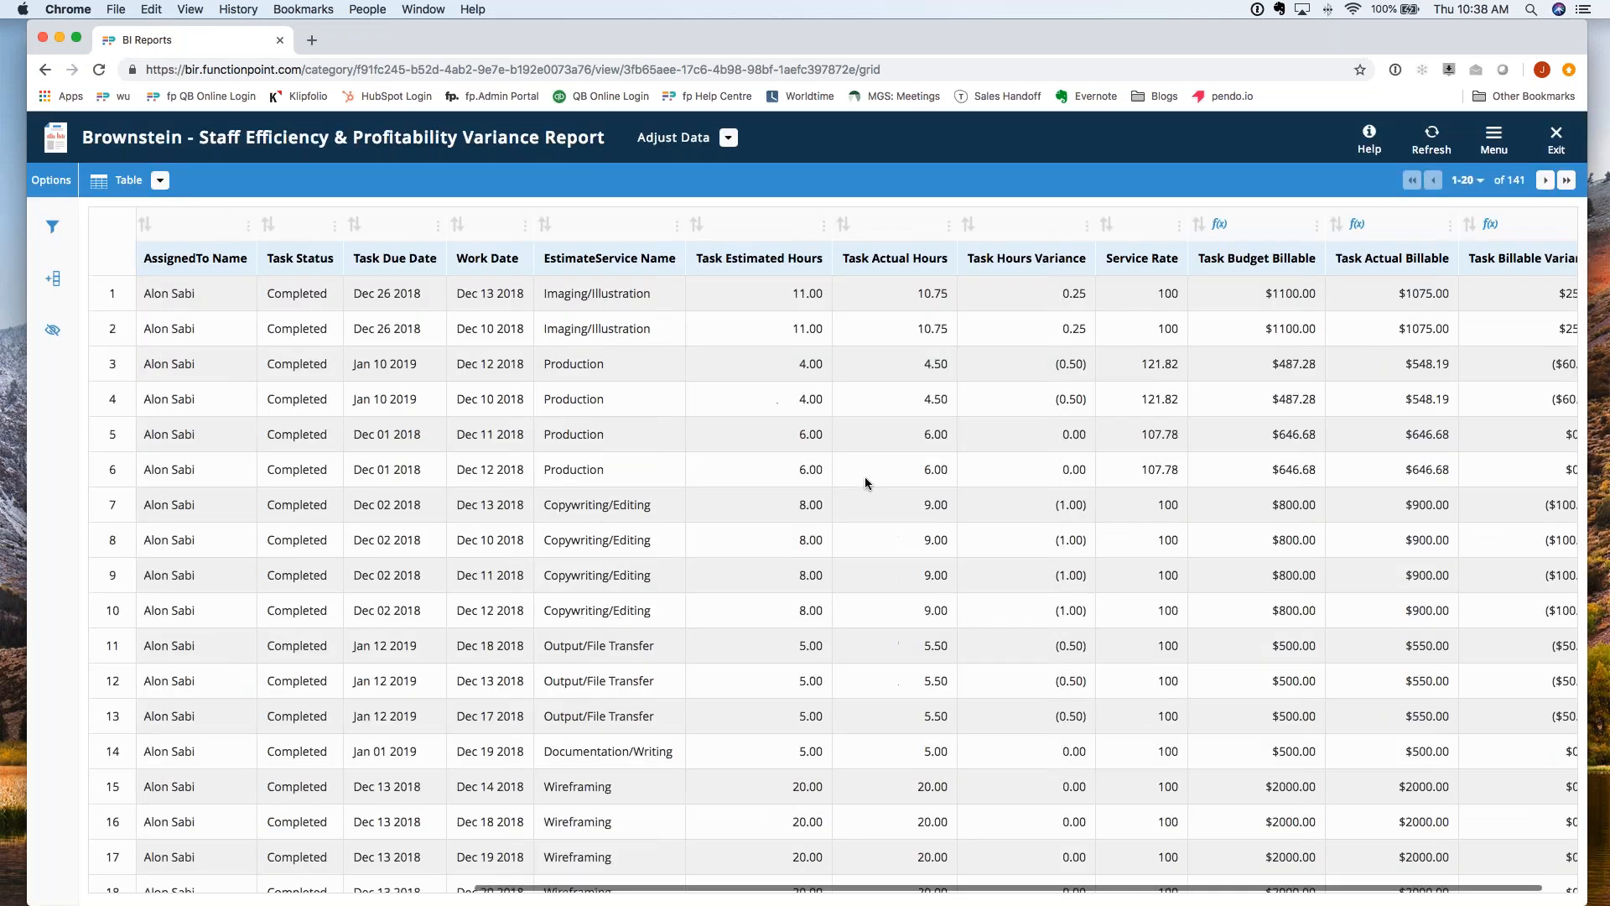
{"action": "left_click", "coordinate": [152, 184]}
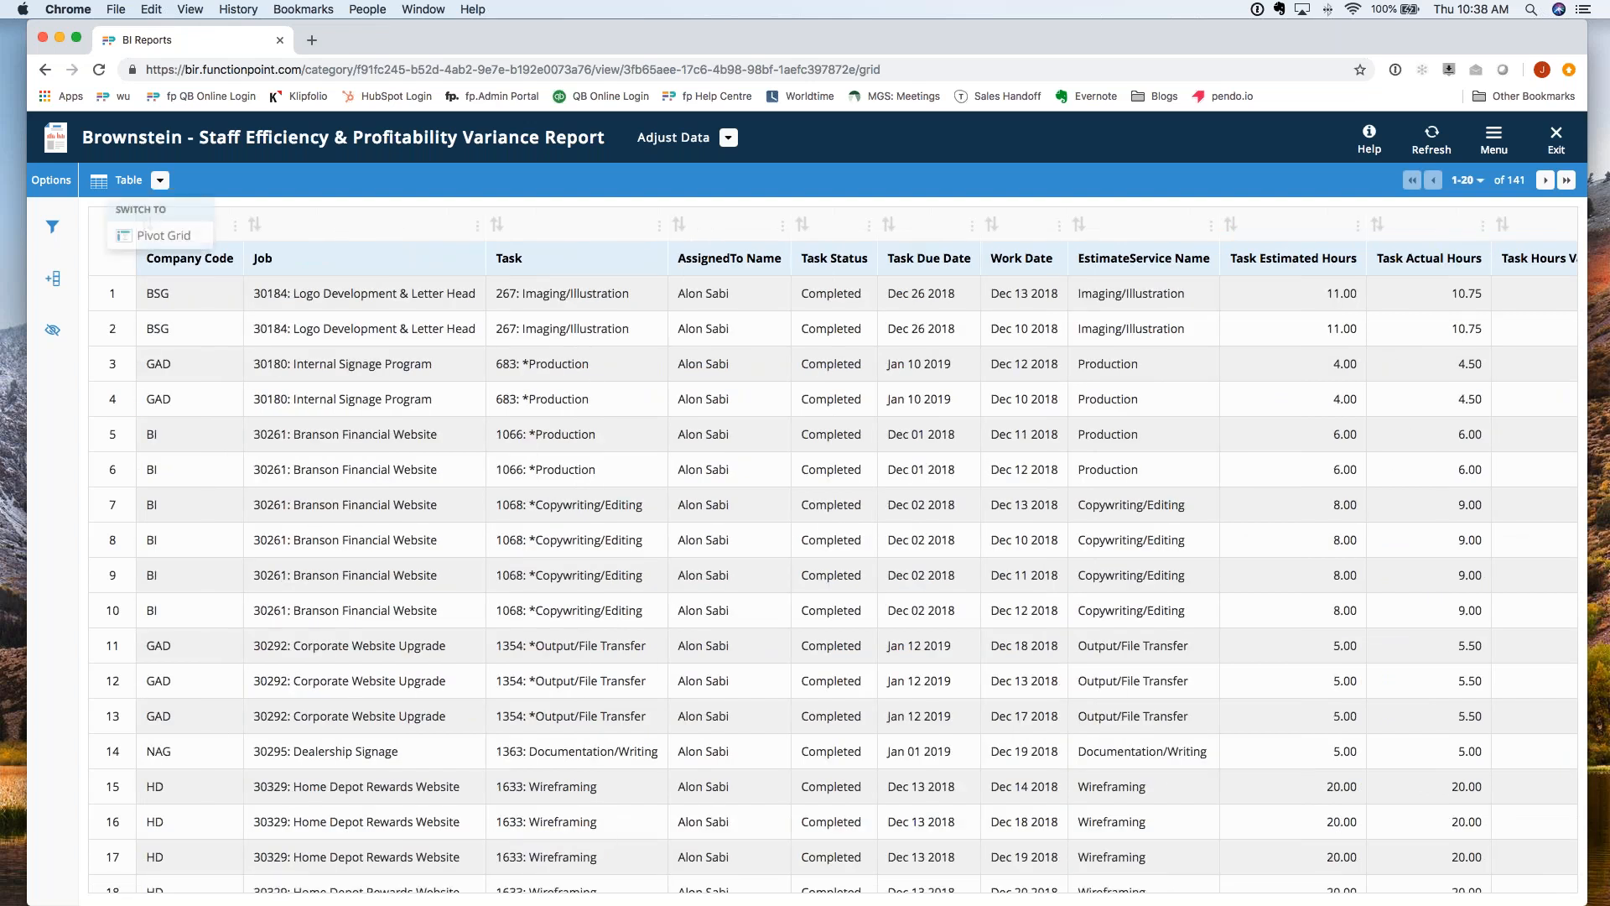
{"action": "left_click", "coordinate": [165, 236]}
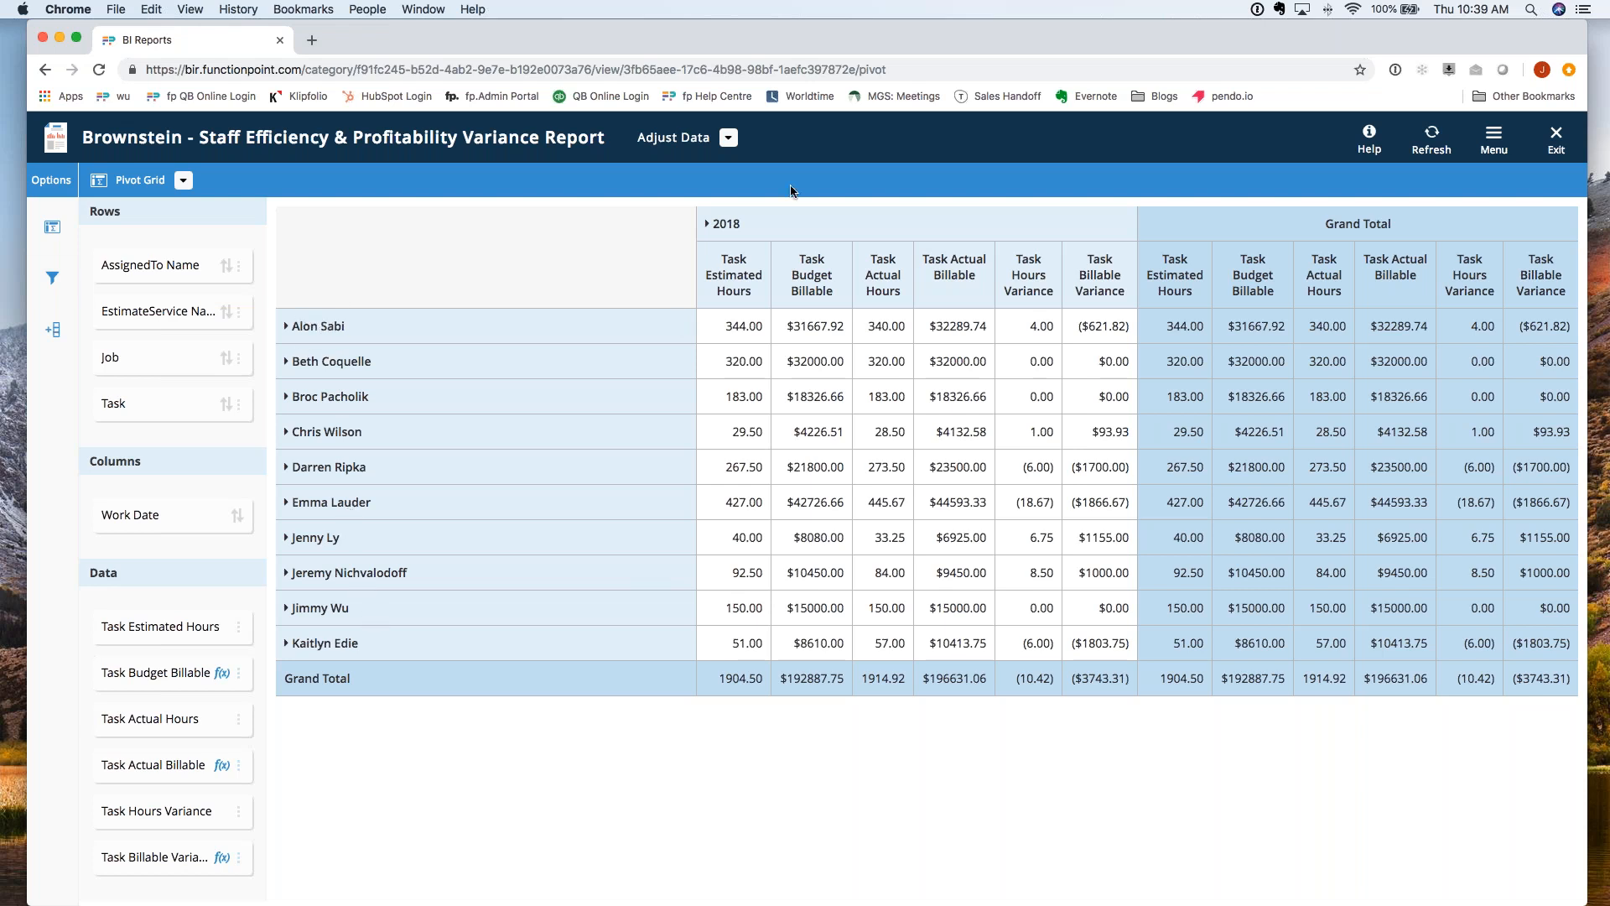
Step: Expand the 2018 column group down to Q4 months to review the monthly breakdown, and collapse it again
{"action": "left_click", "coordinate": [828, 226]}
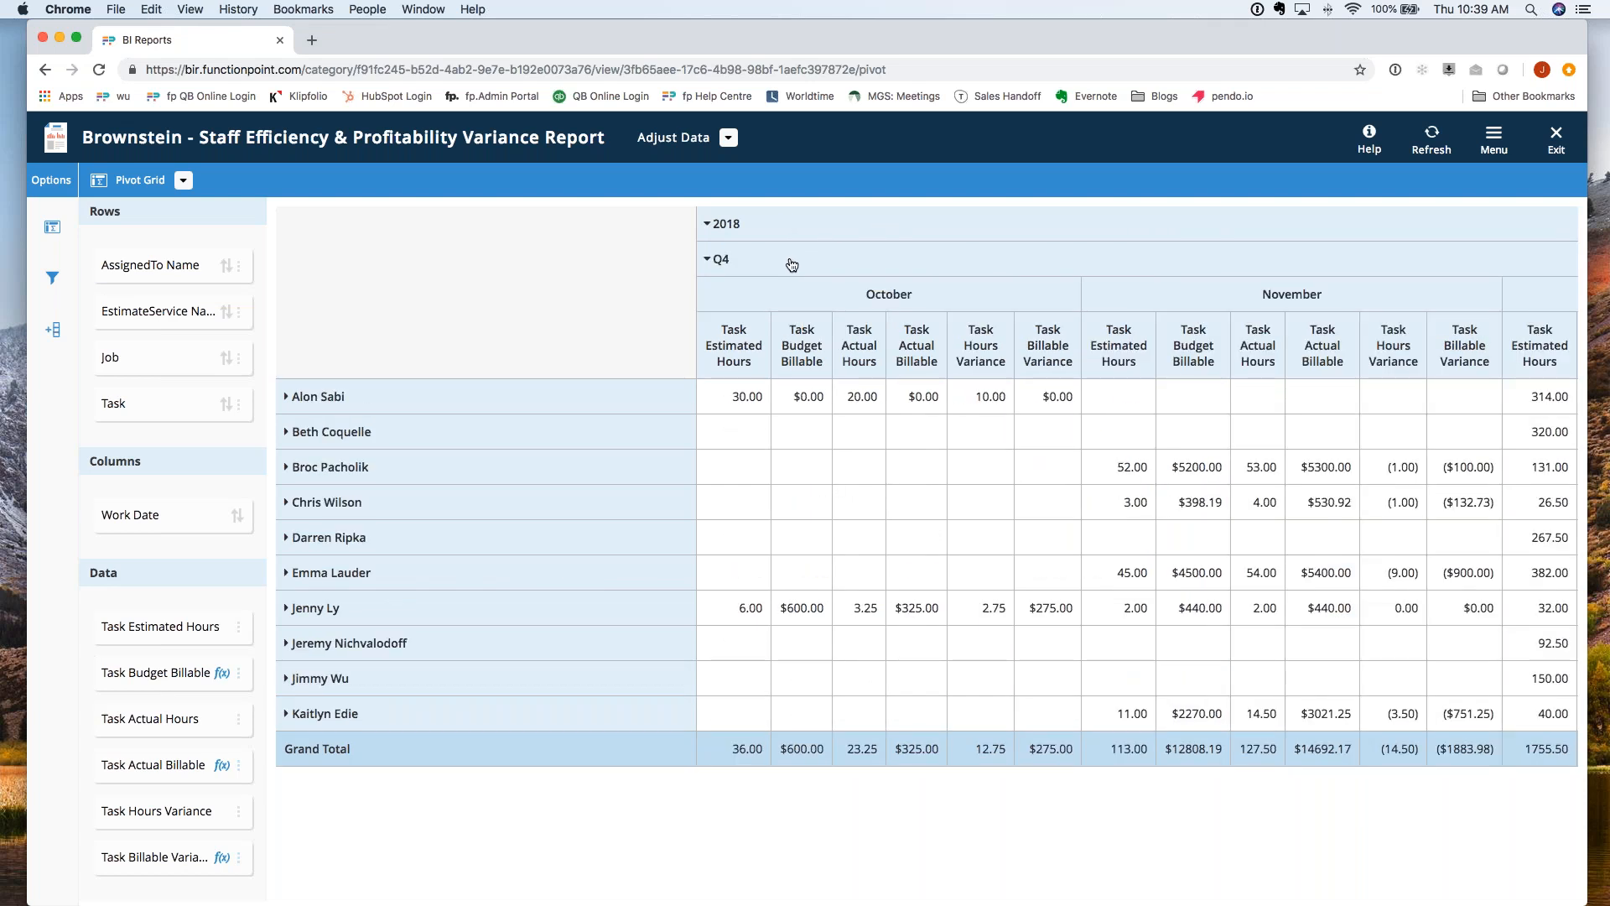
{"action": "left_click", "coordinate": [792, 264]}
{"action": "left_click", "coordinate": [793, 230]}
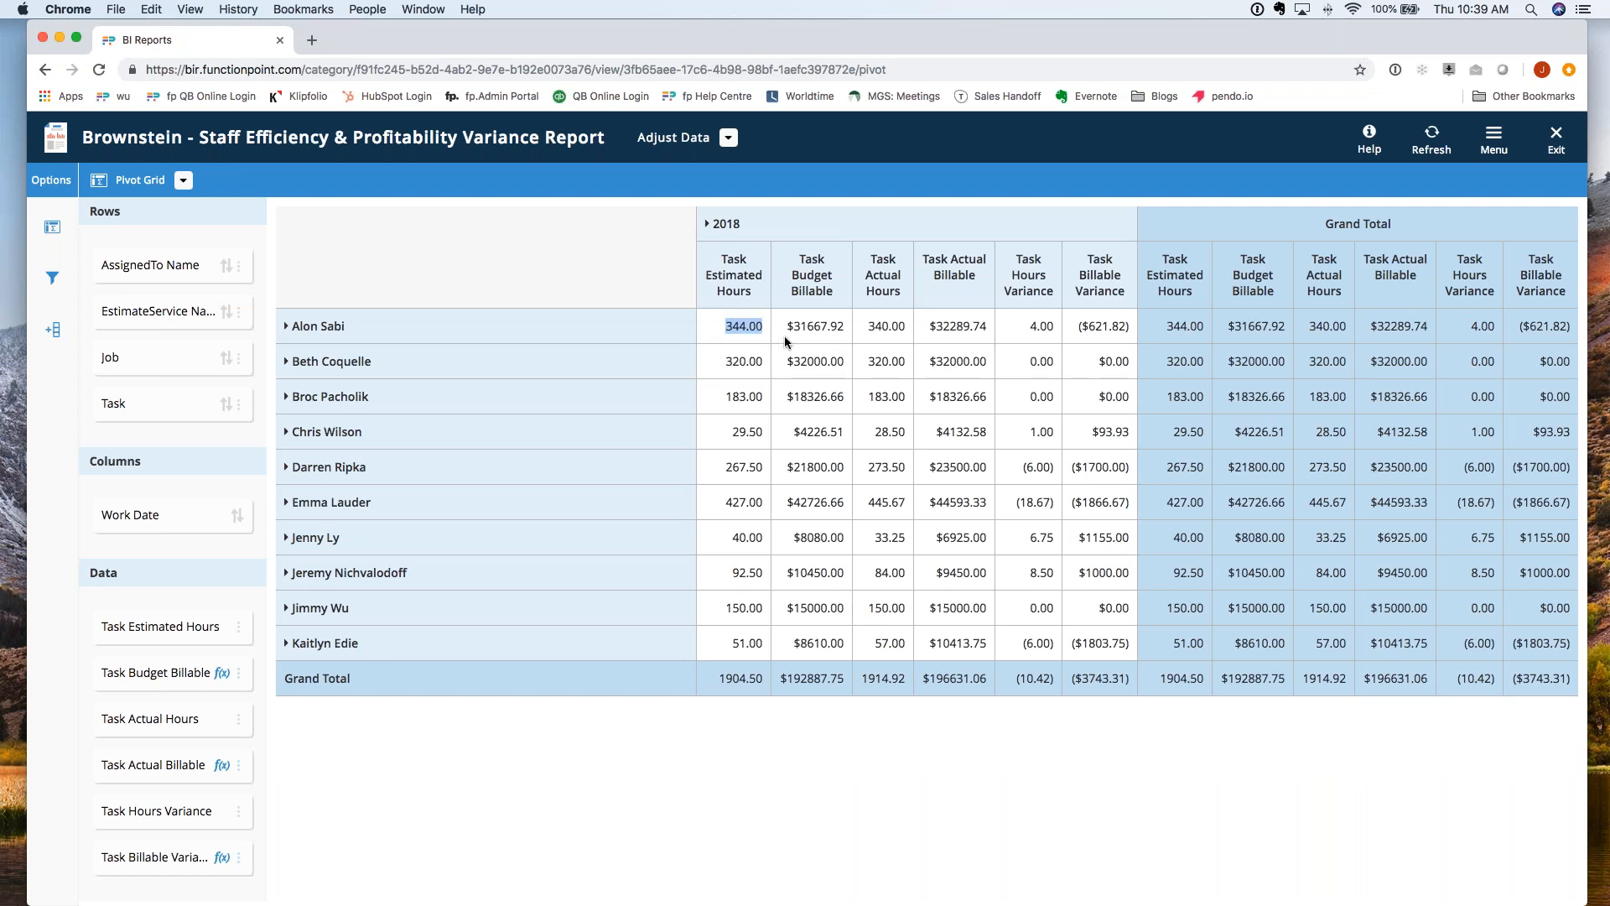
Step: Compare the first staff member's 2018 estimated and actual hours, budget and actual billables, and both variances
{"action": "left_click_drag", "start_coordinate": [792, 339], "coordinate": [857, 325]}
{"action": "left_click_drag", "start_coordinate": [861, 329], "coordinate": [905, 333]}
{"action": "left_click", "coordinate": [920, 332]}
{"action": "left_click_drag", "start_coordinate": [913, 325], "coordinate": [1009, 329]}
{"action": "left_click_drag", "start_coordinate": [1023, 332], "coordinate": [1135, 338]}
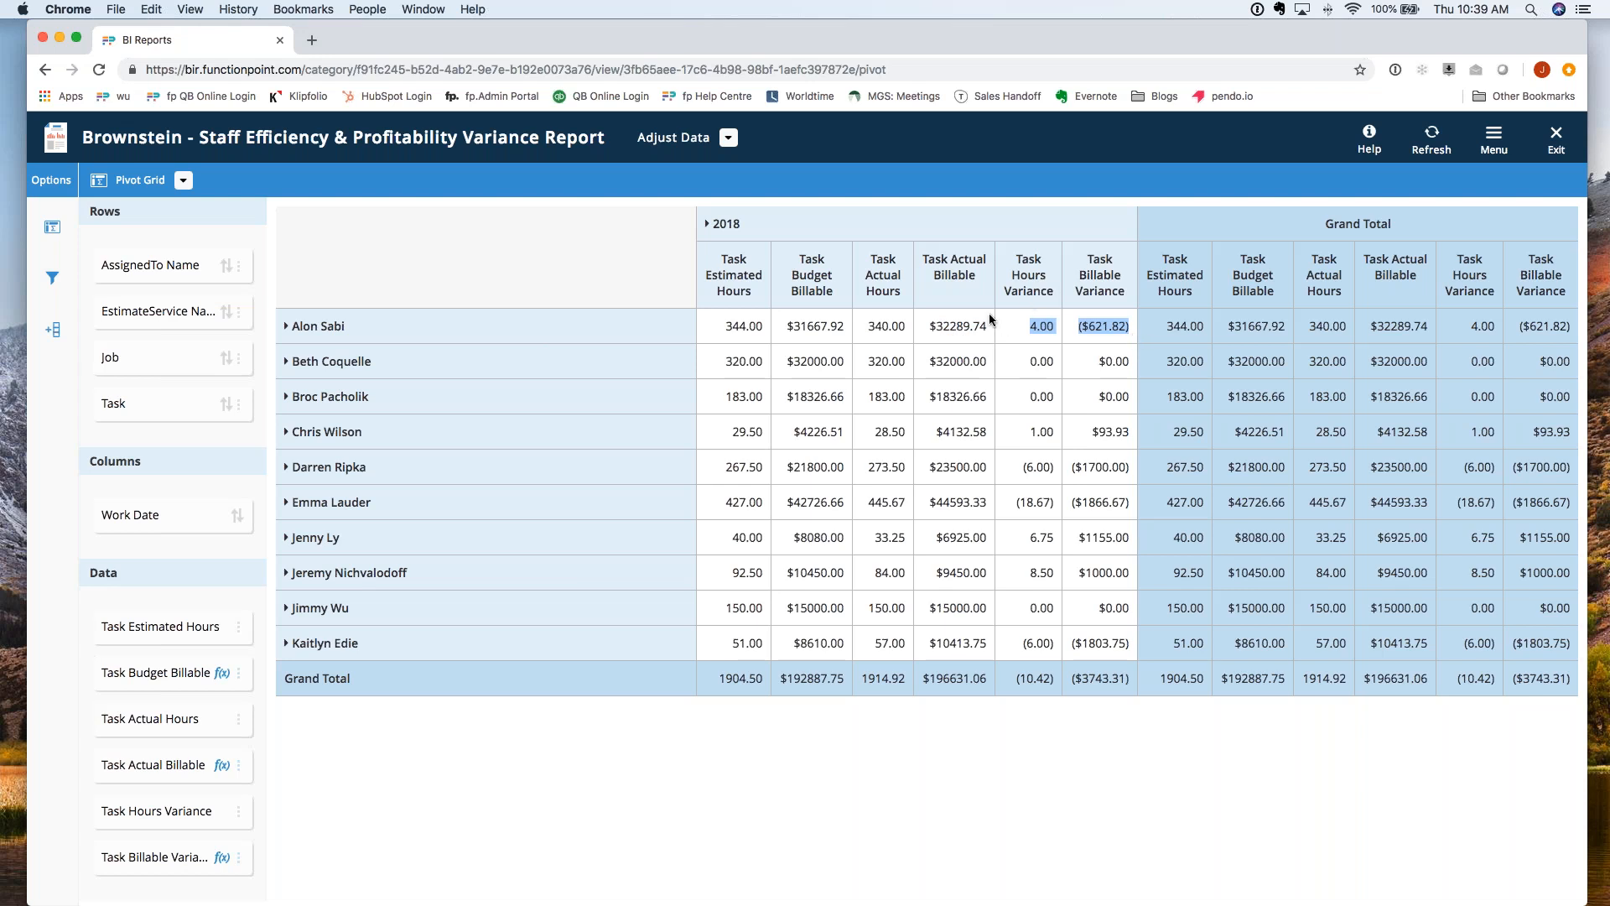
{"action": "left_click_drag", "start_coordinate": [1029, 327], "coordinate": [1051, 327]}
Step: Expand the first staff member by service, review the actual billables for Copywriting/Editing, Imaging/Illustration and Output/File Transfer, and collapse the row
{"action": "left_click", "coordinate": [389, 333]}
{"action": "left_click", "coordinate": [389, 333]}
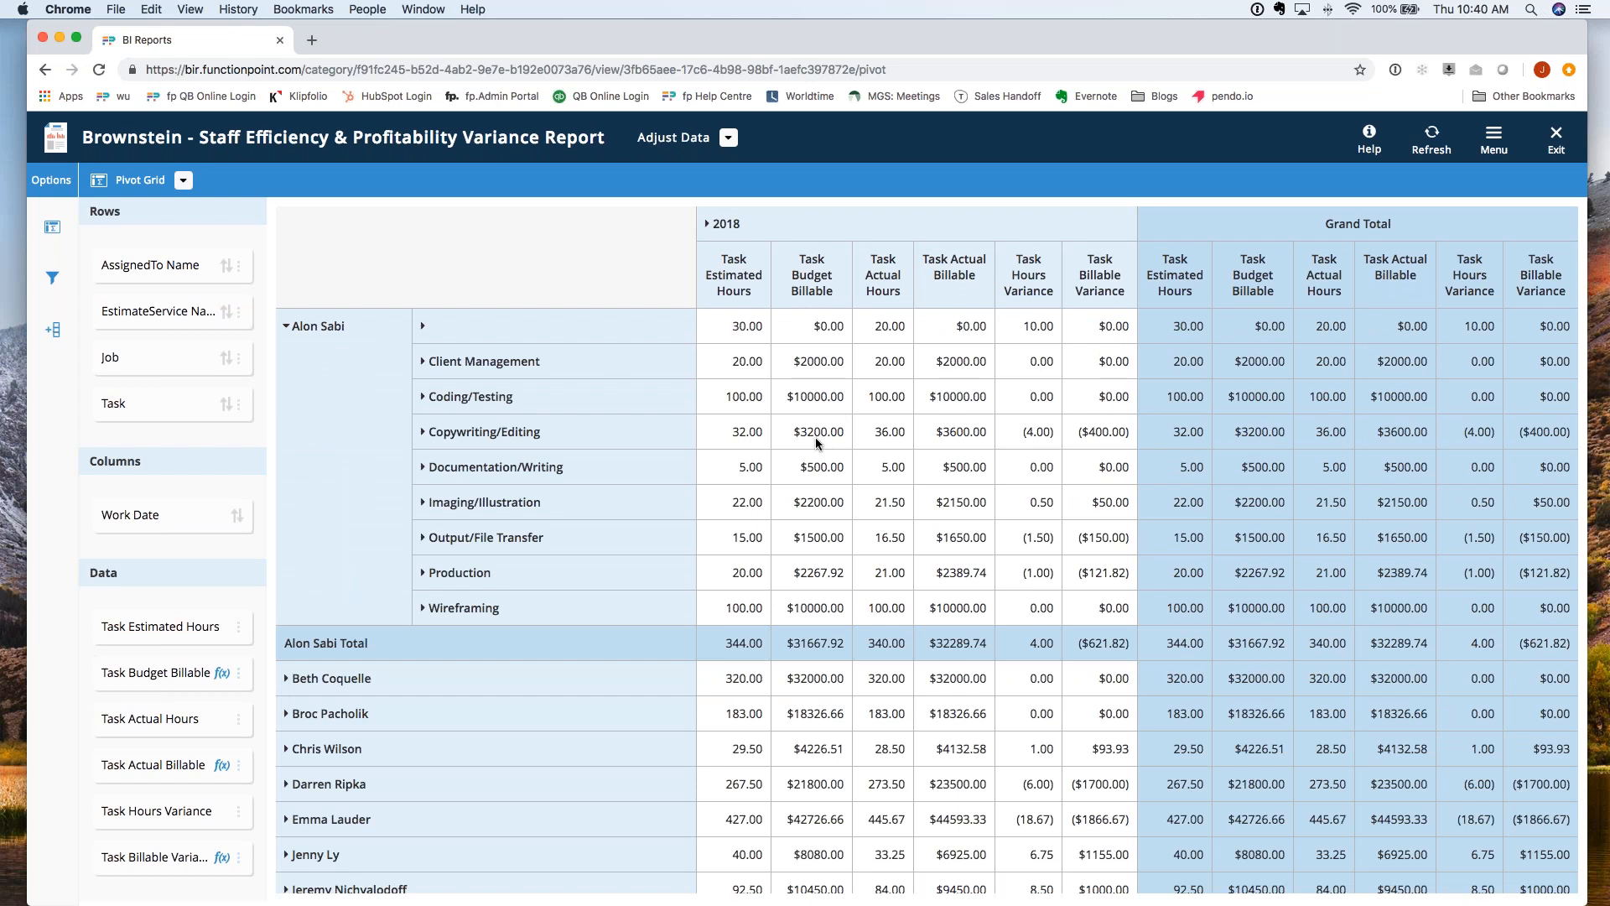
{"action": "scroll", "coordinate": [808, 435], "scroll_direction": "down", "scroll_amount": 2}
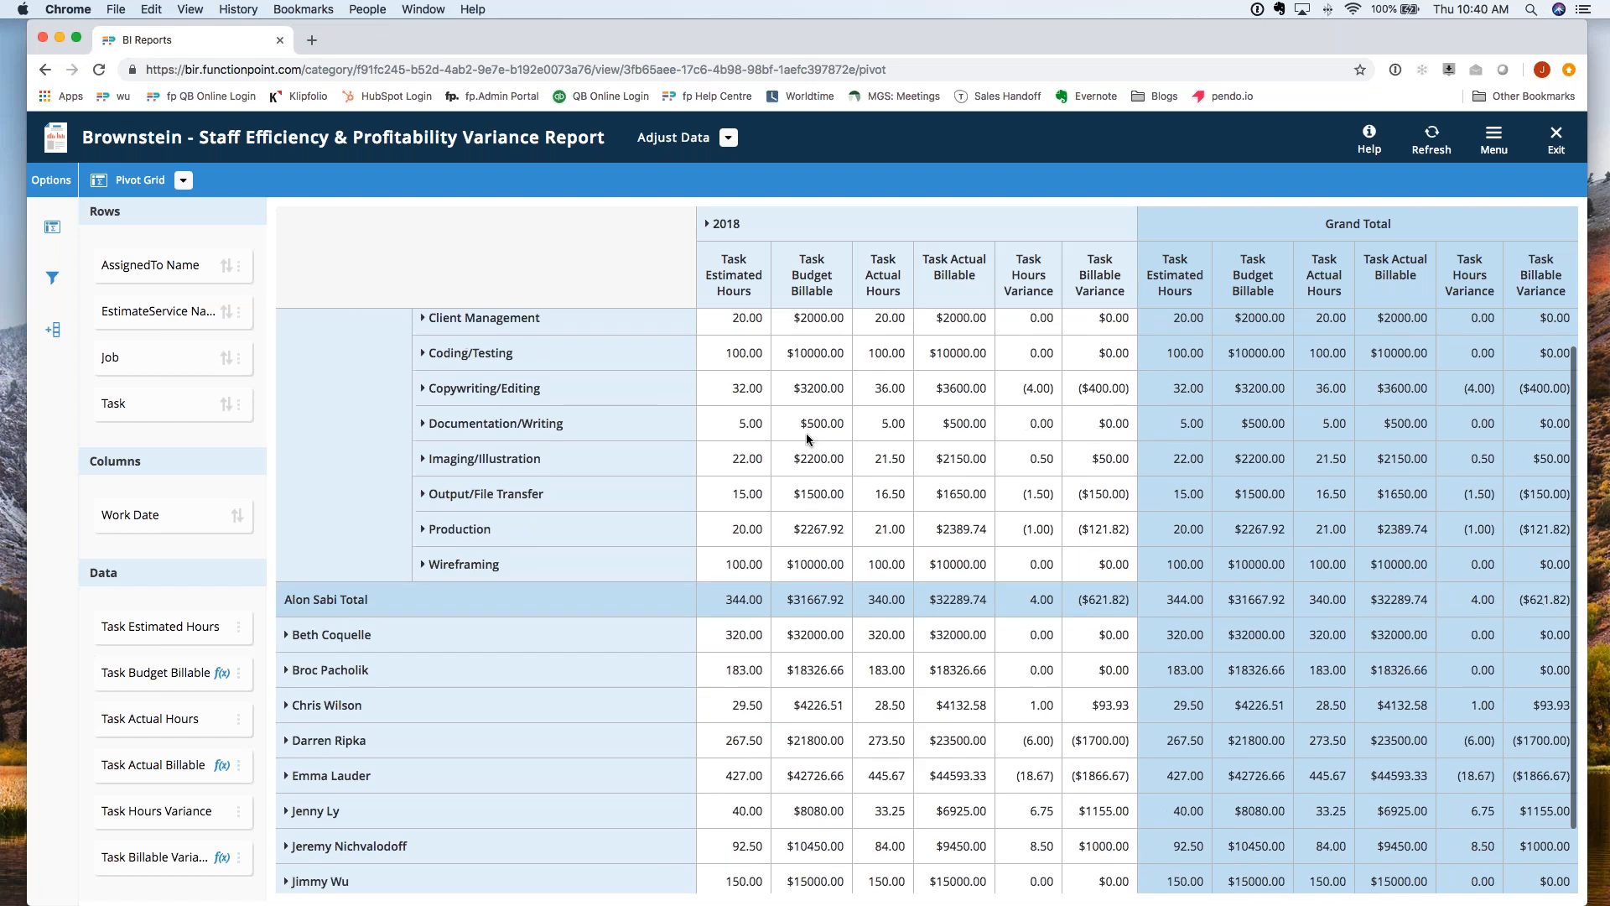
{"action": "scroll", "coordinate": [807, 433], "scroll_direction": "up", "scroll_amount": 2}
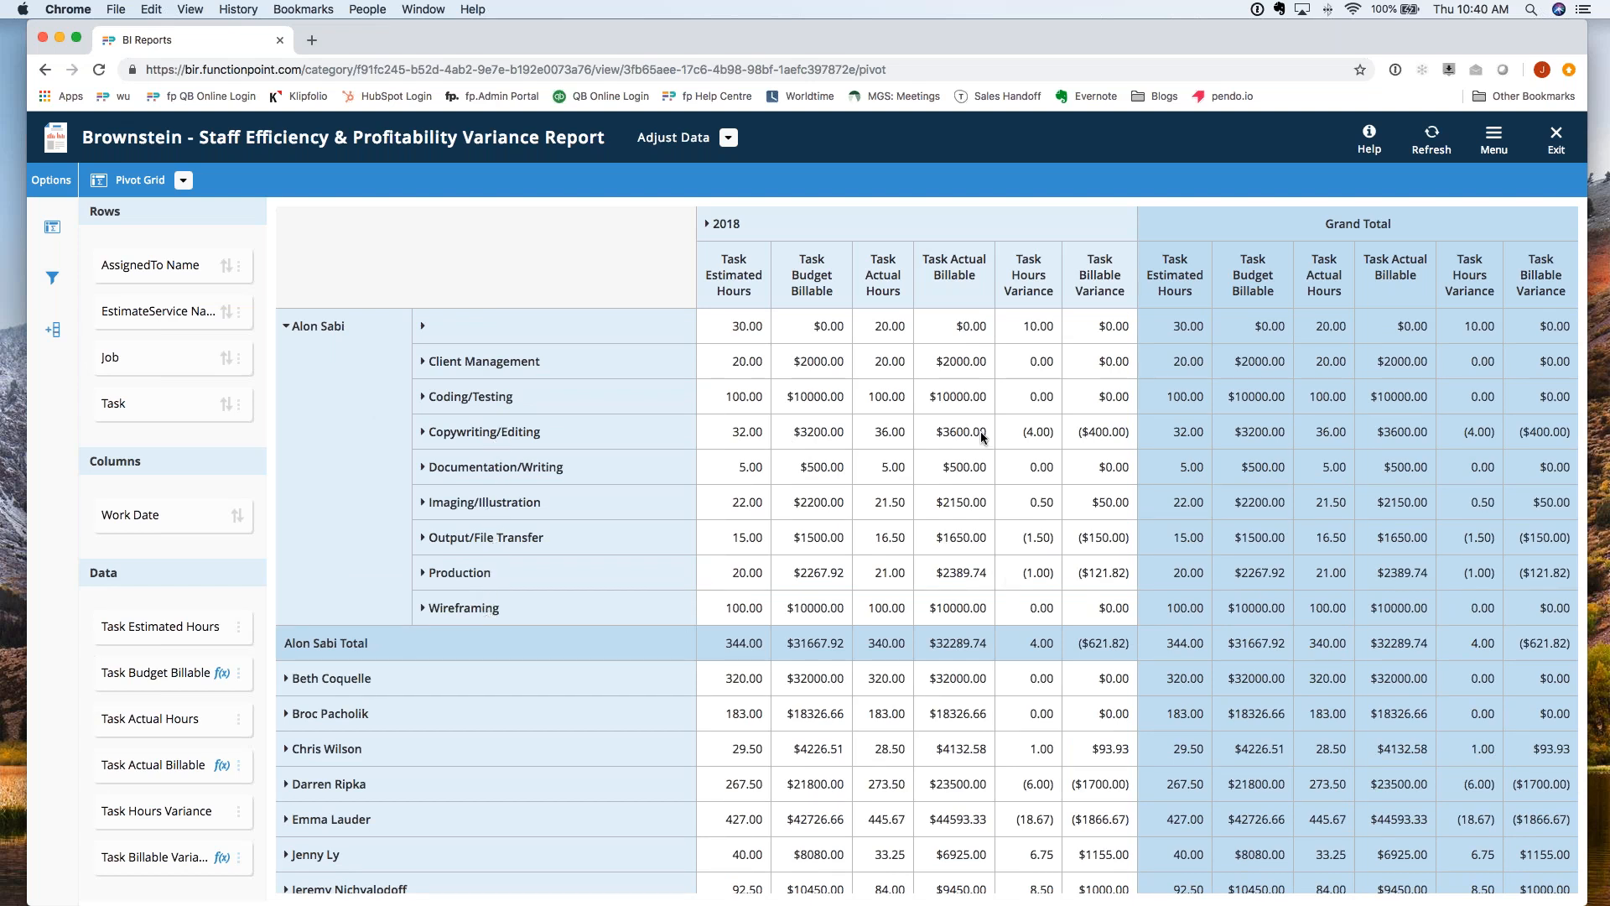
{"action": "double_click", "coordinate": [941, 433]}
{"action": "double_click", "coordinate": [947, 503]}
{"action": "double_click", "coordinate": [958, 541]}
{"action": "left_click", "coordinate": [304, 353]}
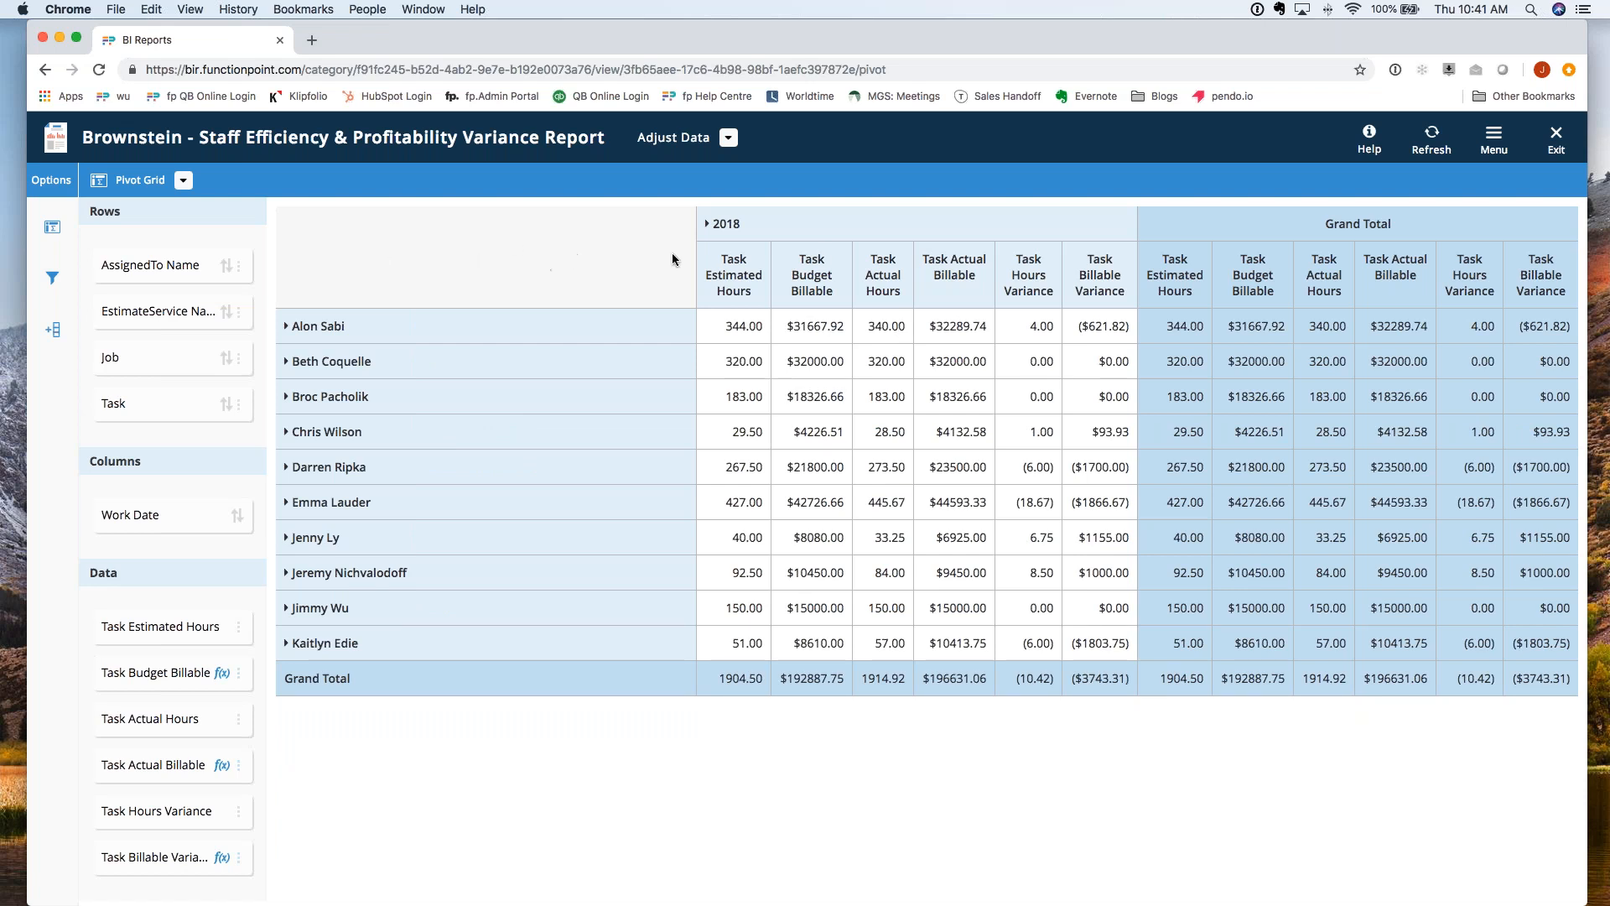
Step: Exit the variance report to the report selection page and list the saved reports across all categories
{"action": "left_click", "coordinate": [1552, 156]}
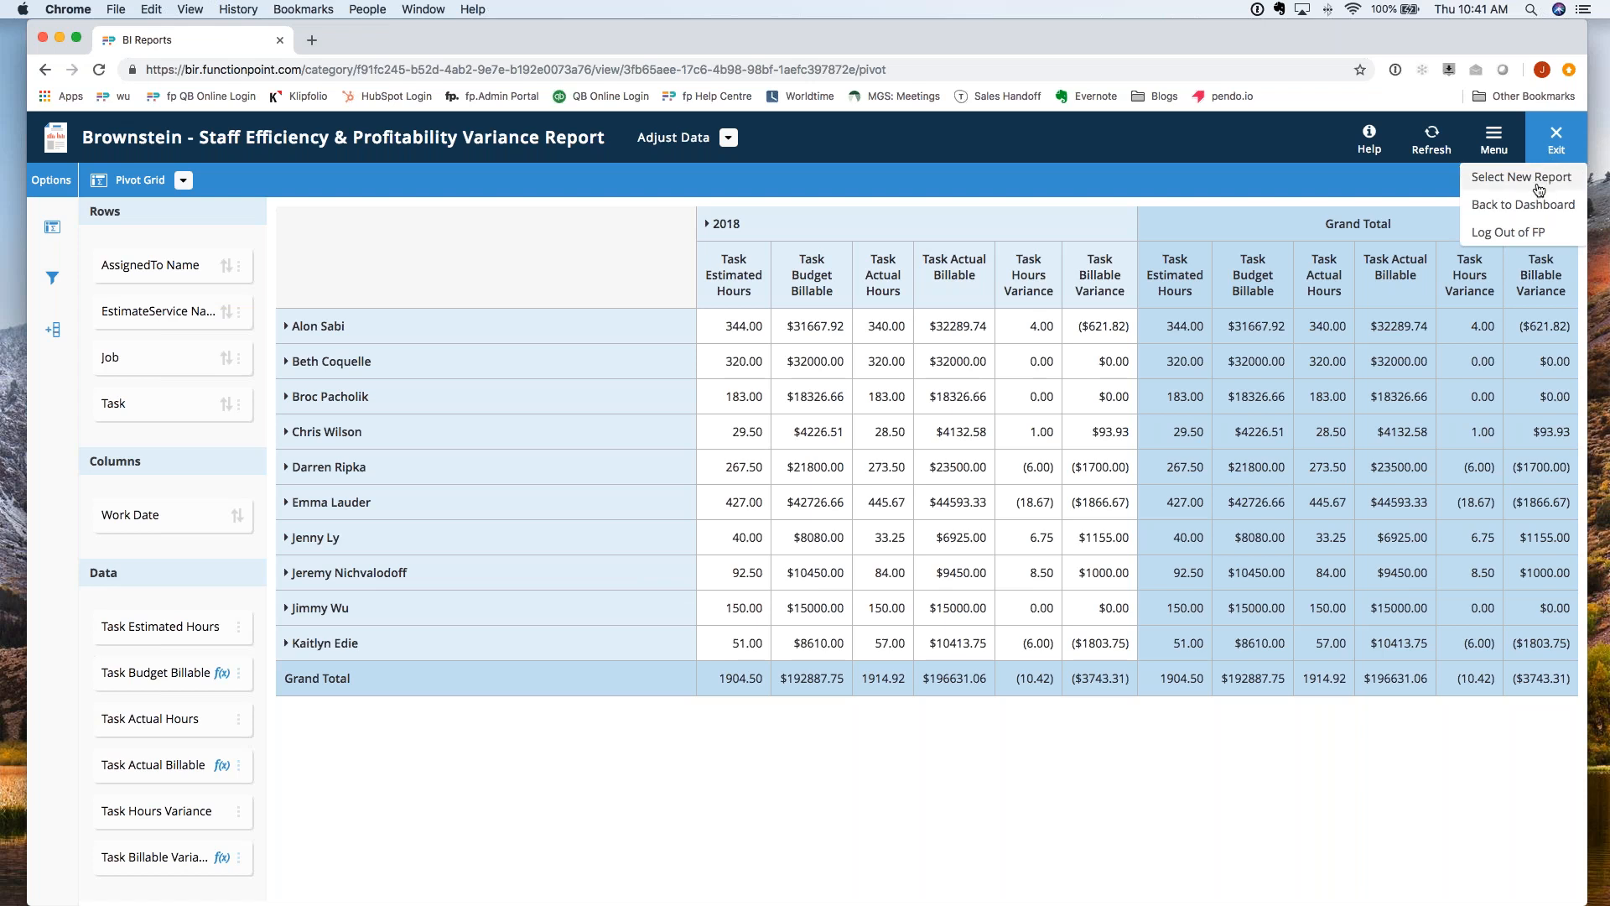
{"action": "left_click", "coordinate": [1539, 186]}
{"action": "left_click", "coordinate": [731, 574]}
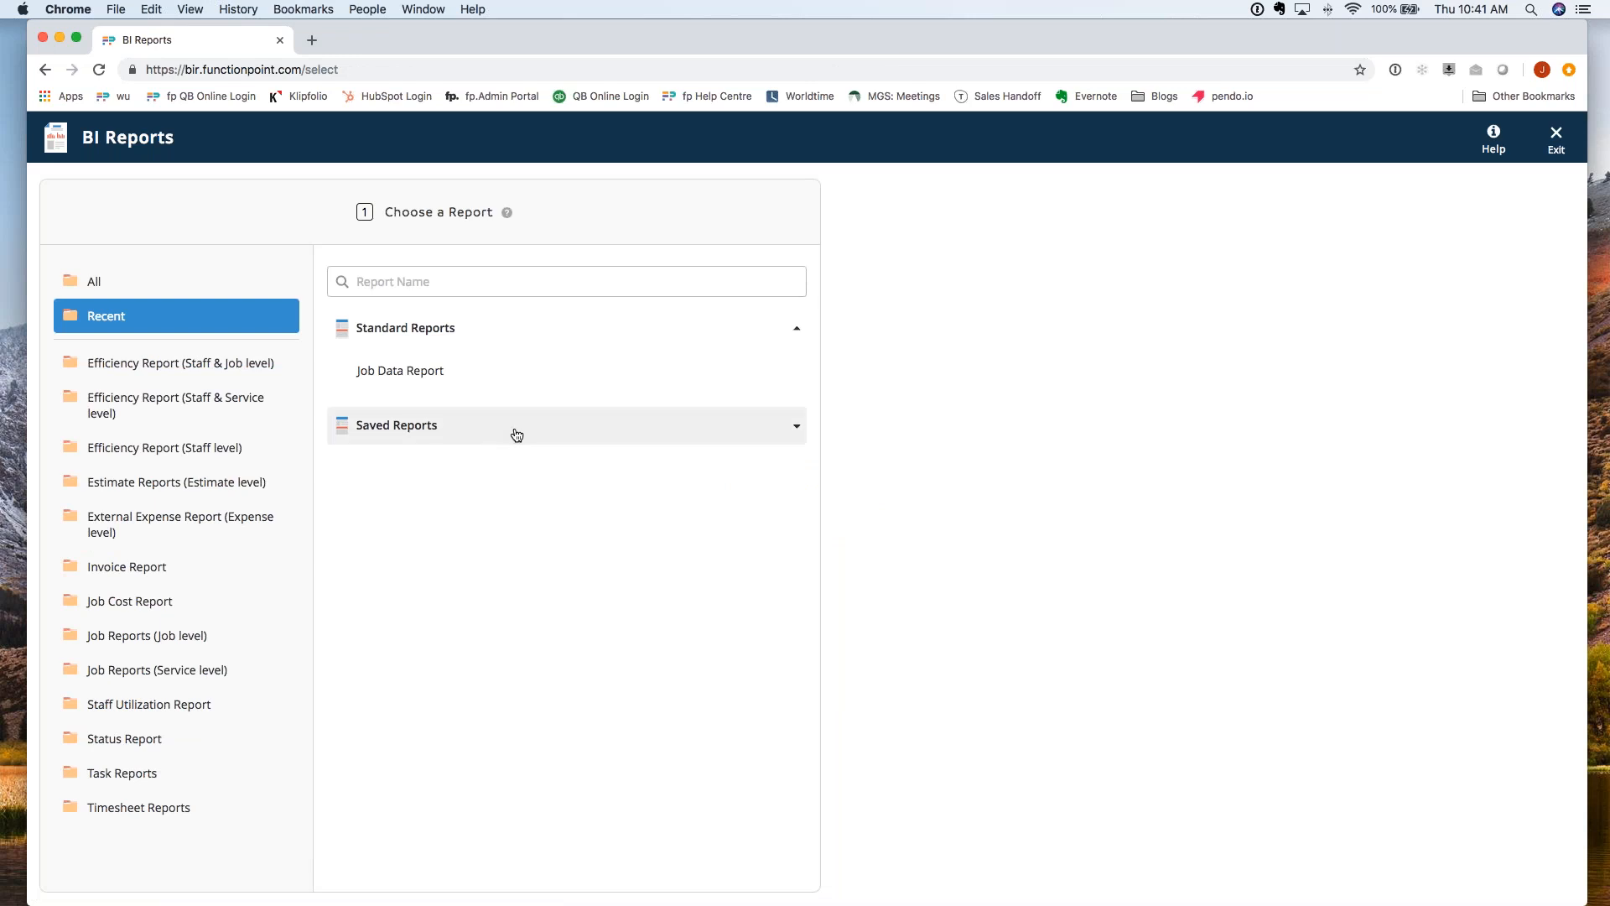
{"action": "left_click", "coordinate": [517, 435]}
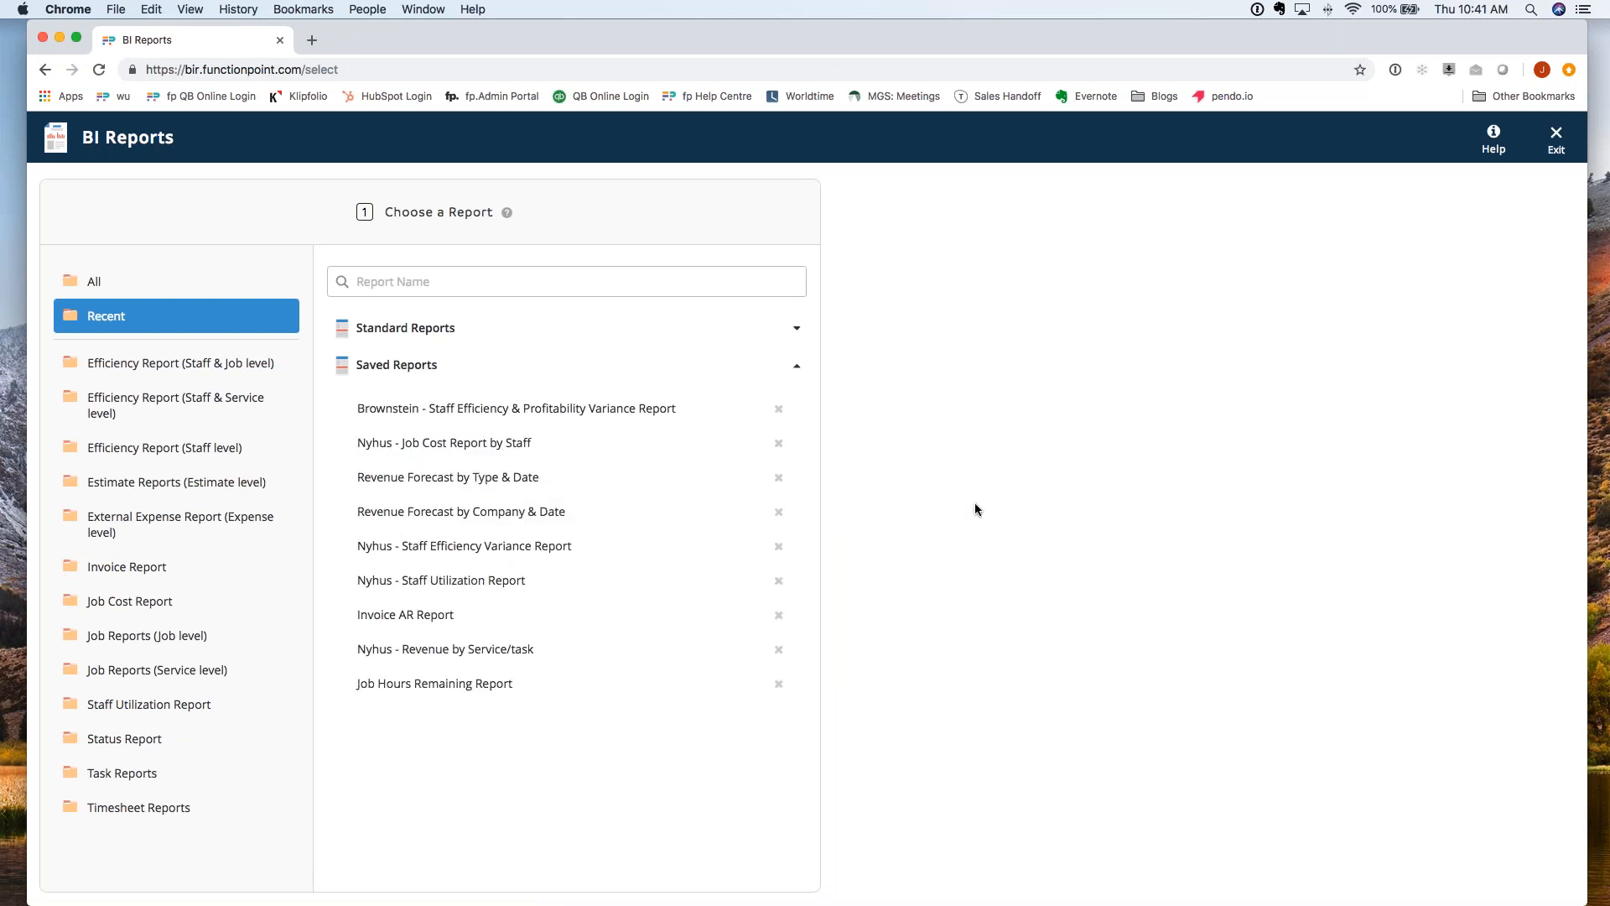
{"action": "left_click", "coordinate": [118, 284]}
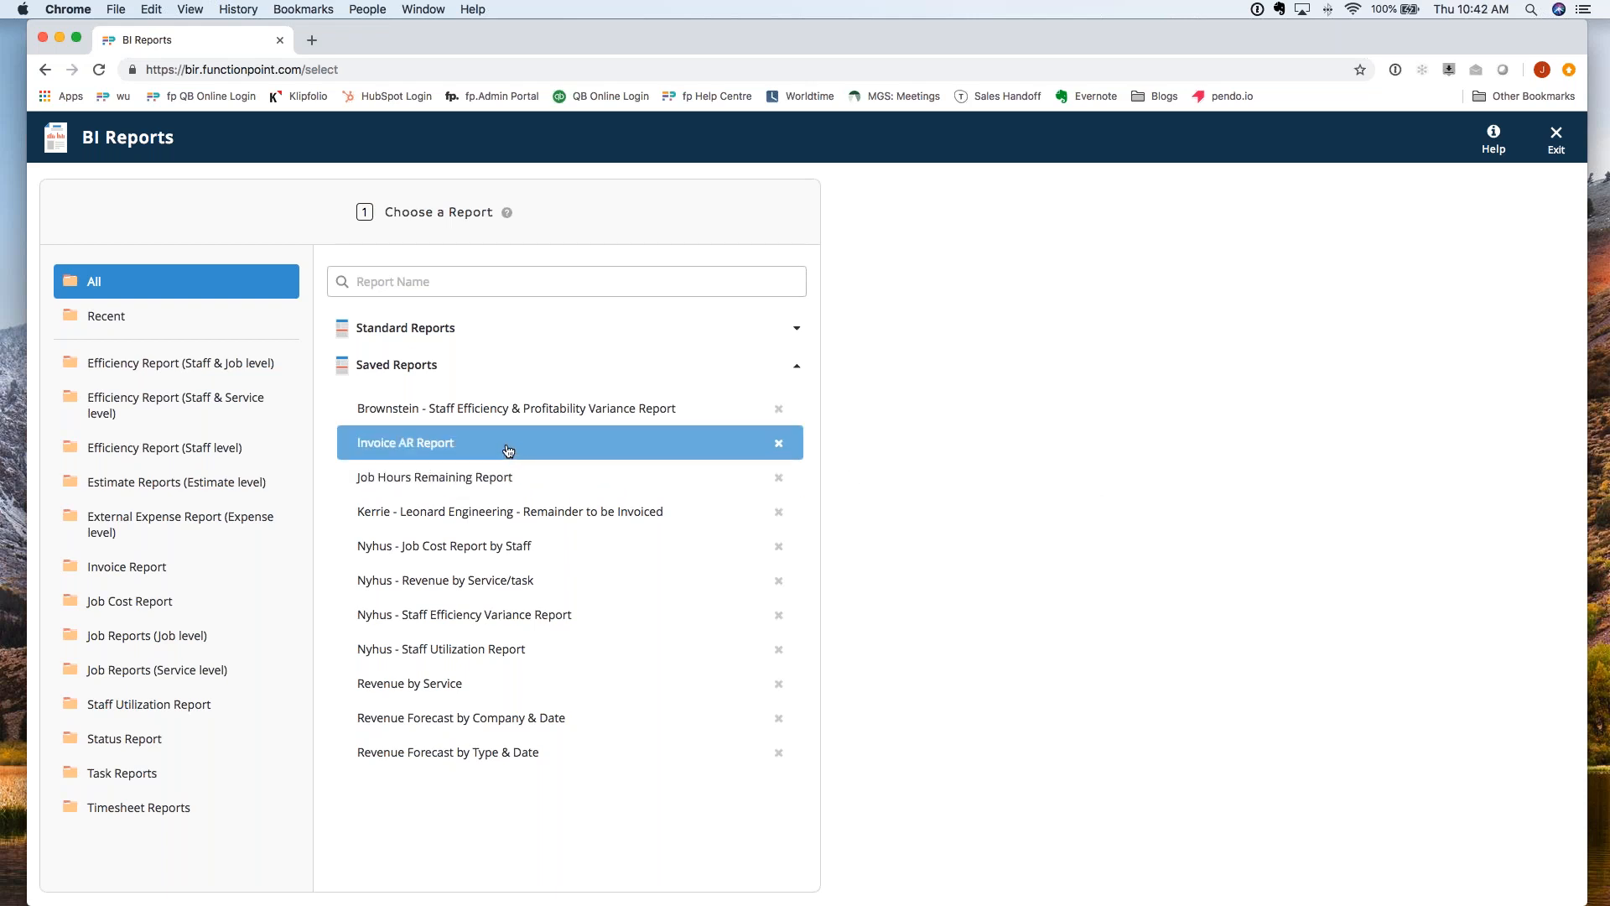
Step: Build the saved Invoice AR Report as a pivot grid
{"action": "left_click", "coordinate": [464, 445]}
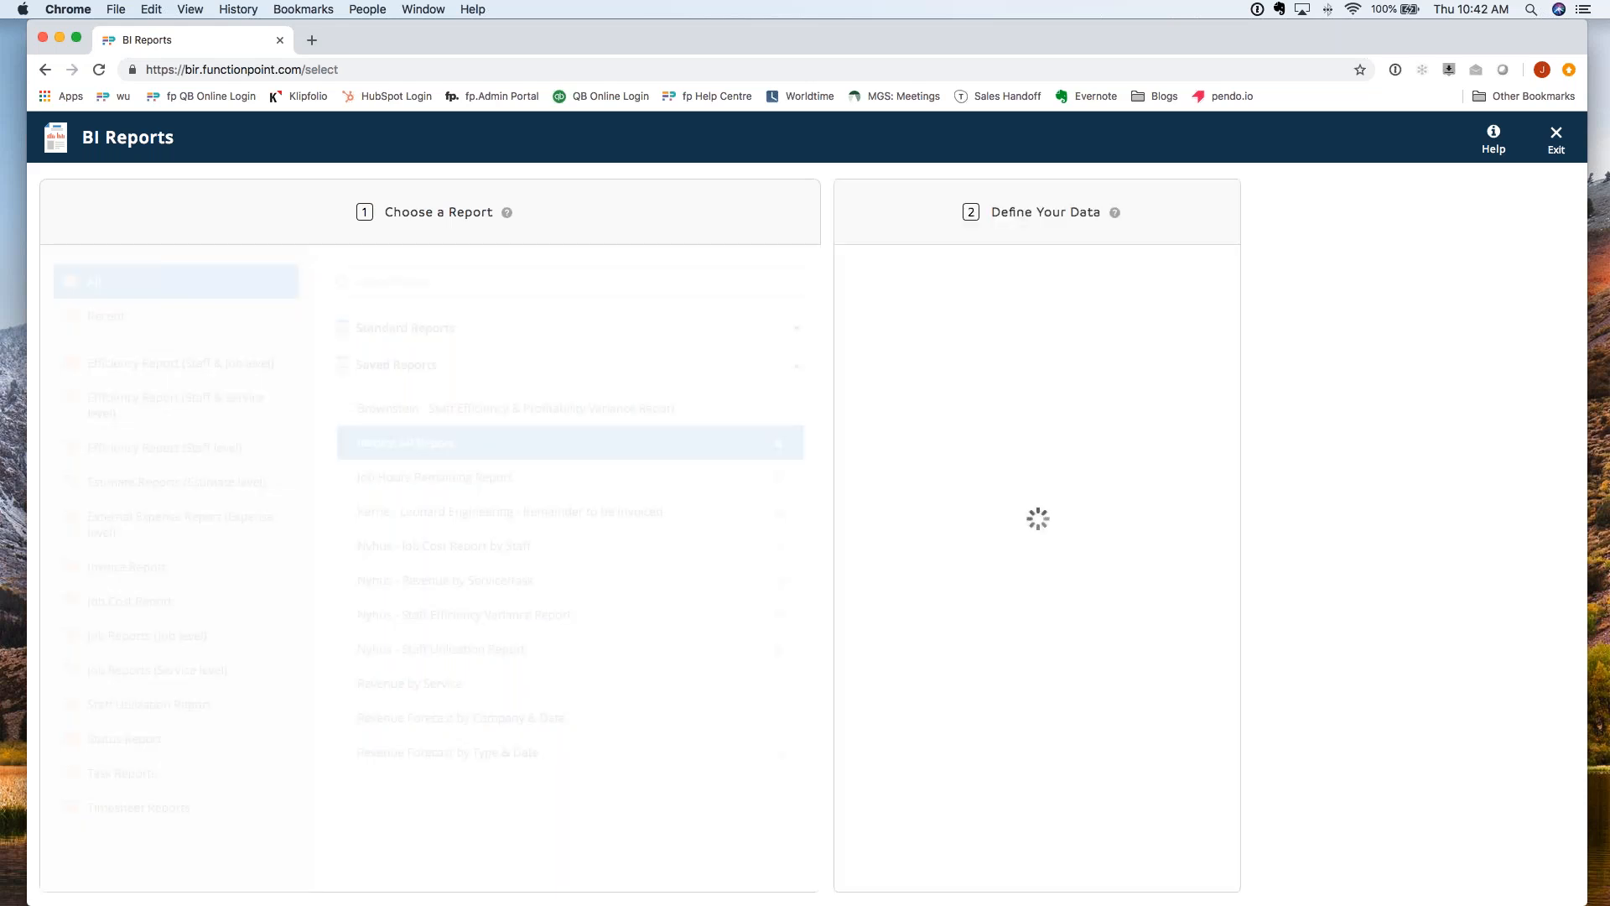
{"action": "left_click", "coordinate": [1038, 853]}
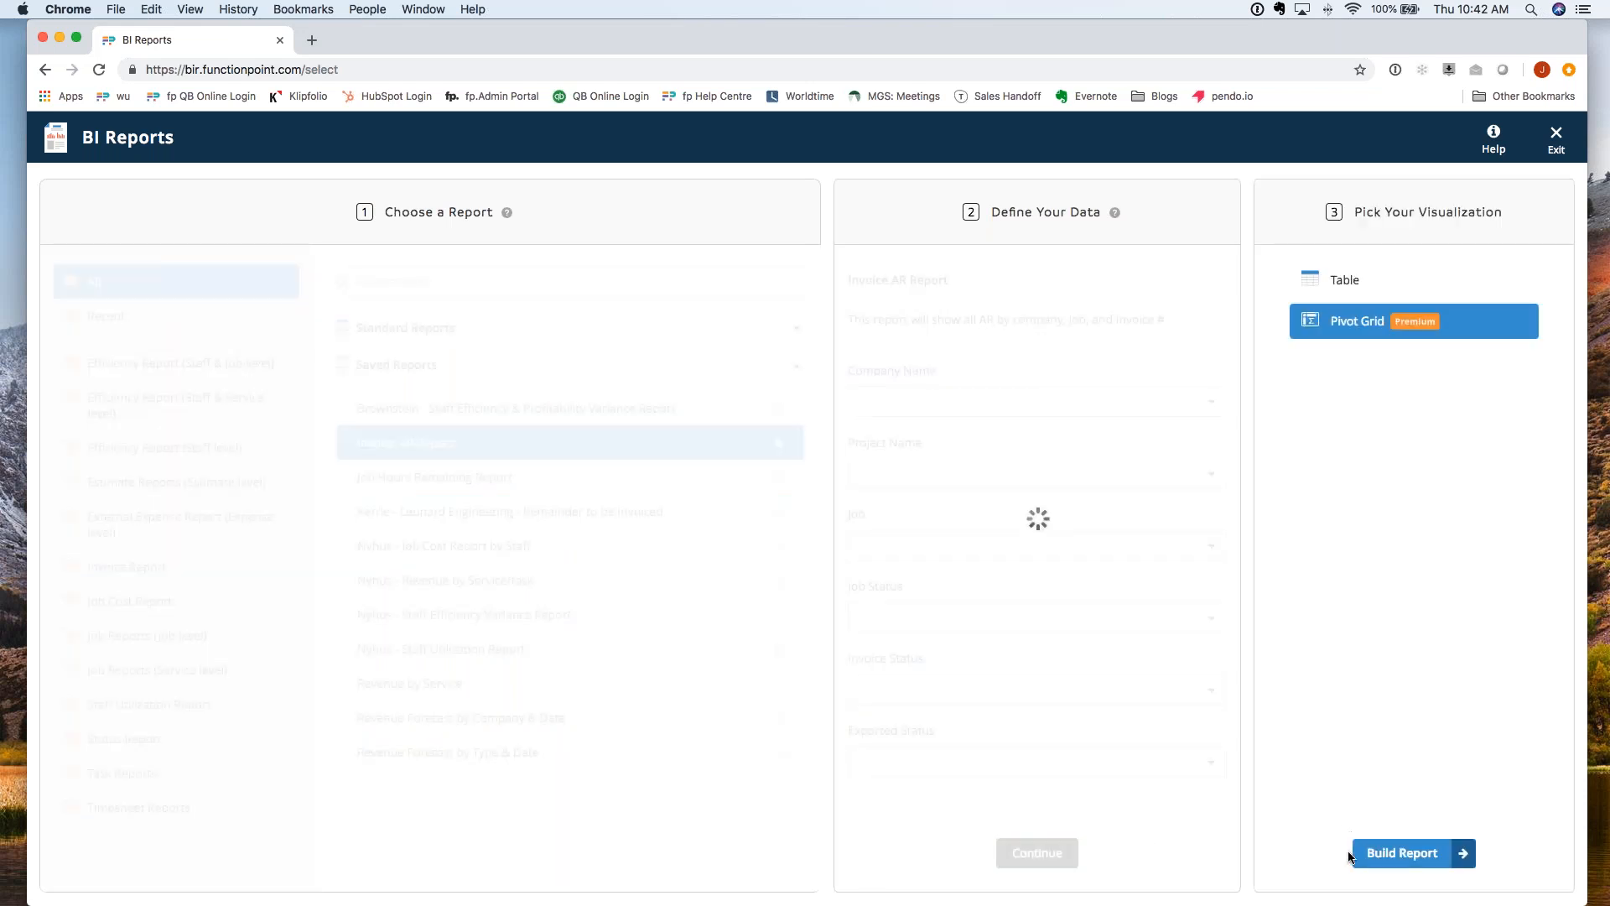
{"action": "left_click", "coordinate": [1385, 859]}
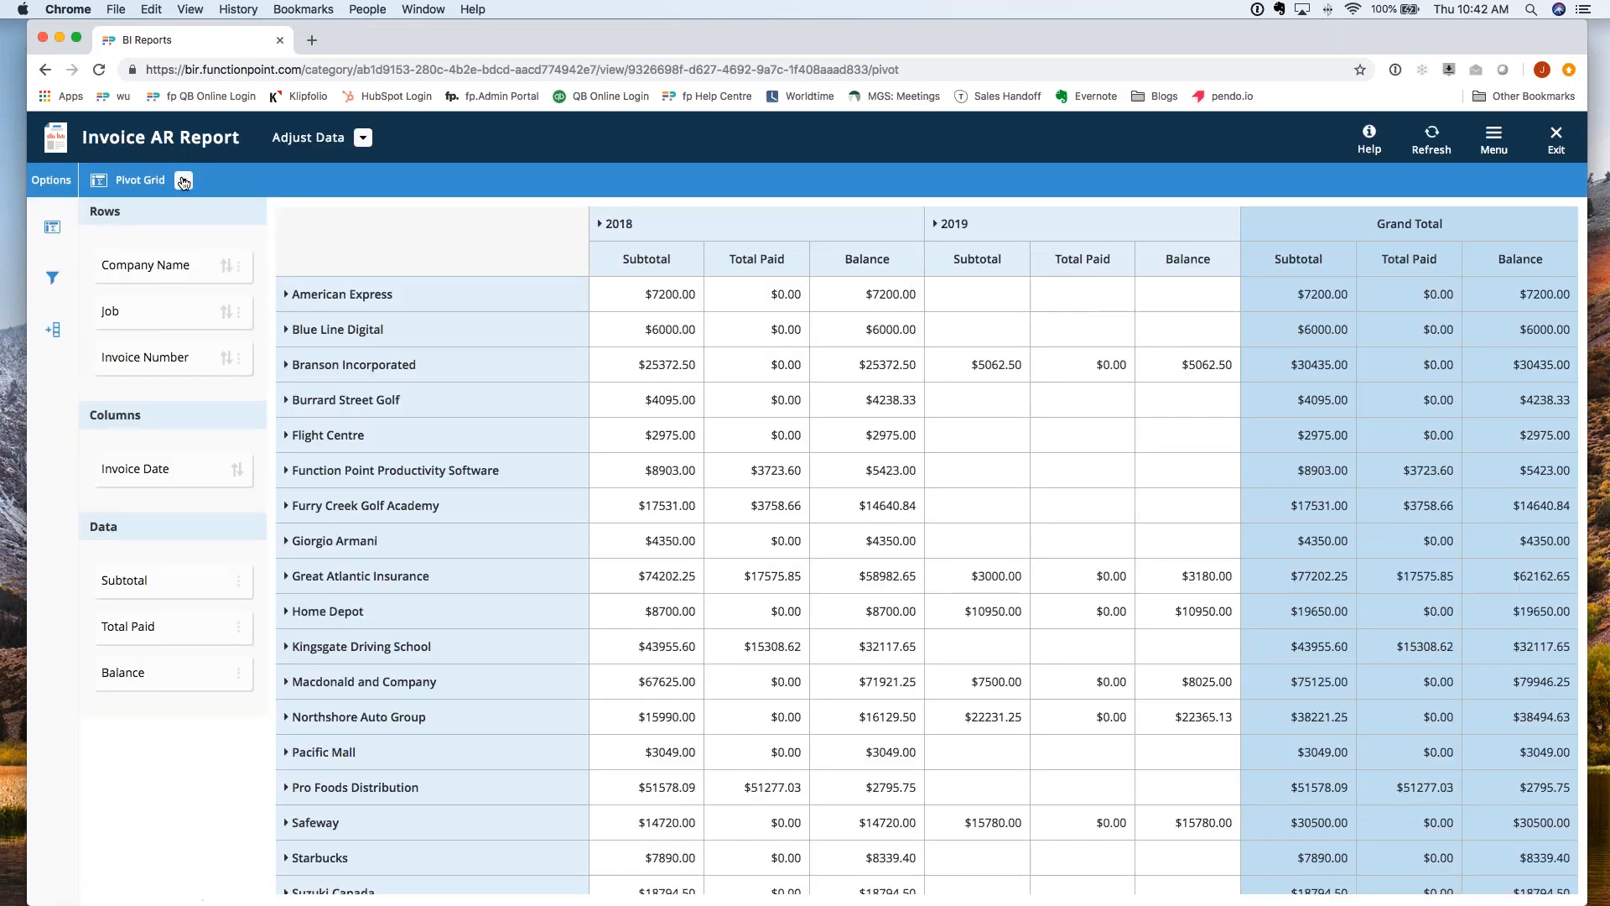
Step: Switch the Invoice AR Report to the table view and examine the first invoice's company, job, subtotal, total and balance
{"action": "left_click", "coordinate": [184, 182]}
{"action": "left_click", "coordinate": [176, 239]}
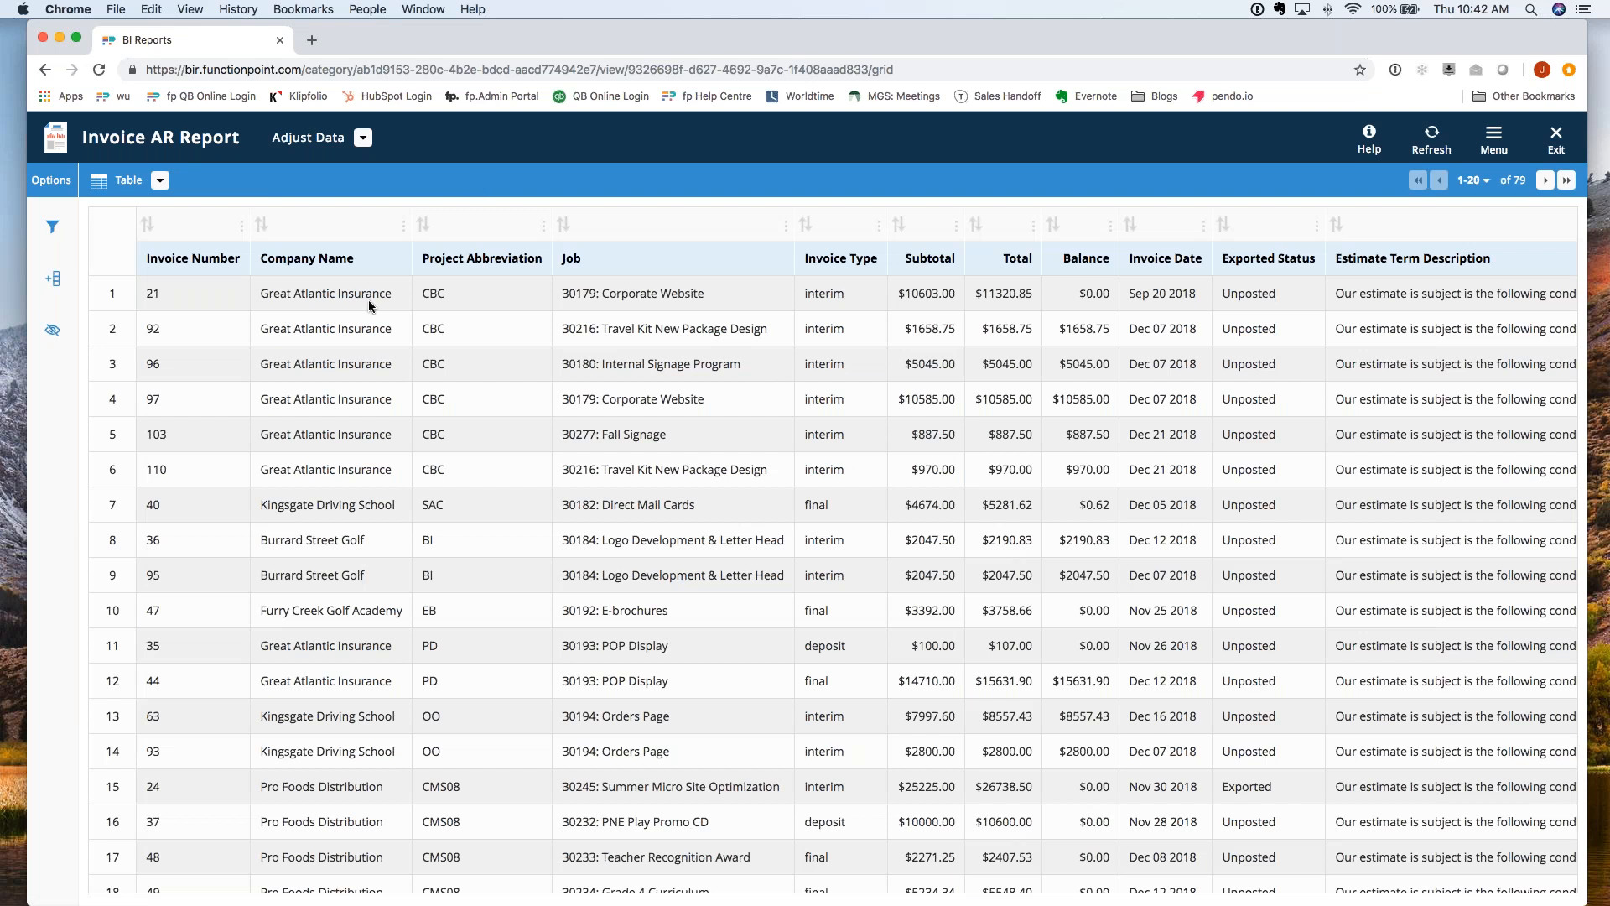
{"action": "left_click_drag", "start_coordinate": [261, 294], "coordinate": [405, 301]}
{"action": "left_click", "coordinate": [633, 297]}
{"action": "left_click_drag", "start_coordinate": [561, 297], "coordinate": [788, 298]}
{"action": "left_click", "coordinate": [867, 304]}
{"action": "left_click_drag", "start_coordinate": [890, 295], "coordinate": [1110, 292]}
Step: Examine the first invoice's Total Paid amount in the last table column and return to the first columns
{"action": "scroll", "coordinate": [1387, 305], "scroll_direction": "right", "scroll_amount": 10}
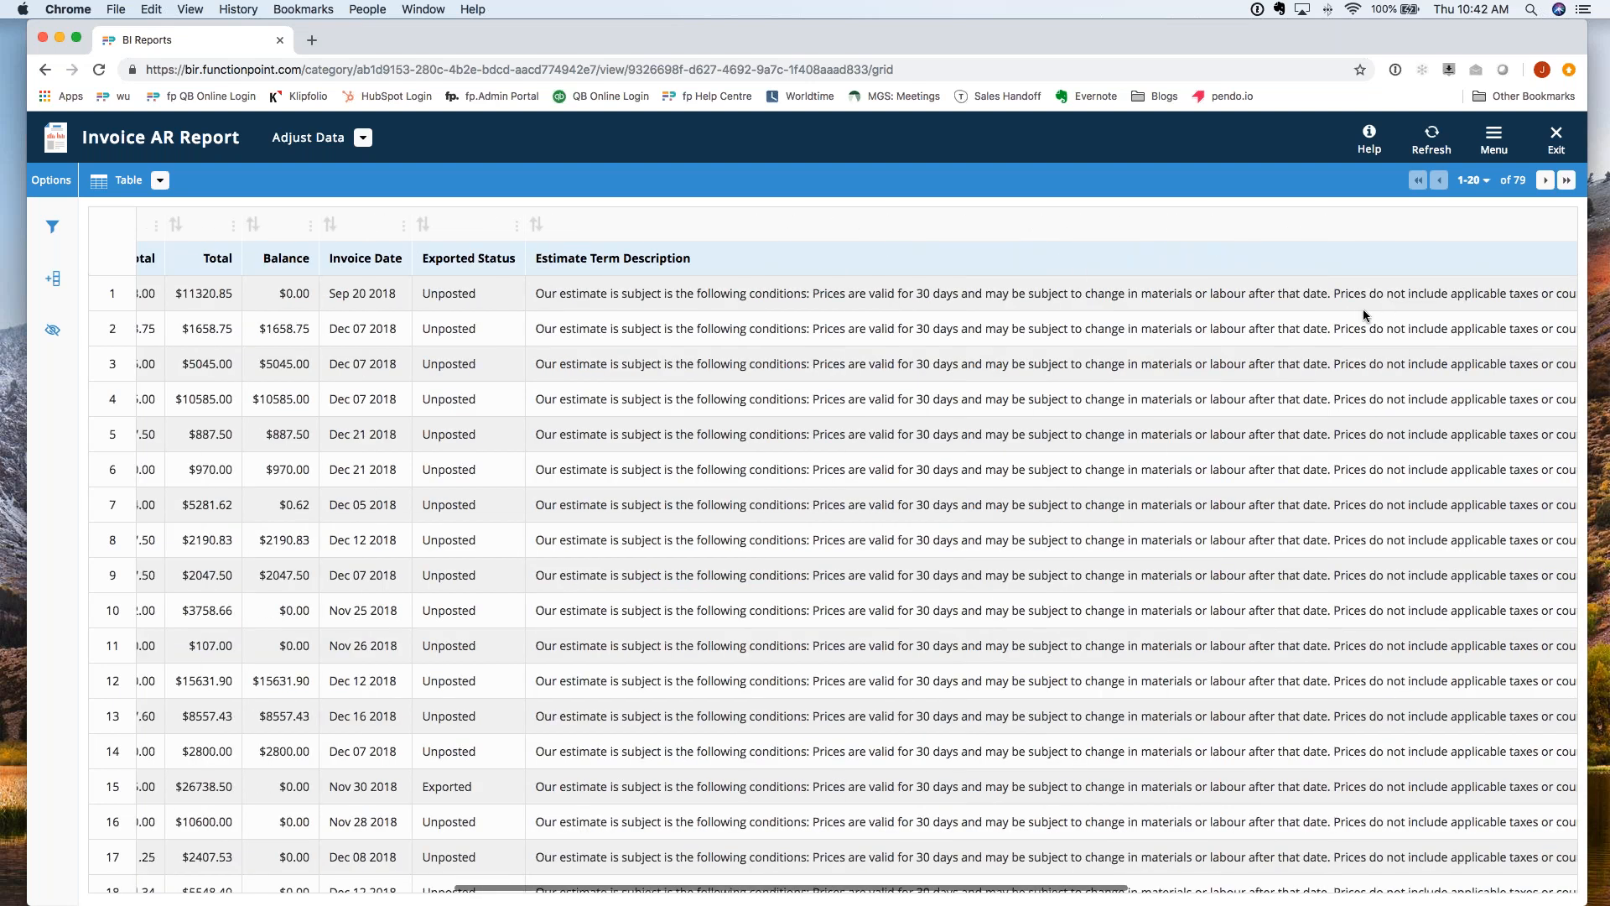
{"action": "scroll", "coordinate": [1362, 310], "scroll_direction": "right", "scroll_amount": 11}
{"action": "left_click_drag", "start_coordinate": [1488, 295], "coordinate": [1576, 295]}
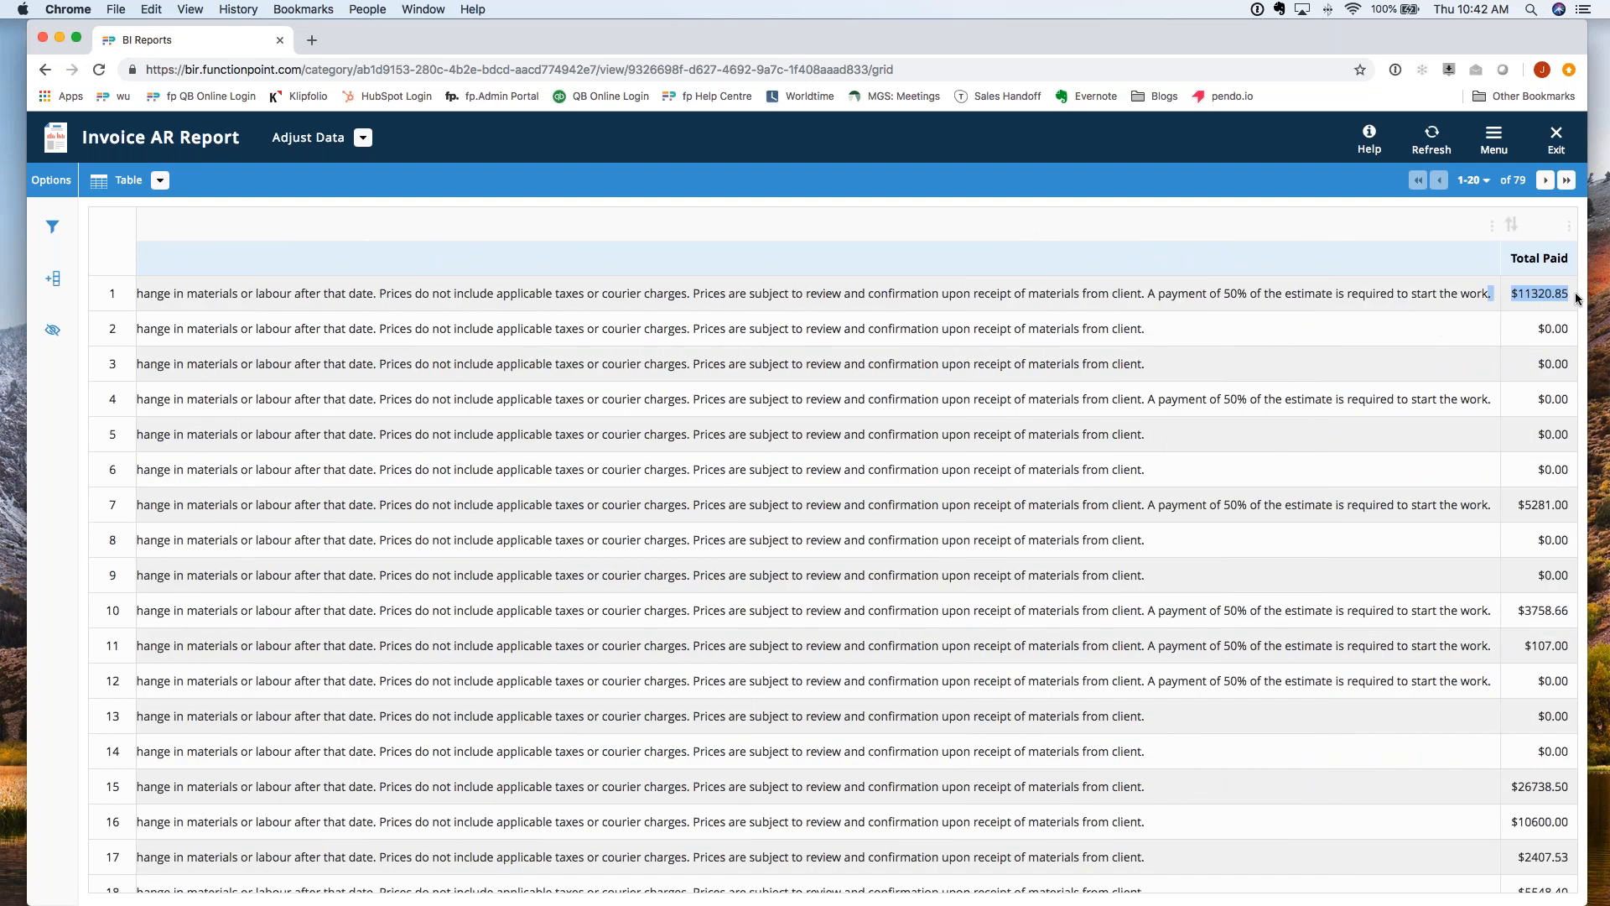
{"action": "left_click", "coordinate": [731, 325]}
{"action": "scroll", "coordinate": [728, 325], "scroll_direction": "left", "scroll_amount": 12}
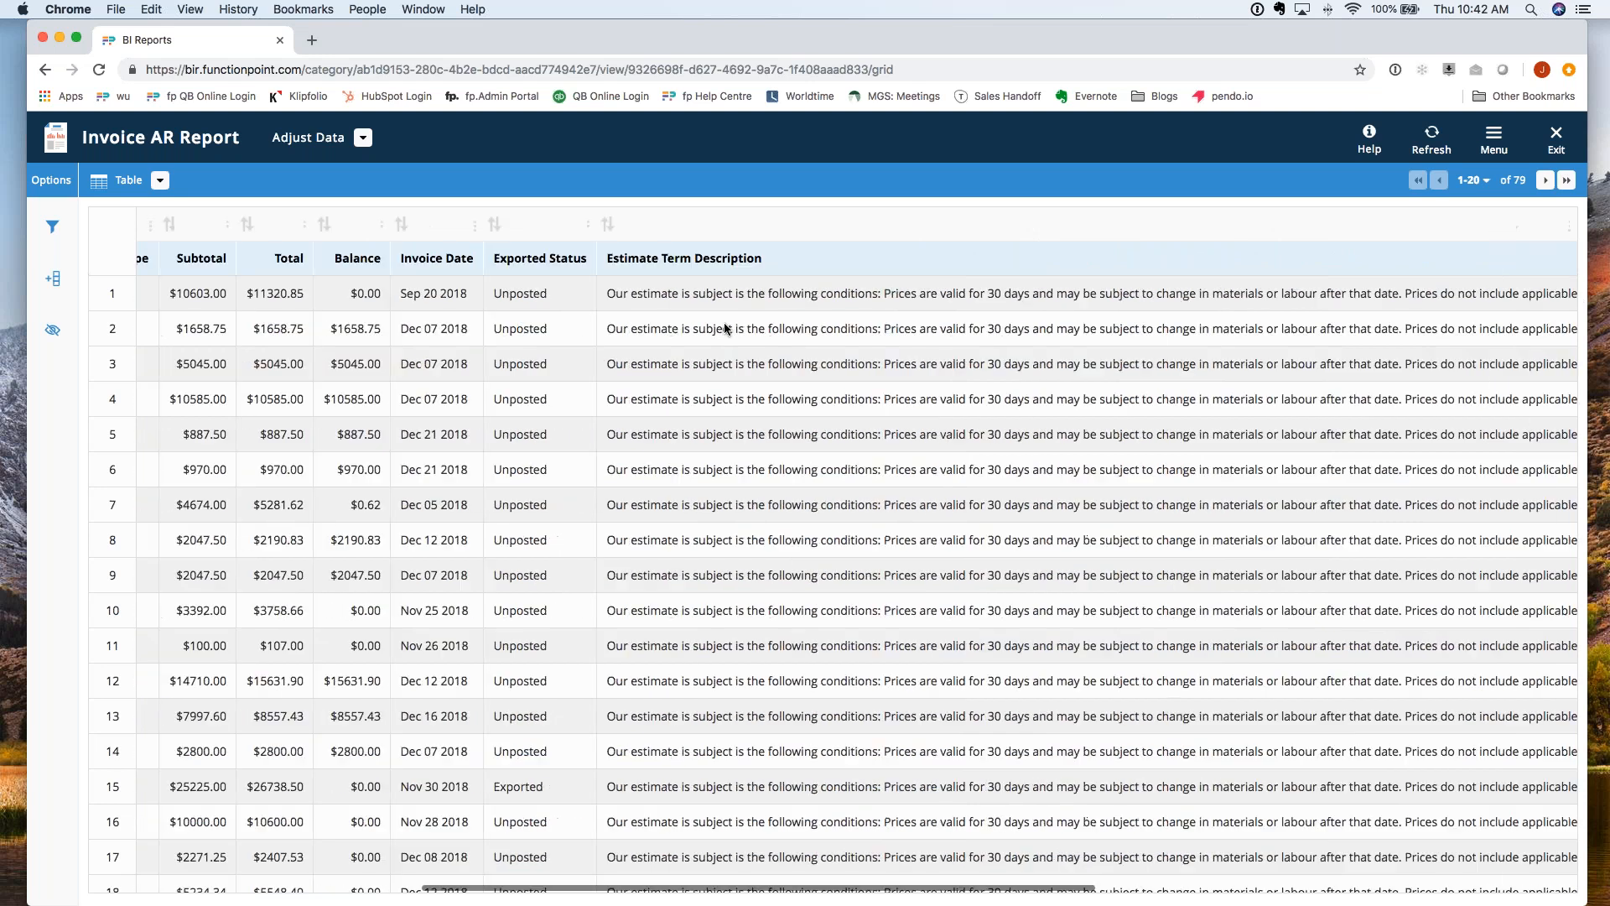
{"action": "scroll", "coordinate": [725, 327], "scroll_direction": "left", "scroll_amount": 9}
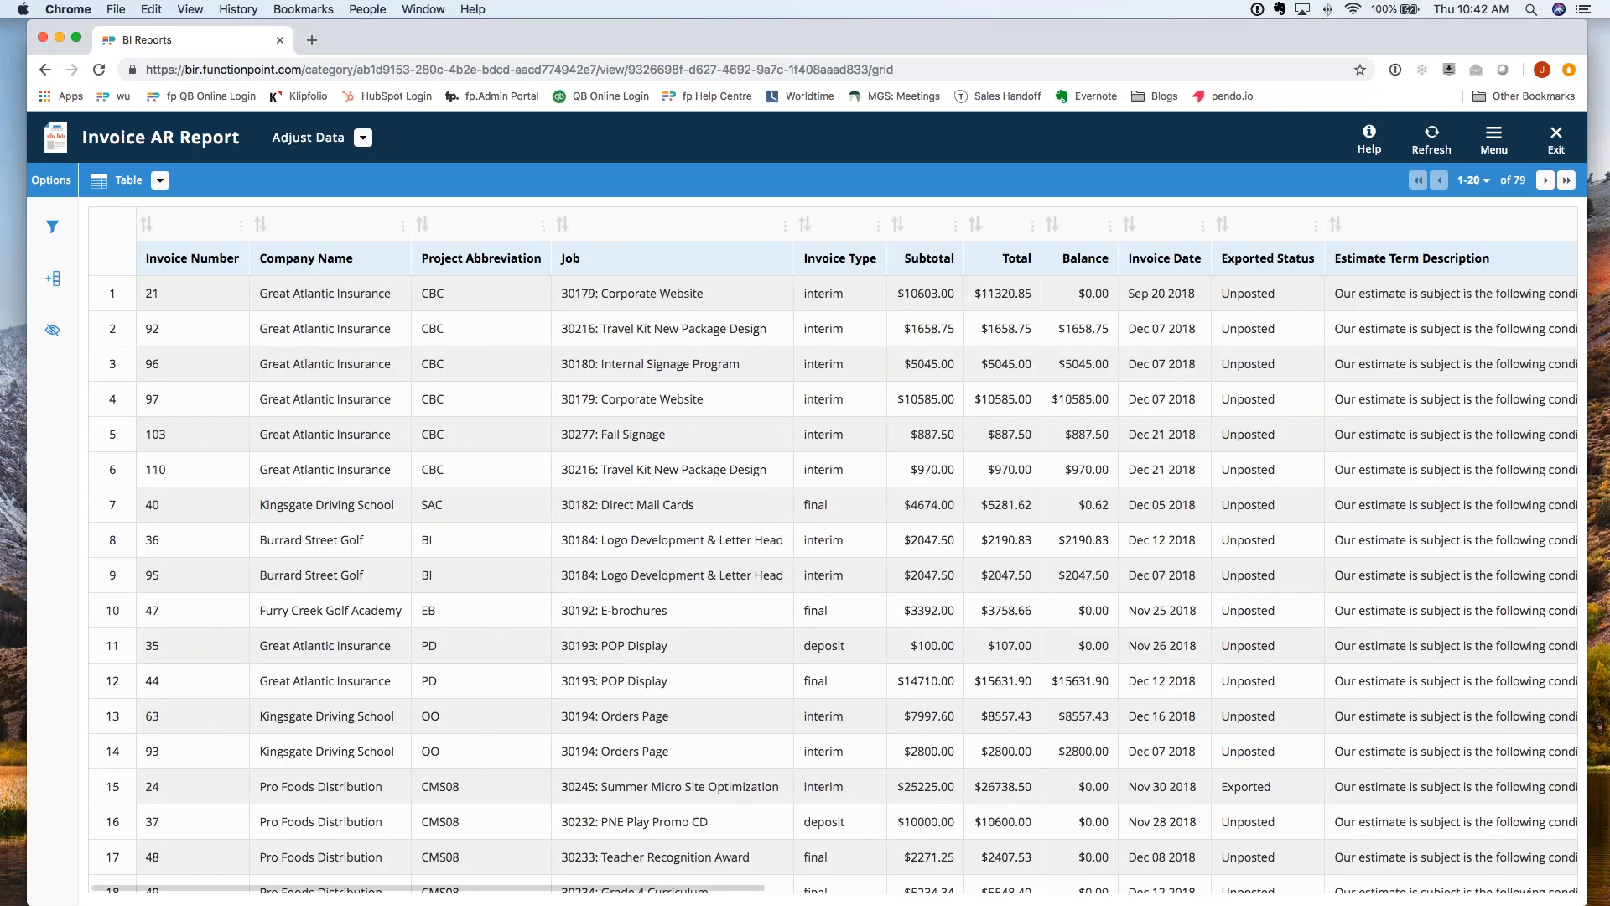
Step: Switch the Invoice AR Report back to the pivot grid and review the subtotal, paid and balance amounts by company
{"action": "left_click", "coordinate": [160, 181]}
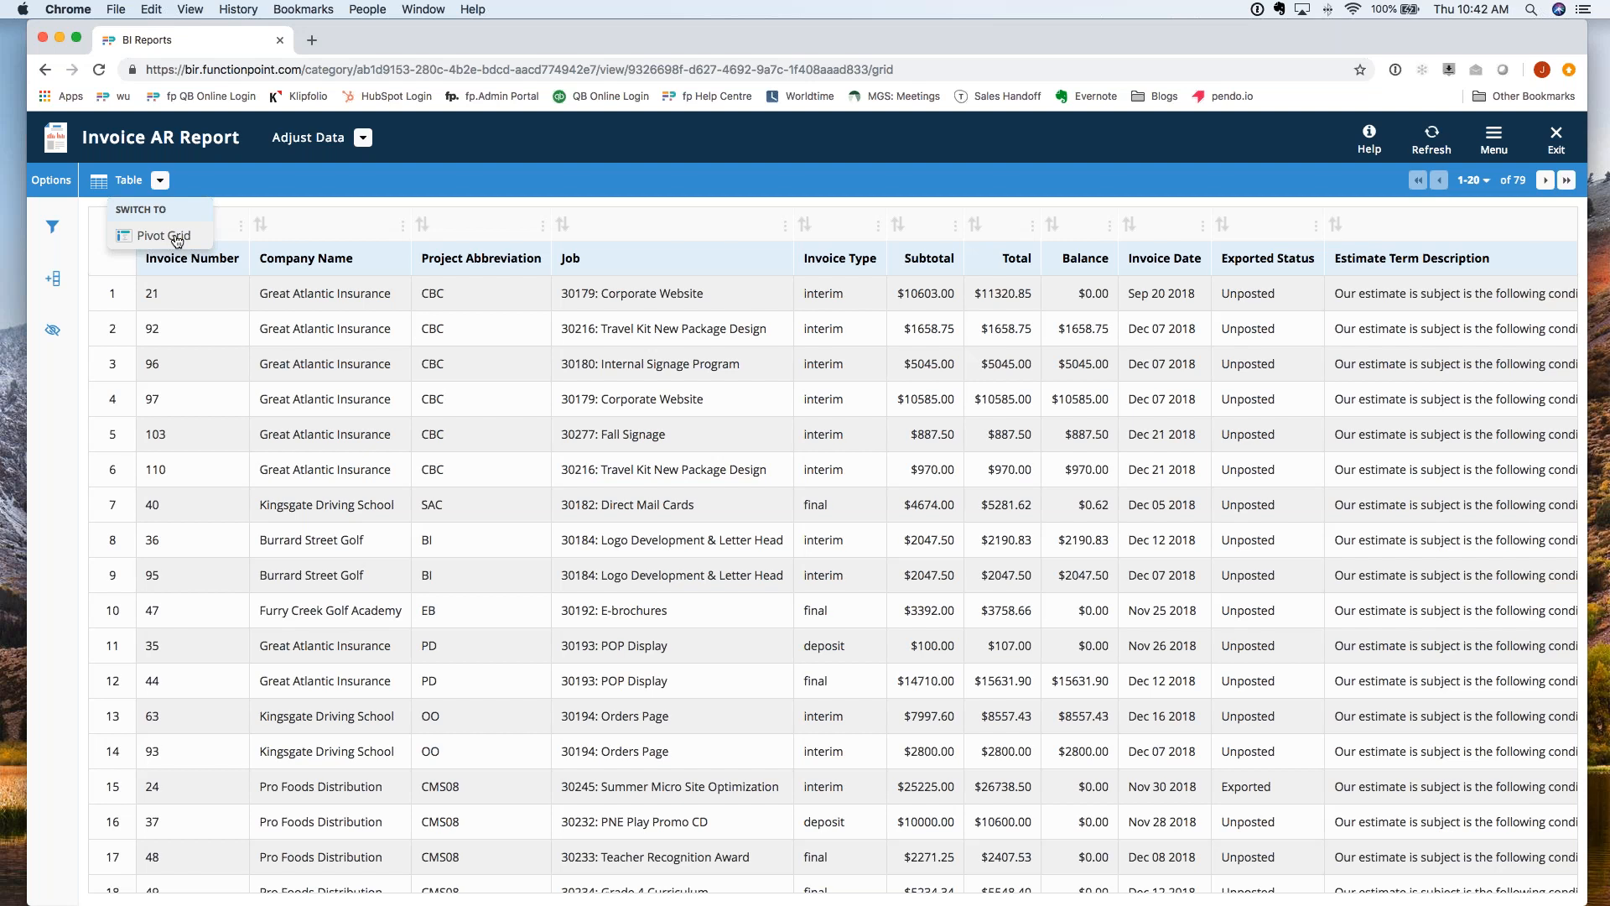
{"action": "left_click", "coordinate": [175, 237]}
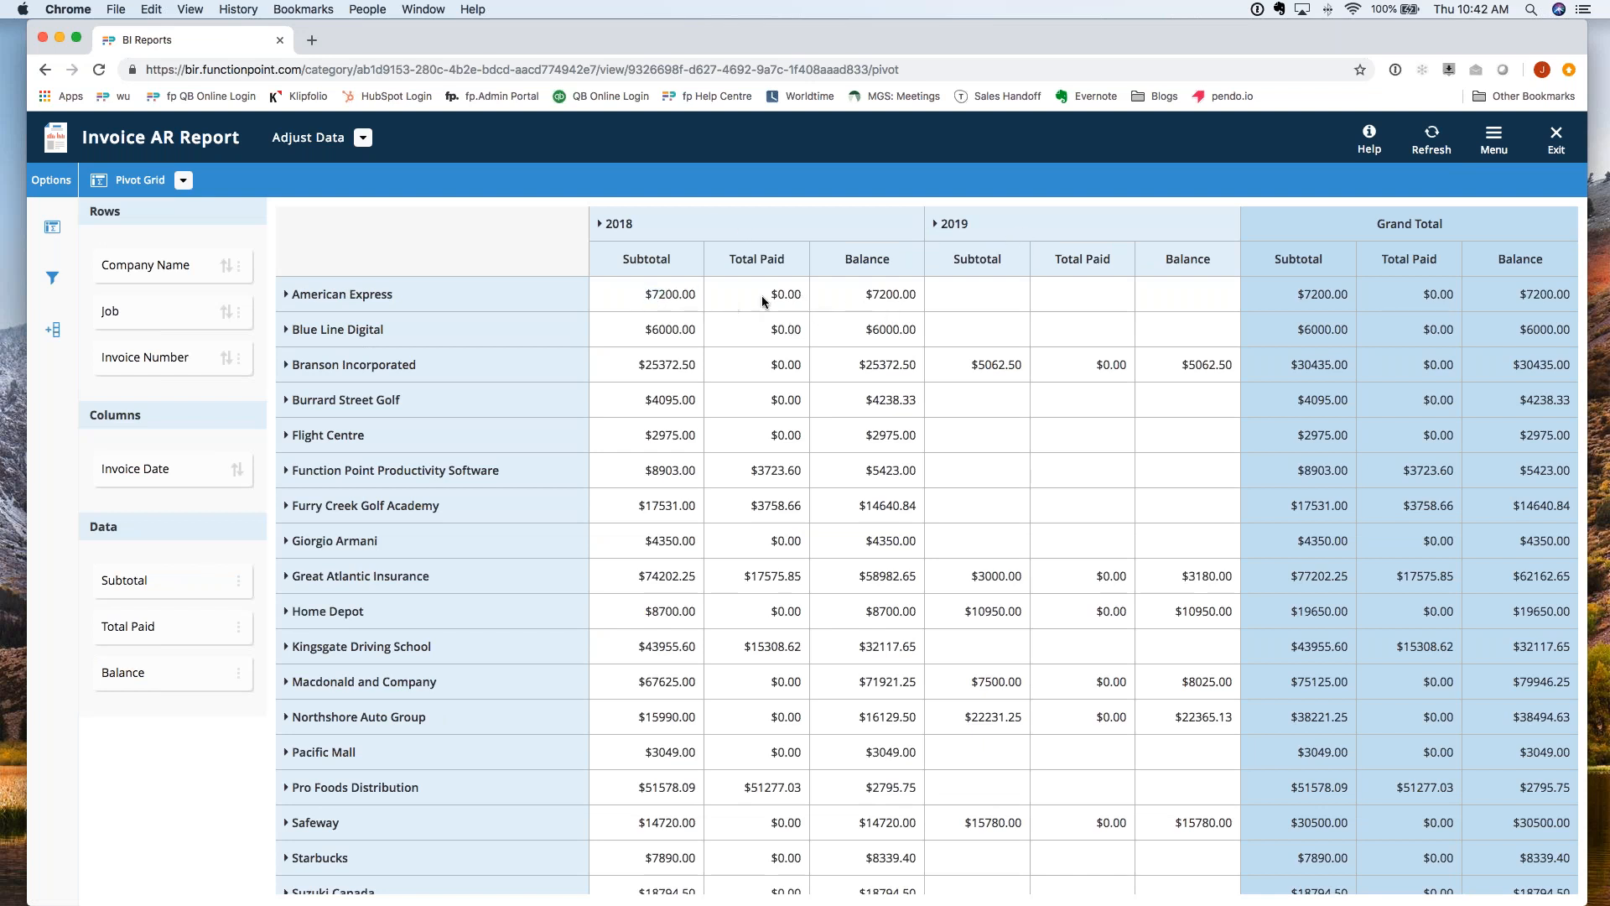
{"action": "left_click", "coordinate": [864, 306]}
{"action": "left_click", "coordinate": [323, 336]}
Step: Search the available columns for "account" and add the Estimate Account Executive's Name and Staff Initial columns to the report
{"action": "left_click", "coordinate": [52, 278]}
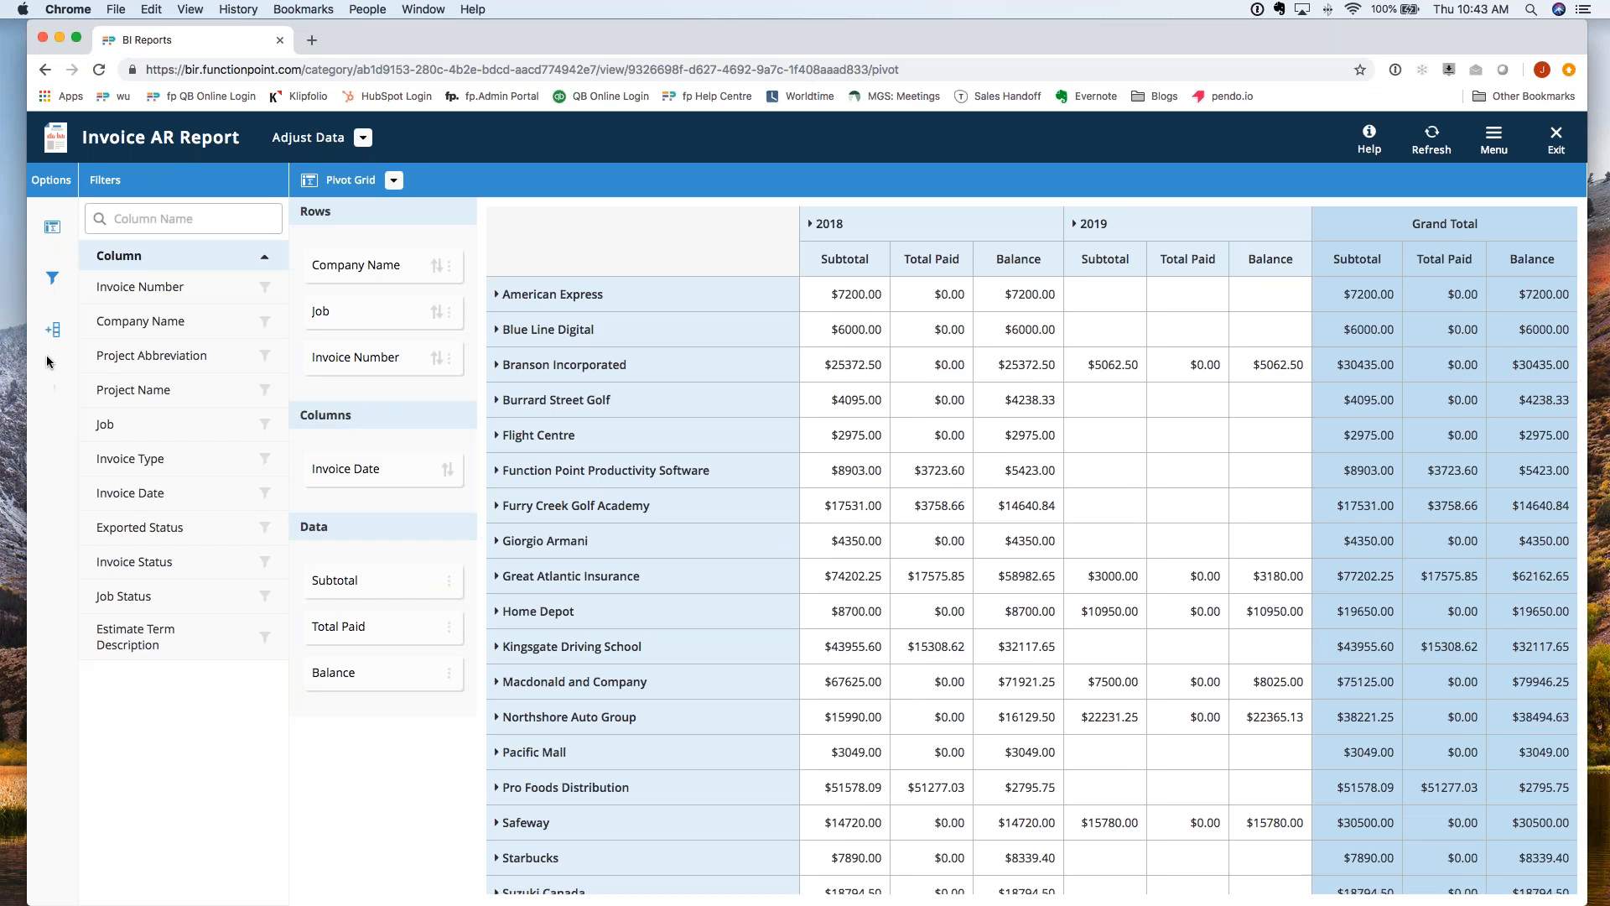
{"action": "left_click", "coordinate": [52, 329]}
{"action": "left_click", "coordinate": [154, 327]}
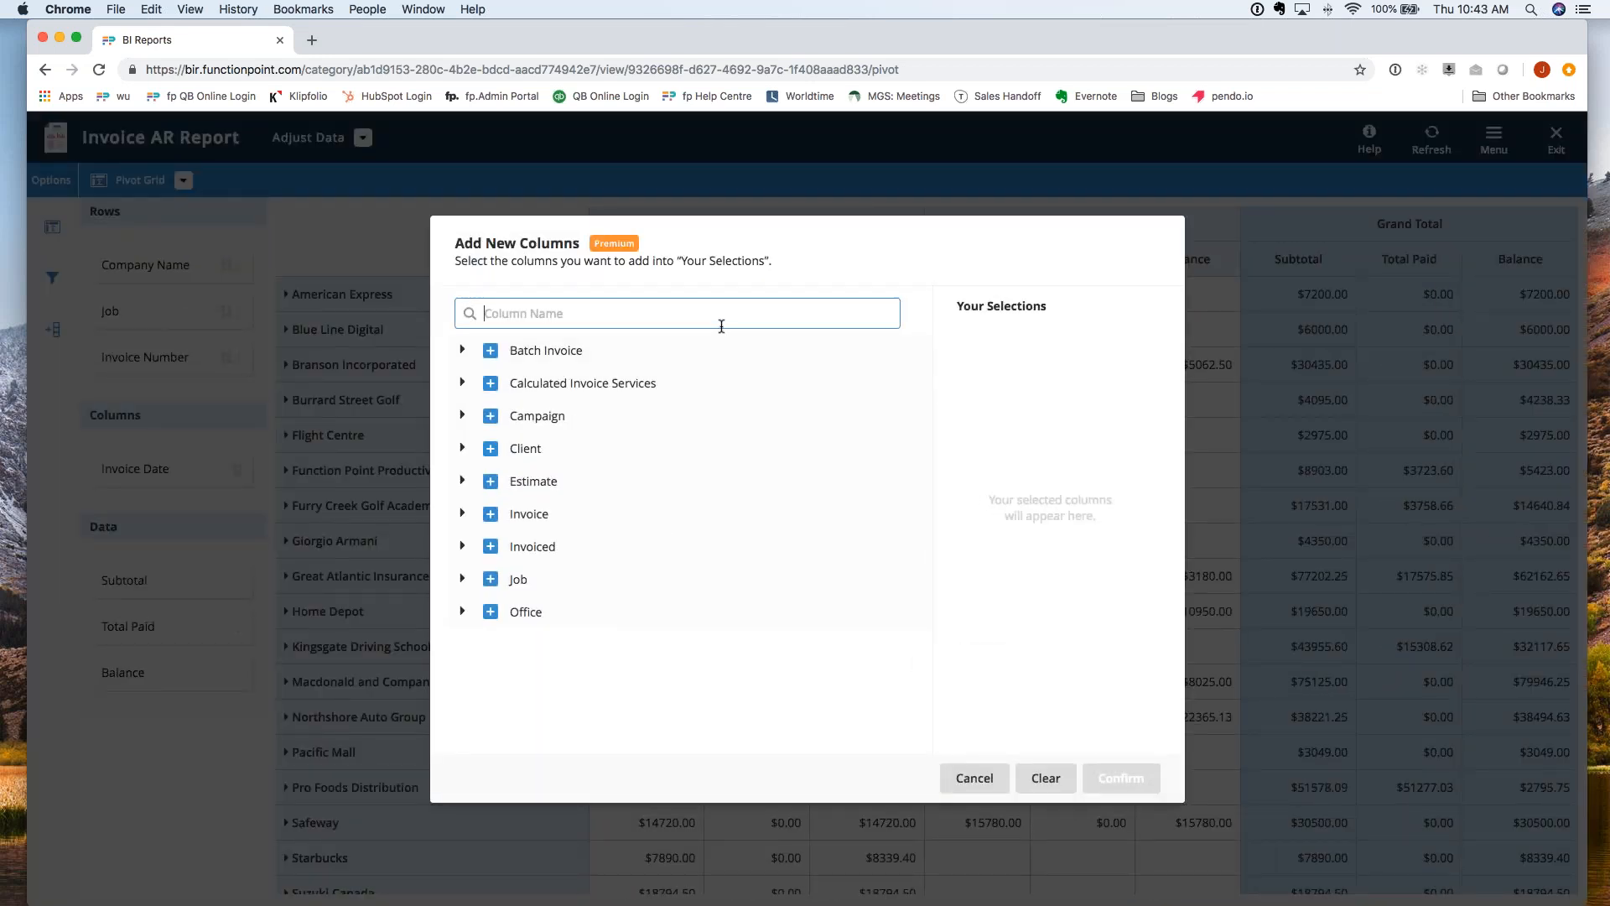
{"action": "type", "text": "account"}
{"action": "double_click", "coordinate": [696, 313]}
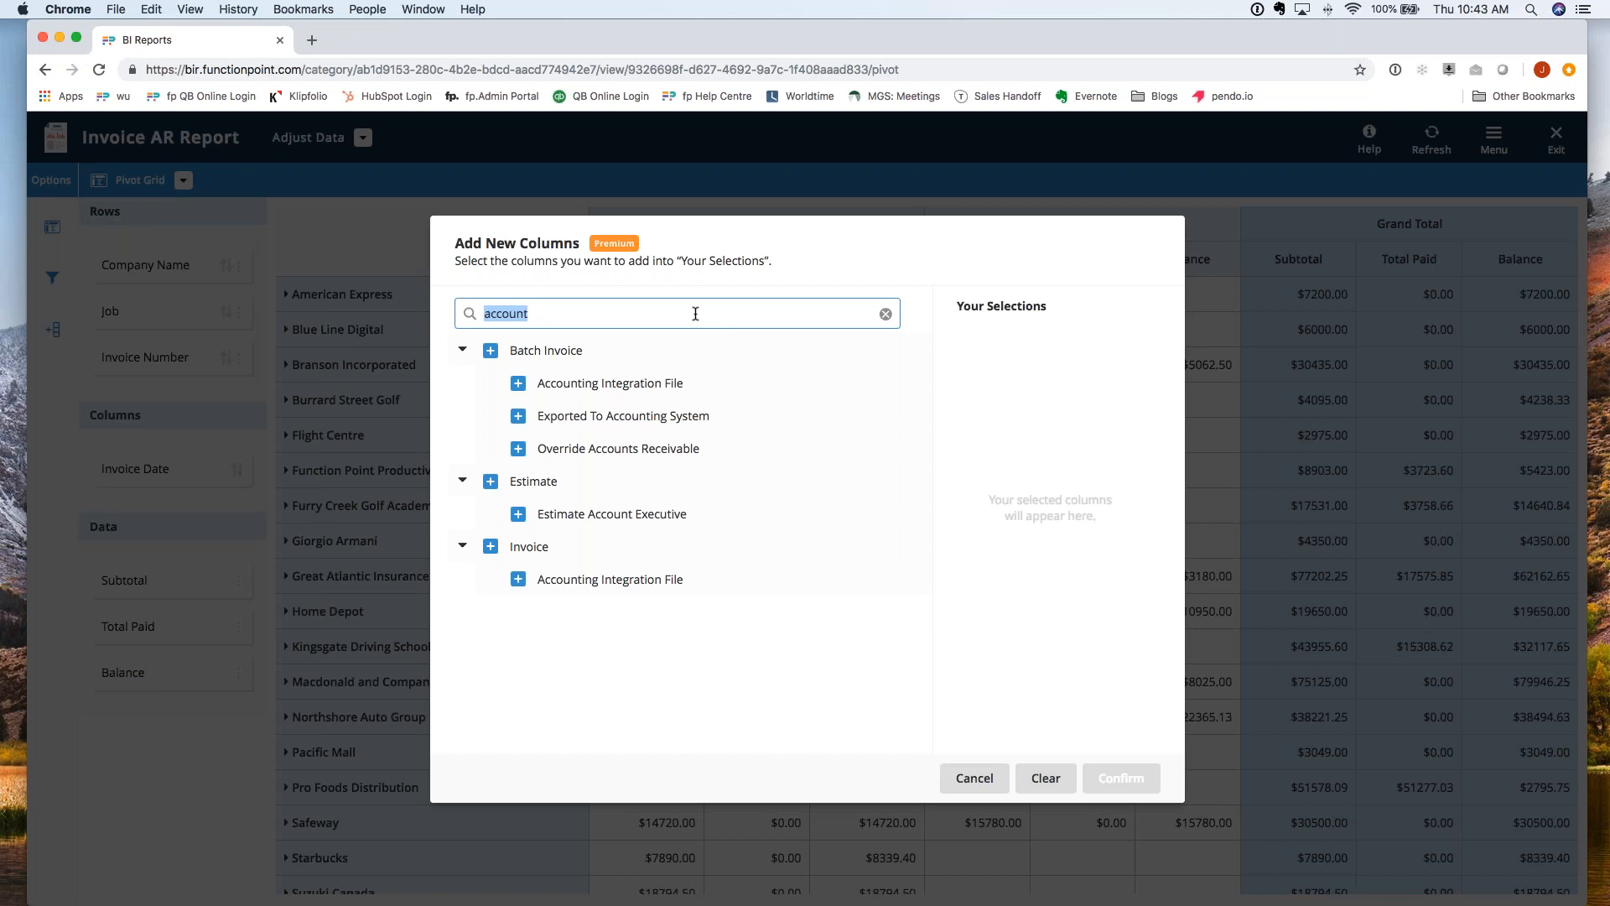
{"action": "left_click", "coordinate": [519, 513]}
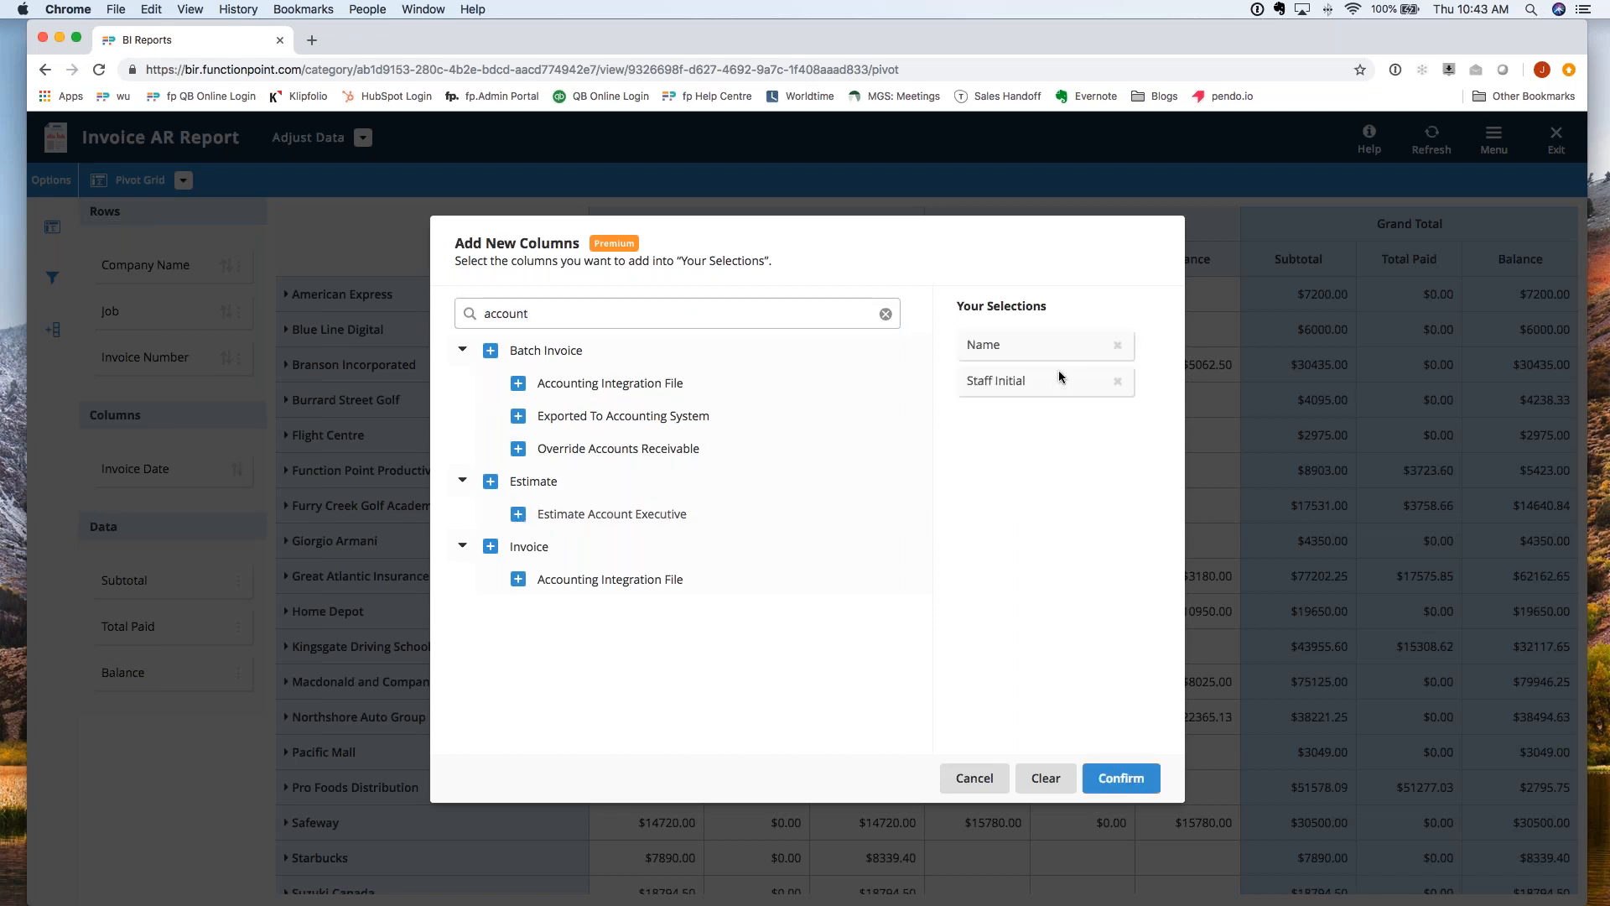
{"action": "left_click", "coordinate": [1128, 779]}
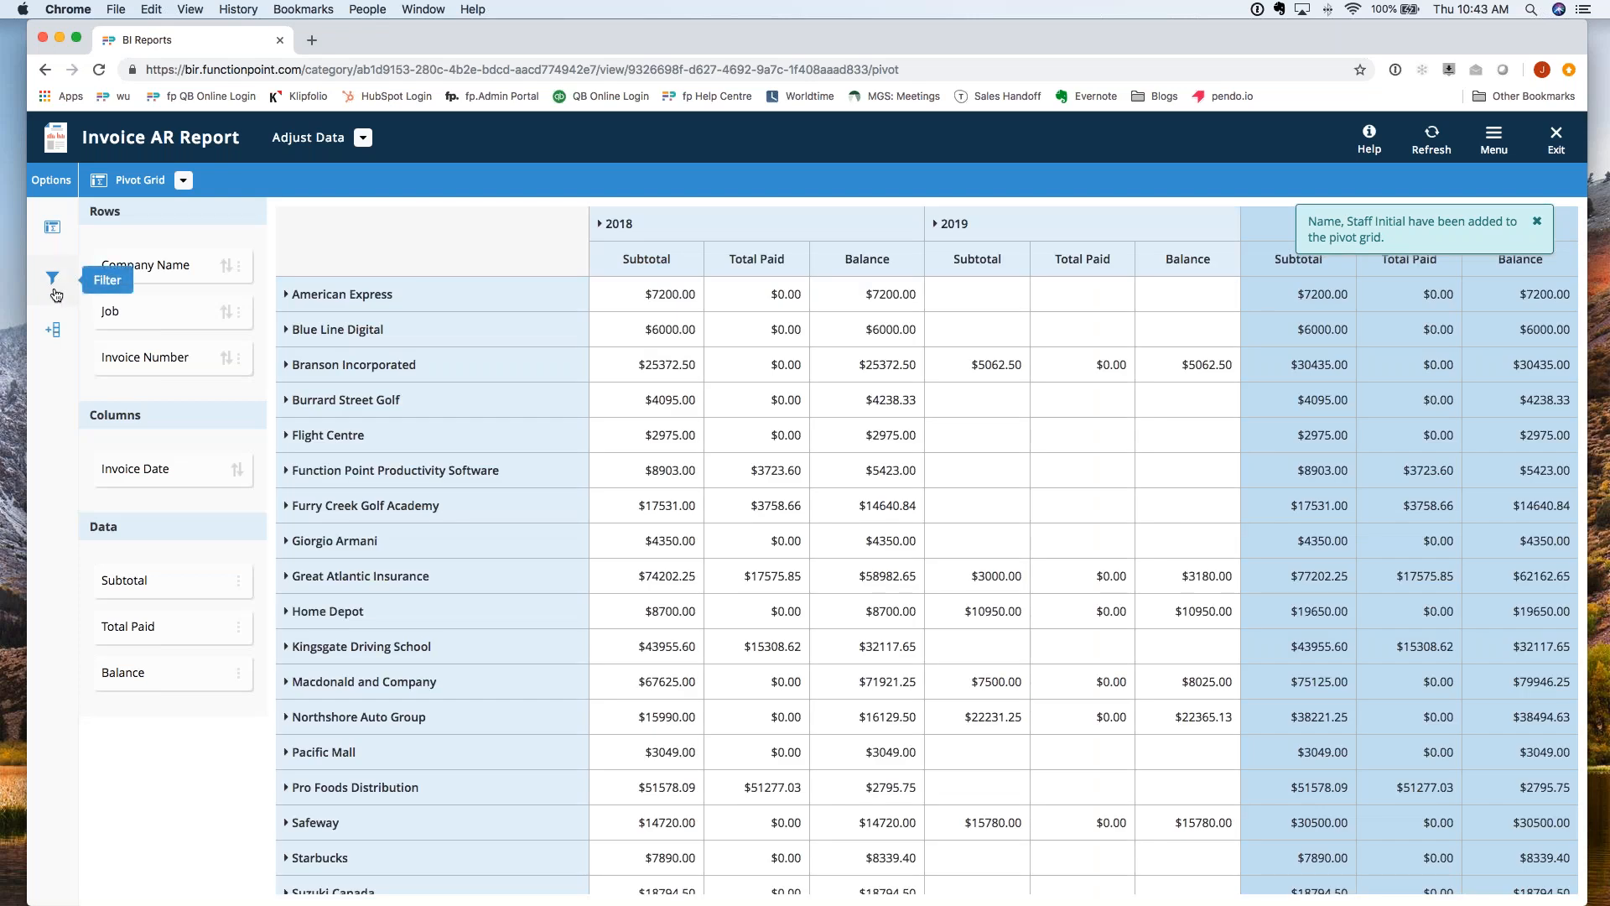
Step: Filter the pivot grid by Staff Initial to JW, CW, JB and DR, and close the filter list
{"action": "left_click", "coordinate": [55, 290]}
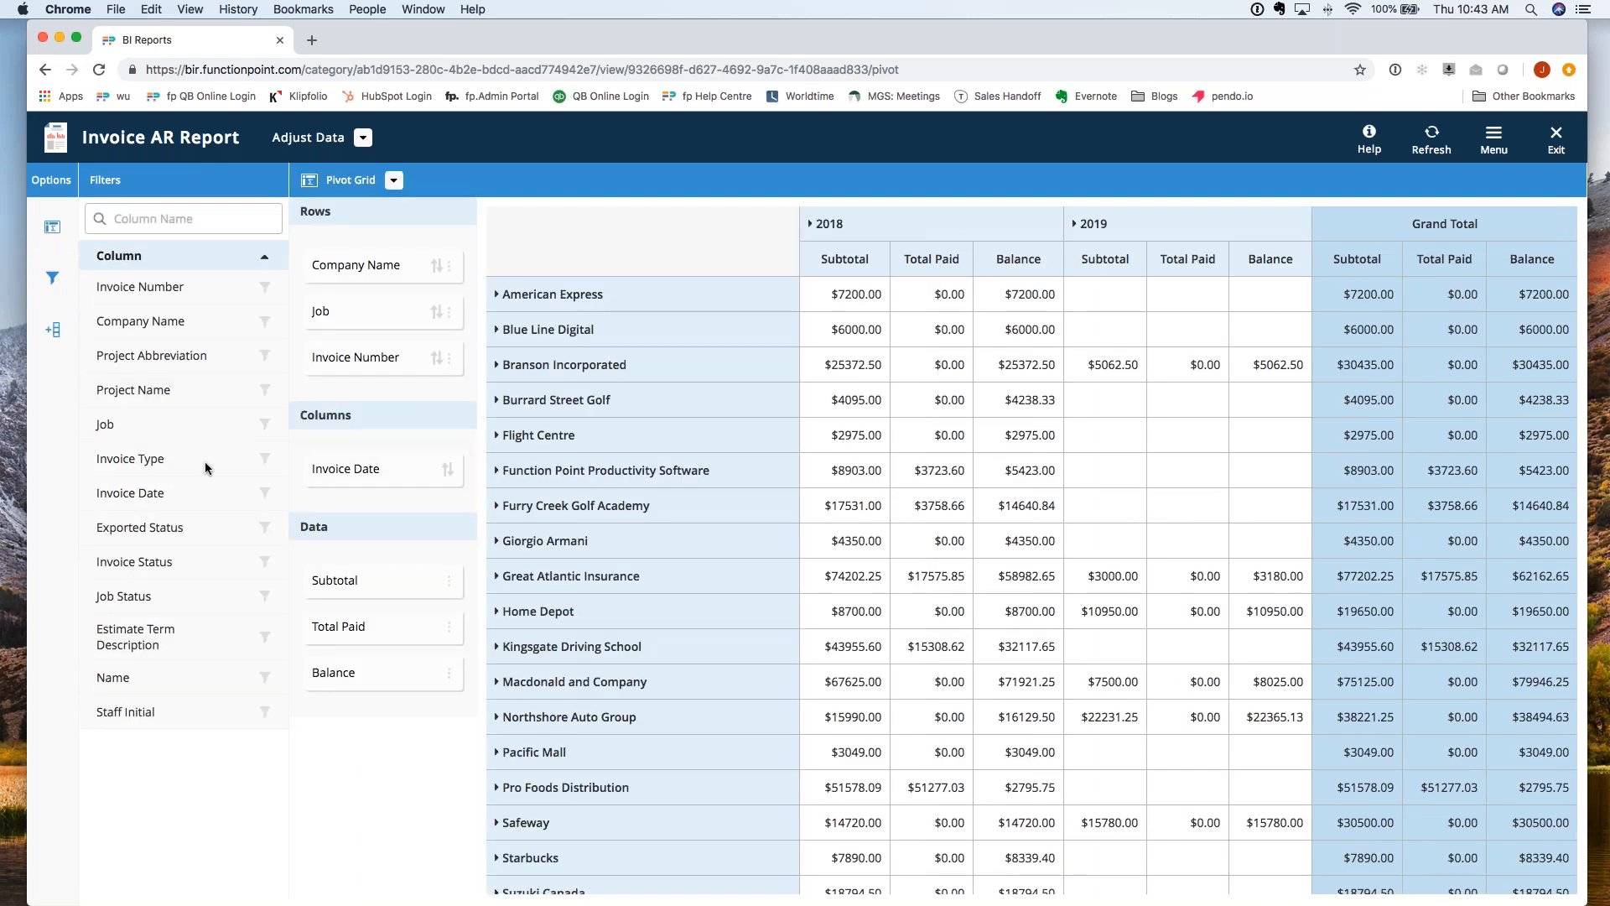
{"action": "left_click", "coordinate": [264, 714]}
{"action": "left_click", "coordinate": [456, 687]}
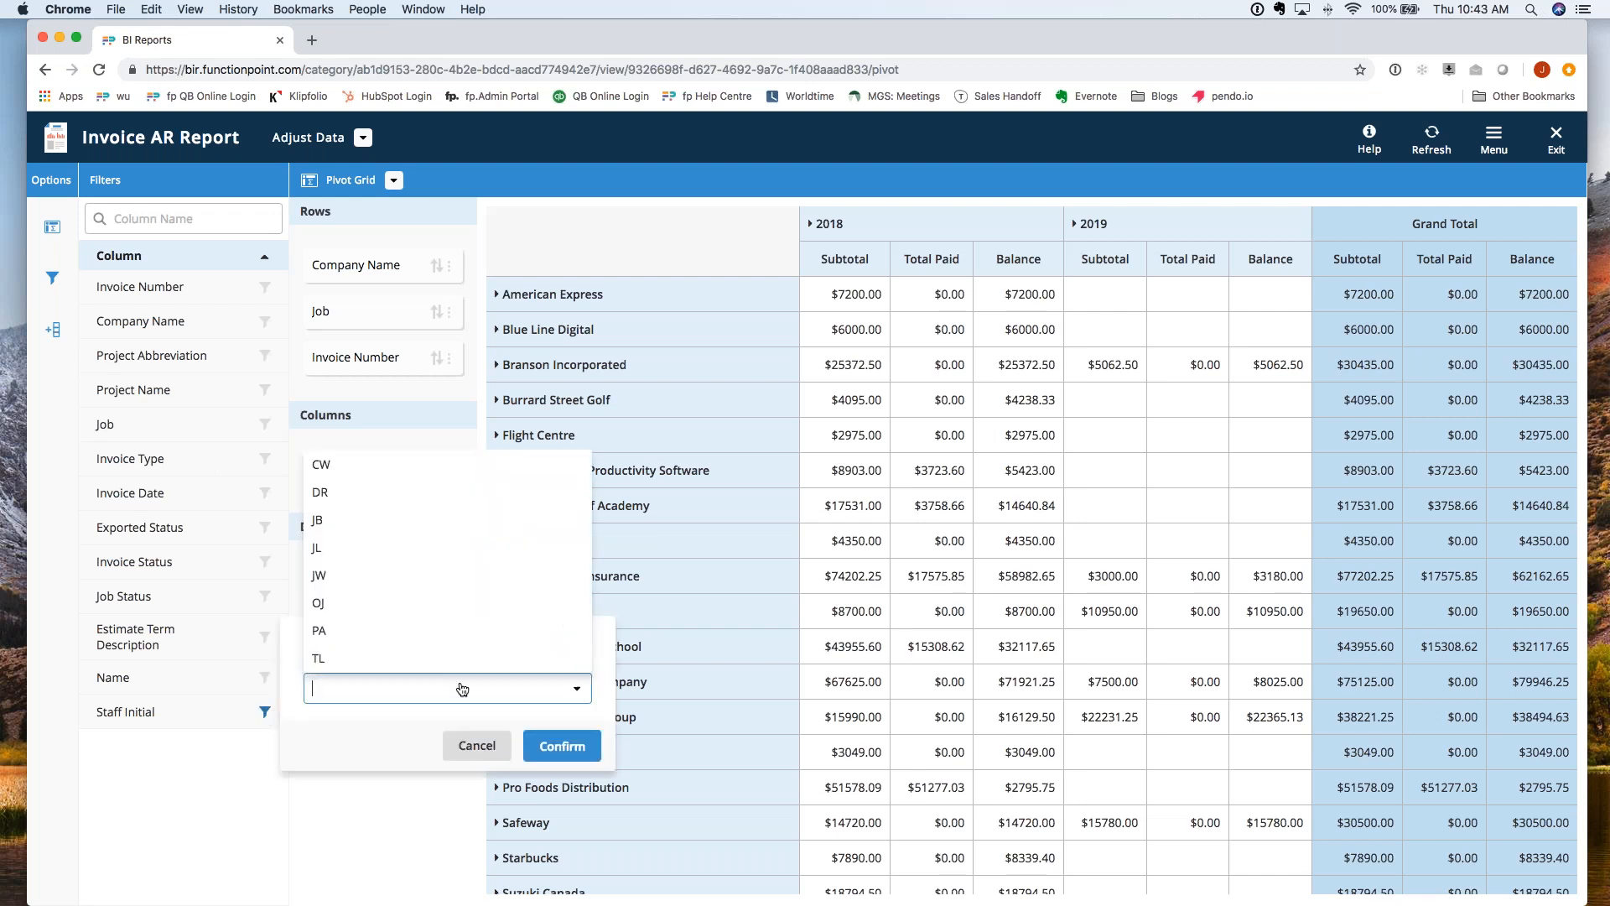
{"action": "left_click", "coordinate": [371, 575]}
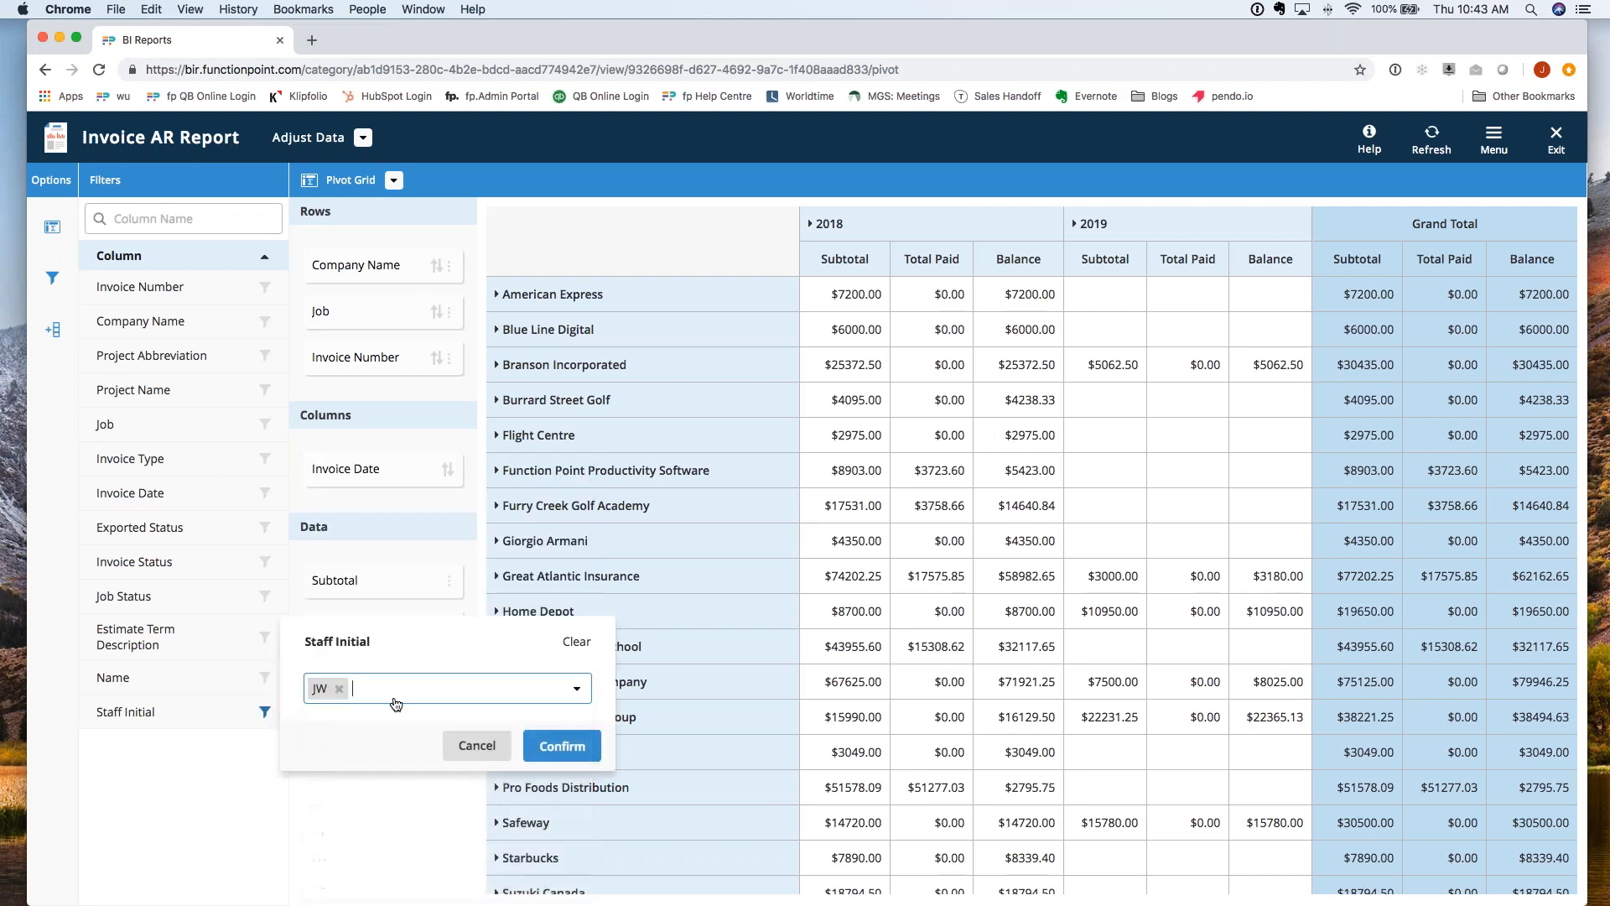
{"action": "left_click", "coordinate": [410, 697]}
{"action": "left_click", "coordinate": [406, 719]}
{"action": "left_click", "coordinate": [420, 694]}
{"action": "left_click", "coordinate": [420, 749]}
{"action": "left_click", "coordinate": [483, 695]}
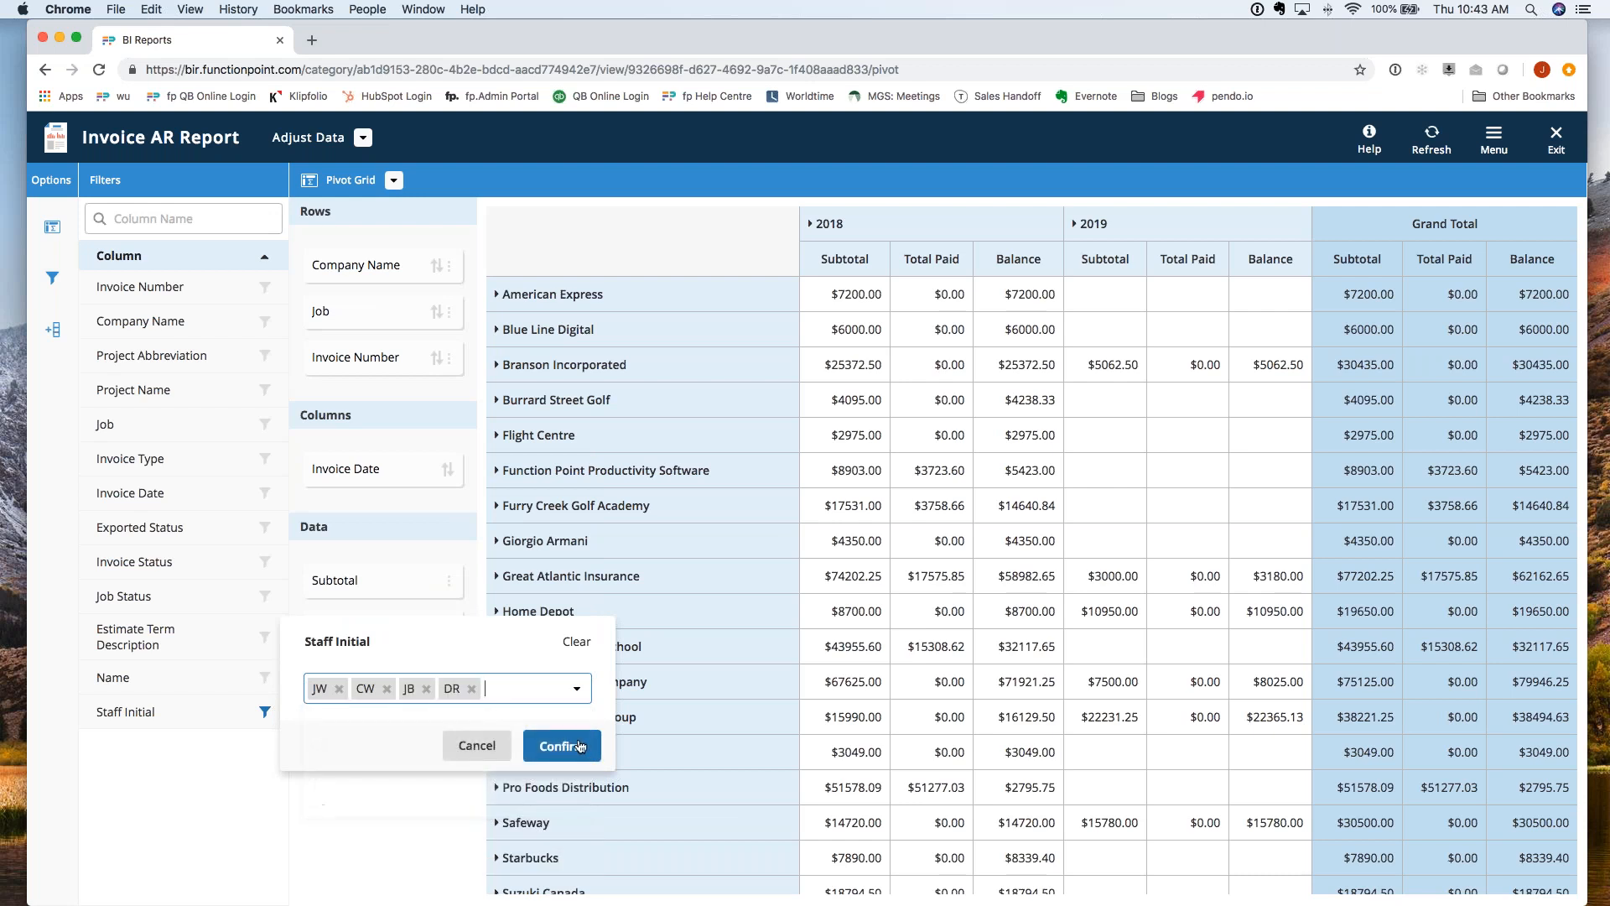
{"action": "left_click", "coordinate": [563, 745]}
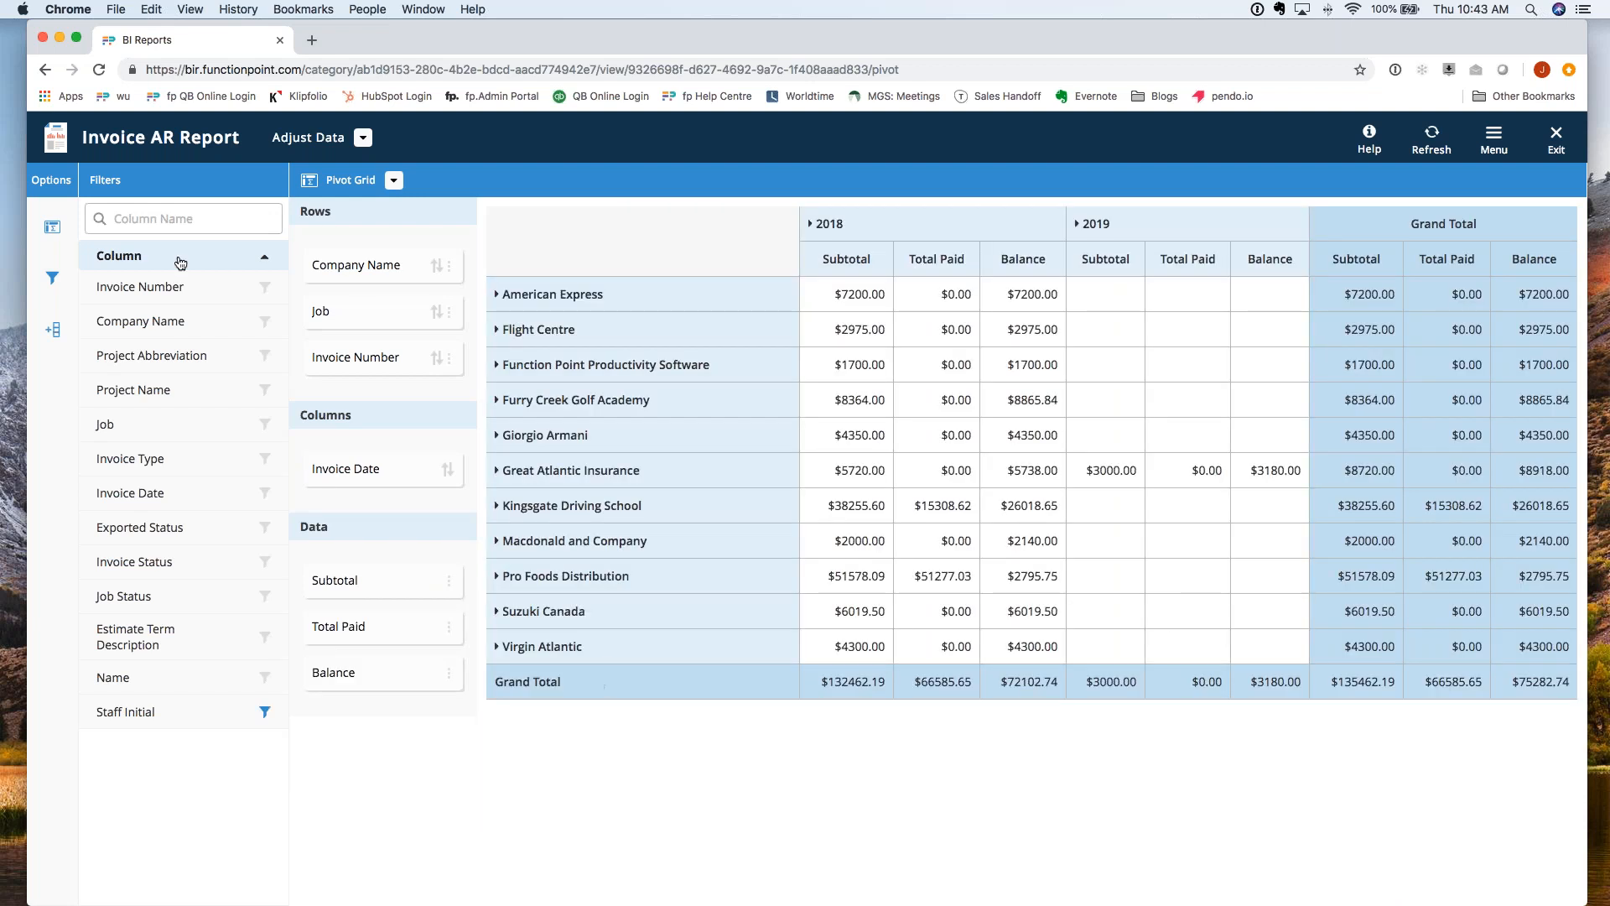
{"action": "left_click", "coordinate": [54, 281]}
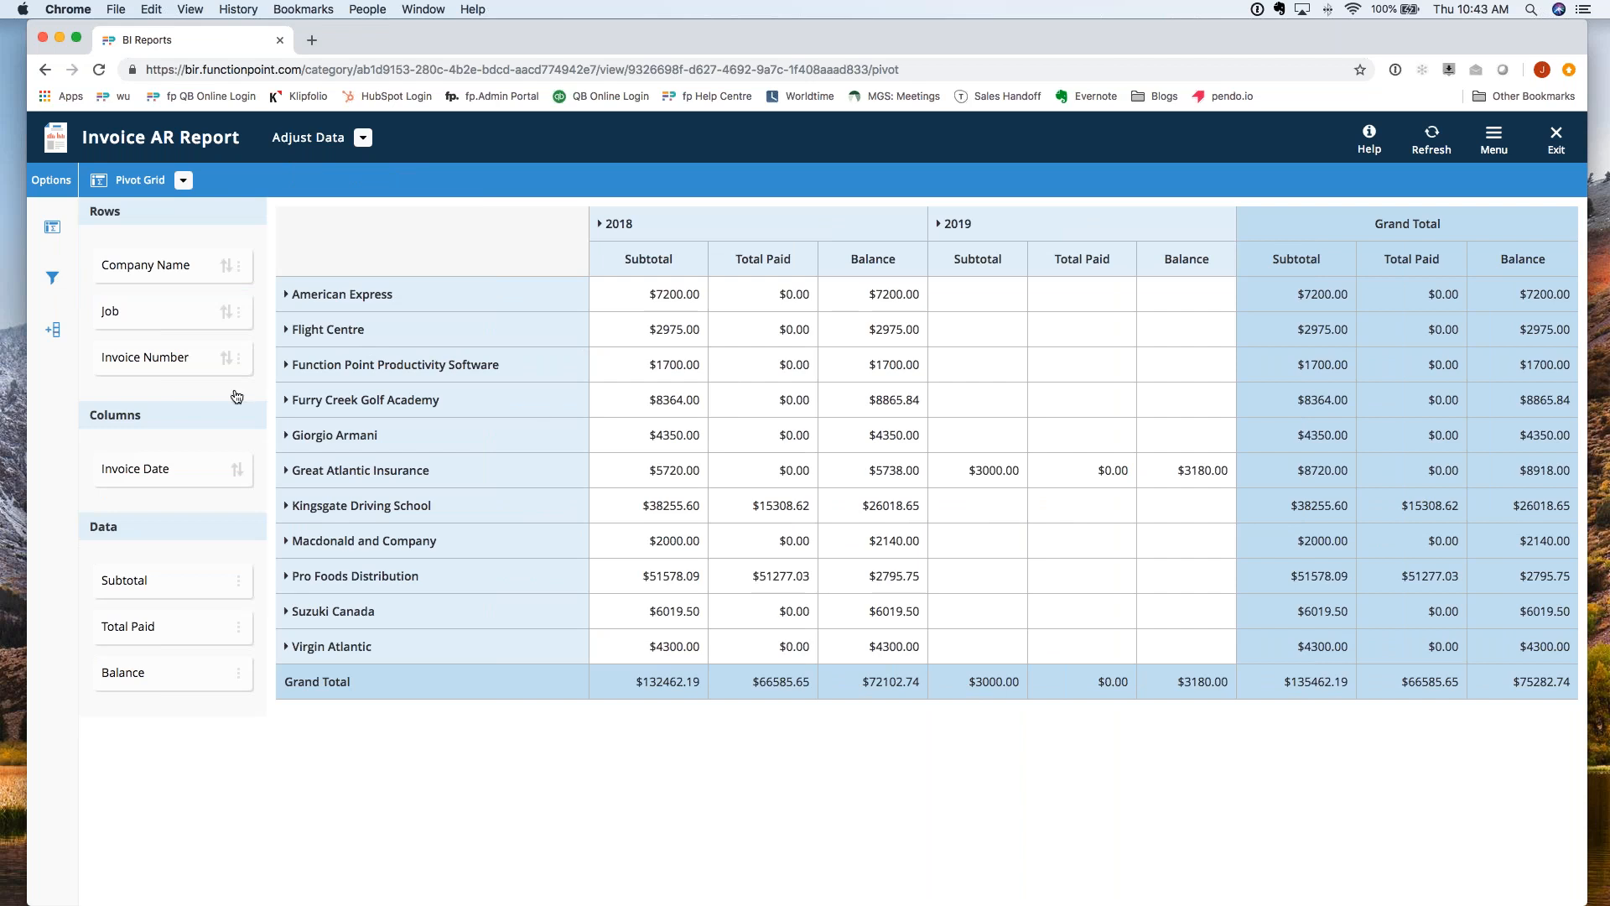
{"action": "left_click", "coordinate": [52, 279]}
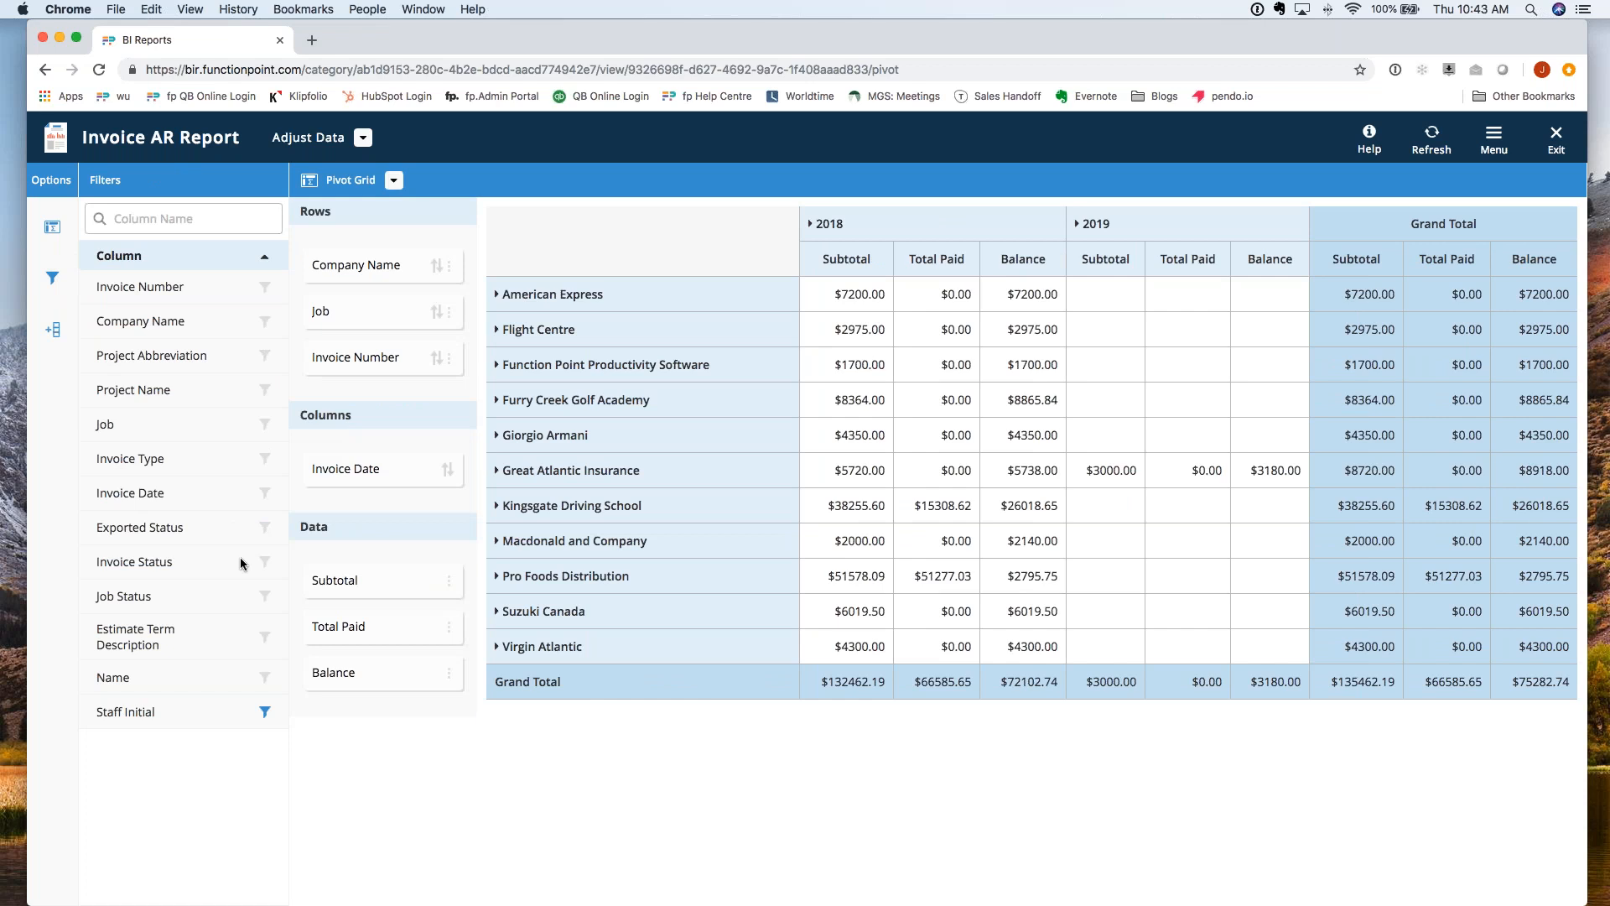
{"action": "left_click", "coordinate": [52, 278]}
{"action": "left_click", "coordinate": [1494, 137]}
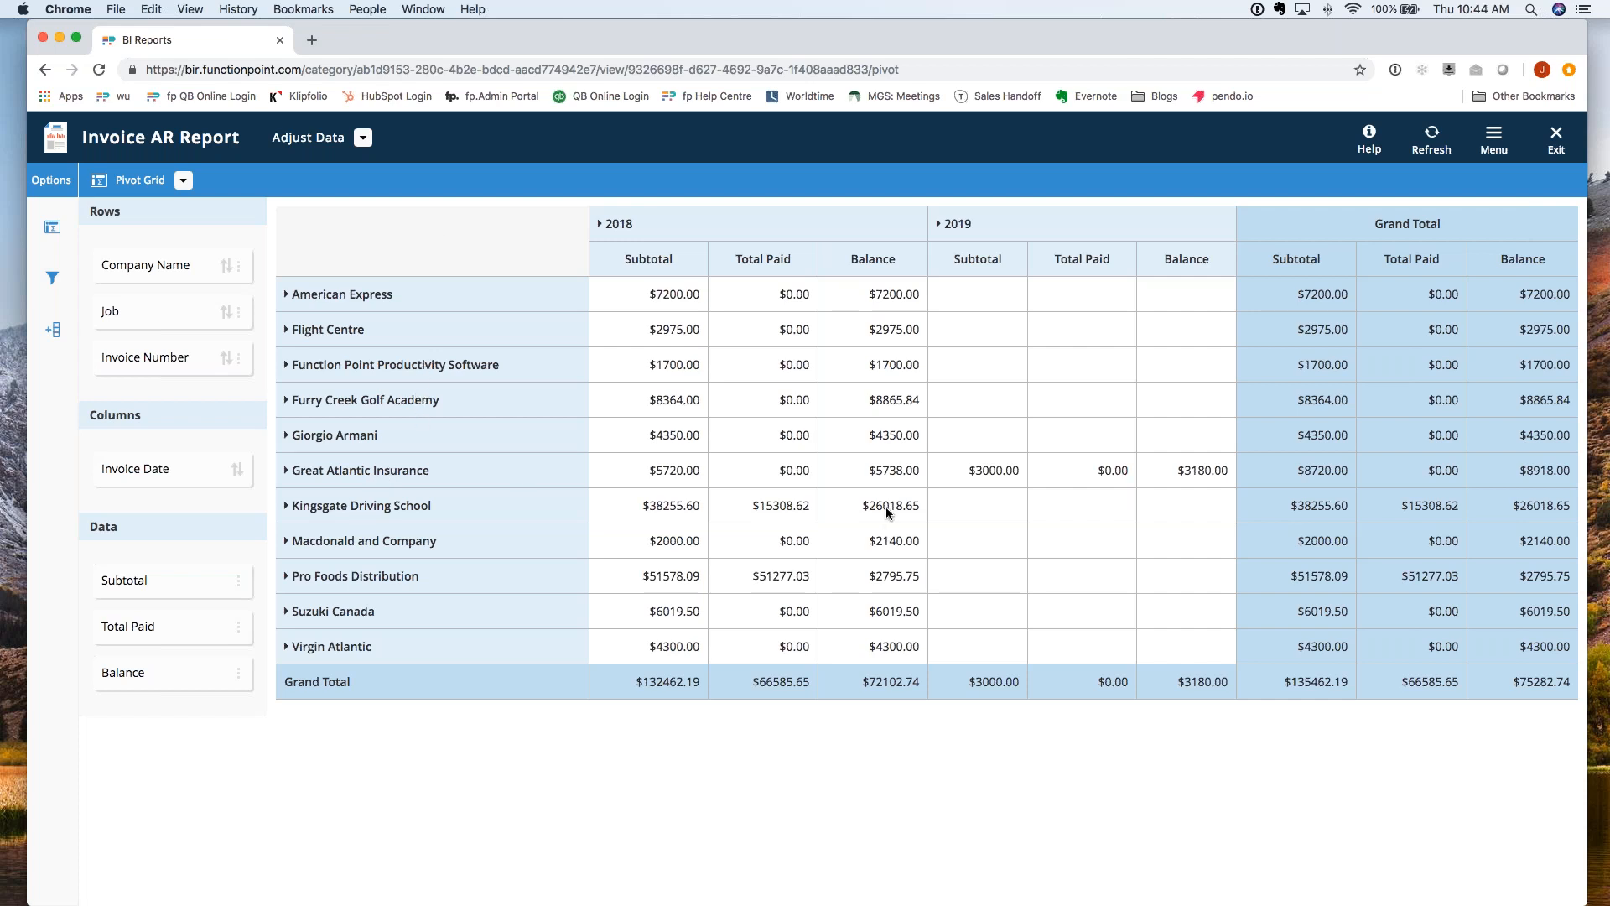
Step: Expand Kingsgate Driving School and its 30194: Orders Page job to view the balances by invoice
{"action": "mouse_move", "coordinate": [920, 508]}
{"action": "left_mouse_down"}
{"action": "mouse_move", "coordinate": [864, 512]}
{"action": "mouse_move", "coordinate": [920, 513]}
{"action": "left_mouse_up"}
{"action": "left_click", "coordinate": [849, 505]}
{"action": "left_click", "coordinate": [374, 509]}
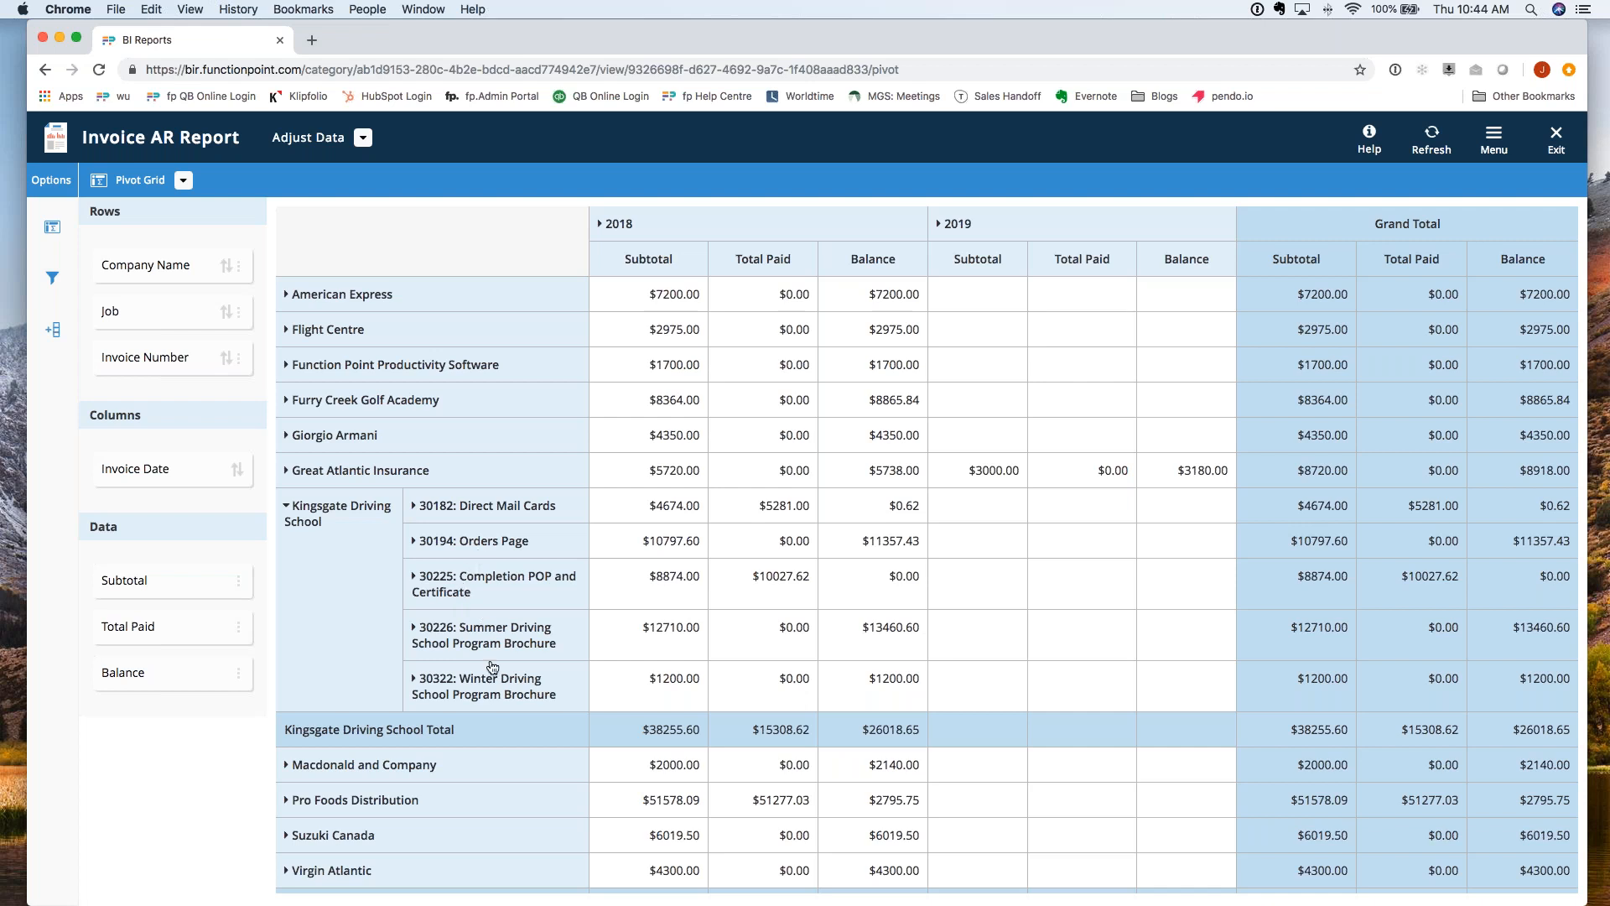
{"action": "left_click", "coordinate": [457, 545]}
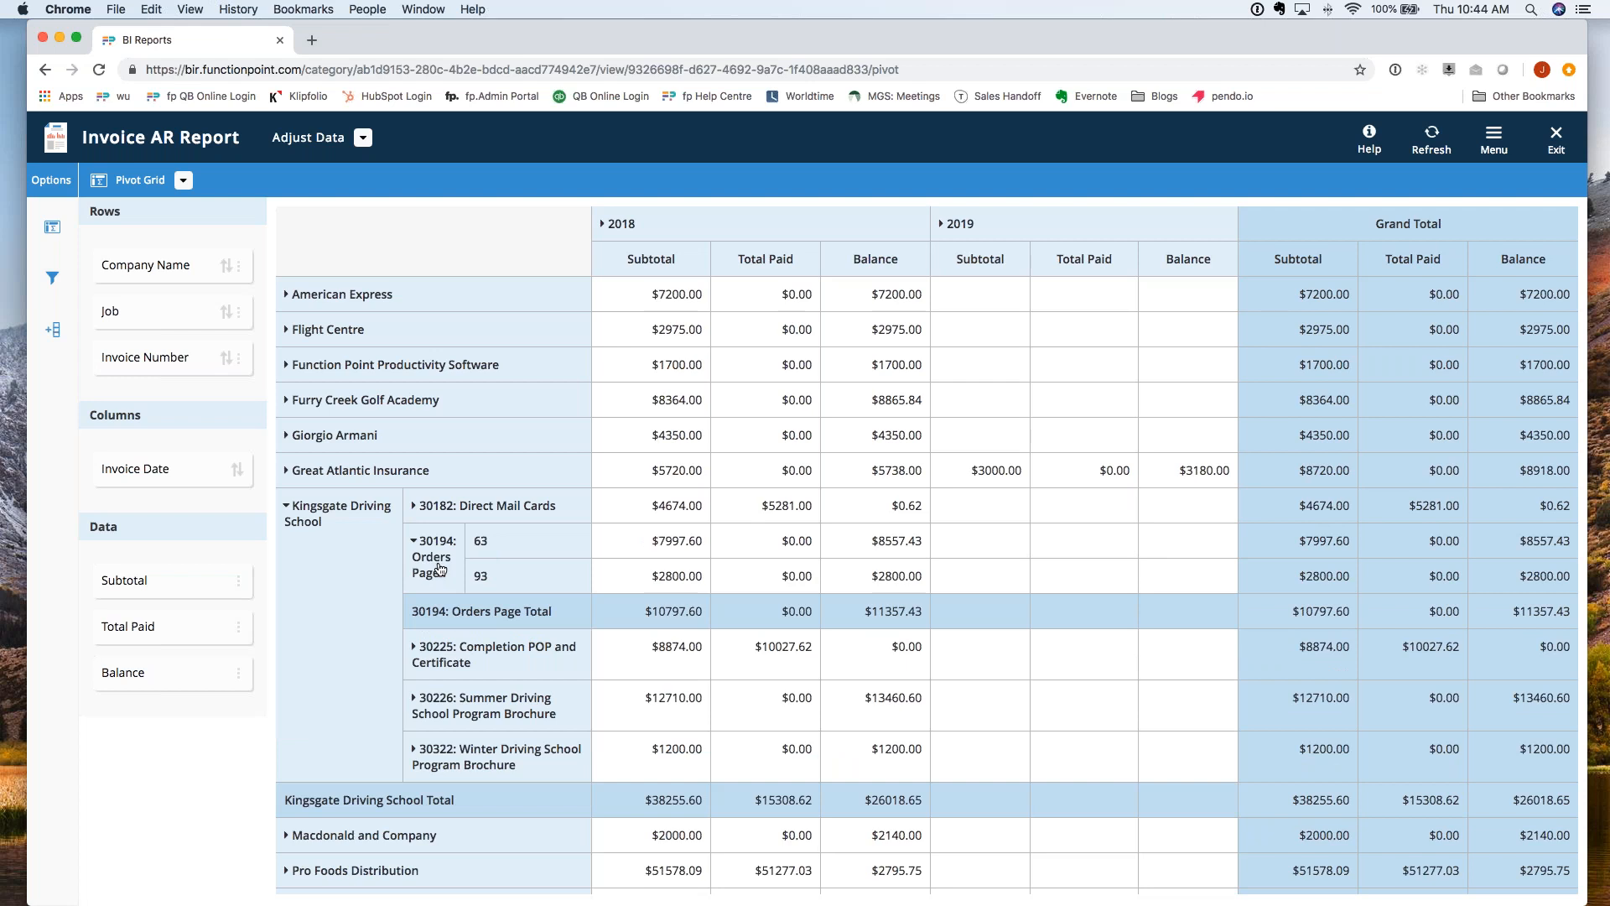
Step: Leave the Invoice AR Report without saving the changes and list the recent saved reports
{"action": "left_click", "coordinate": [1494, 138]}
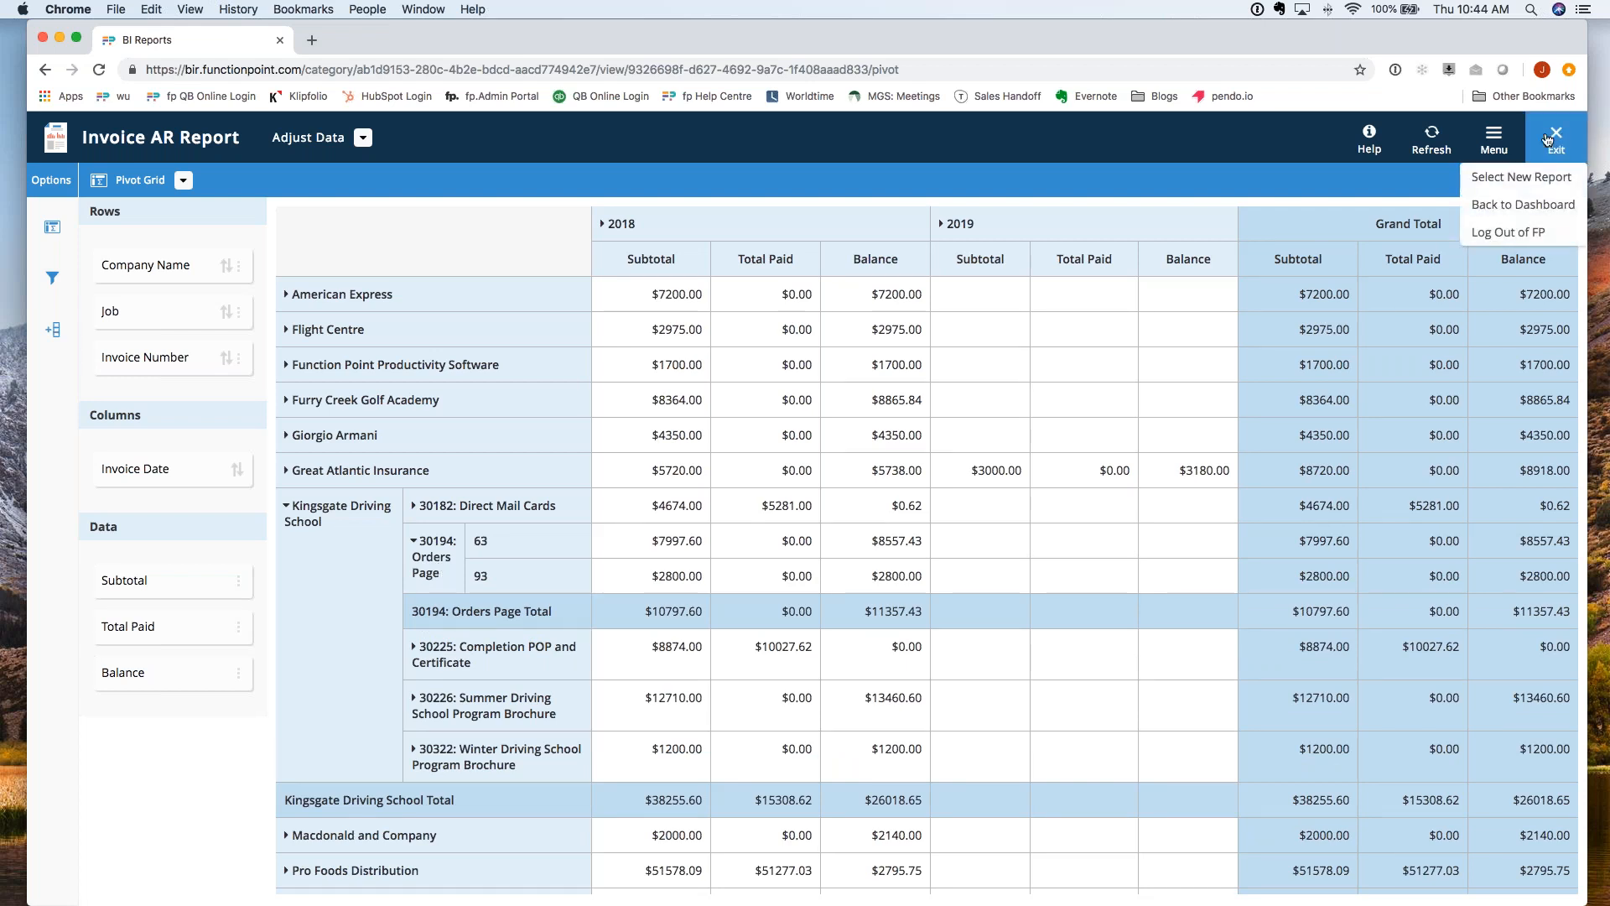
{"action": "left_click", "coordinate": [1546, 190]}
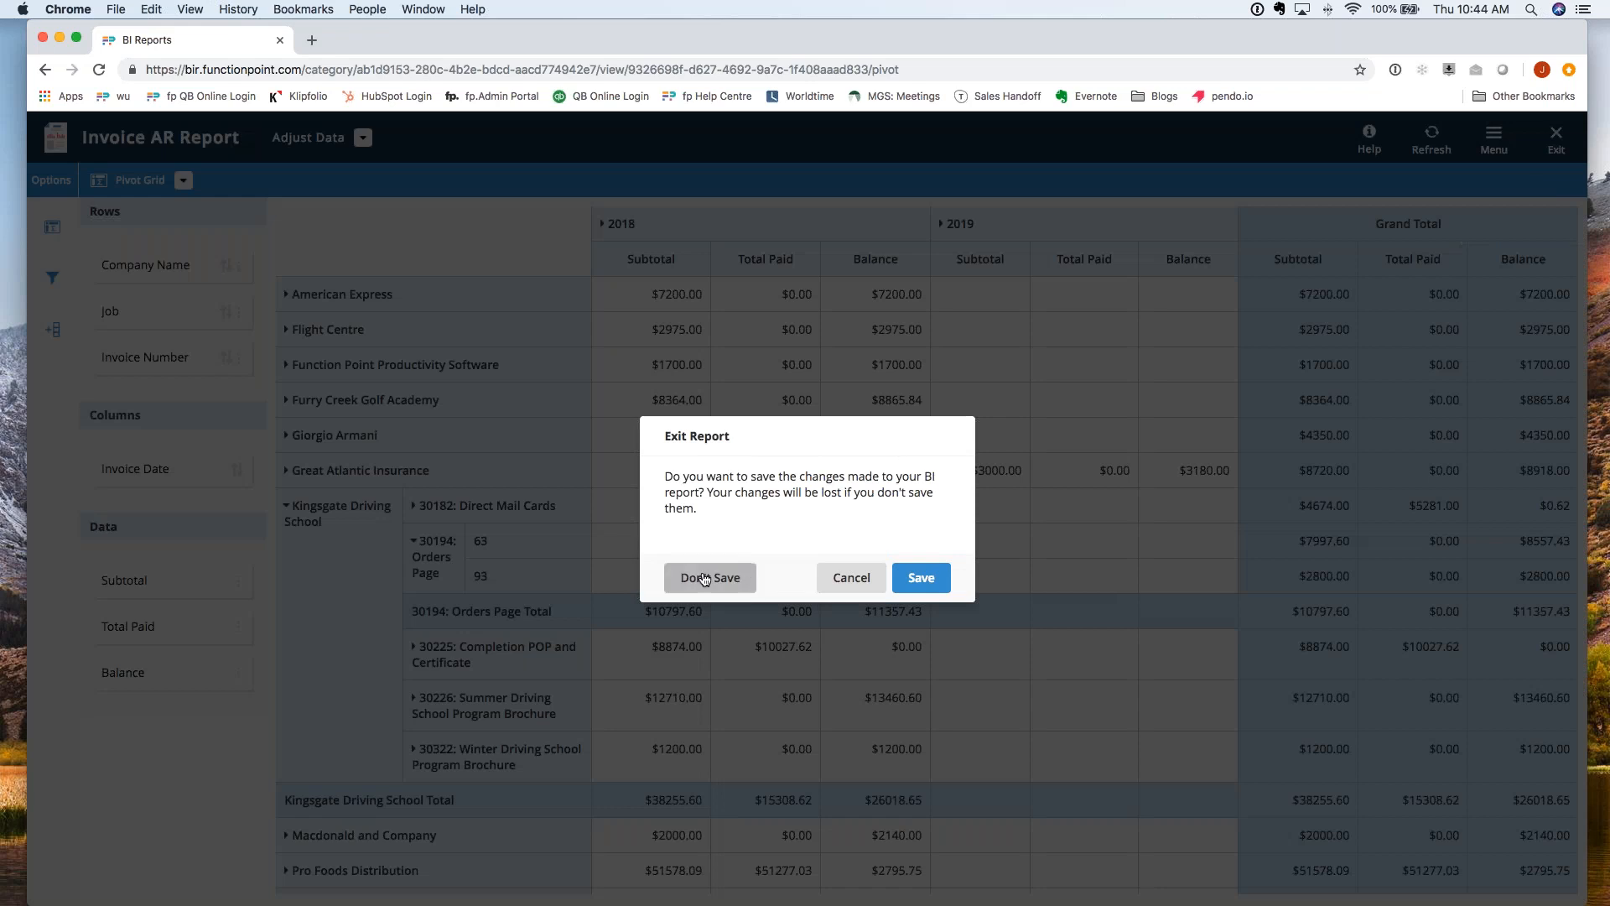
{"action": "left_click", "coordinate": [719, 582]}
{"action": "left_click", "coordinate": [515, 428]}
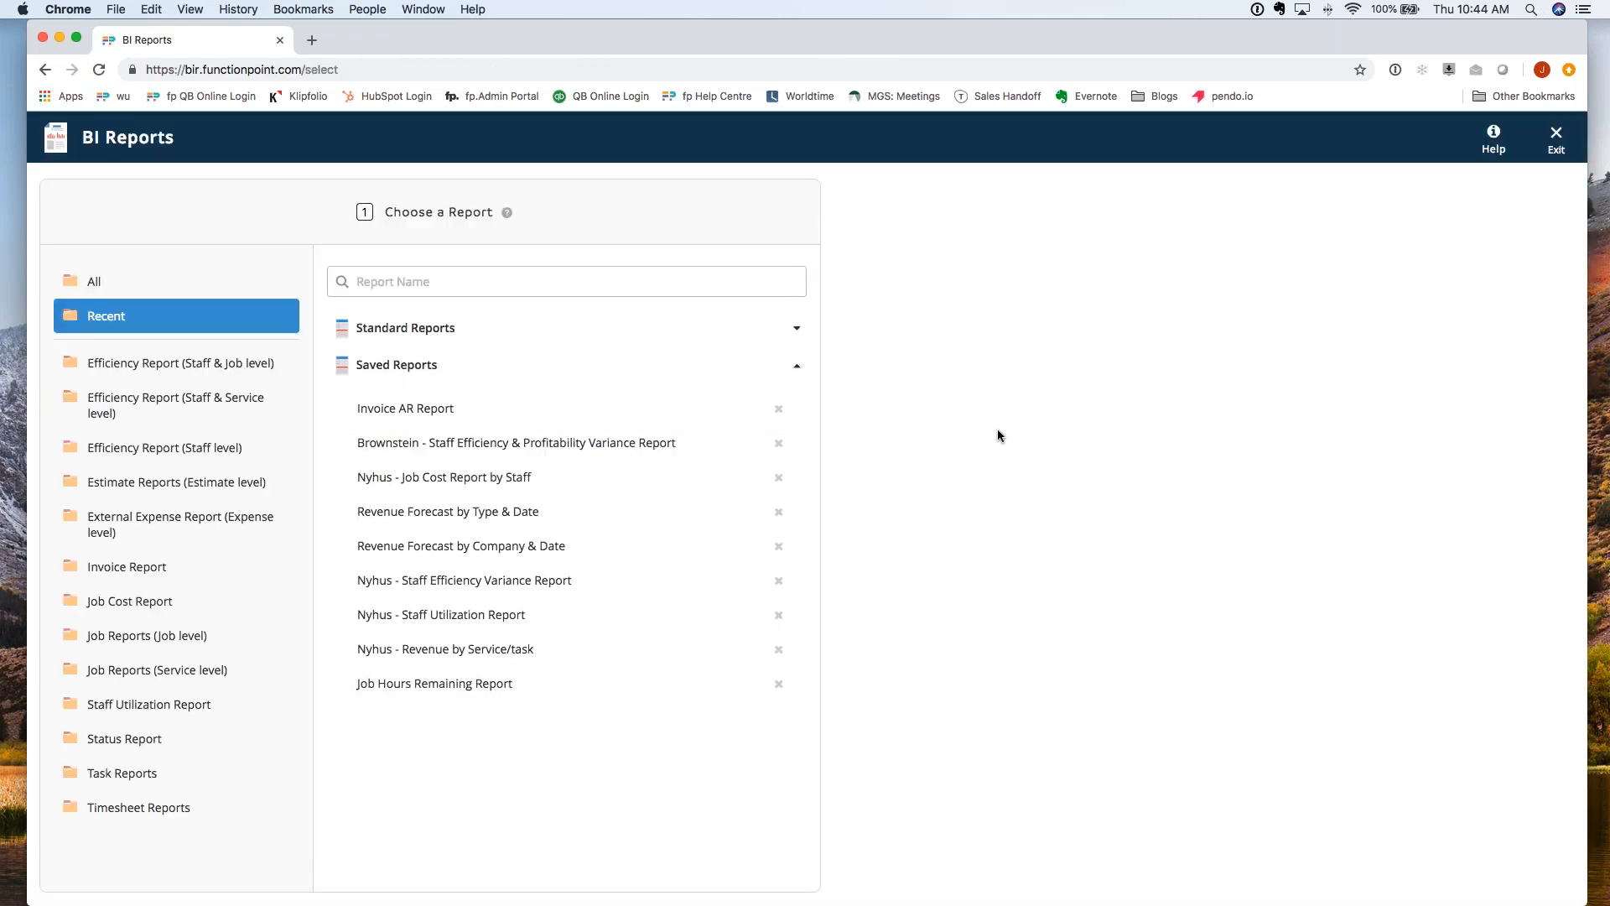
Step: Find the saved Leonard Engineering - Remainder to be Invoiced report among all reports and build it as a table
{"action": "left_click", "coordinate": [214, 281]}
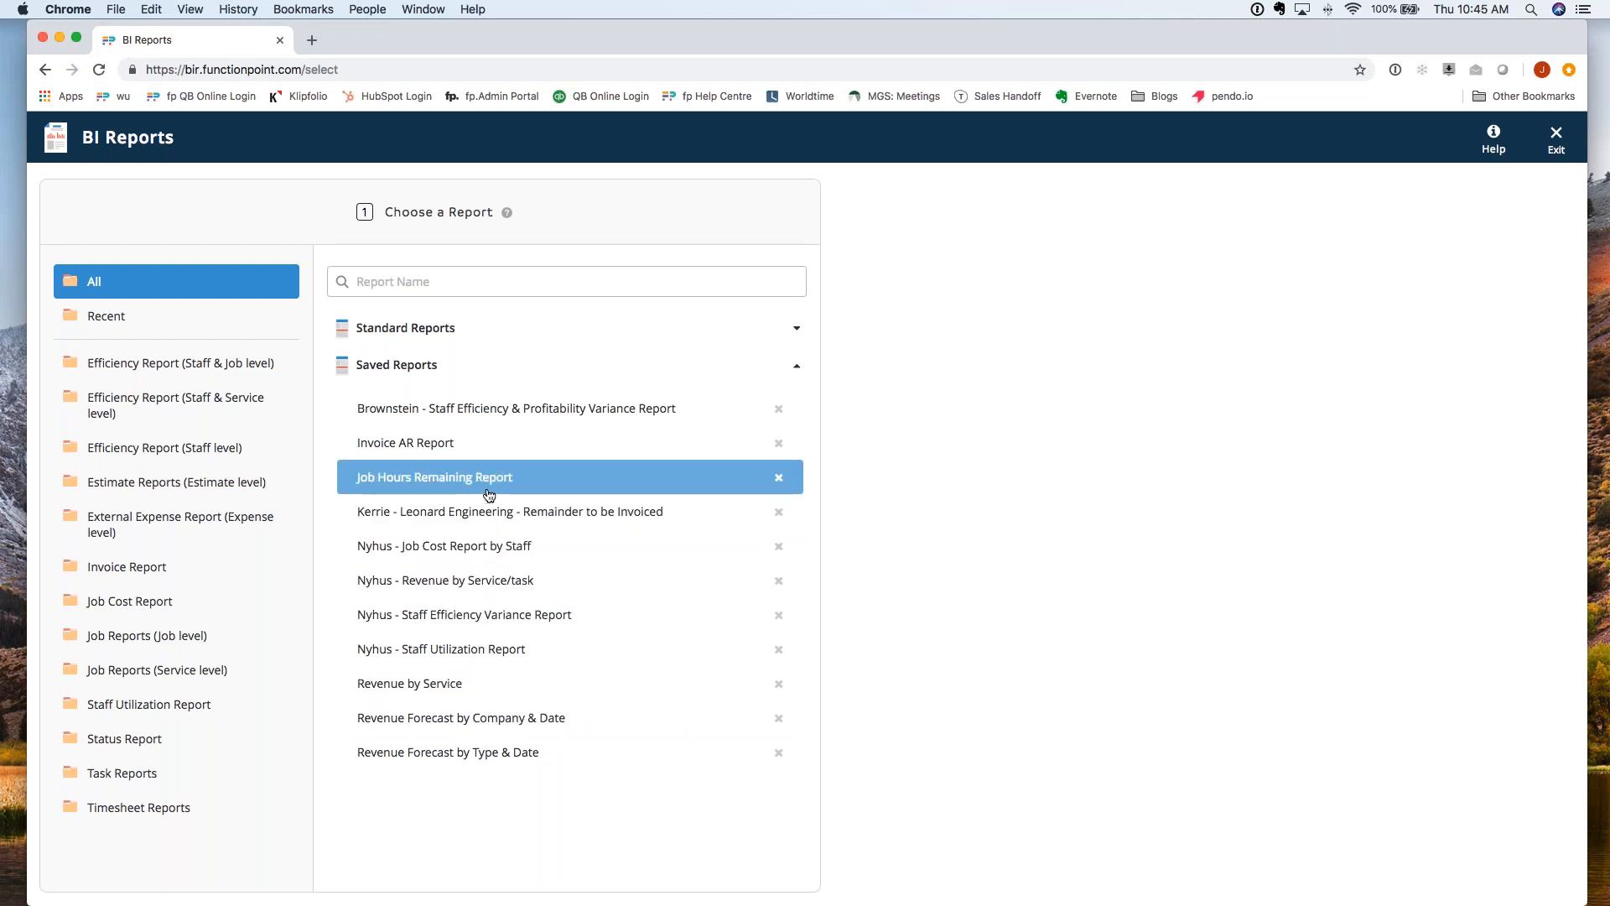
{"action": "left_click", "coordinate": [525, 512]}
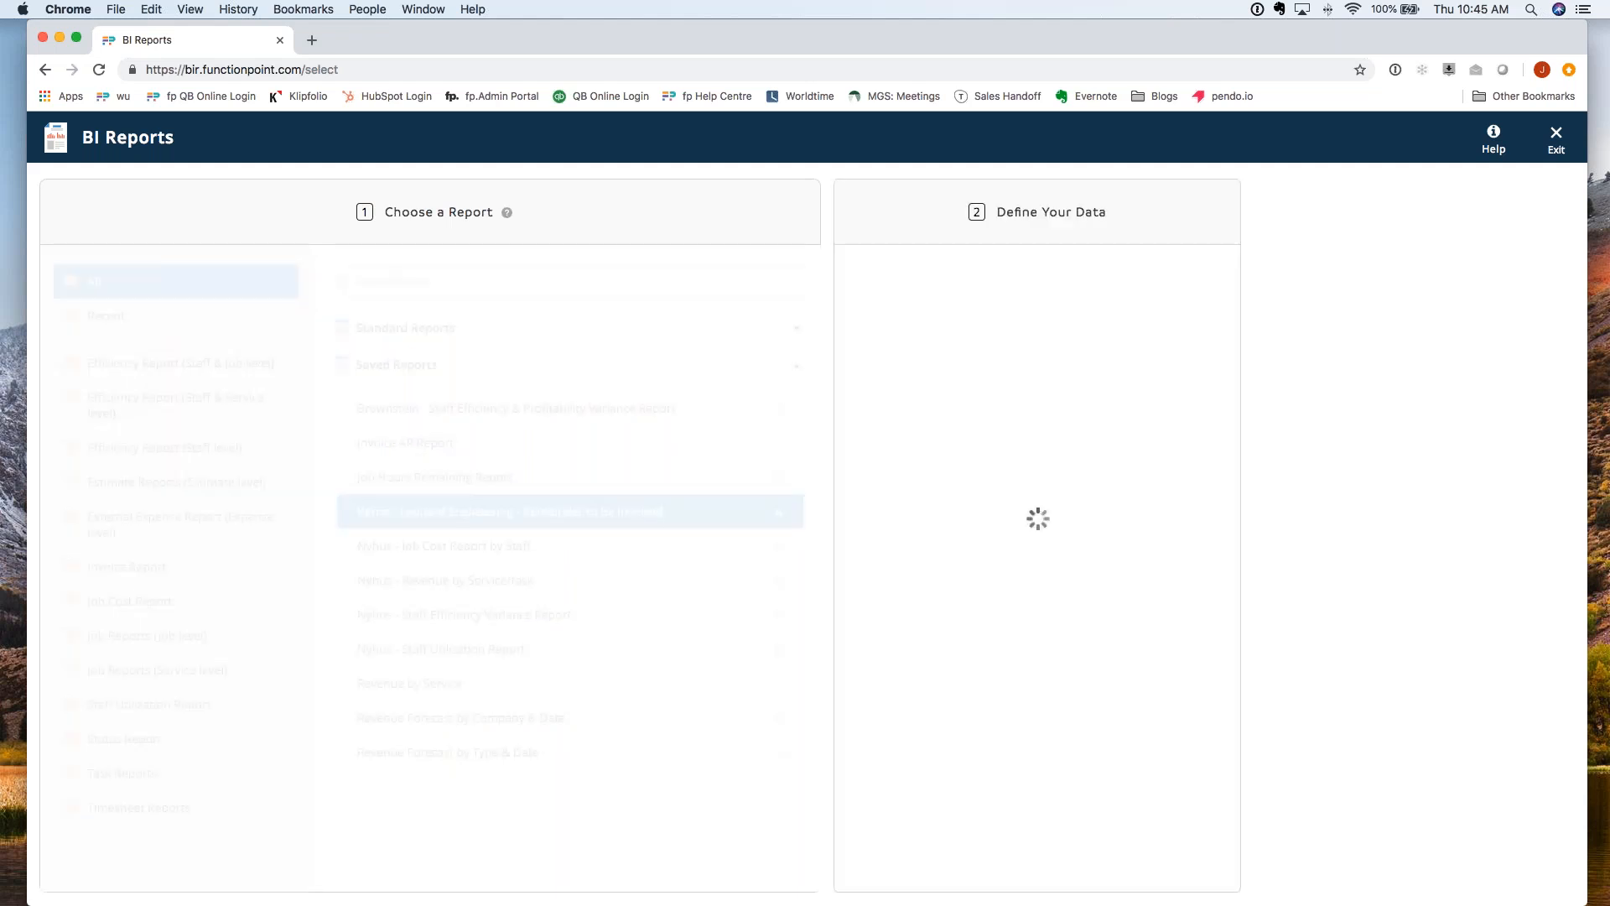
{"action": "left_click", "coordinate": [1031, 854]}
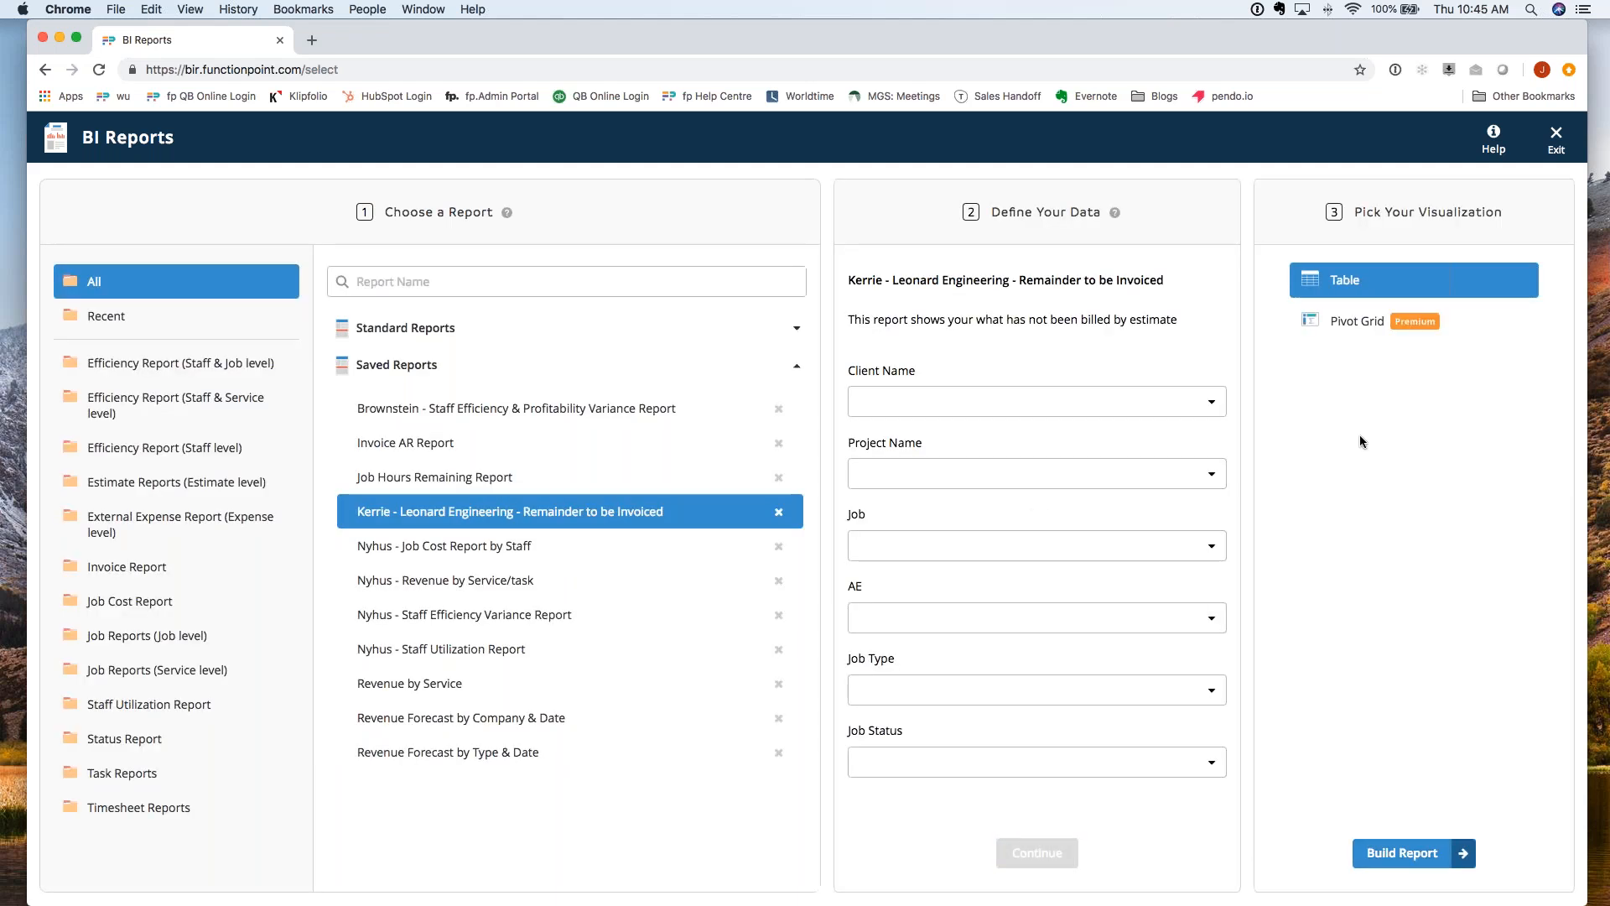
{"action": "left_click", "coordinate": [1418, 852]}
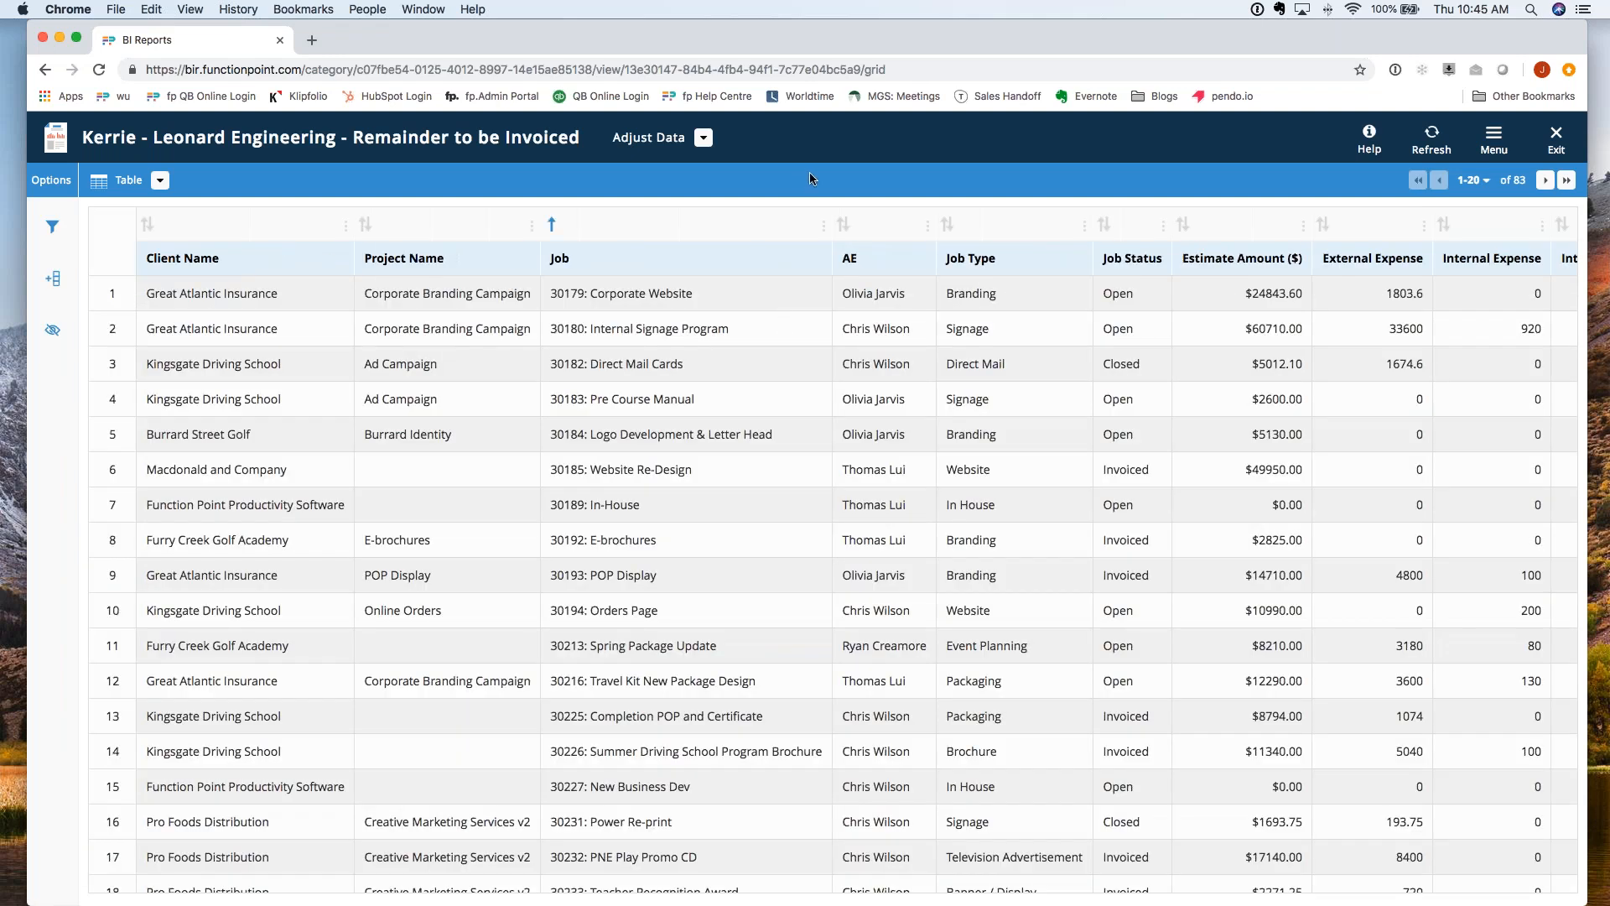
Step: Review the estimate, invoiced and remainder amounts of the 30179: Corporate Website job across the table columns
{"action": "scroll", "coordinate": [816, 362], "scroll_direction": "right", "scroll_amount": 5}
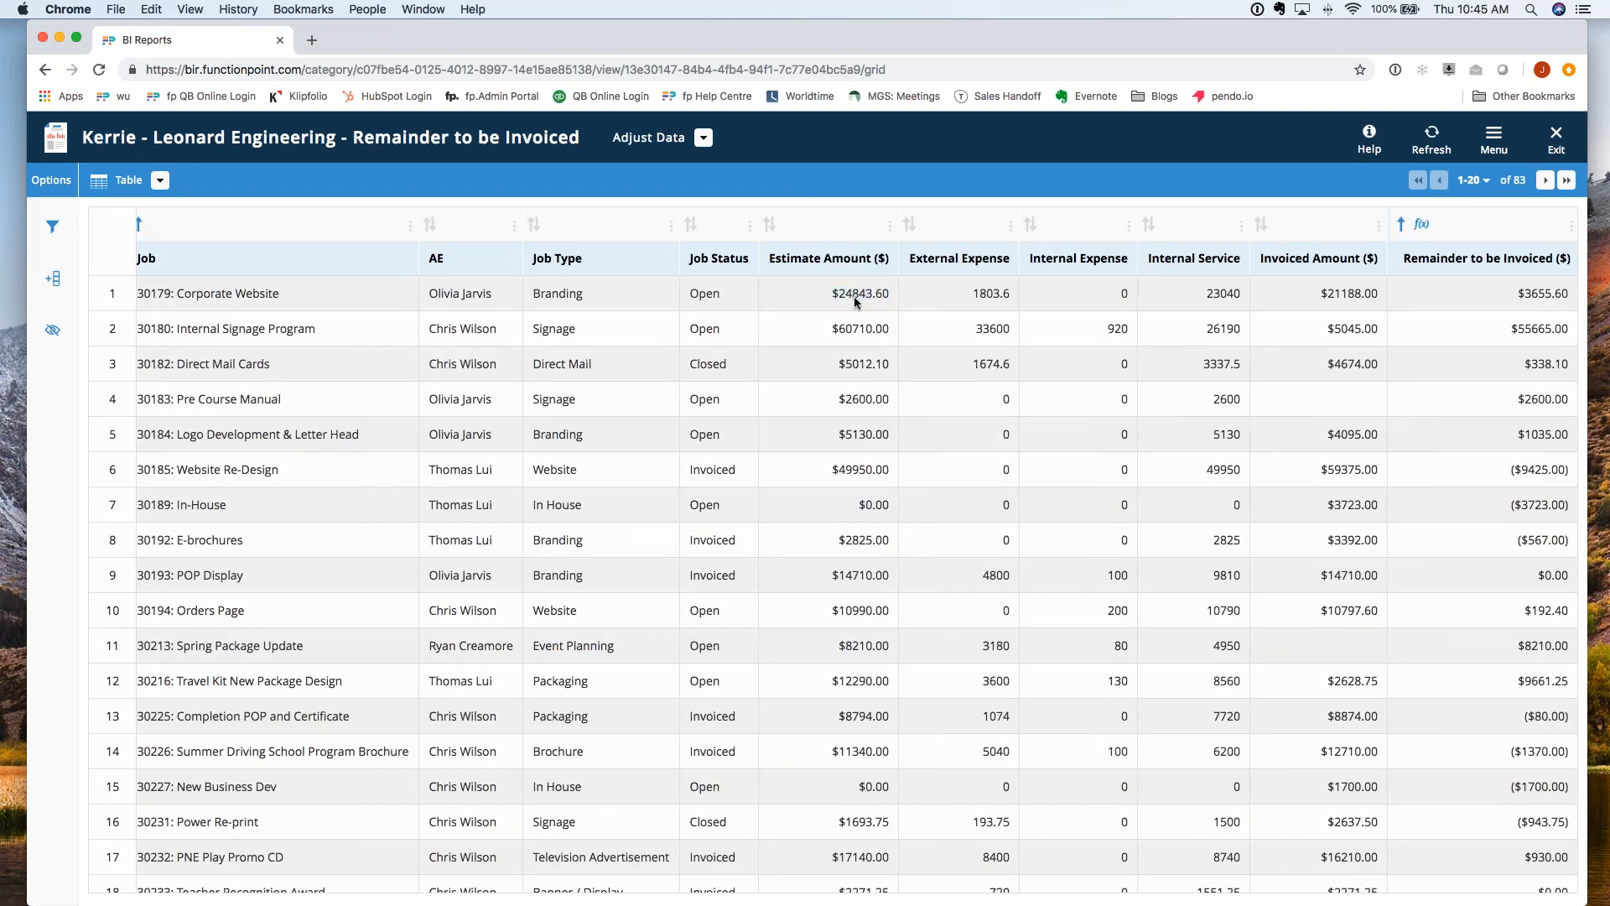
{"action": "scroll", "coordinate": [582, 319], "scroll_direction": "left", "scroll_amount": 5}
{"action": "triple_click", "coordinate": [486, 294]}
{"action": "triple_click", "coordinate": [632, 291]}
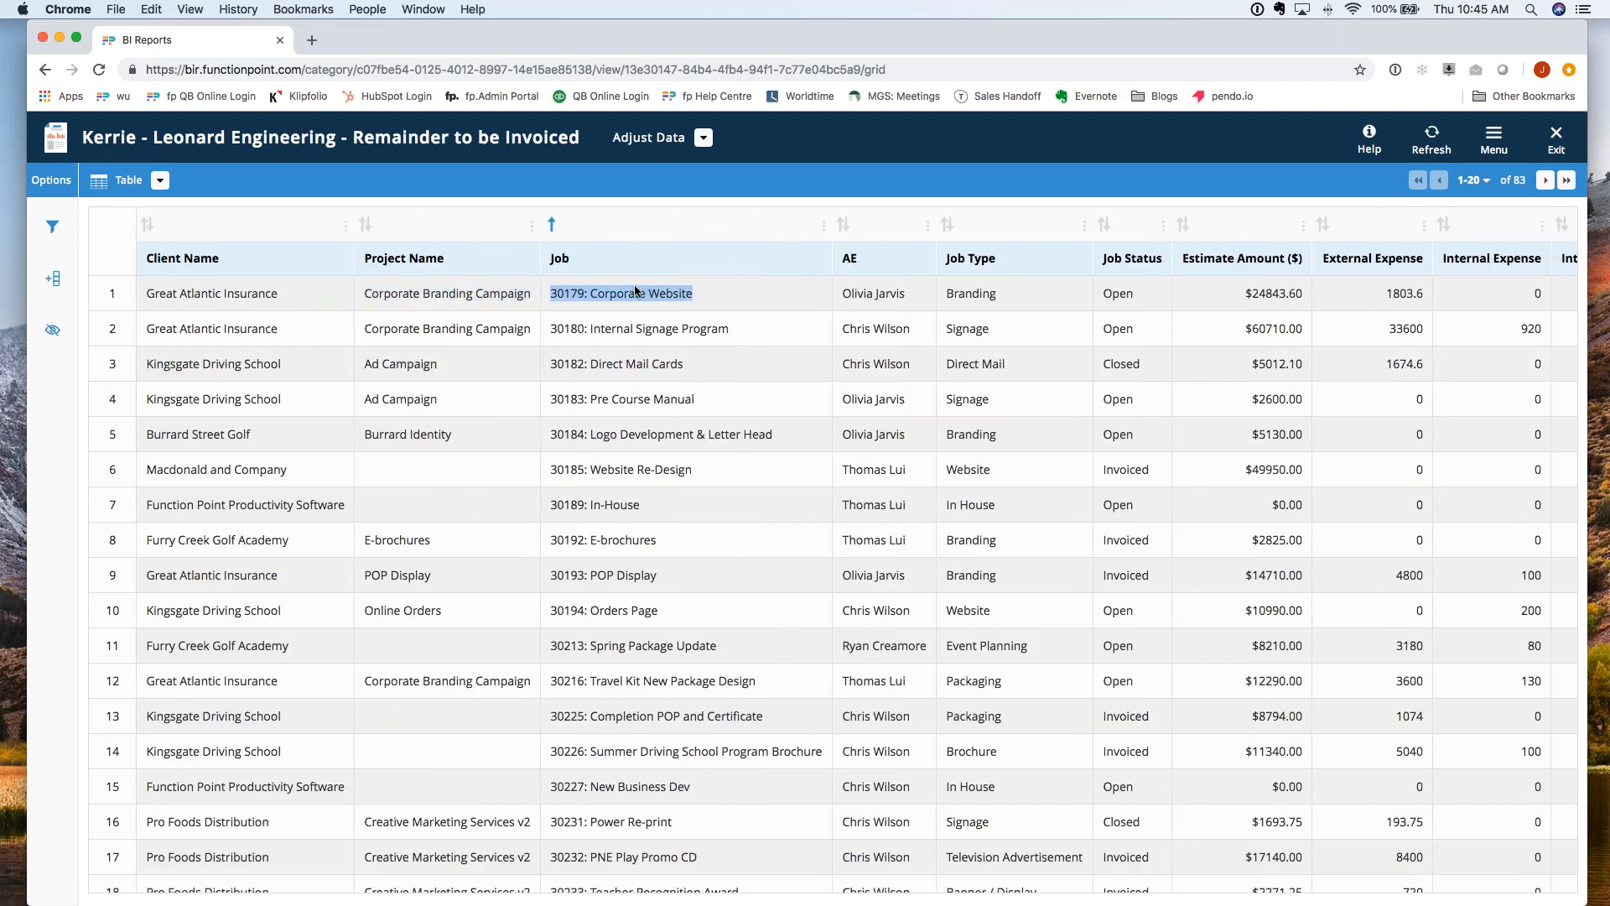
{"action": "scroll", "coordinate": [755, 294], "scroll_direction": "right", "scroll_amount": 5}
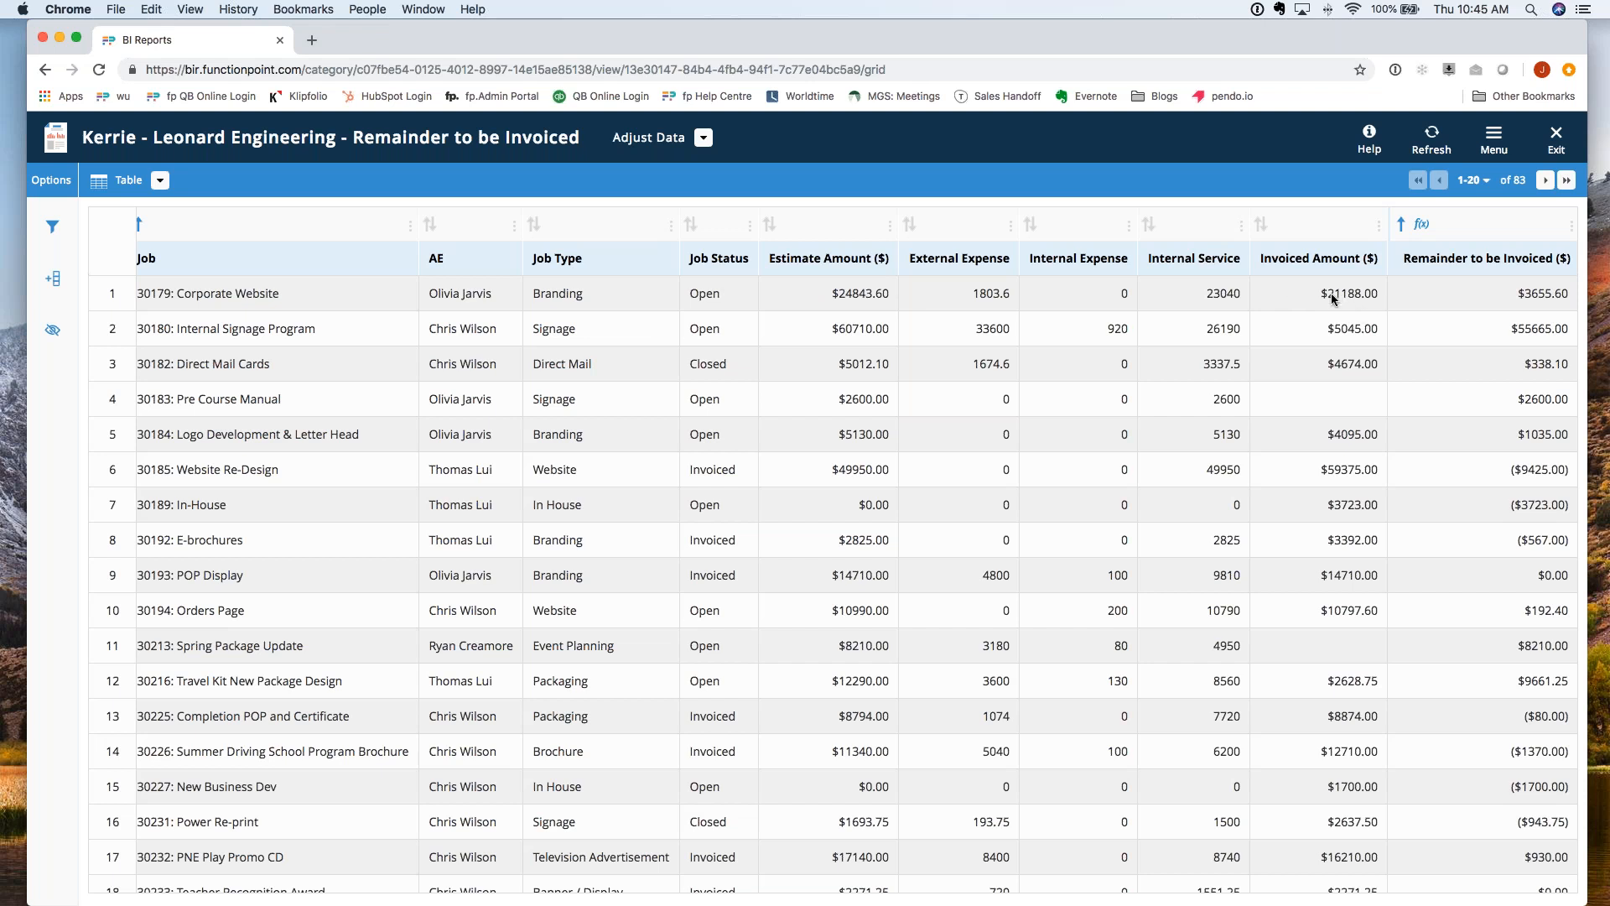
{"action": "left_click", "coordinate": [1397, 293]}
Step: Examine the formula of the Remainder to be Invoiced ($) calculated column and close it without changes
{"action": "left_click", "coordinate": [1566, 232]}
{"action": "left_click", "coordinate": [1545, 287]}
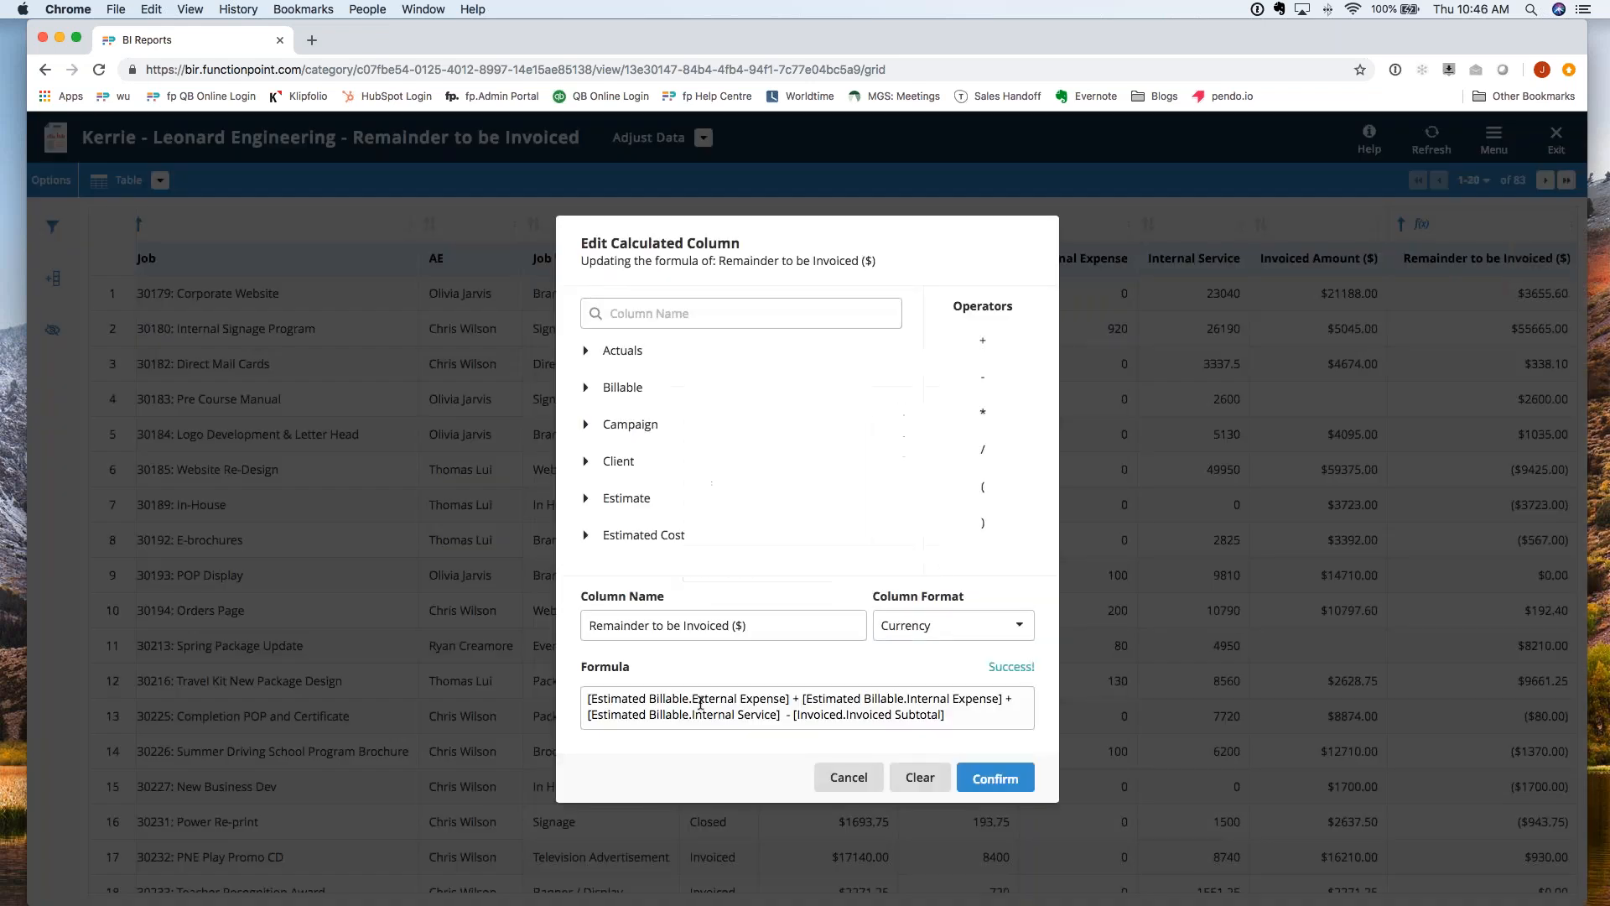
{"action": "left_click_drag", "start_coordinate": [586, 699], "coordinate": [1008, 716]}
{"action": "left_click", "coordinate": [784, 716]}
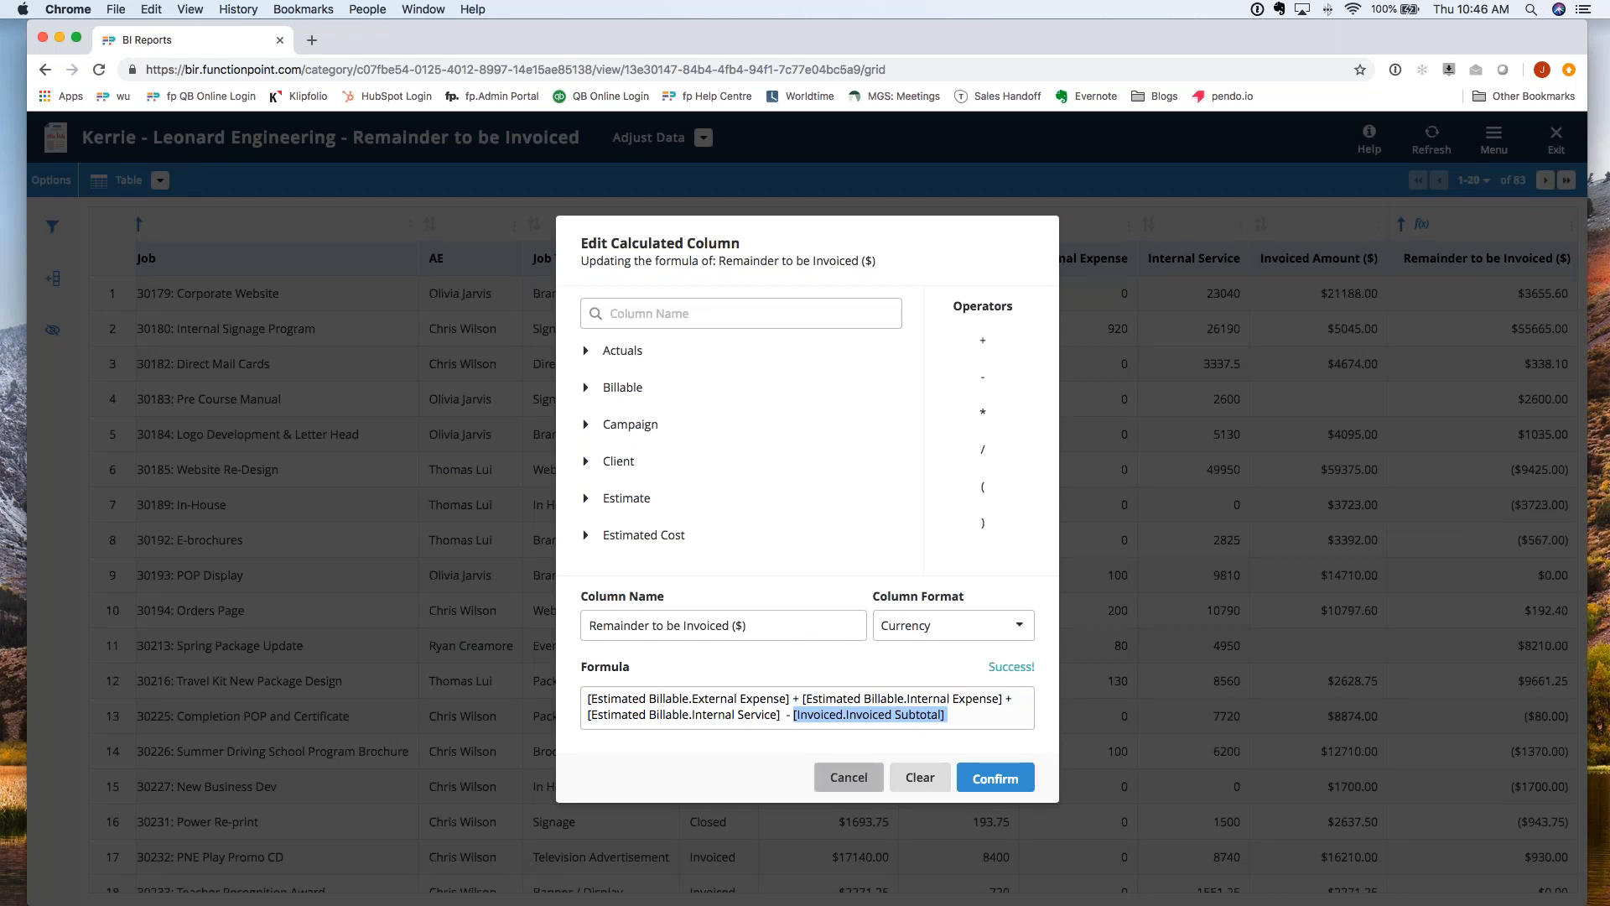
{"action": "left_click", "coordinate": [849, 777]}
Step: Switch the report to the pivot grid and review Amazon.com's estimate, invoiced and remainder amounts
{"action": "left_click", "coordinate": [160, 180]}
{"action": "left_click", "coordinate": [164, 236]}
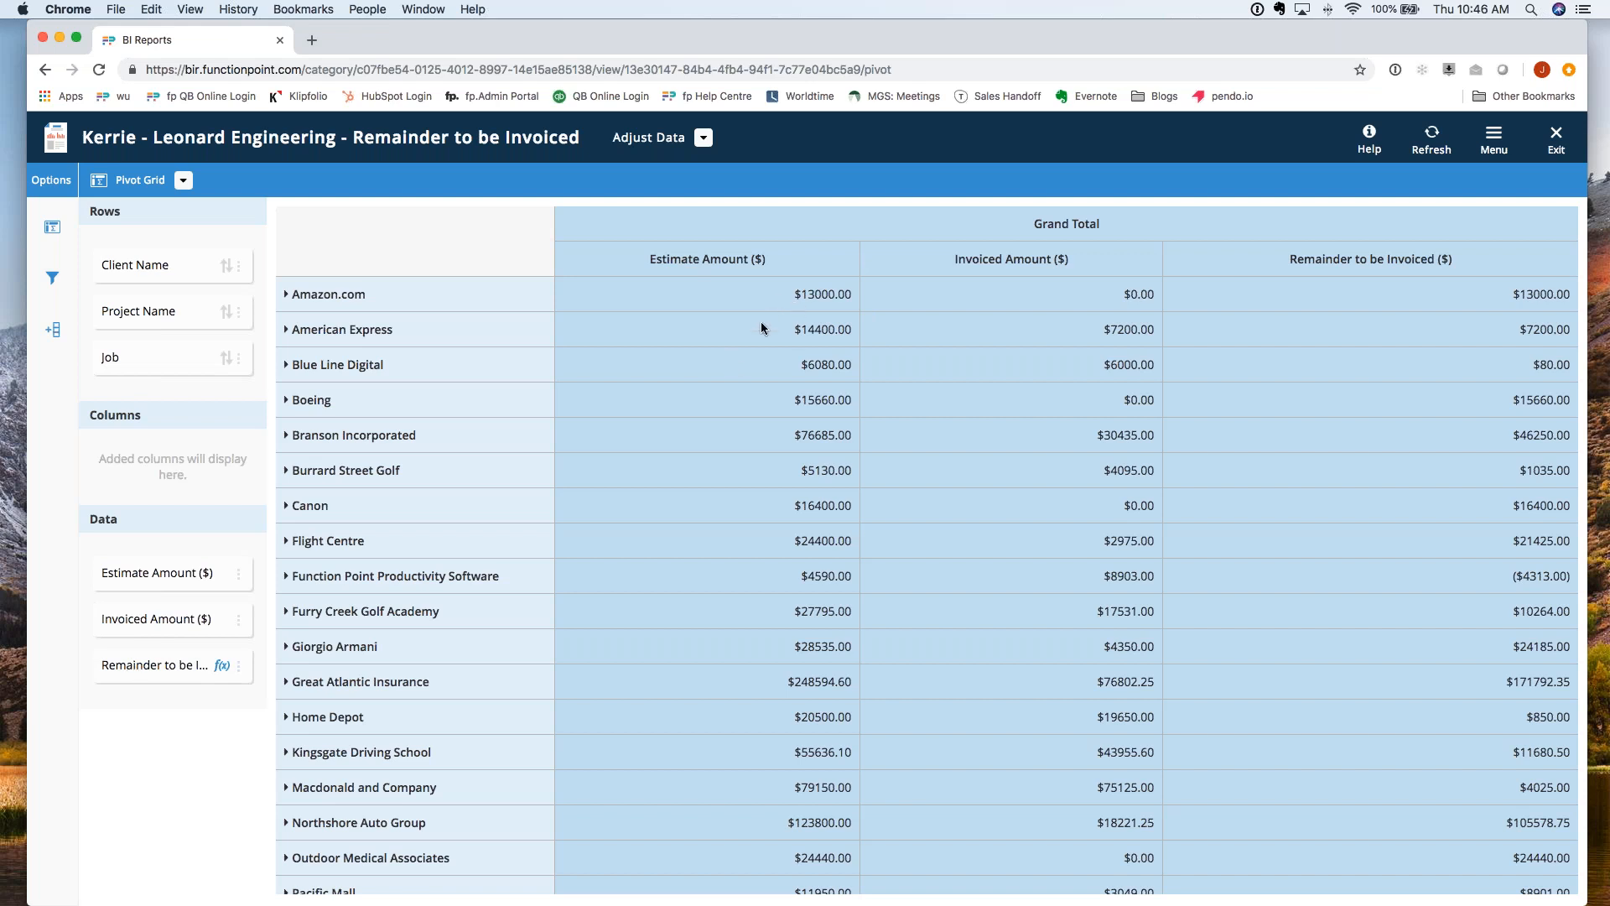
{"action": "left_click", "coordinate": [769, 300]}
{"action": "left_click", "coordinate": [877, 299]}
{"action": "left_click_drag", "start_coordinate": [1485, 294], "coordinate": [1573, 296]}
Step: Expand and collapse the Amazon.com and American Express rows to check for projects underneath
{"action": "left_click", "coordinate": [339, 294]}
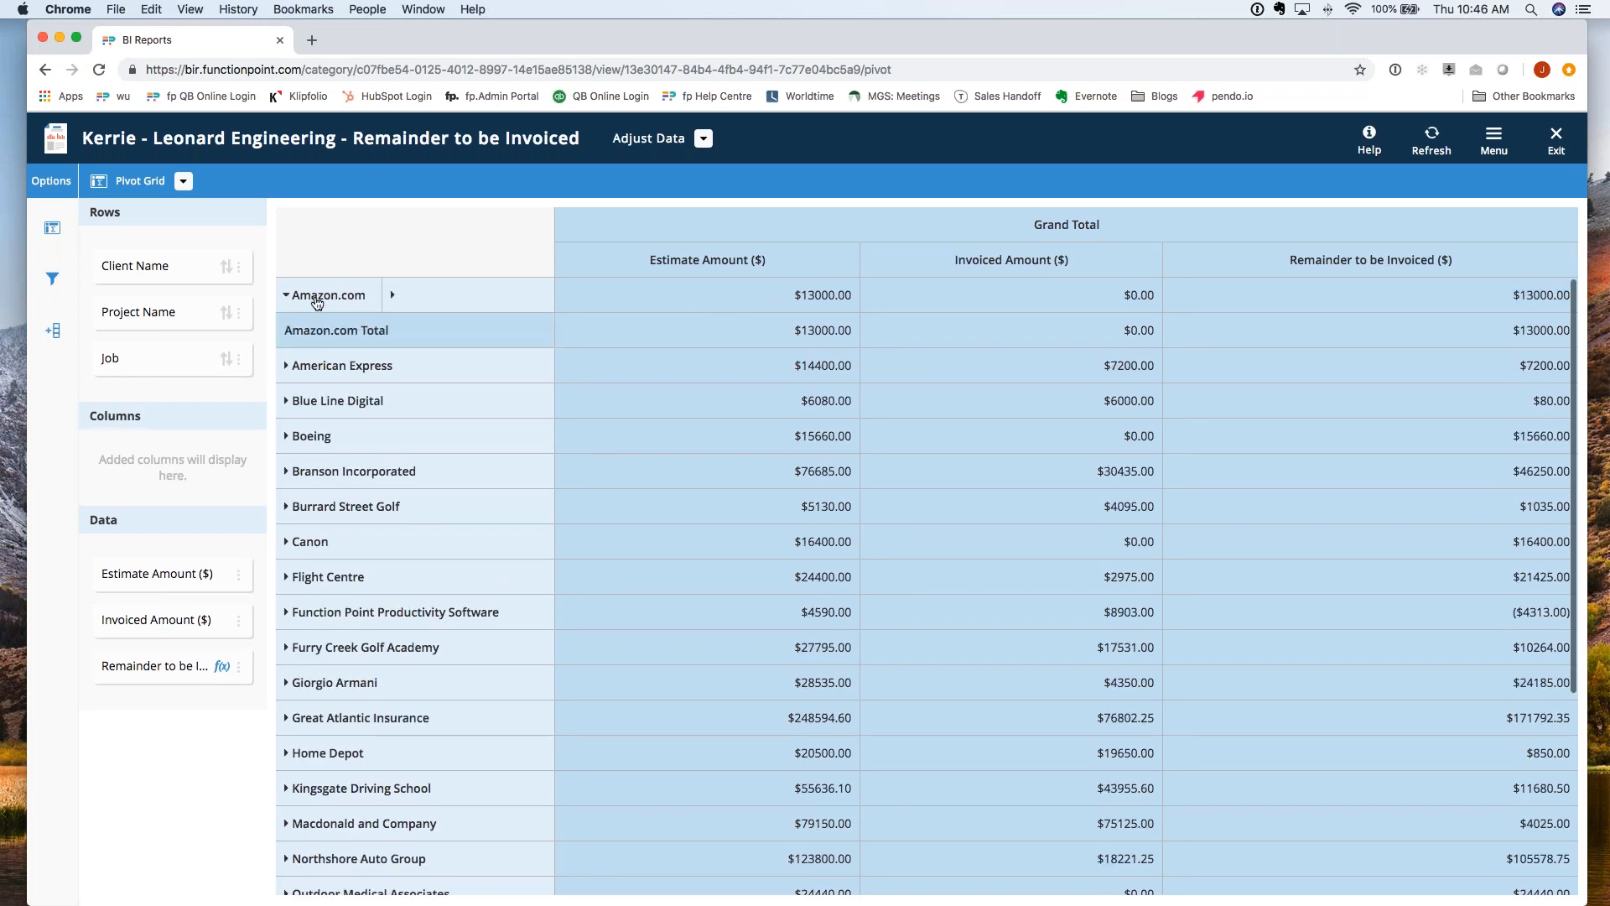
{"action": "left_click", "coordinate": [317, 298]}
{"action": "left_click", "coordinate": [335, 336]}
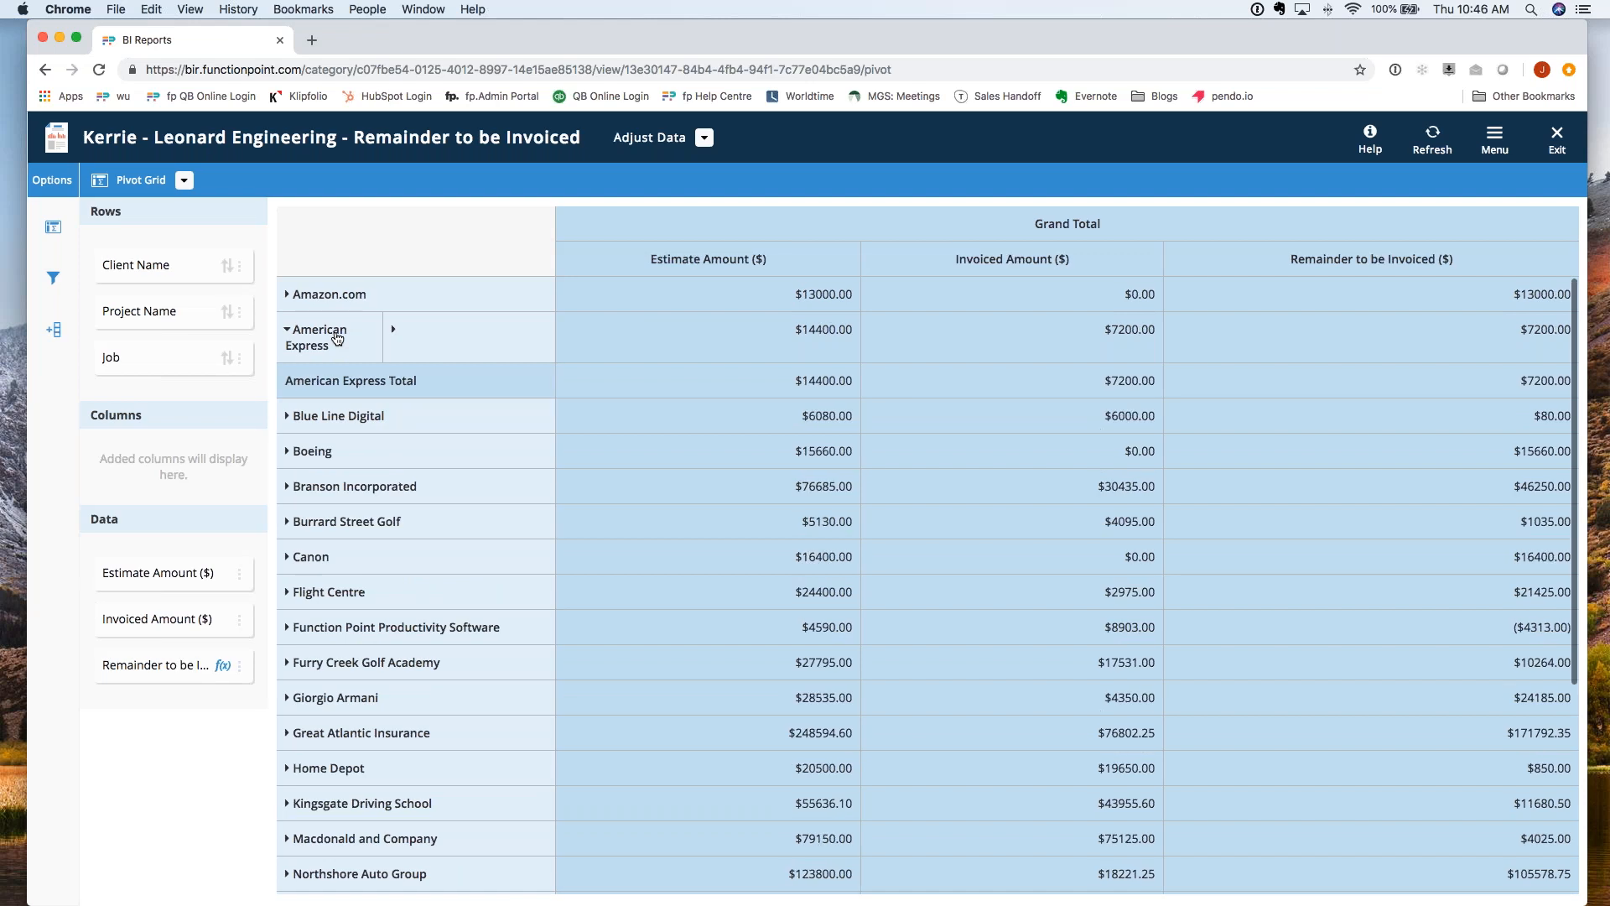
{"action": "left_click", "coordinate": [391, 325]}
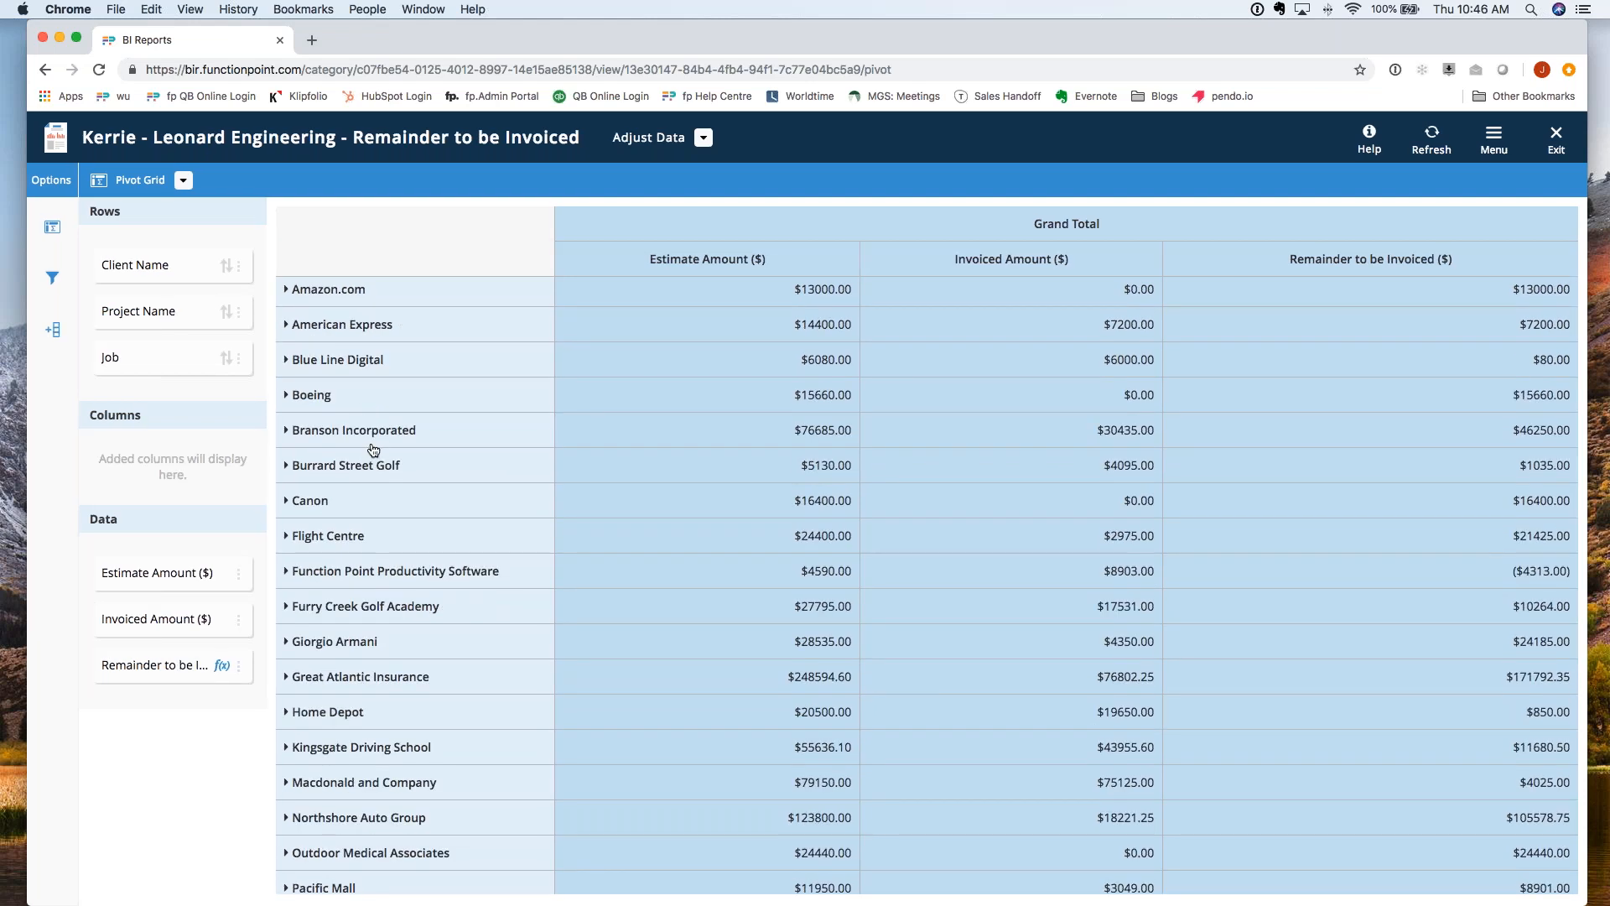
Step: Expand Great Atlantic Insurance and its Corporate Branding Campaign project to show the amounts by job
{"action": "left_click", "coordinate": [390, 681]}
{"action": "scroll", "coordinate": [411, 604], "scroll_direction": "down", "scroll_amount": 5}
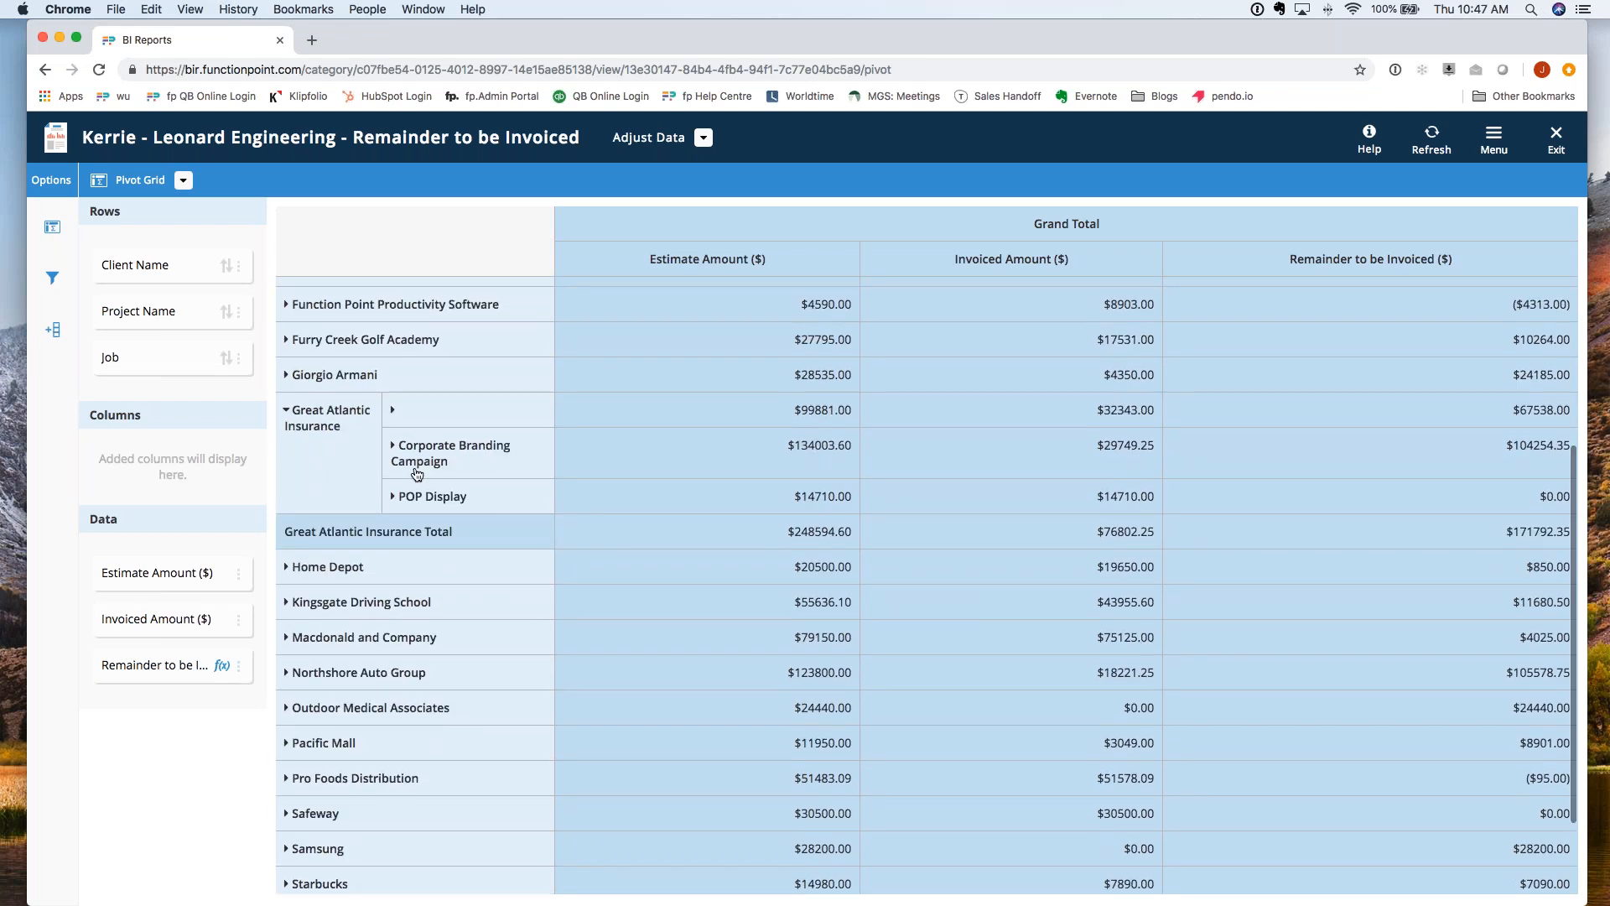
{"action": "left_click", "coordinate": [417, 472]}
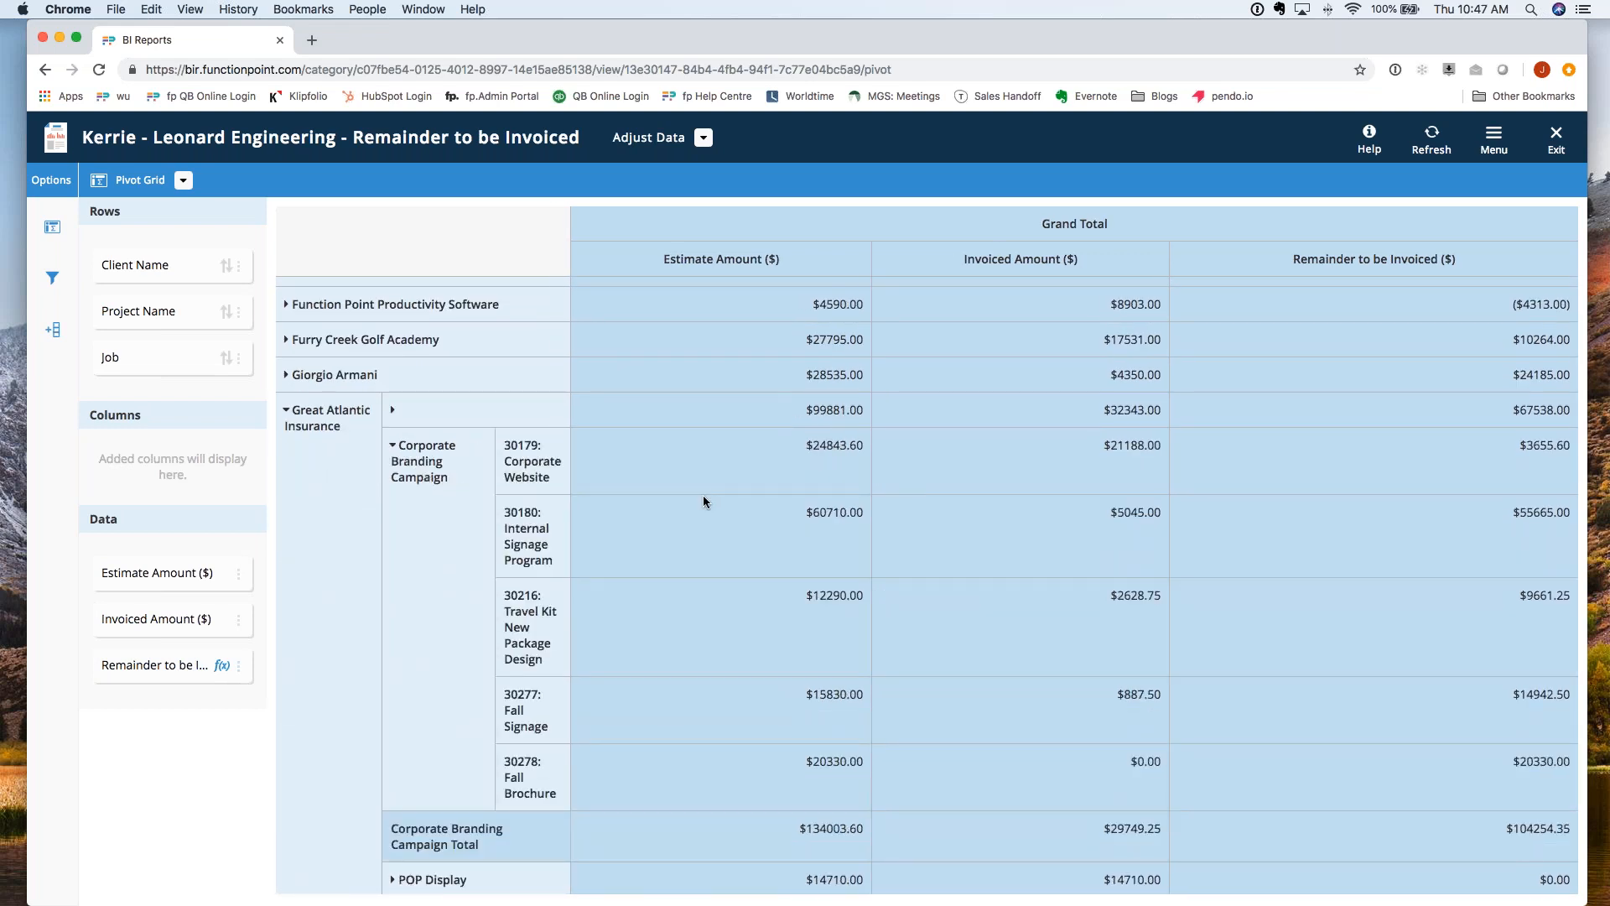
{"action": "scroll", "coordinate": [713, 486], "scroll_direction": "up", "scroll_amount": 1}
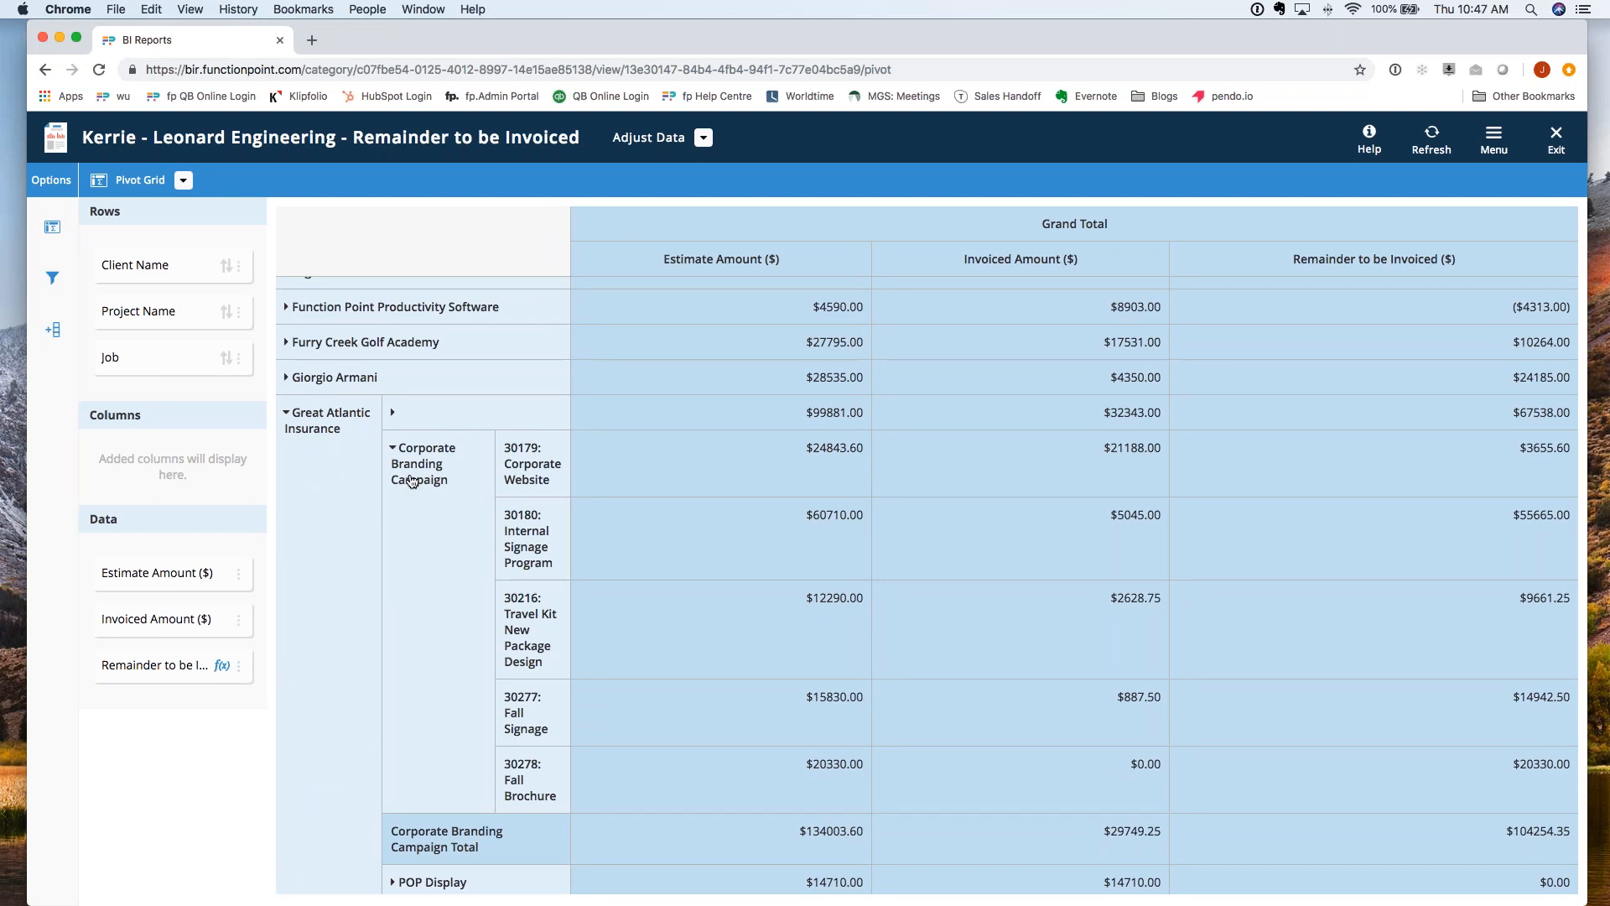
{"action": "scroll", "coordinate": [421, 394], "scroll_direction": "down", "scroll_amount": 3}
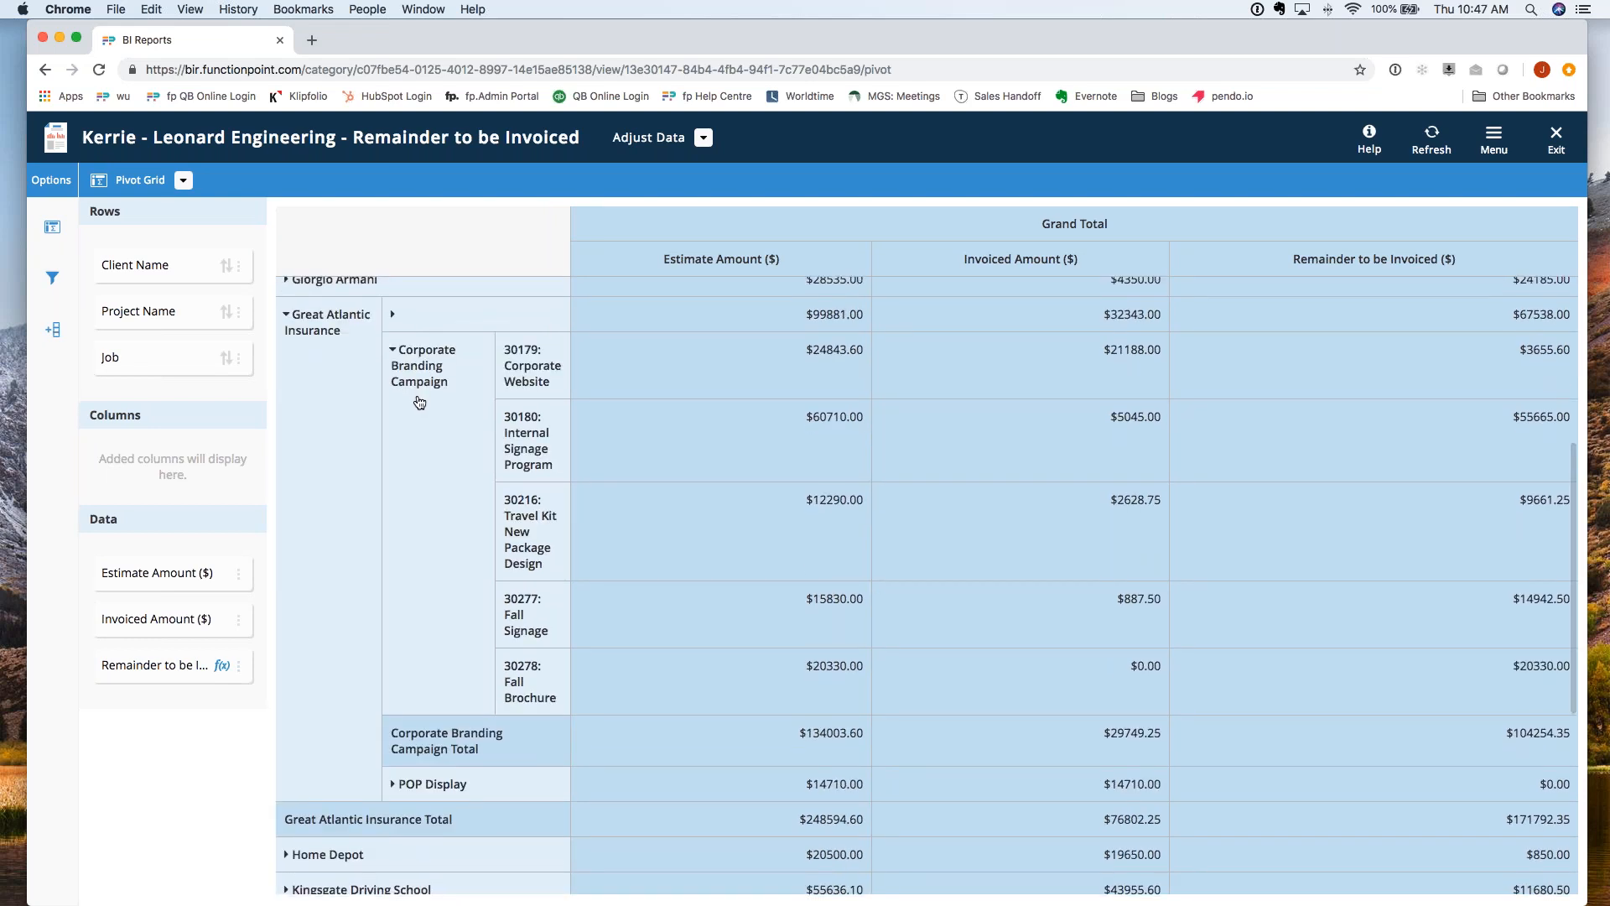
{"action": "scroll", "coordinate": [421, 396], "scroll_direction": "up", "scroll_amount": 2}
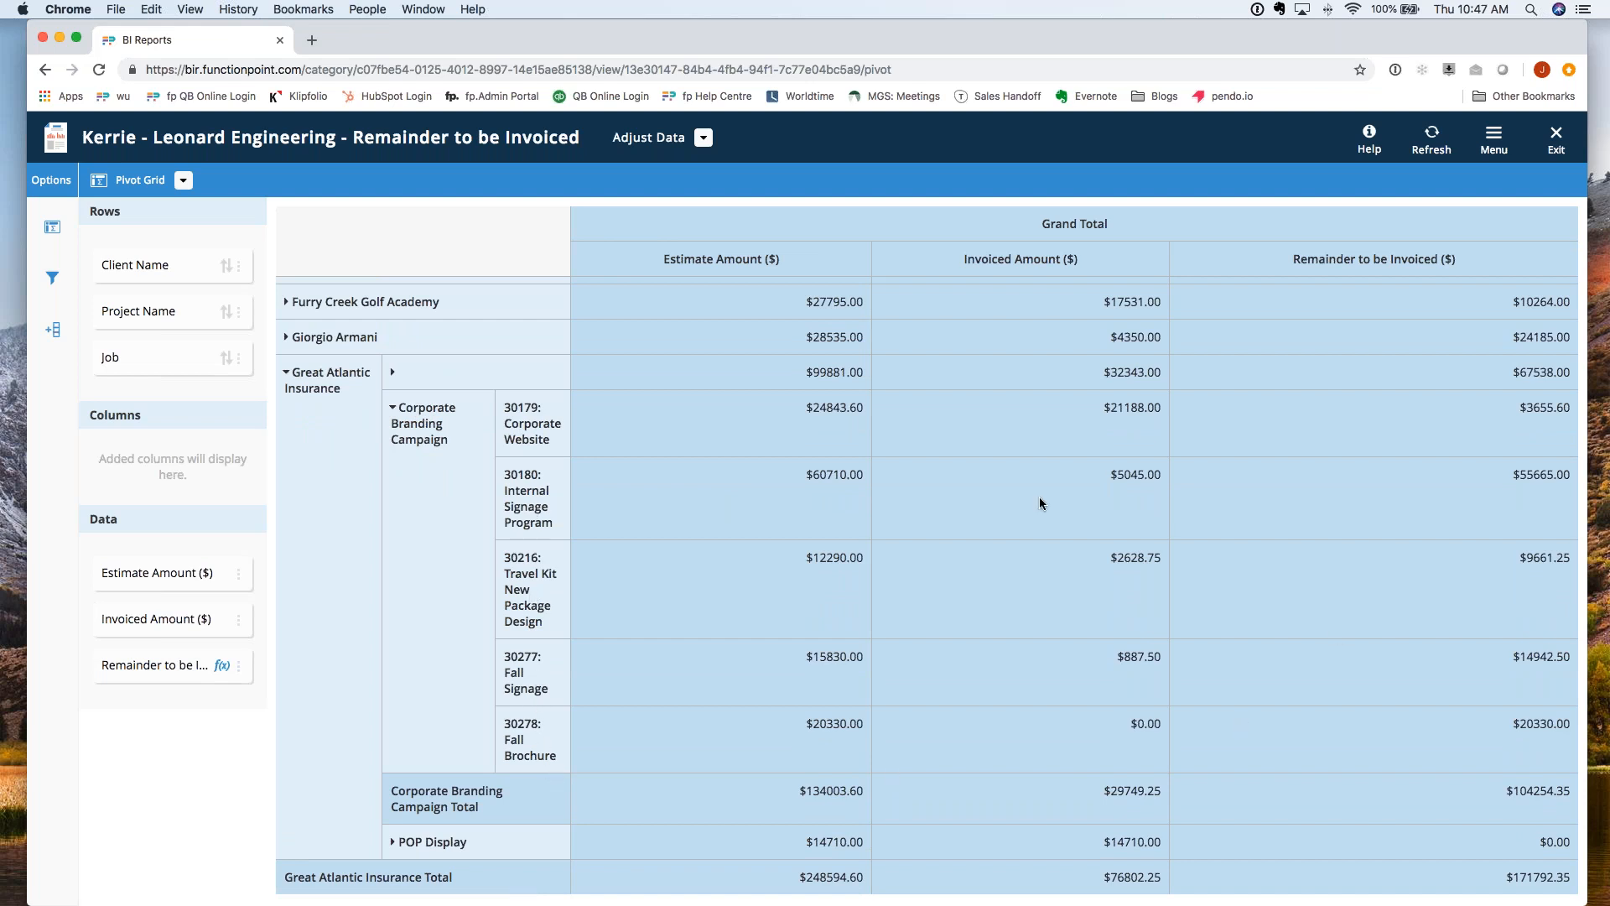
Step: Compare the estimate and invoiced amounts with the remainder to be invoiced for each Corporate Branding Campaign job
{"action": "left_click_drag", "start_coordinate": [798, 411], "coordinate": [1174, 419]}
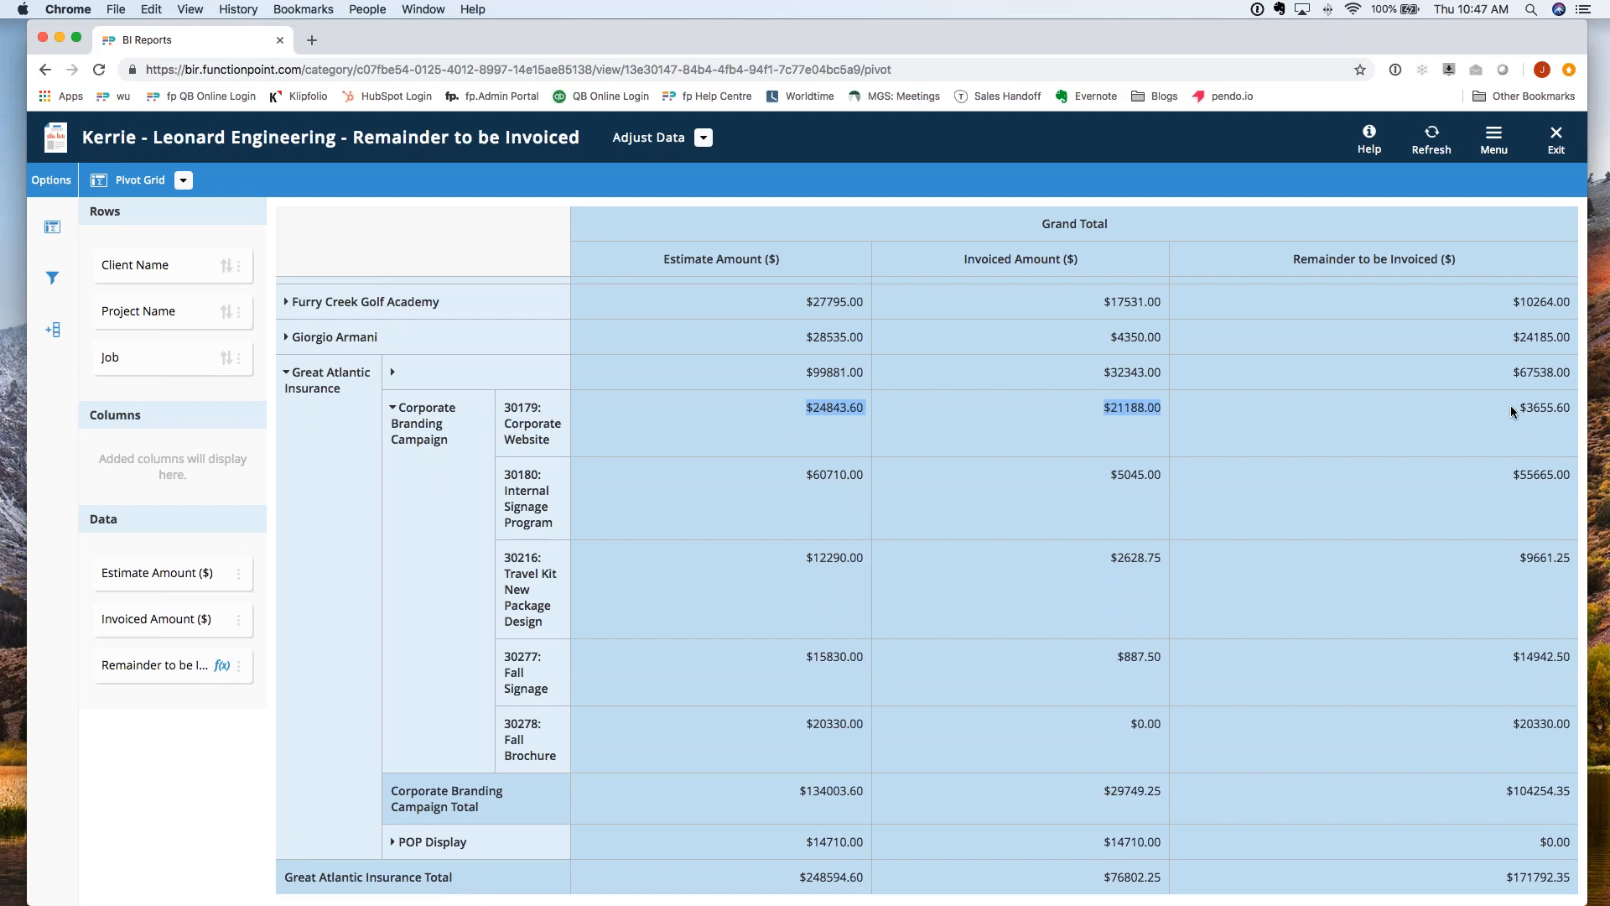
{"action": "left_click_drag", "start_coordinate": [1511, 407], "coordinate": [1571, 413]}
{"action": "left_click_drag", "start_coordinate": [1510, 473], "coordinate": [1580, 483]}
{"action": "left_click", "coordinate": [1530, 559]}
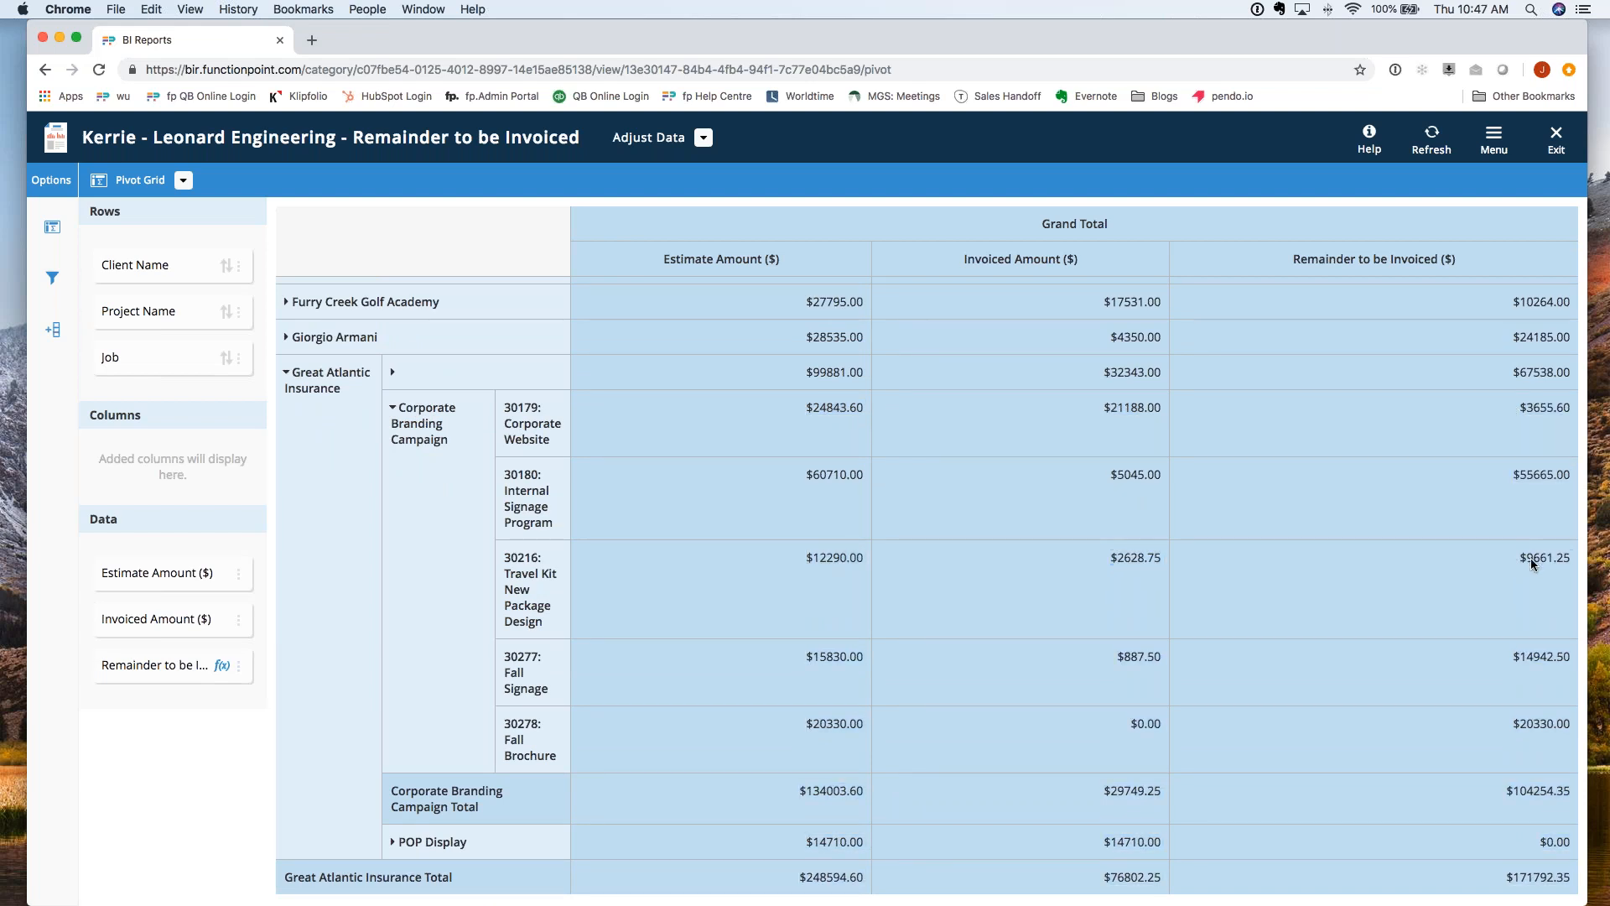
{"action": "left_click_drag", "start_coordinate": [1492, 651], "coordinate": [1577, 656]}
{"action": "left_click_drag", "start_coordinate": [1510, 727], "coordinate": [1577, 729]}
{"action": "left_click", "coordinate": [1378, 654]}
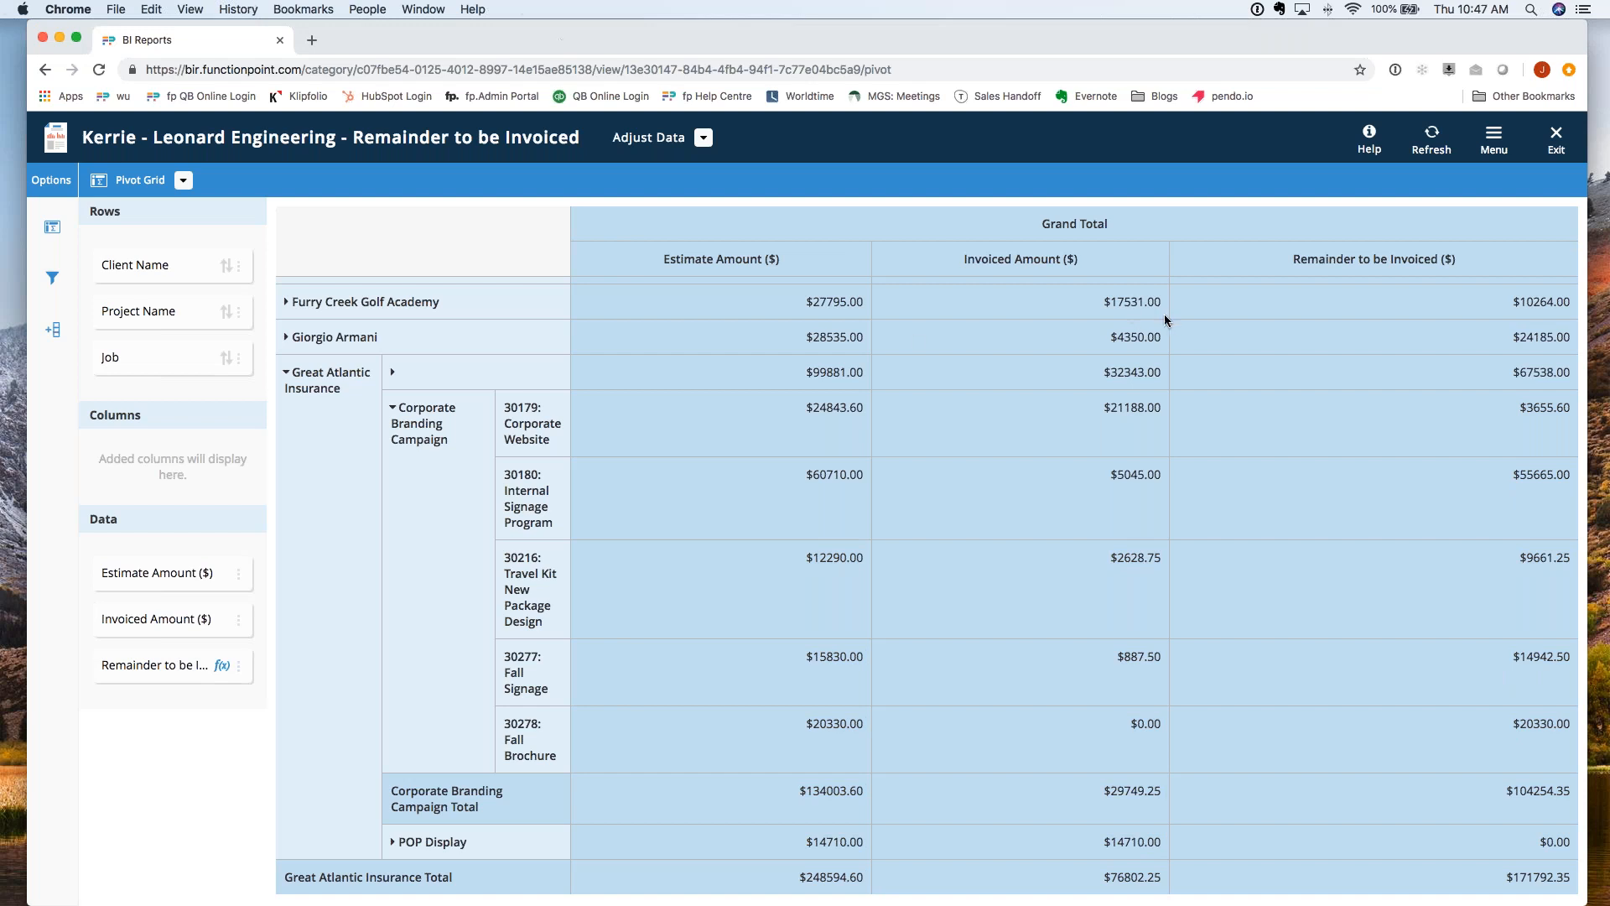
Step: Collapse Great Atlantic Insurance and leave the report to select a new one
{"action": "scroll", "coordinate": [1199, 306], "scroll_direction": "up", "scroll_amount": 4}
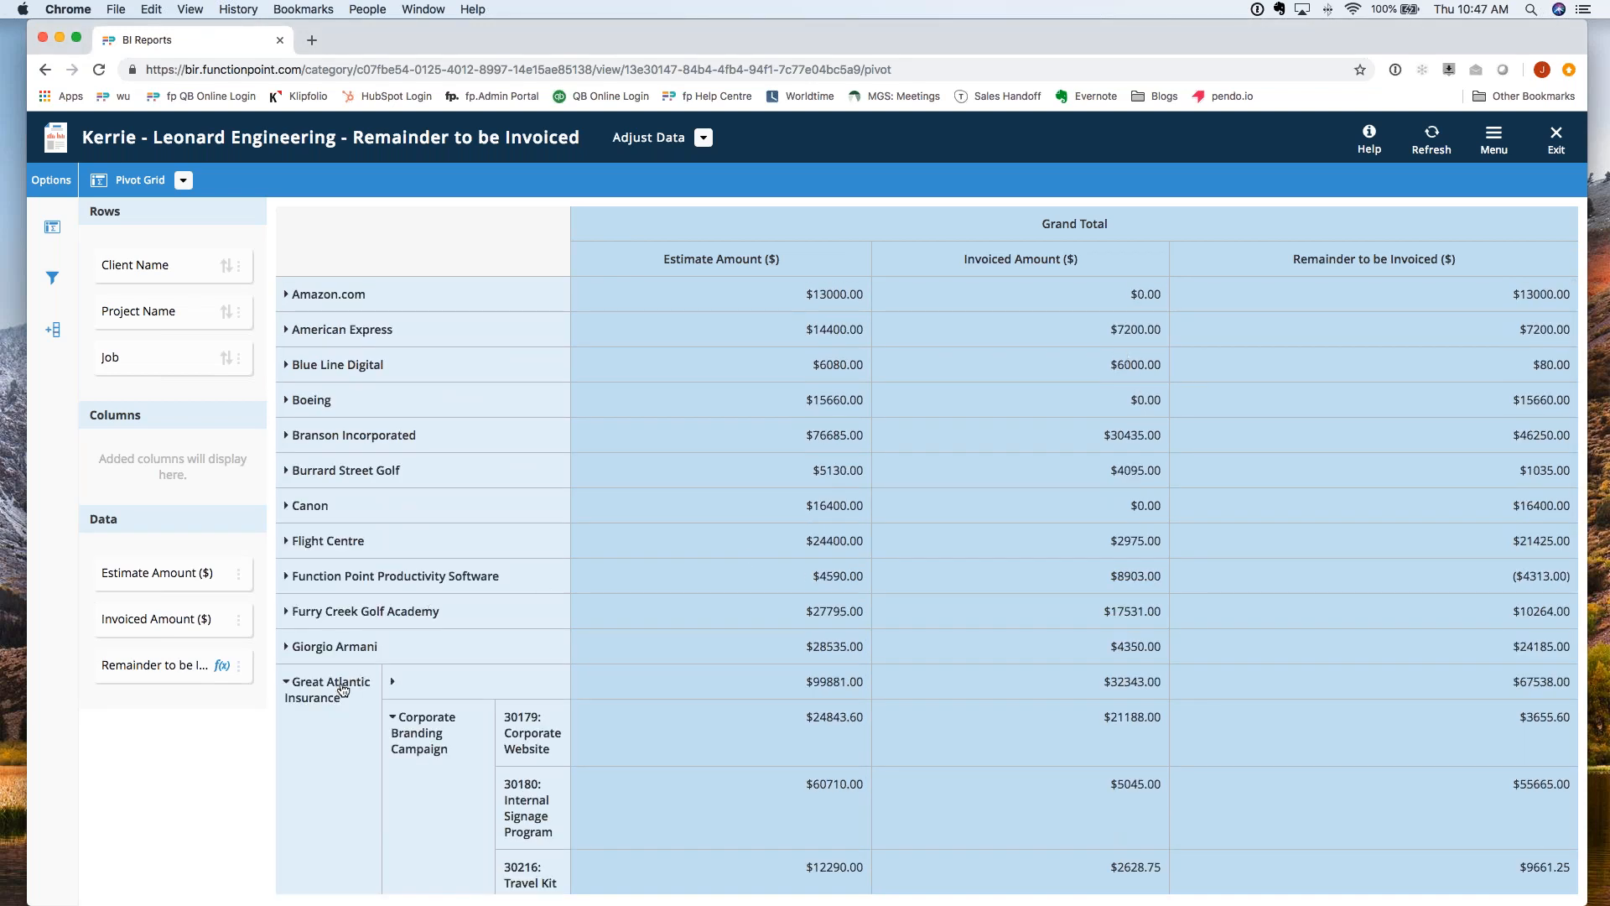
{"action": "left_click", "coordinate": [343, 690]}
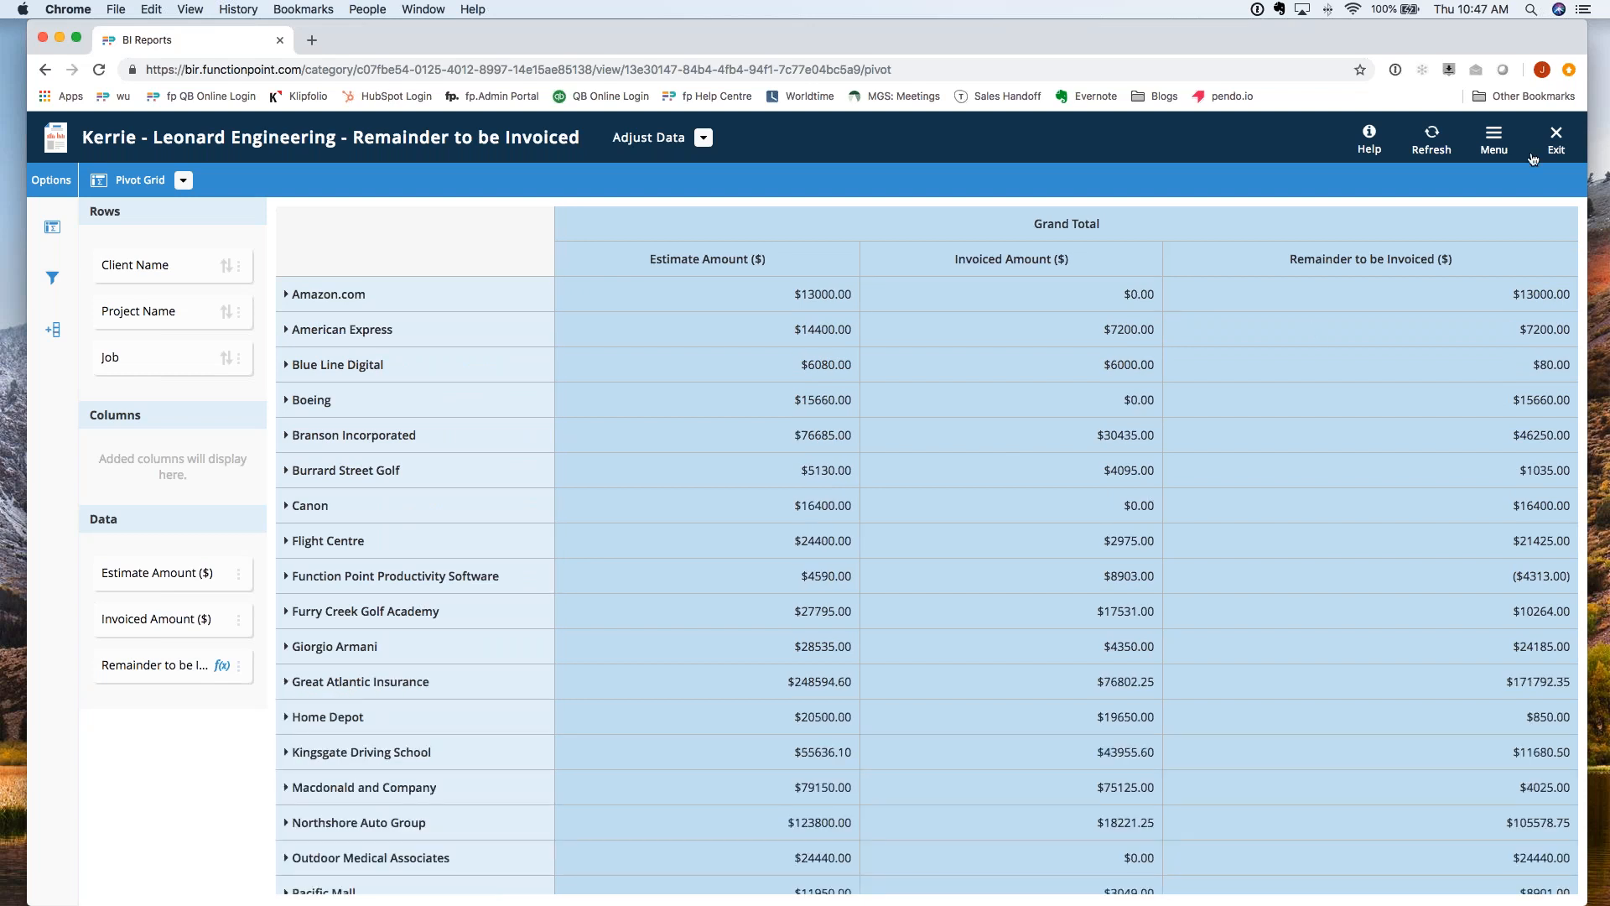
{"action": "left_click", "coordinate": [1497, 138]}
{"action": "left_click", "coordinate": [1509, 173]}
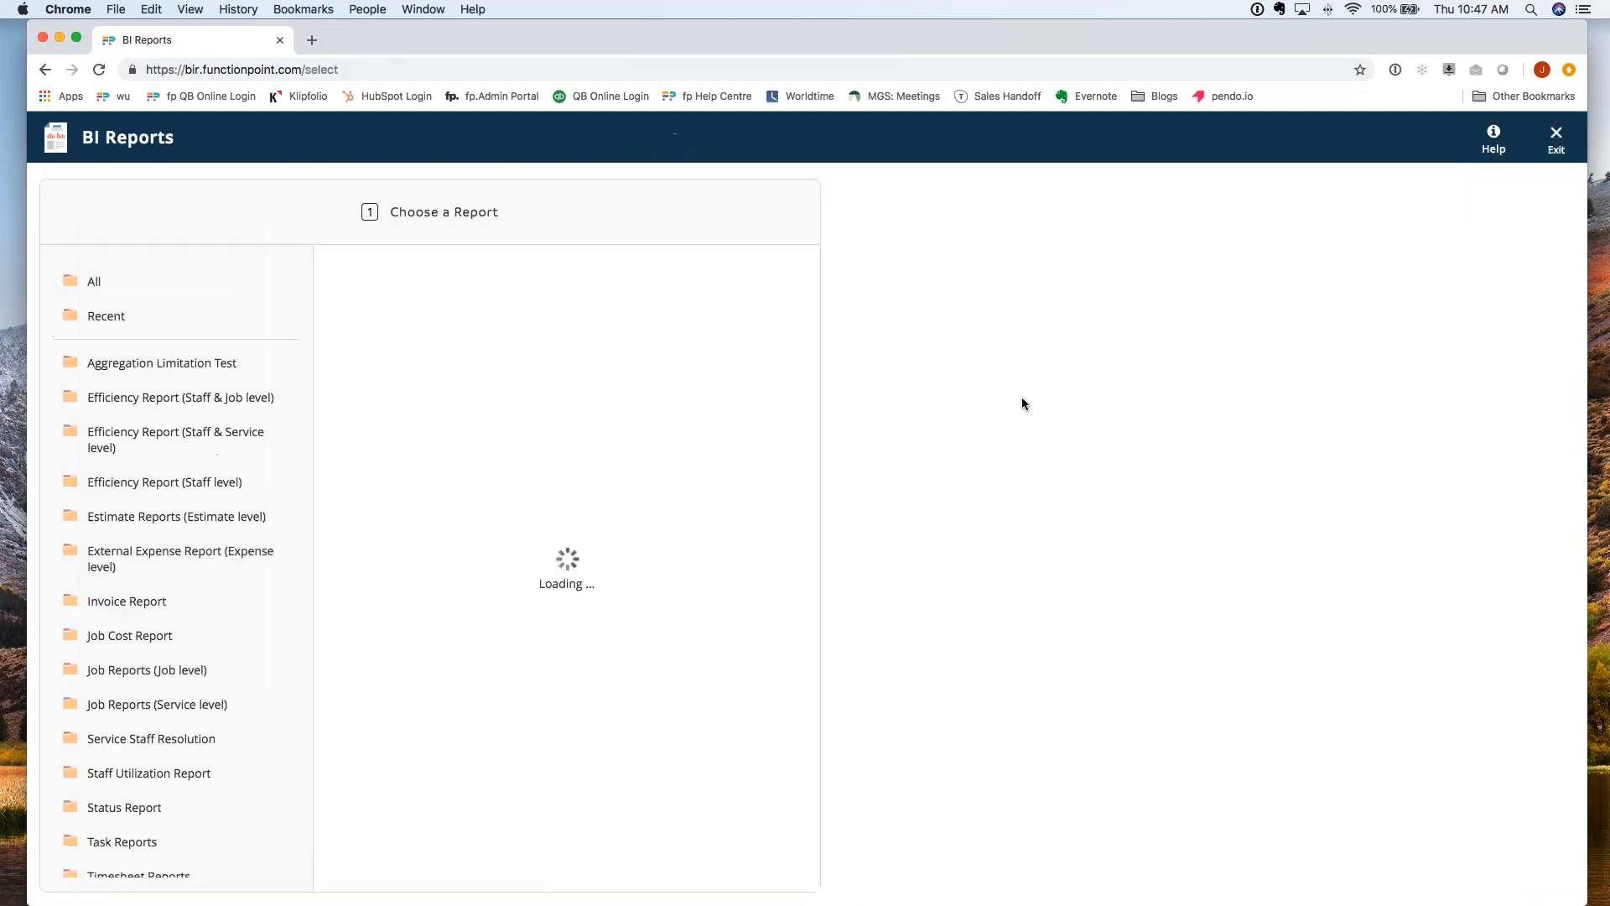
Step: Show all report categories and collapse the Standard Reports list
{"action": "left_click", "coordinate": [184, 289]}
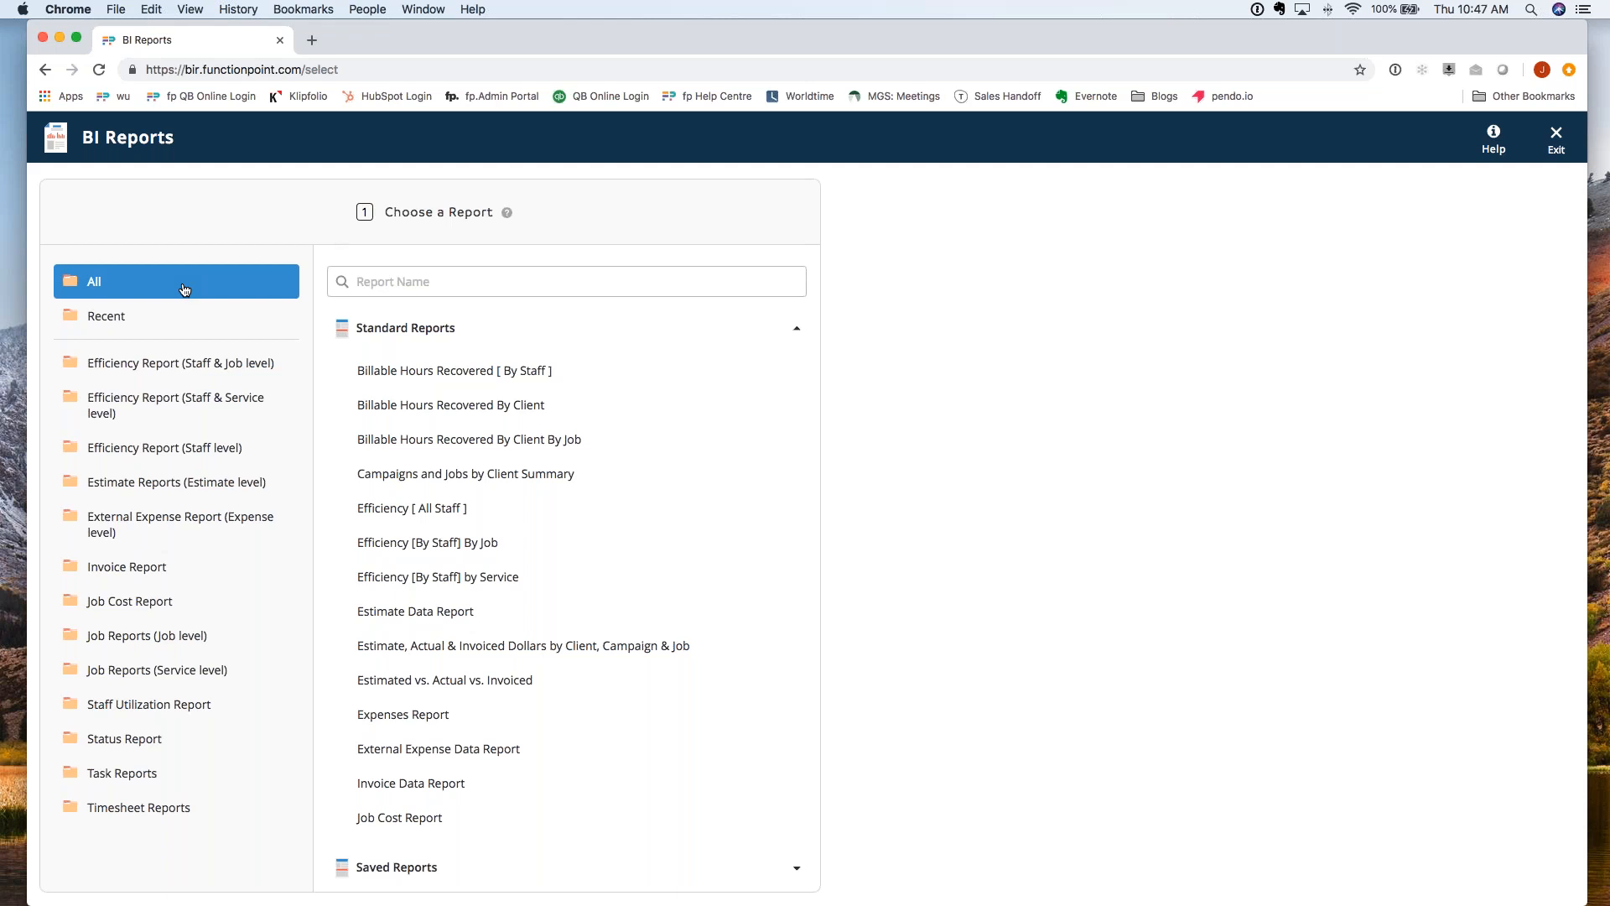
{"action": "left_click", "coordinate": [474, 333]}
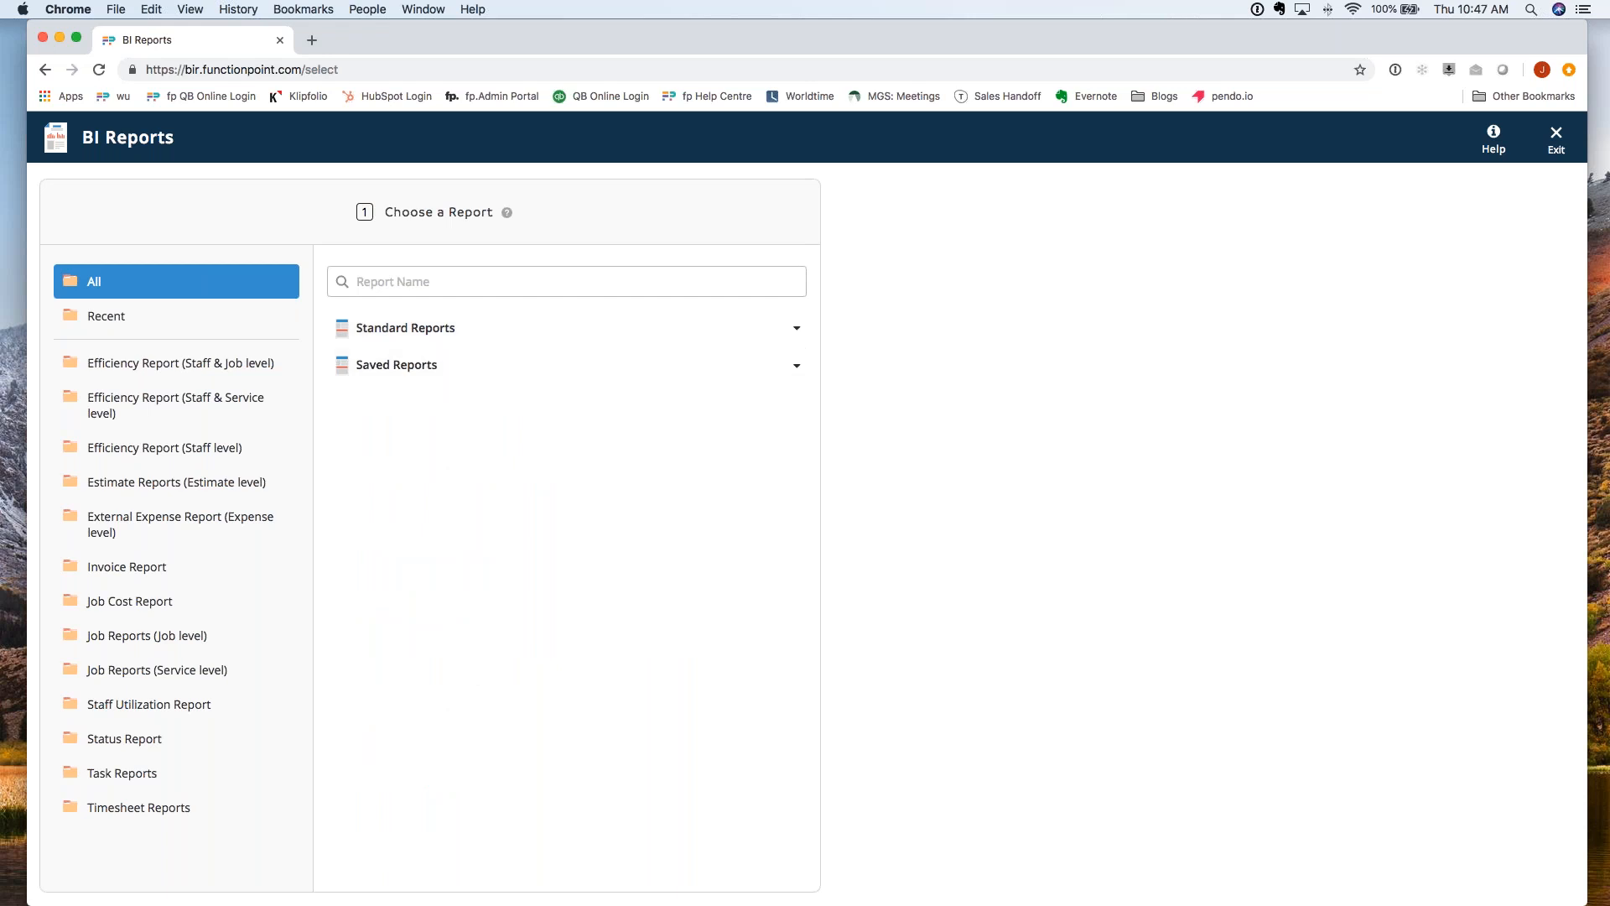